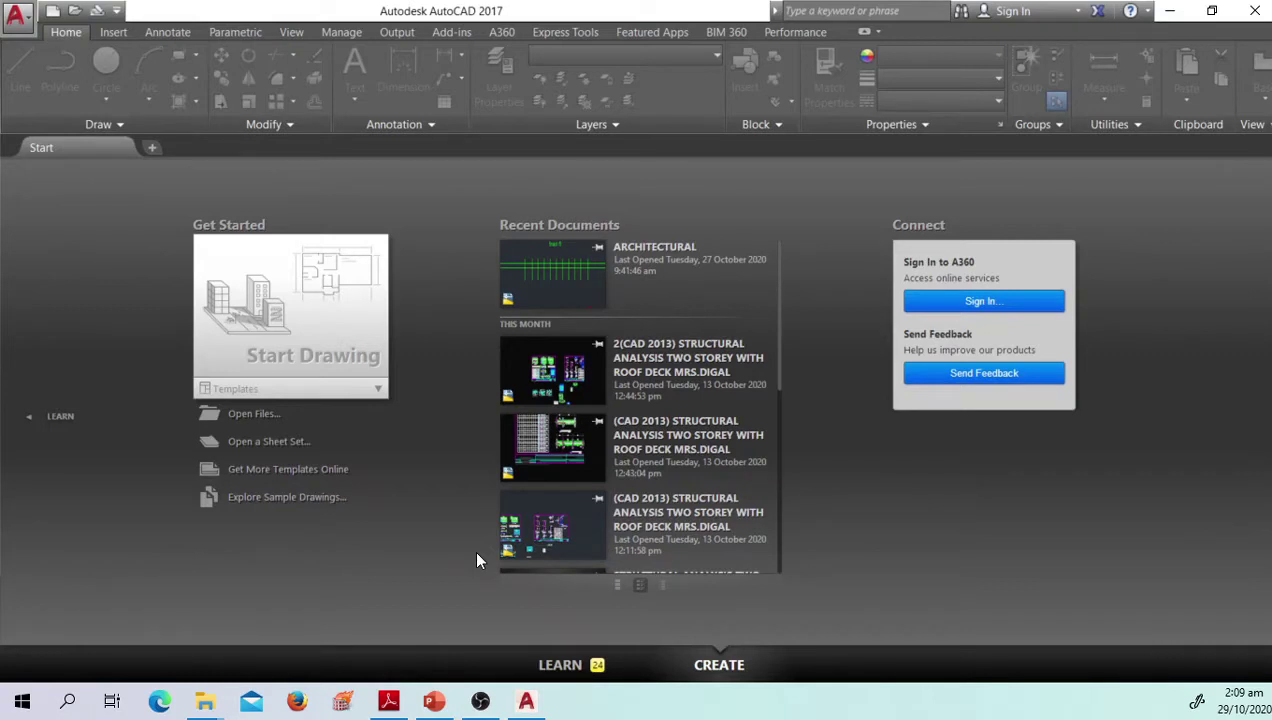
Step: Create a new drawing from the acad.dwt template
click(352, 390)
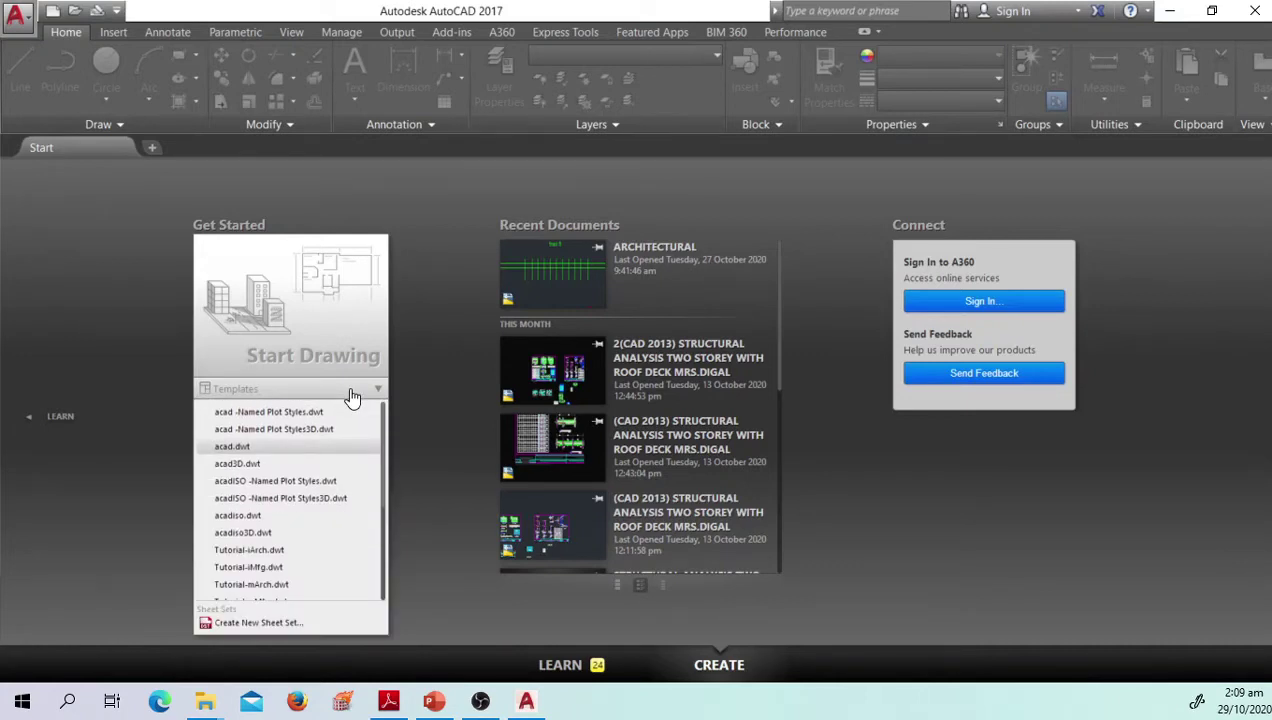
click(288, 448)
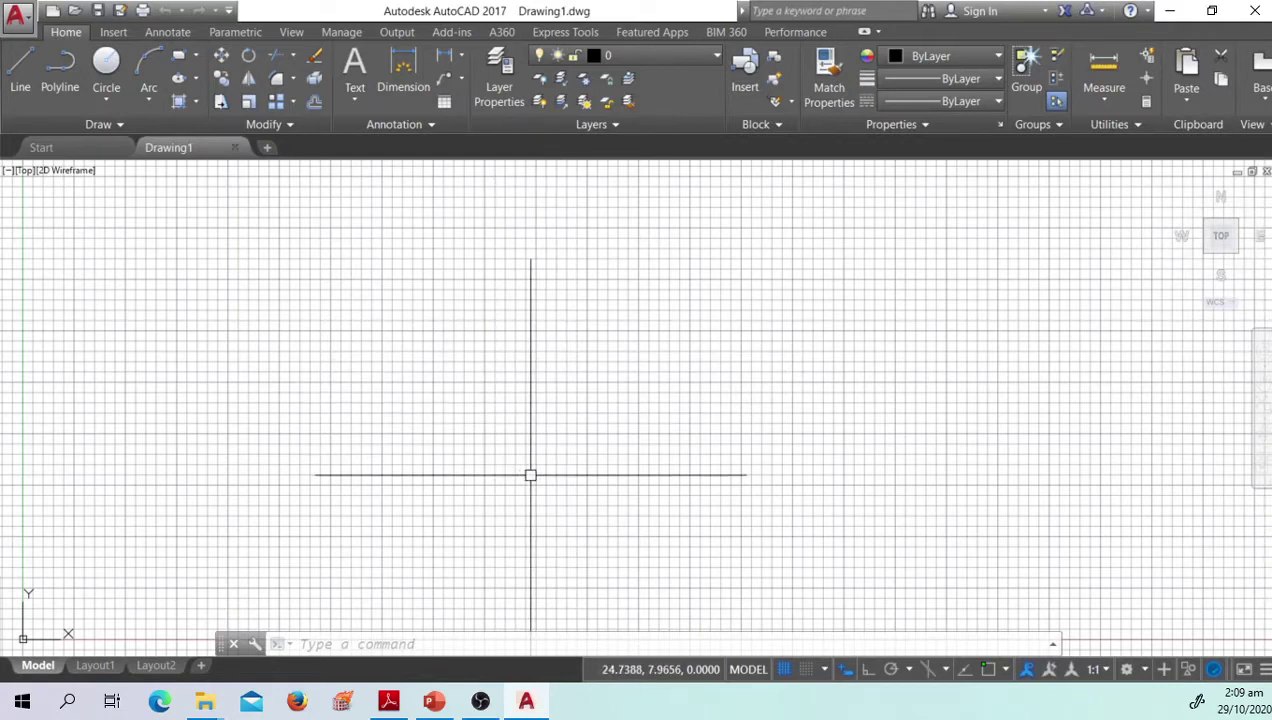
scroll(307, 578, down, 3)
scroll(307, 578, up, 4)
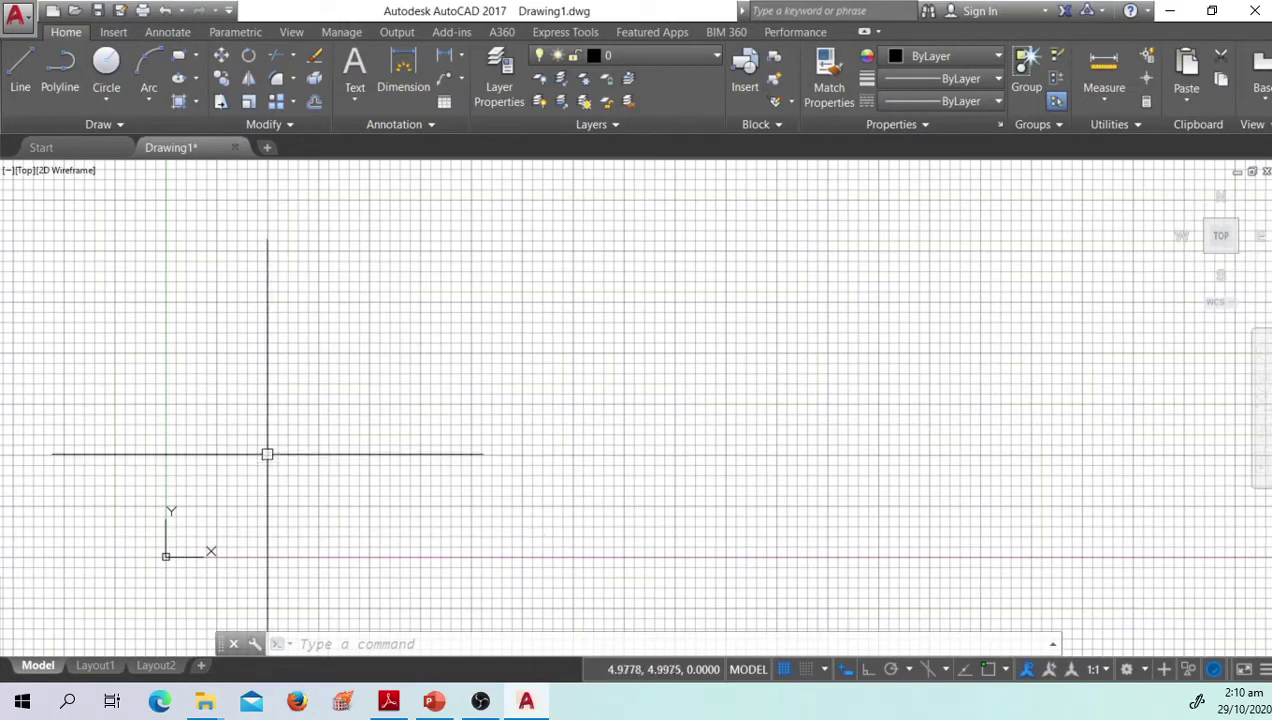
scroll(267, 457, up, 3)
scroll(275, 457, down, 1)
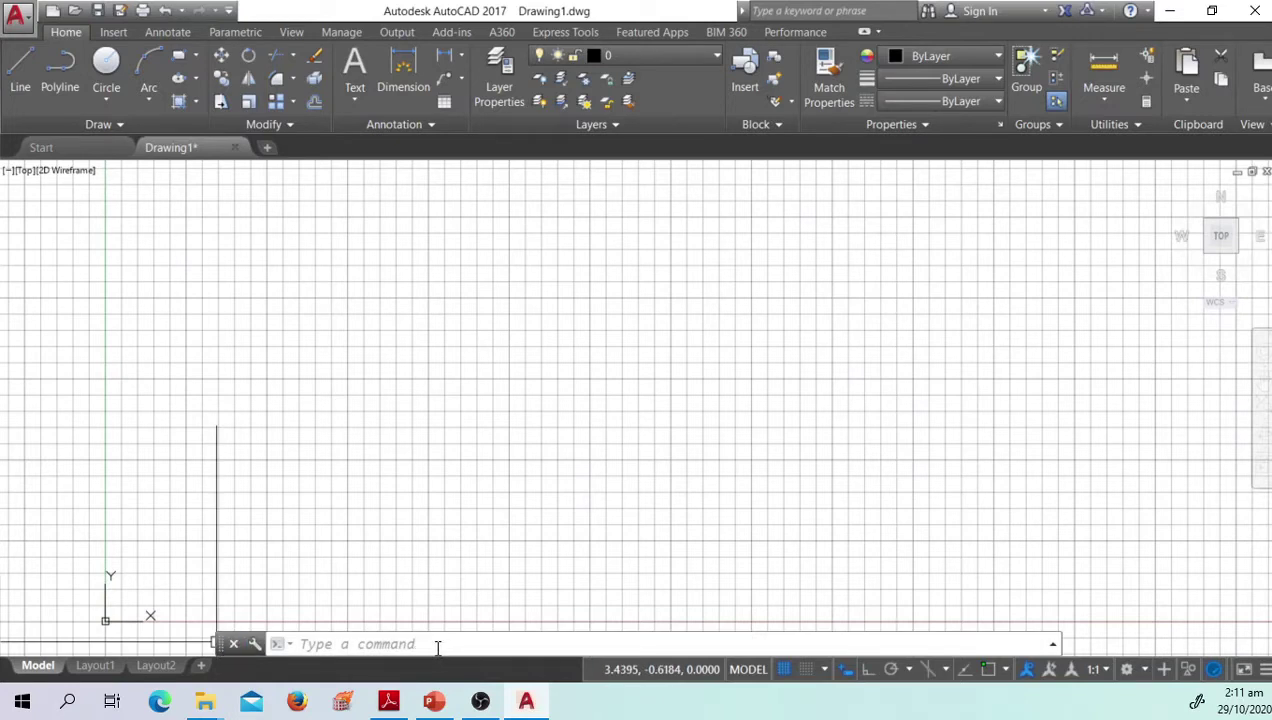
Step: Start the GRID command and toggle snap mode on and back off while it is running
text(grid)
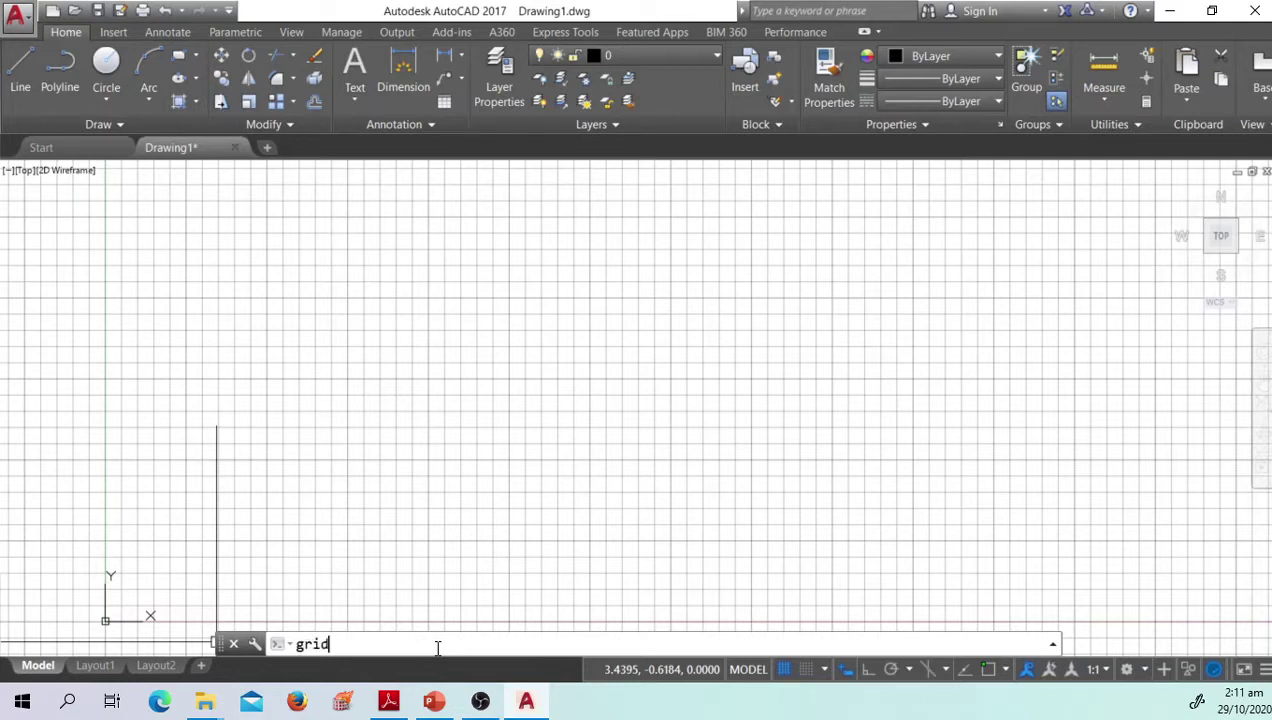
key(Return)
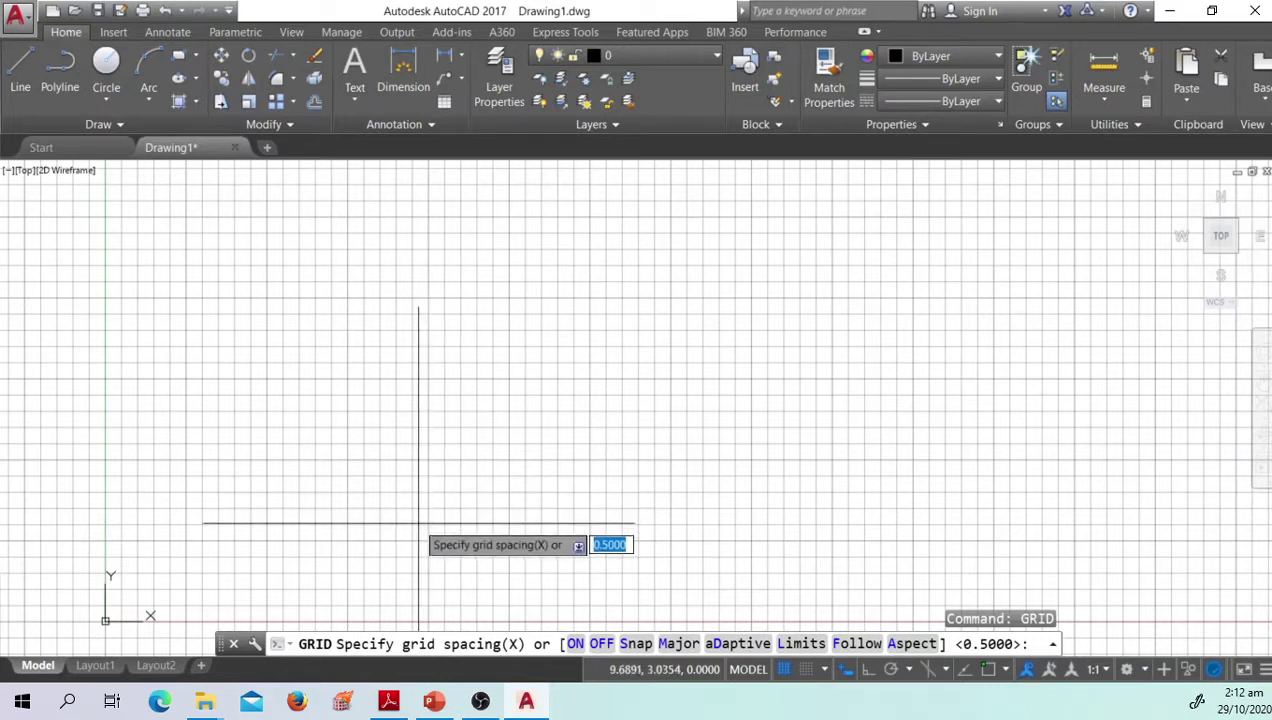
key(F9)
key(F9)
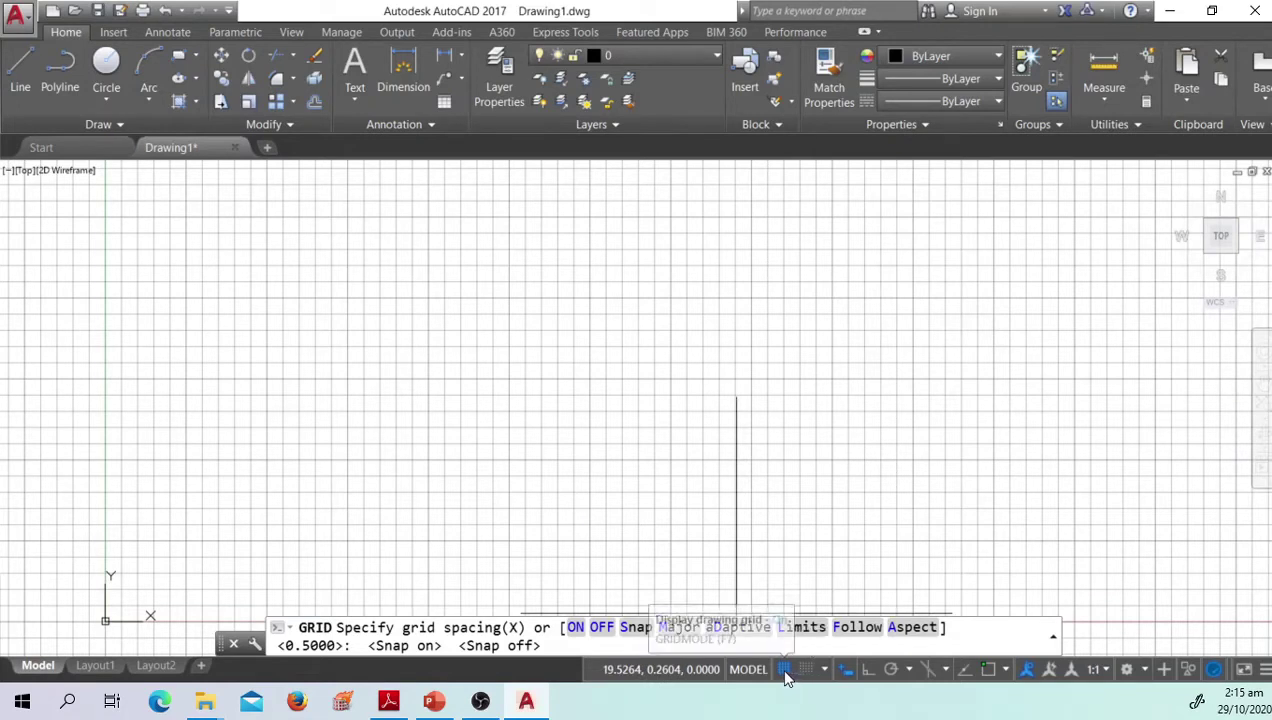
Step: Draw a test circle centred at about 9.13, 7.13, and delete it
click(463, 389)
text(u)
key(Return)
text(c)
key(Return)
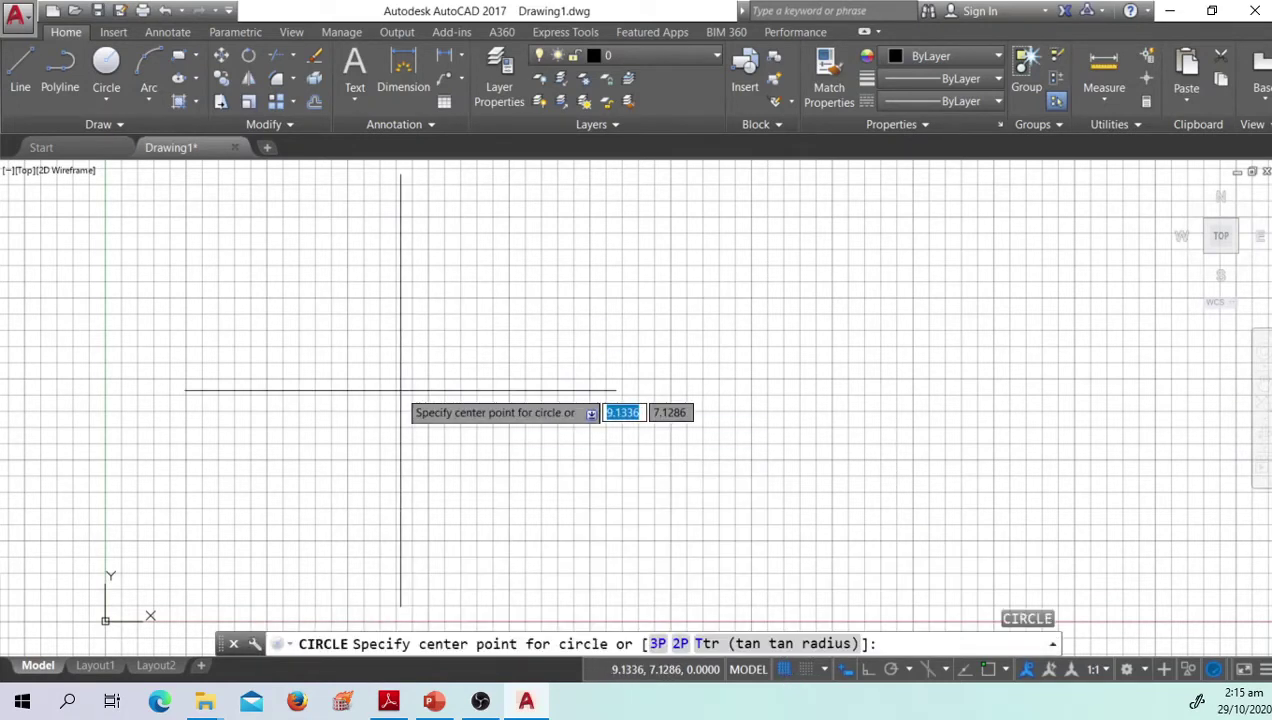
click(400, 390)
click(526, 390)
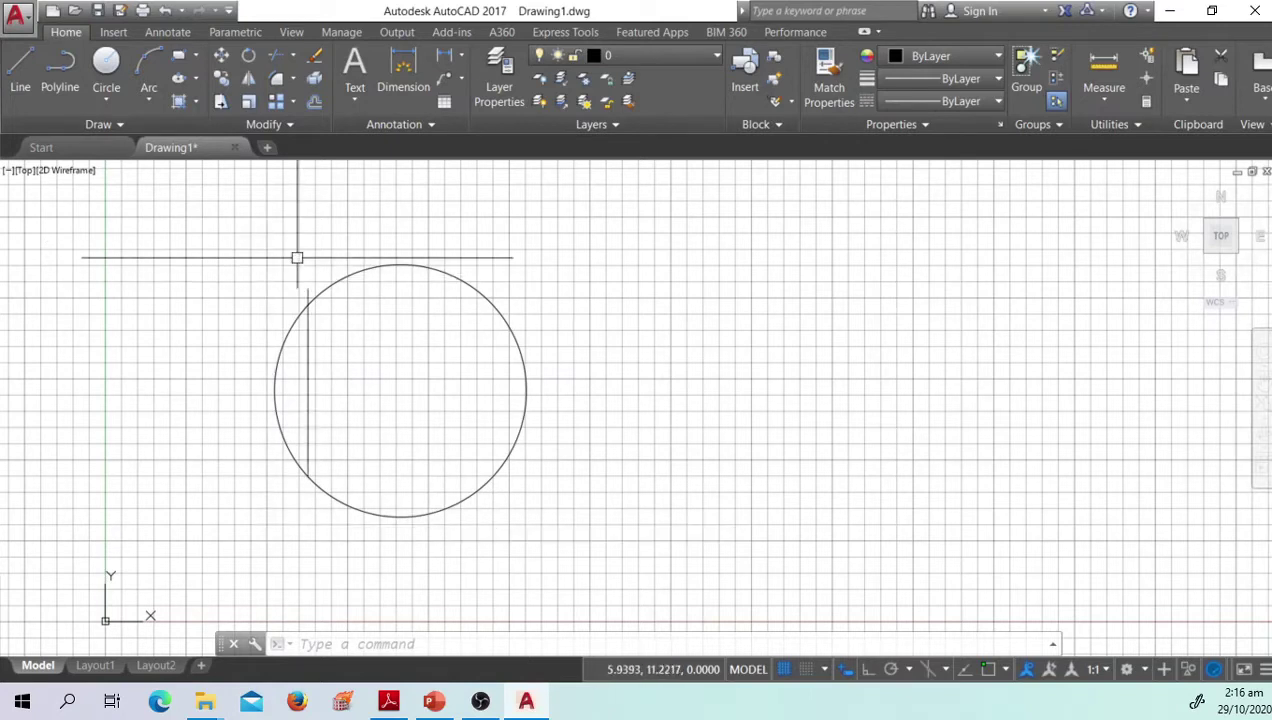
click(344, 280)
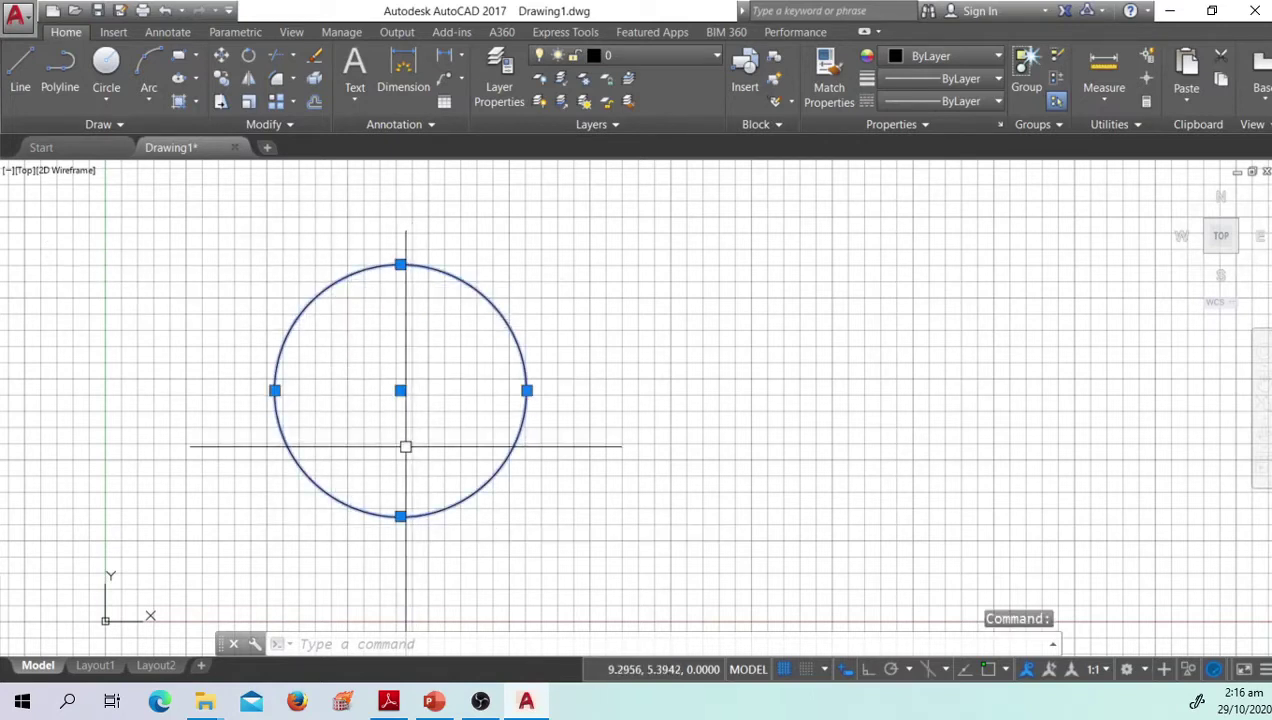
key(Delete)
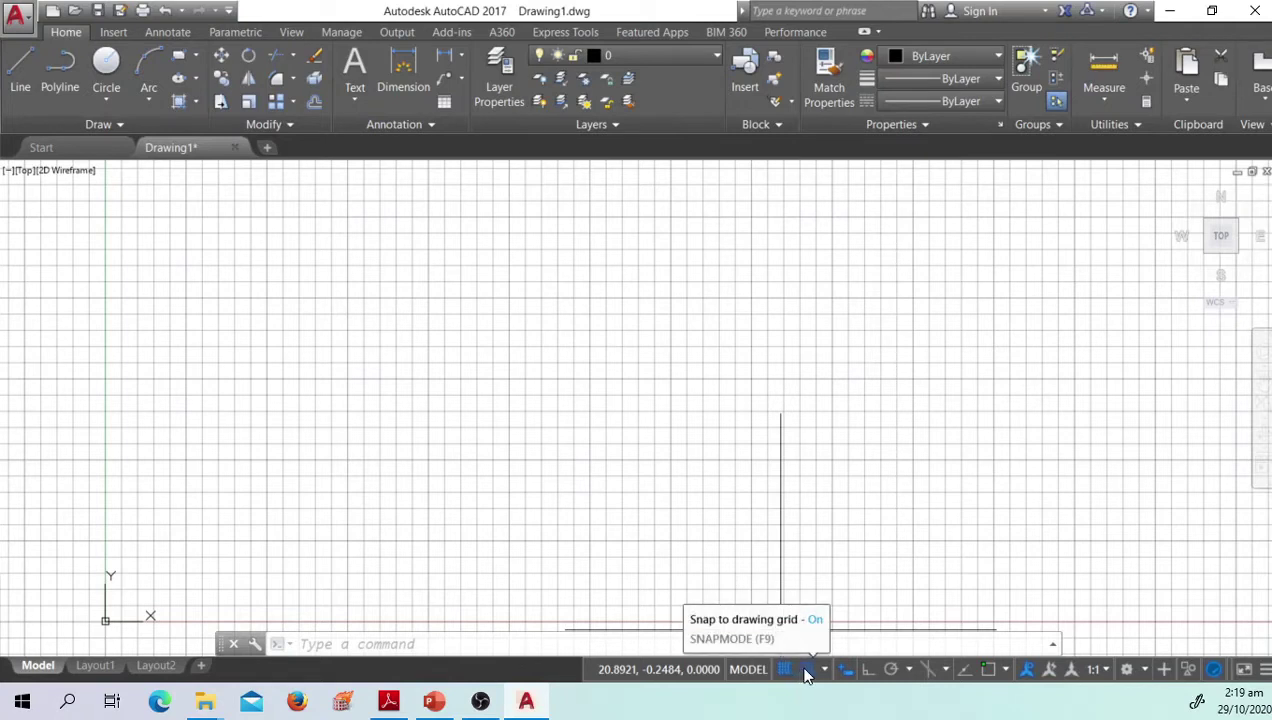
Step: Turn snap mode off and back on
click(806, 672)
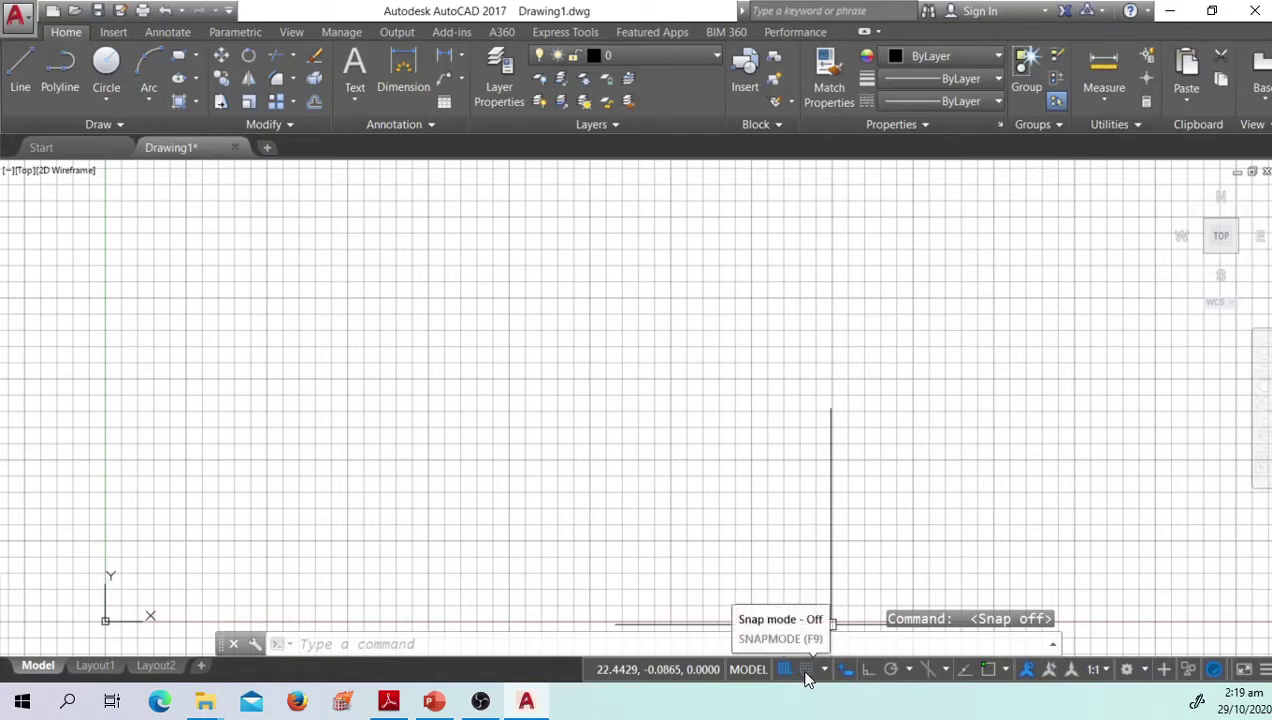
click(805, 671)
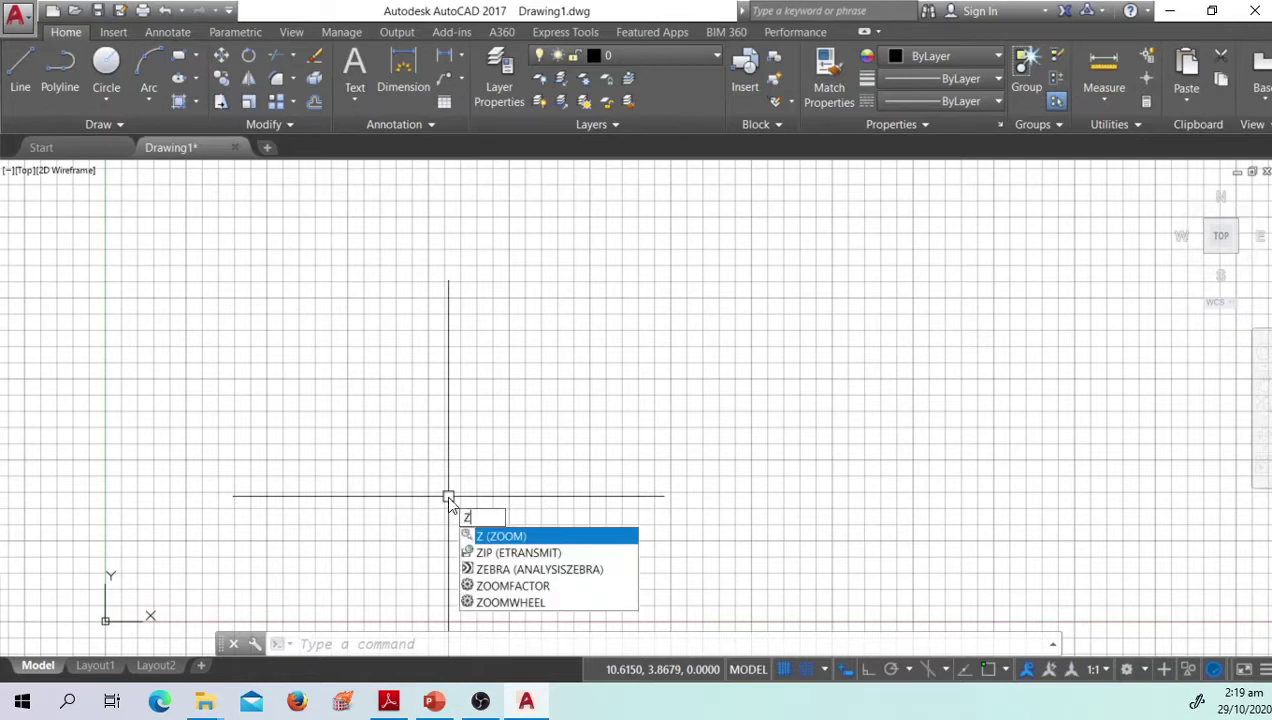
Step: Fit the whole drawing area in view with the Zoom command's All option, repeating it after panning away
key(Return)
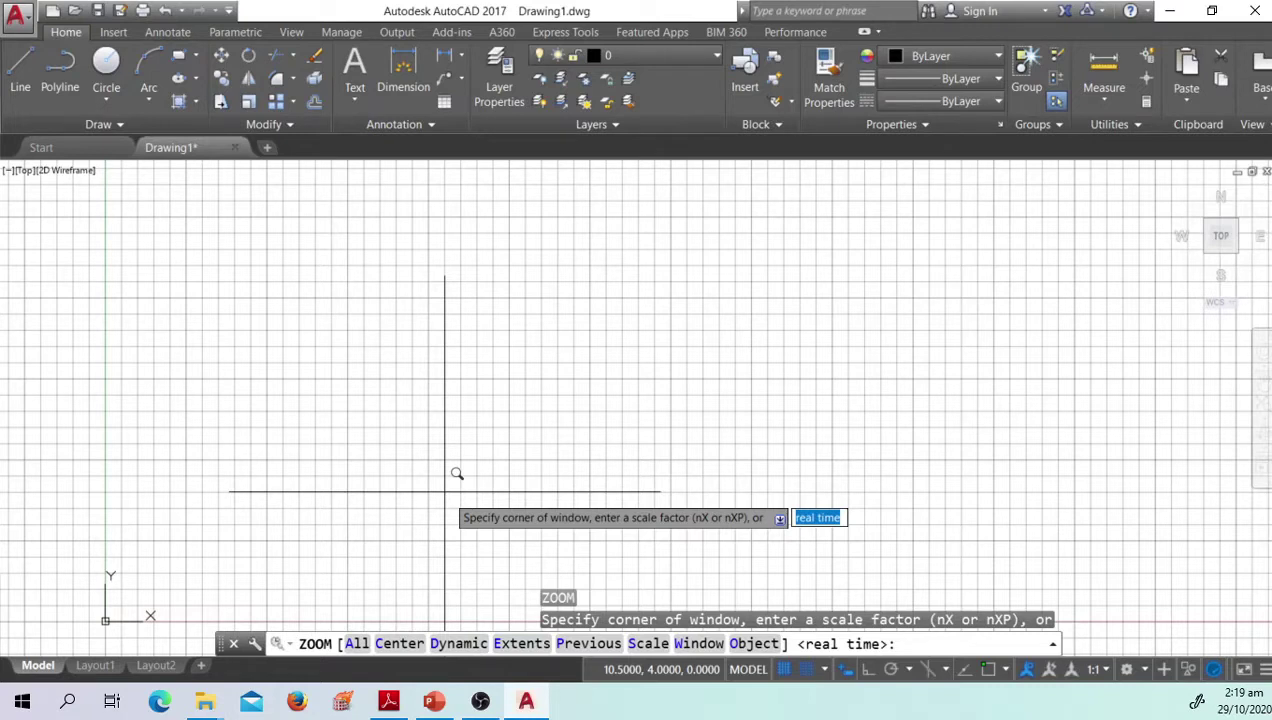
text(a)
key(Return)
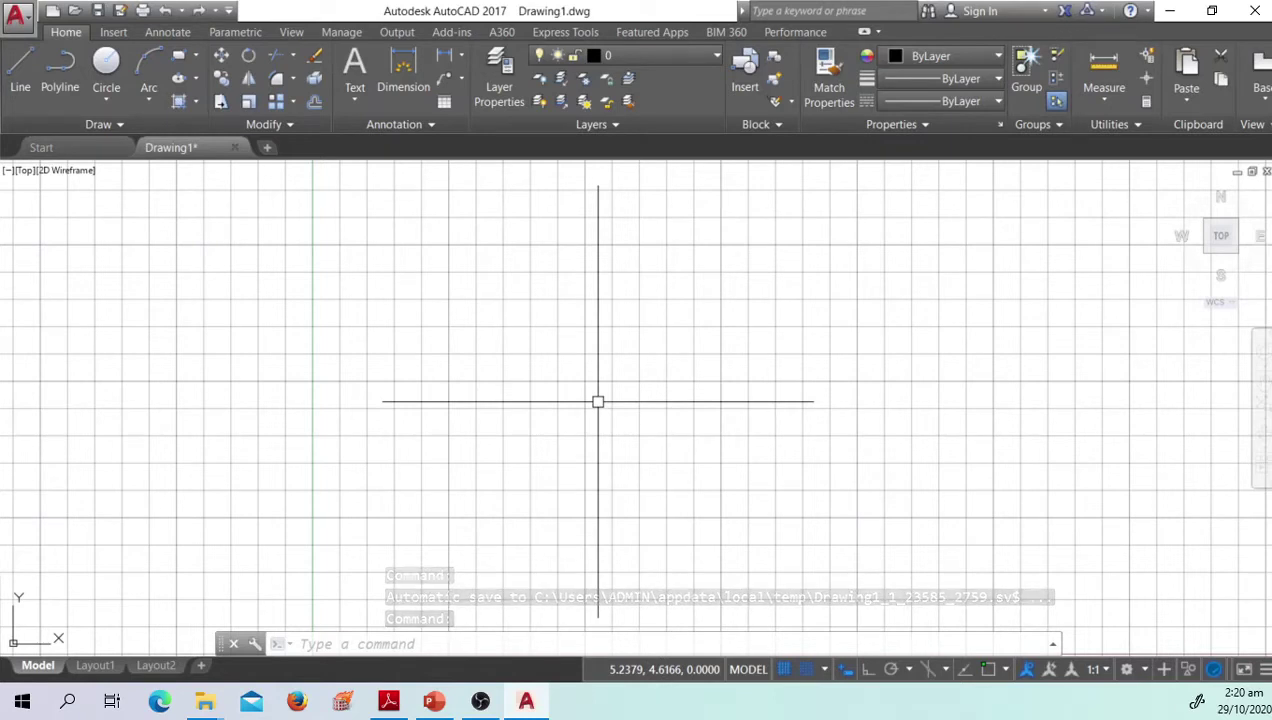
text(z)
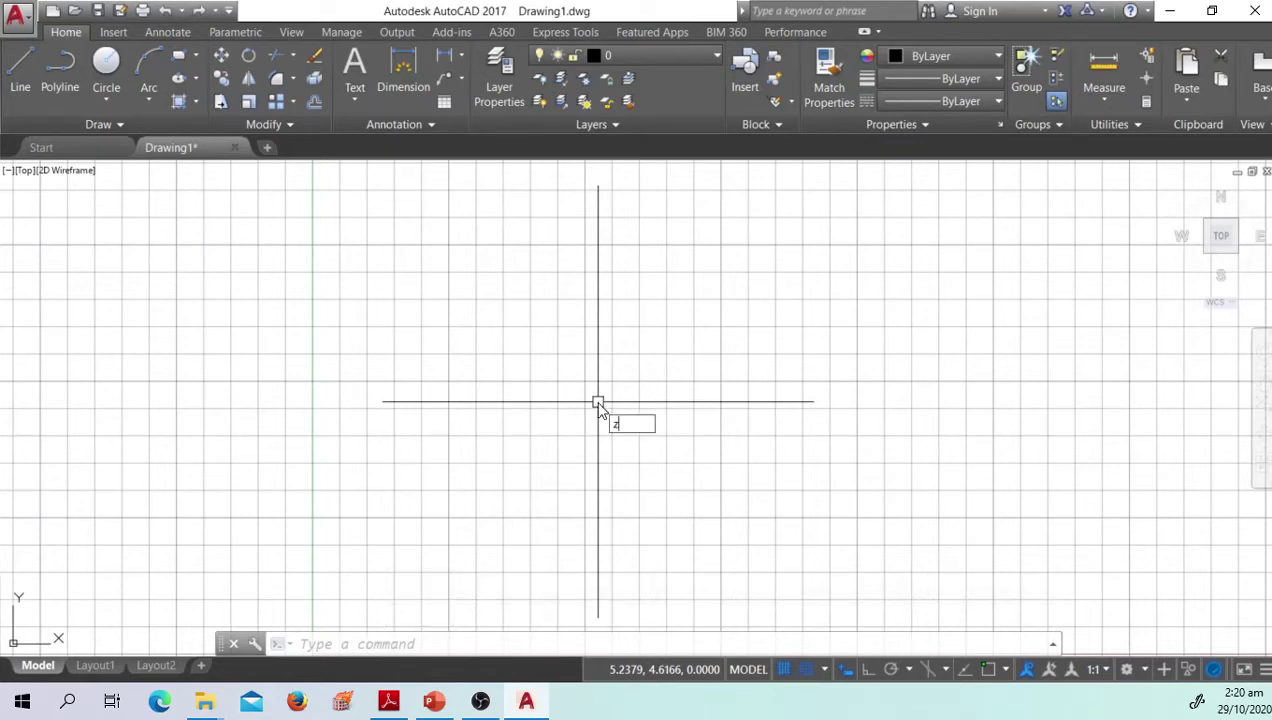
key(Return)
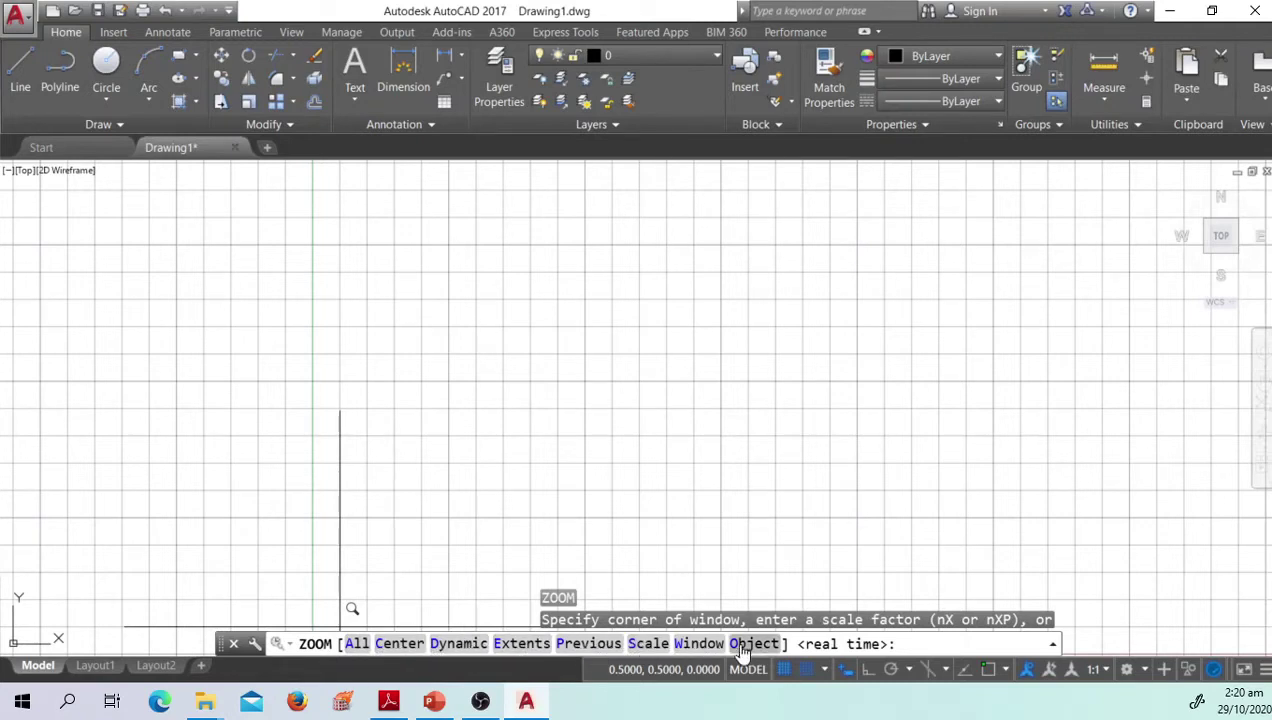
click(356, 648)
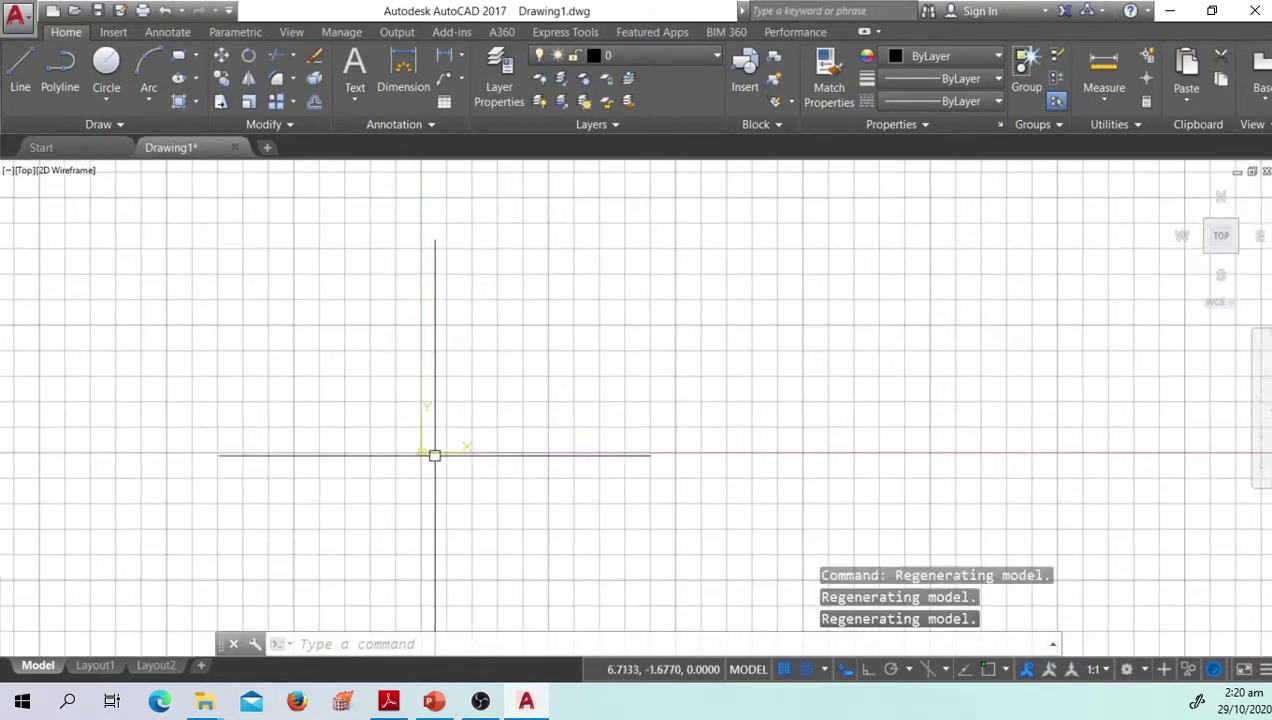
mouse_move(531, 440)
middle_down()
mouse_move(264, 483)
mouse_move(342, 483)
middle_up()
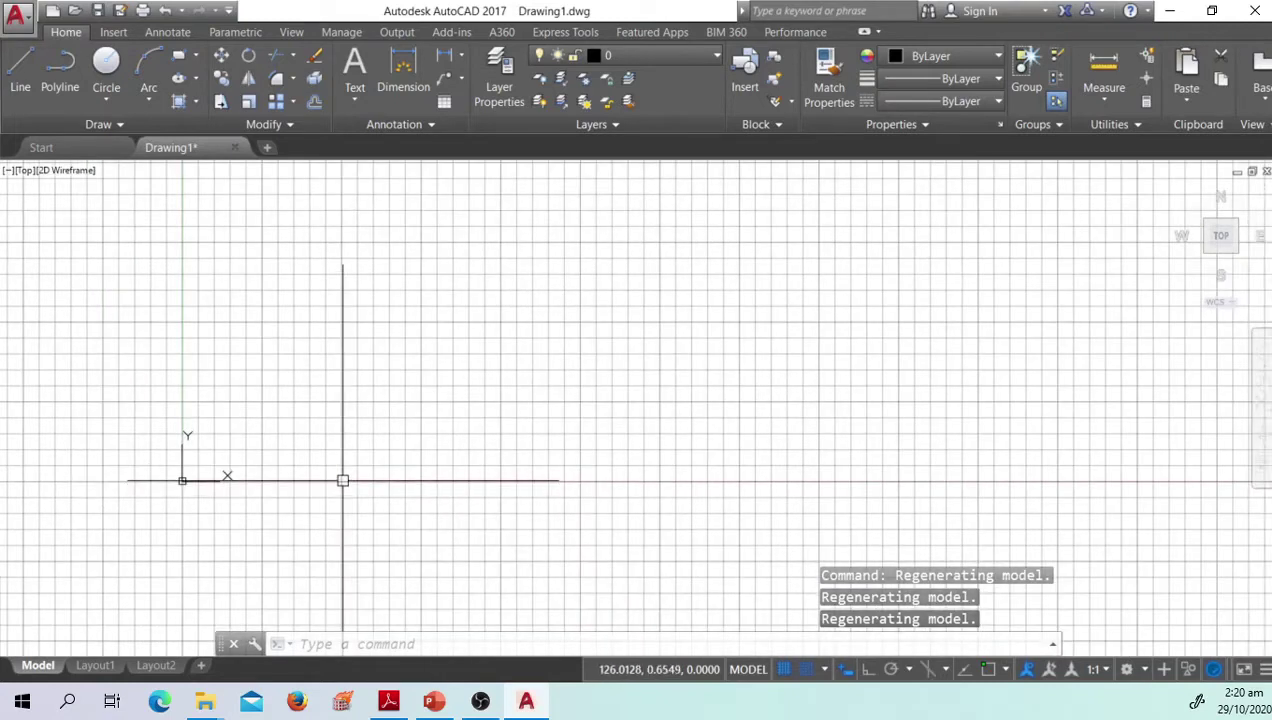
text(Z)
key(Return)
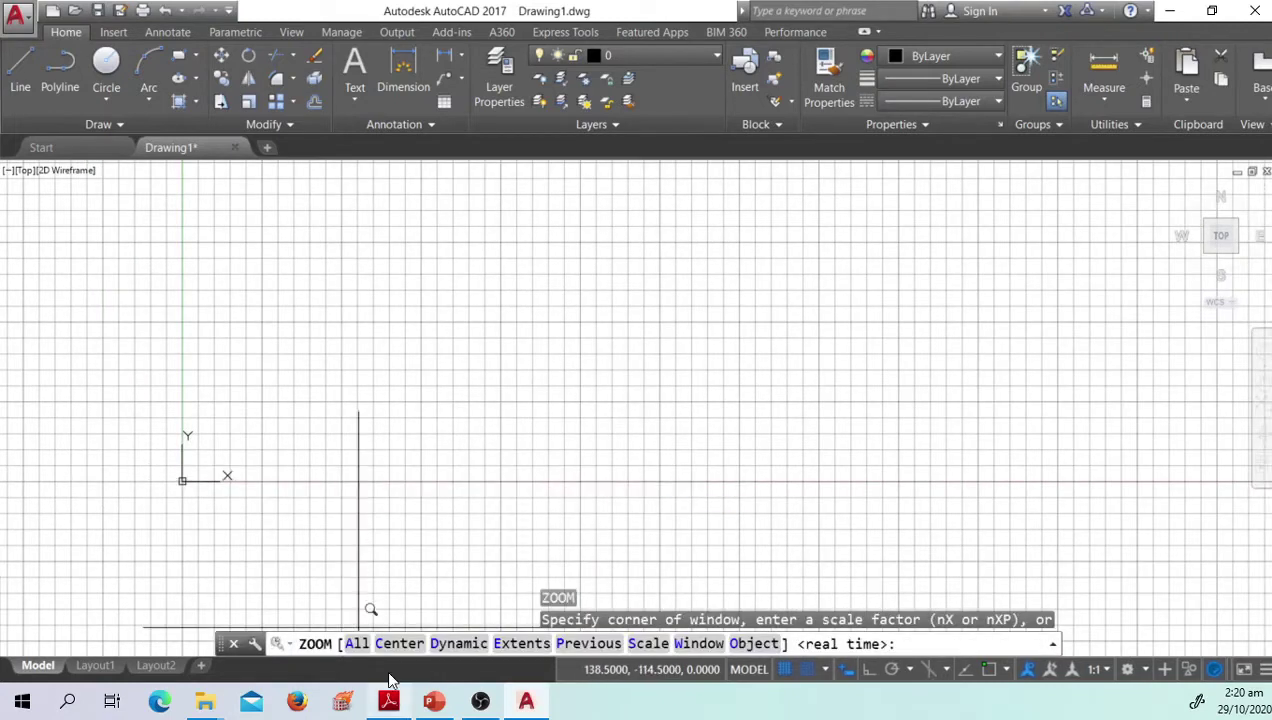
click(357, 644)
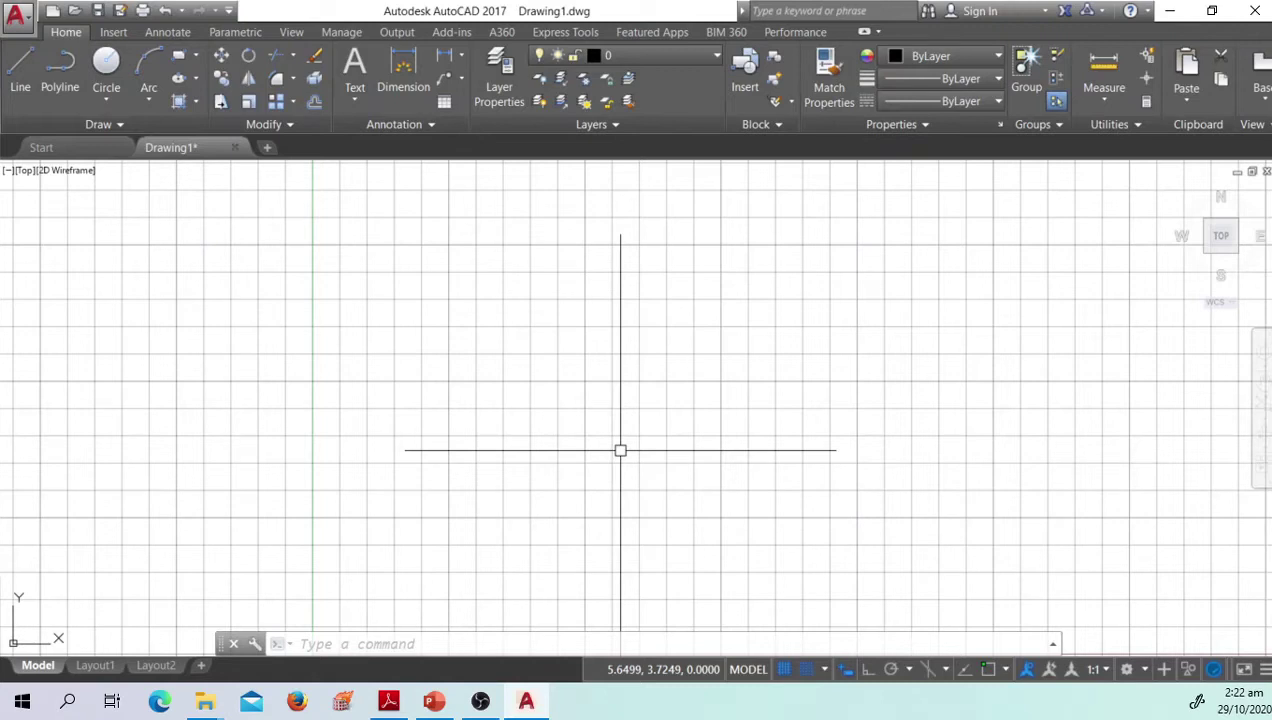
Step: Set the grid spacing to 1 with the GRID command
text(grid)
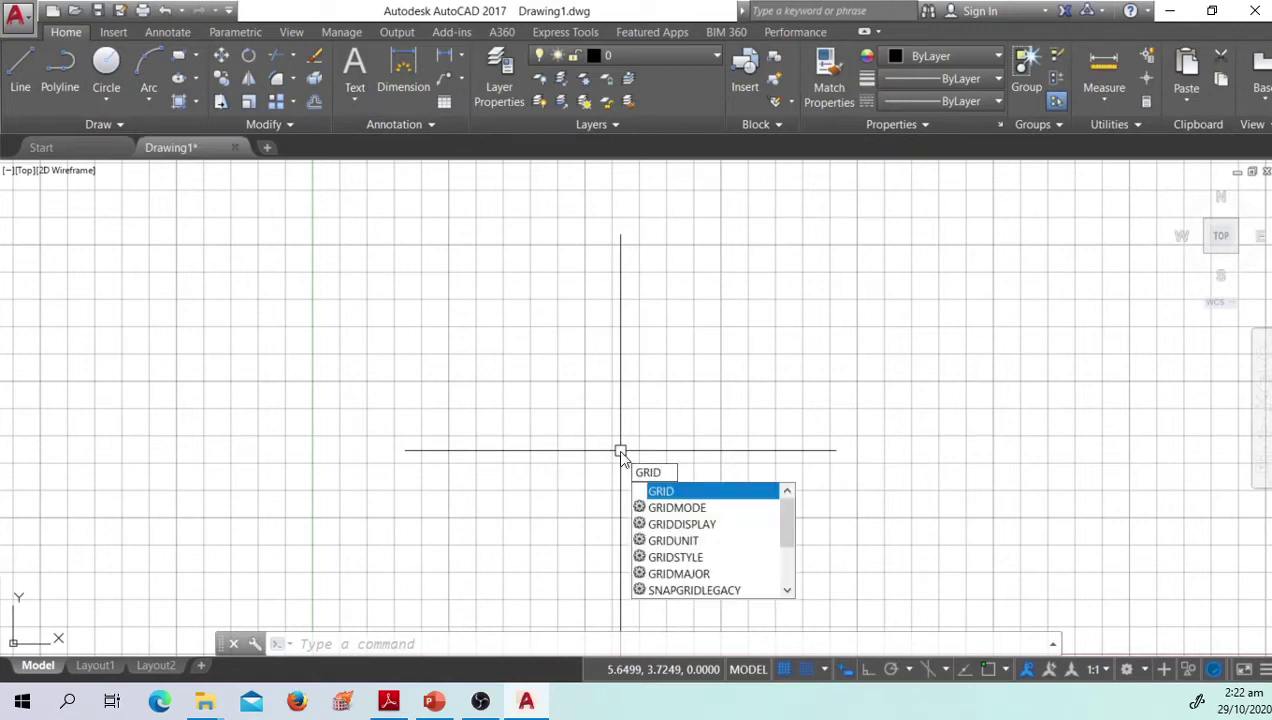
key(Return)
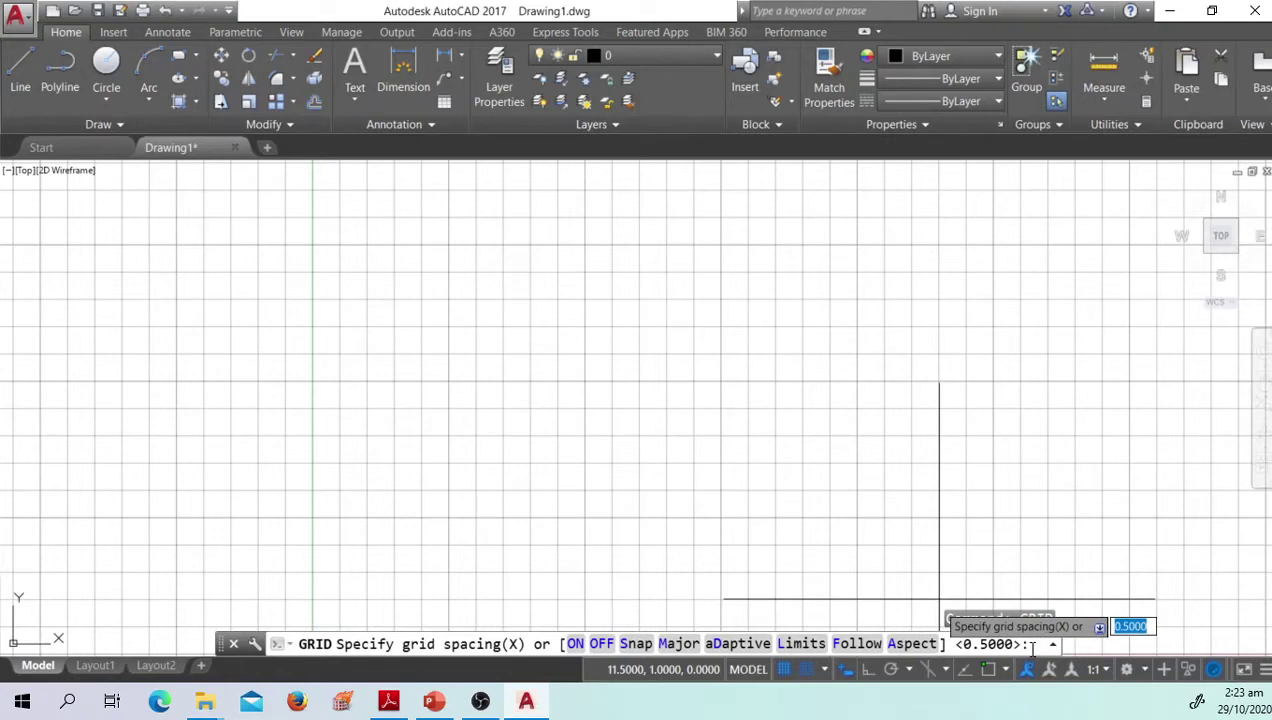
text(1)
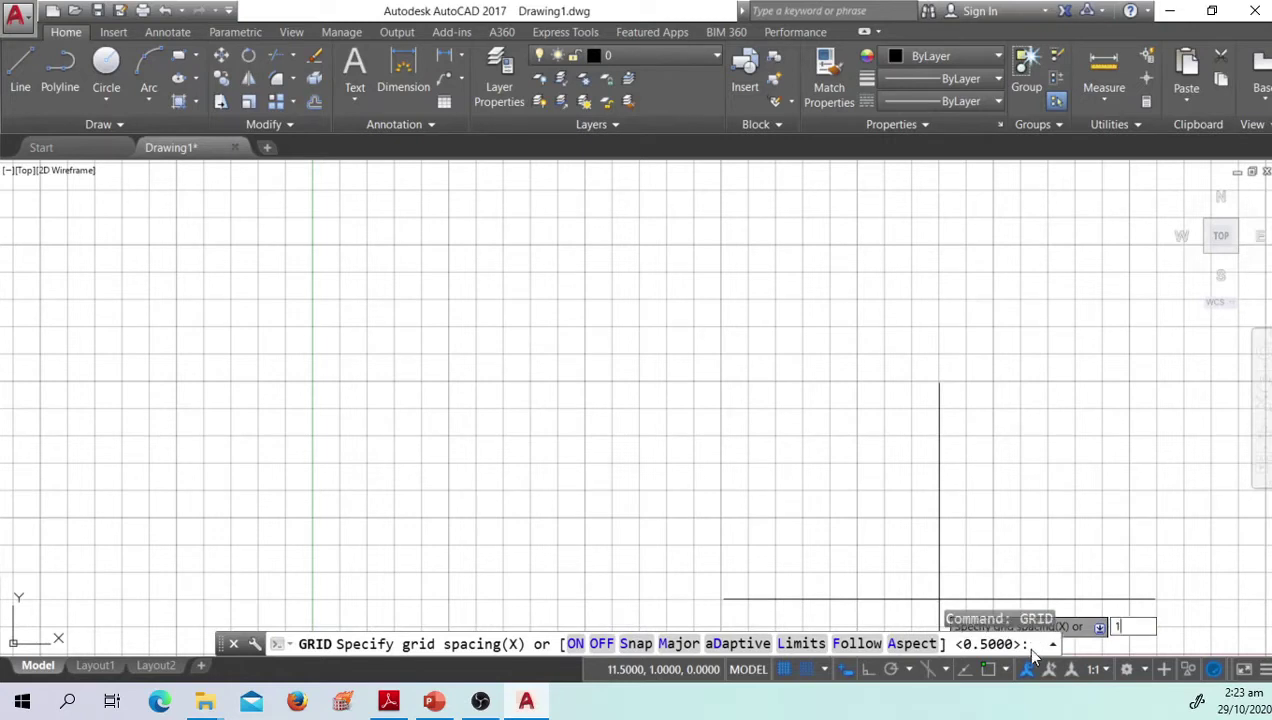
key(Return)
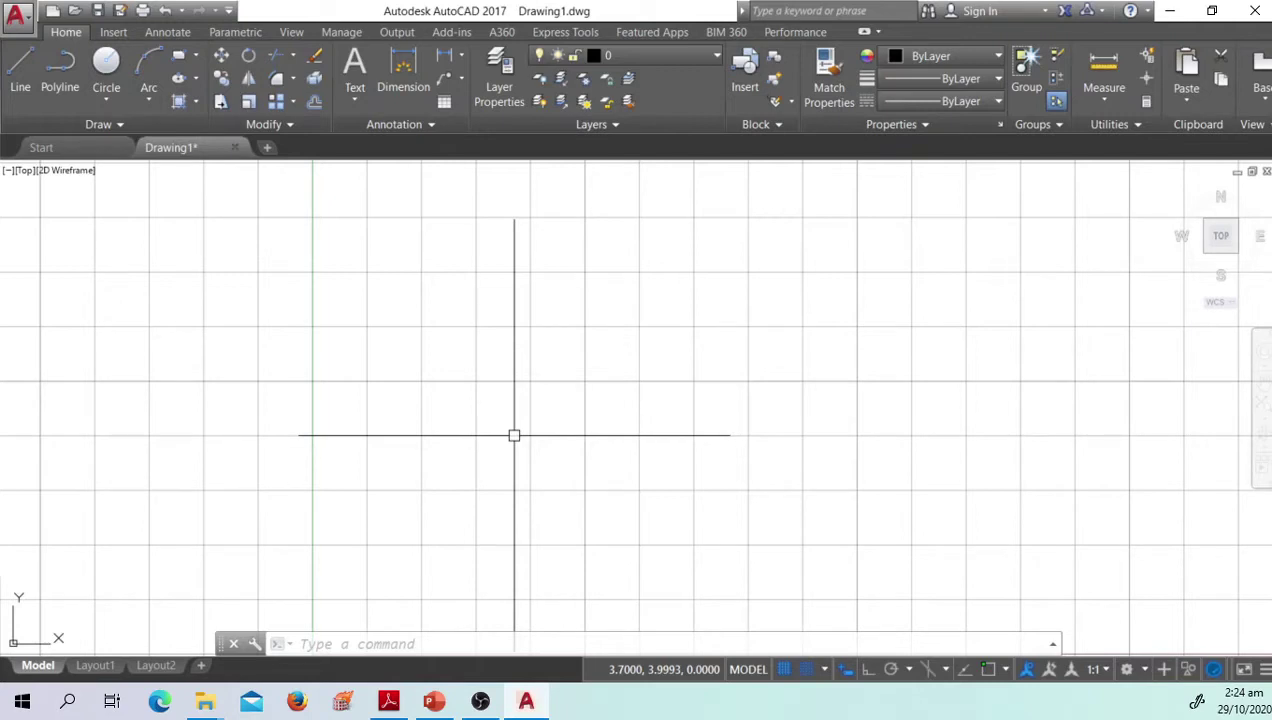
Step: Set the grid spacing to 0.25 with the GRID command
text(grid)
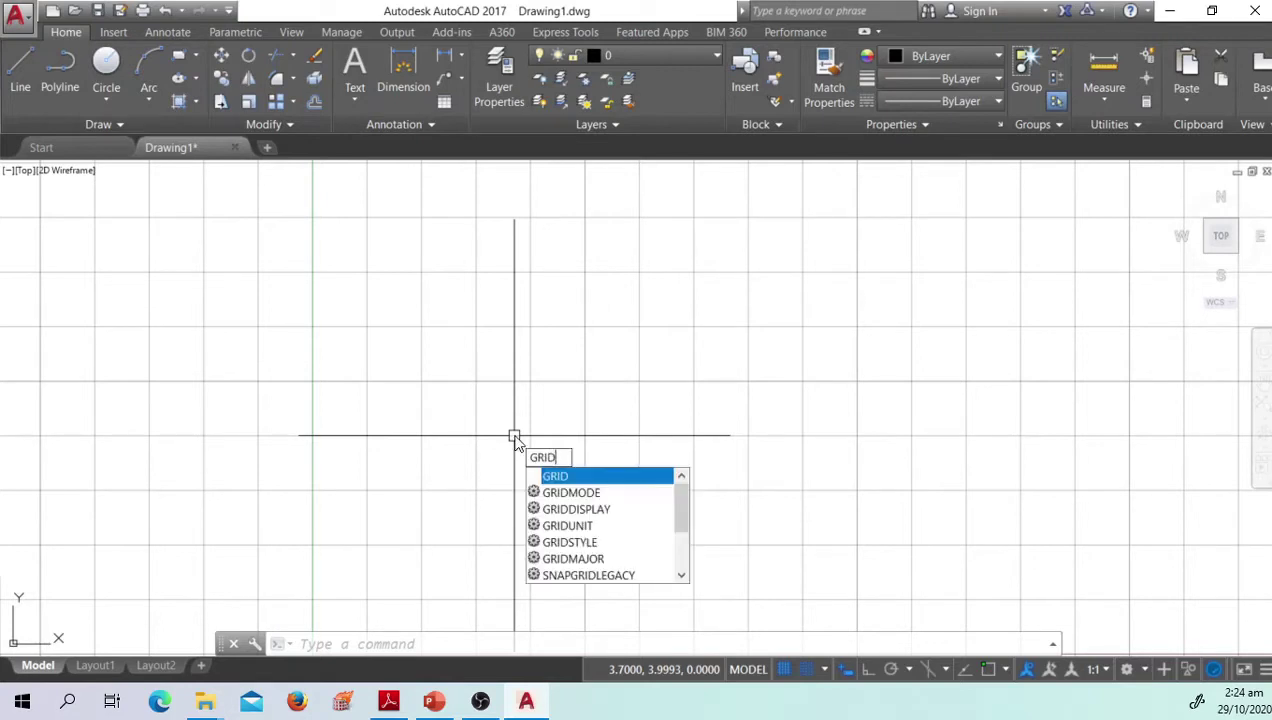
key(Return)
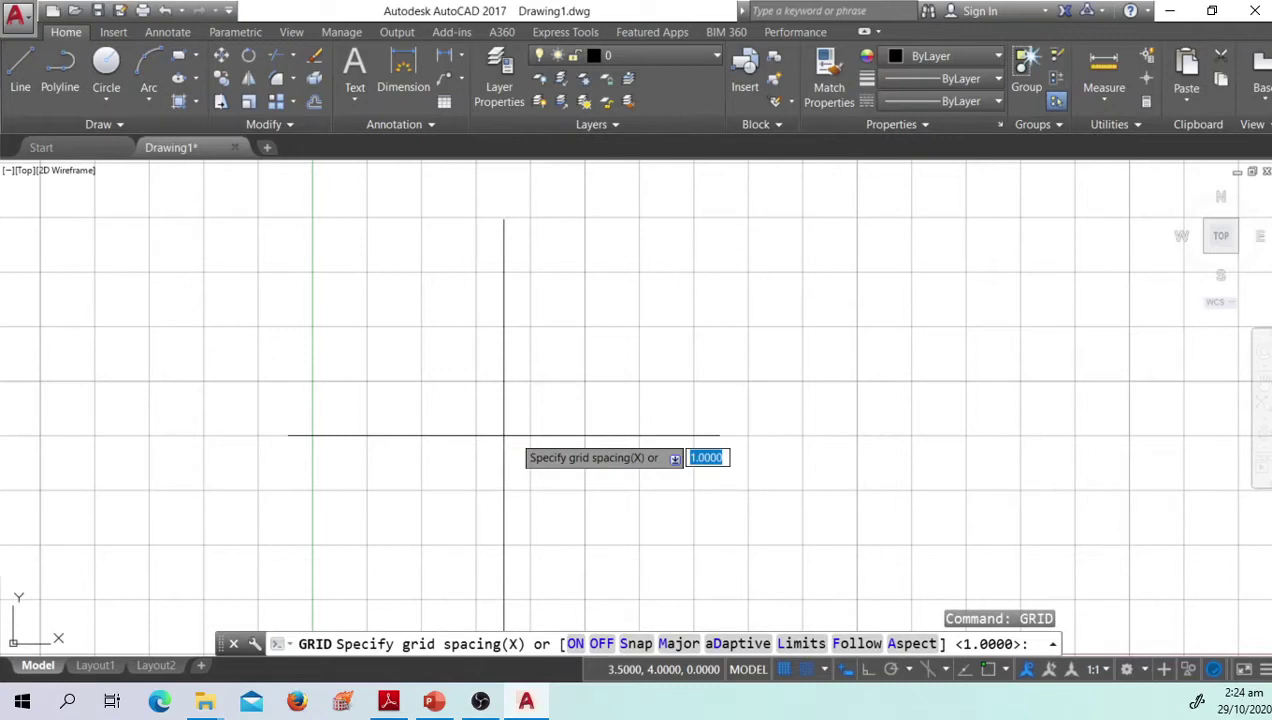
text(0.25)
key(Return)
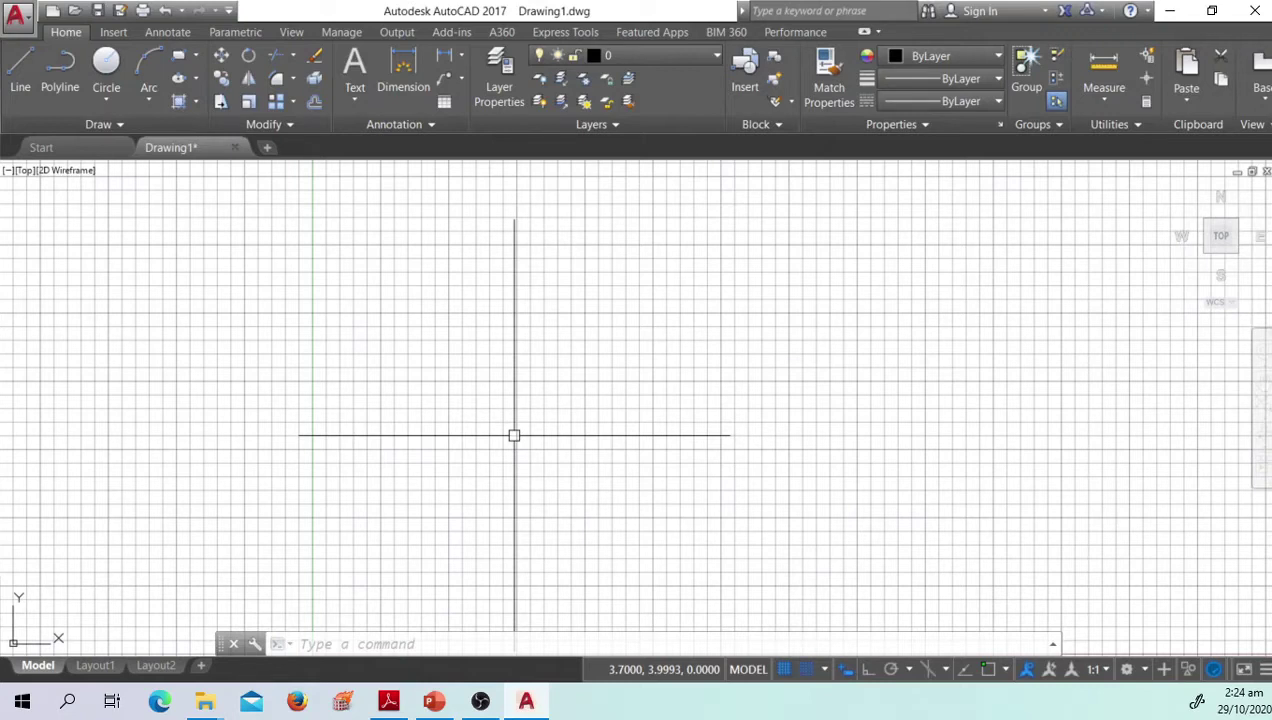
Step: Set the grid spacing to 0.5 with the GRID command
text(gr)
key(Escape)
text(grid)
key(Return)
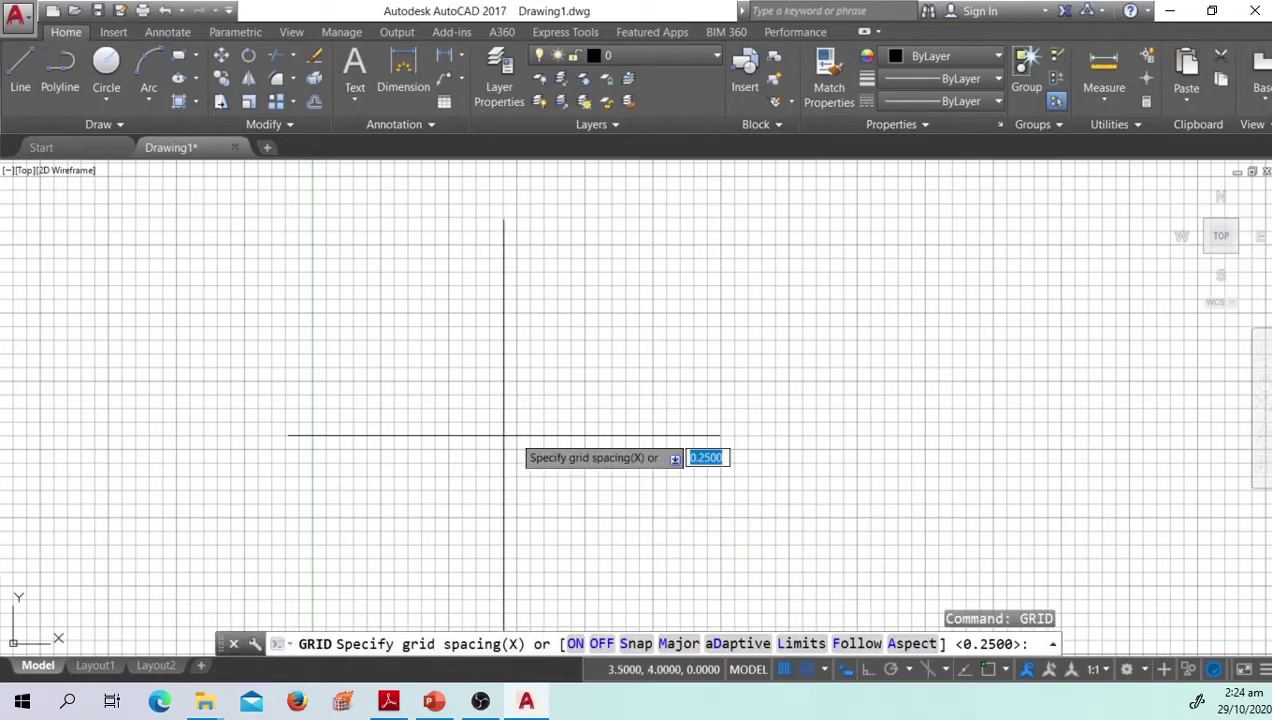
text(0.5)
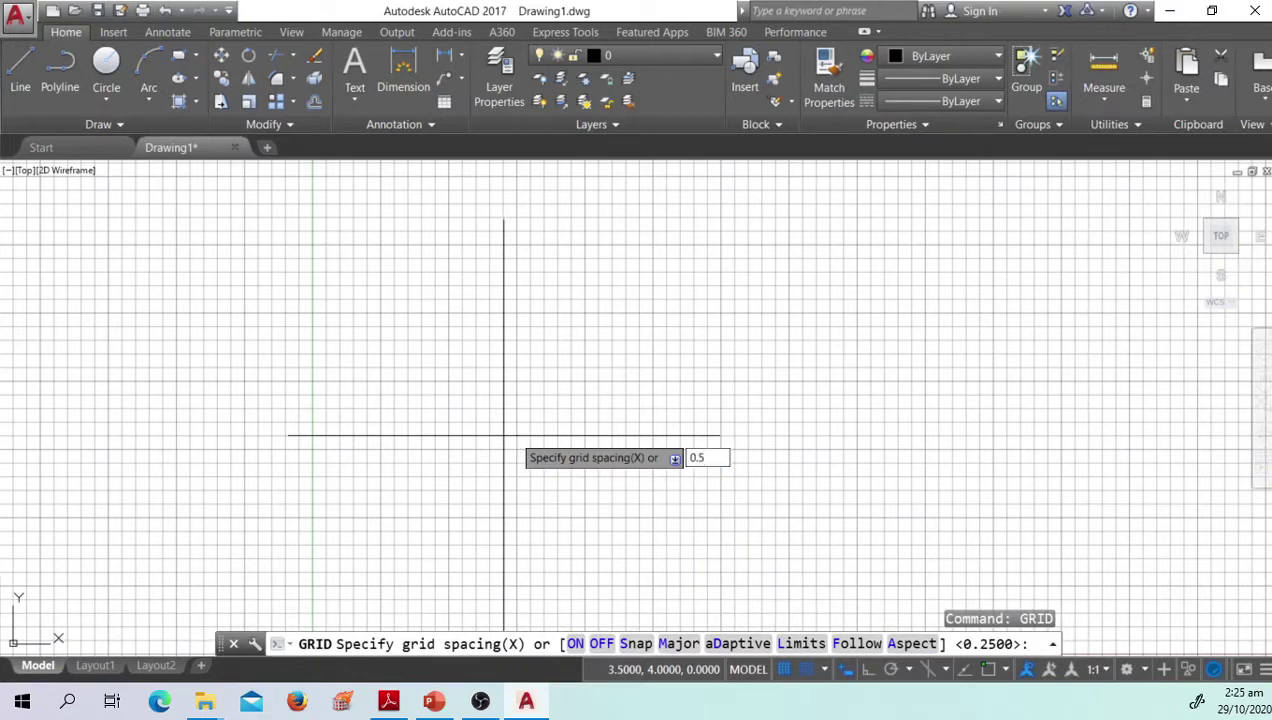
key(Return)
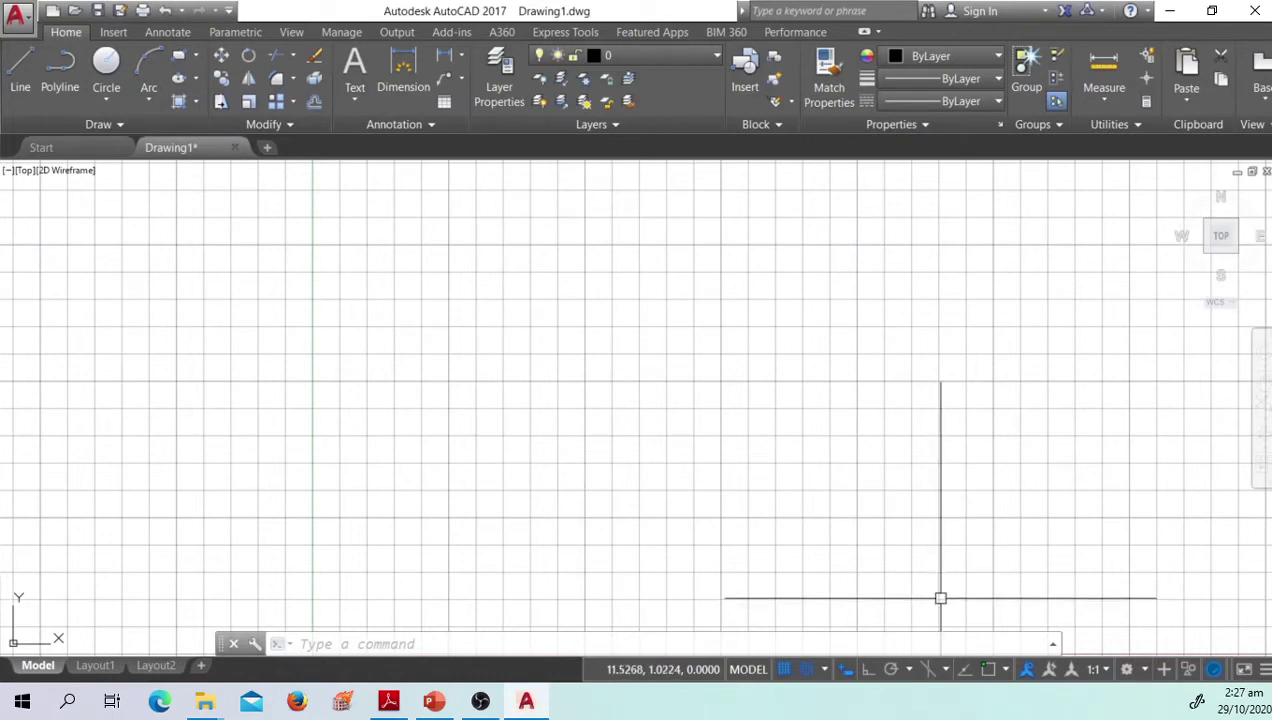
Step: Review the snap and grid options in the Drafting Settings dialog, and close it without changing anything
right_click(806, 672)
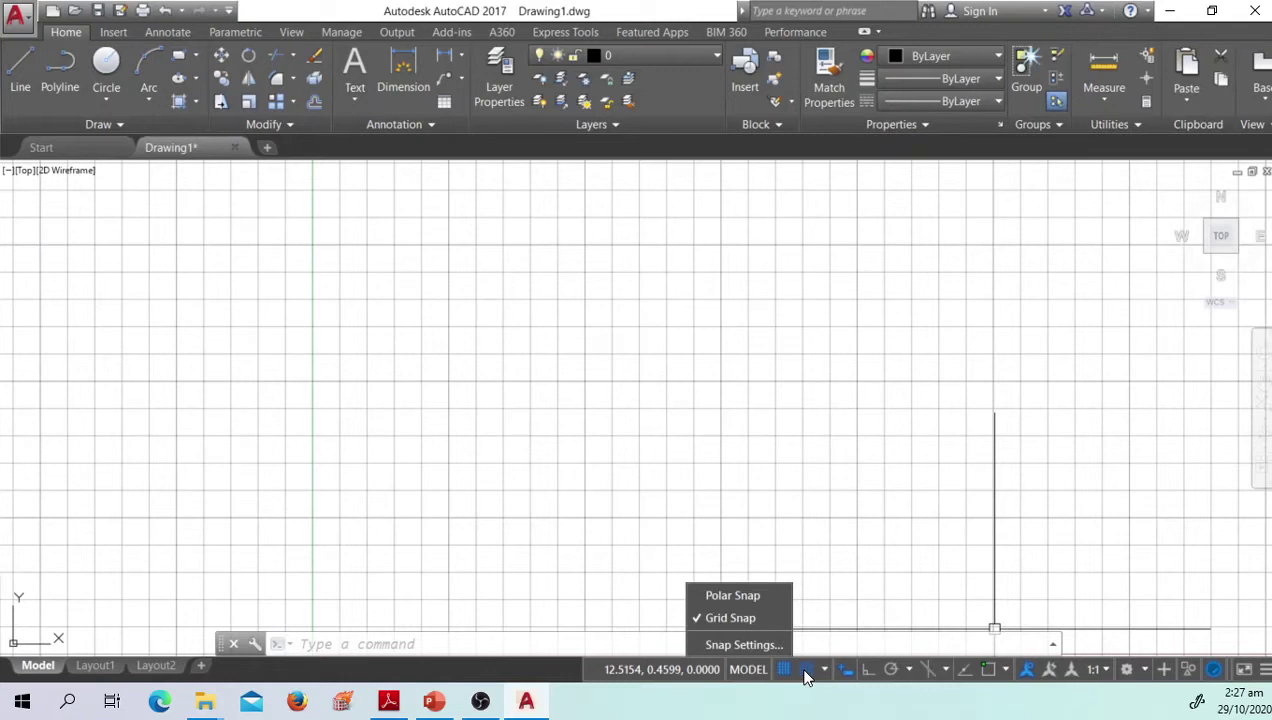
click(754, 647)
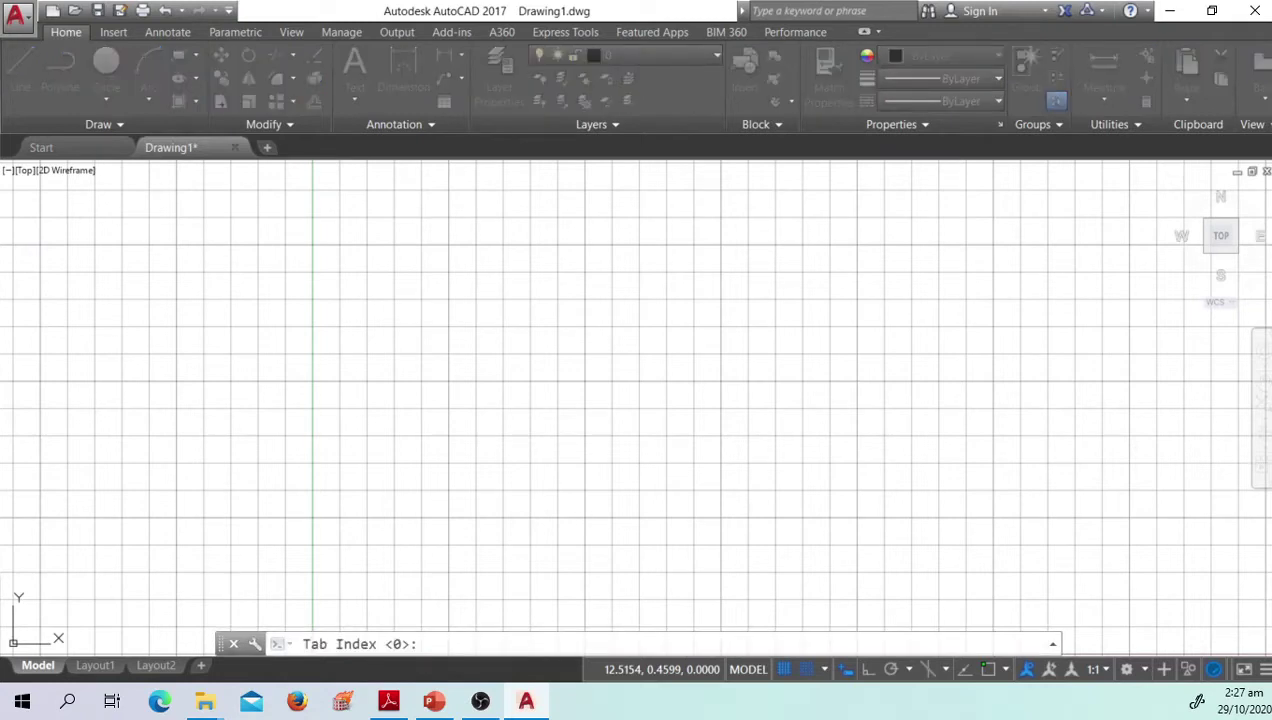
drag(43, 250, 446, 213)
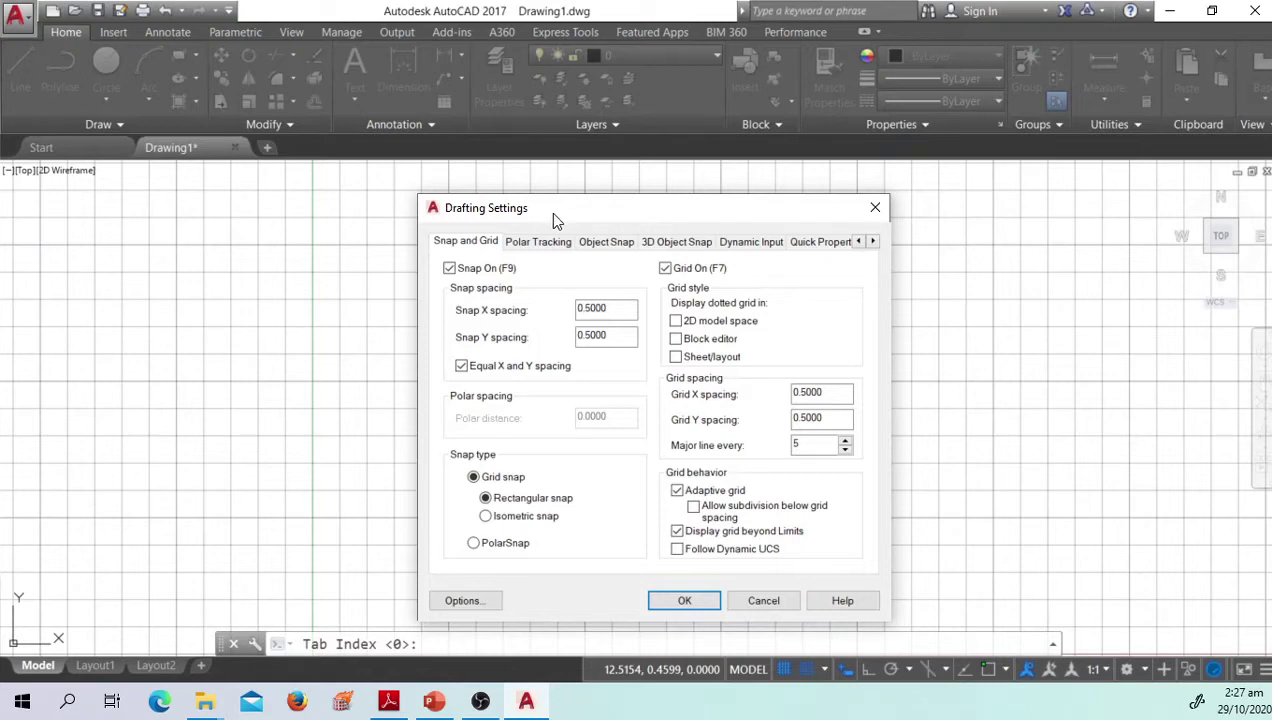
click(876, 212)
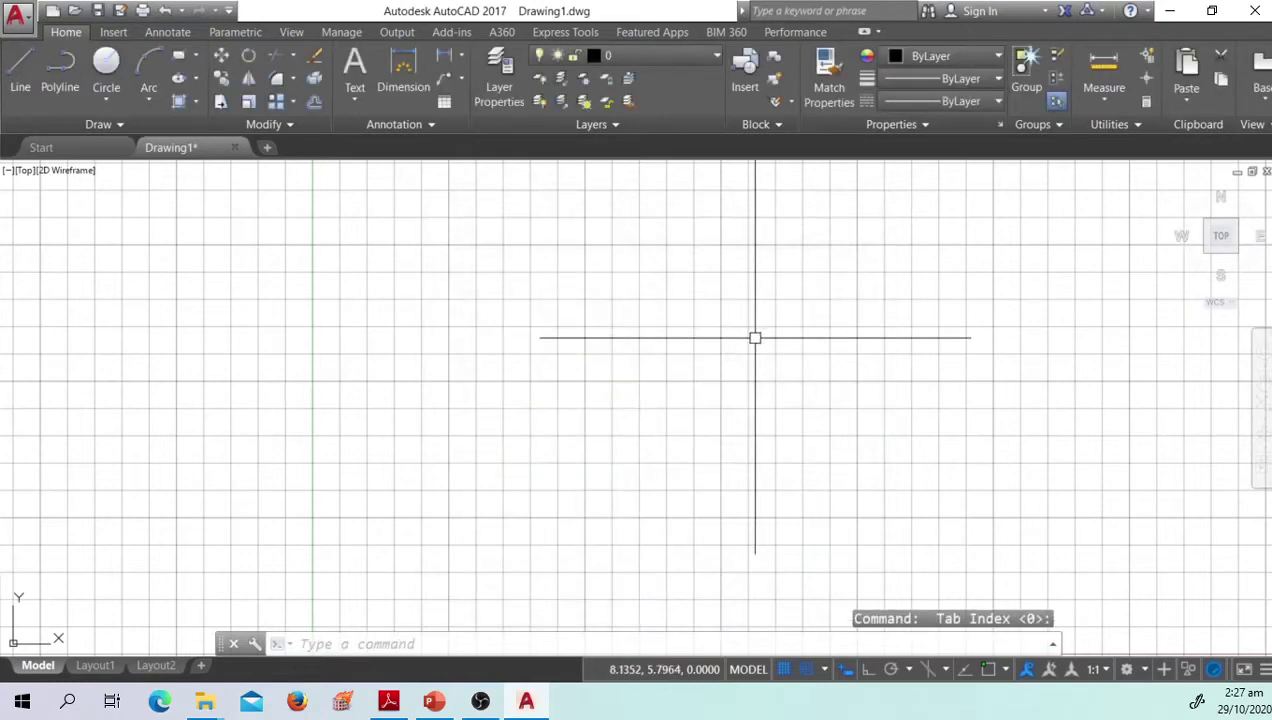
text(d)
key(Return)
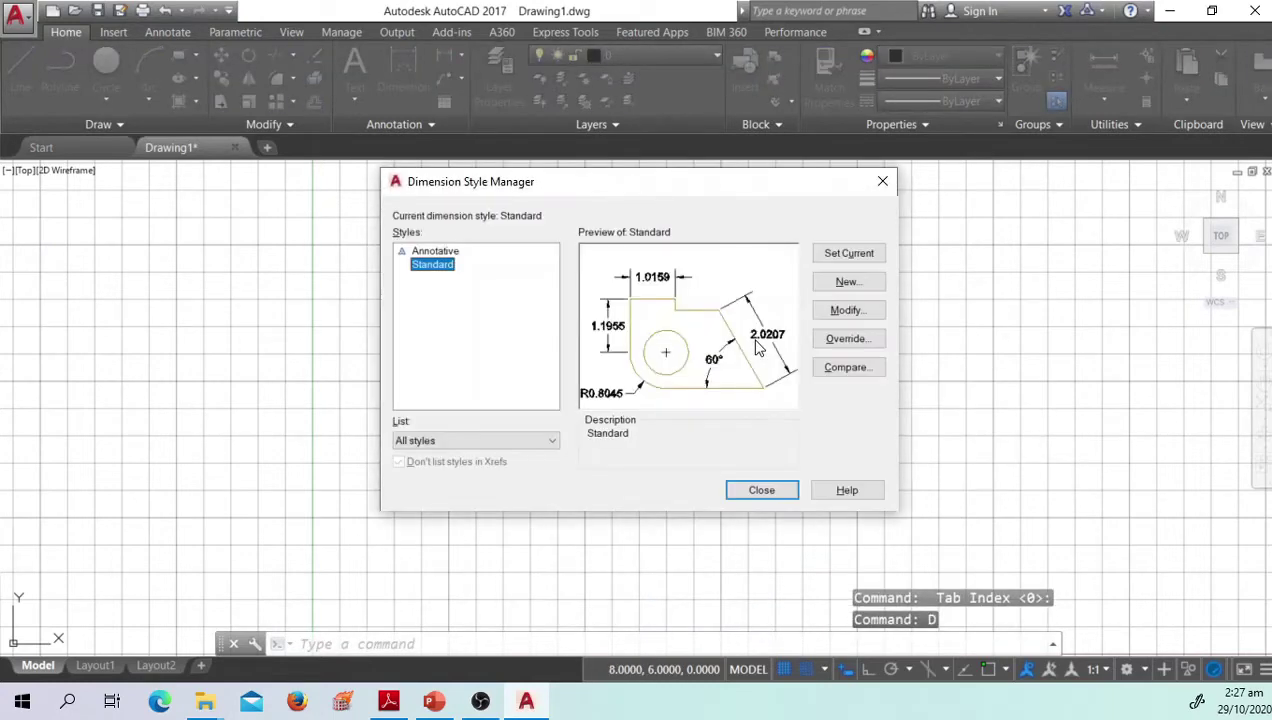
key(Escape)
key(Escape)
key(Escape)
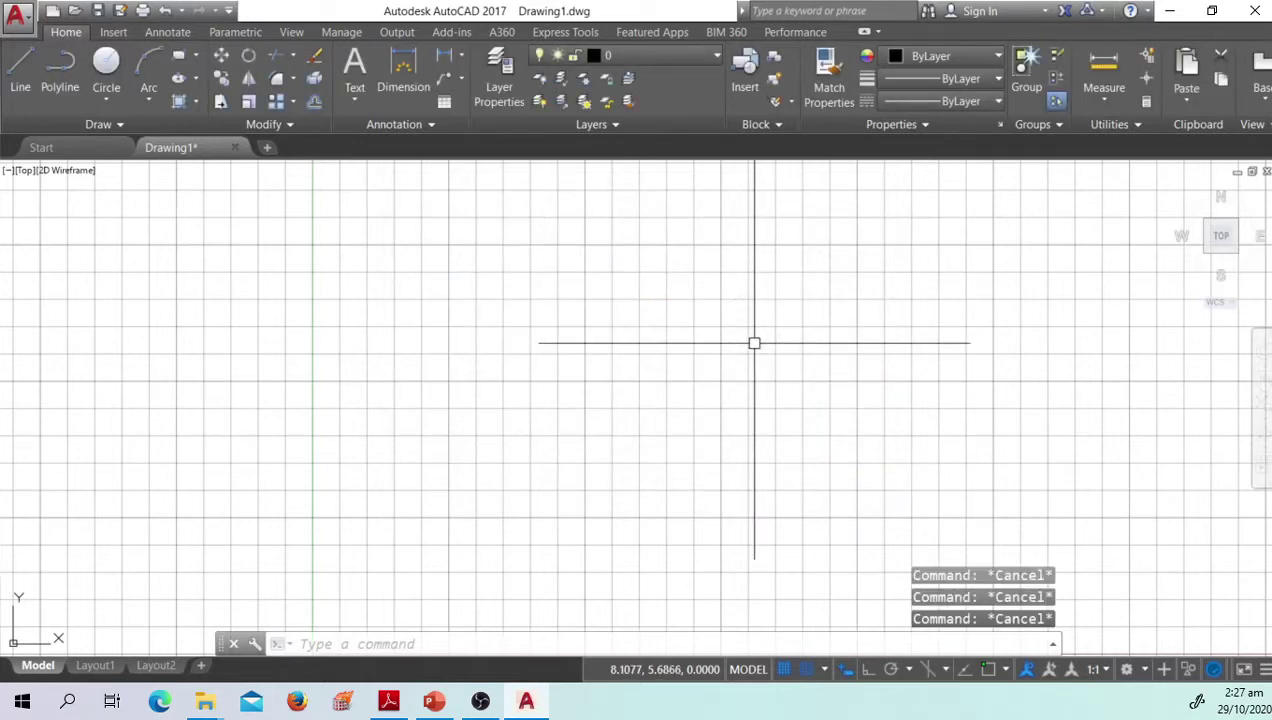
Step: Open the Drafting Settings dialog and review its object snap modes and the snap and grid spacing values
text(ds)
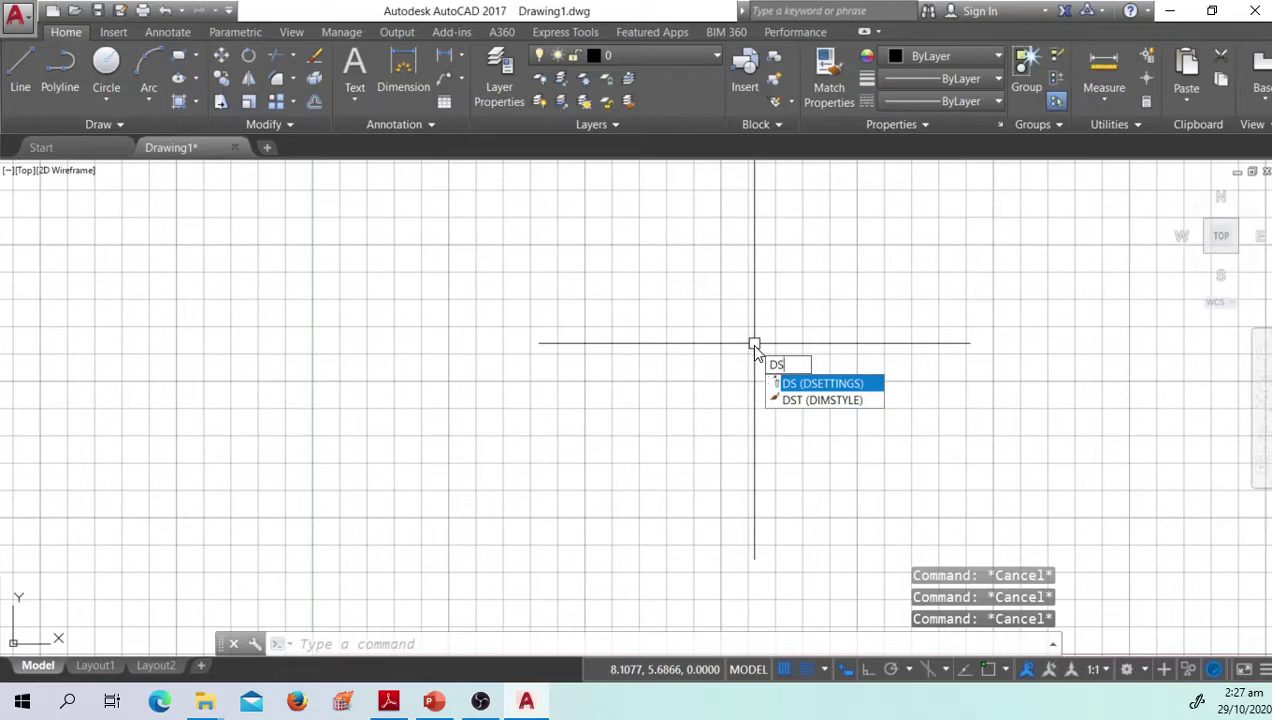
key(Return)
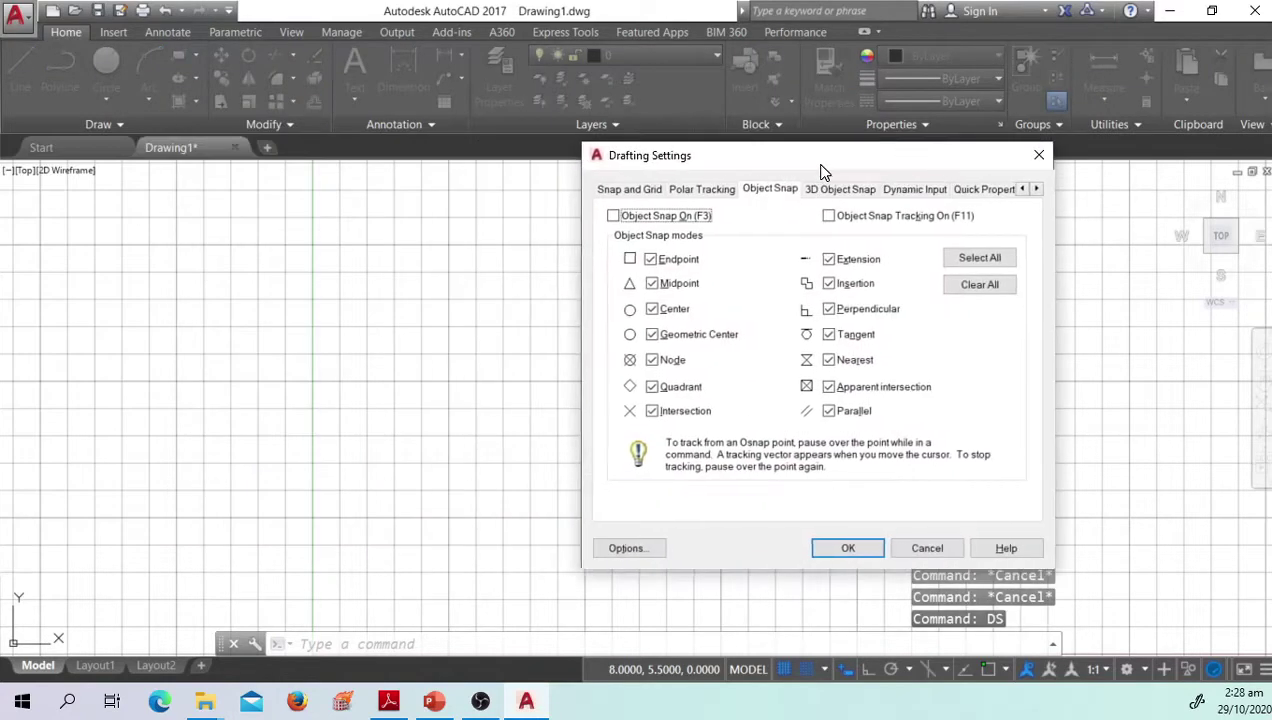
drag(818, 106, 710, 199)
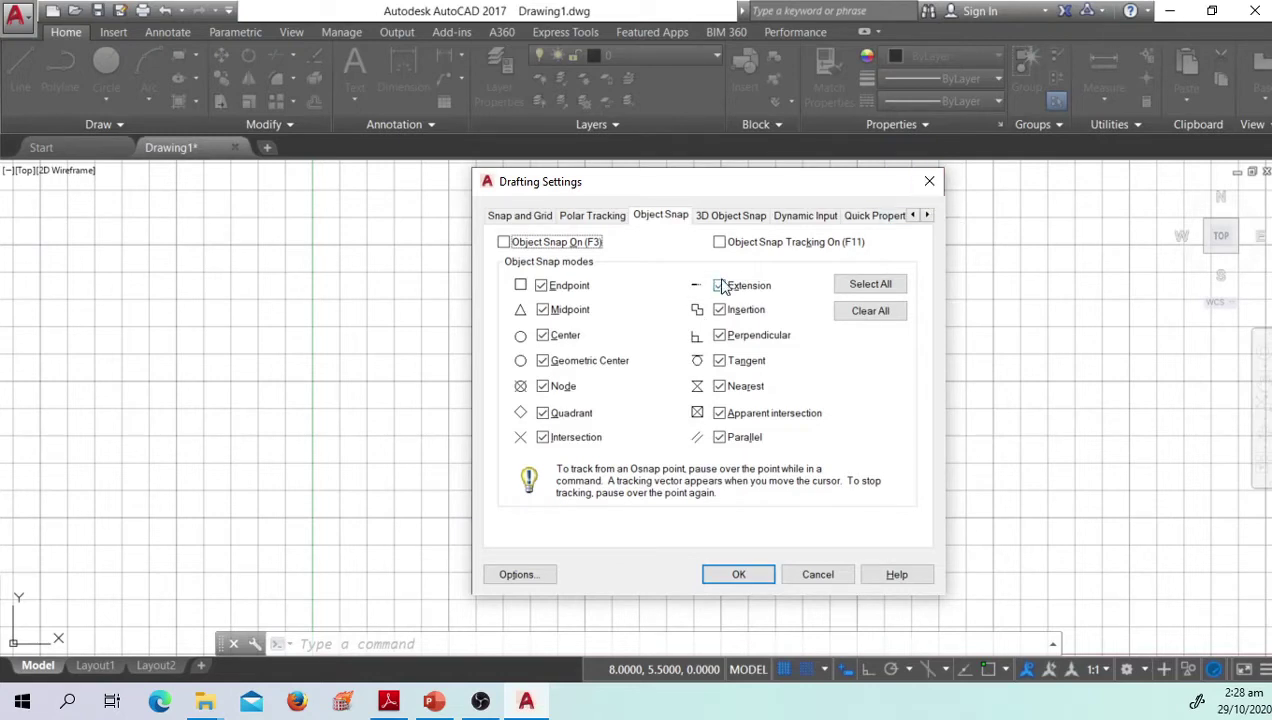
click(518, 217)
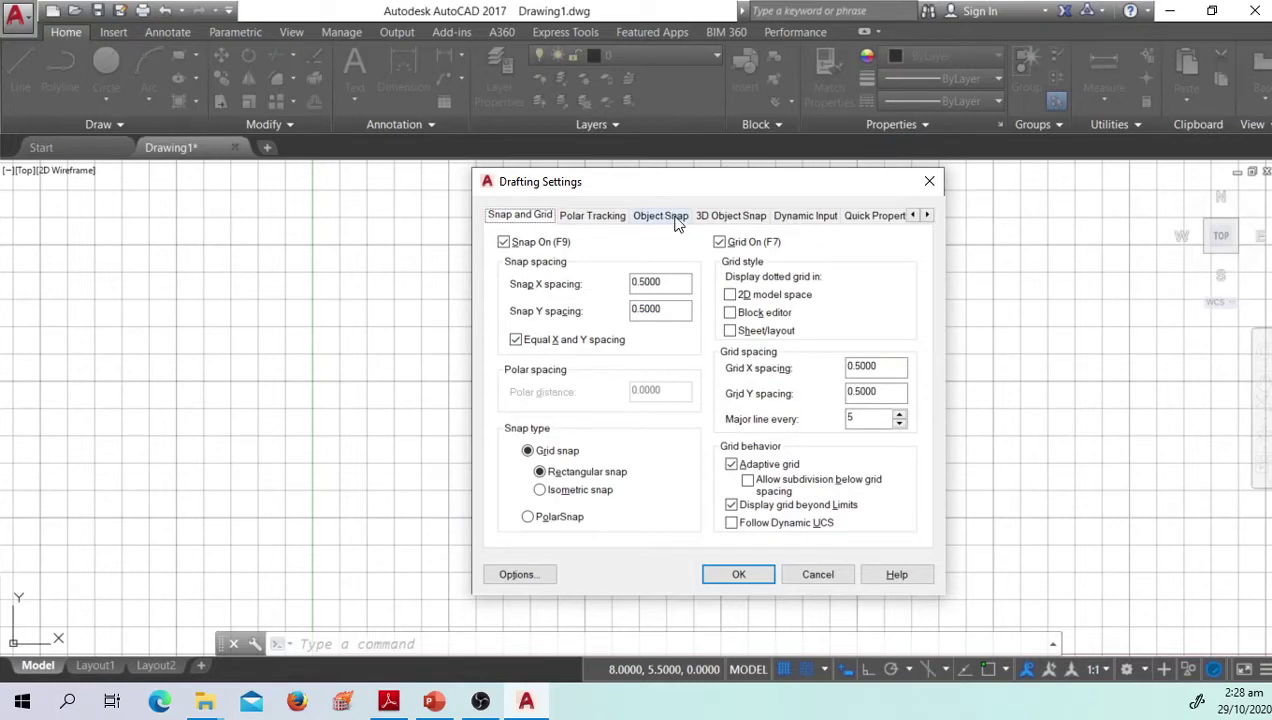
drag(617, 181, 605, 182)
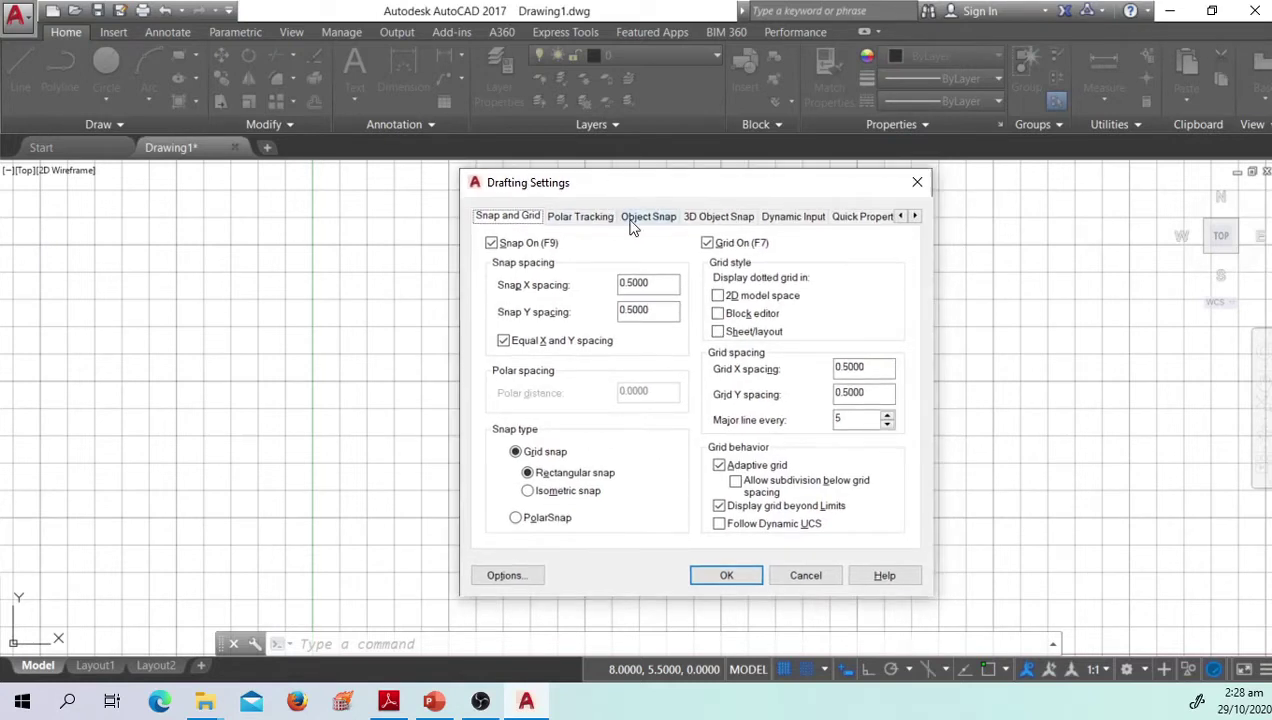
click(631, 222)
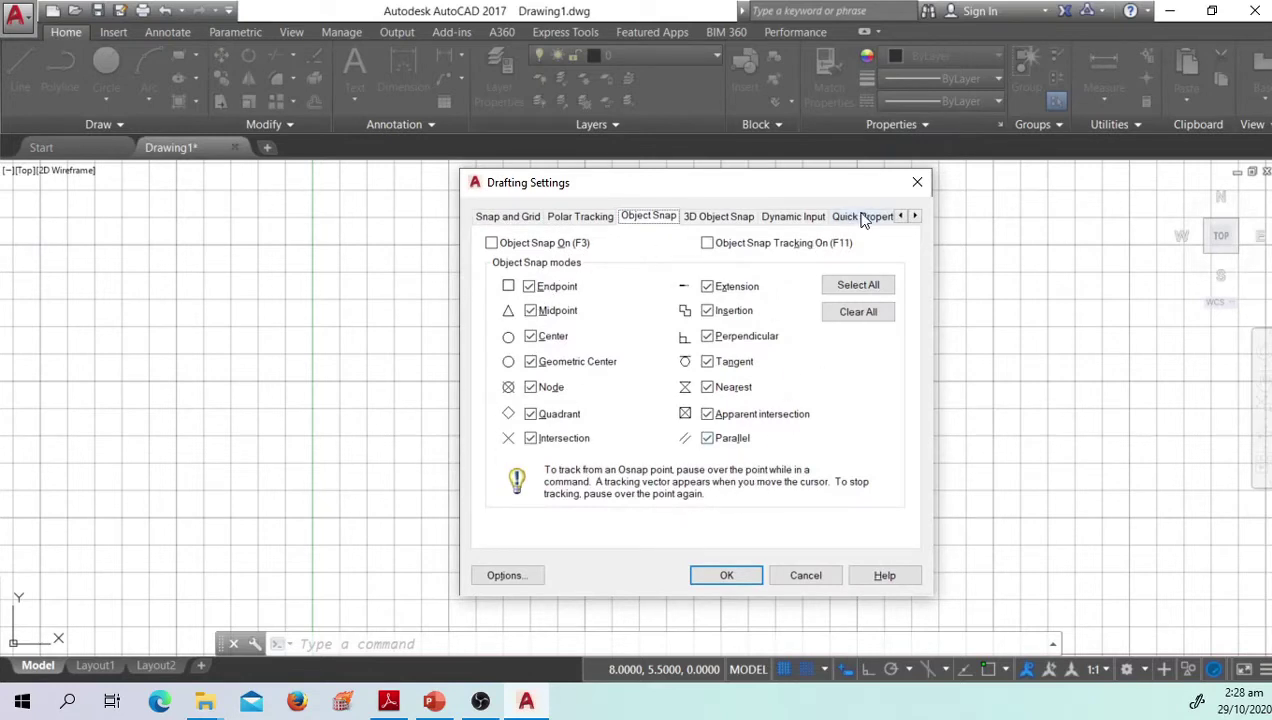
click(496, 221)
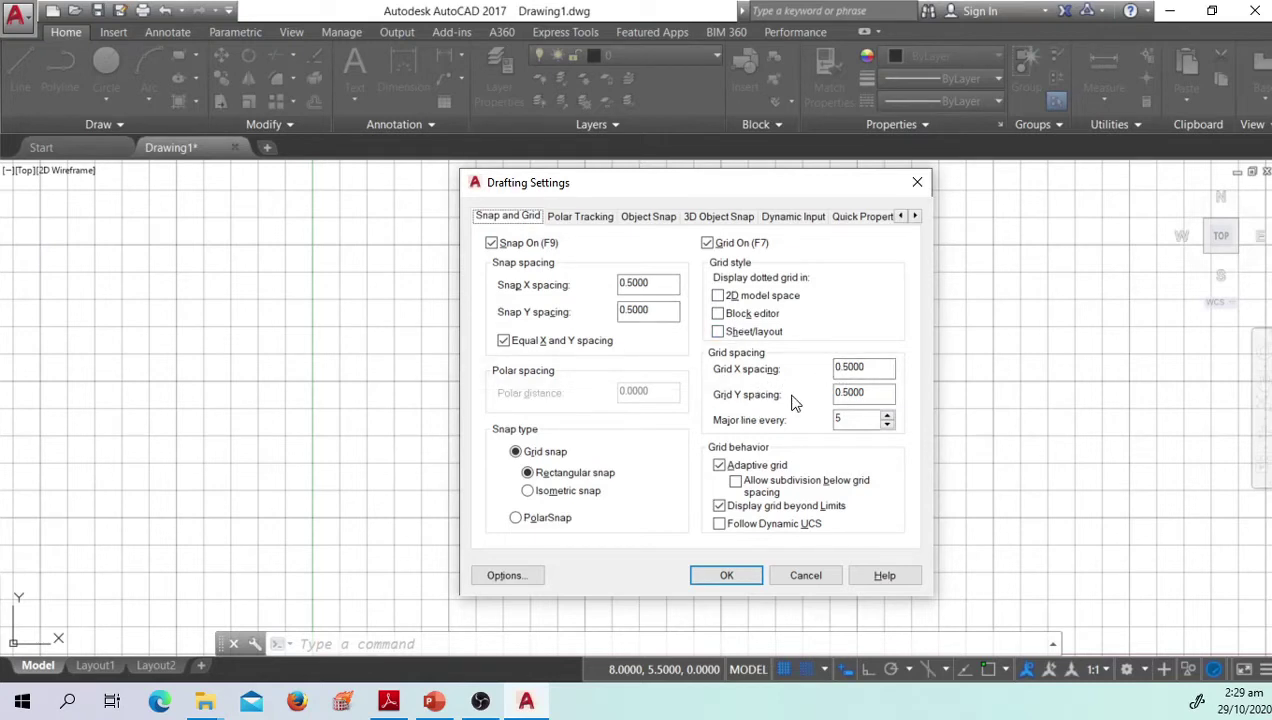
double_click(661, 288)
double_click(660, 311)
double_click(869, 369)
double_click(866, 393)
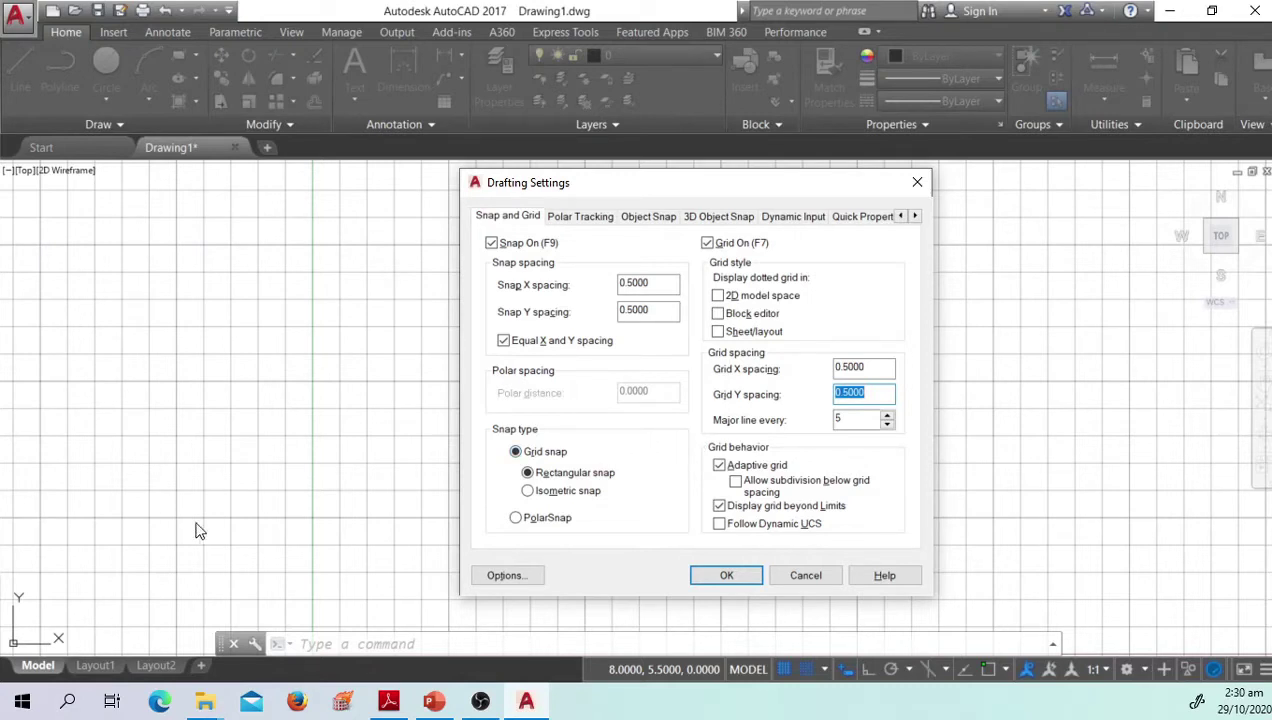
Step: Set the snap X and Y spacing to 1 and accept the drafting settings
double_click(655, 286)
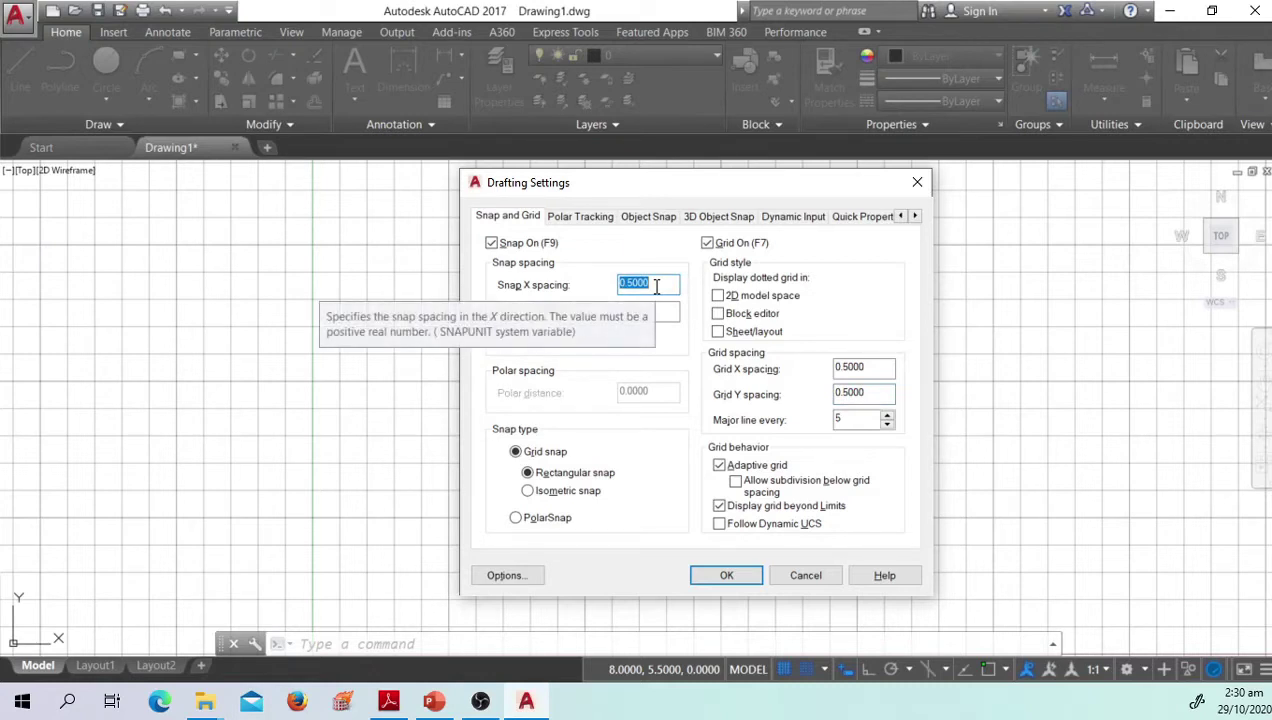
text(1)
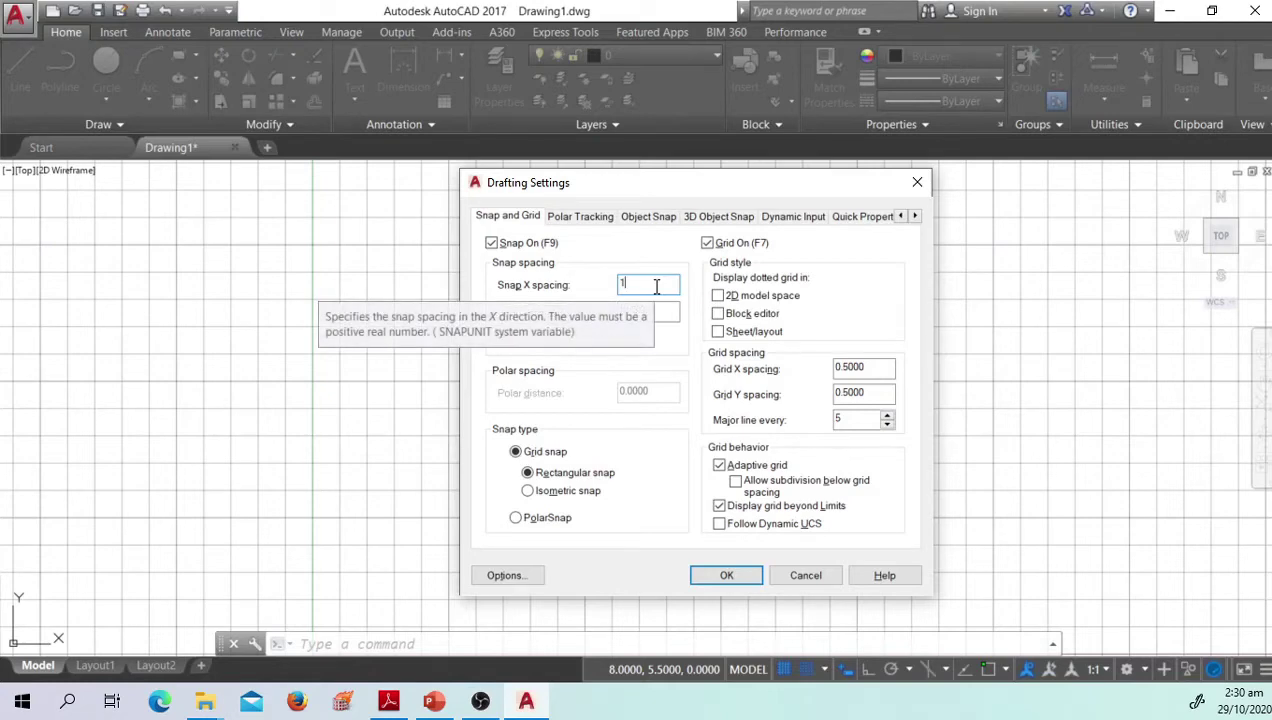
key(Return)
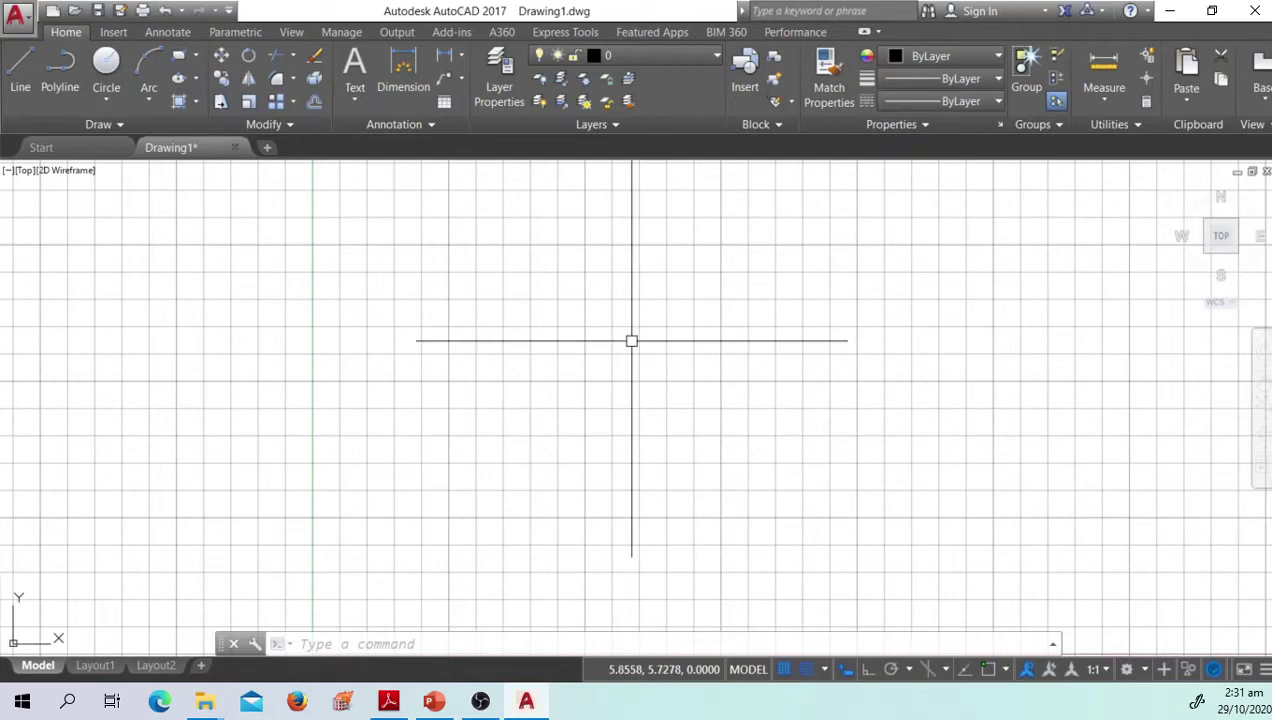
Step: Check how the crosshair snaps across the grid with the LINE command, and cancel it without drawing
text(l)
key(Return)
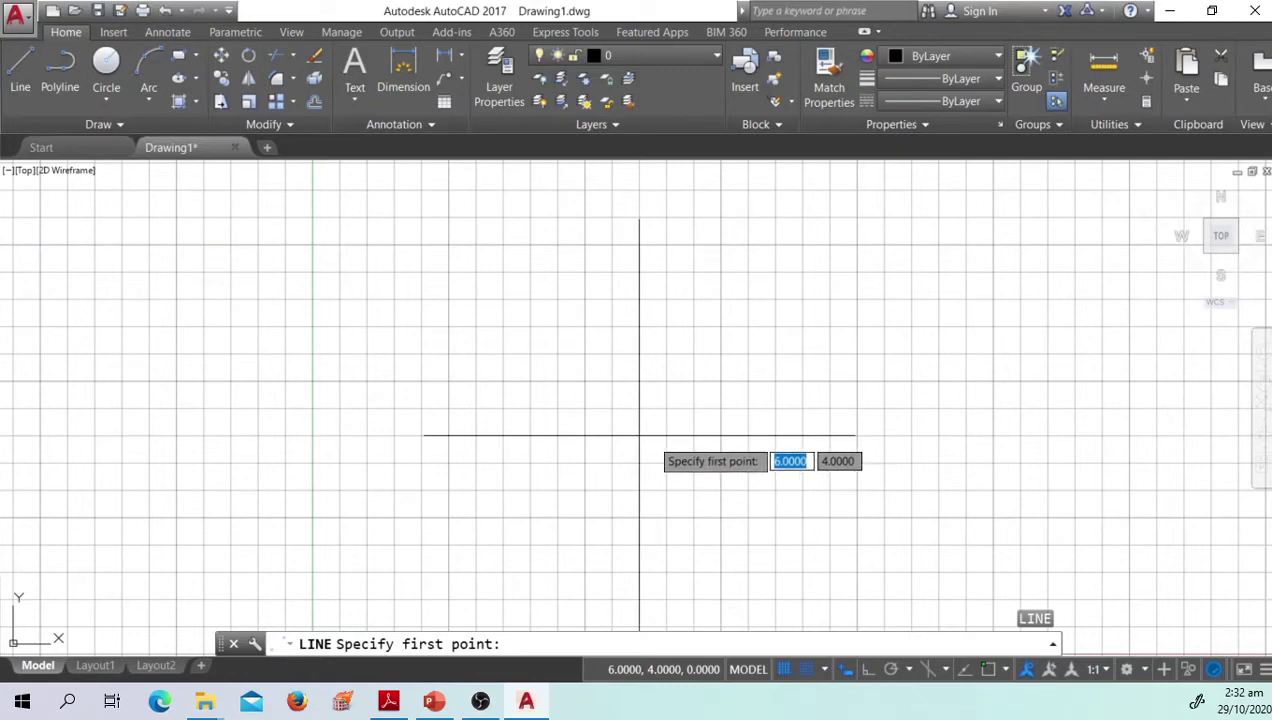
key(Escape)
key(Escape)
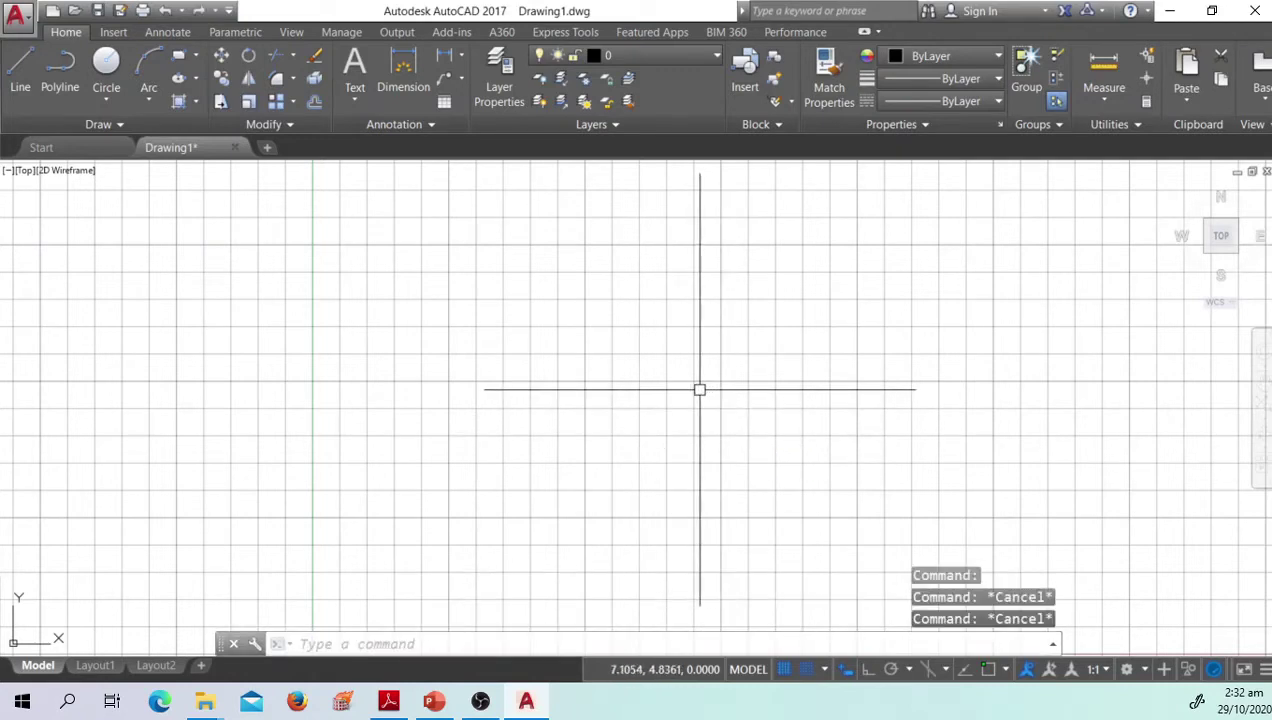
Step: Set the snap X and Y spacing to 0.5 in the snap settings
text(SNAP)
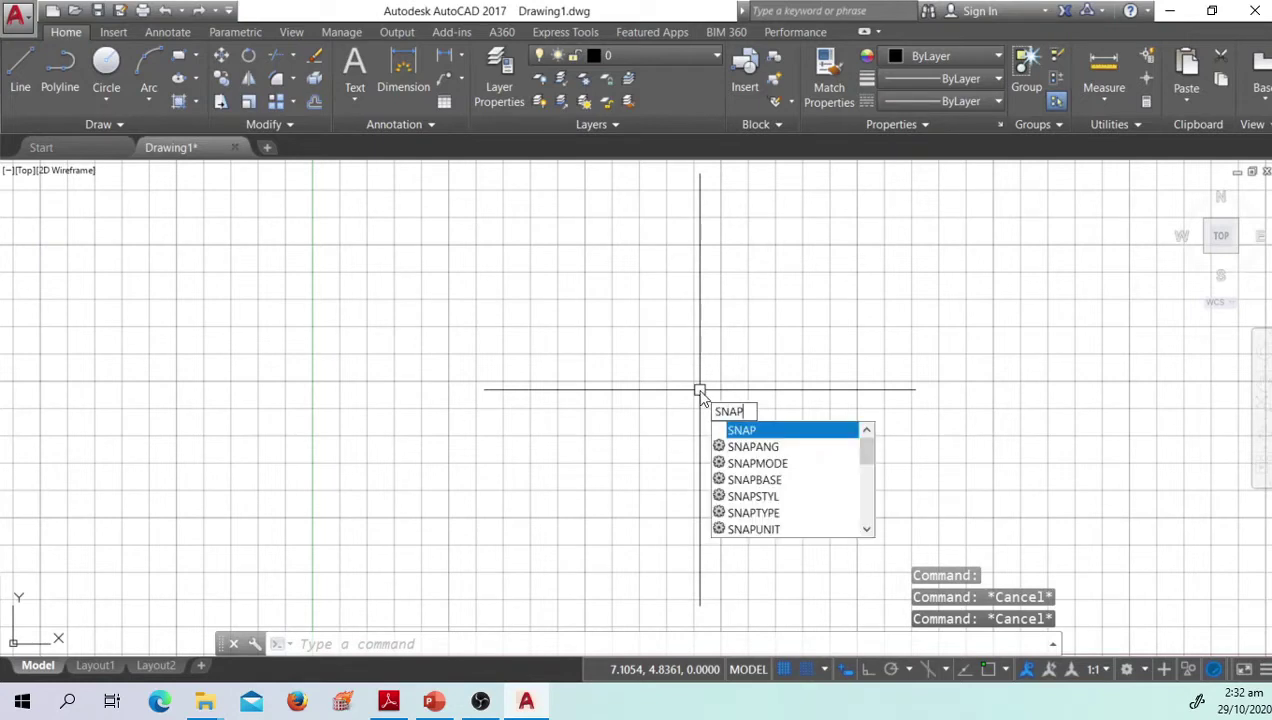
key(Escape)
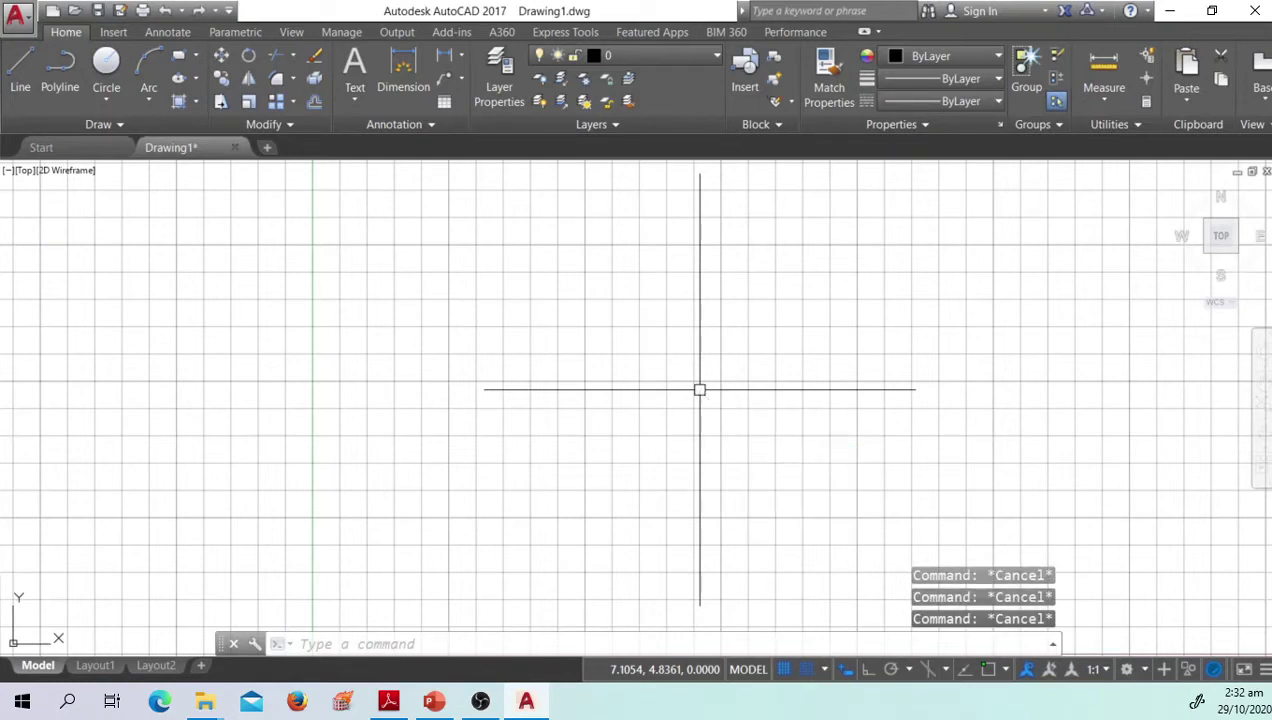
right_click(806, 668)
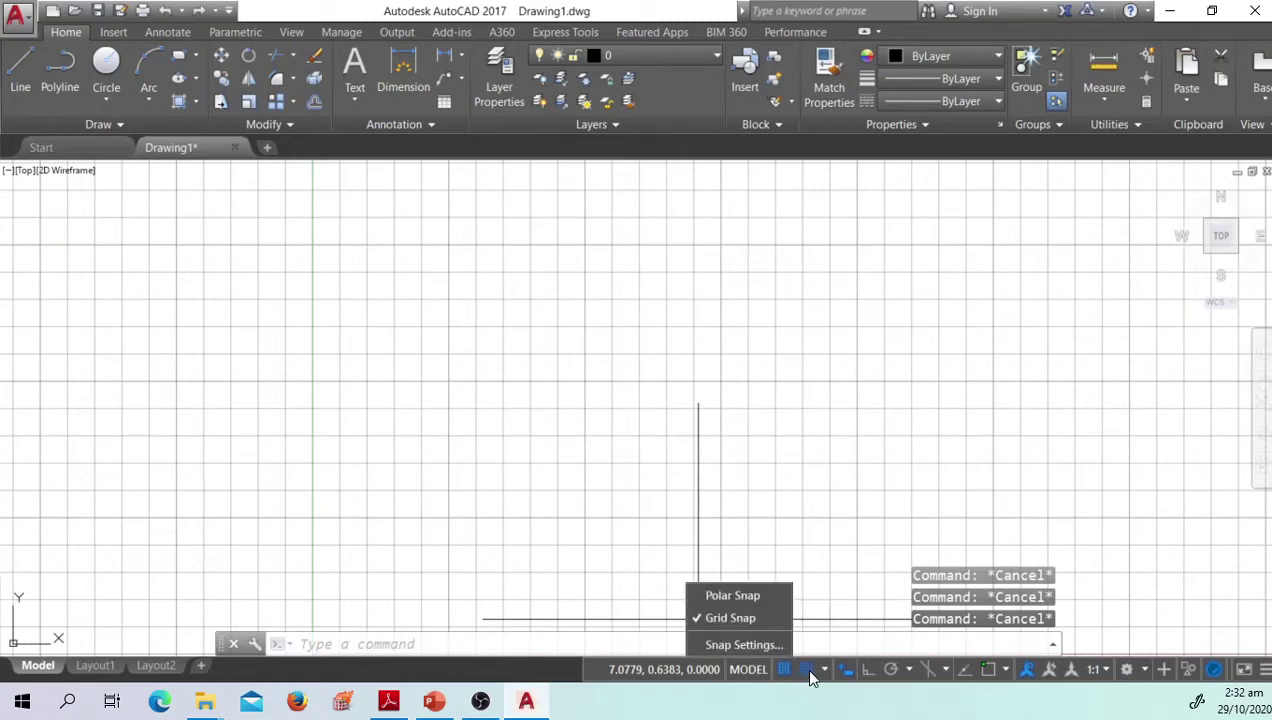
click(745, 645)
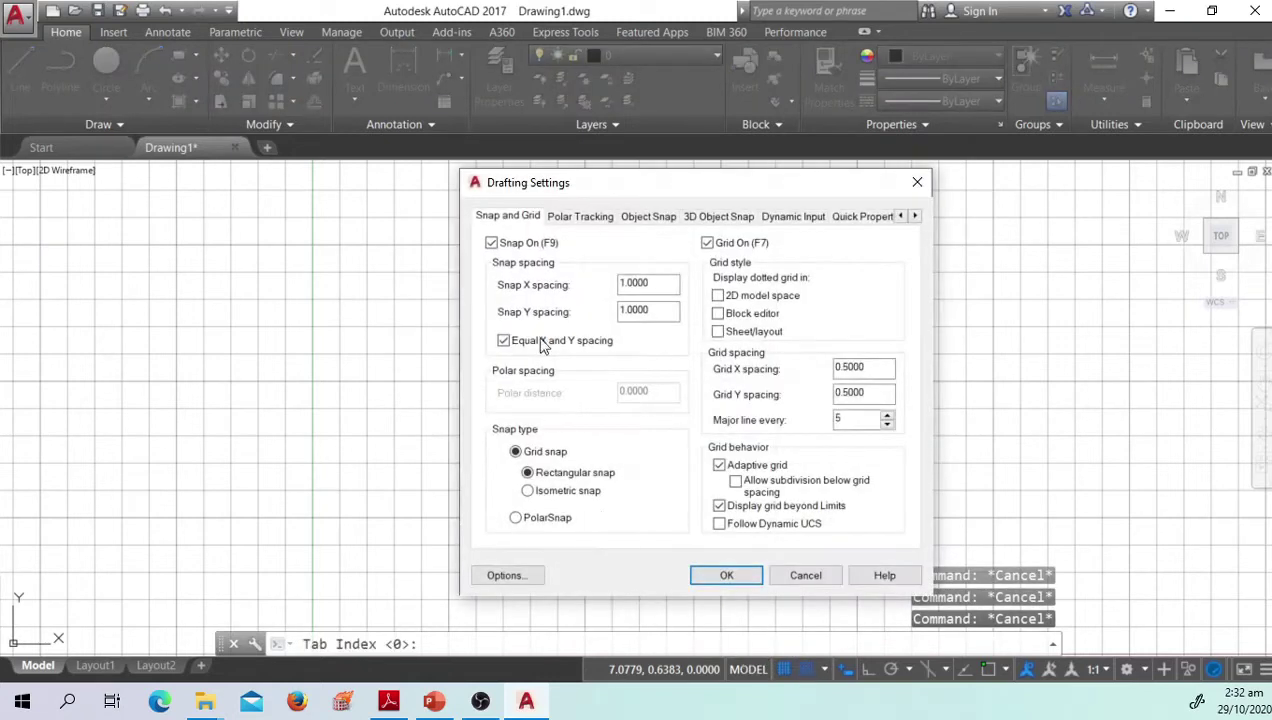
double_click(670, 287)
text(0.5)
key(Return)
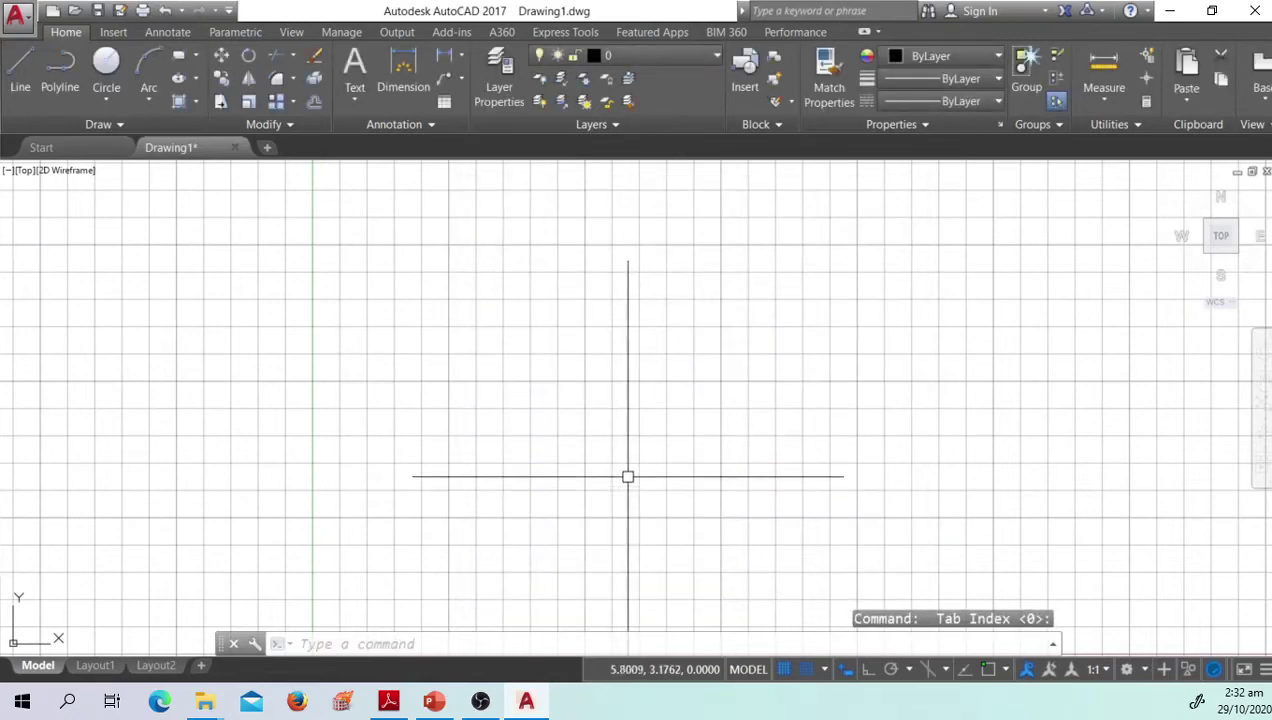
Step: Start the LINE command and, while it is running, set the grid X and Y spacing to 1 in the snap settings
text(l)
key(Return)
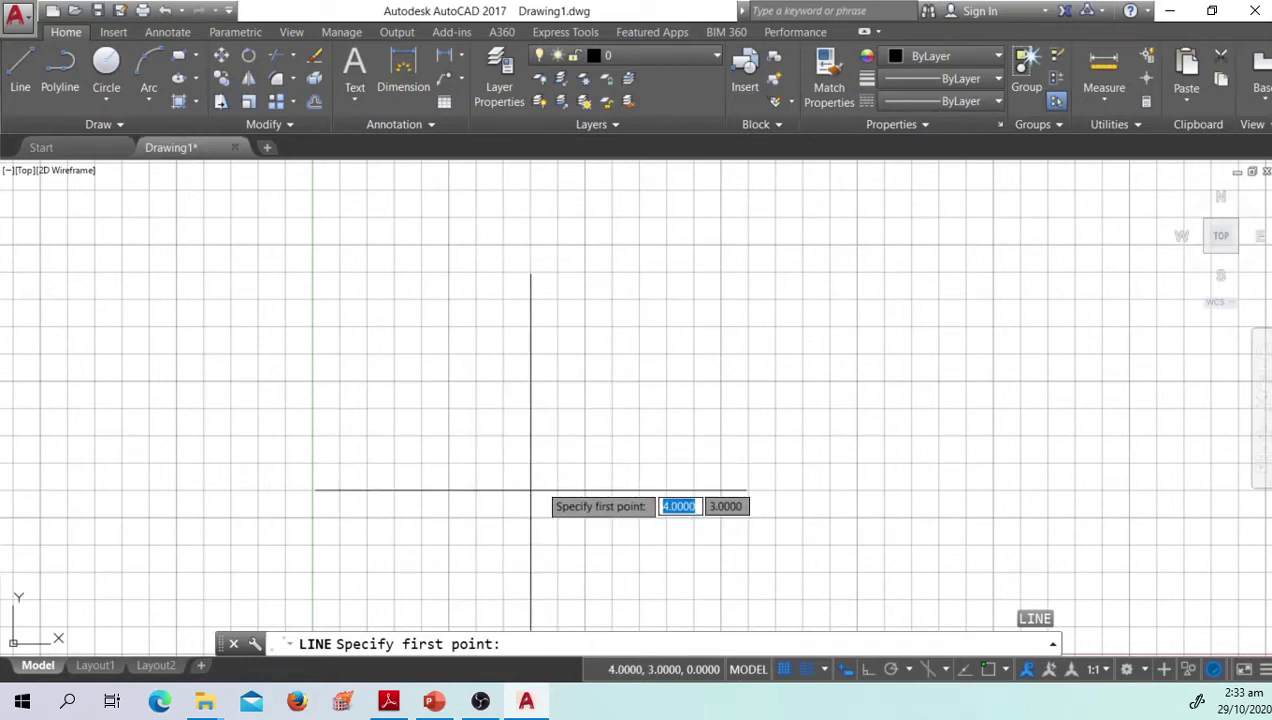
right_click(809, 671)
click(773, 647)
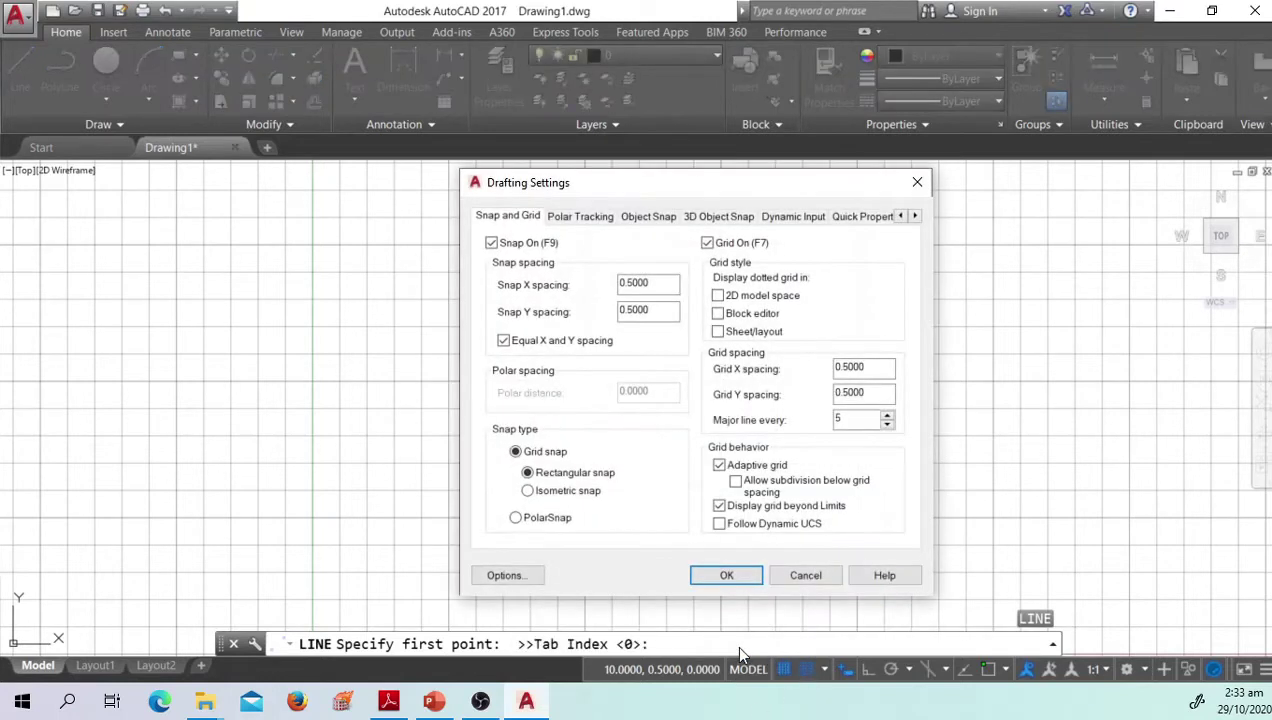
double_click(869, 369)
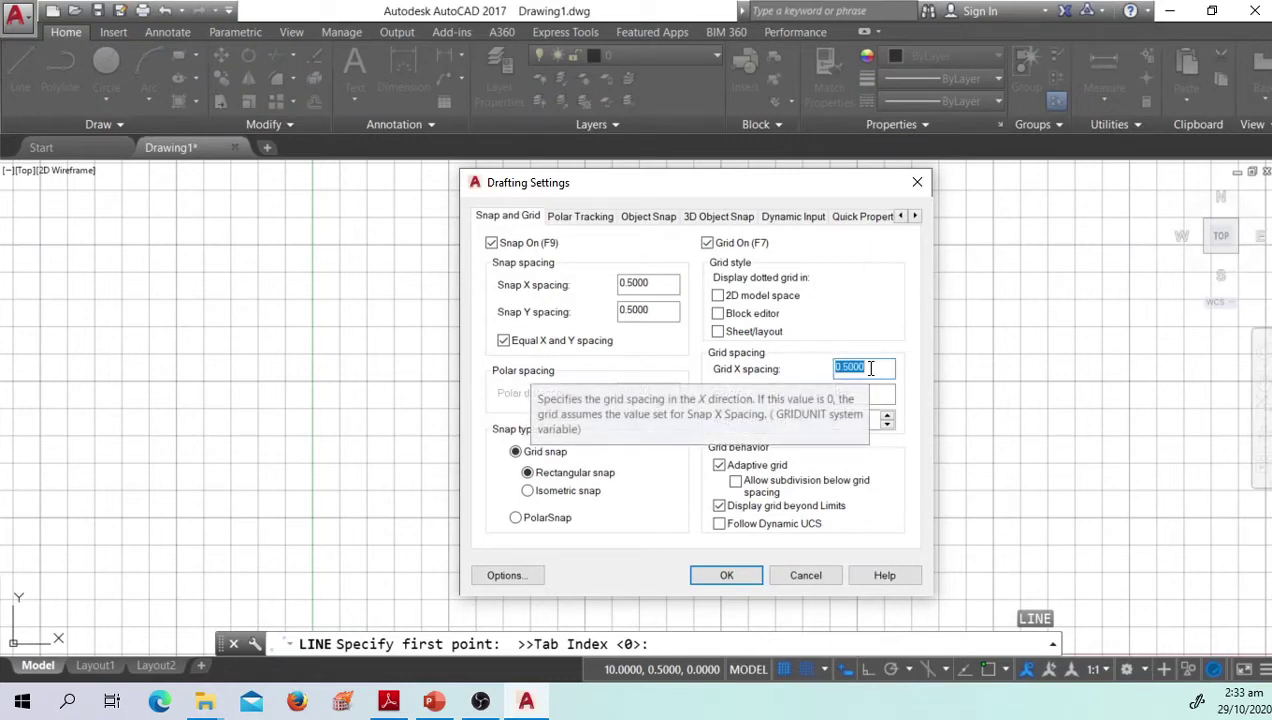
text(1)
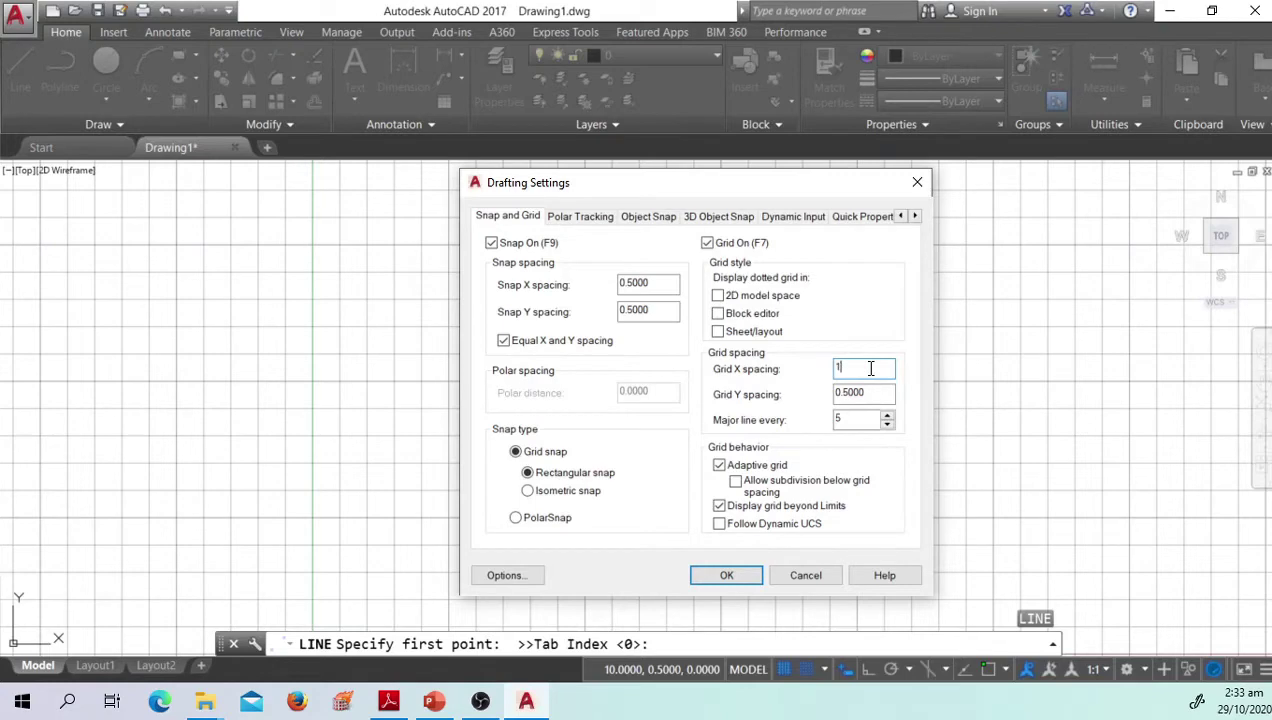
key(Return)
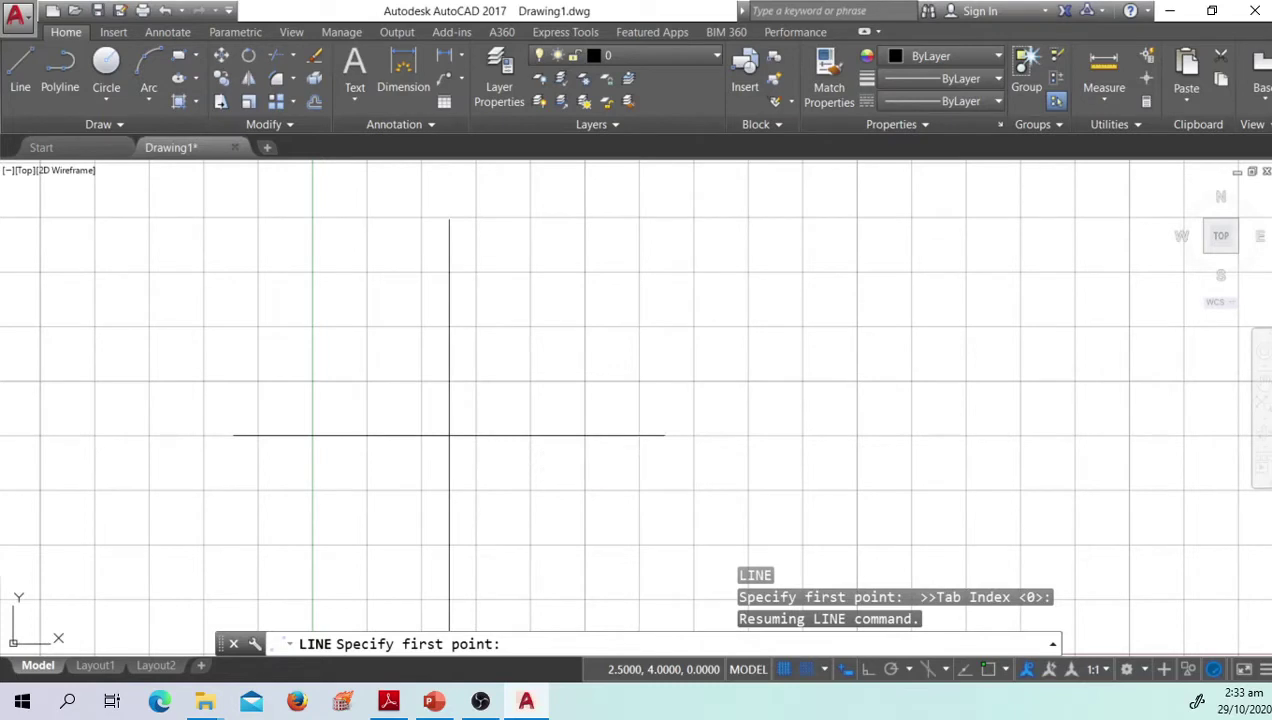
Step: Draw a vertical line about 2 units long upward from 2.5,4, end the command and erase the line
click(449, 327)
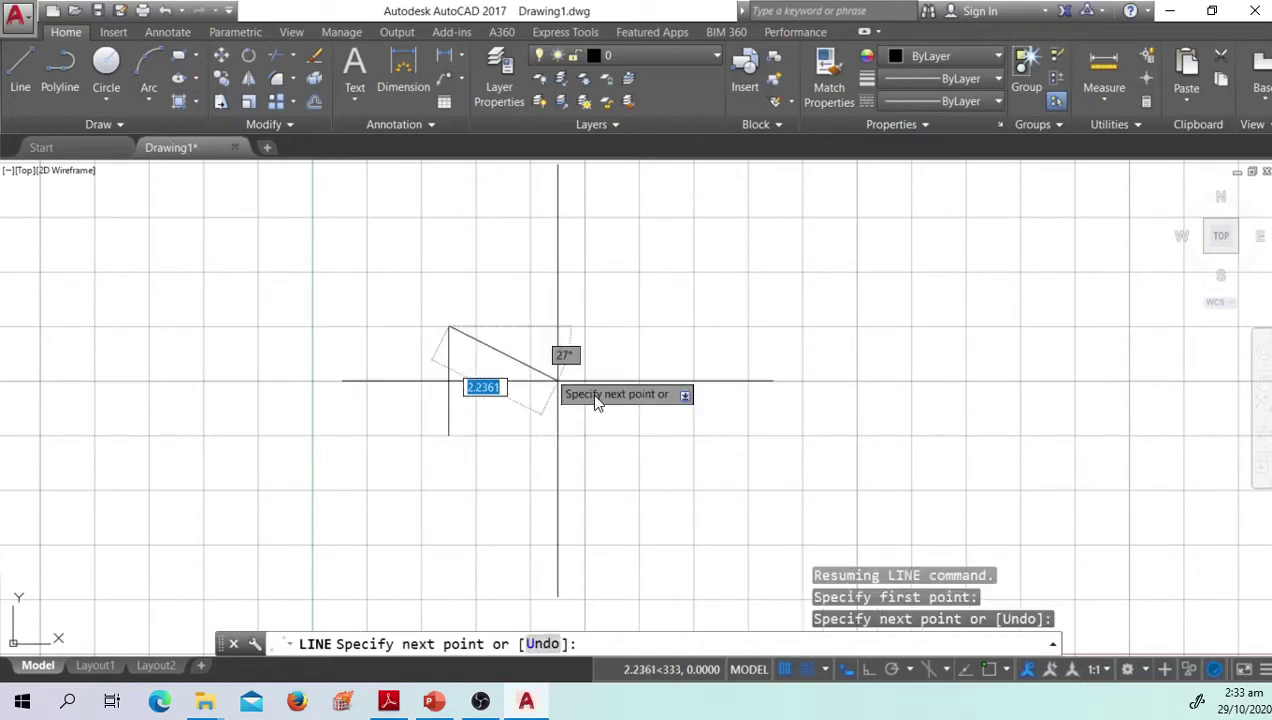
key(Escape)
click(400, 297)
click(503, 457)
text(e)
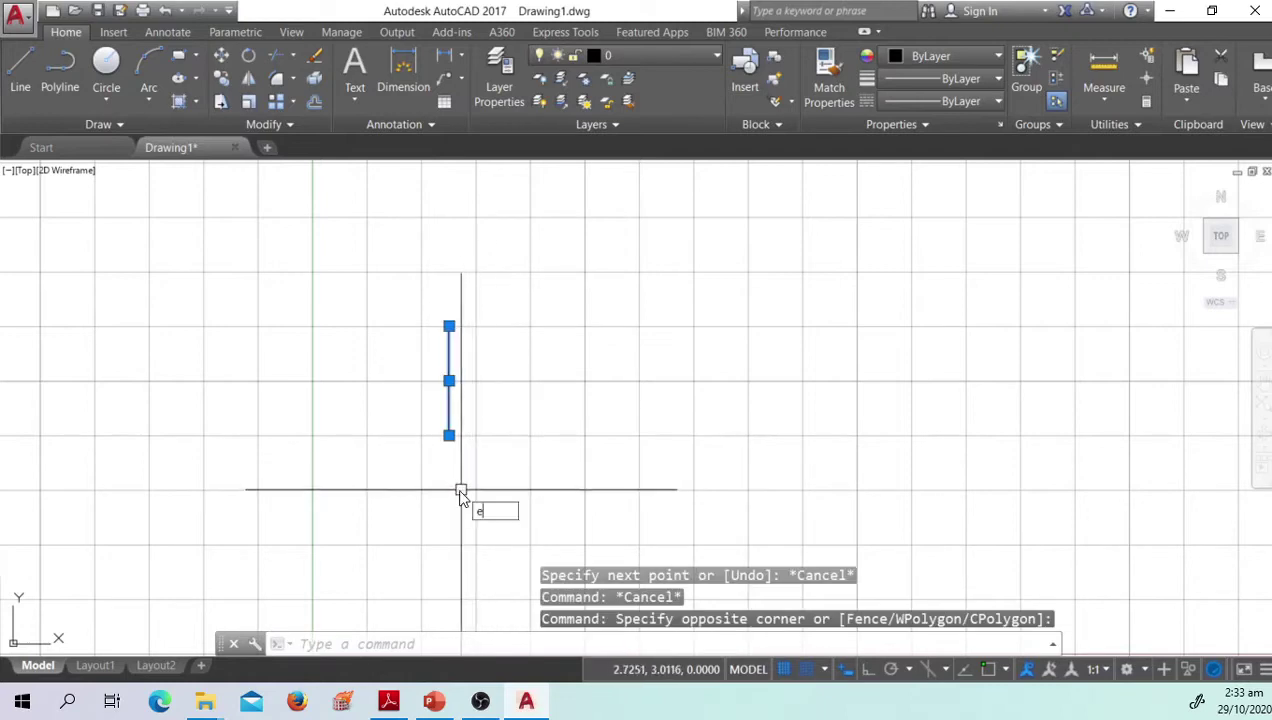
key(Return)
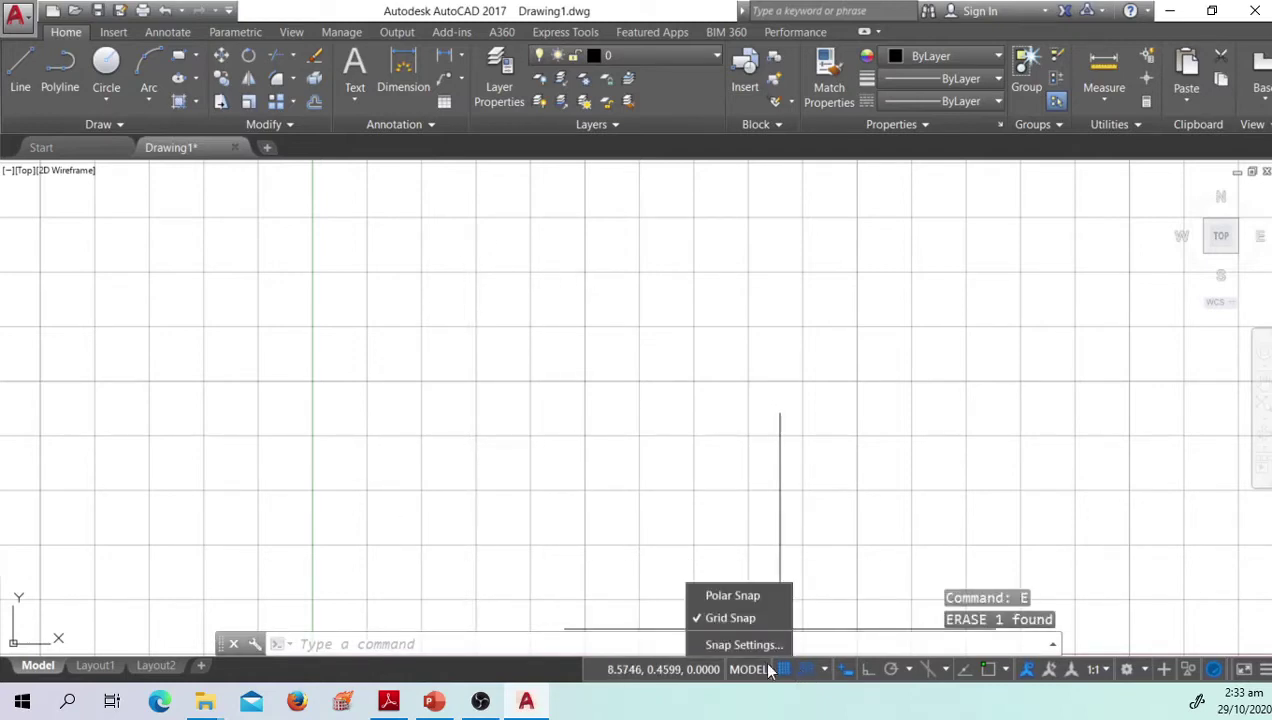
Step: Set the grid X and Y spacing to 0.5 in the snap settings
click(745, 644)
click(851, 367)
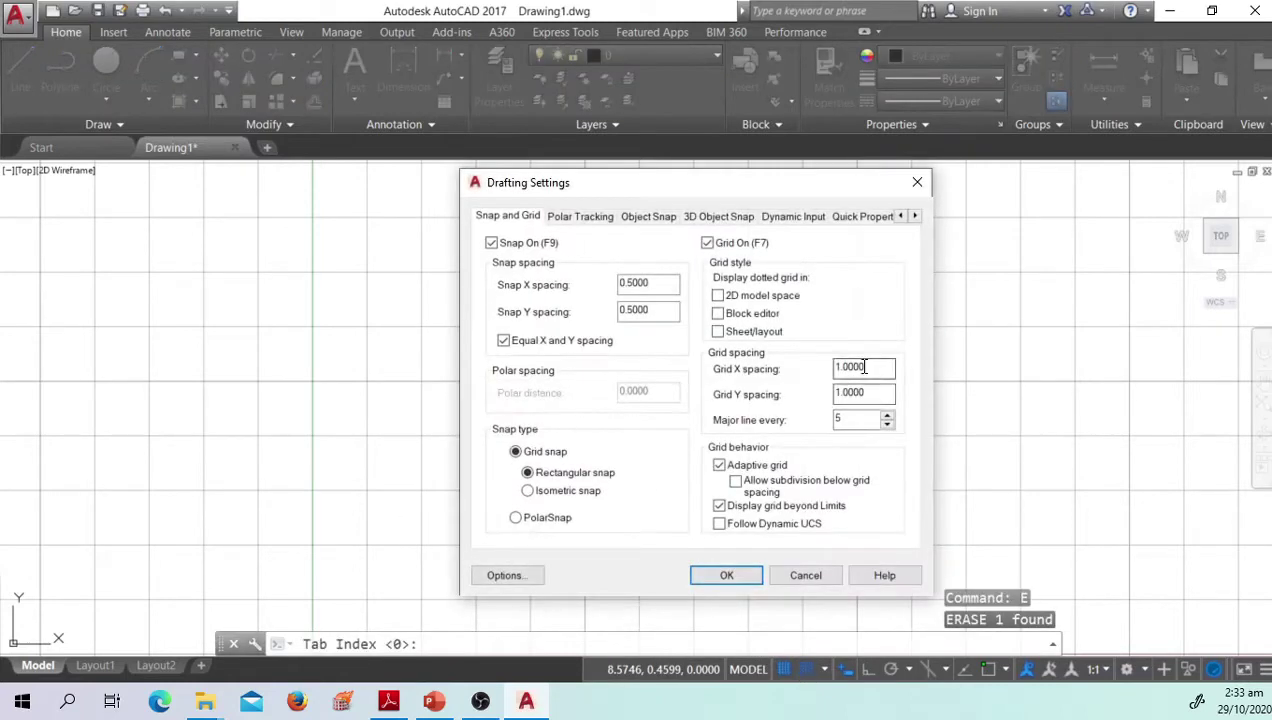
drag(892, 367, 741, 358)
text(0)
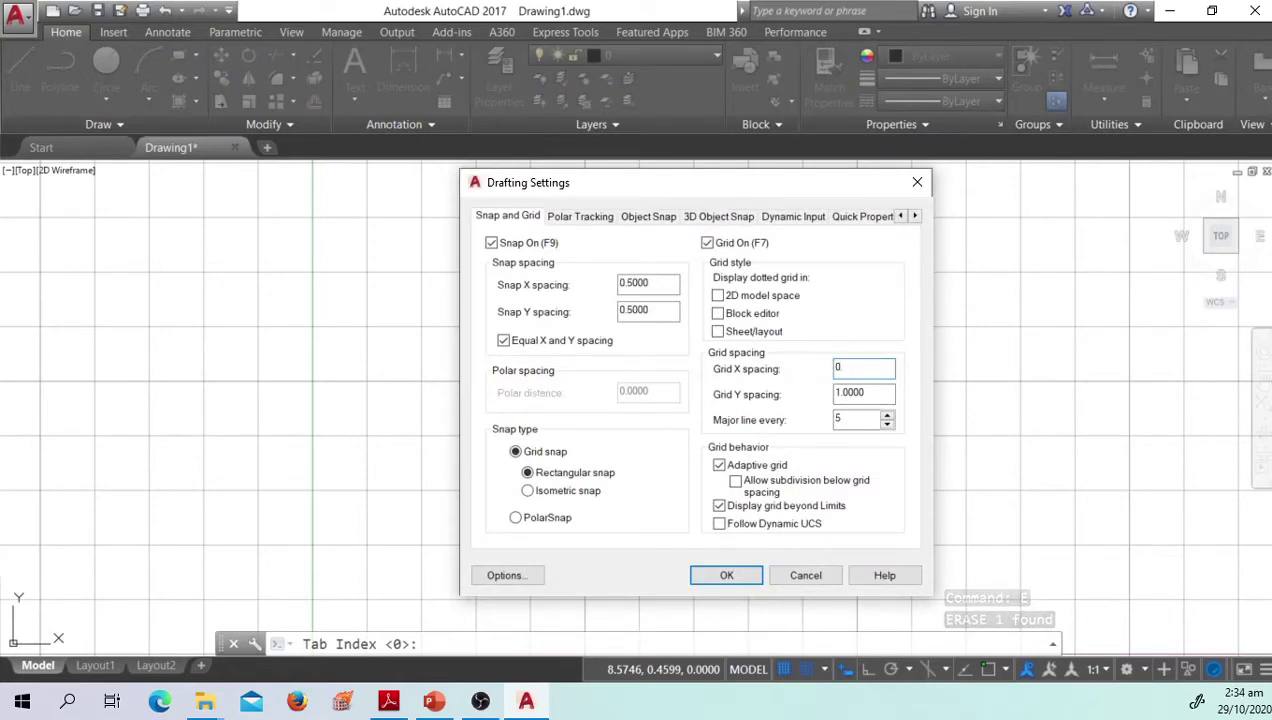
text(.5)
key(Return)
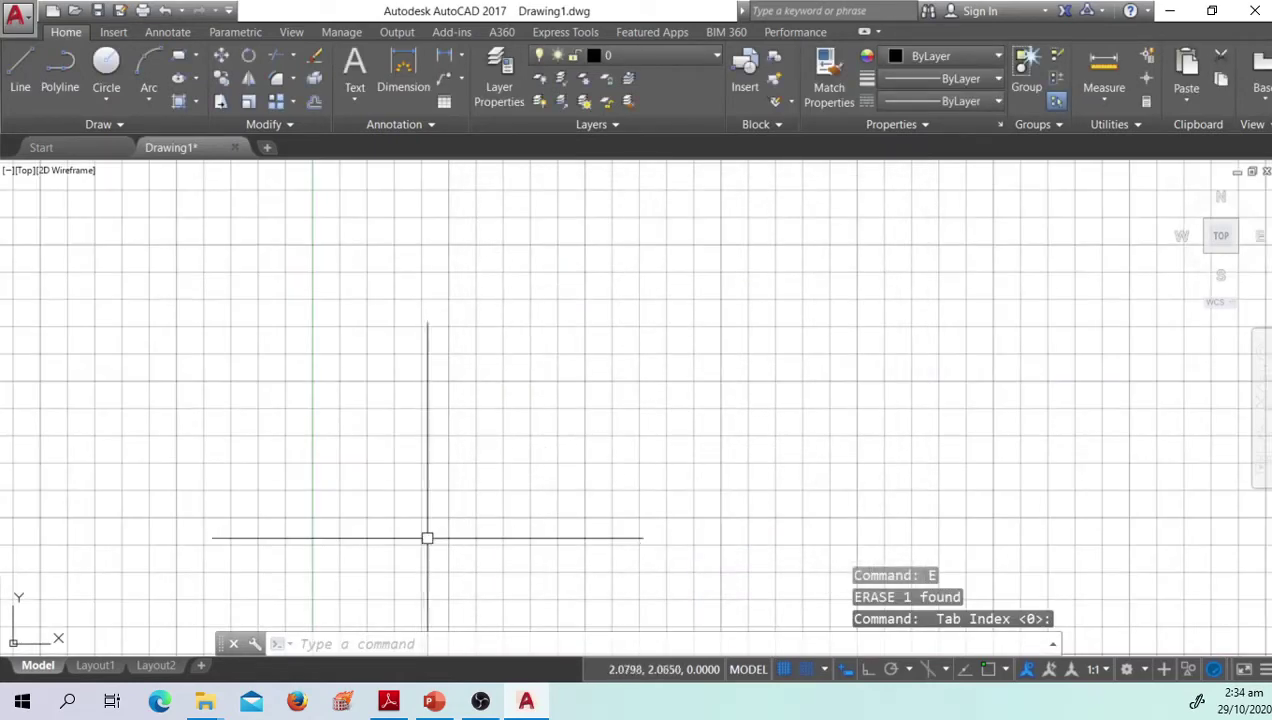
Step: Set the snap X and Y spacing to 0.25 in the snap settings
click(824, 669)
click(746, 645)
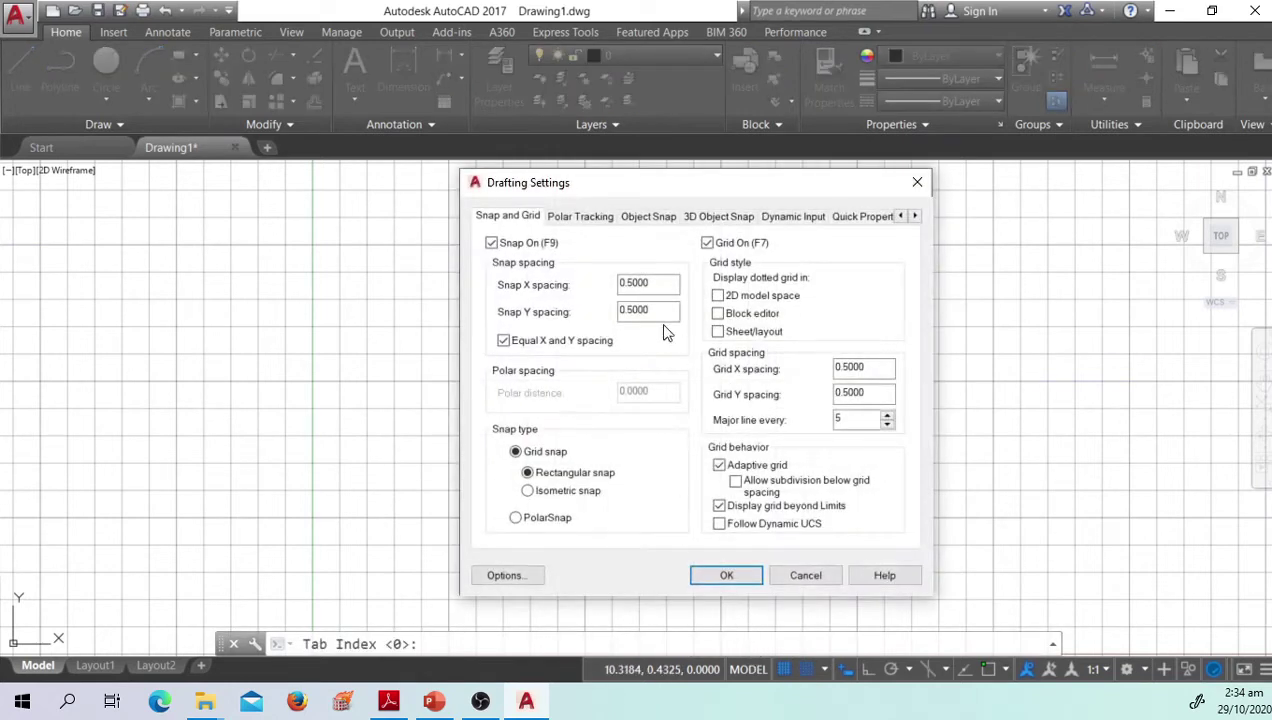
click(658, 283)
drag(658, 283, 618, 280)
text(0.25)
key(Return)
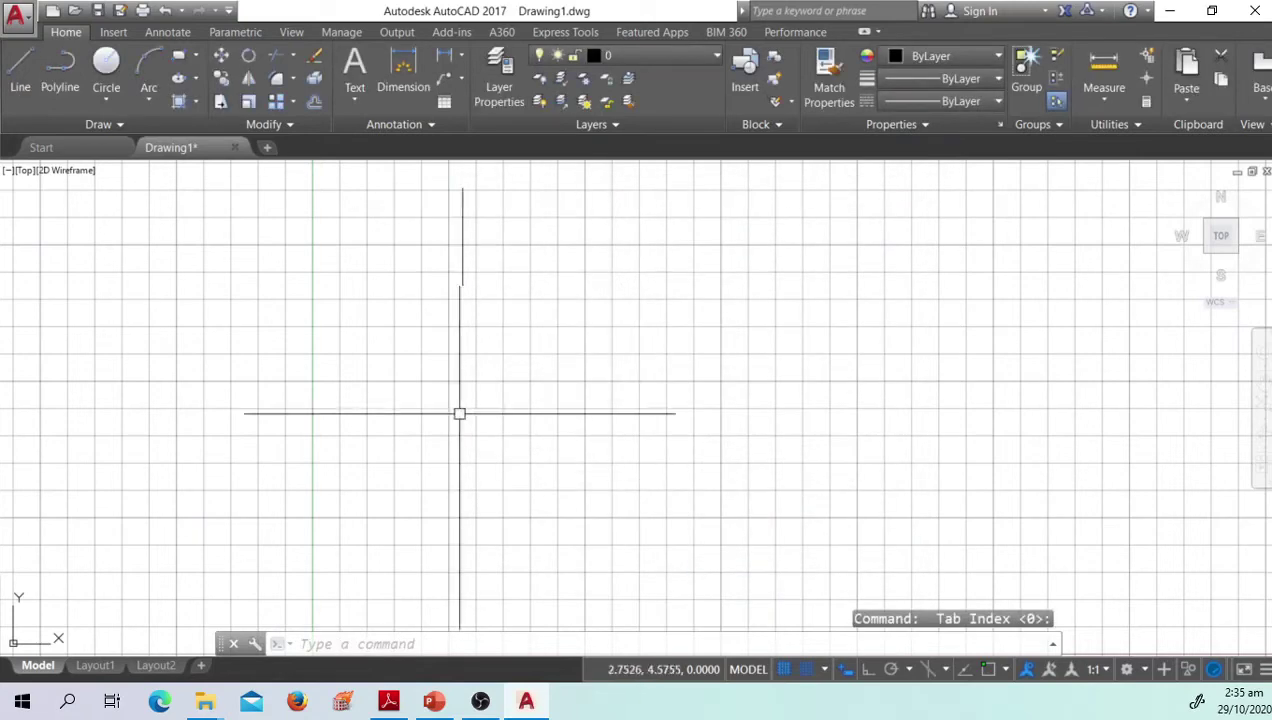
Step: Check the crosshair's 0.25 snap increments with the LINE command, and cancel it without drawing
text(l)
key(Return)
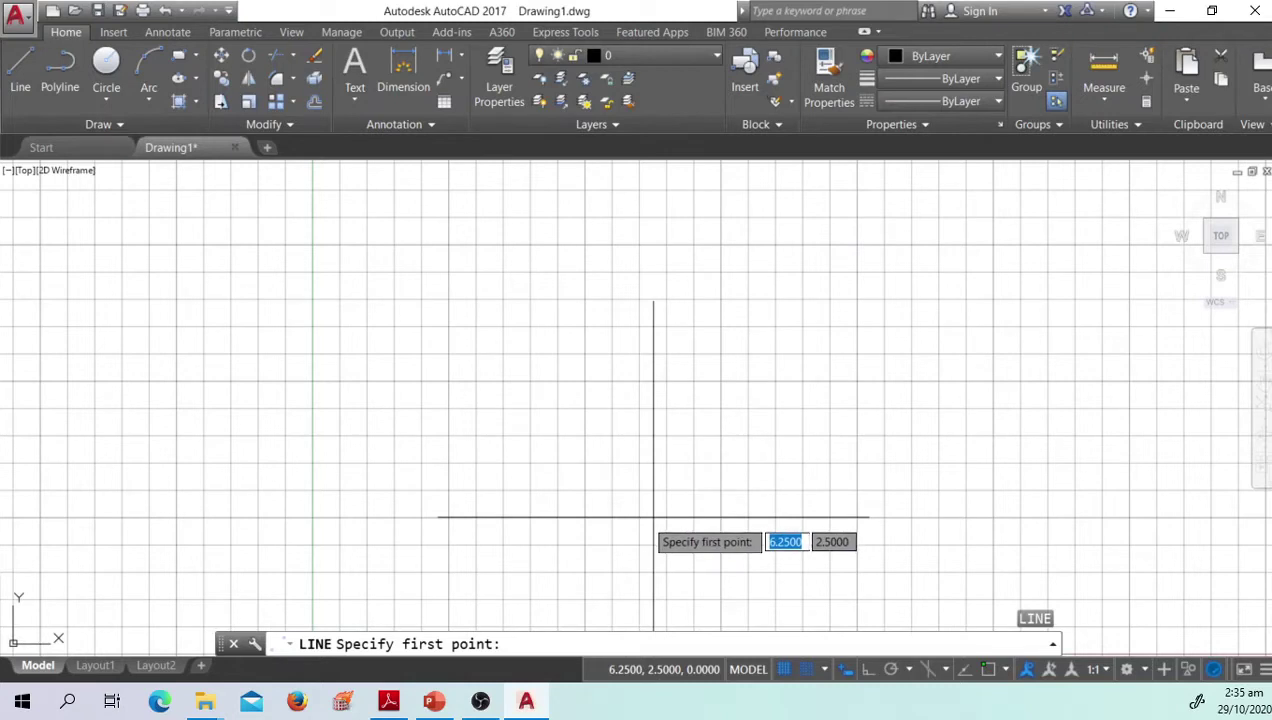
key(Escape)
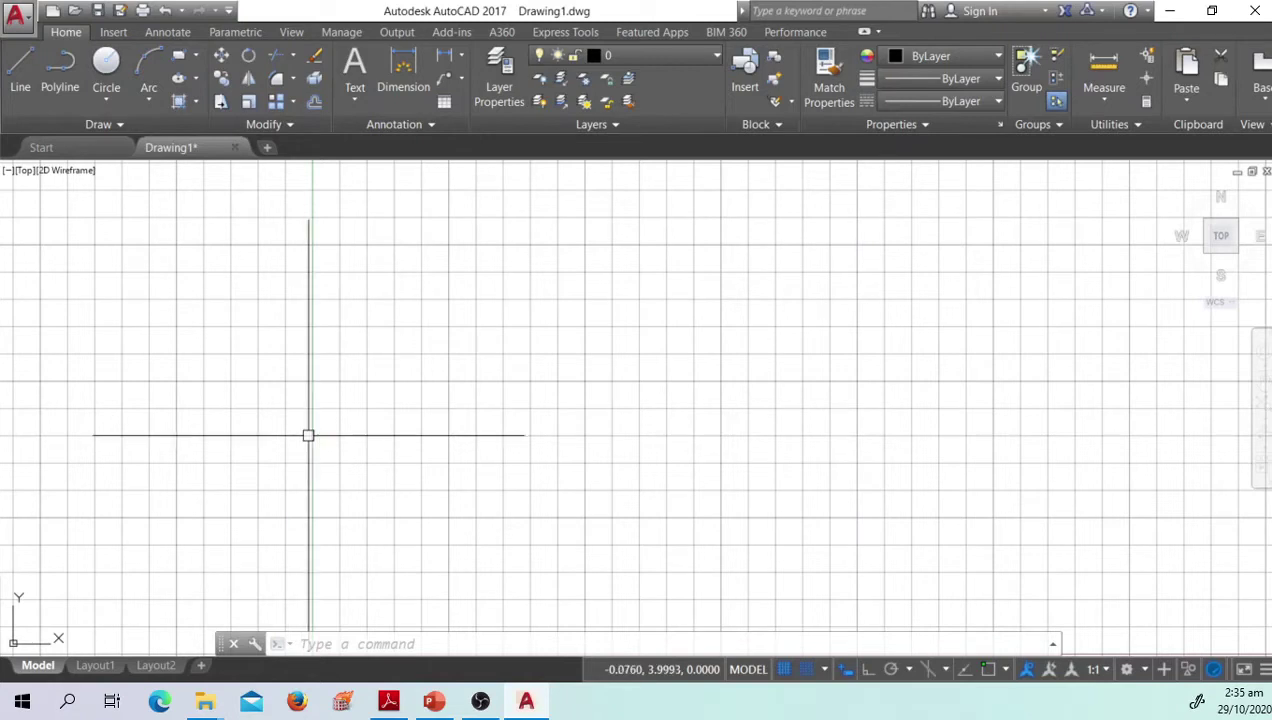
text(unit)
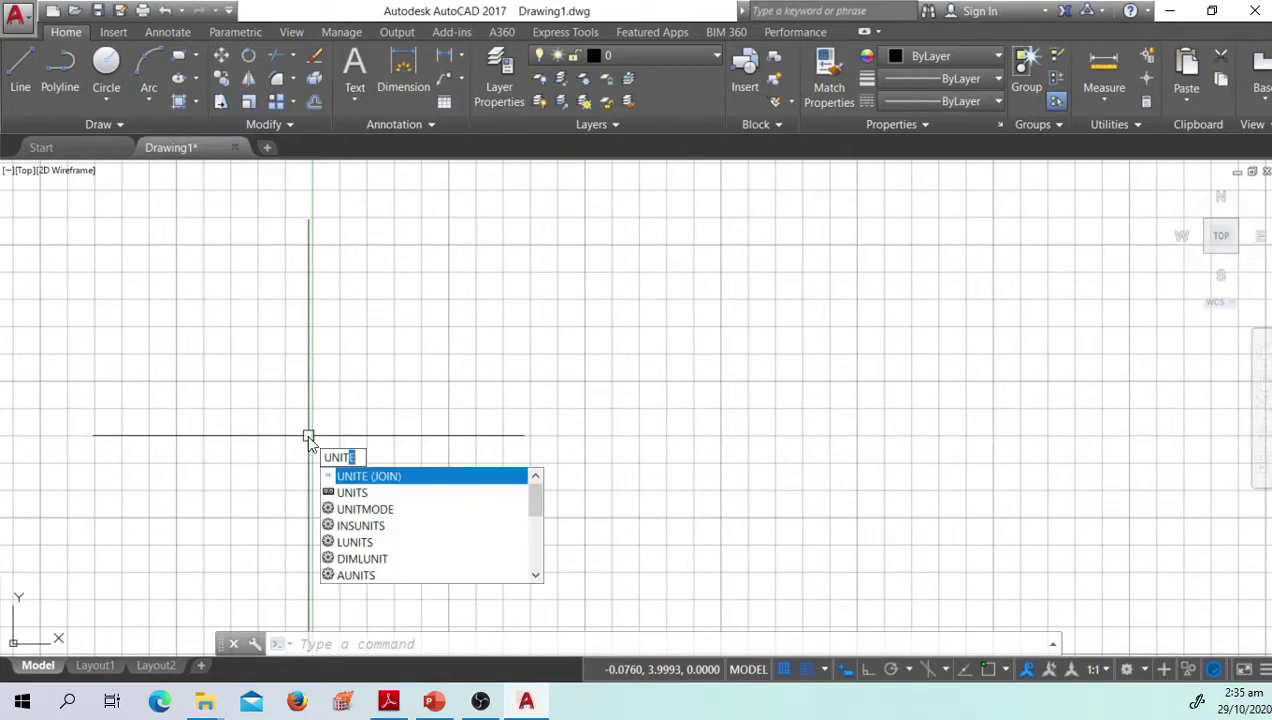
text(s)
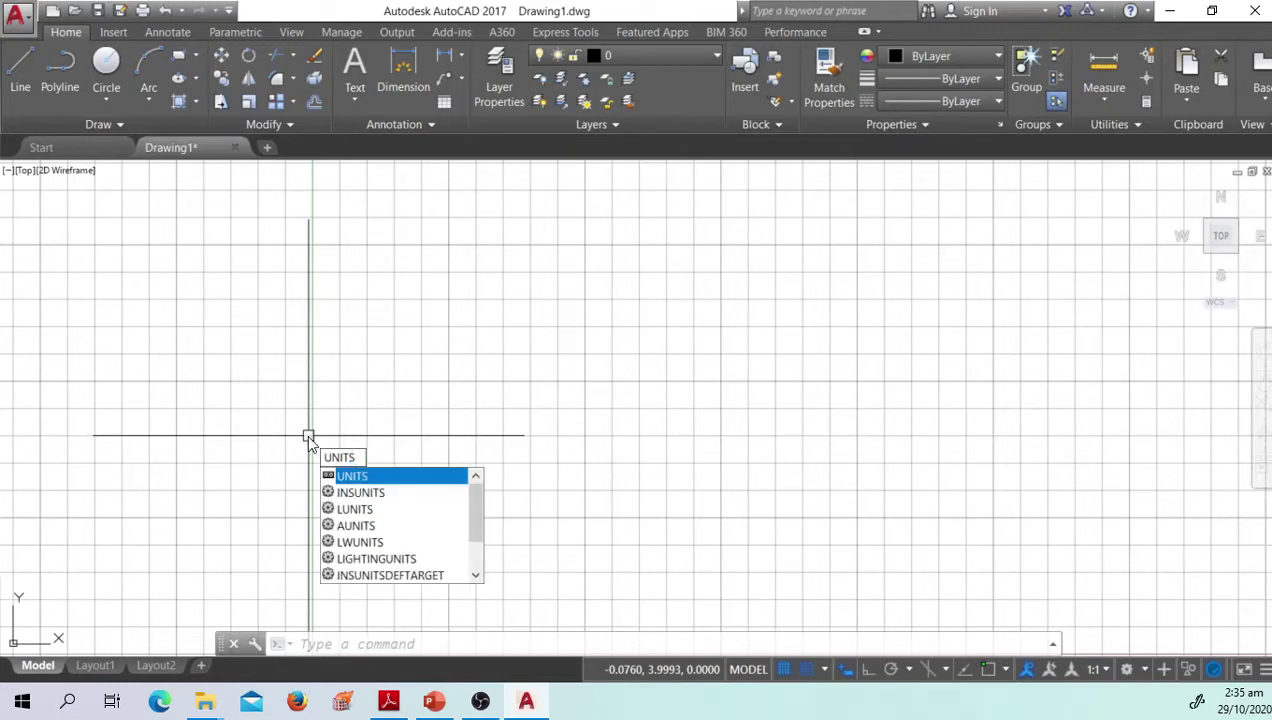
key(Return)
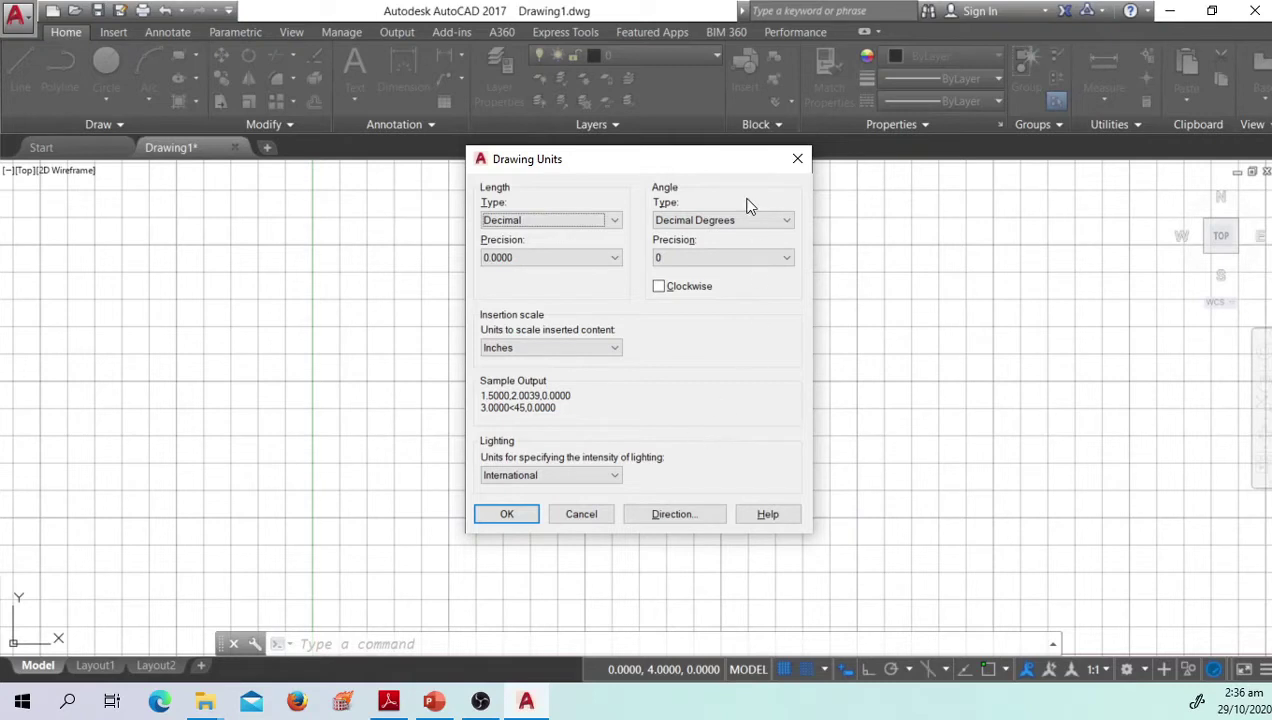
drag(735, 176, 694, 216)
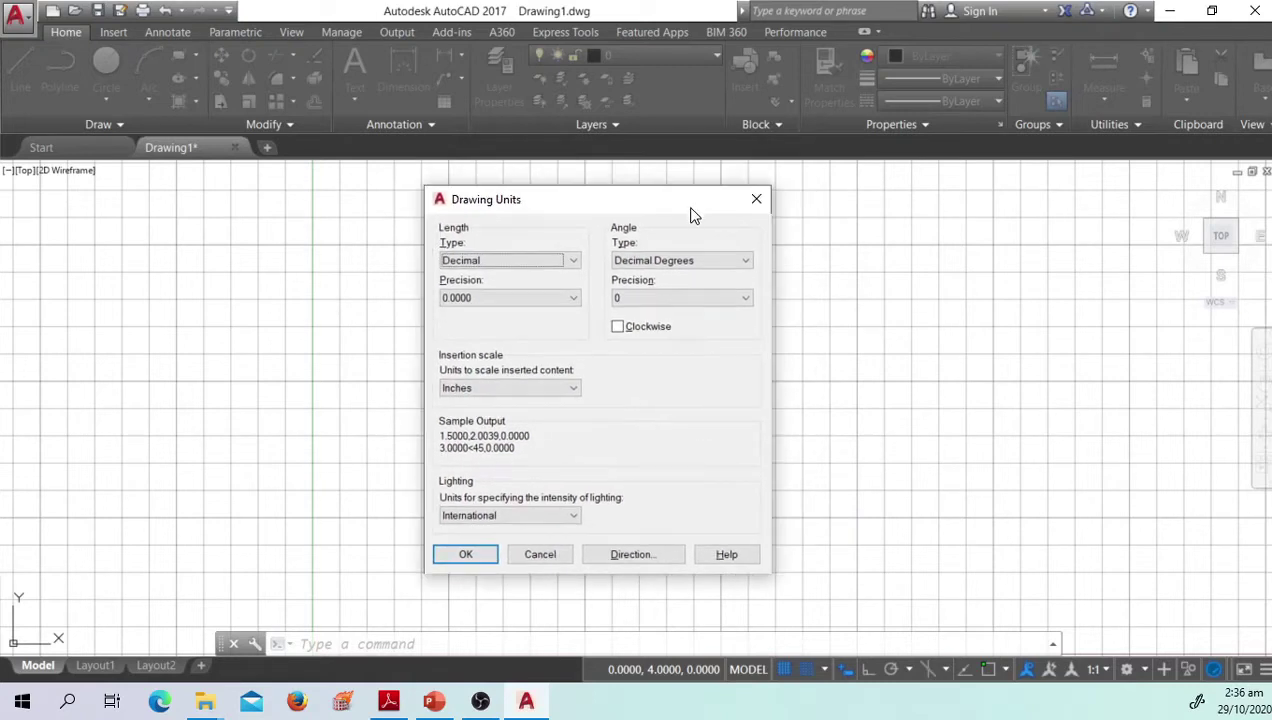
click(756, 201)
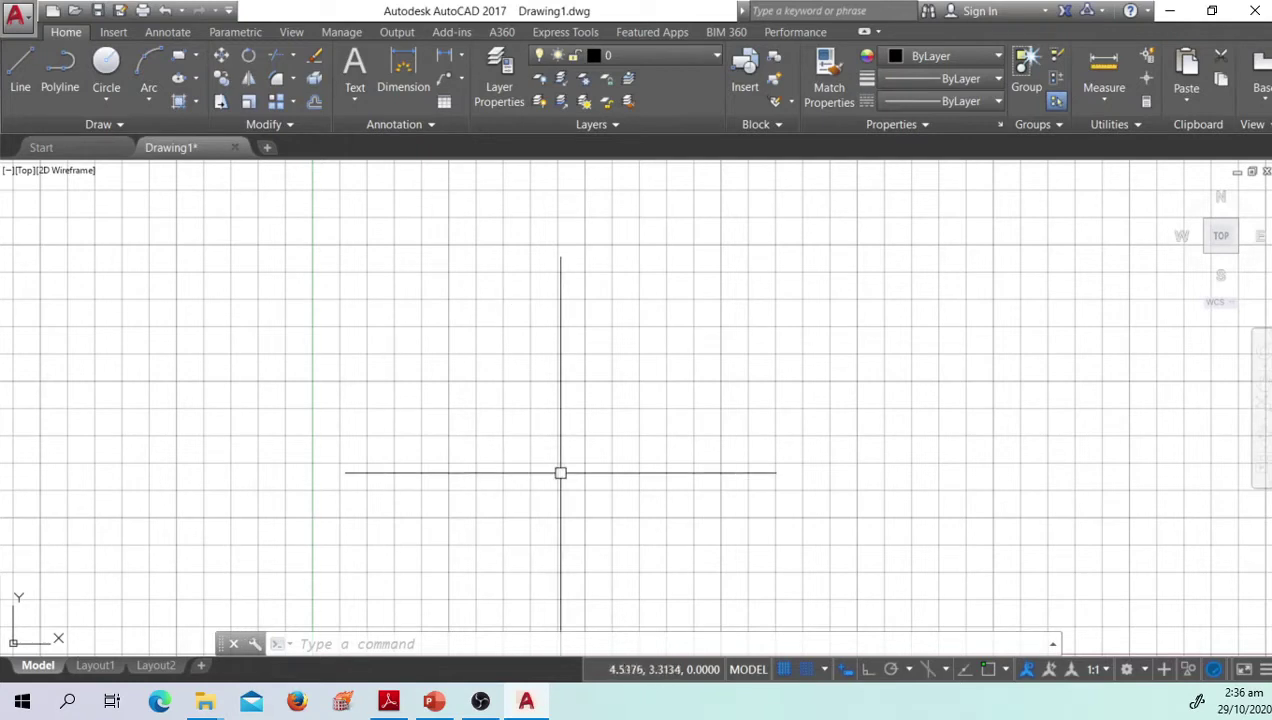
Step: Set the drawing's length units to type Decimal with a precision of 0.00 using the UNITS command
text(UNITS)
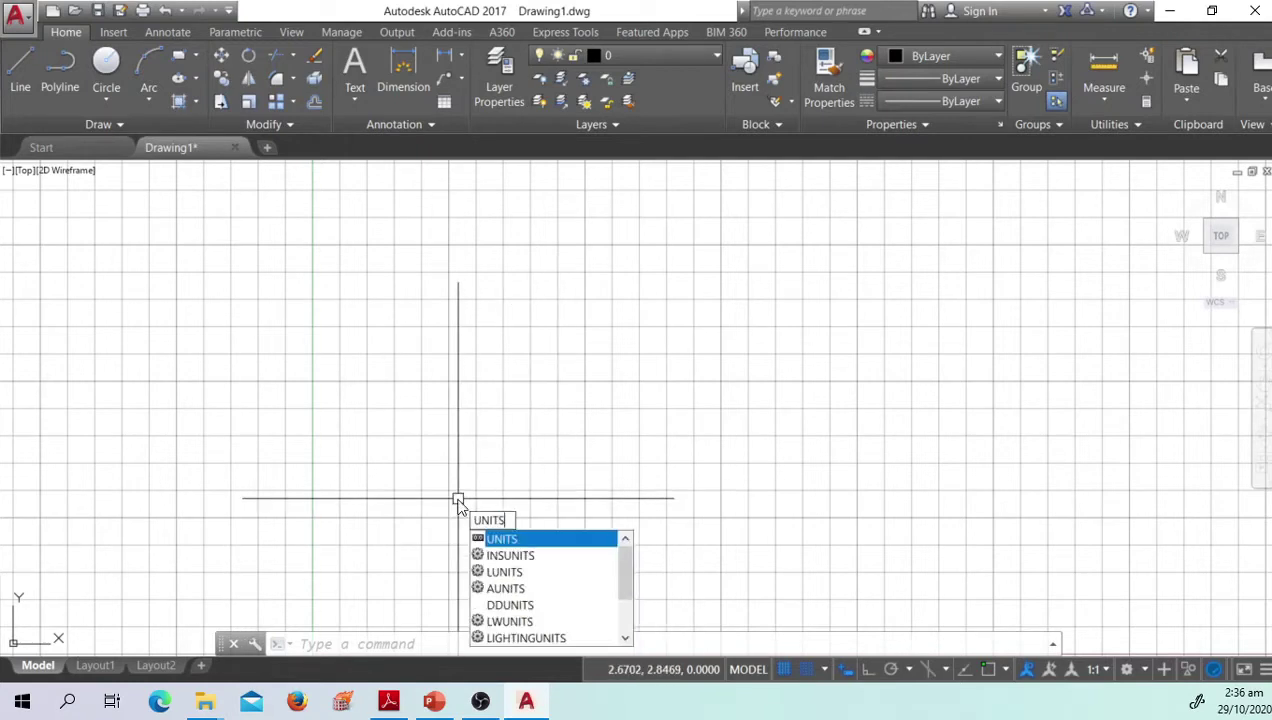
key(Return)
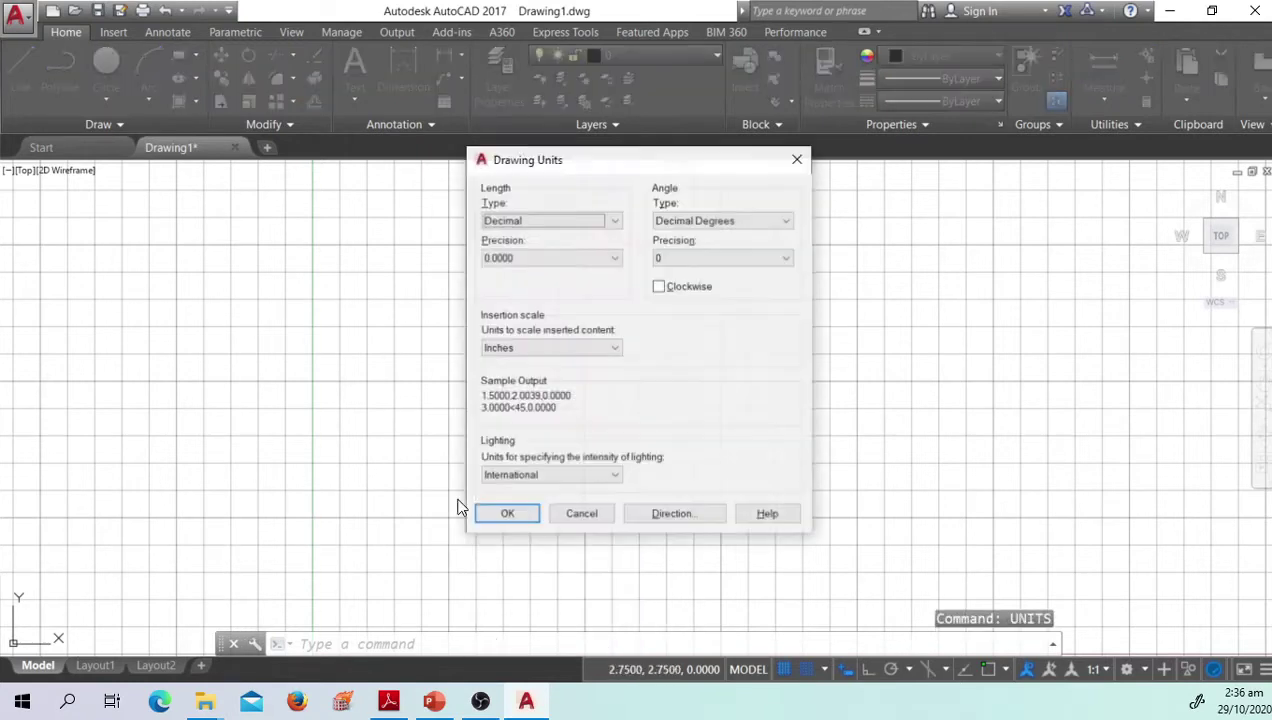
mouse_move(626, 166)
mouse_down()
mouse_move(634, 209)
mouse_move(686, 216)
mouse_up()
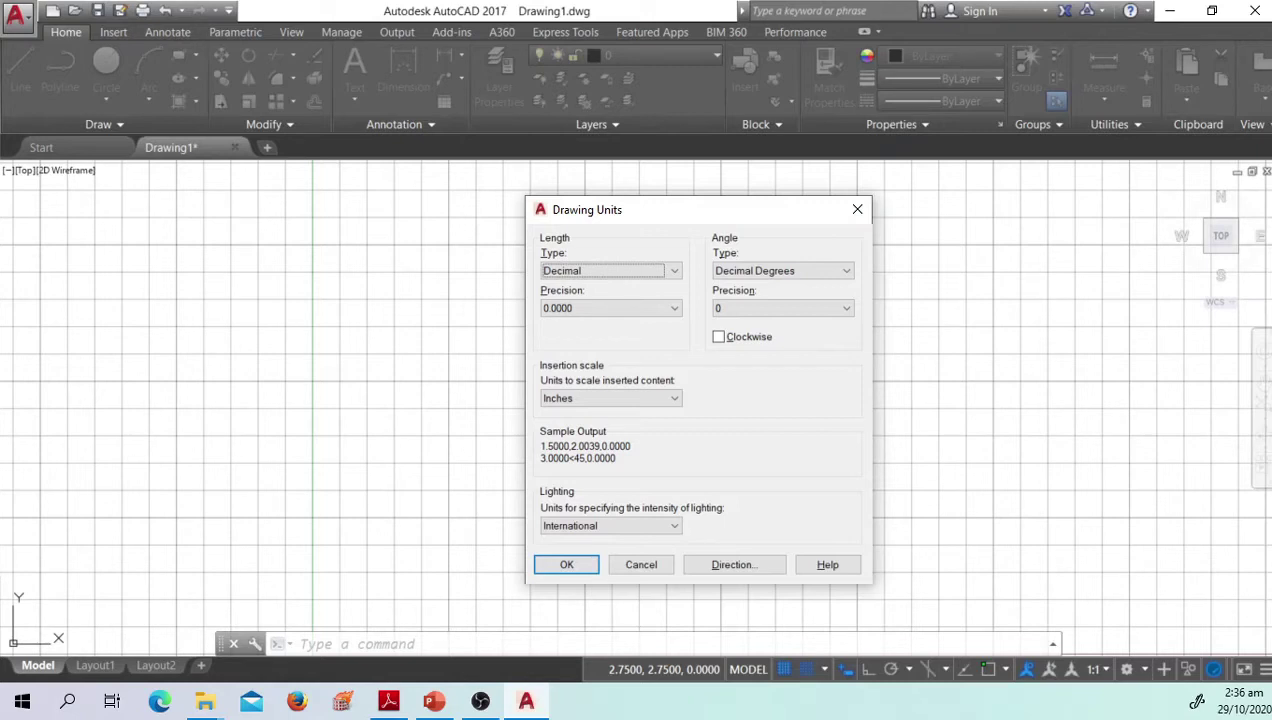
click(672, 276)
click(672, 276)
click(676, 272)
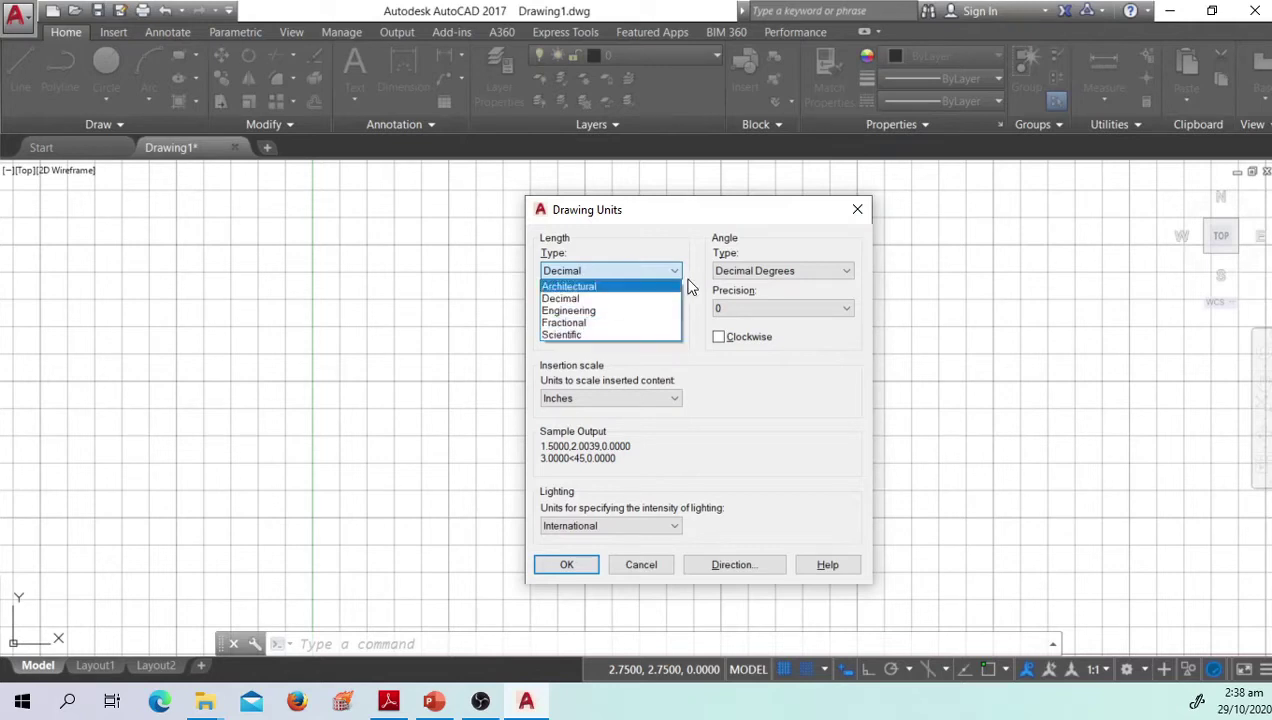
click(633, 268)
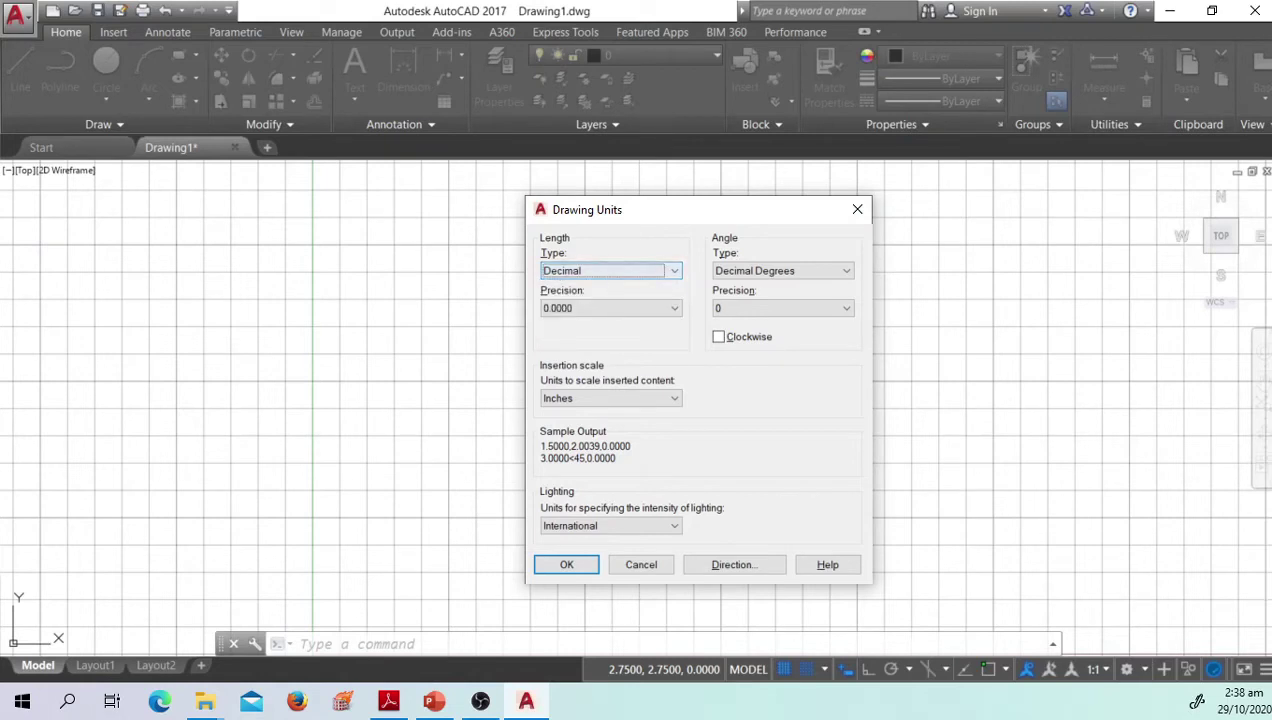
click(675, 271)
click(676, 270)
click(676, 270)
click(629, 299)
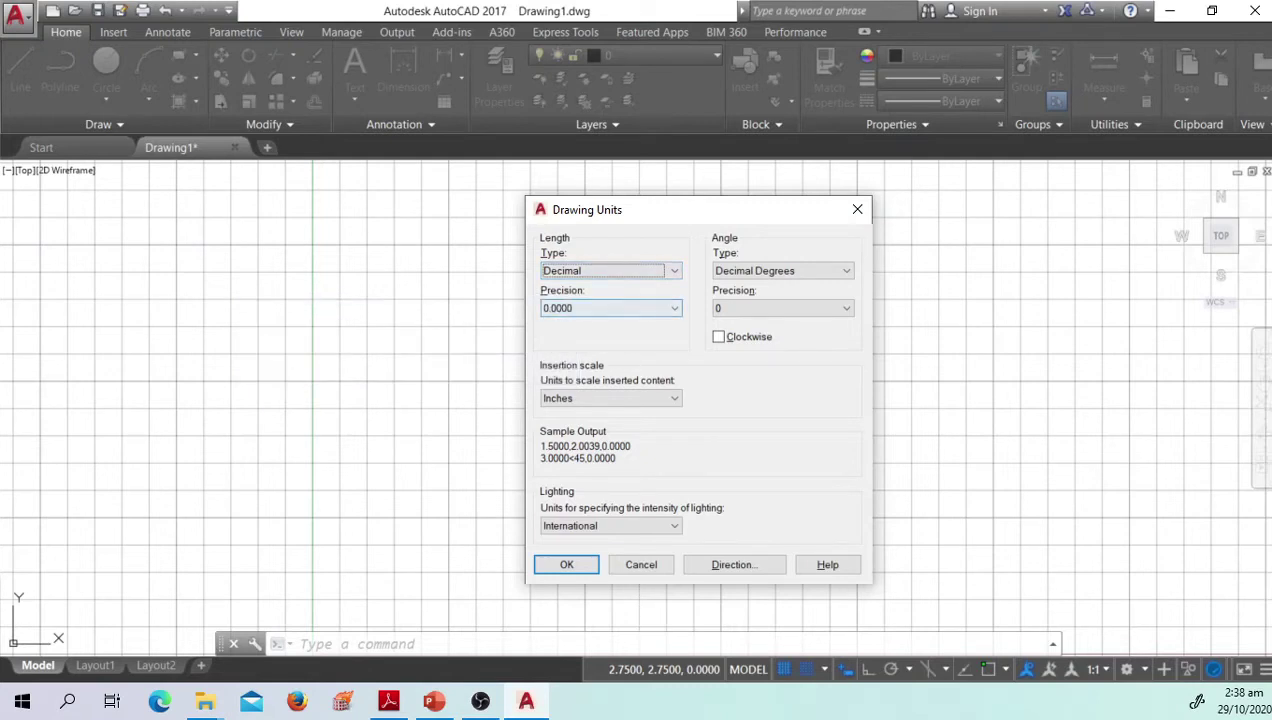
click(592, 309)
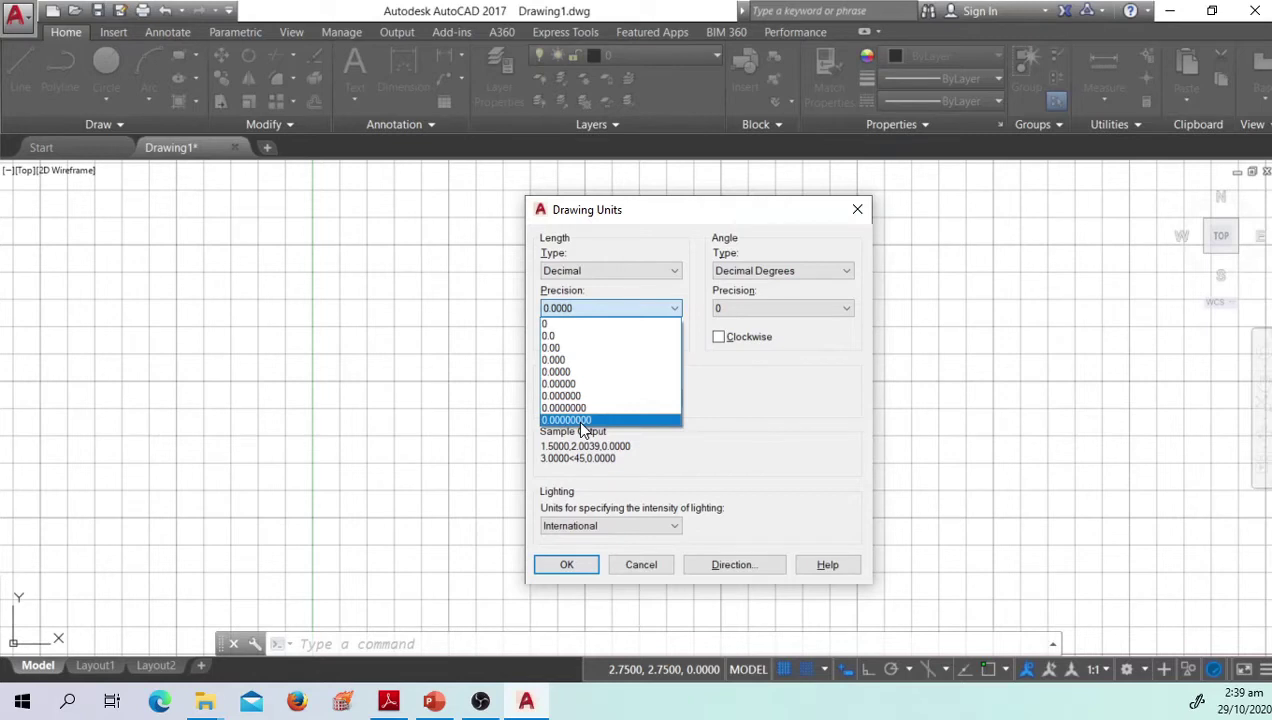
click(560, 347)
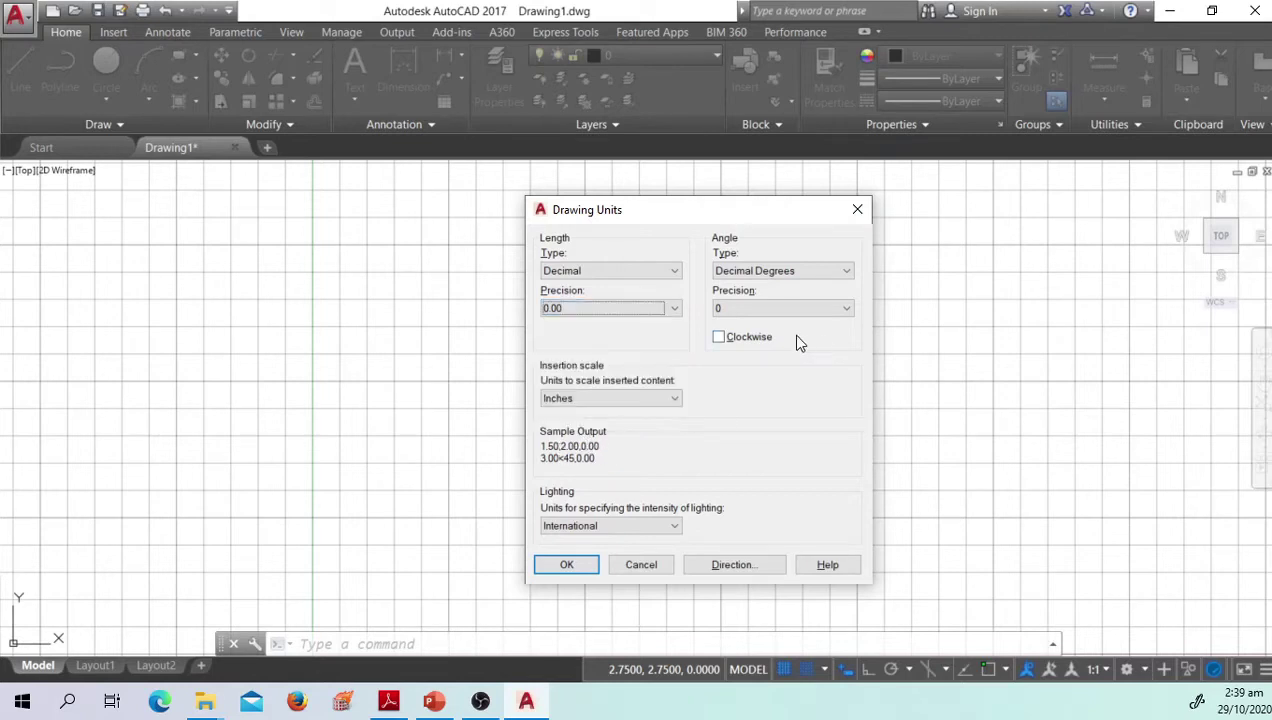
Step: Keep the angle units at Decimal Degrees with precision 0 and apply the drawing units settings
mouse_move(800, 219)
mouse_down()
mouse_move(434, 216)
mouse_move(445, 214)
mouse_up()
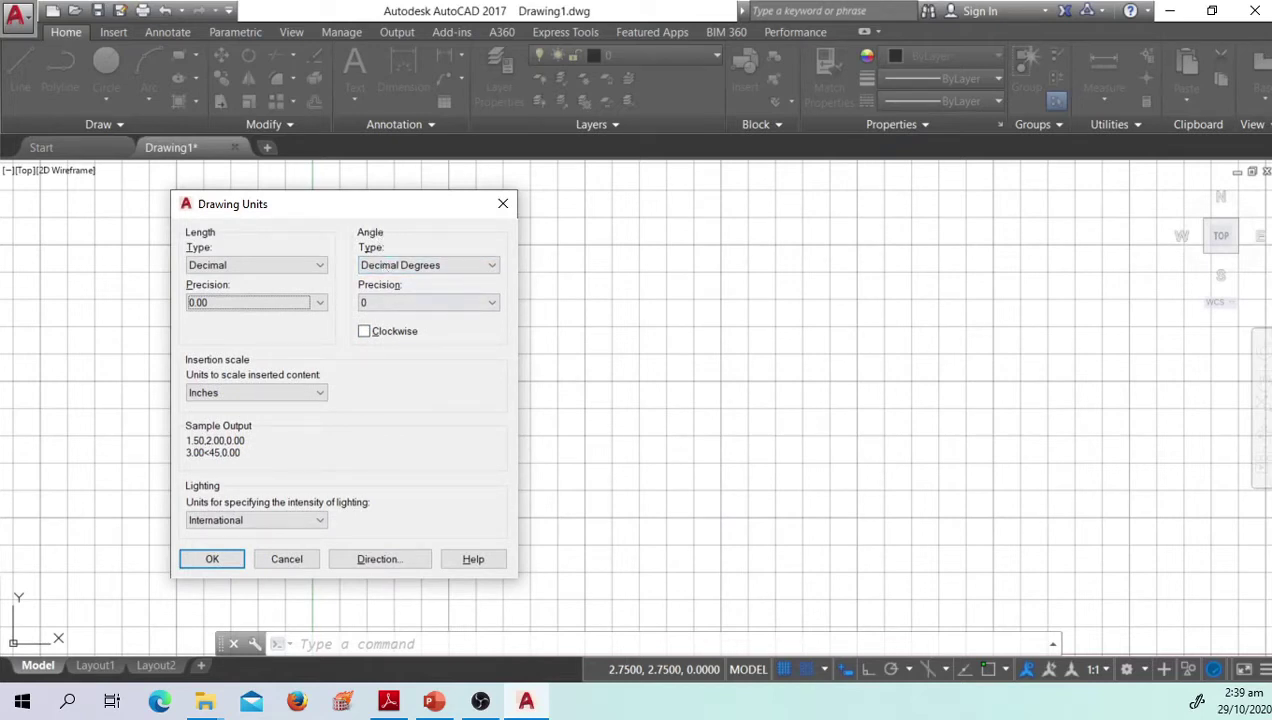
click(414, 264)
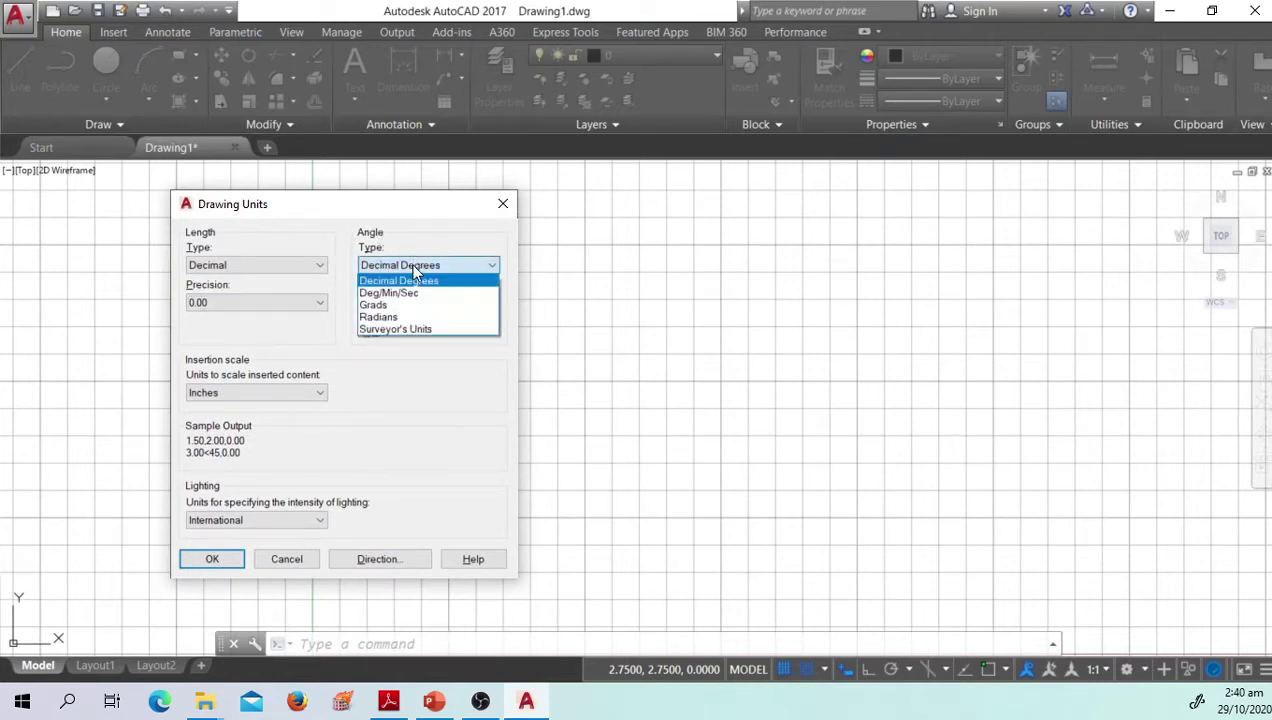
click(412, 263)
click(414, 266)
click(416, 268)
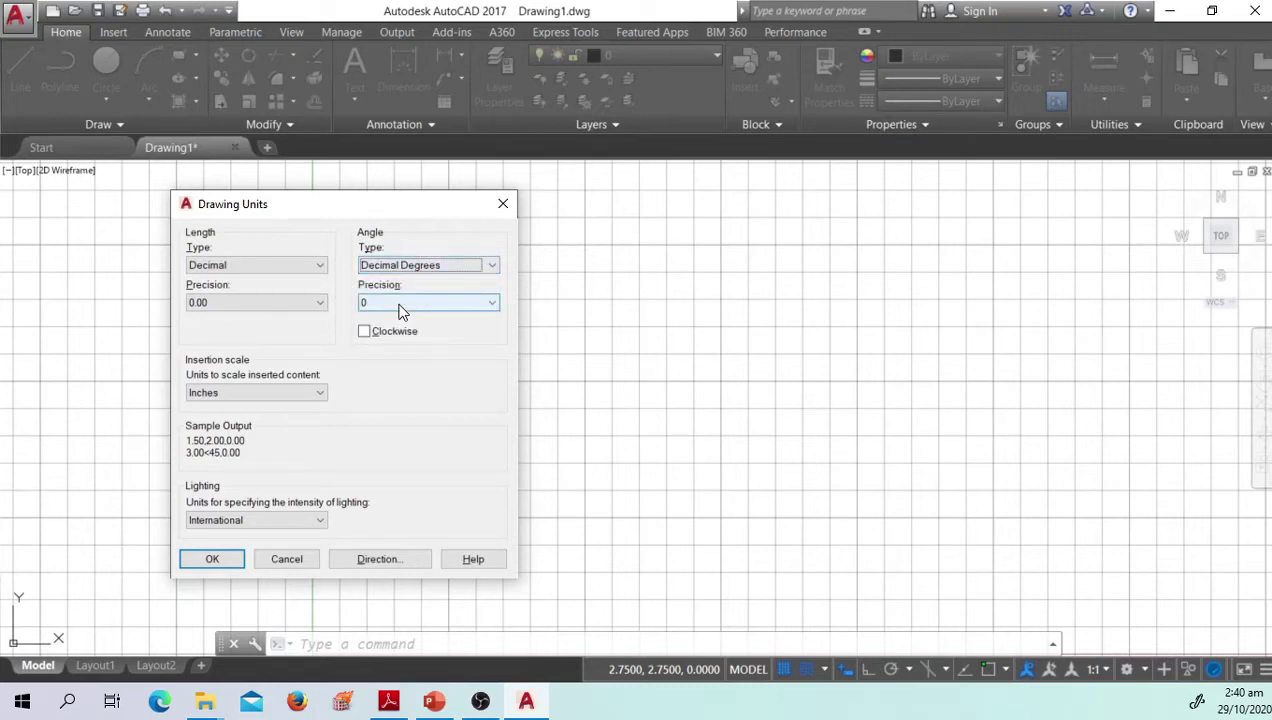
click(401, 305)
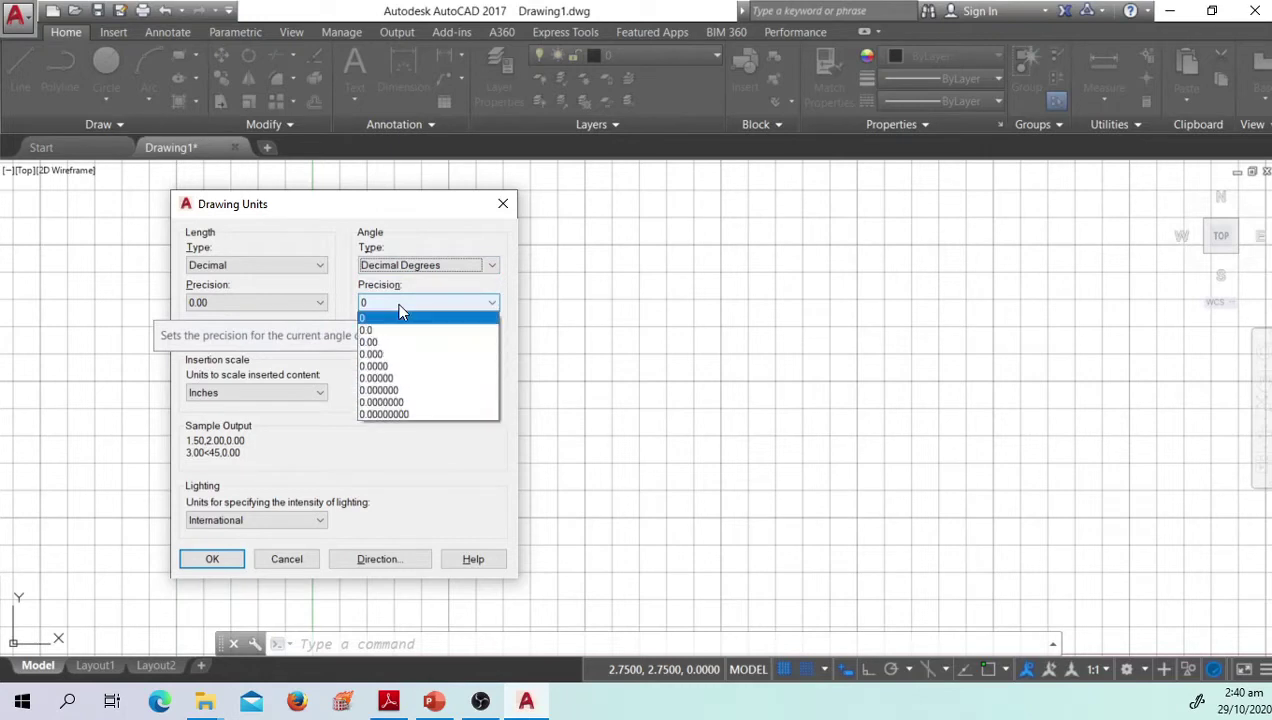
click(401, 317)
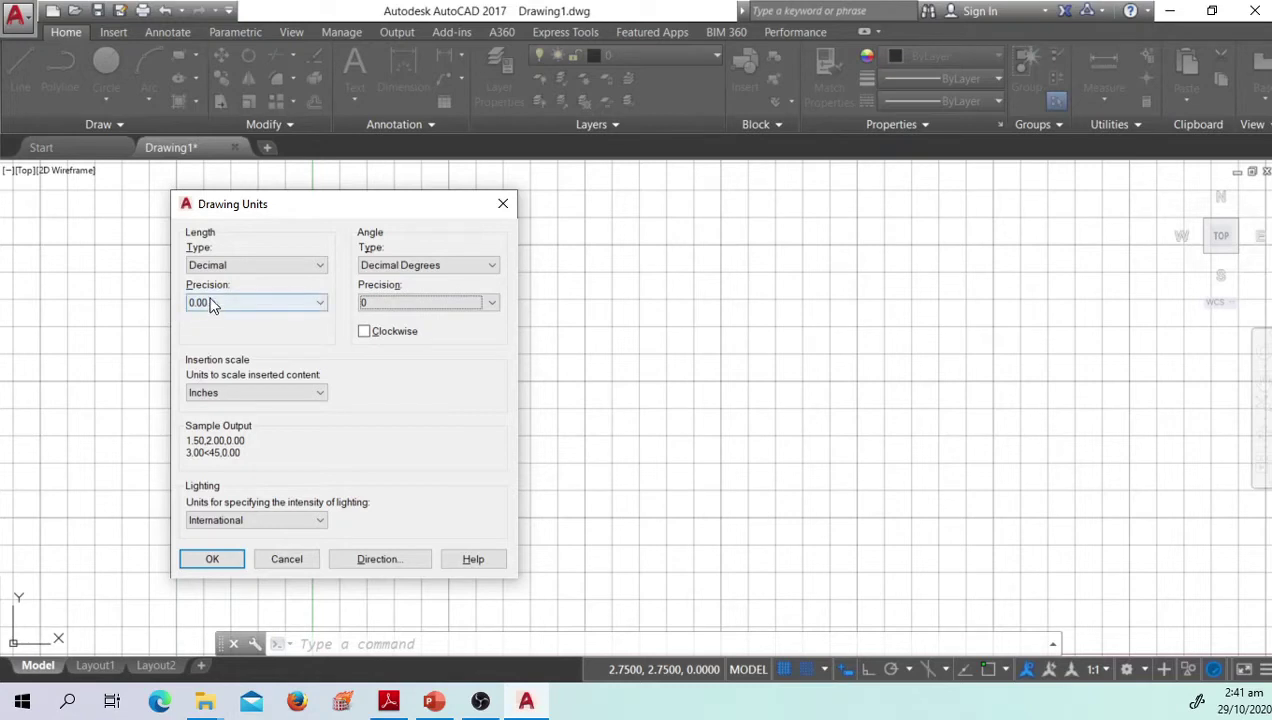
click(370, 305)
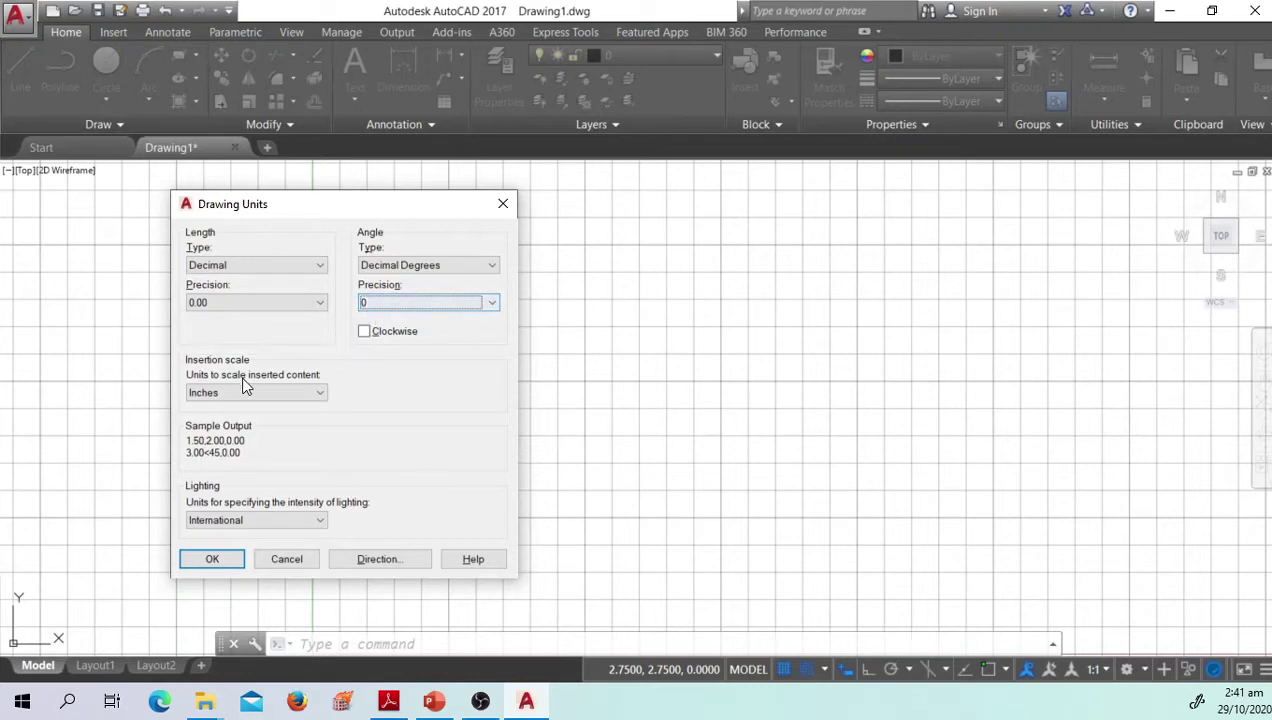
key(Tab)
key(Tab)
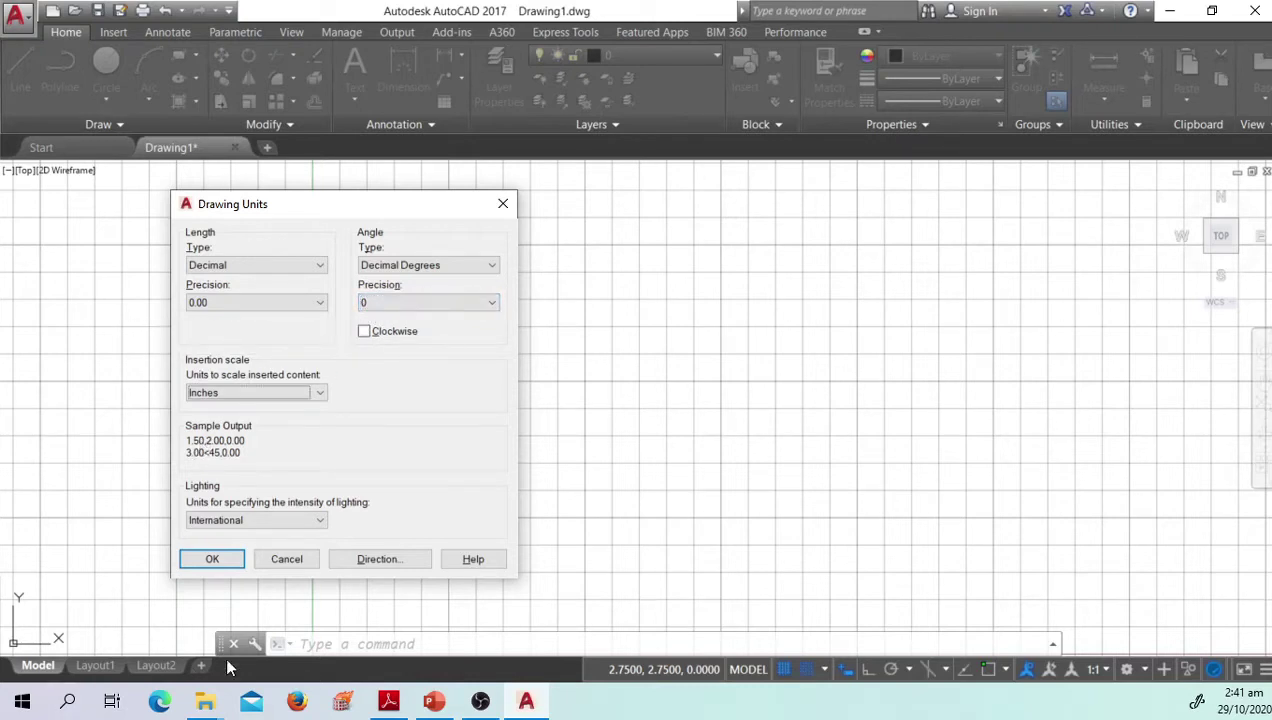
click(231, 566)
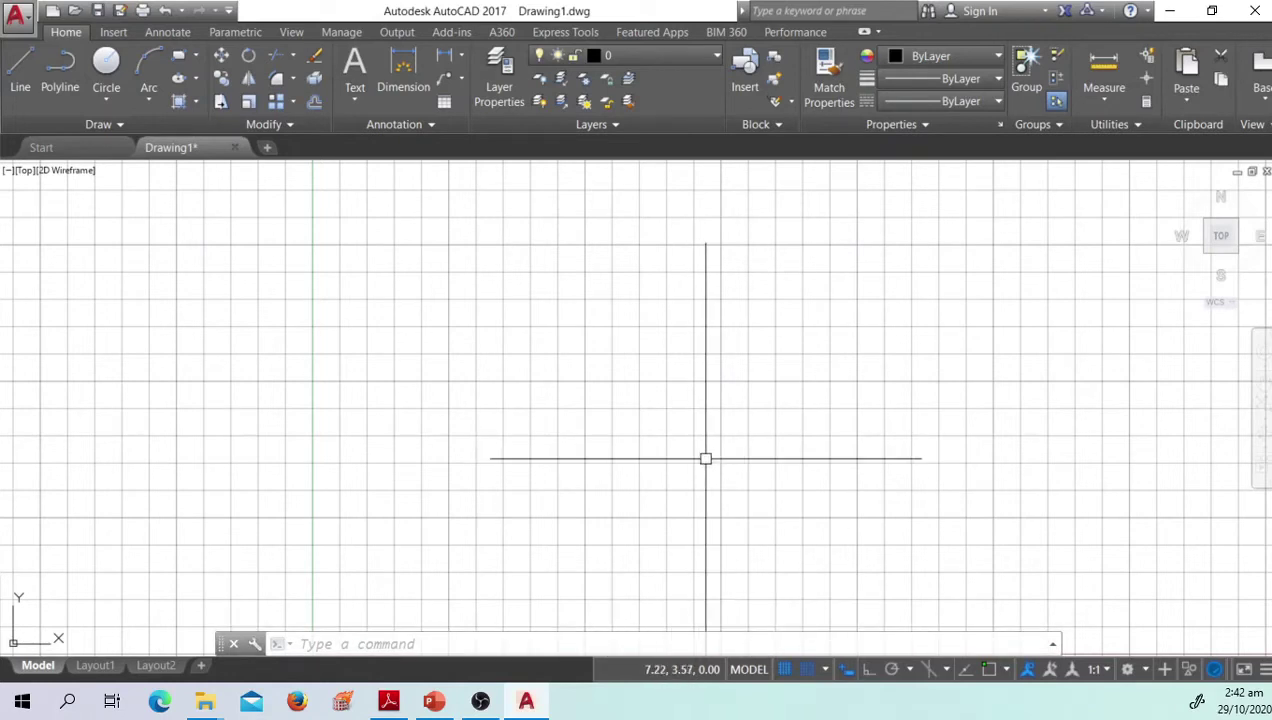
Step: Set the length precision to 0.0000 in the drawing units and apply it
text(units)
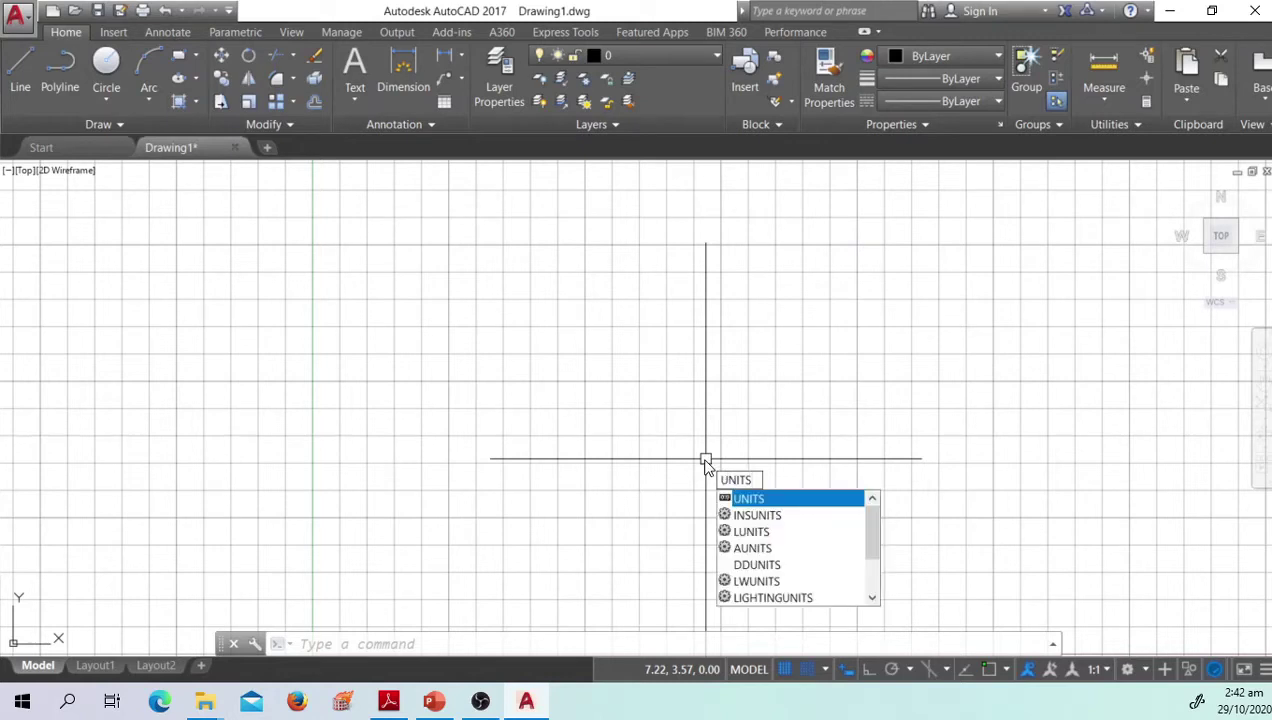
key(Return)
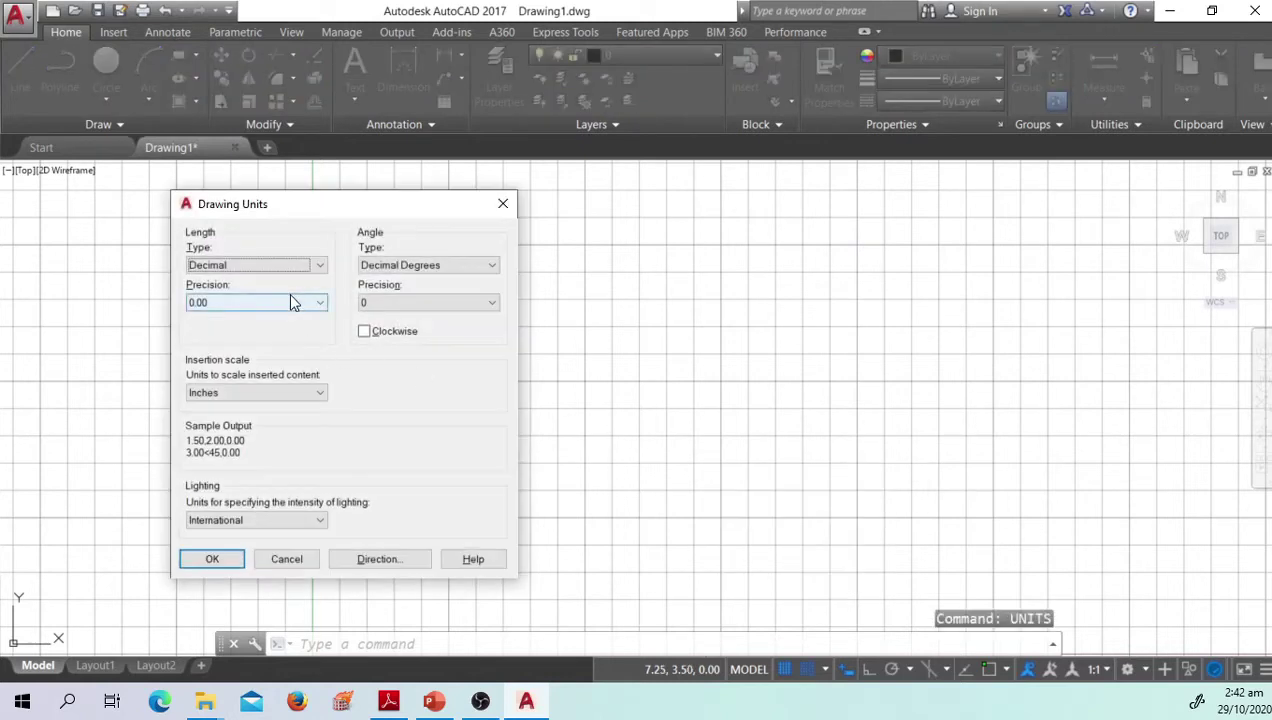
click(293, 302)
click(215, 368)
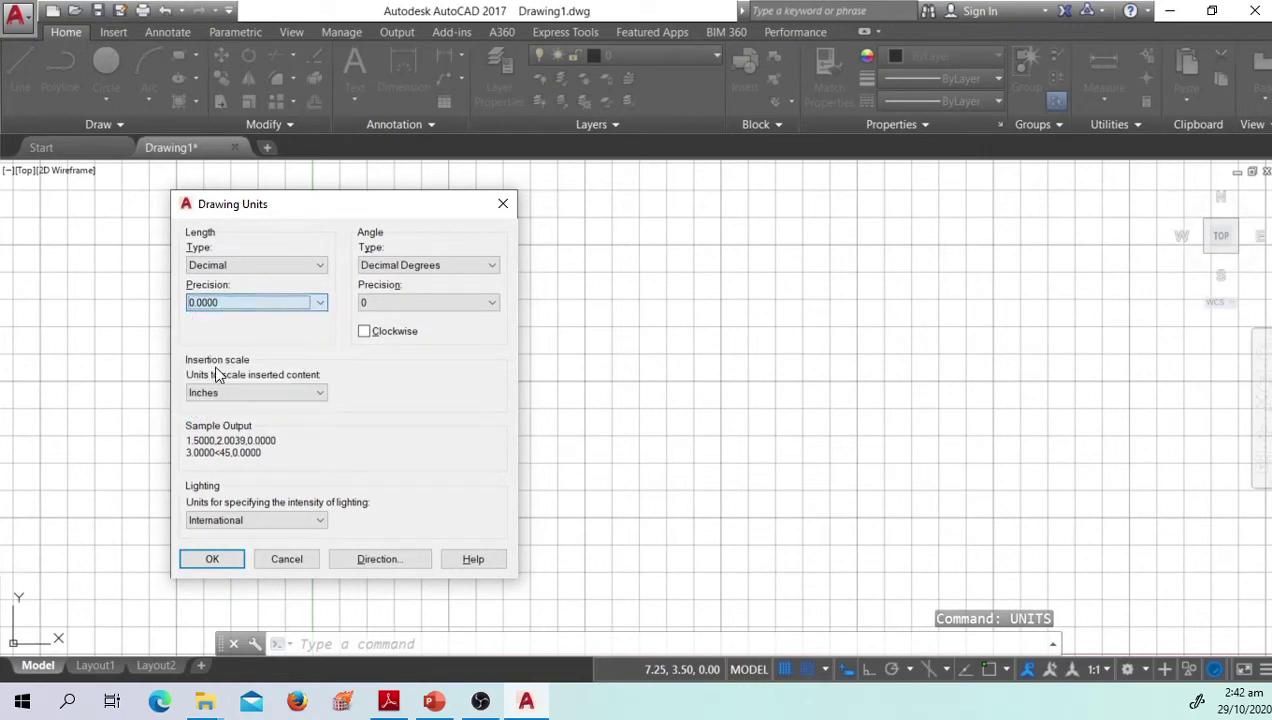
click(222, 559)
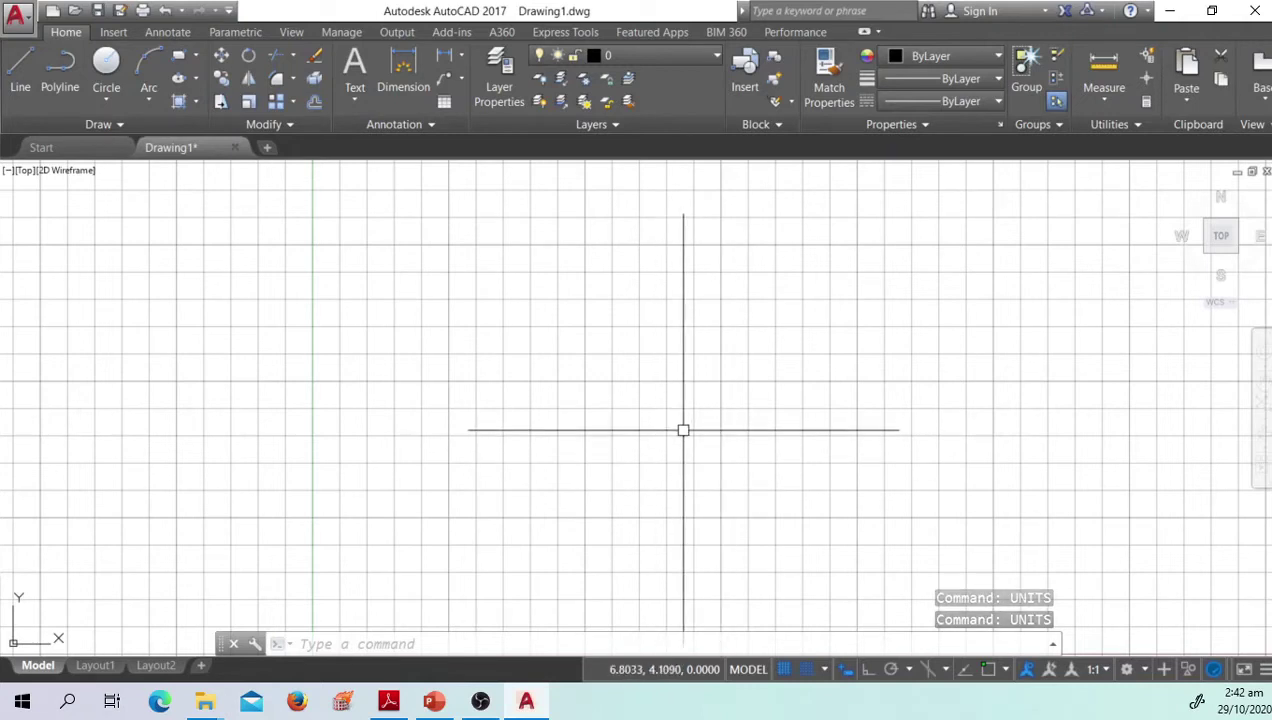
Step: Set the length precision to 0.00 in the drawing units and apply it
text(units)
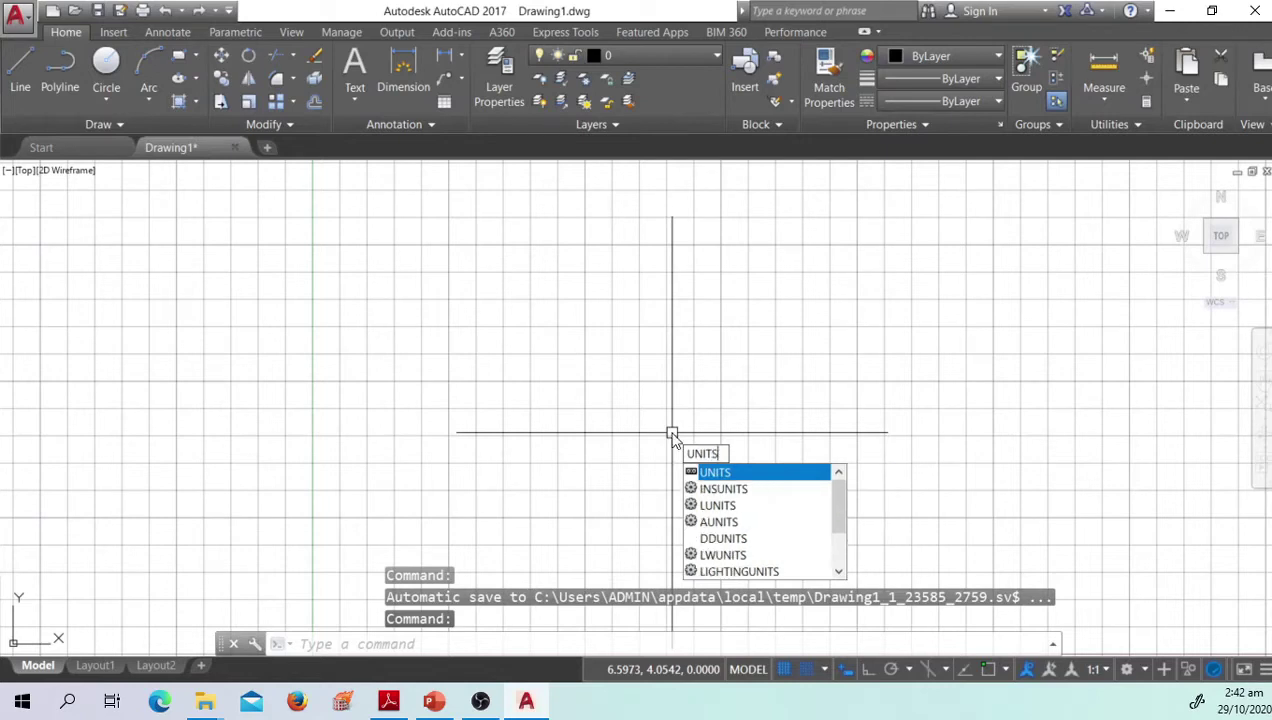
key(Return)
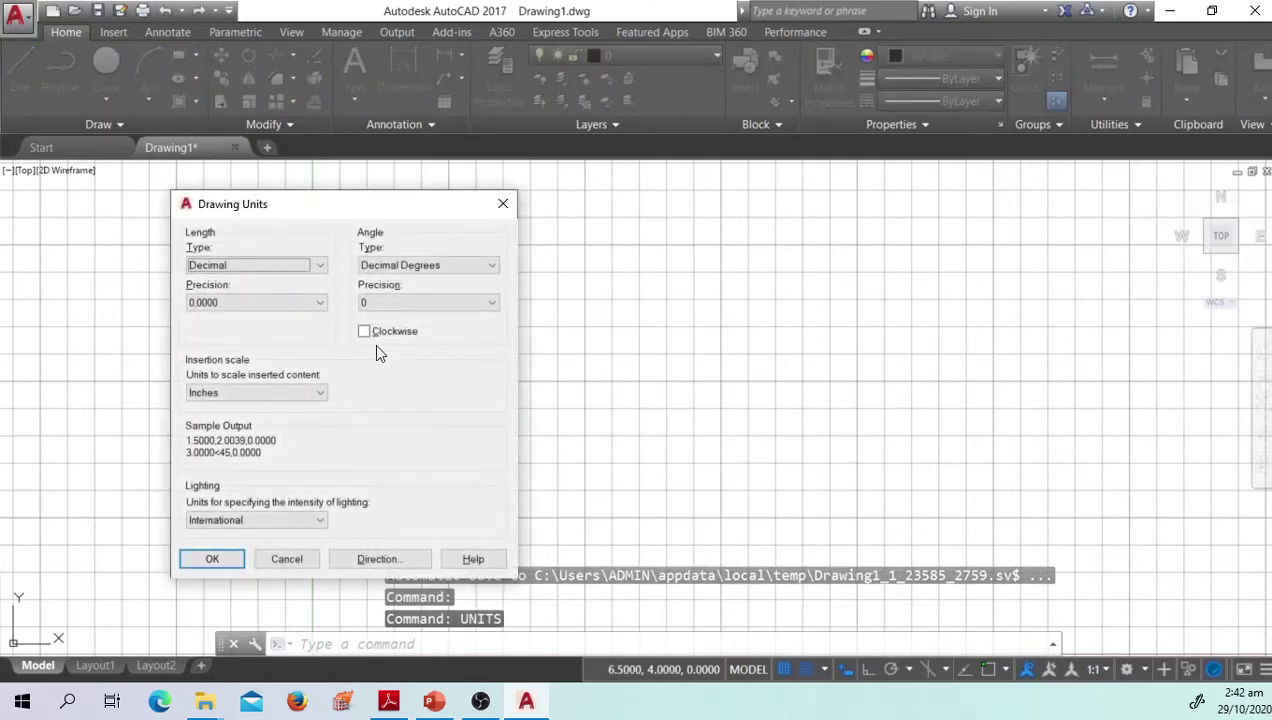
click(270, 304)
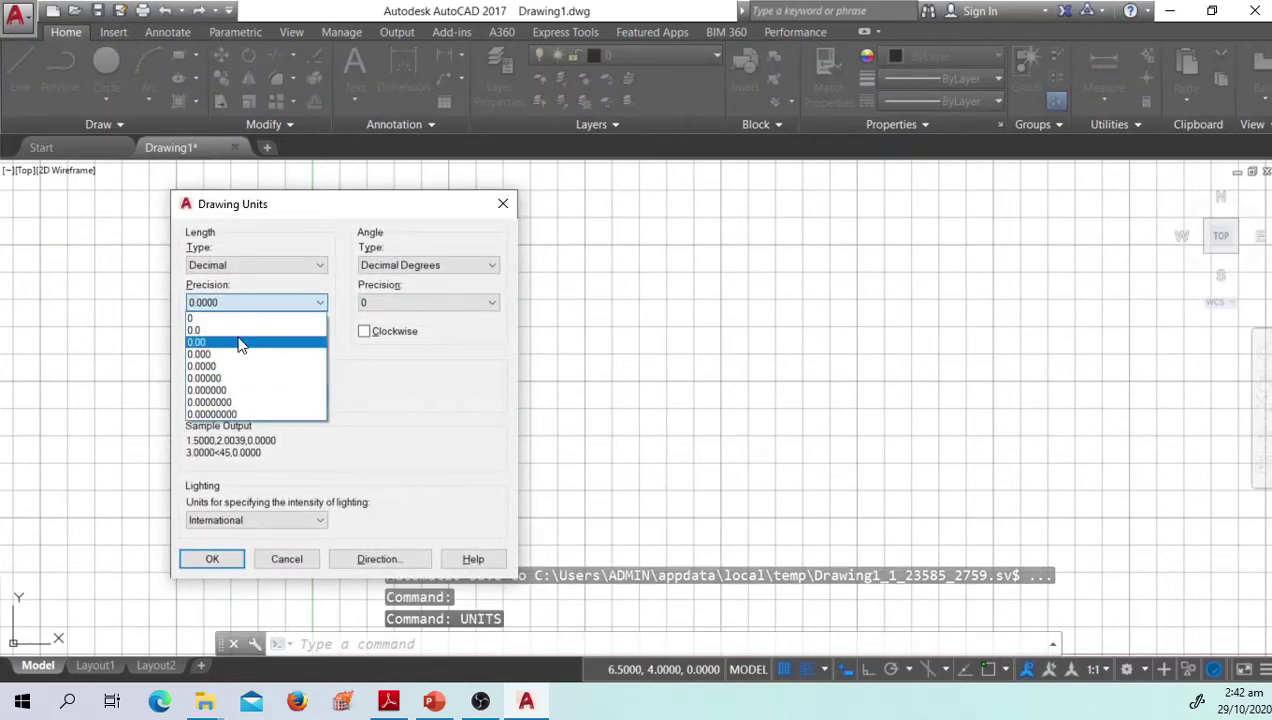
click(240, 343)
click(208, 559)
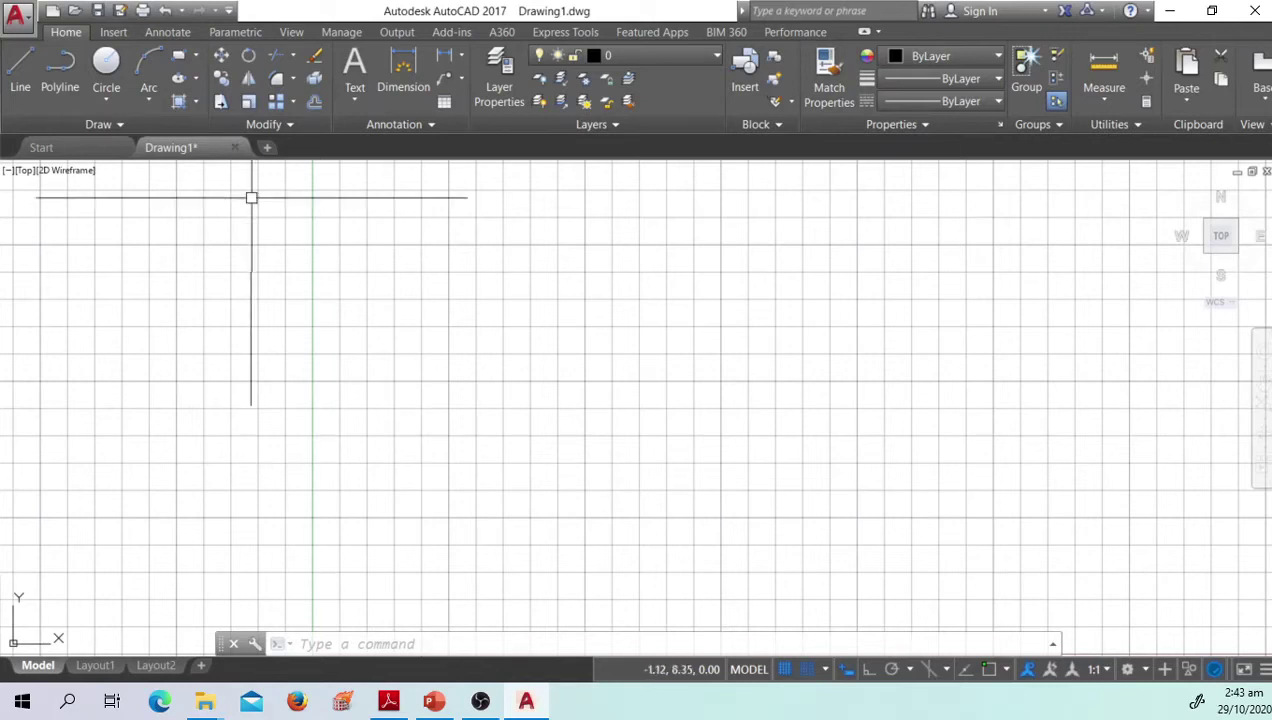
Step: Draw a circle by center and radius, centred at about 2.5,5 with a radius of 4
click(106, 104)
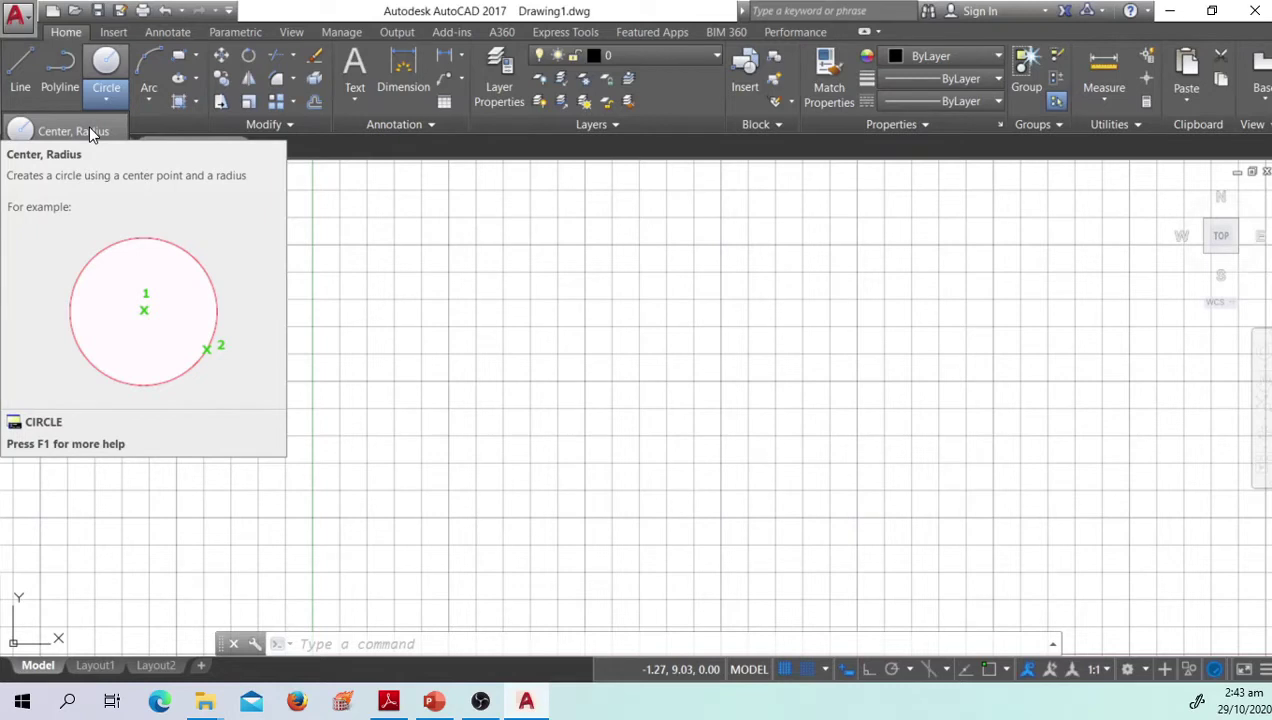
click(90, 132)
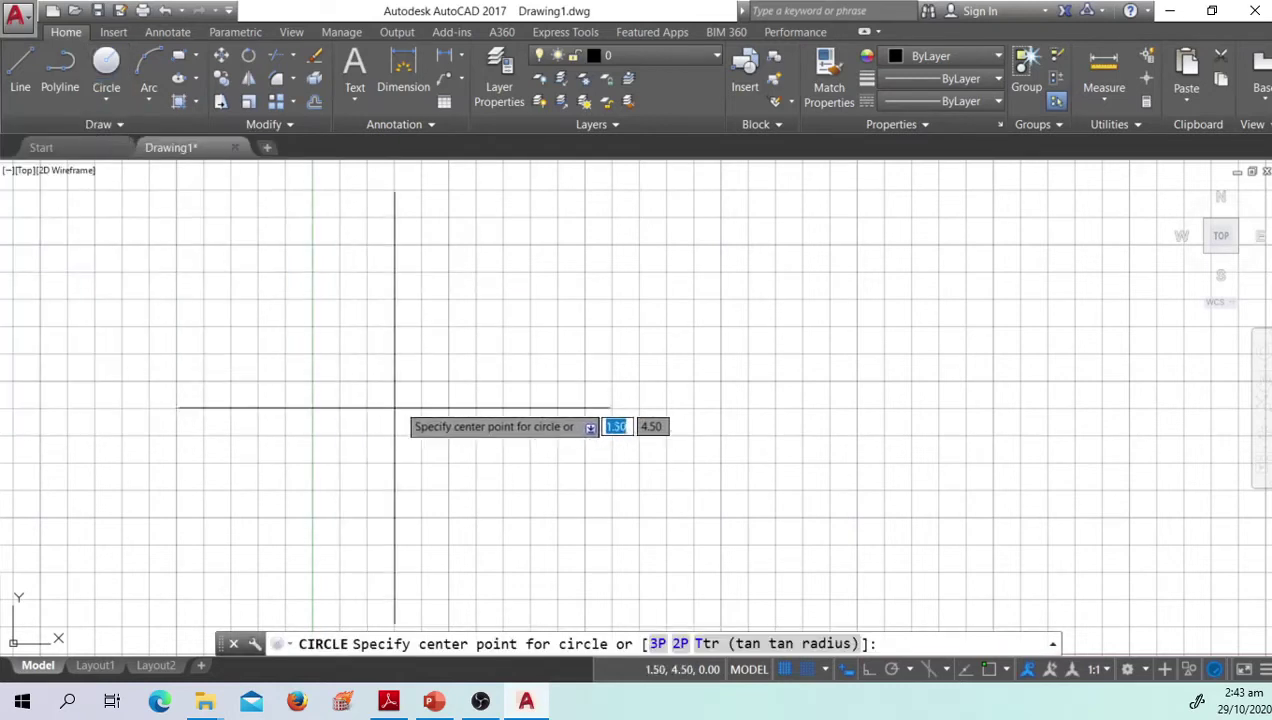
click(449, 380)
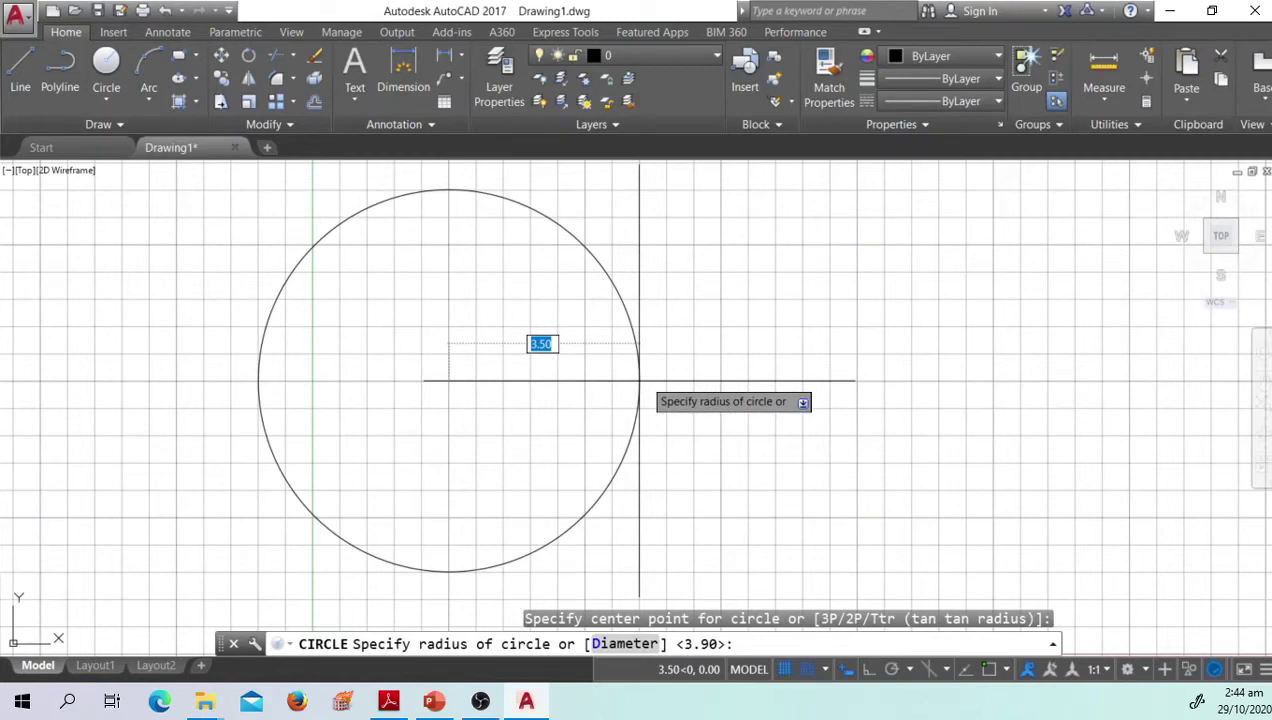
text(4)
key(Return)
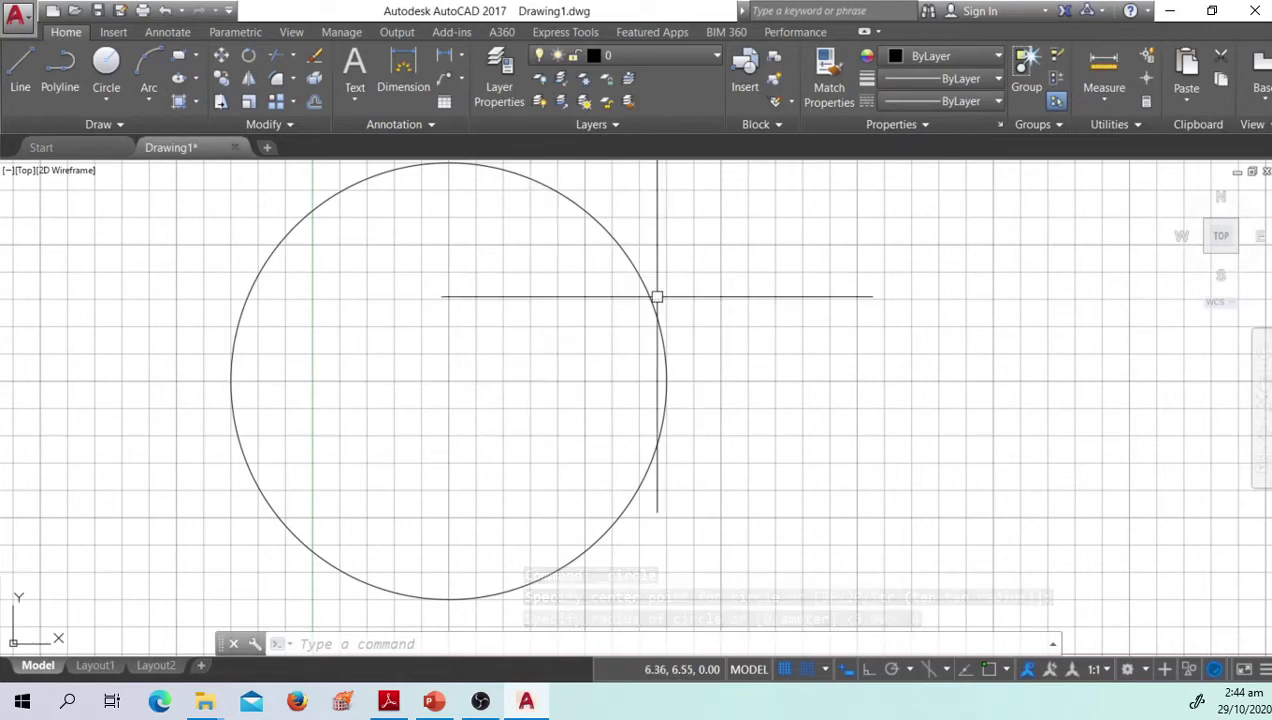
Step: Erase the circle of radius 4
click(646, 298)
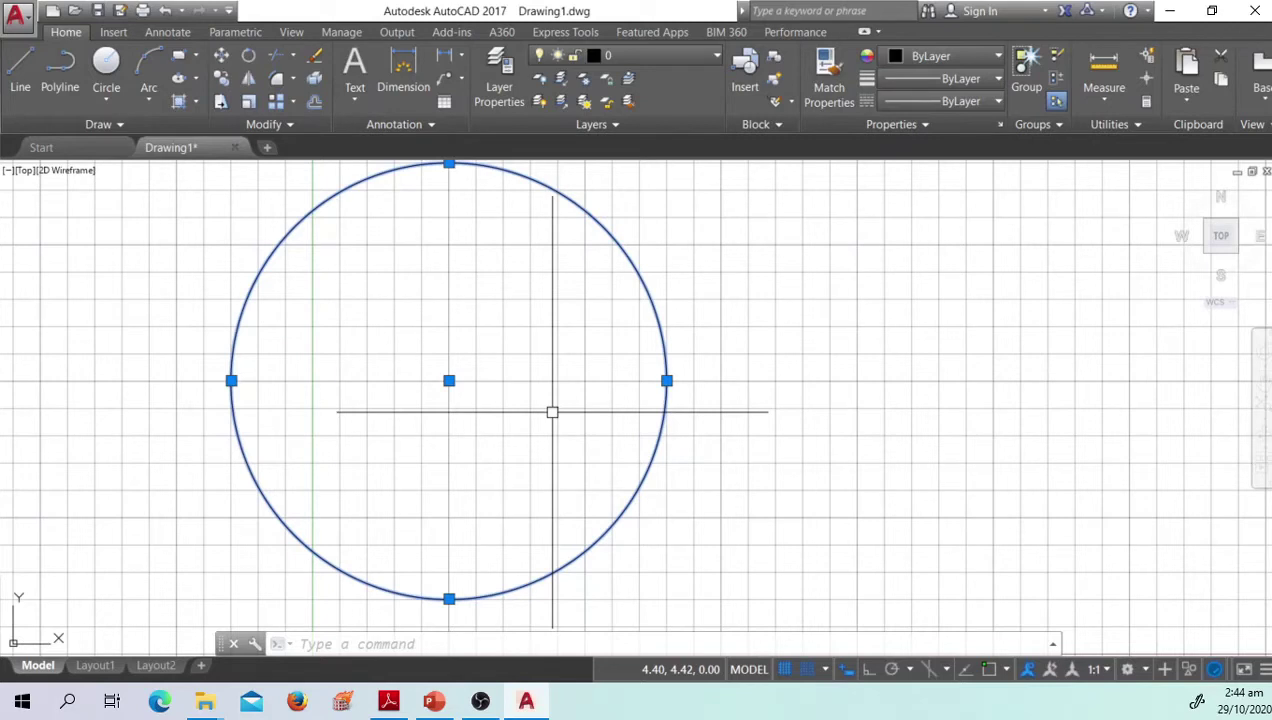
click(109, 97)
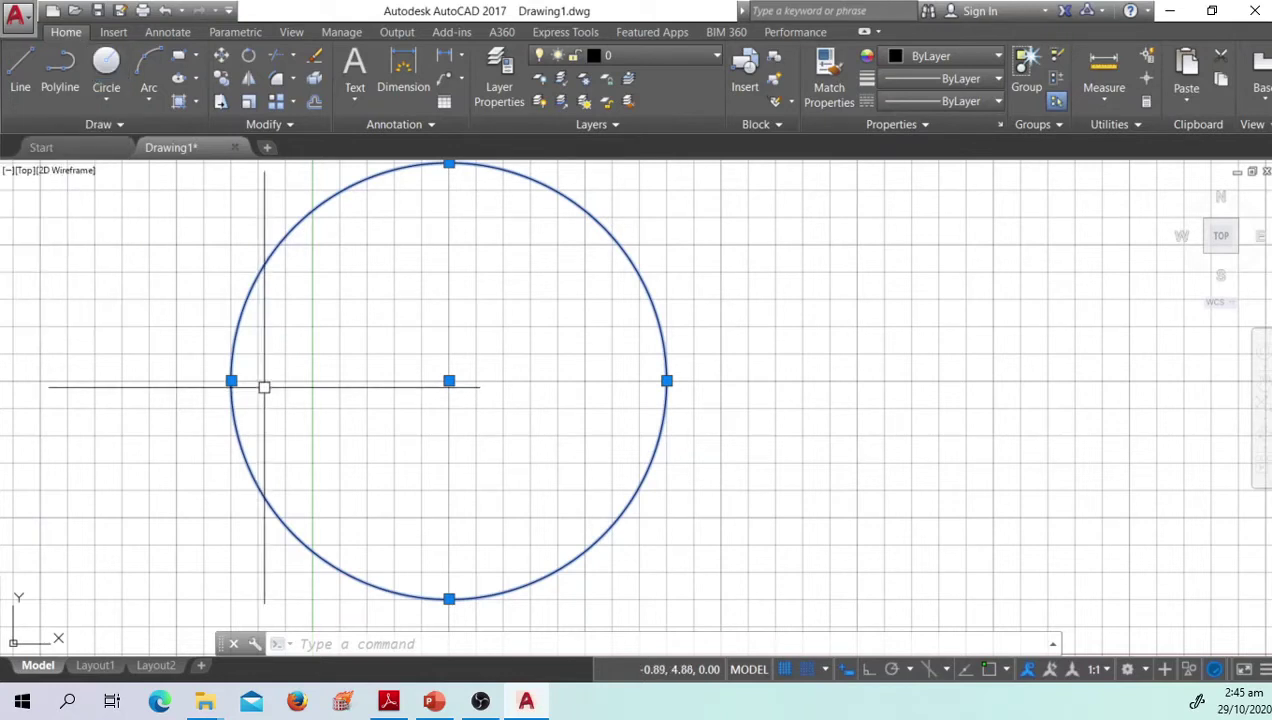
text(e)
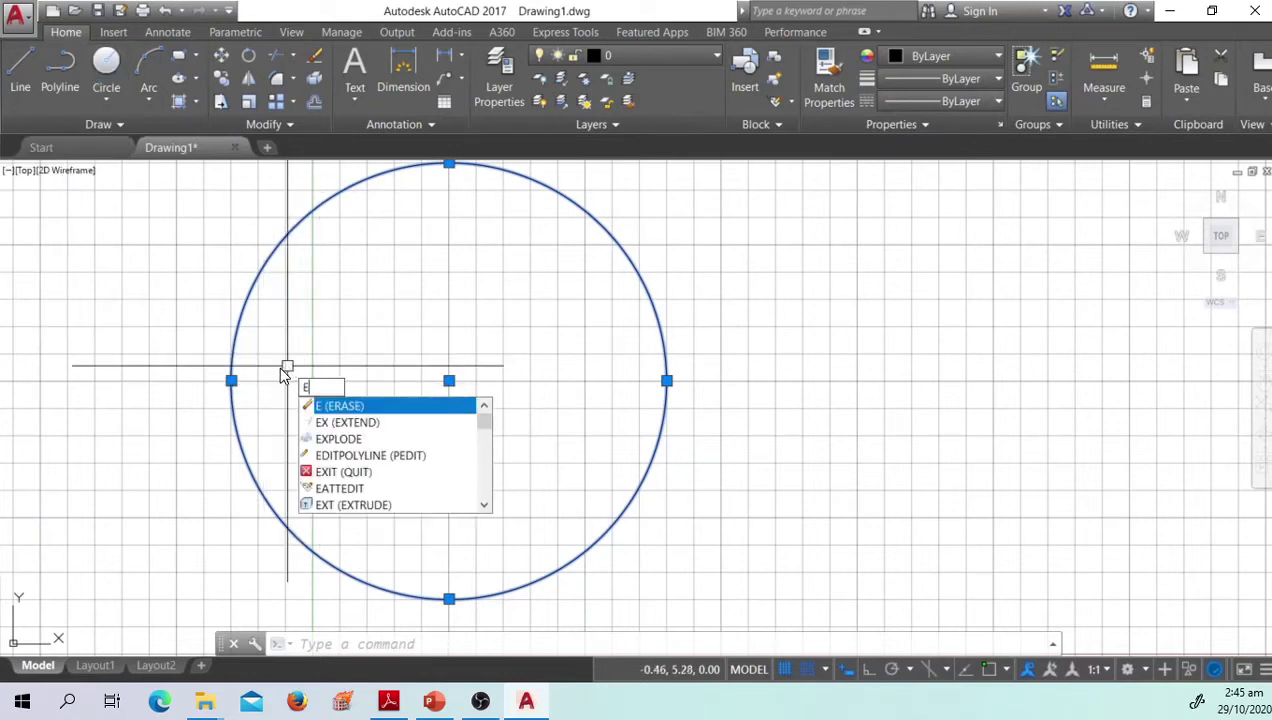
key(Return)
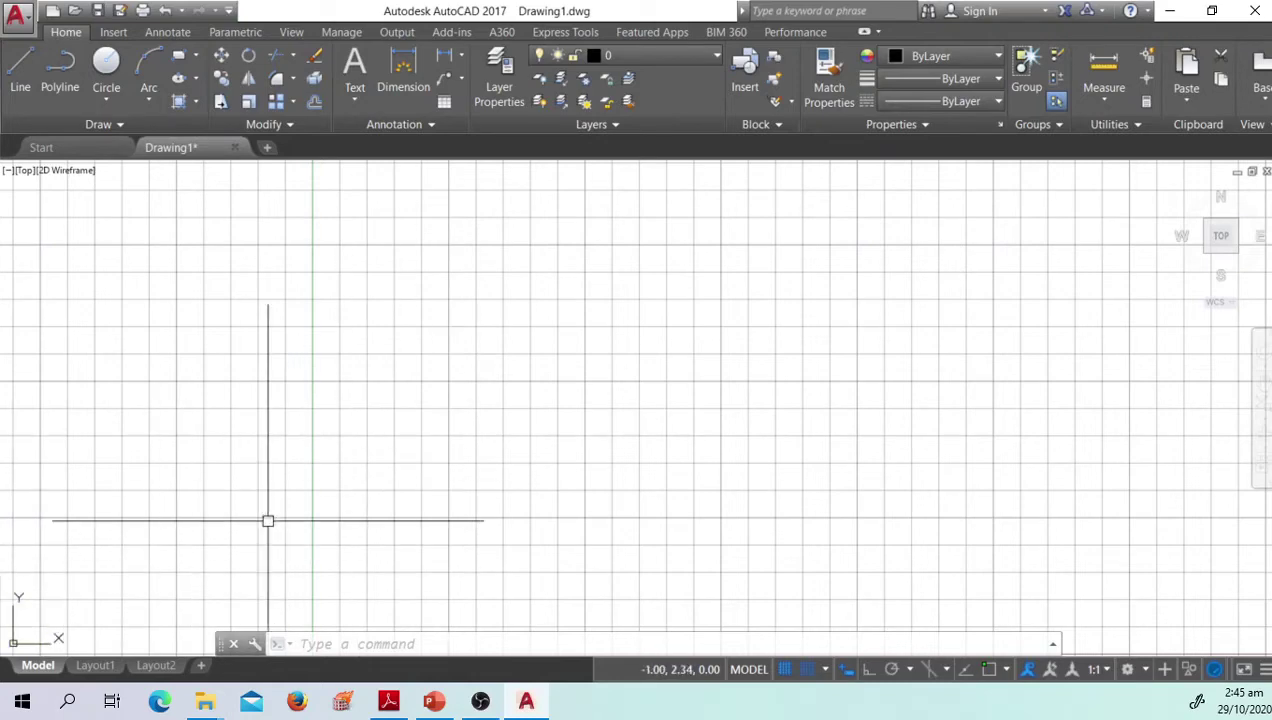
Step: Draw a circle by center and radius, centred at 6,5 with a radius of 3
scroll(284, 513, down, 1)
scroll(284, 513, up, 2)
middle_drag(335, 486, 133, 486)
scroll(165, 486, up, 2)
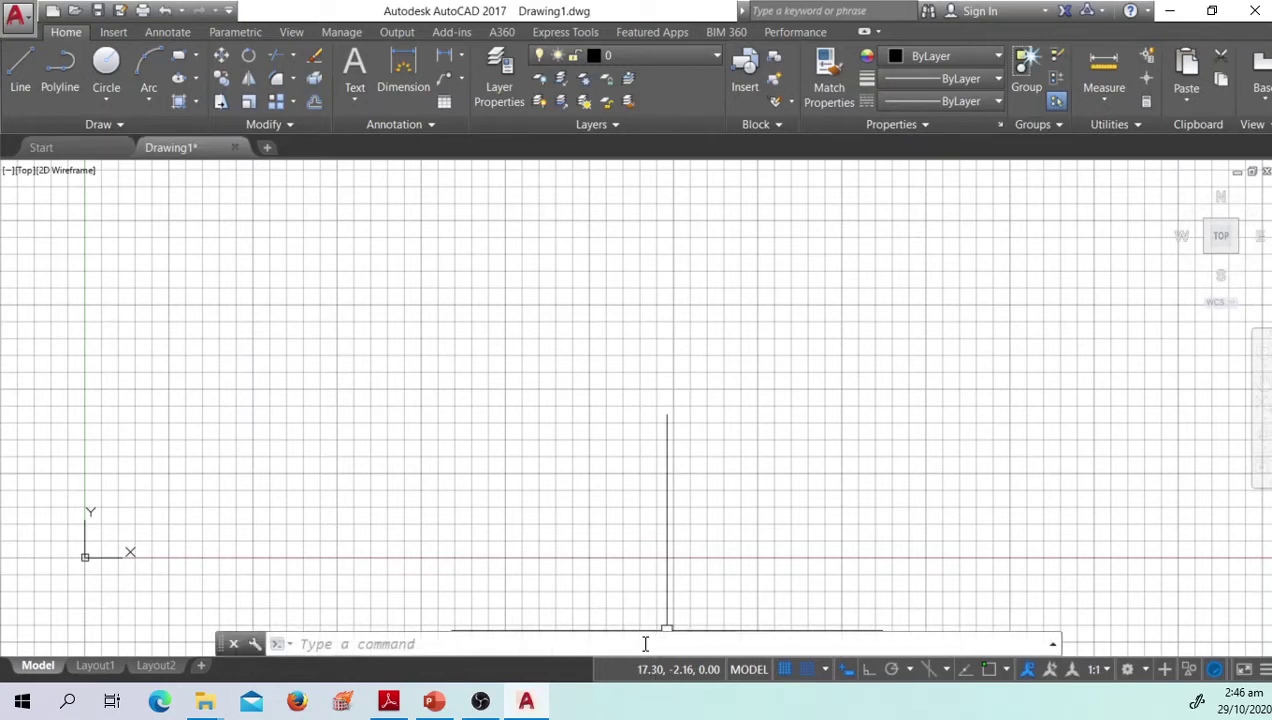
click(110, 100)
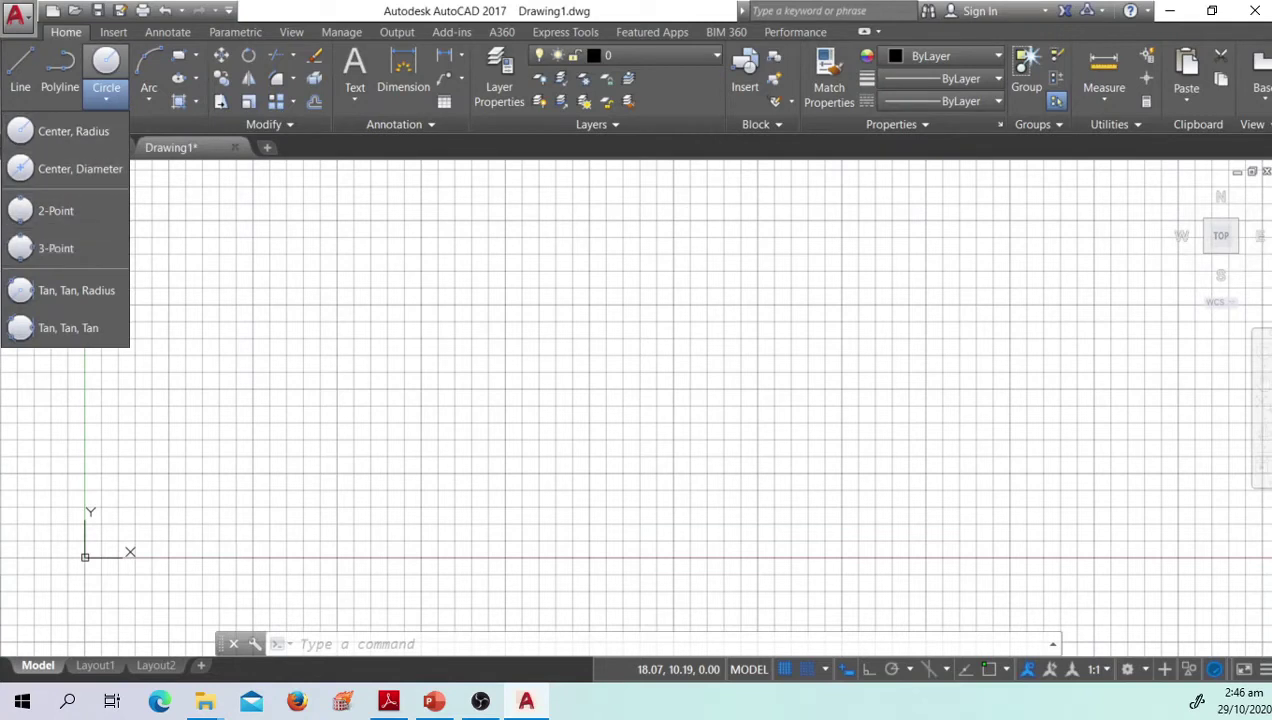
click(73, 132)
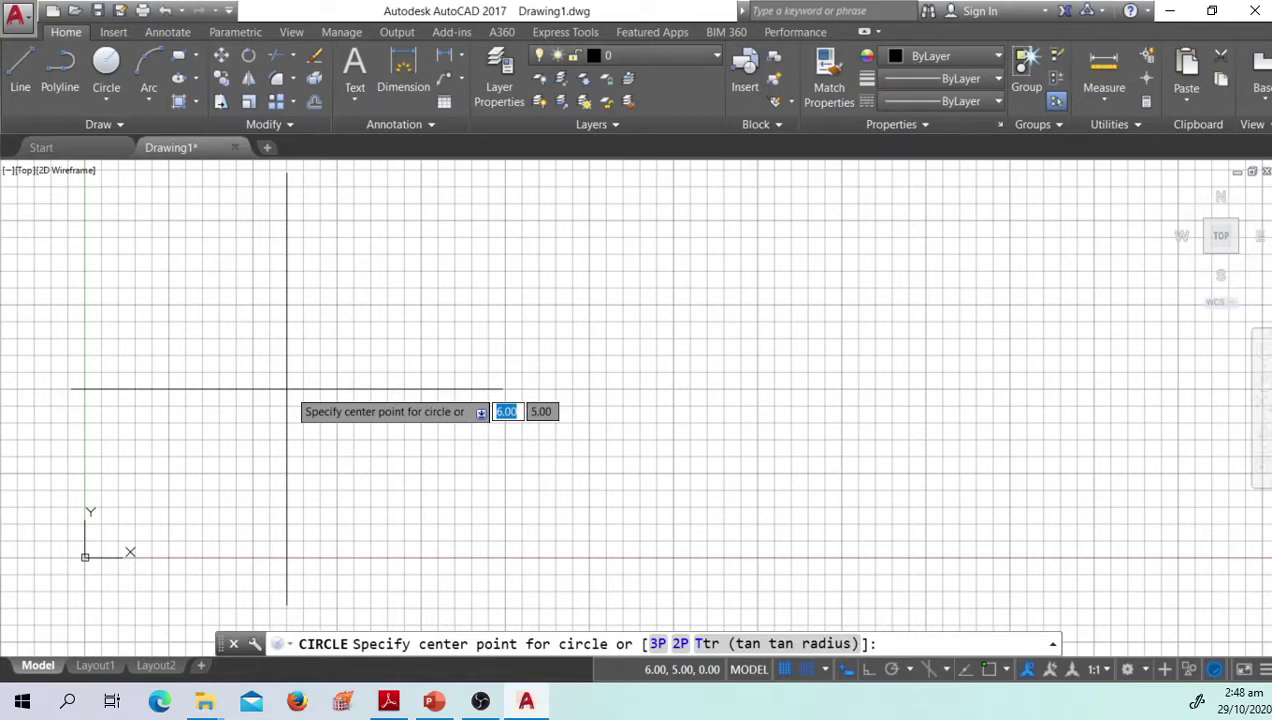
click(287, 389)
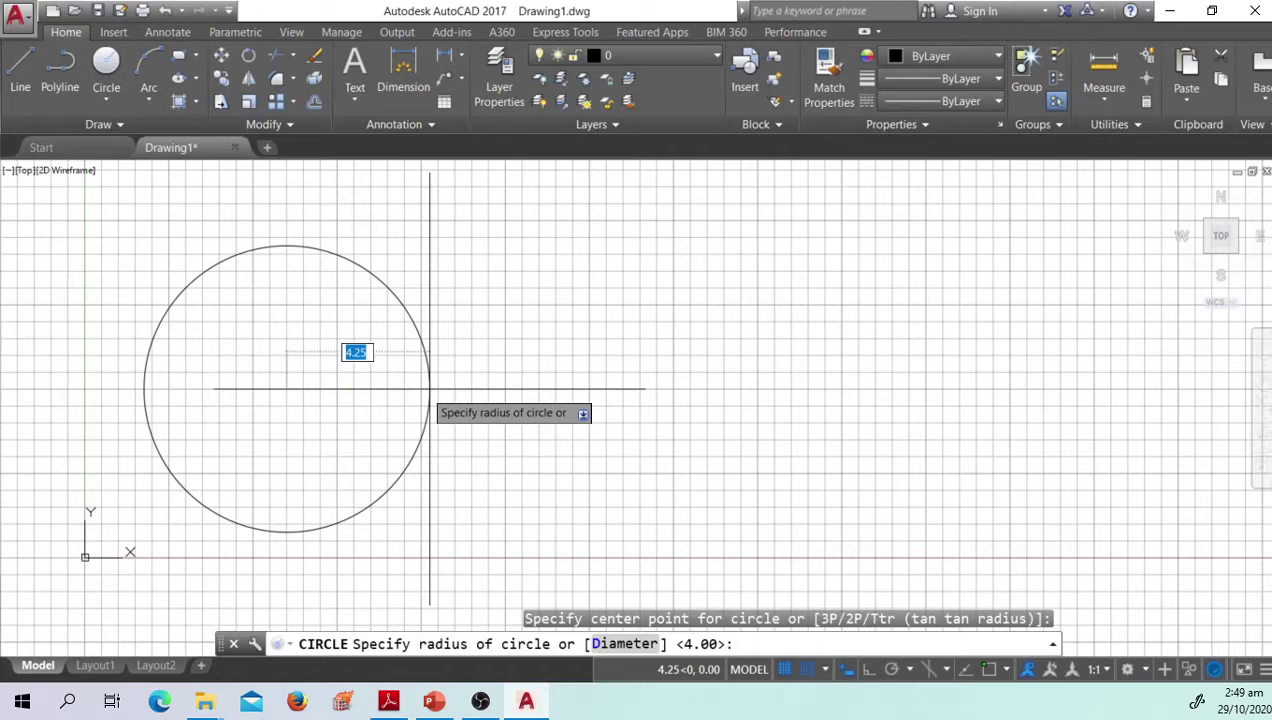
text(3)
key(Return)
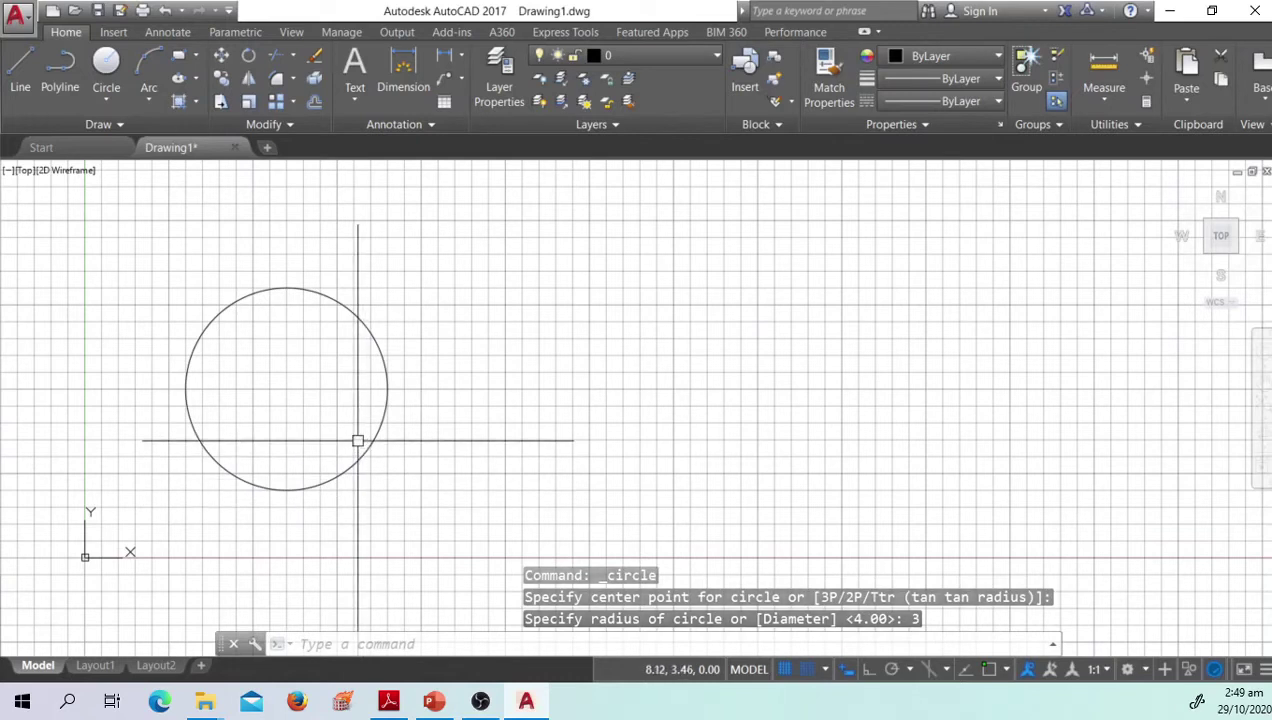
Step: Draw a concentric circle by center and radius inside the existing one, centred at 6,5 with a radius of 2.5
click(386, 397)
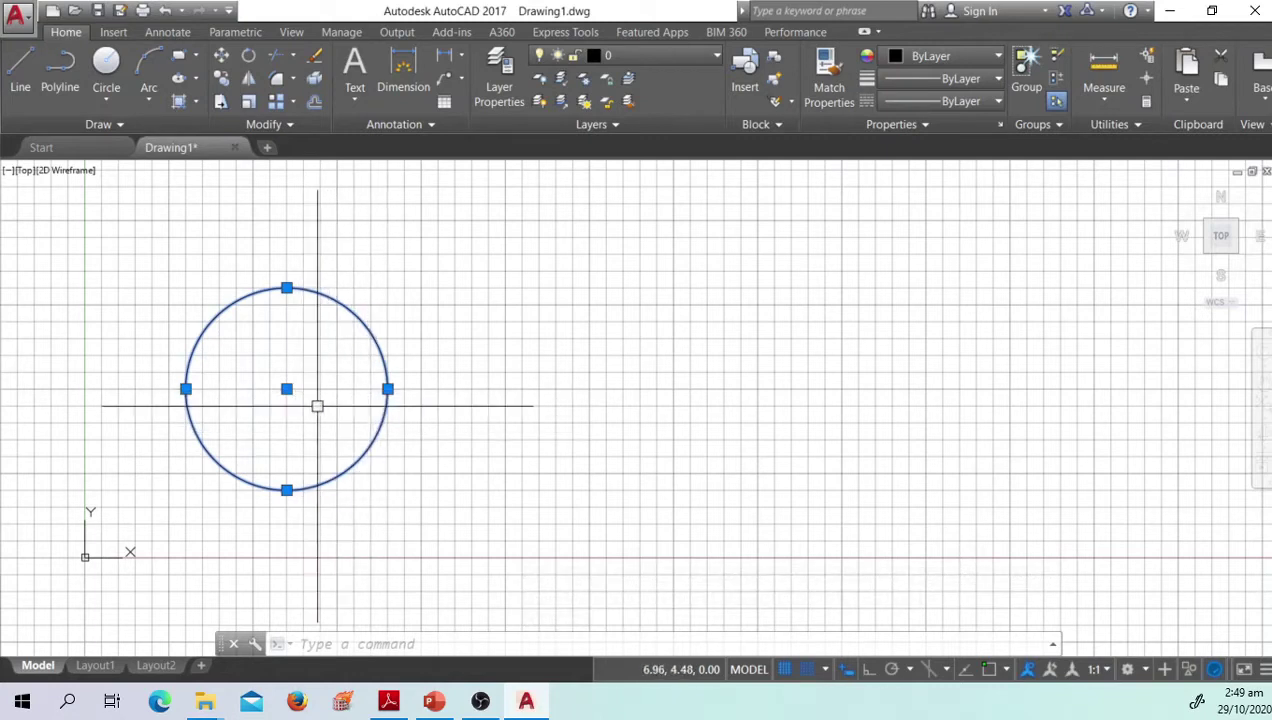
scroll(337, 390, up, 4)
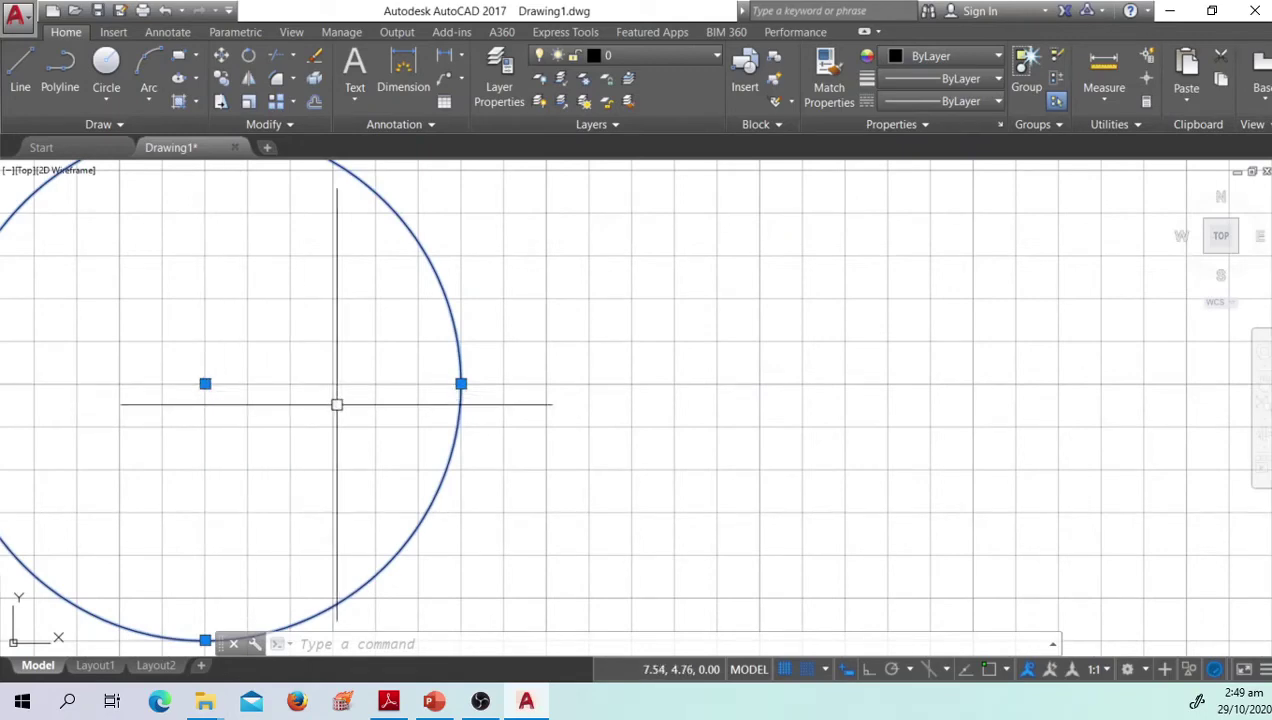
scroll(355, 458, down, 5)
scroll(341, 430, up, 5)
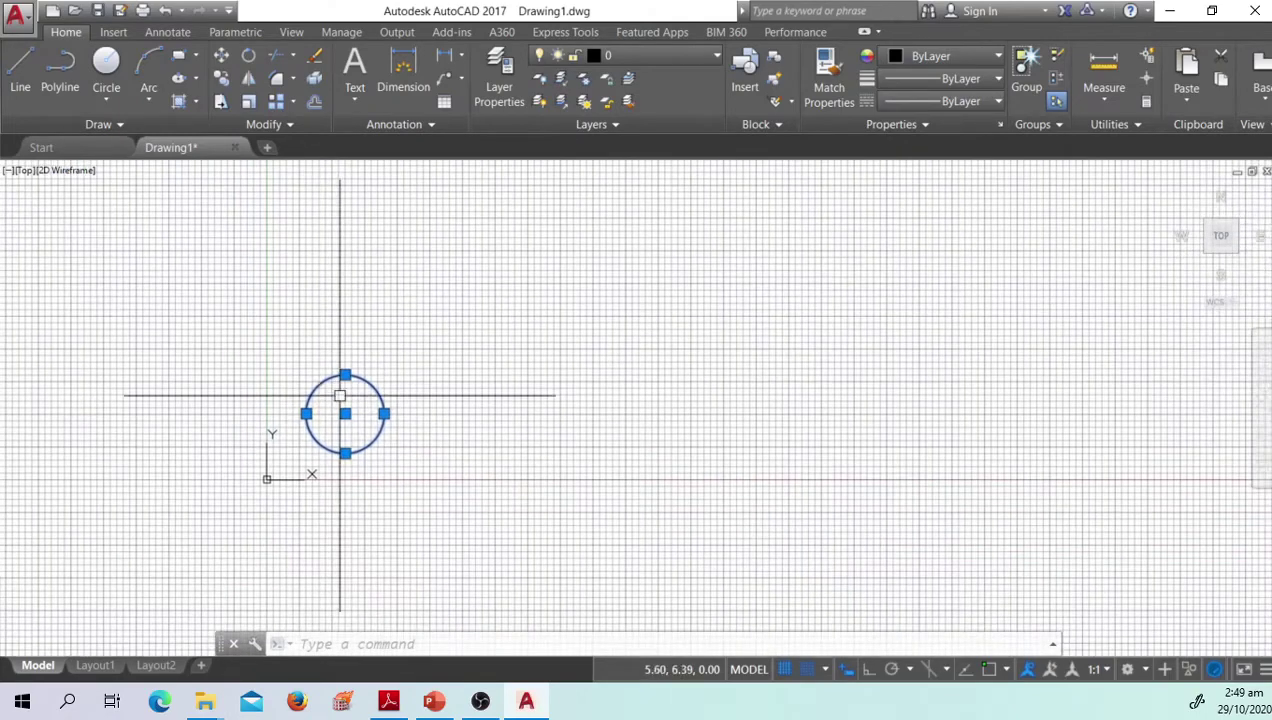
scroll(338, 403, down, 4)
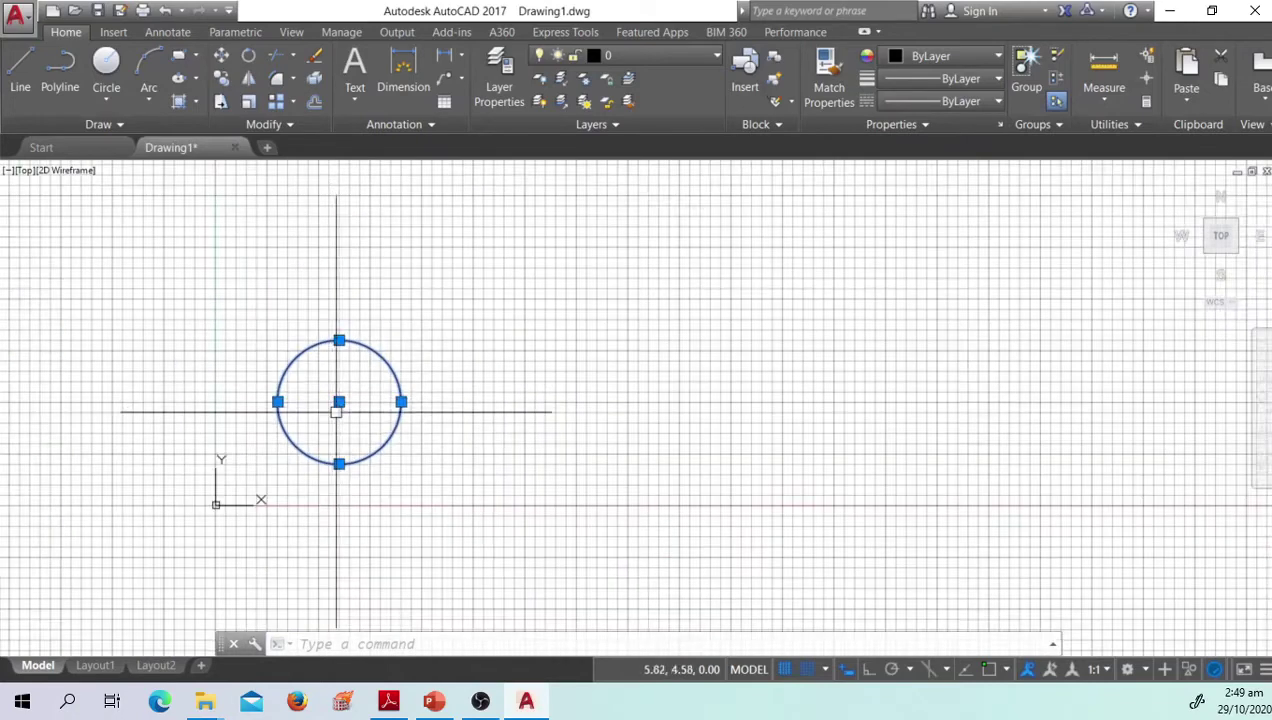
scroll(338, 392, up, 4)
middle_drag(334, 391, 372, 395)
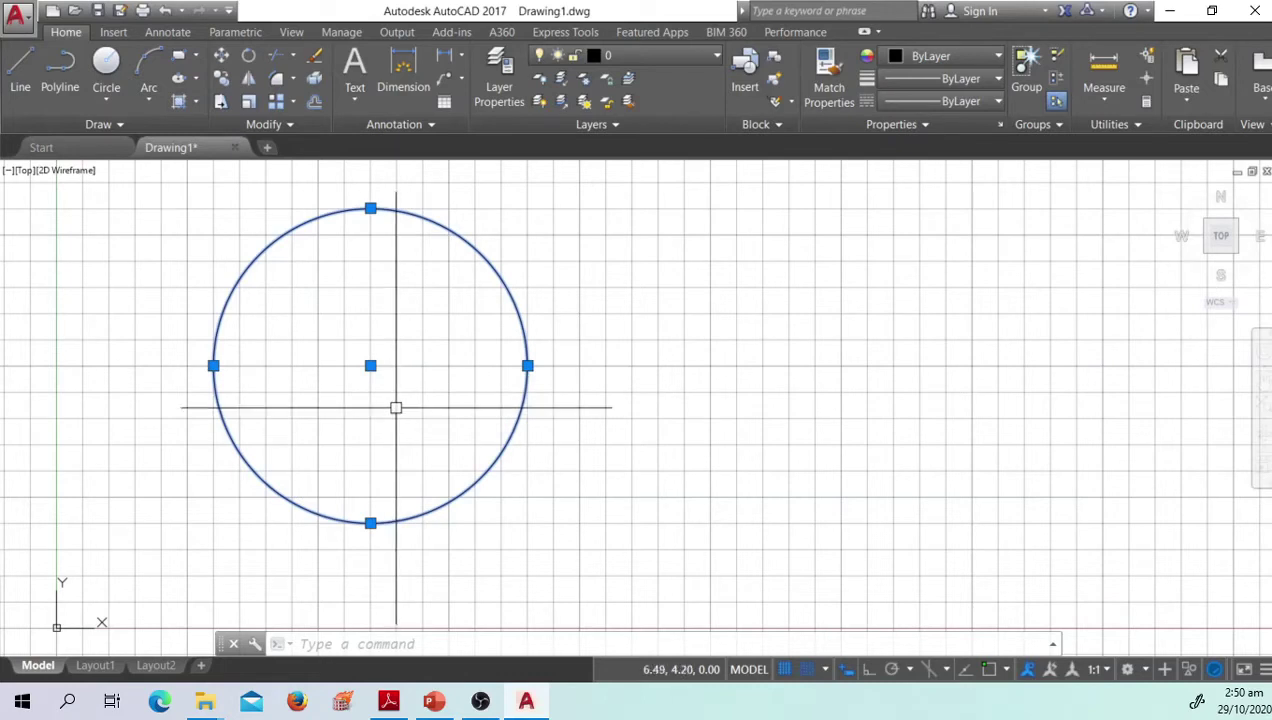
click(106, 62)
click(119, 95)
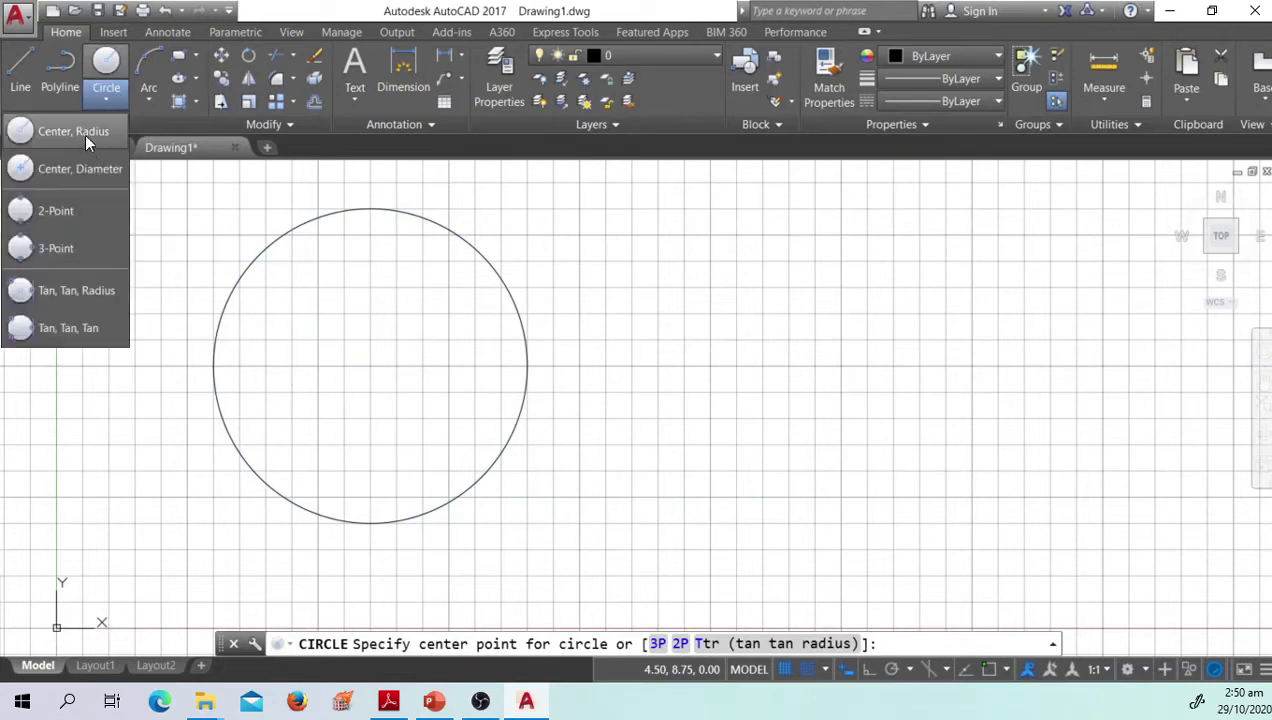
click(84, 131)
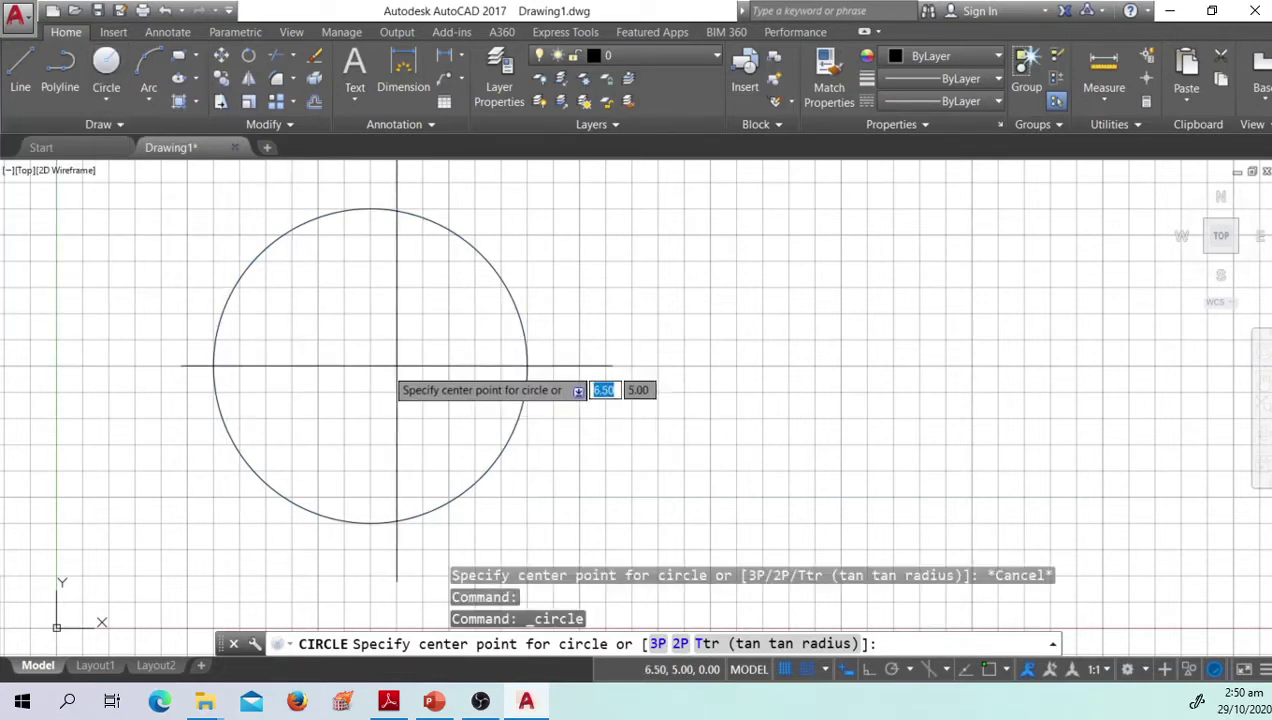
click(371, 366)
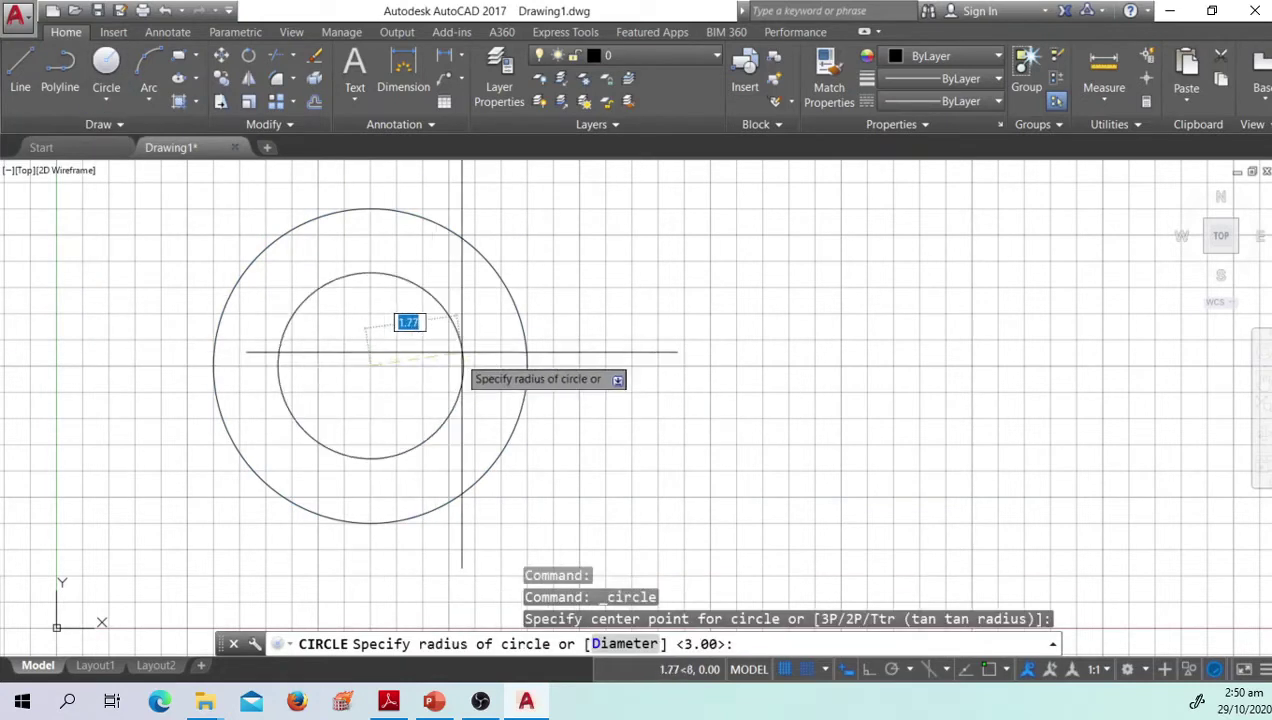
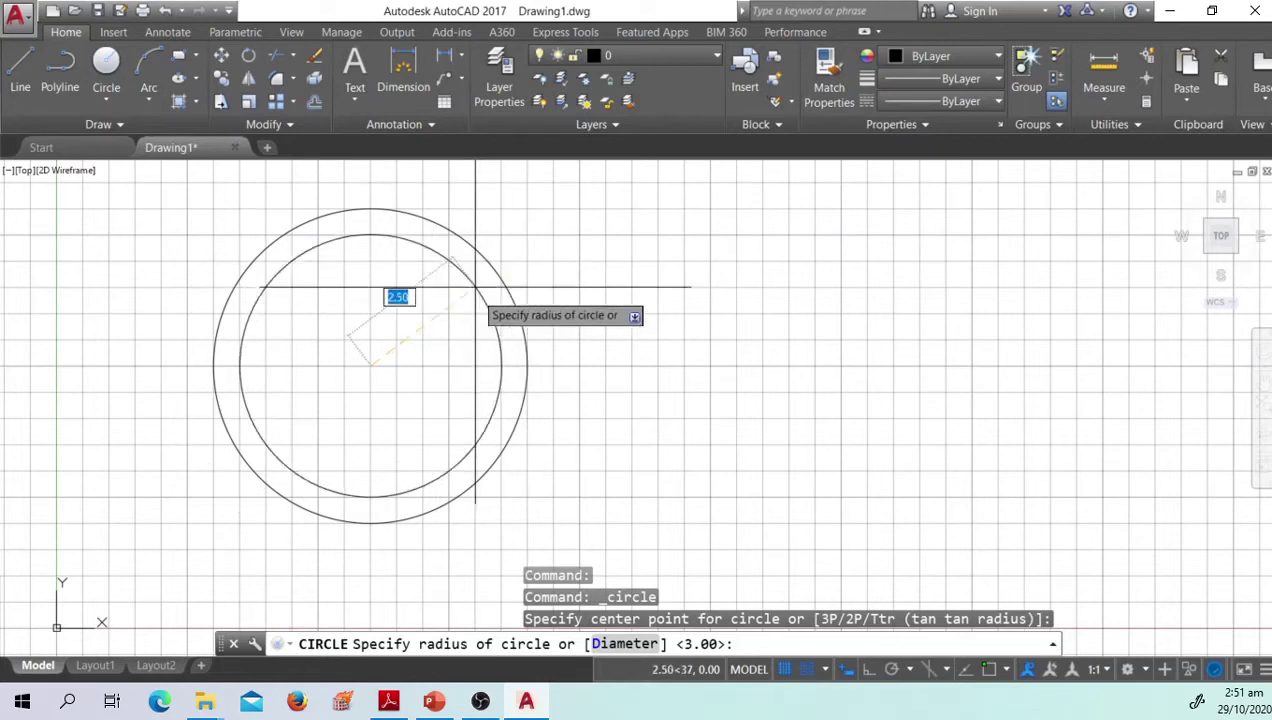
click(468, 285)
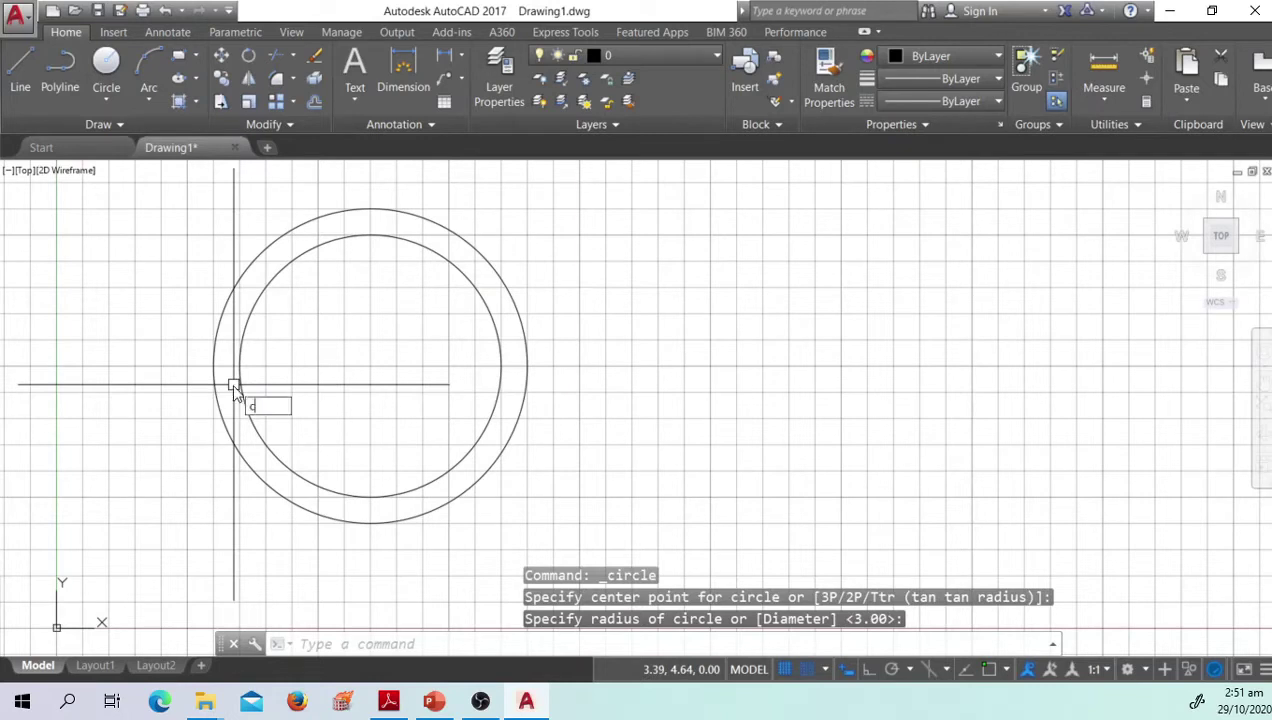
Step: Draw a third concentric circle by center and radius, centred at 6,5 with a radius of 2
key(Return)
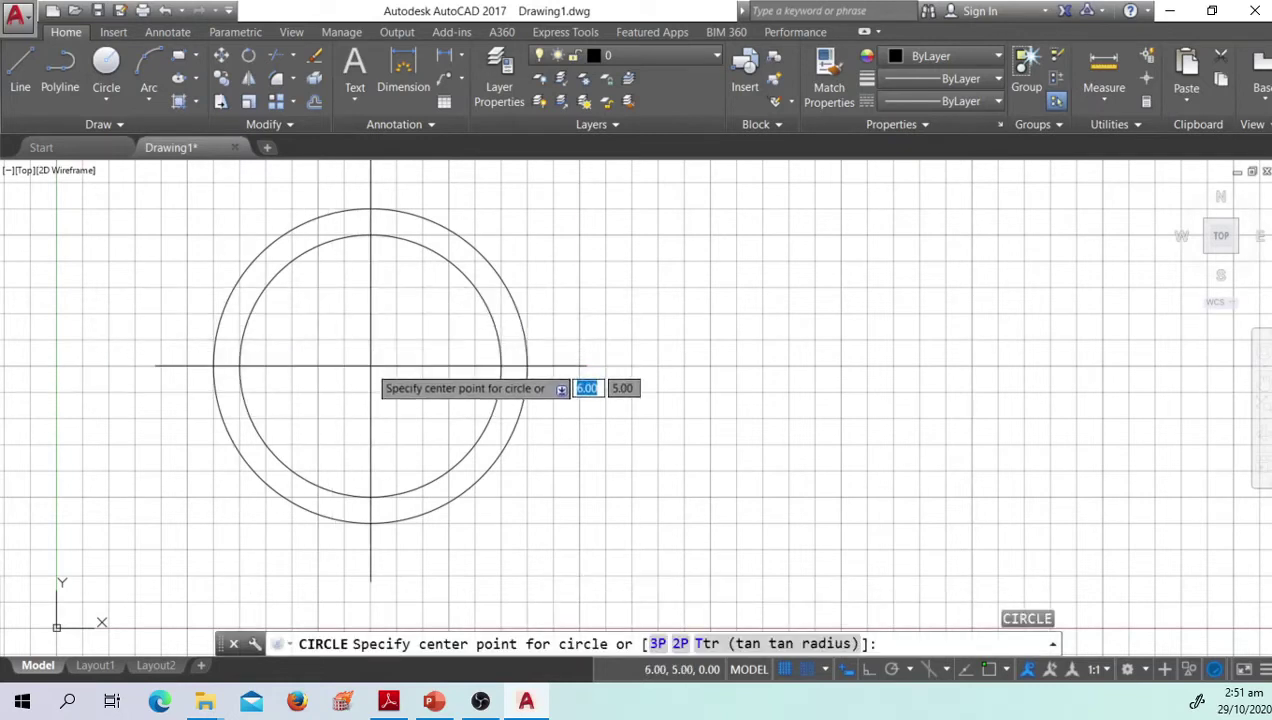
click(108, 96)
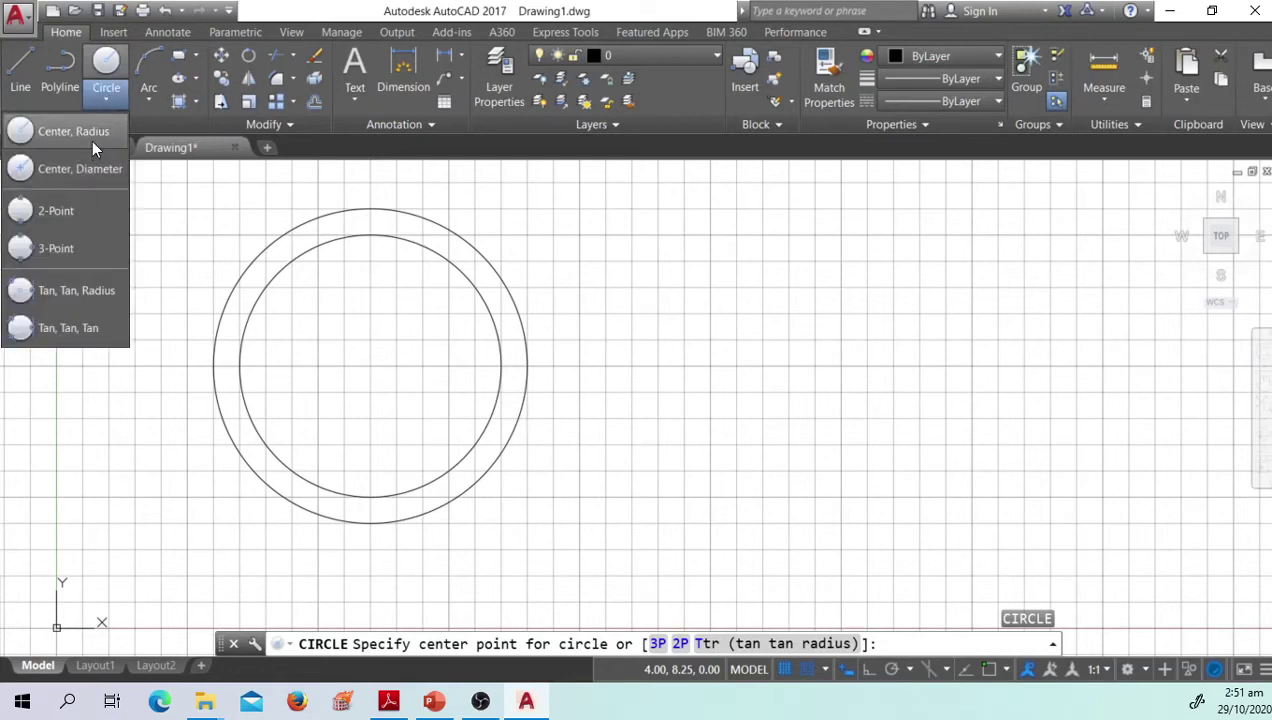
click(91, 140)
click(370, 365)
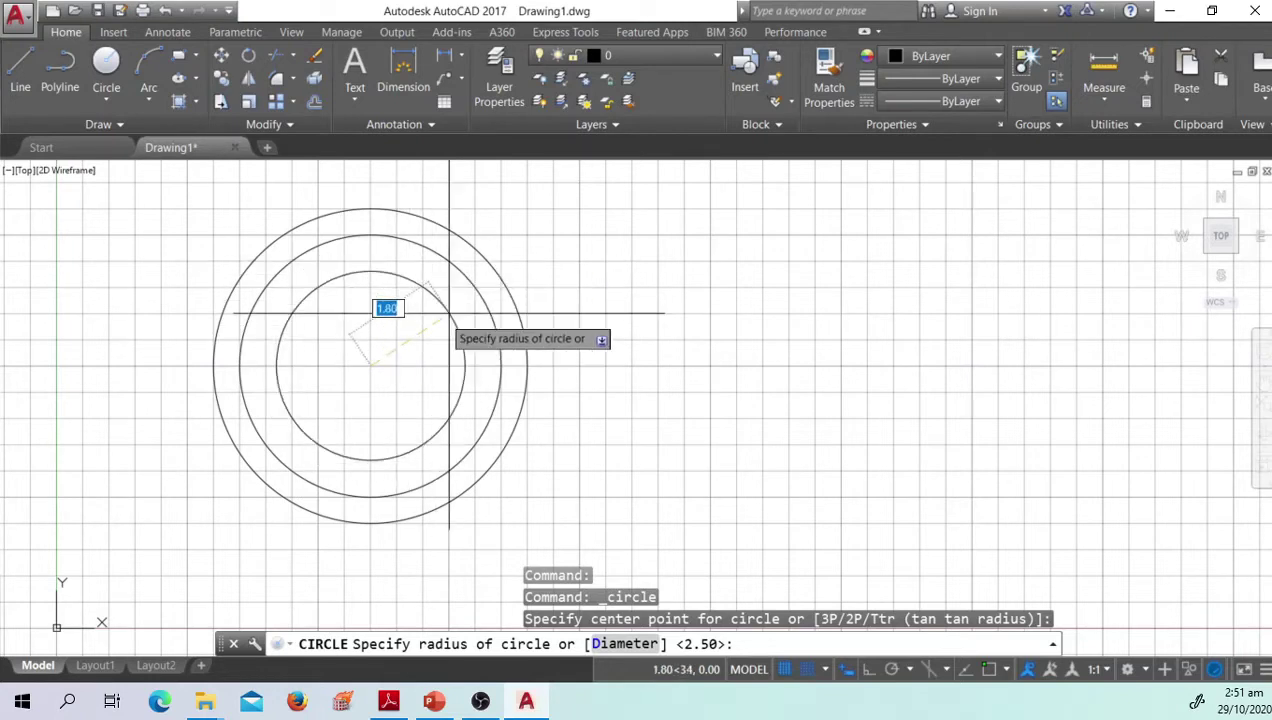
text(2)
key(Return)
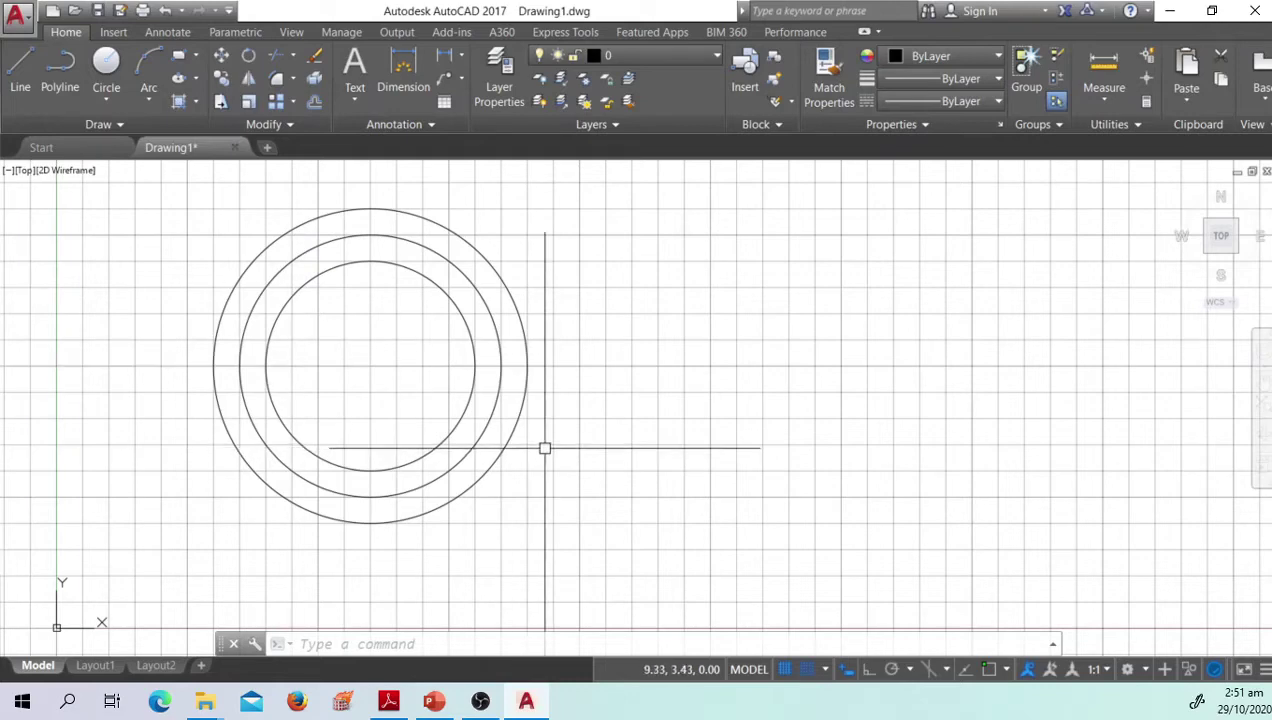
scroll(528, 451, down, 8)
scroll(510, 450, up, 6)
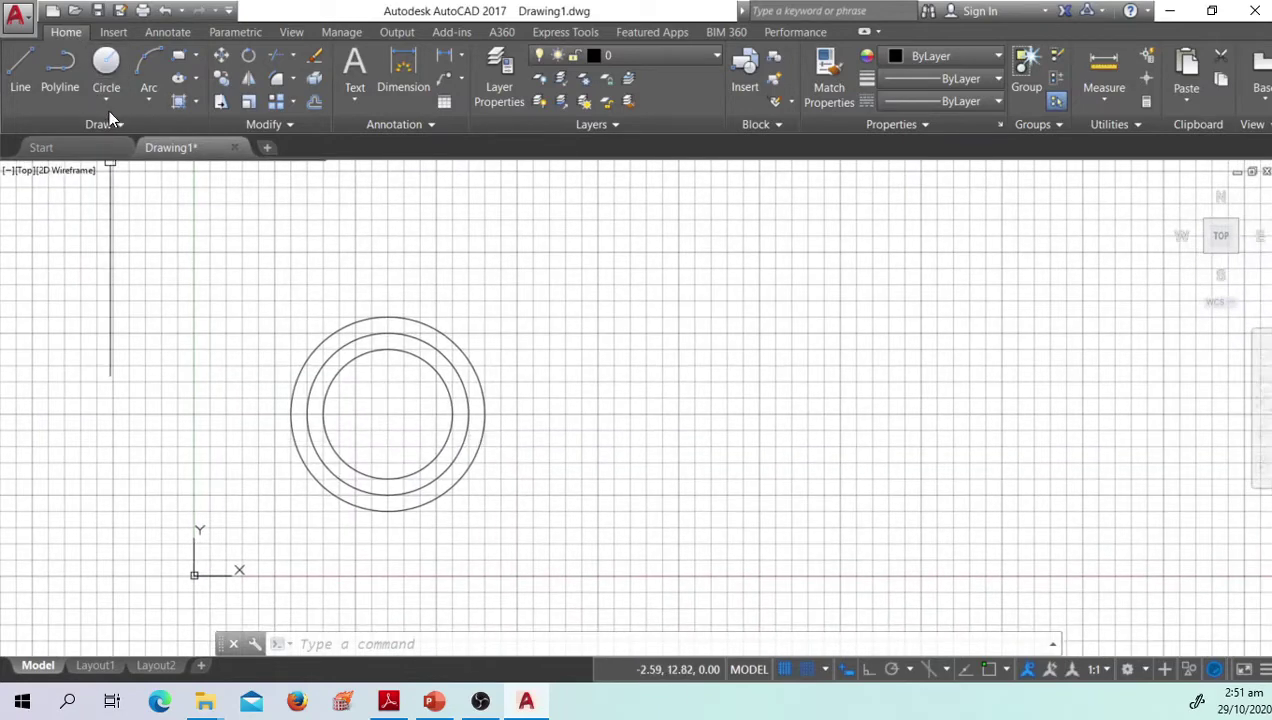
click(107, 100)
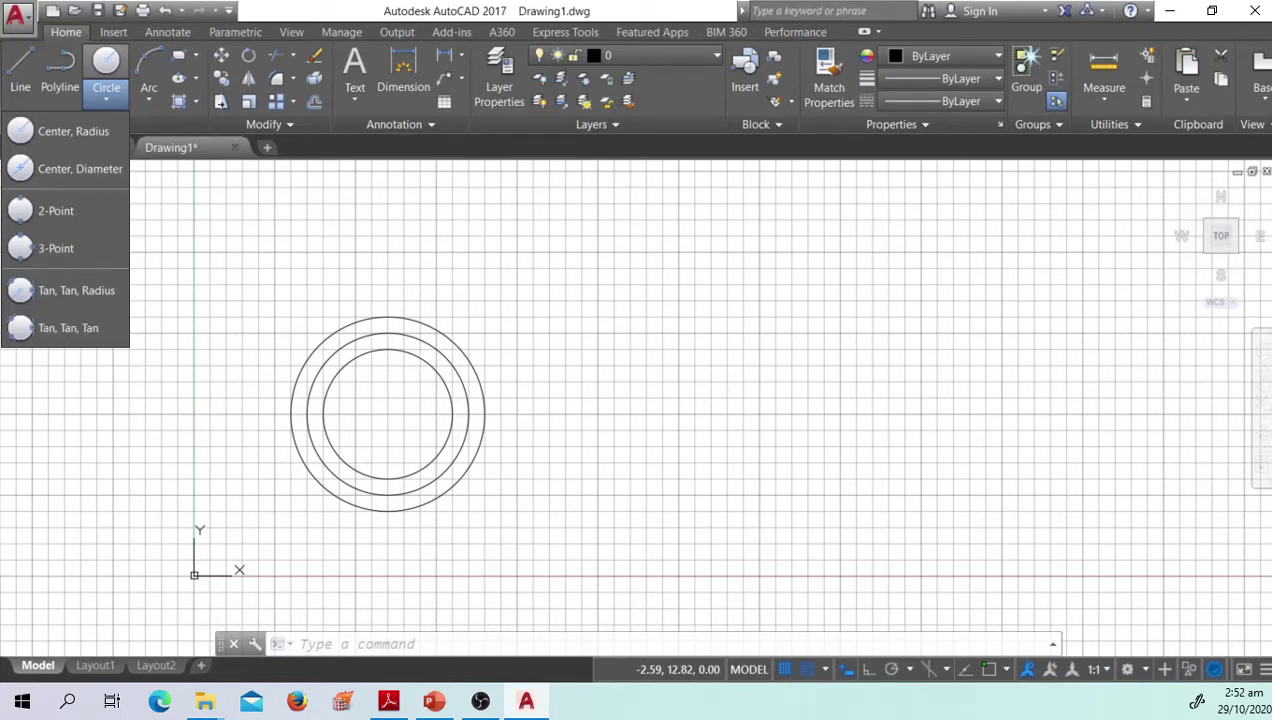
click(107, 170)
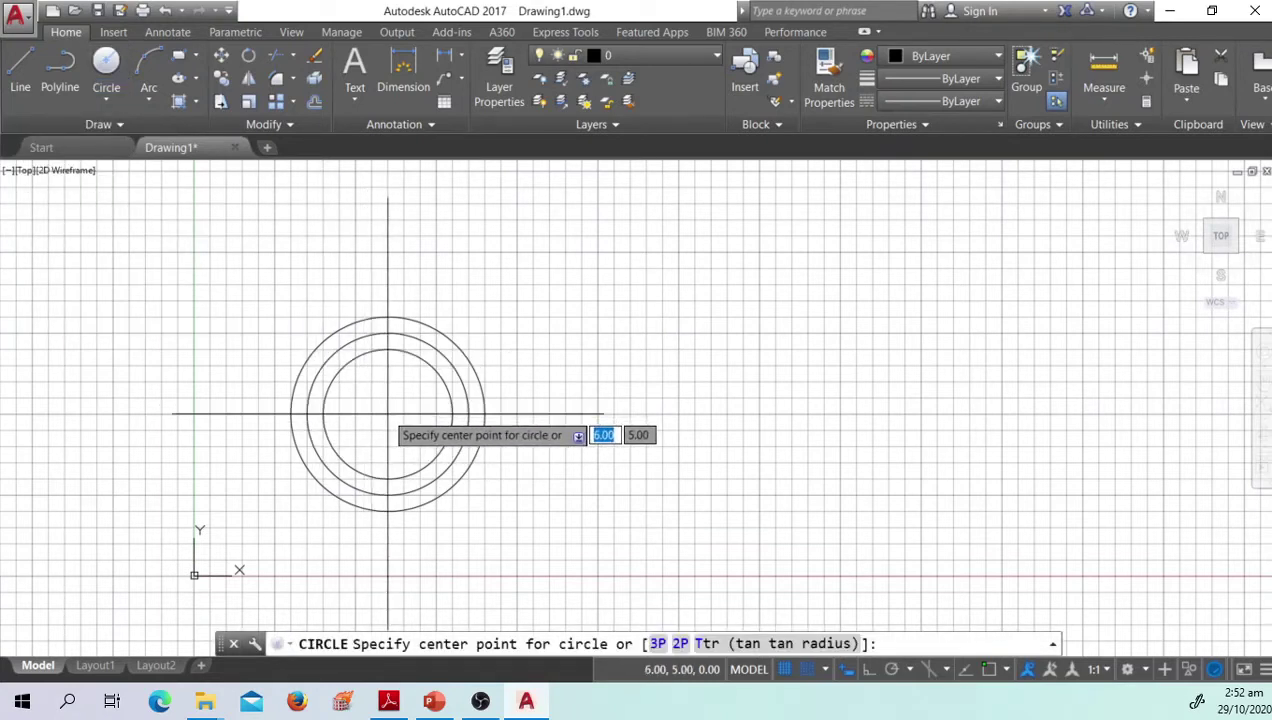
scroll(388, 413, up, 5)
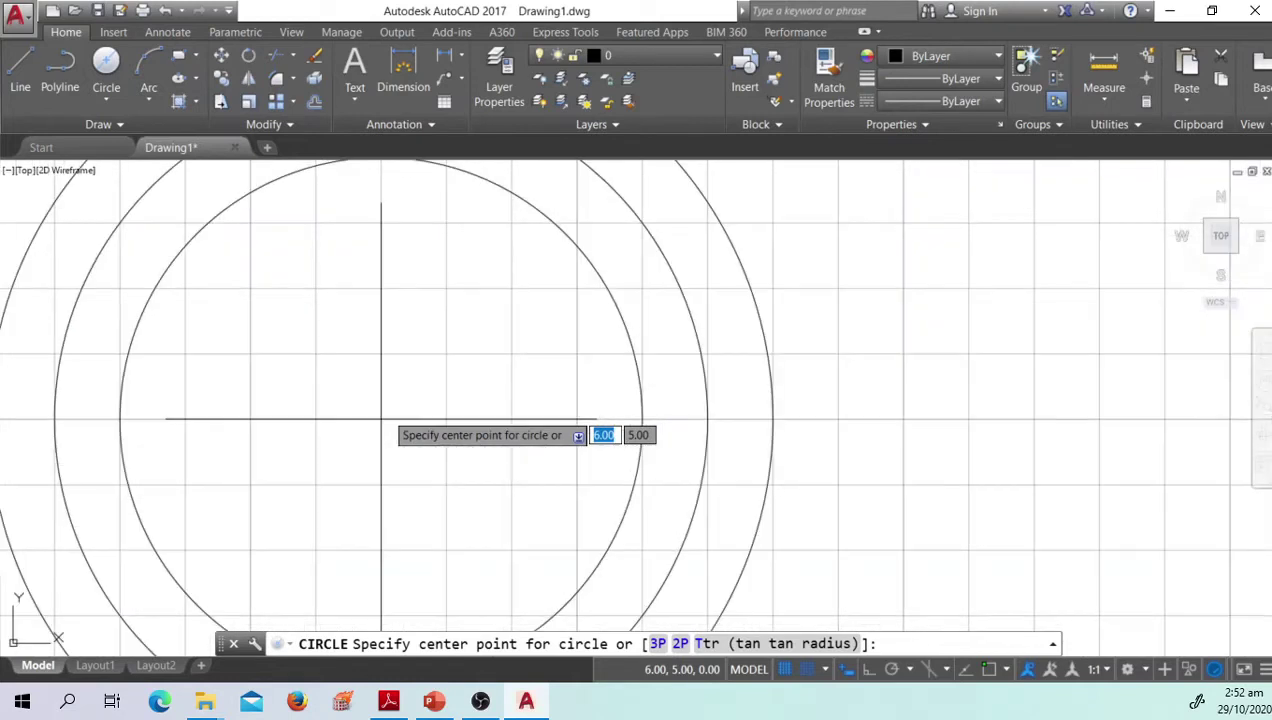
scroll(380, 420, down, 4)
click(385, 413)
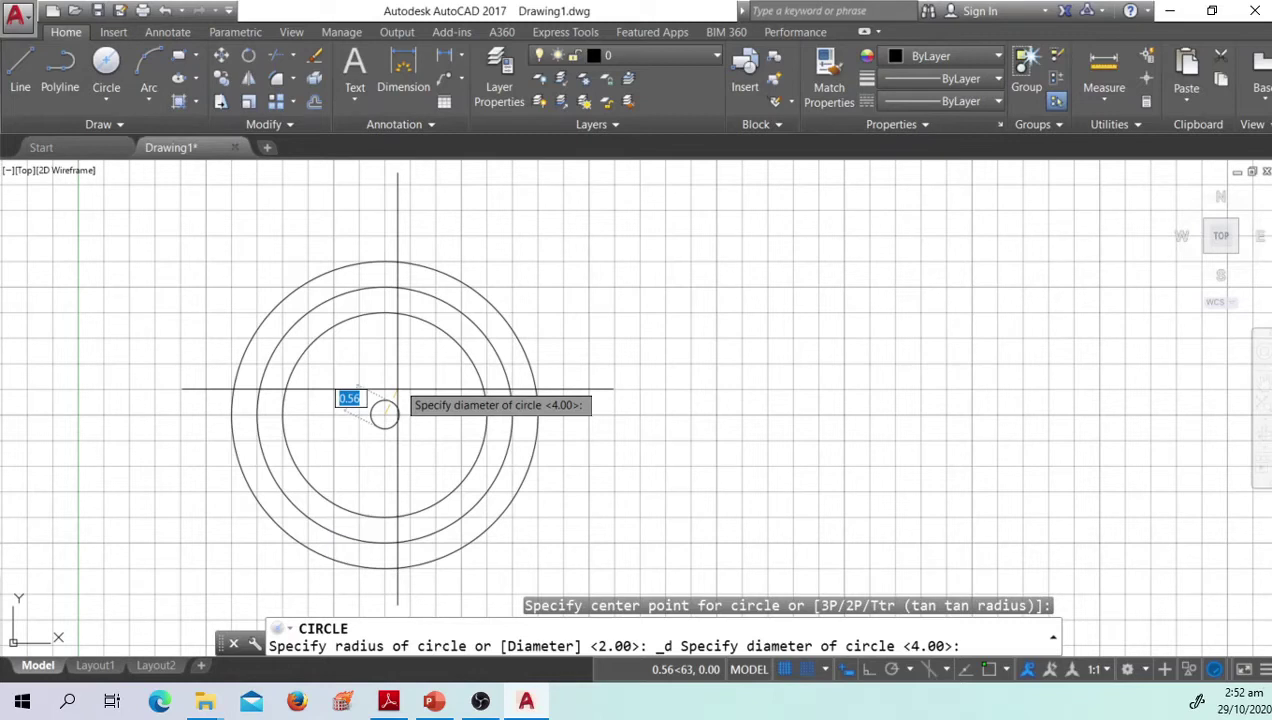
Step: Draw a circle by center and diameter at the common center of the concentric circles, with a diameter of 1
click(107, 100)
click(75, 167)
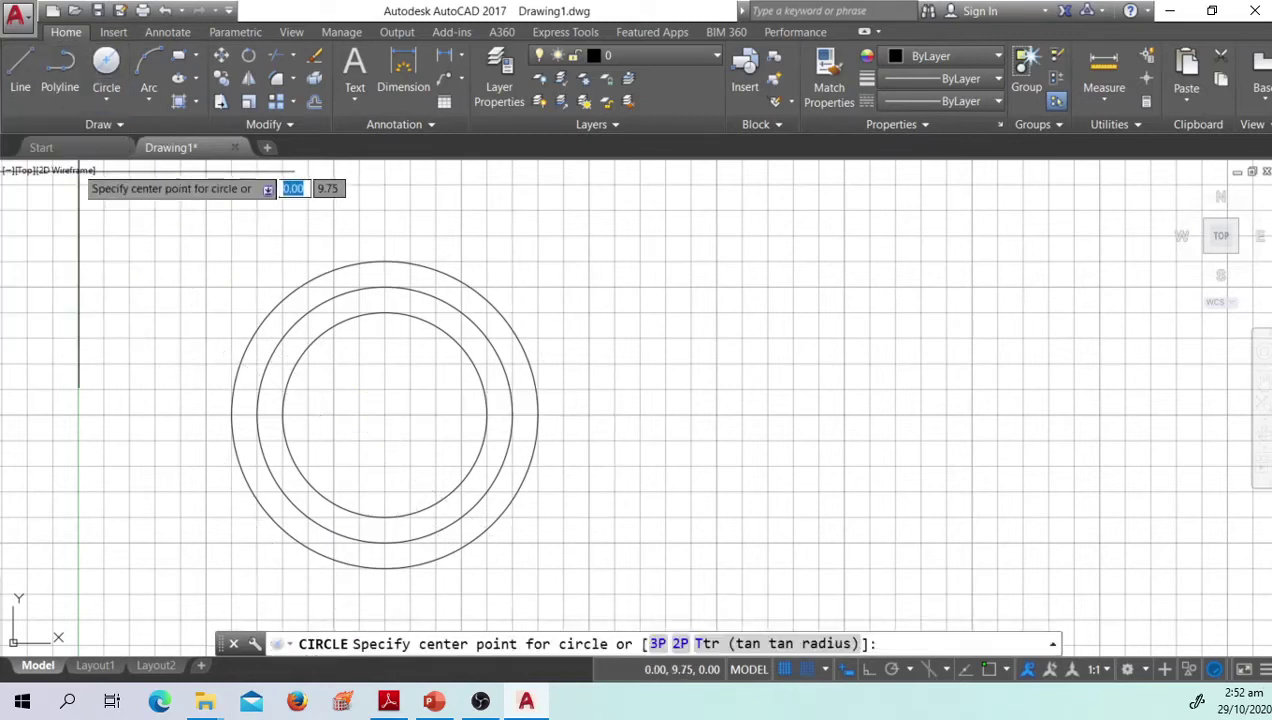
click(385, 415)
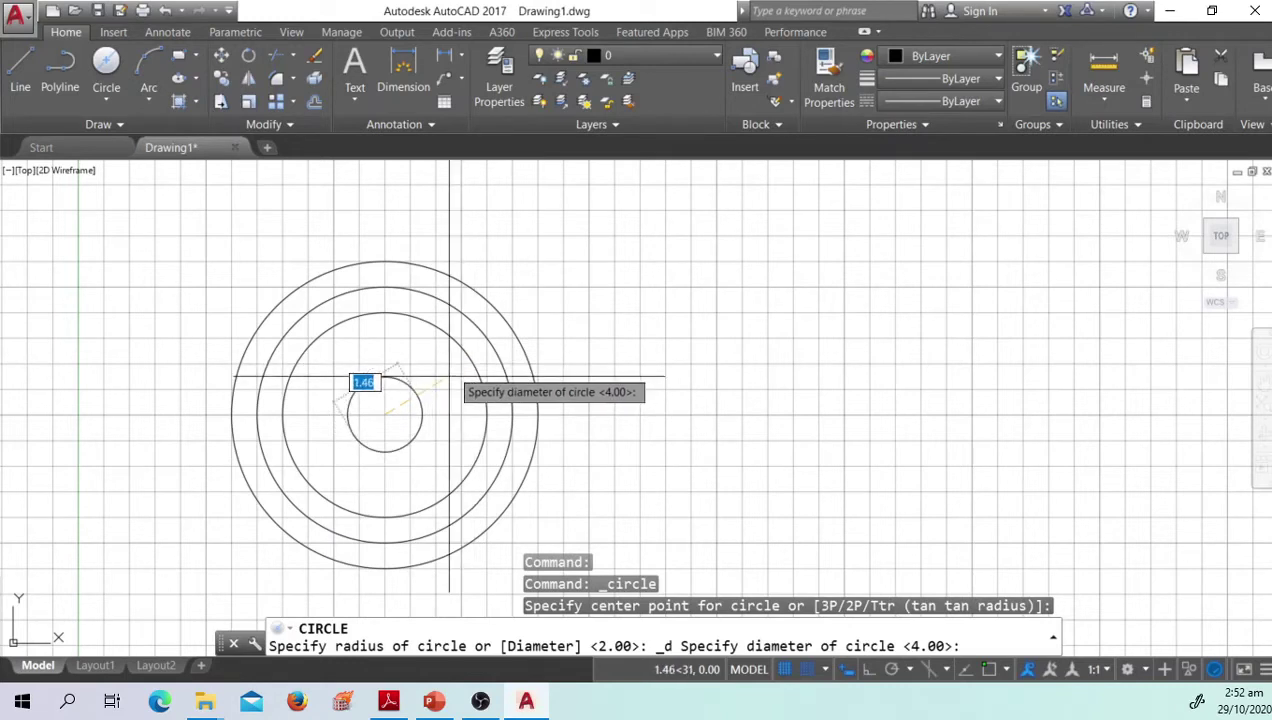
text(1)
key(Return)
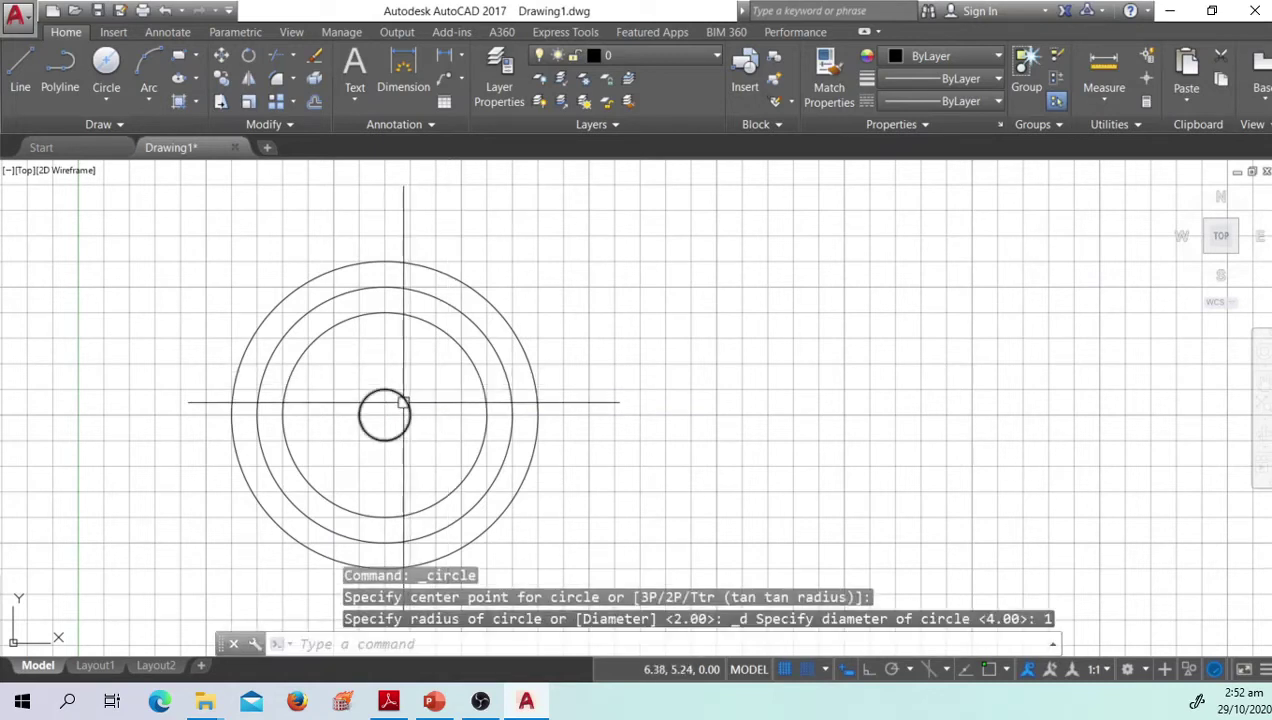
Step: Draw a circle by center and diameter at the common center of the concentric circles, 6,5, with a diameter of 1.5
scroll(392, 421, up, 2)
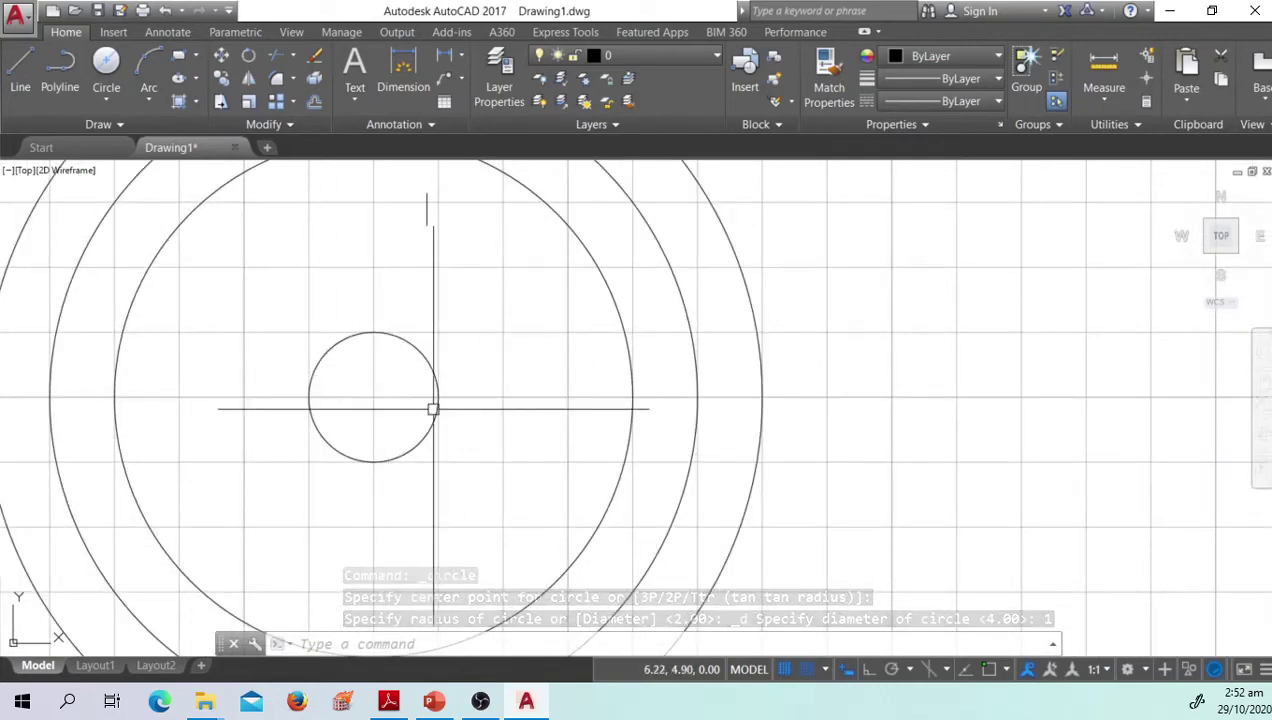
scroll(370, 401, down, 2)
scroll(389, 420, up, 2)
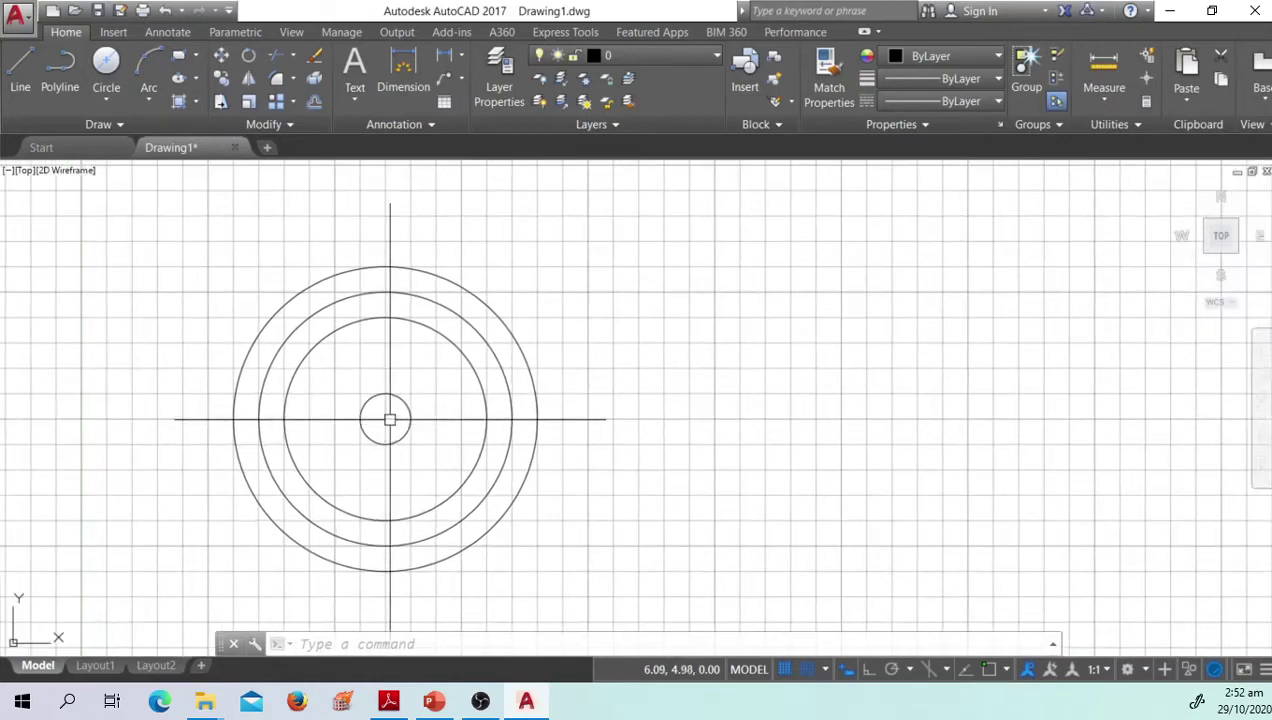
middle_drag(388, 420, 404, 422)
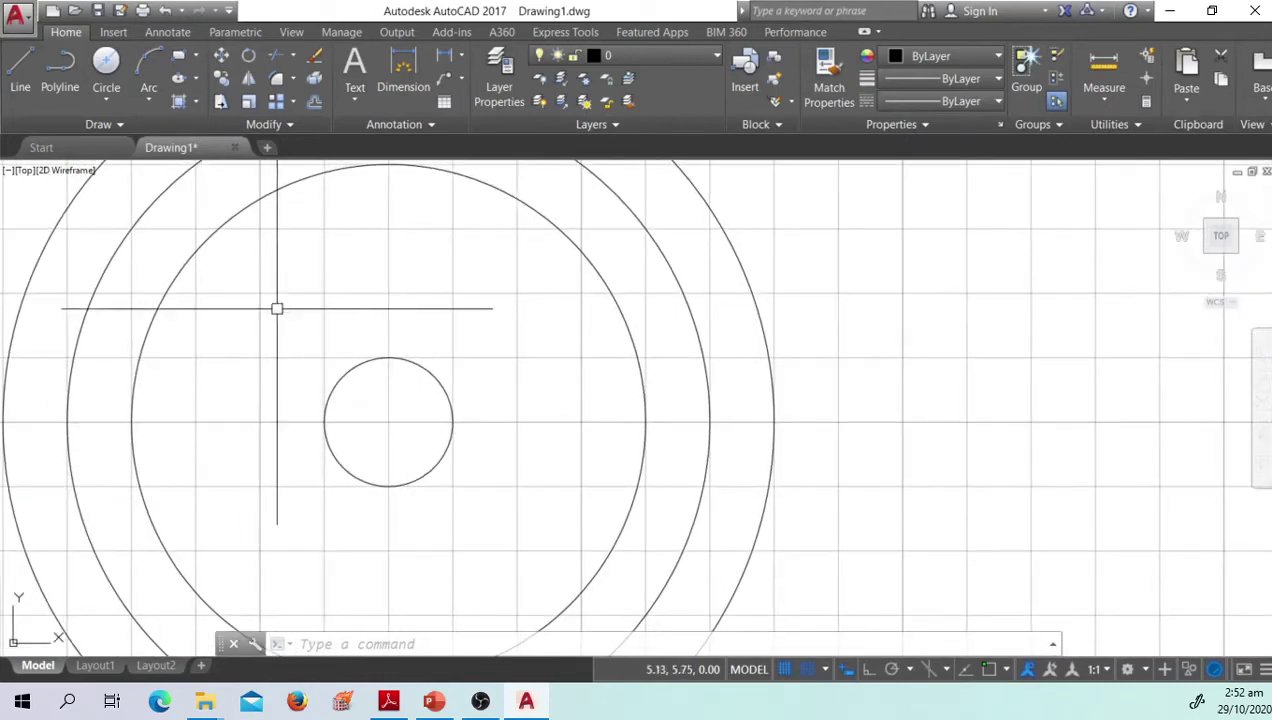
click(120, 90)
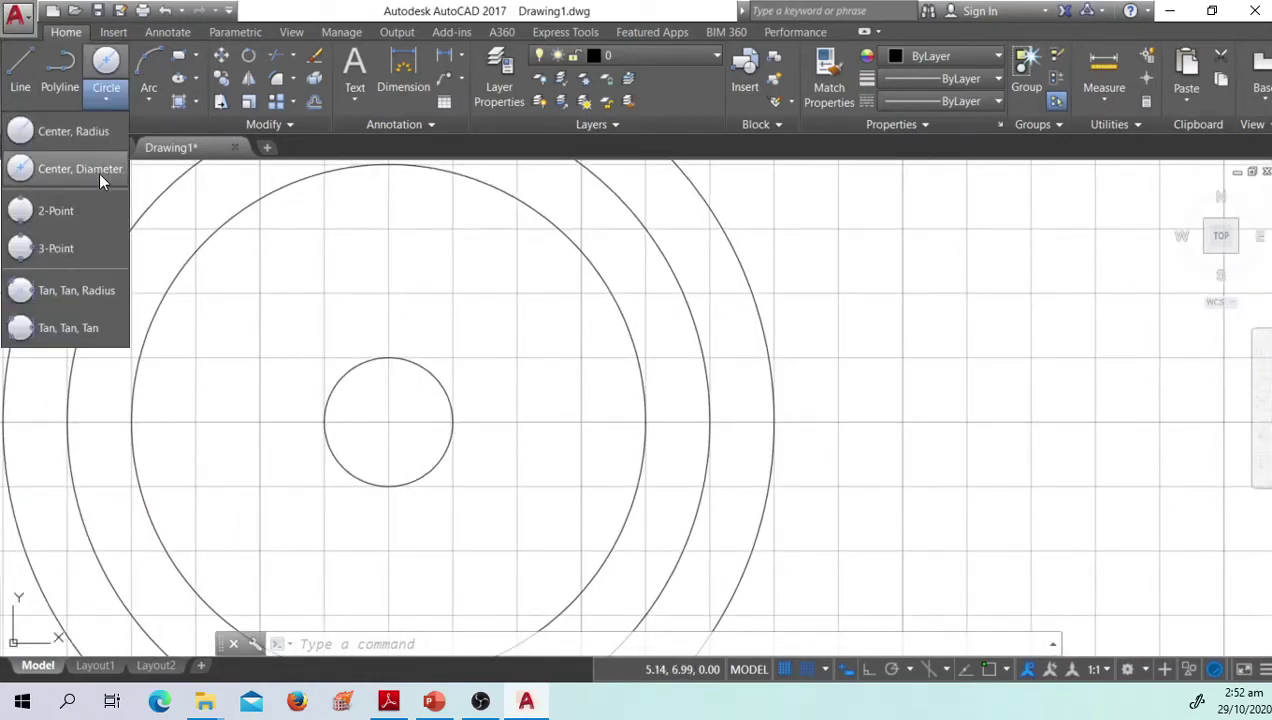
click(98, 172)
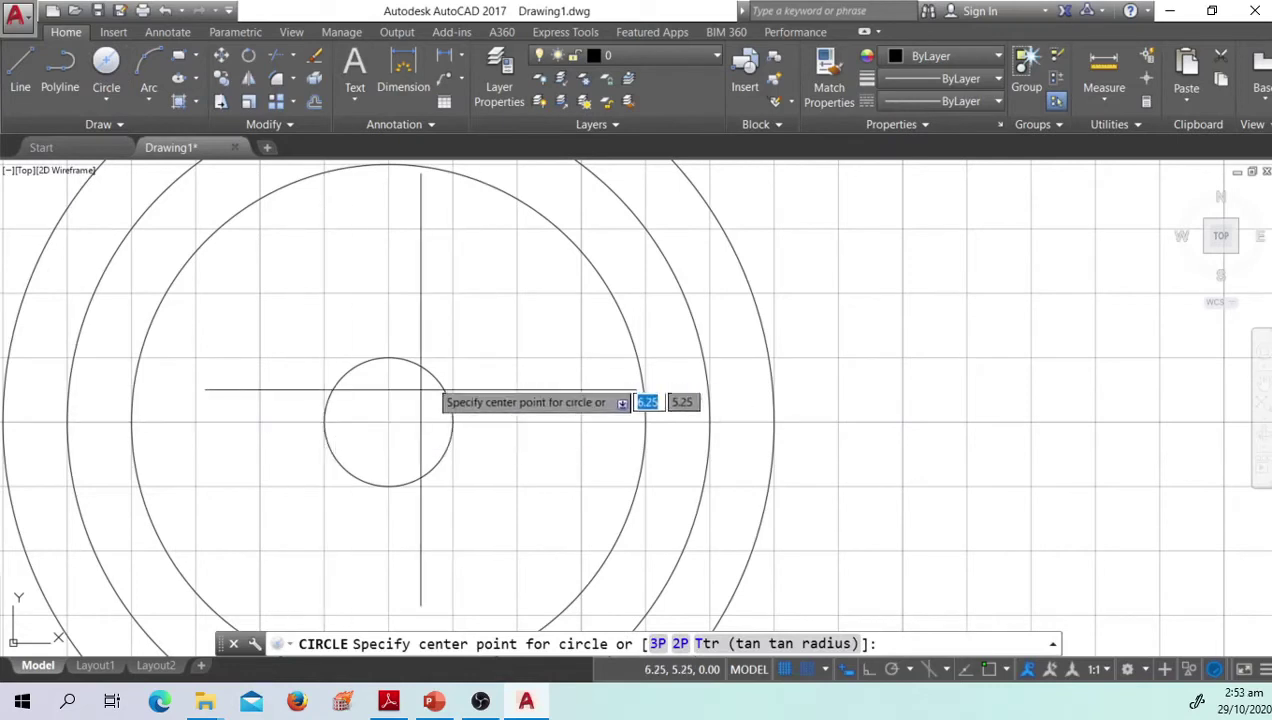
click(388, 422)
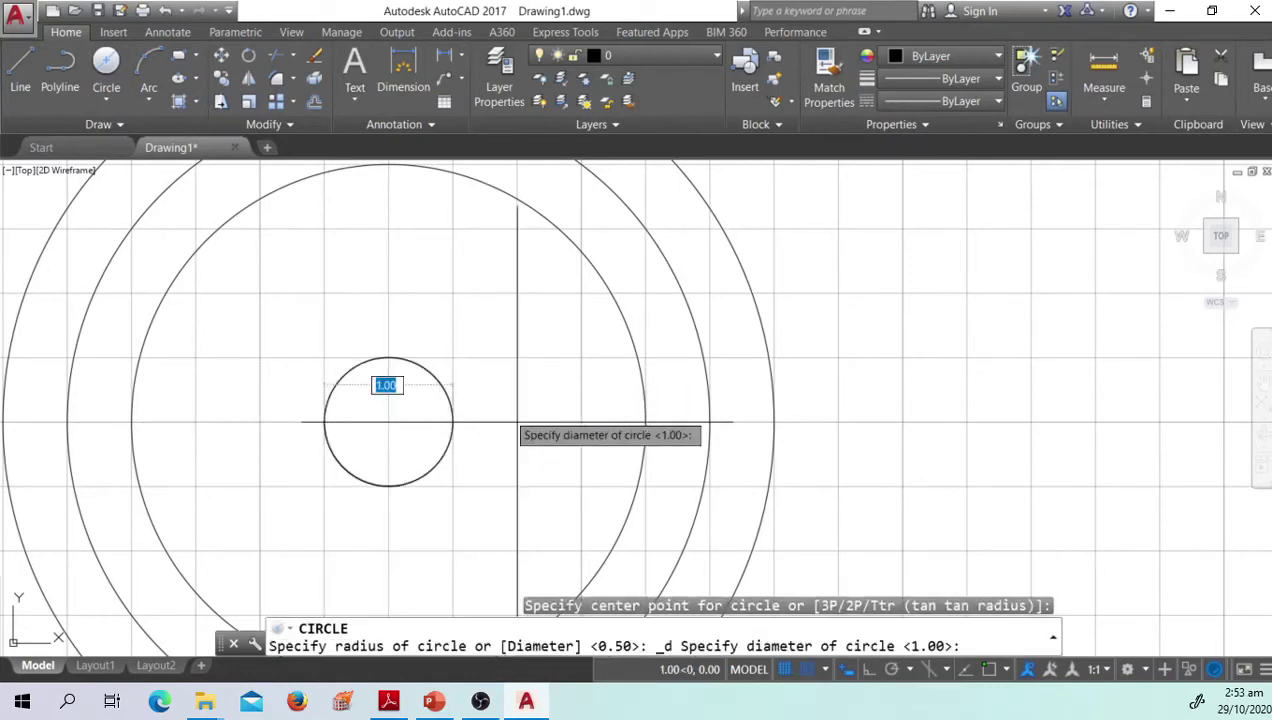
text(1)
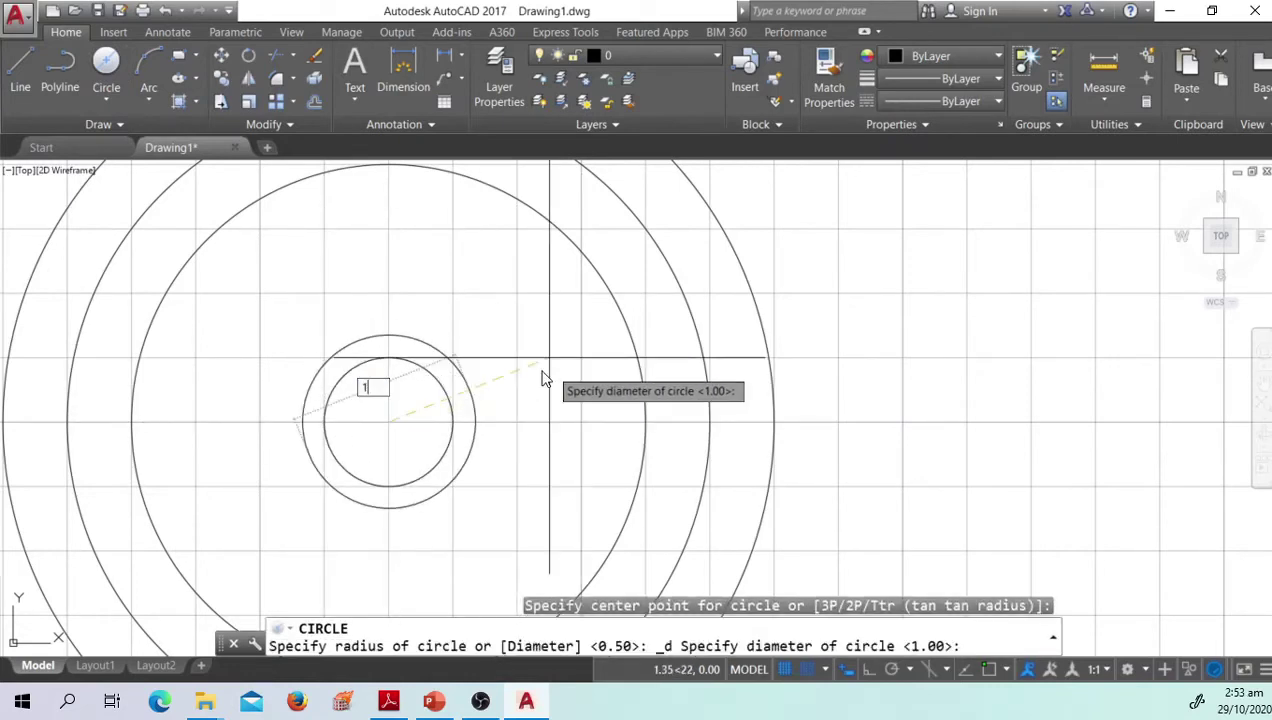
text(.5)
key(Return)
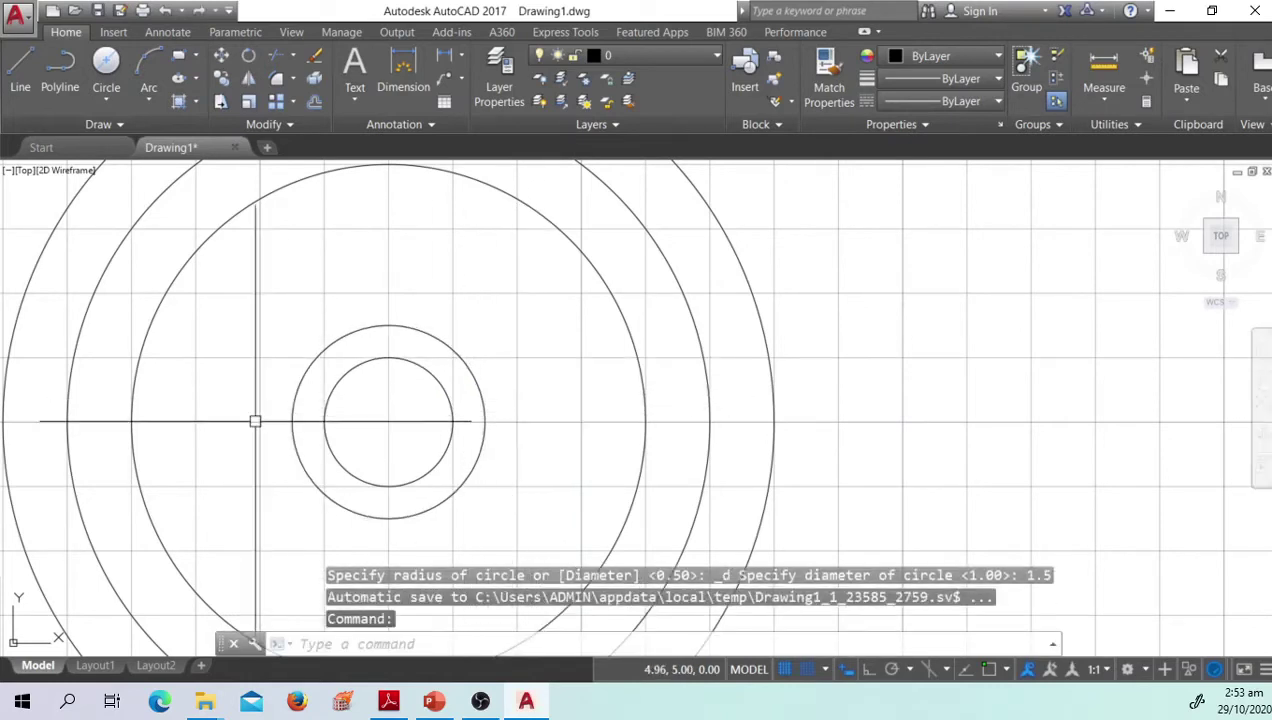
Step: Draw another concentric circle by center and diameter, centred at 6,5 with a diameter of 2
click(109, 100)
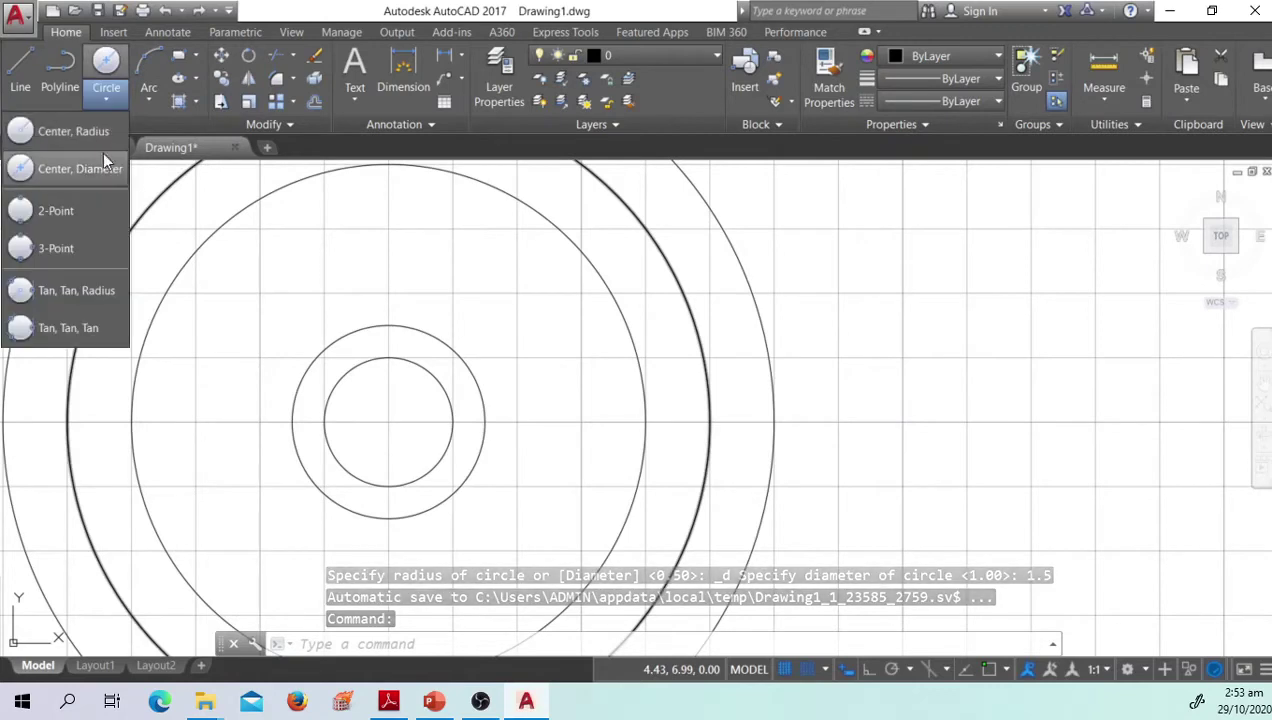
click(80, 163)
click(389, 421)
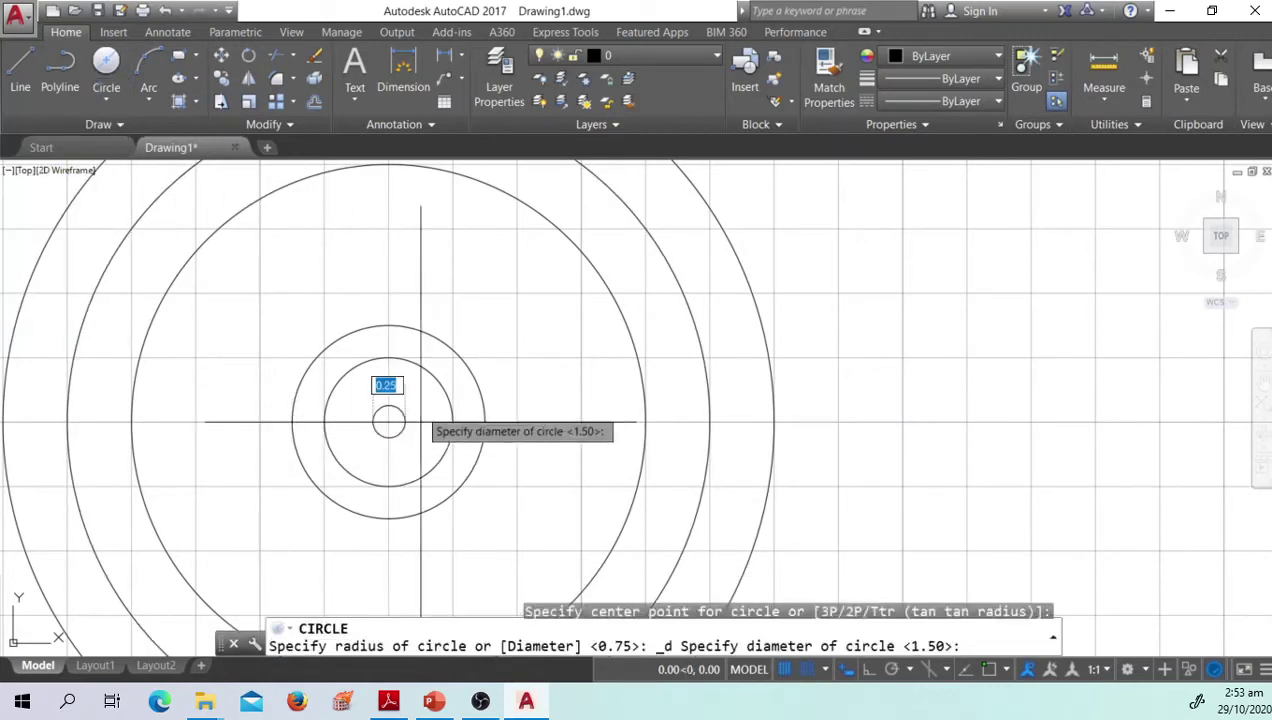
text(2)
key(Return)
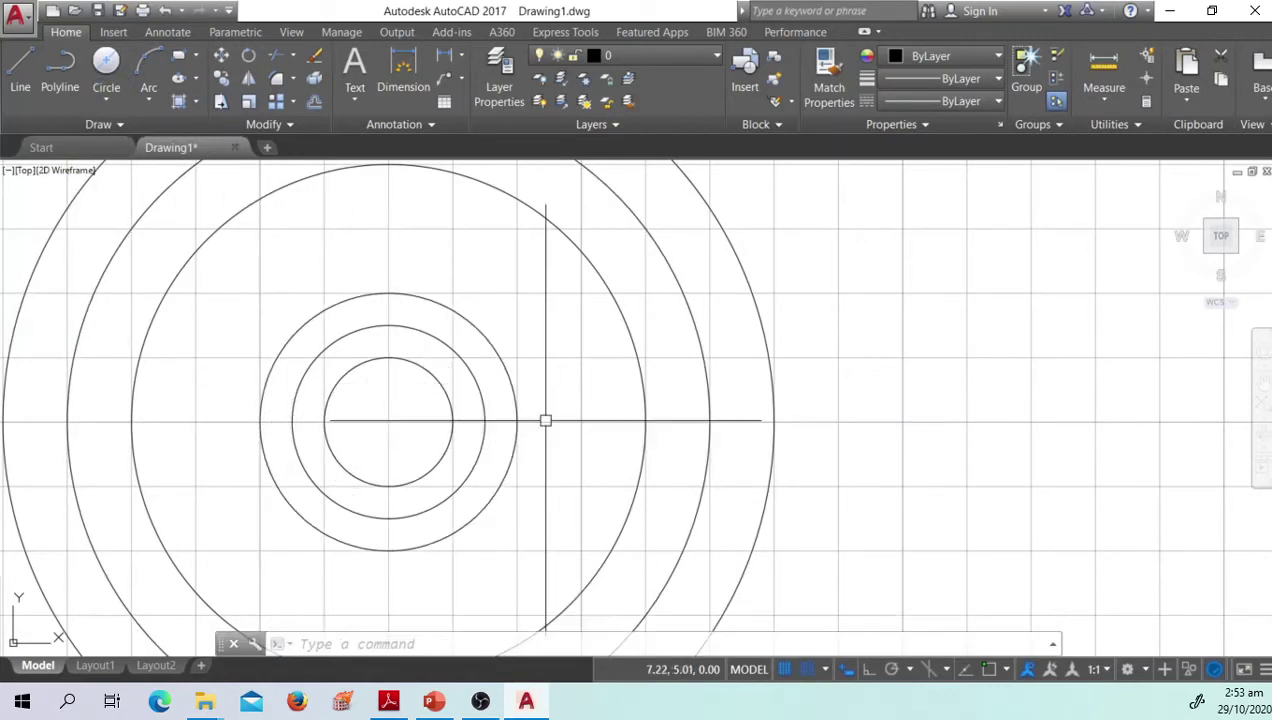
scroll(330, 420, down, 5)
scroll(292, 389, up, 5)
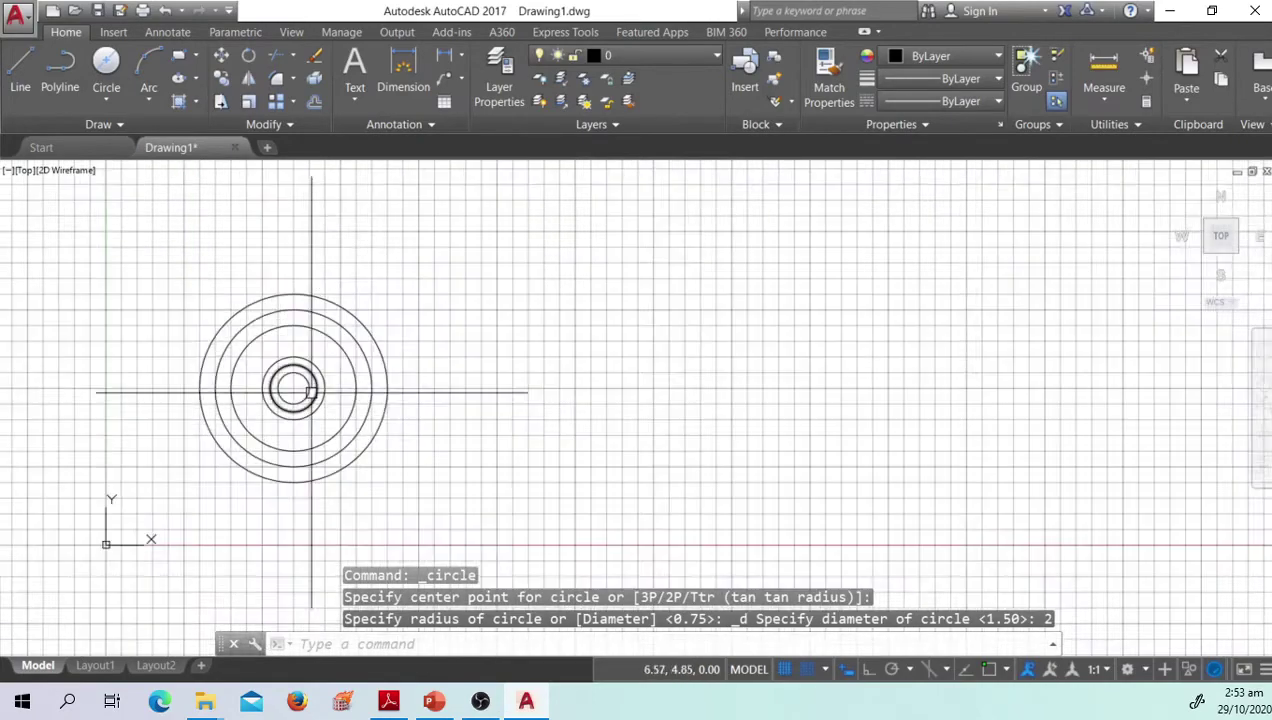
middle_drag(262, 420, 314, 480)
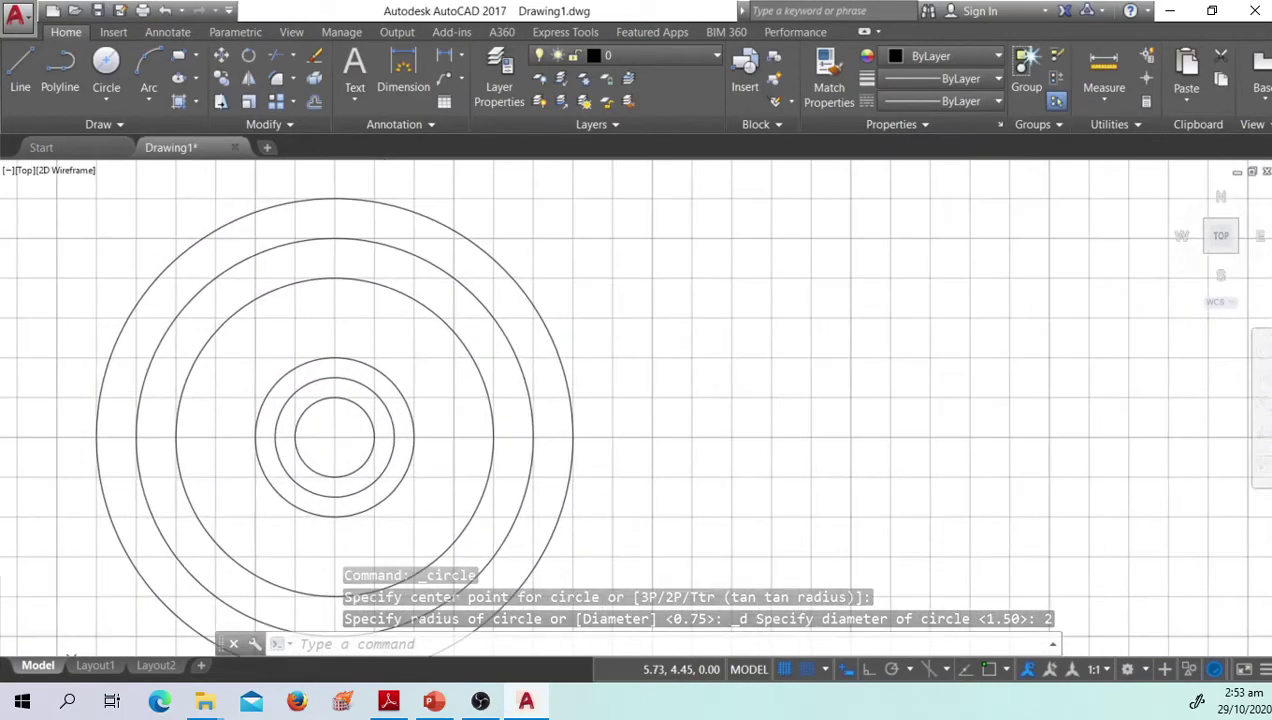
scroll(420, 434, down, 4)
scroll(335, 434, up, 4)
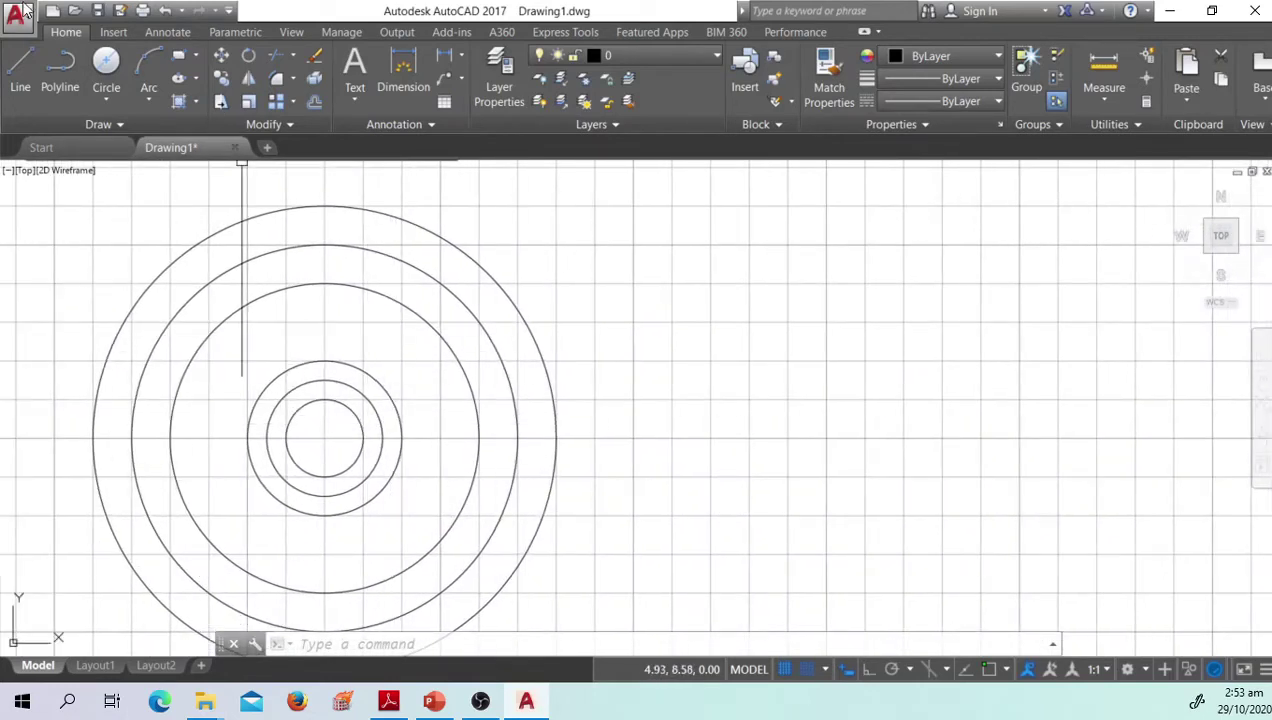
middle_drag(372, 440, 455, 423)
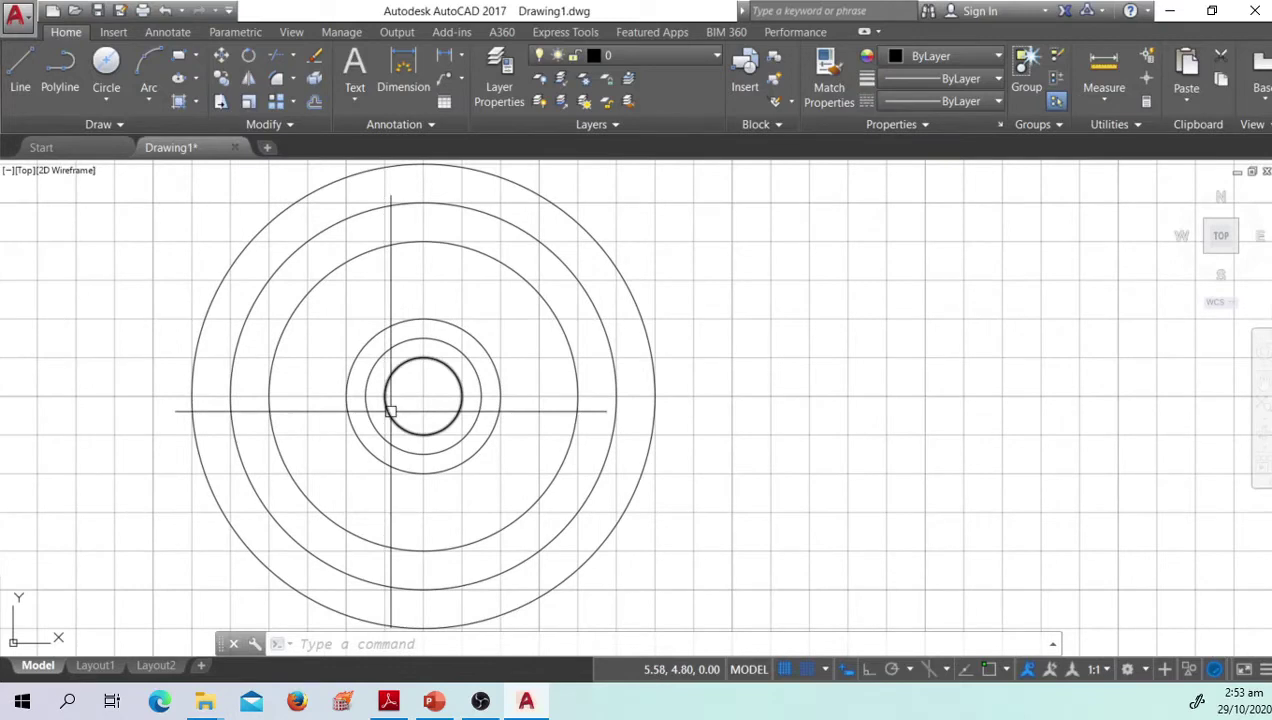
text(c)
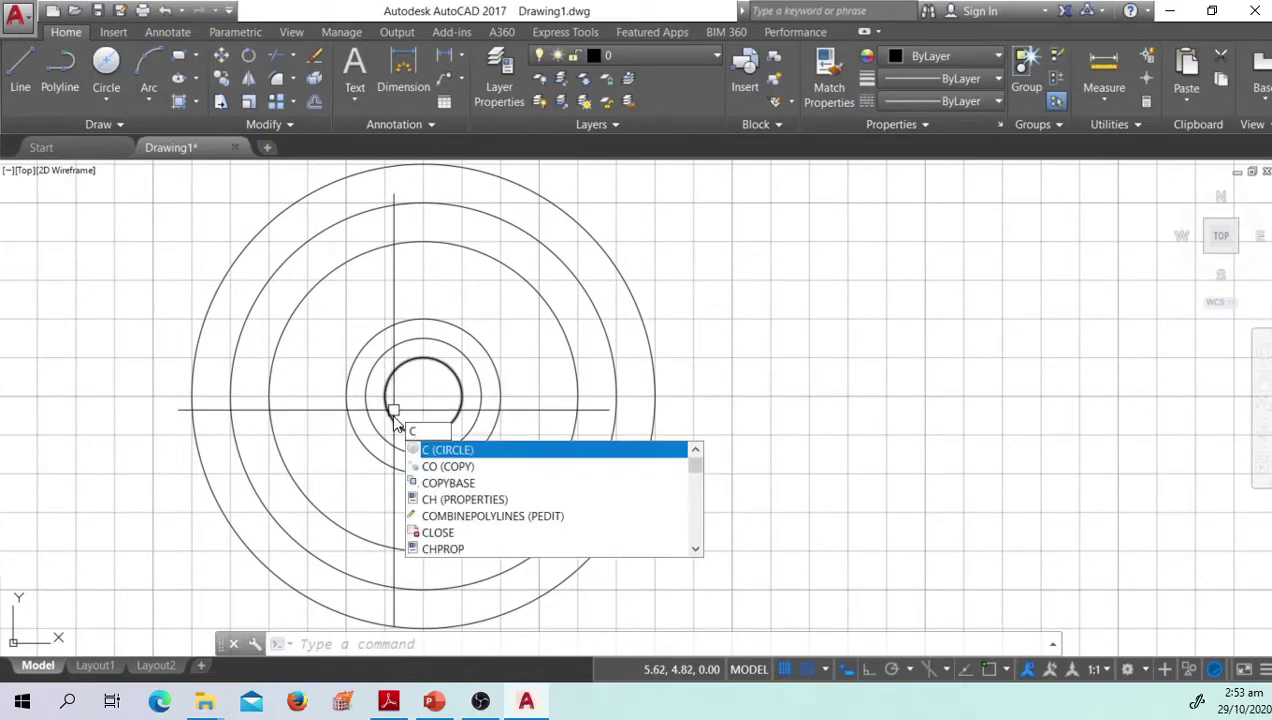
key(Return)
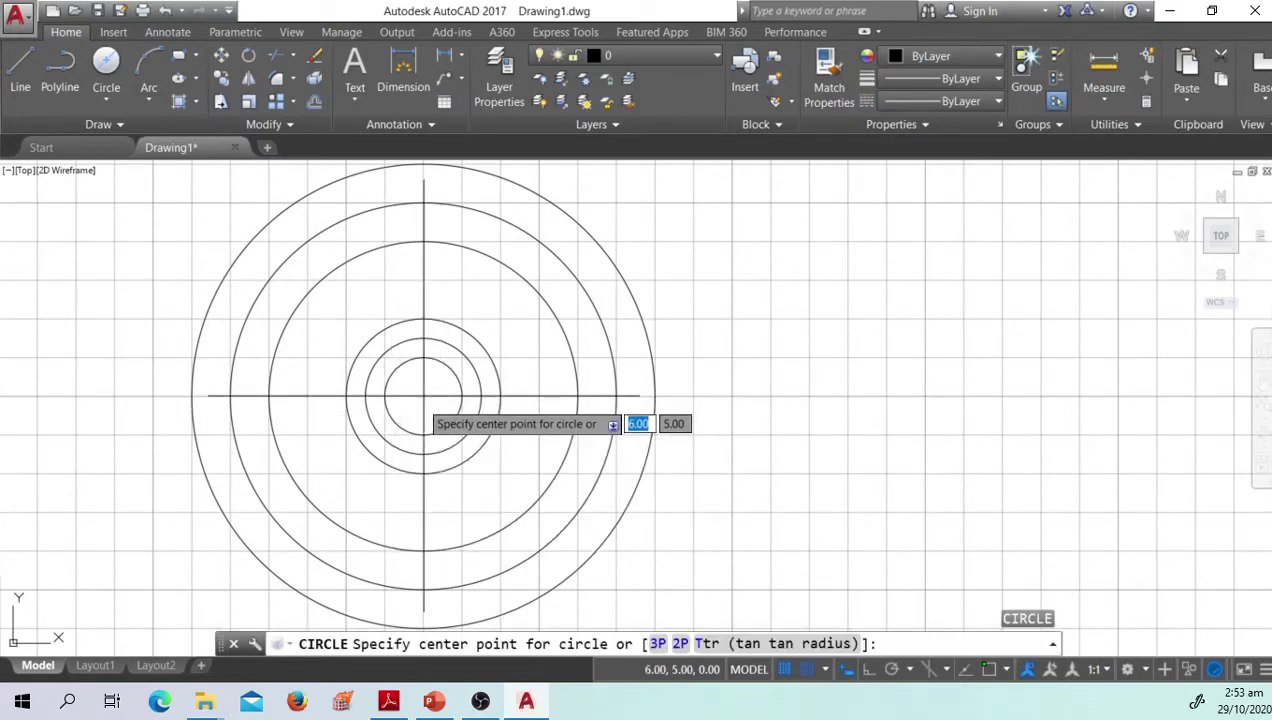
click(423, 396)
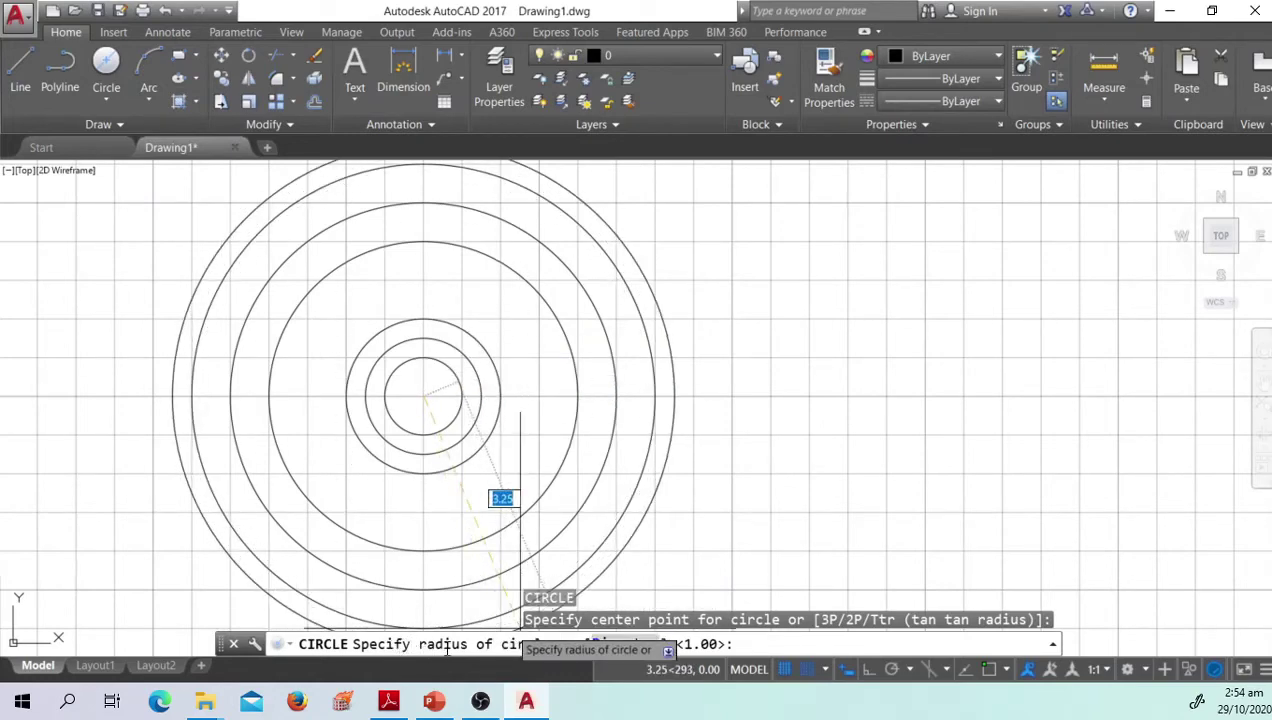
scroll(488, 345, down, 5)
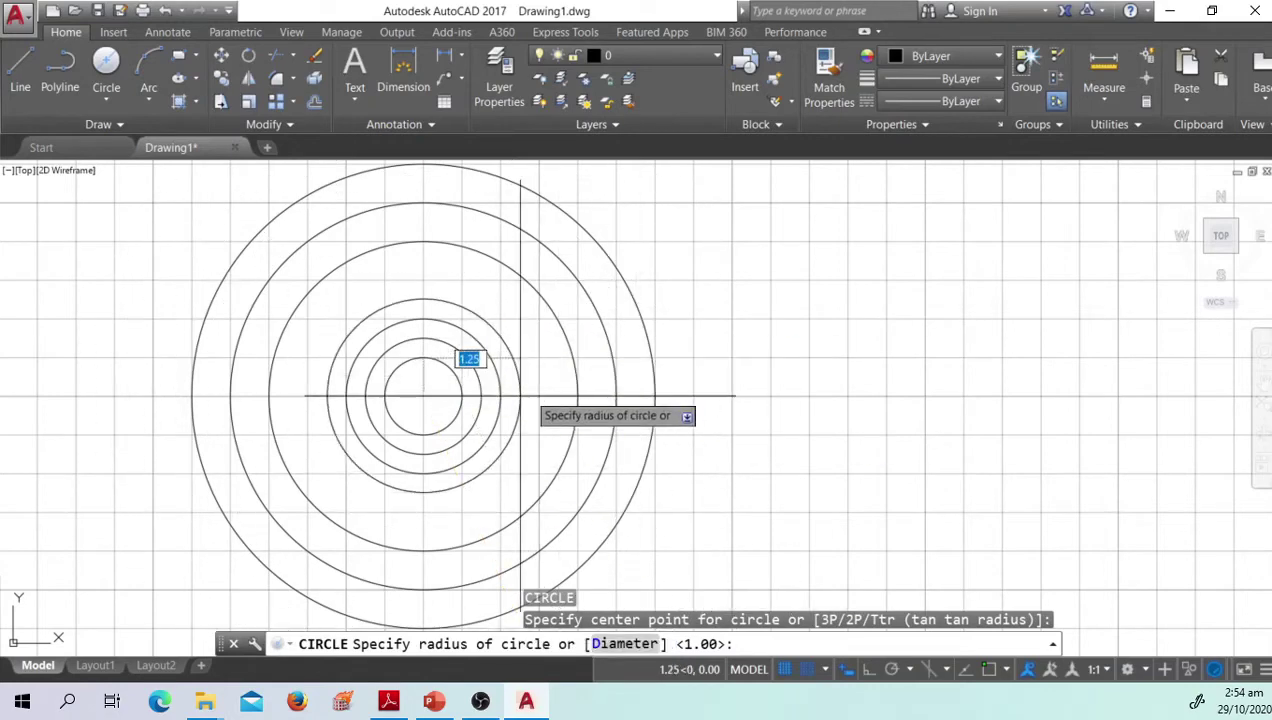
mouse_move(541, 417)
middle_down()
mouse_move(551, 426)
mouse_move(514, 426)
middle_up()
key(Escape)
key(Escape)
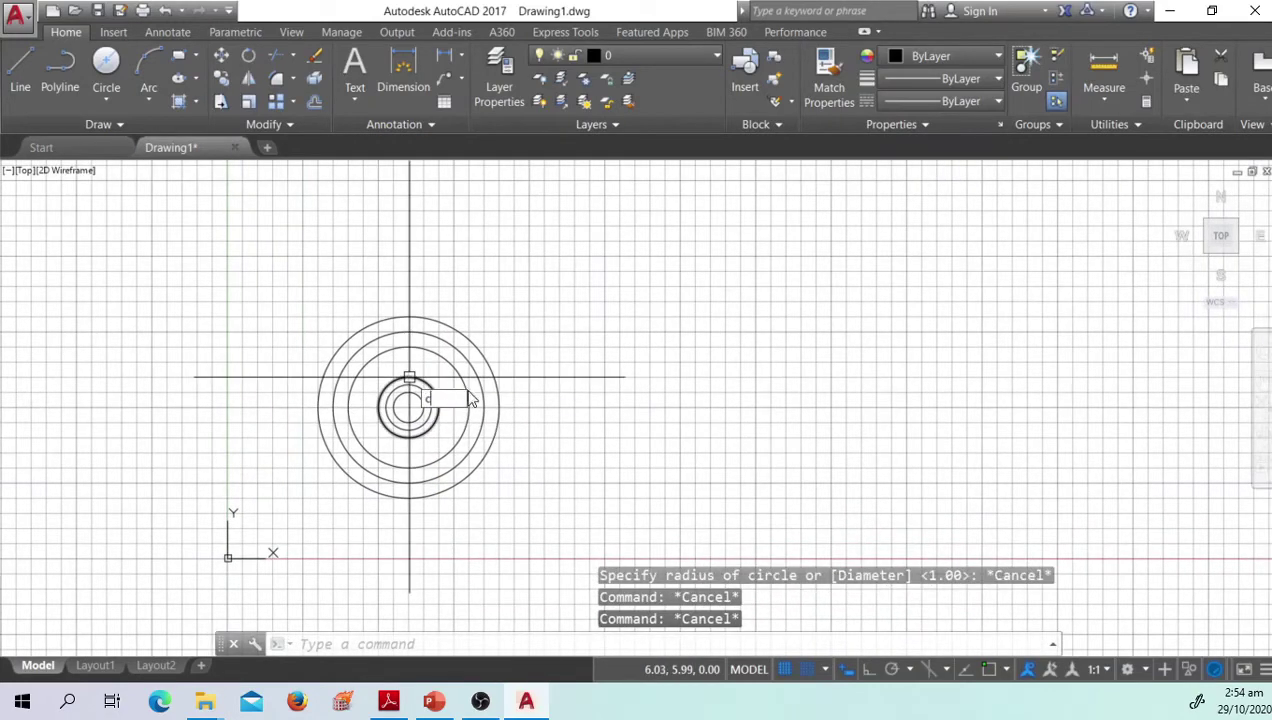
Step: Draw a separate circle beside the concentric set, centred at 15,5 with a radius of 4
key(space)
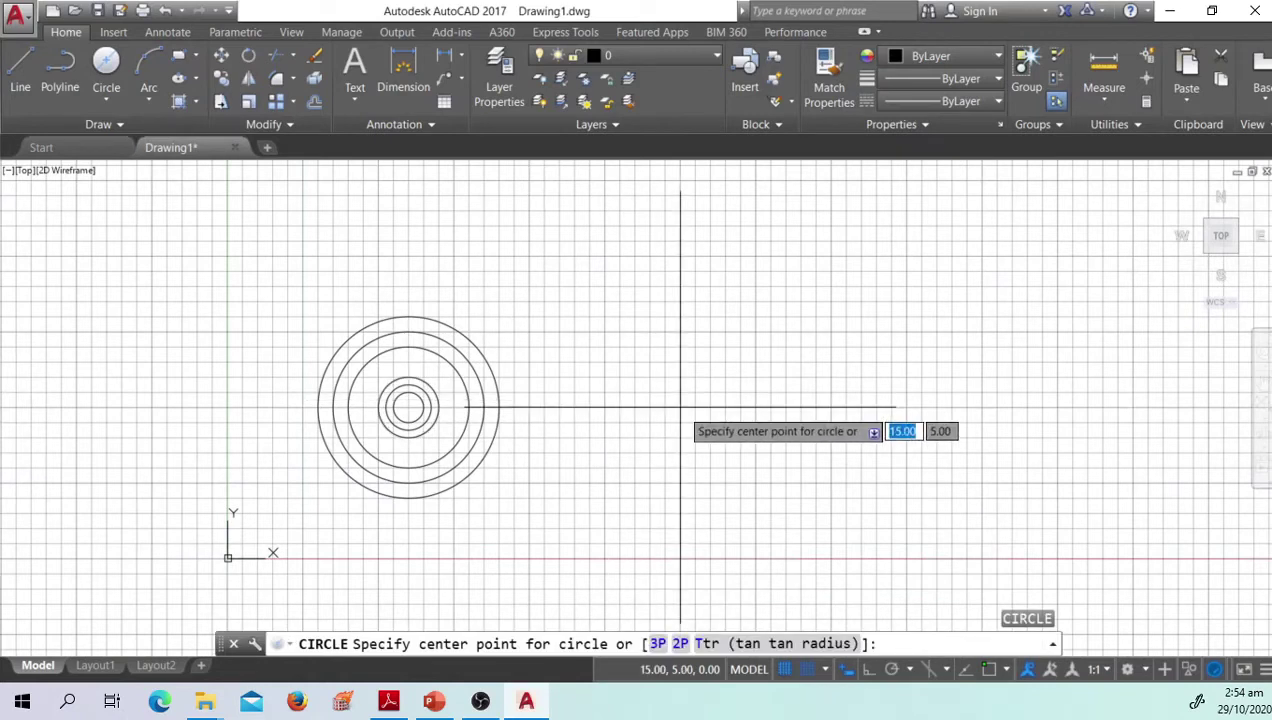
click(680, 407)
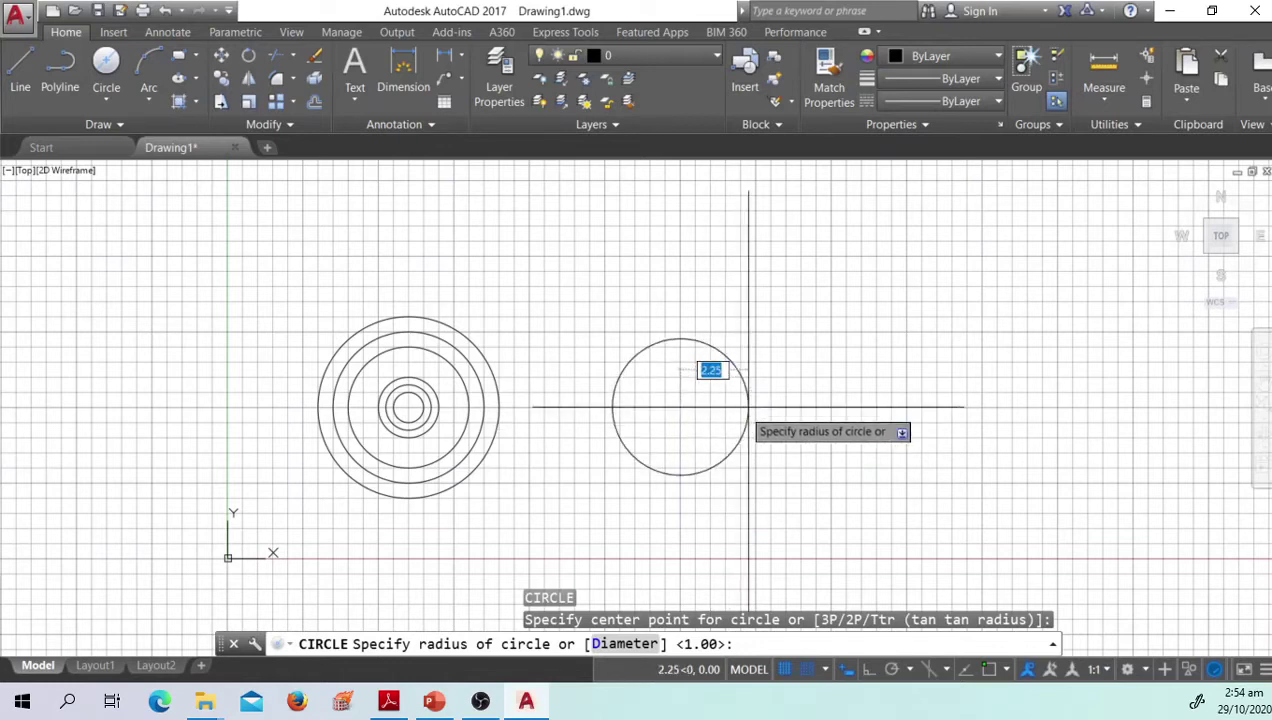
text(4)
key(Return)
Step: Draw a circle concentric with the radius 4 circle, centred at 15,5, using the Diameter option with a value of 3
scroll(743, 434, down, 1)
scroll(690, 423, up, 3)
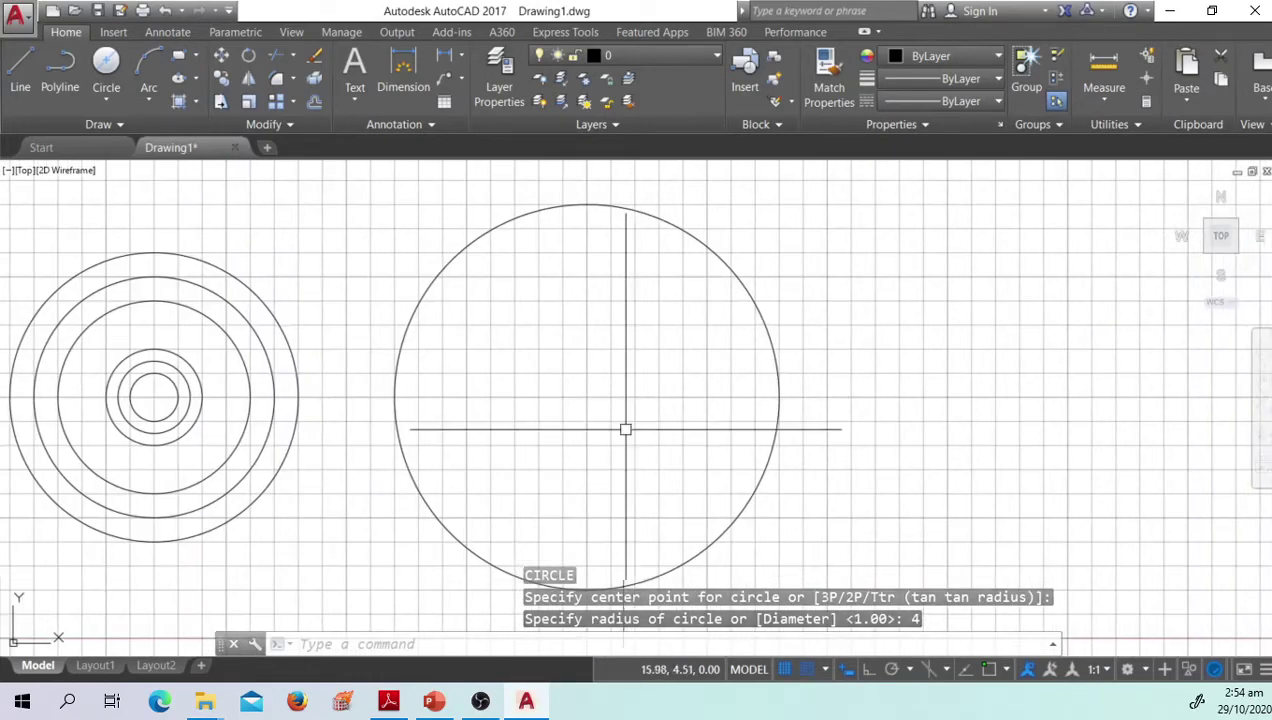
text(c)
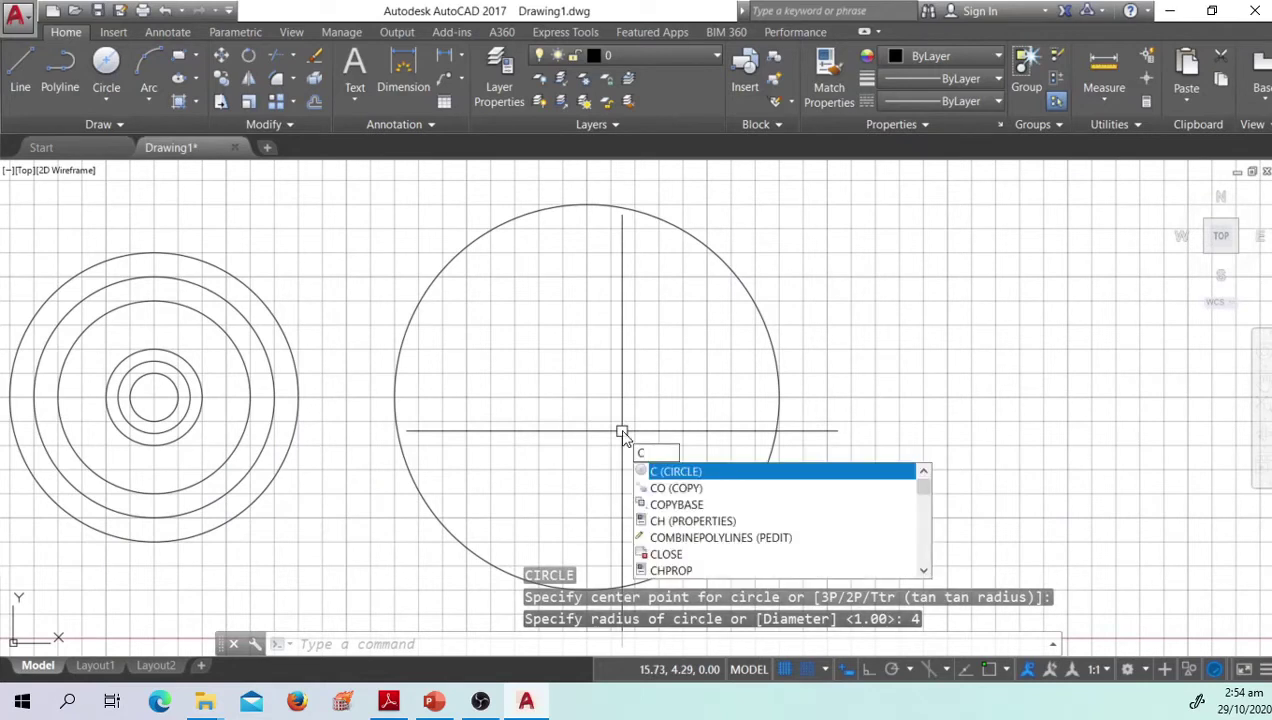
key(Return)
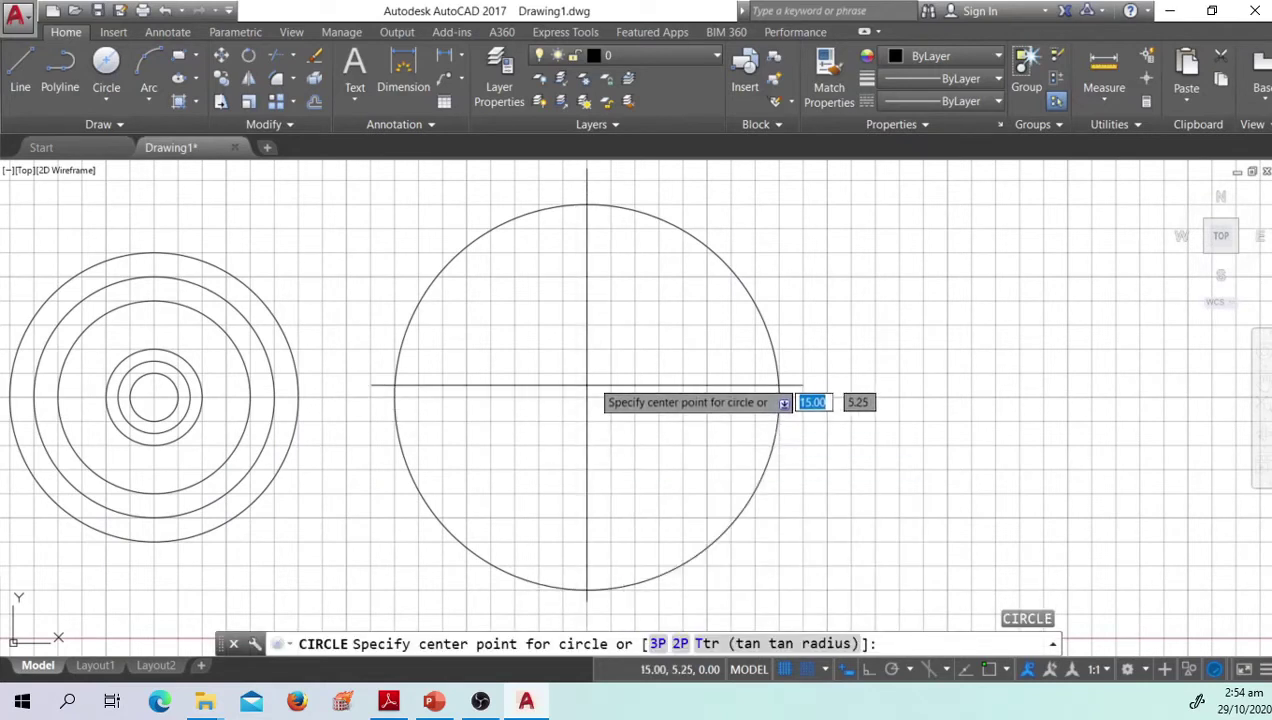
click(587, 398)
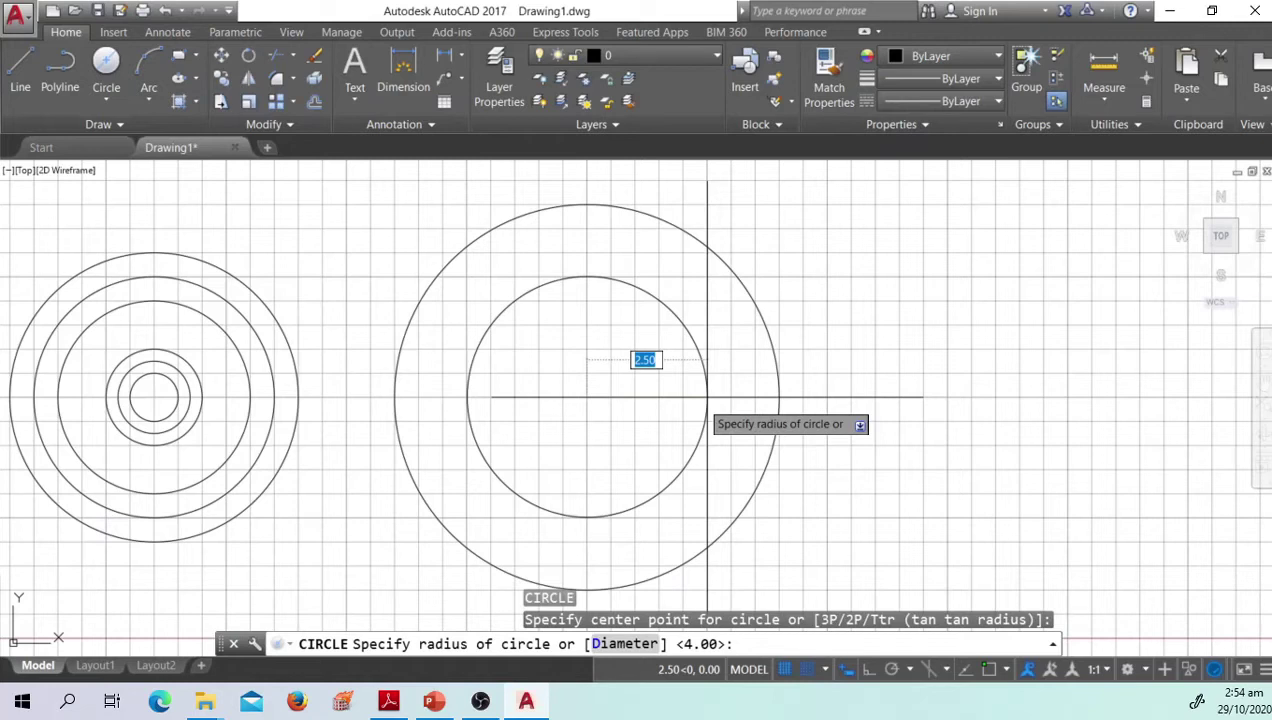
text(d)
key(Return)
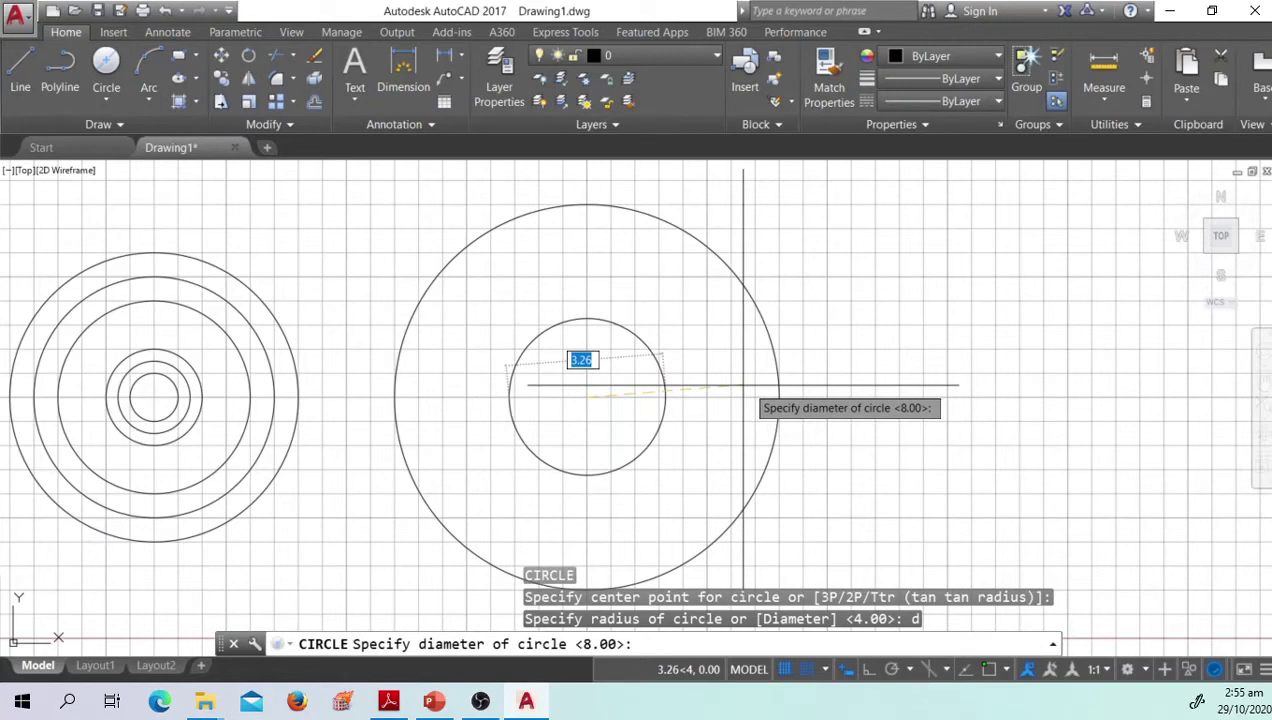
text(3)
key(Return)
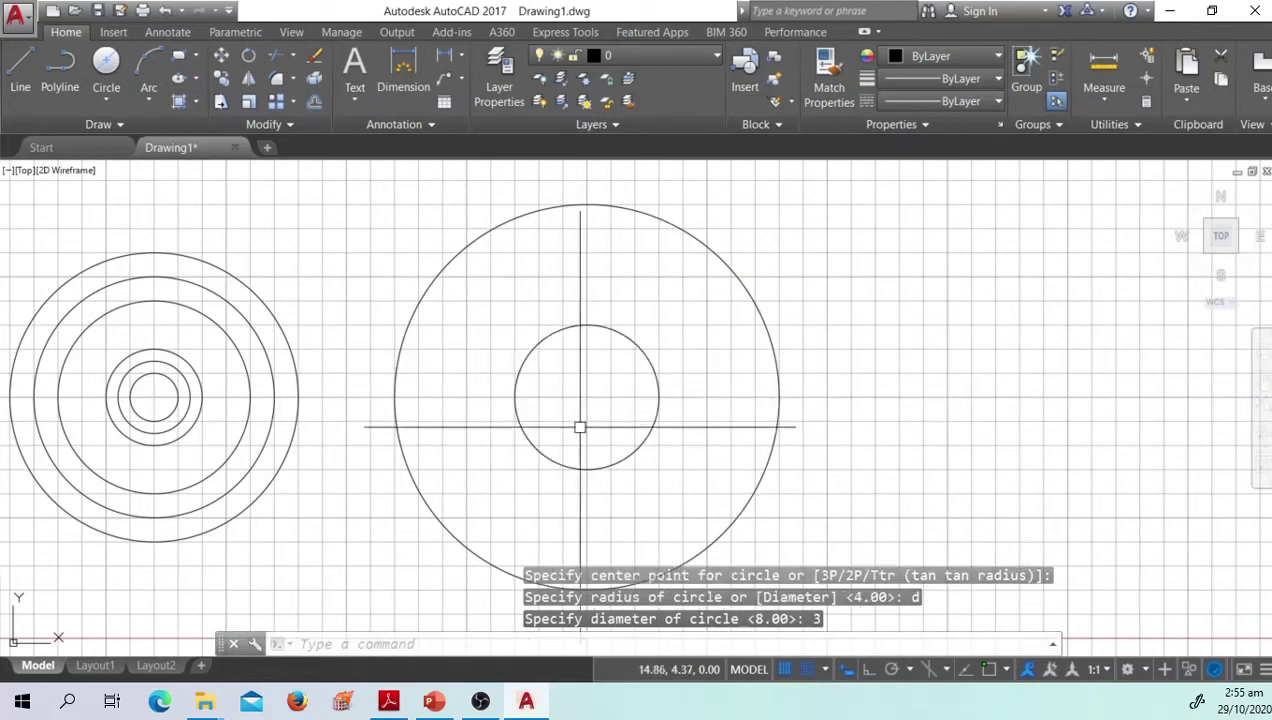
scroll(595, 395, down, 6)
scroll(532, 389, up, 4)
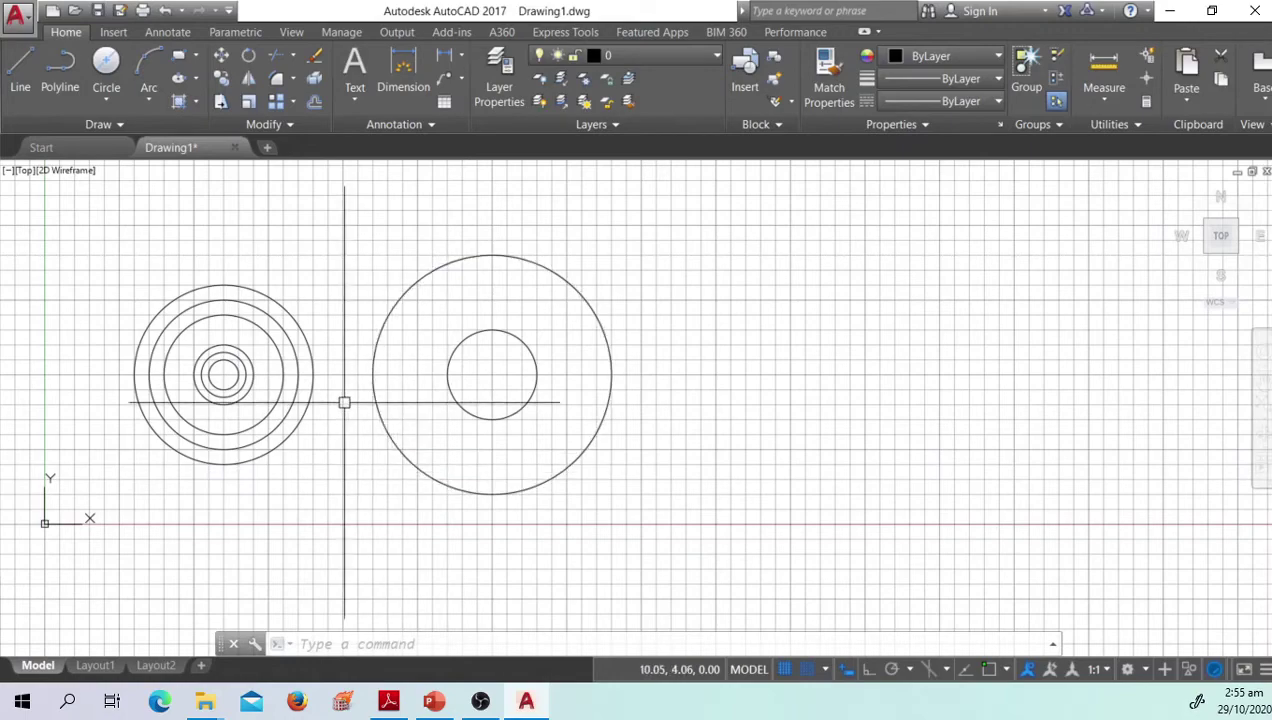
scroll(346, 403, down, 3)
scroll(400, 439, up, 4)
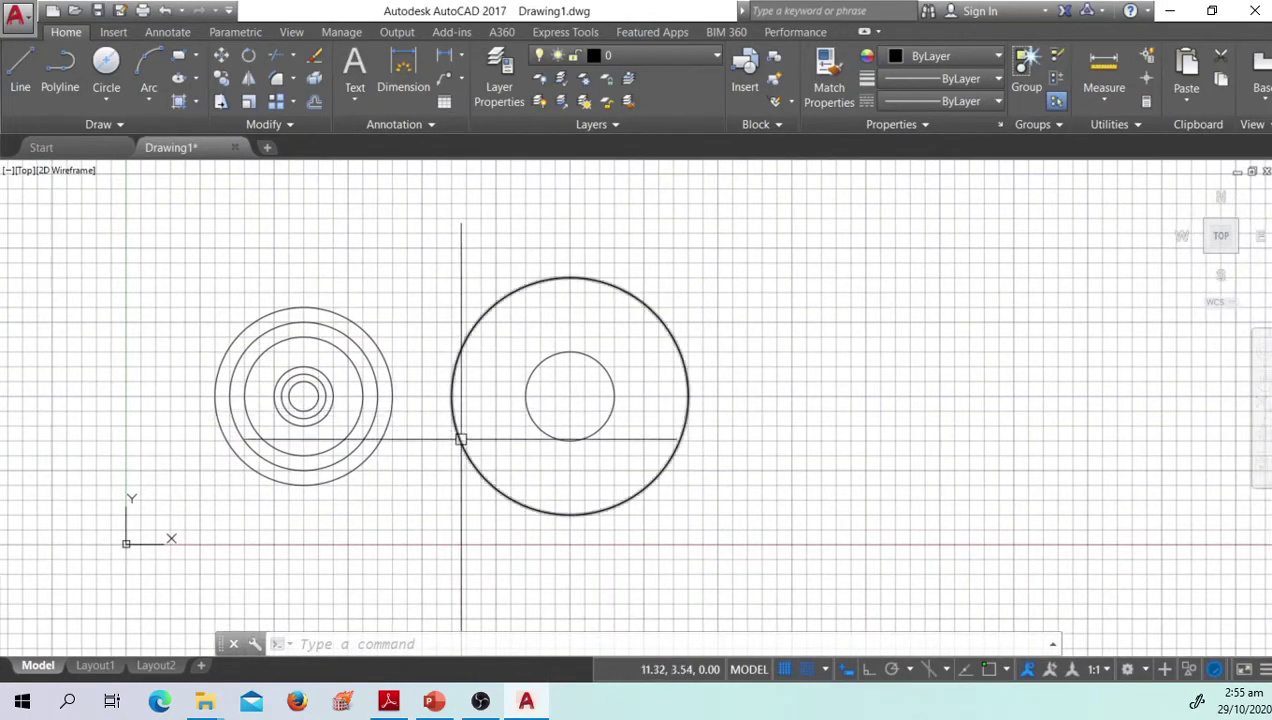
scroll(460, 440, down, 4)
scroll(528, 410, up, 4)
middle_drag(486, 432, 640, 498)
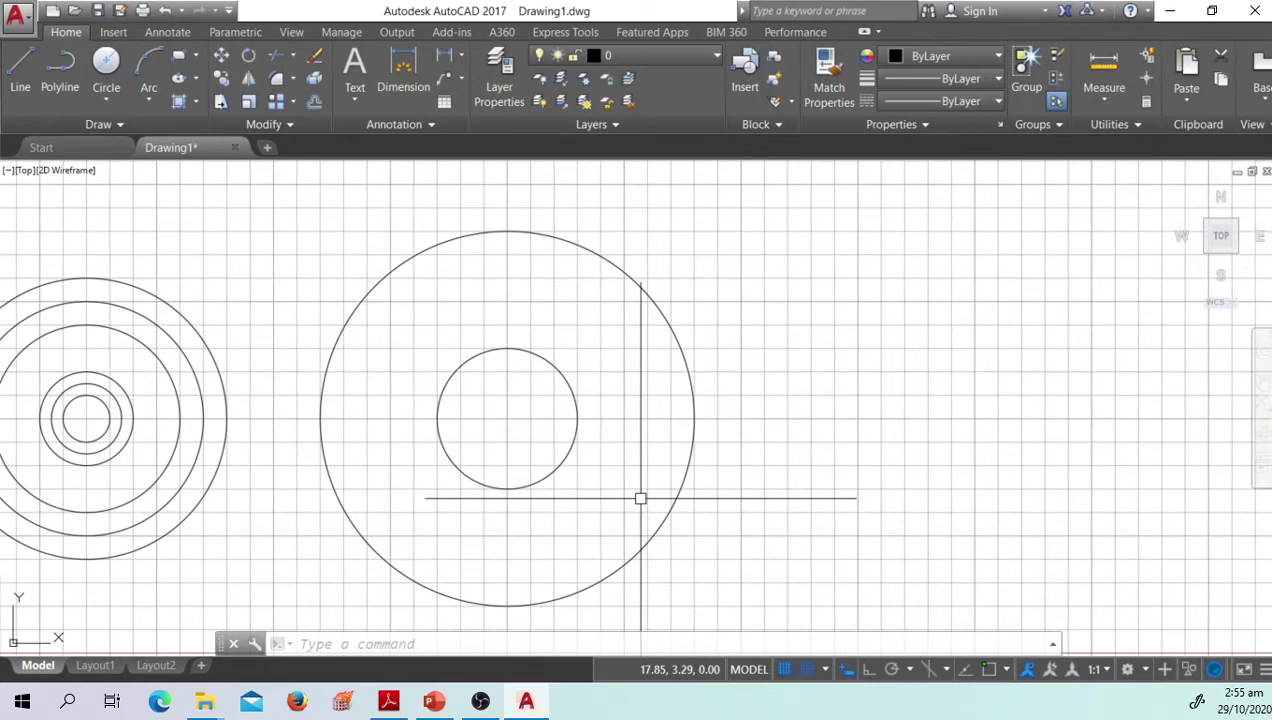
scroll(640, 498, down, 4)
middle_drag(721, 513, 593, 461)
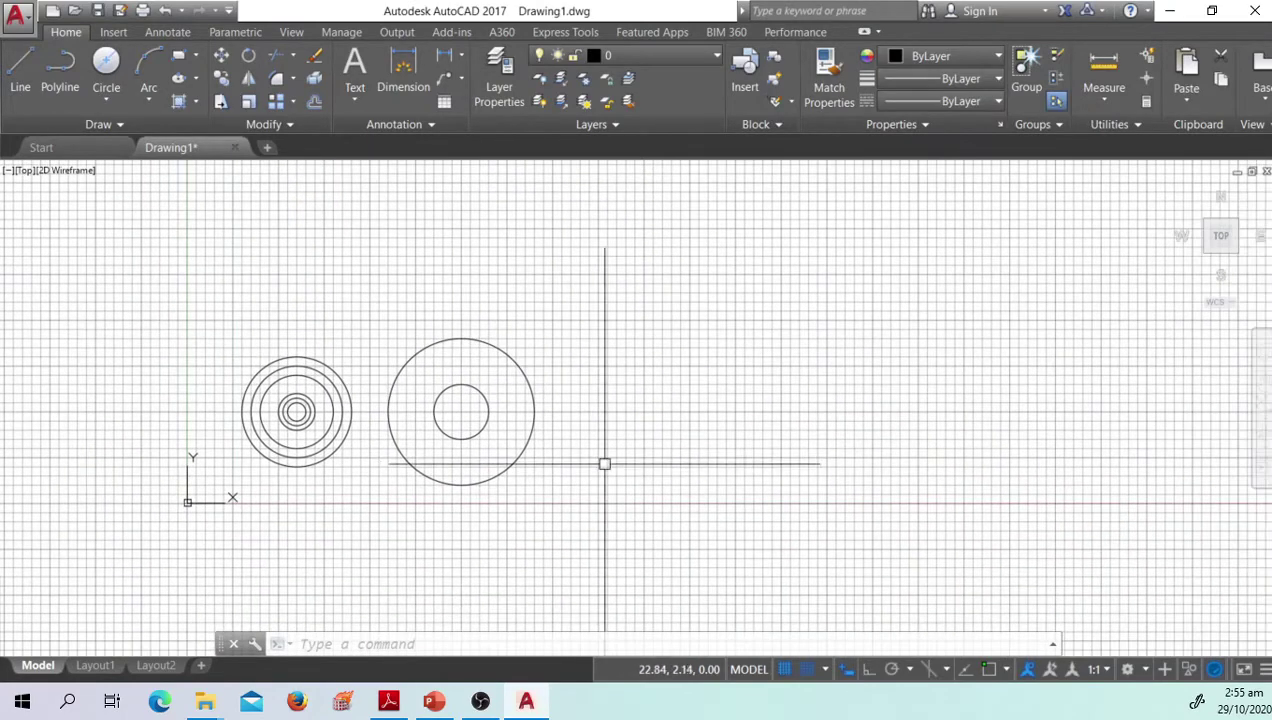
scroll(594, 461, down, 3)
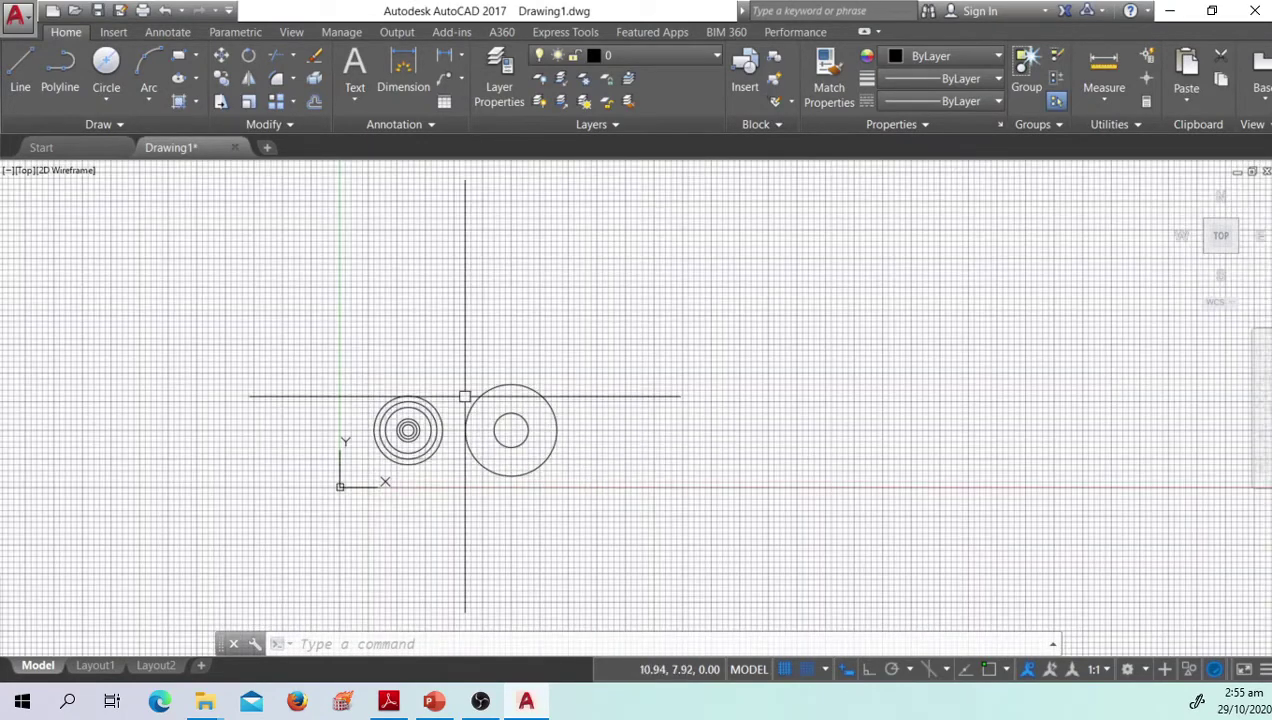
scroll(545, 440, up, 5)
scroll(528, 446, down, 5)
middle_drag(528, 443, 514, 460)
scroll(445, 456, up, 5)
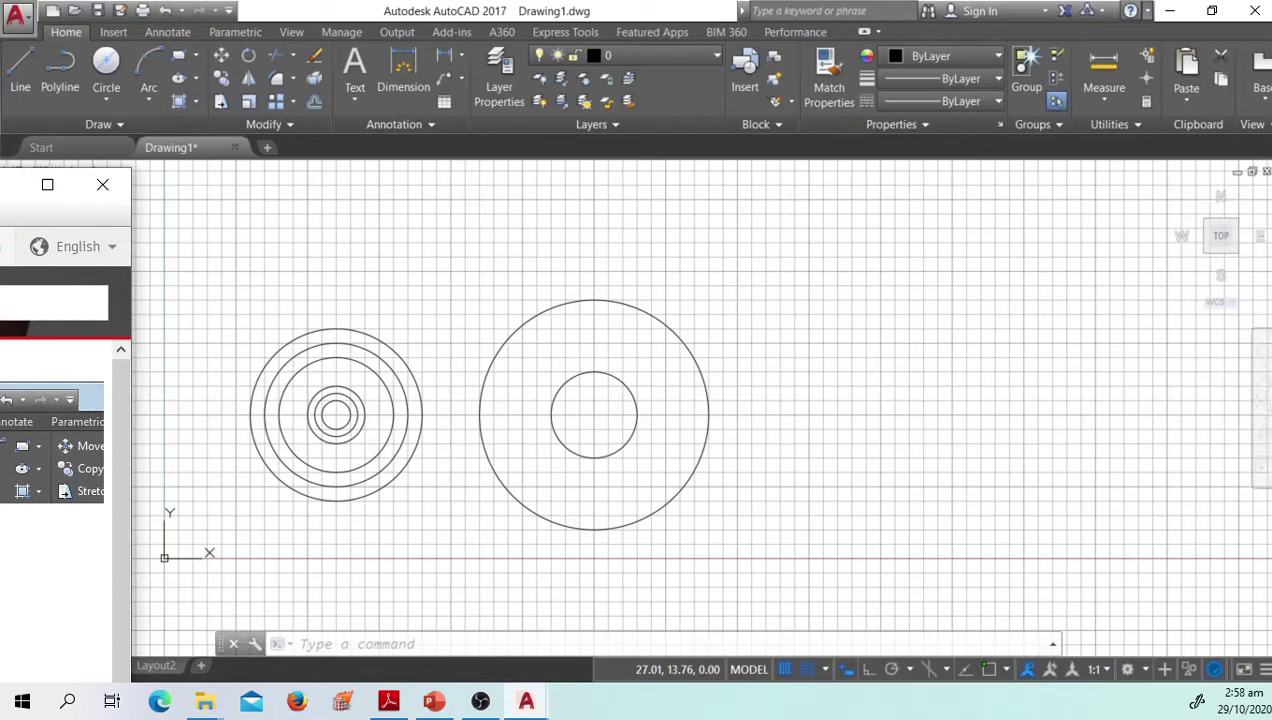
Step: Move the Help window fully into view over the drawing
drag(30, 184, 398, 52)
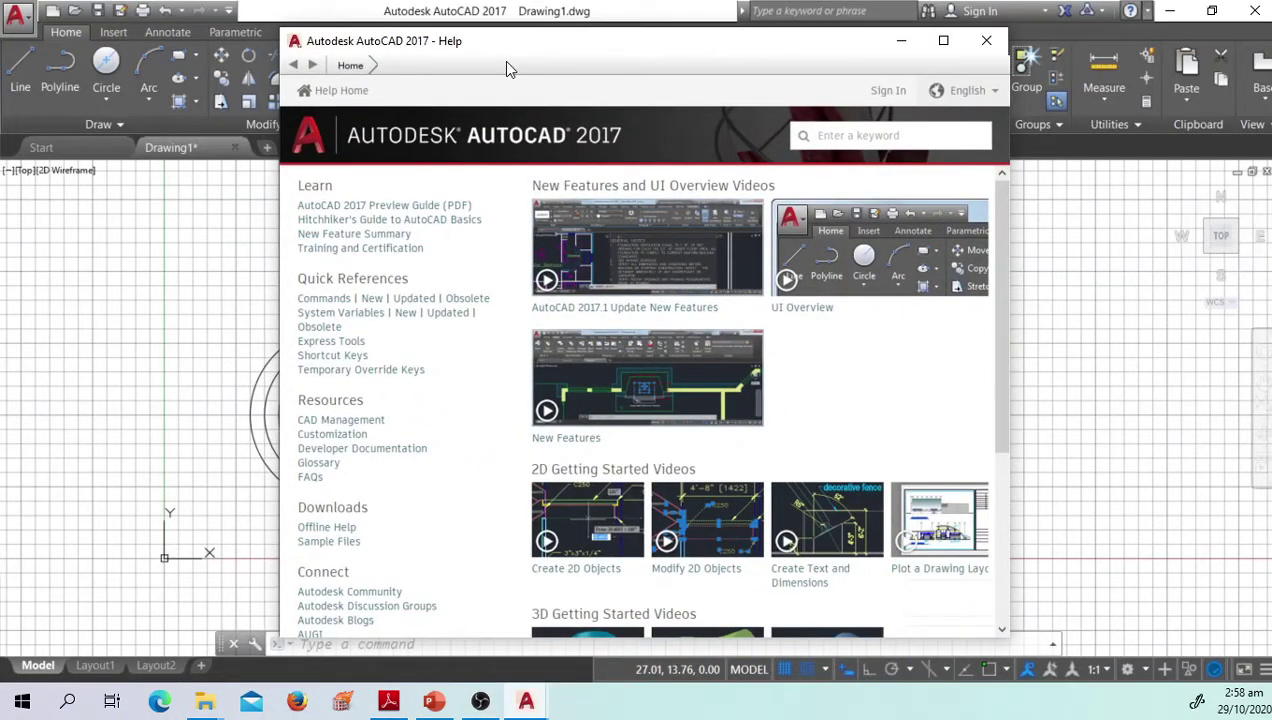
Step: Close and reopen the Help window, and search the documentation for "circle"
mouse_move(703, 52)
mouse_down()
mouse_move(681, 61)
mouse_move(699, 58)
mouse_up()
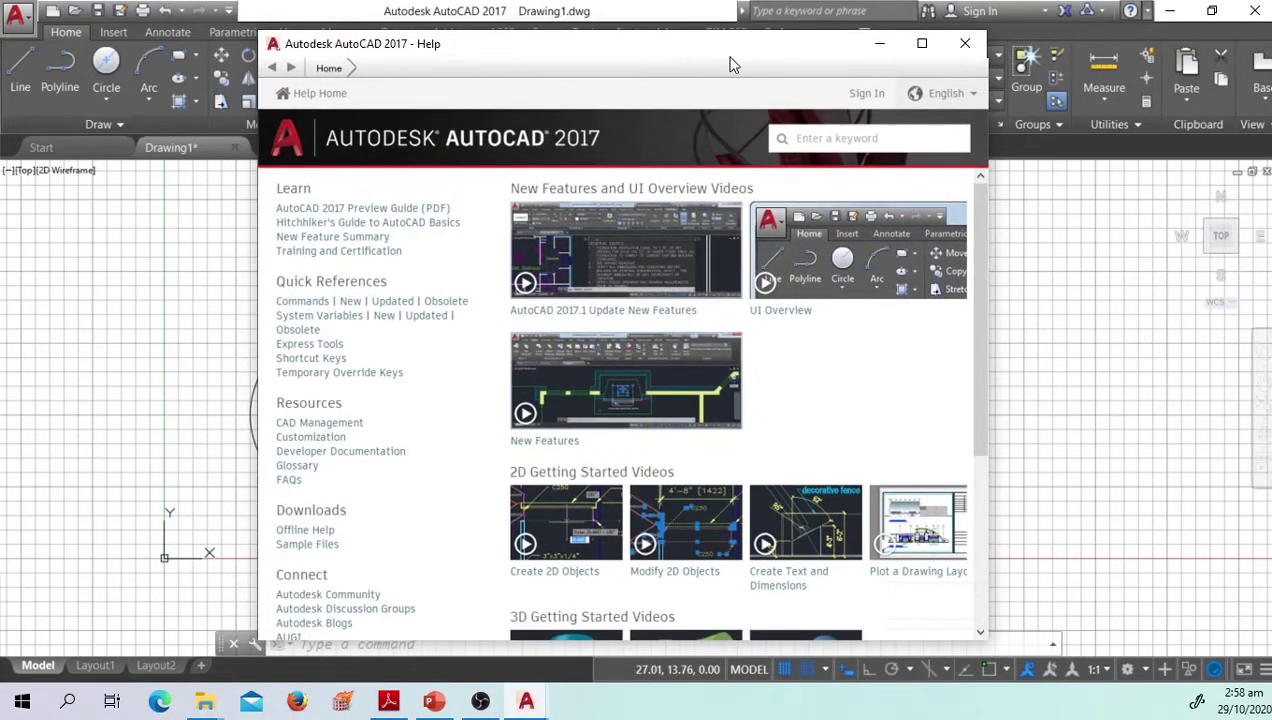
click(965, 43)
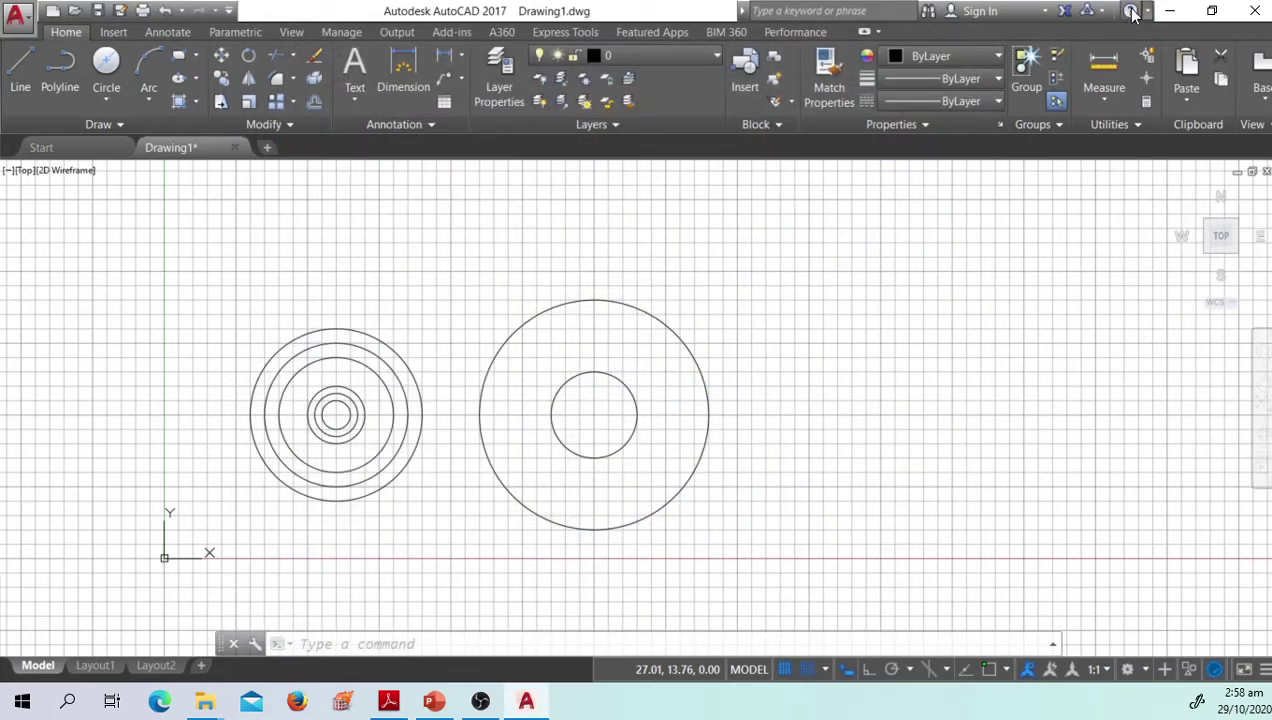
click(1131, 11)
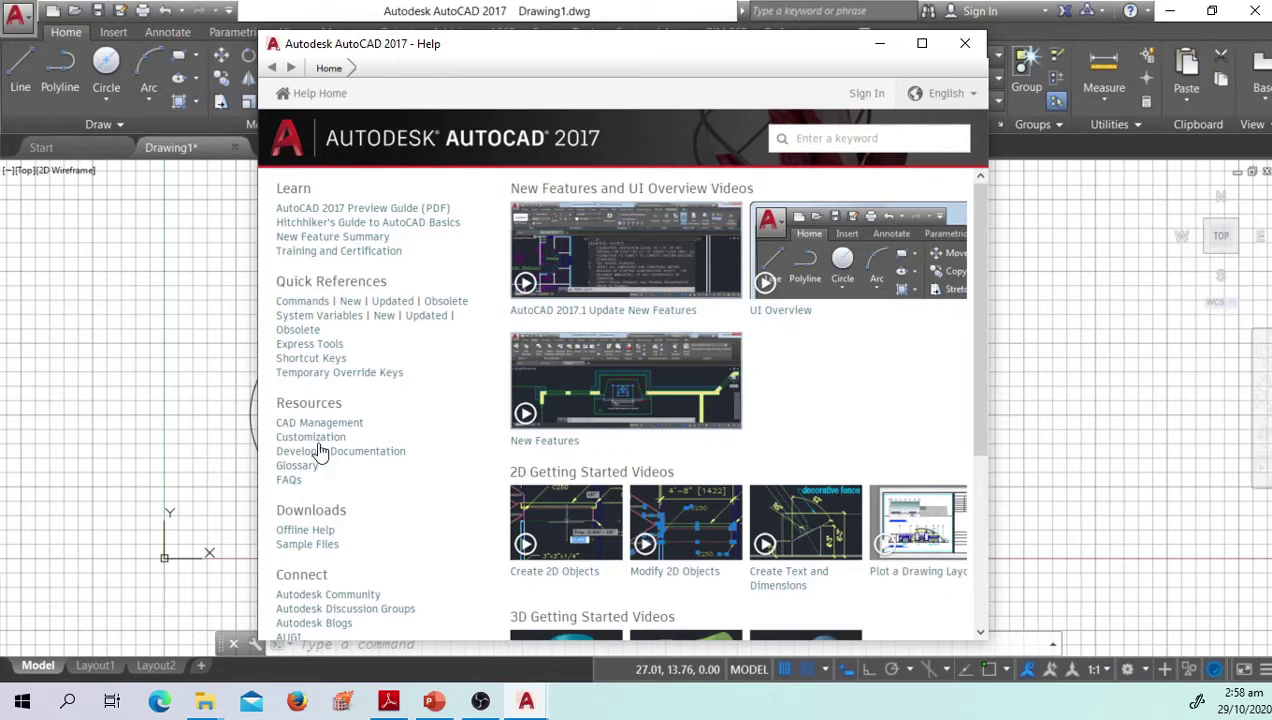
click(818, 137)
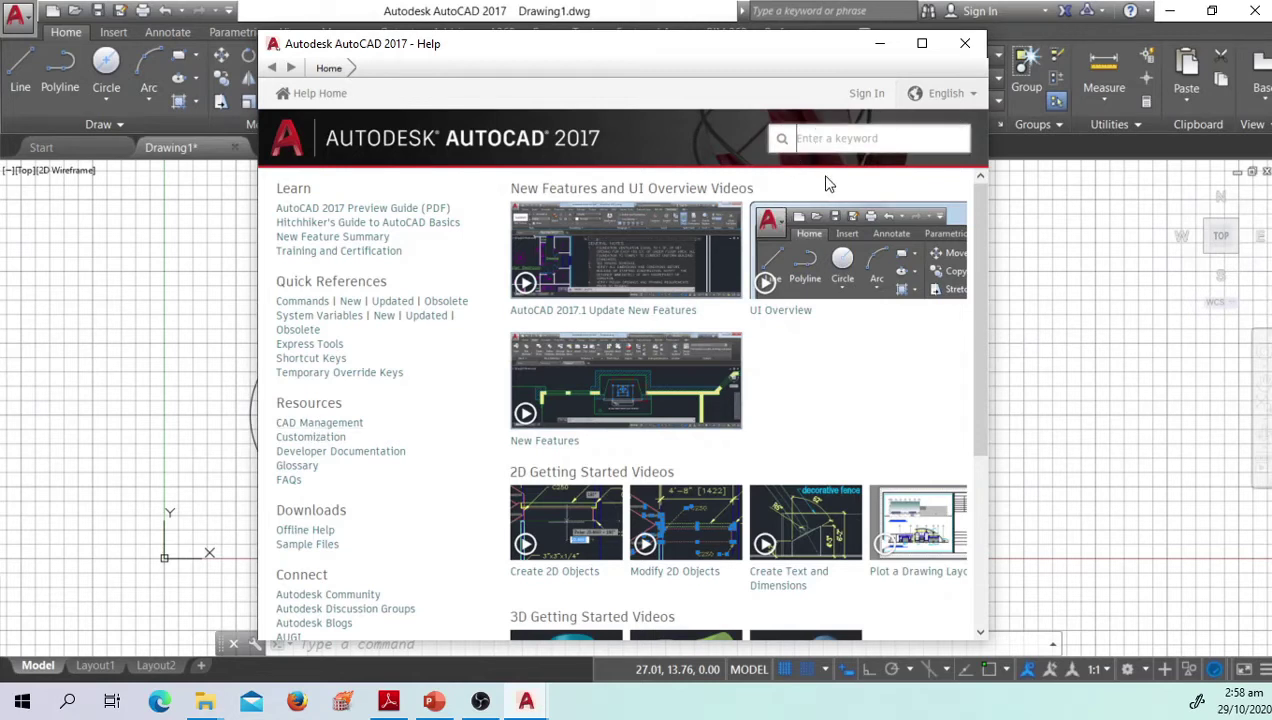
text(circle)
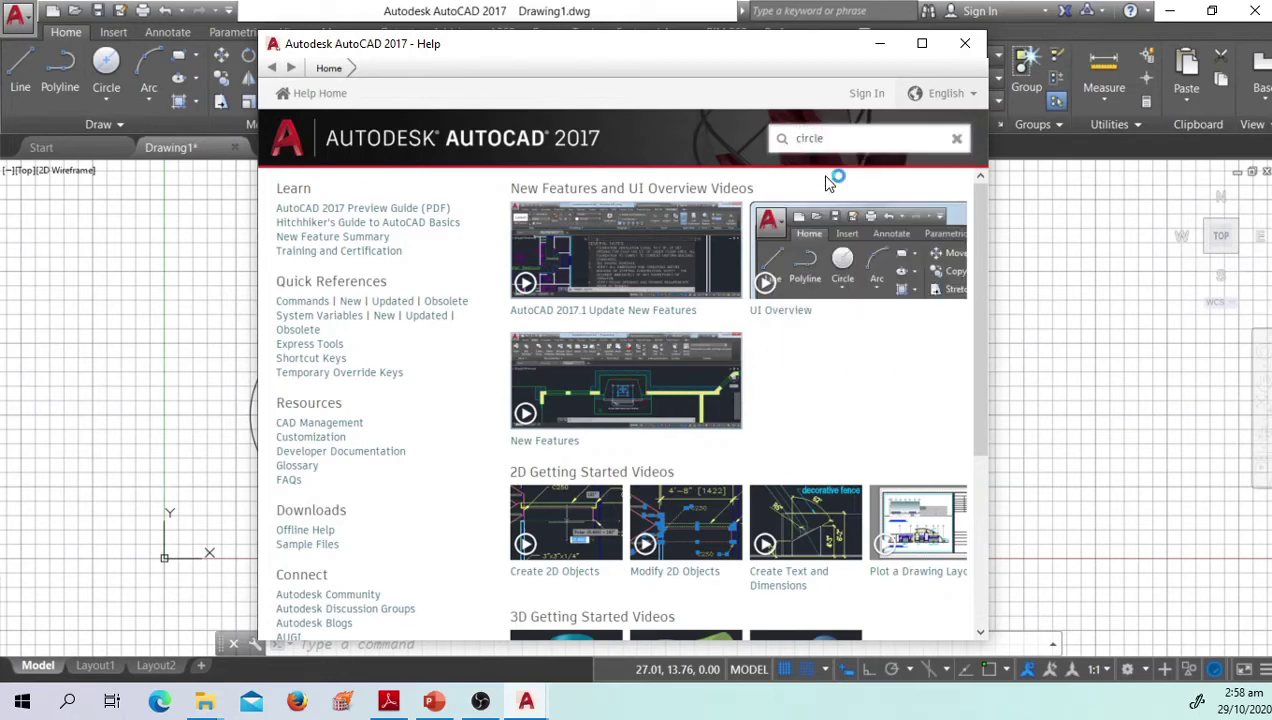
key(Return)
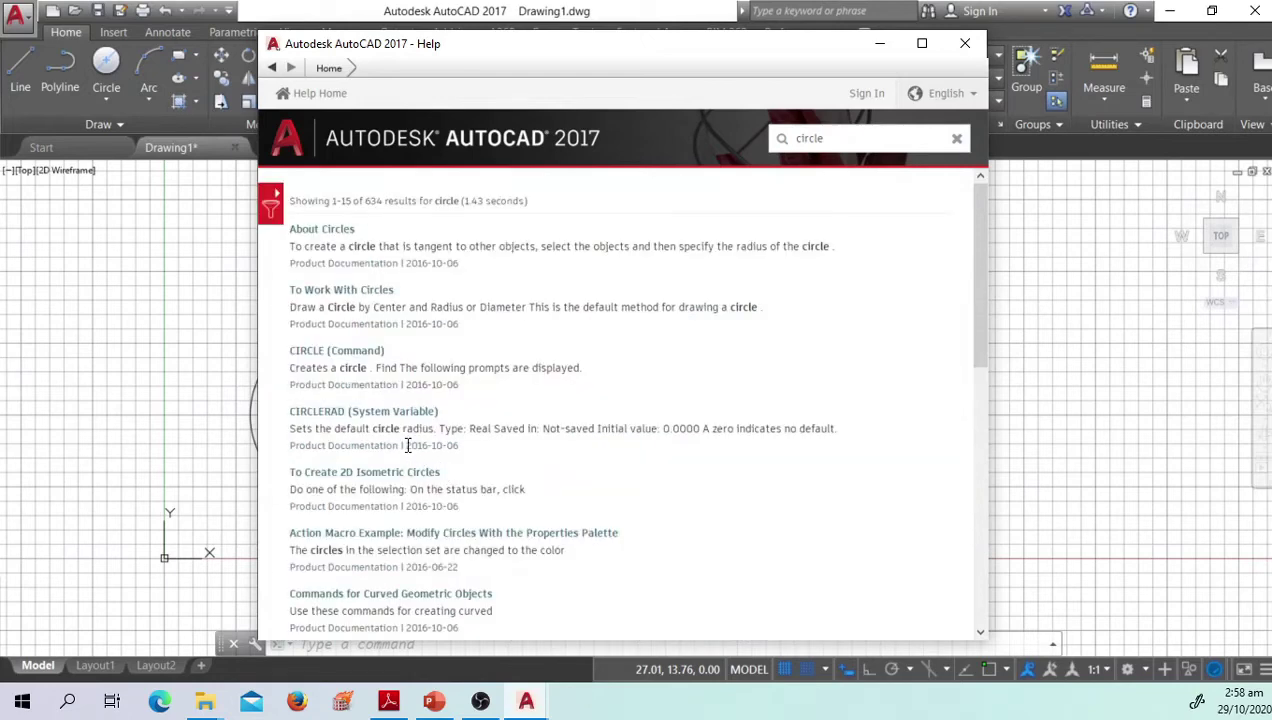
Step: Look through the Help search results for circle-related commands and topics, and close the Help window
scroll(406, 448, down, 3)
scroll(408, 453, down, 3)
scroll(410, 452, down, 4)
scroll(455, 455, up, 9)
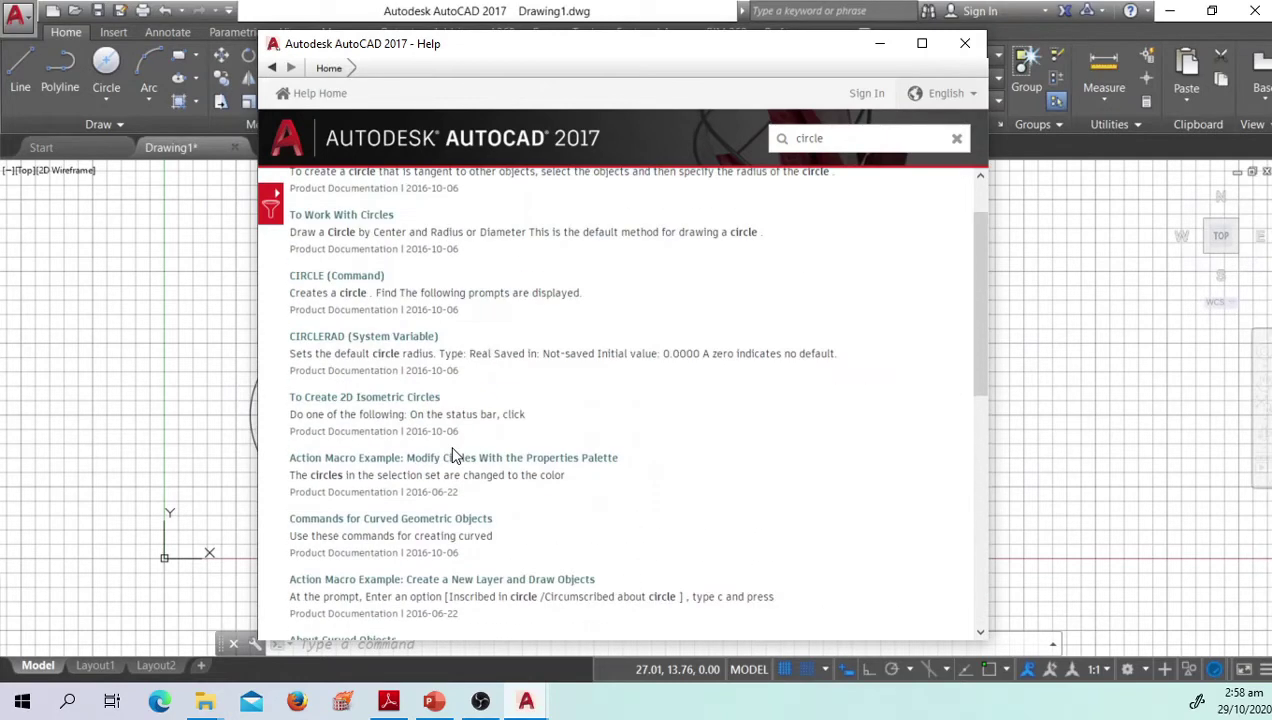
scroll(455, 452, up, 2)
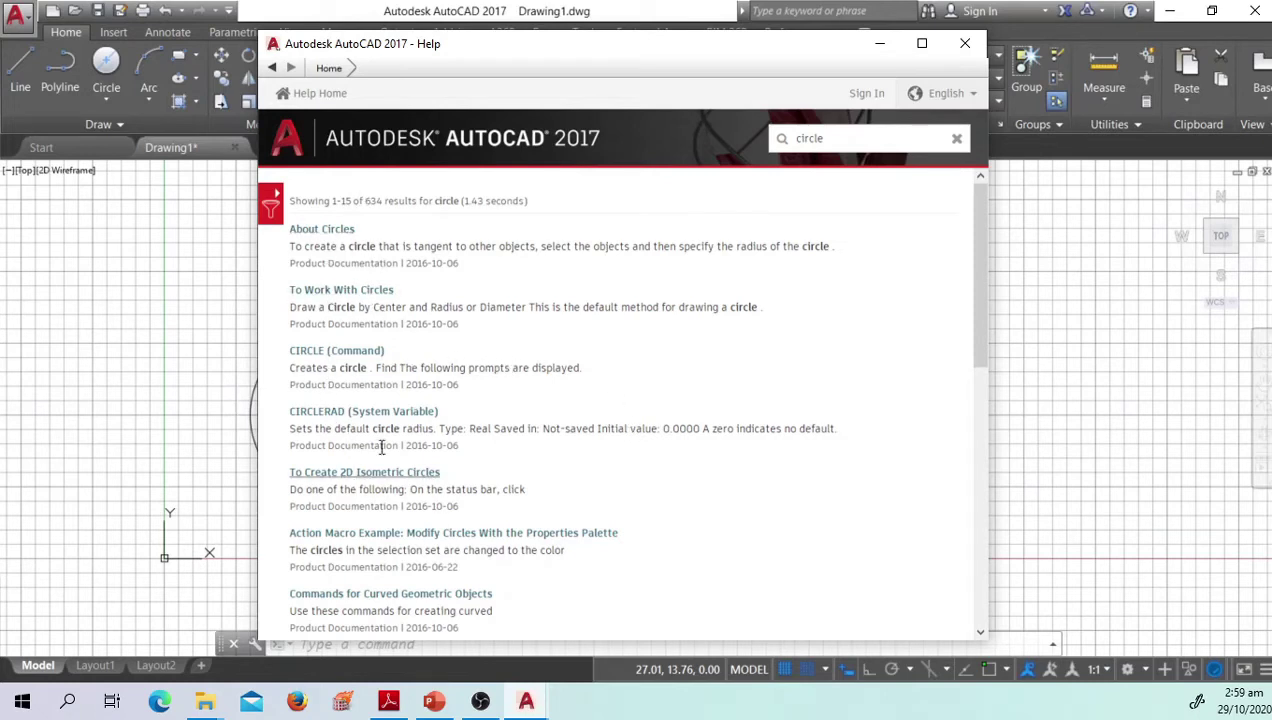
drag(572, 57, 571, 58)
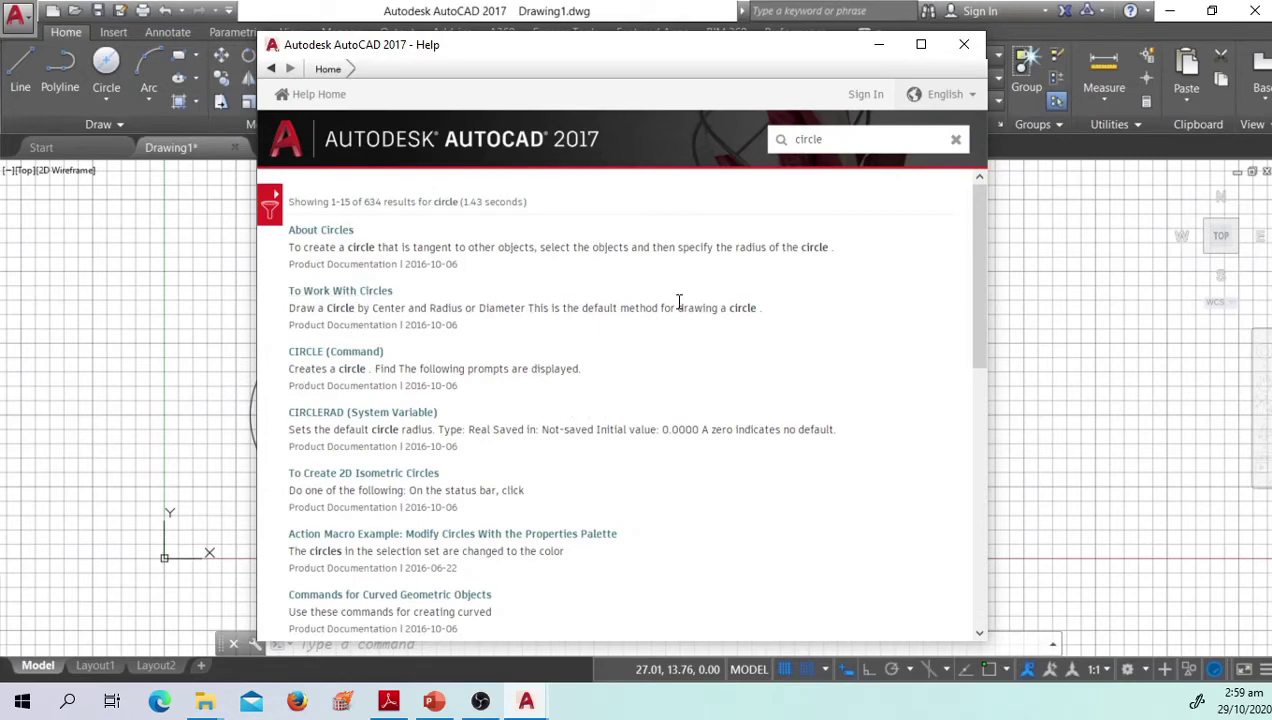
drag(683, 50, 749, 46)
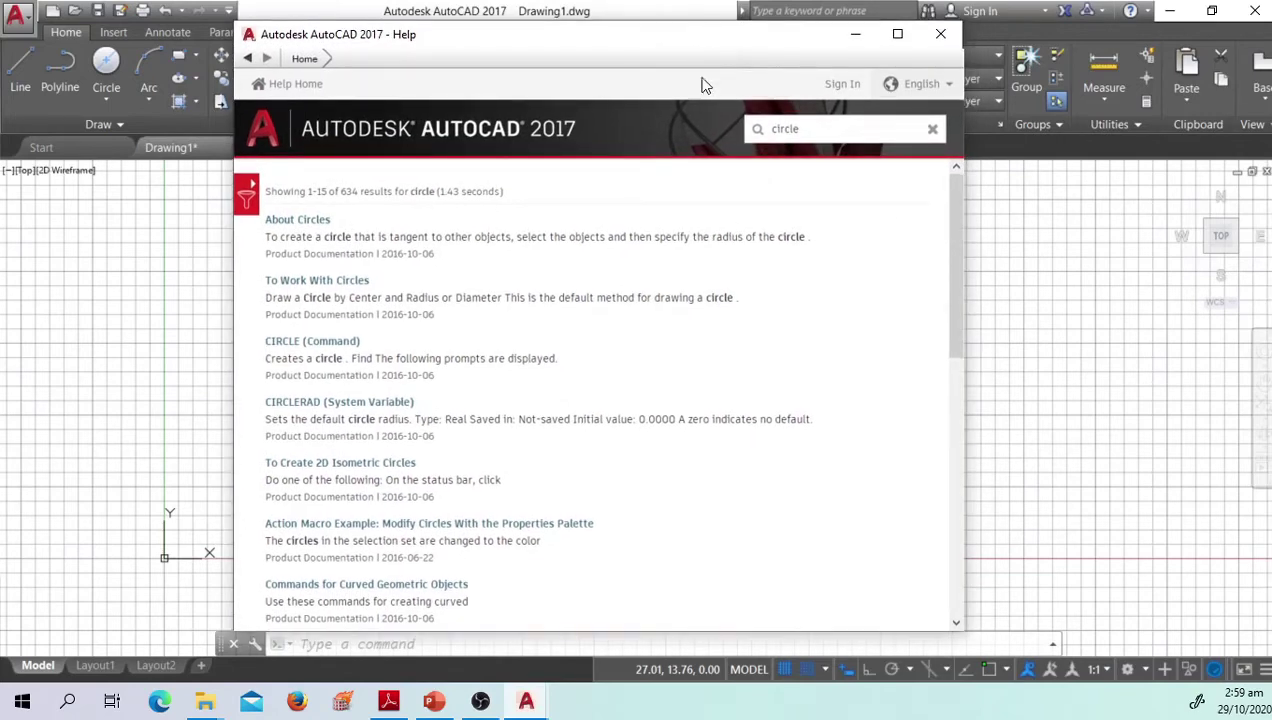
scroll(700, 277, down, 4)
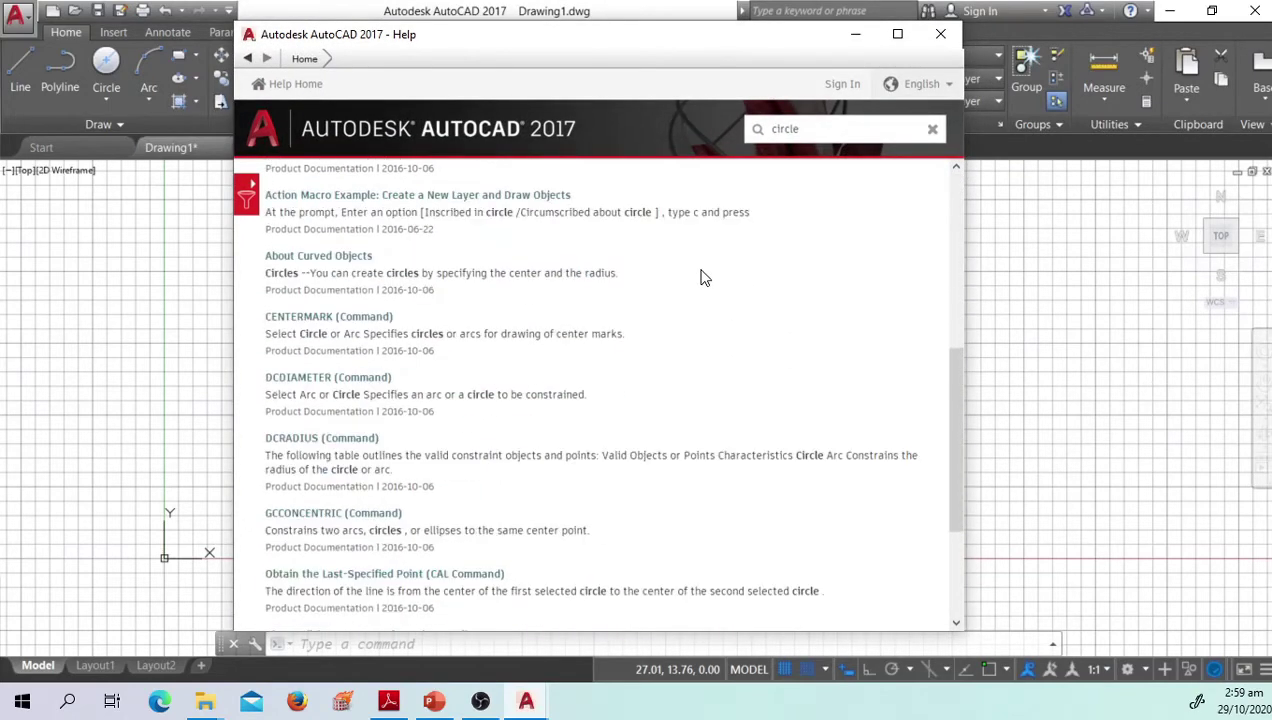
scroll(702, 277, up, 2)
scroll(702, 277, up, 2)
drag(721, 37, 806, 51)
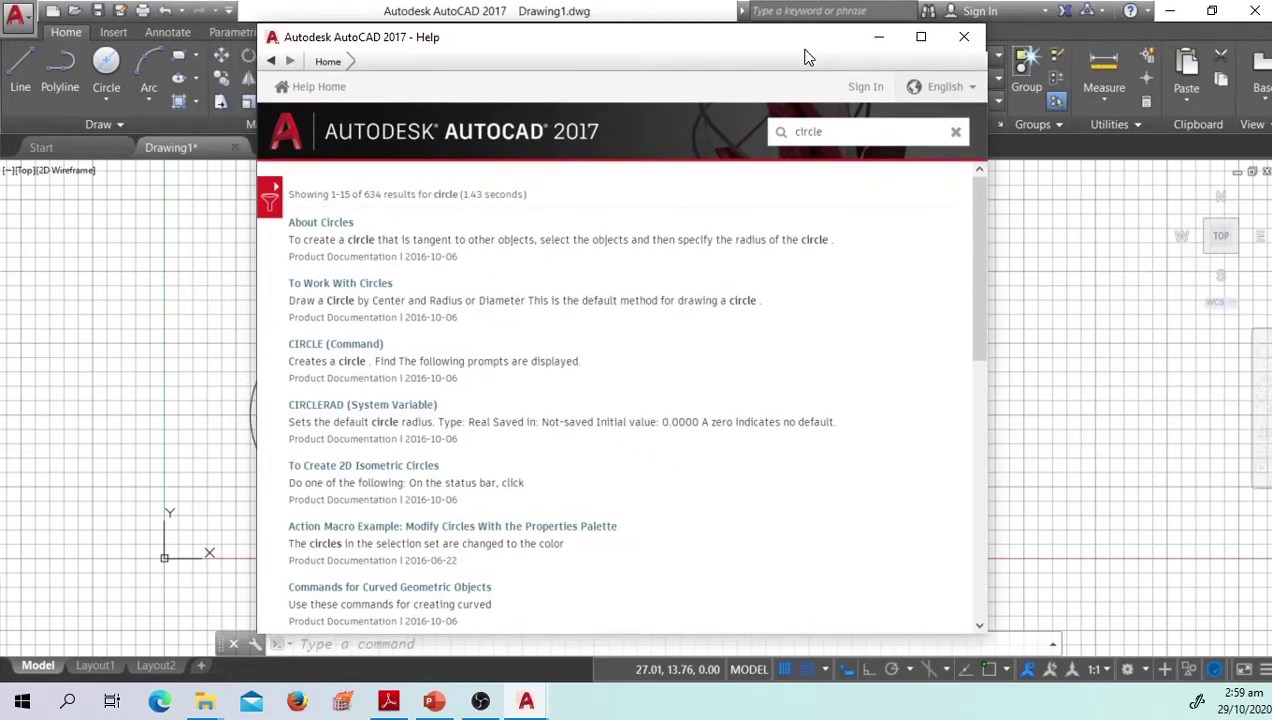
click(964, 40)
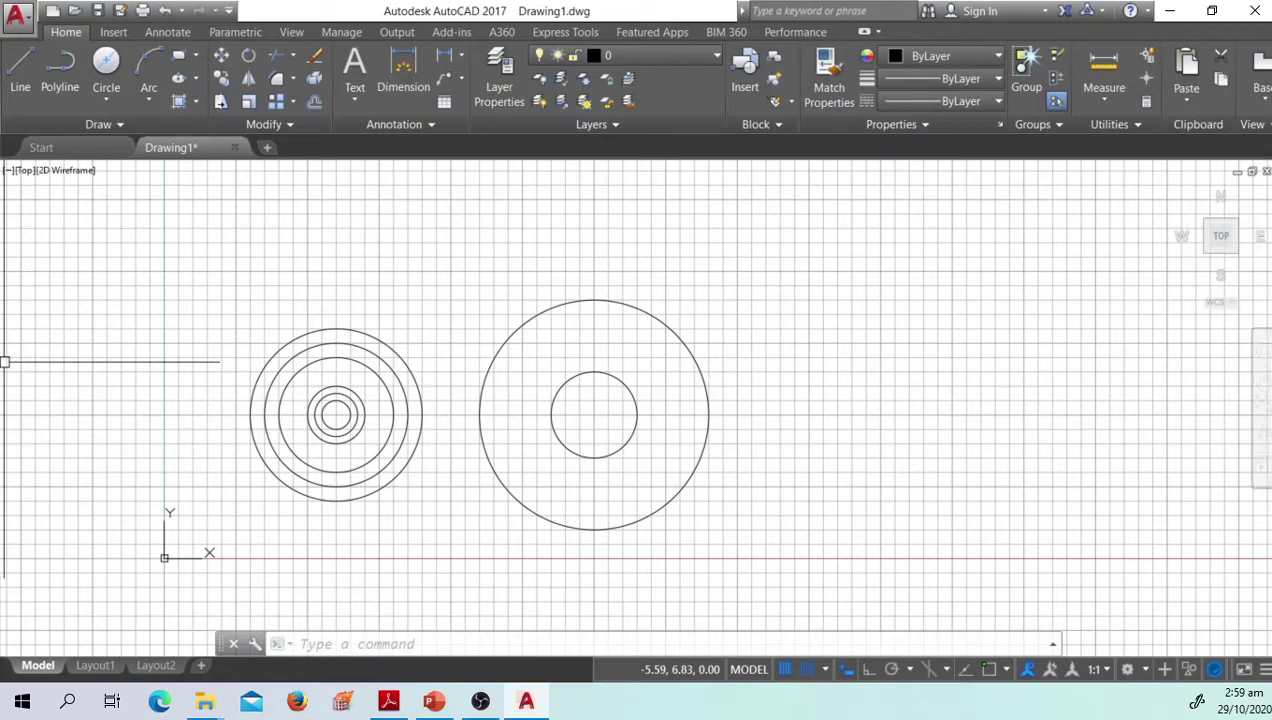
Step: Reopen the Help window and repeat the search for "circle"
click(1129, 11)
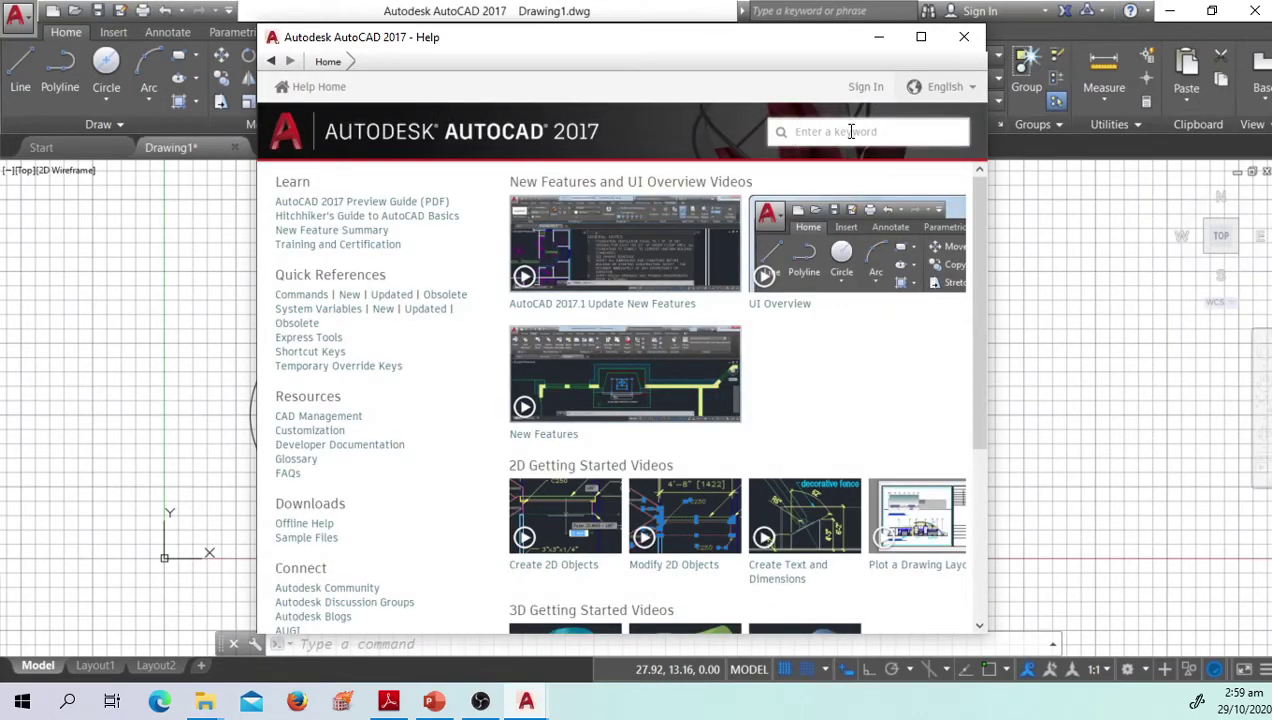
text(cle)
key(Return)
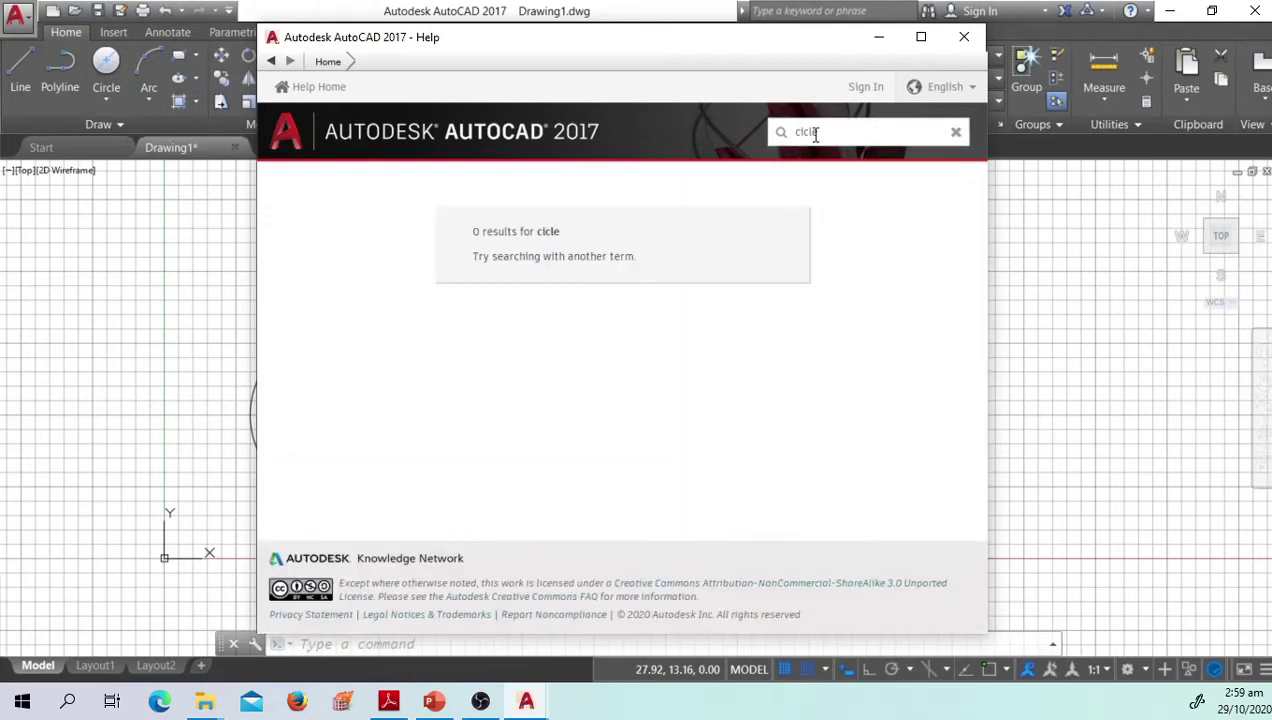
click(807, 136)
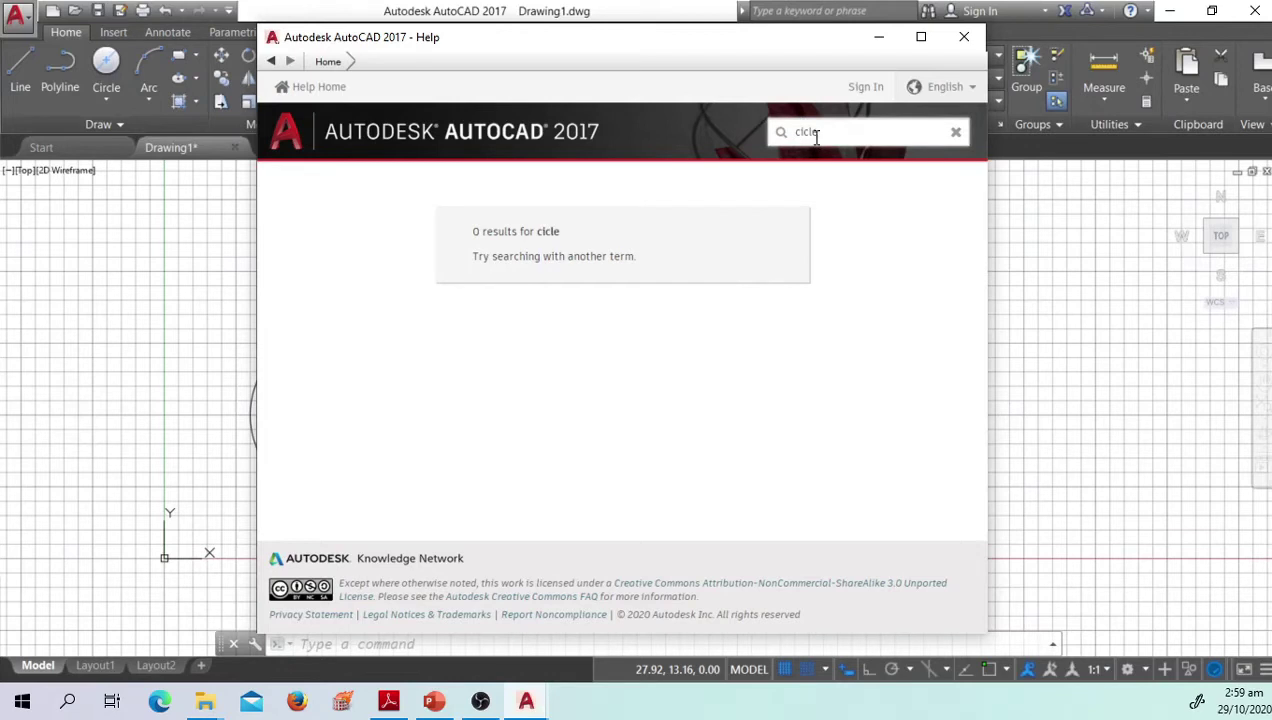
text(r)
key(Return)
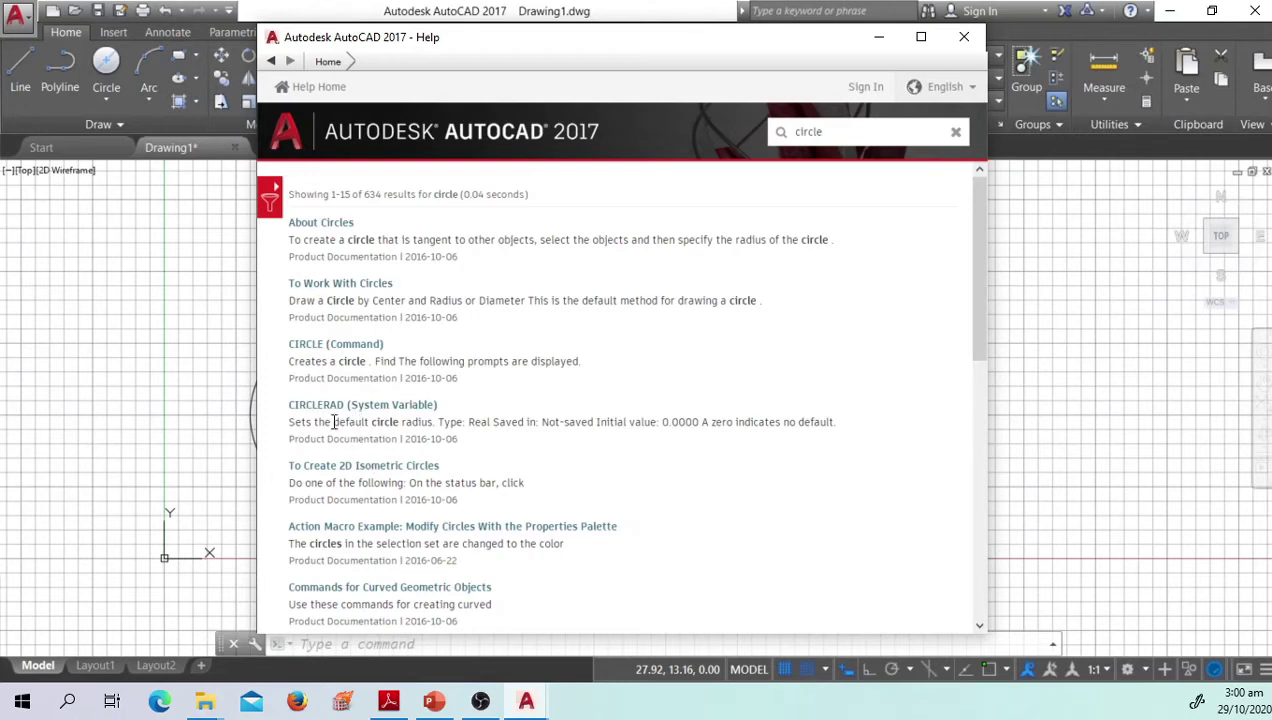
Step: Open the CIRCLE (Command) article, review its circle creation options with their examples, and close Help
click(332, 350)
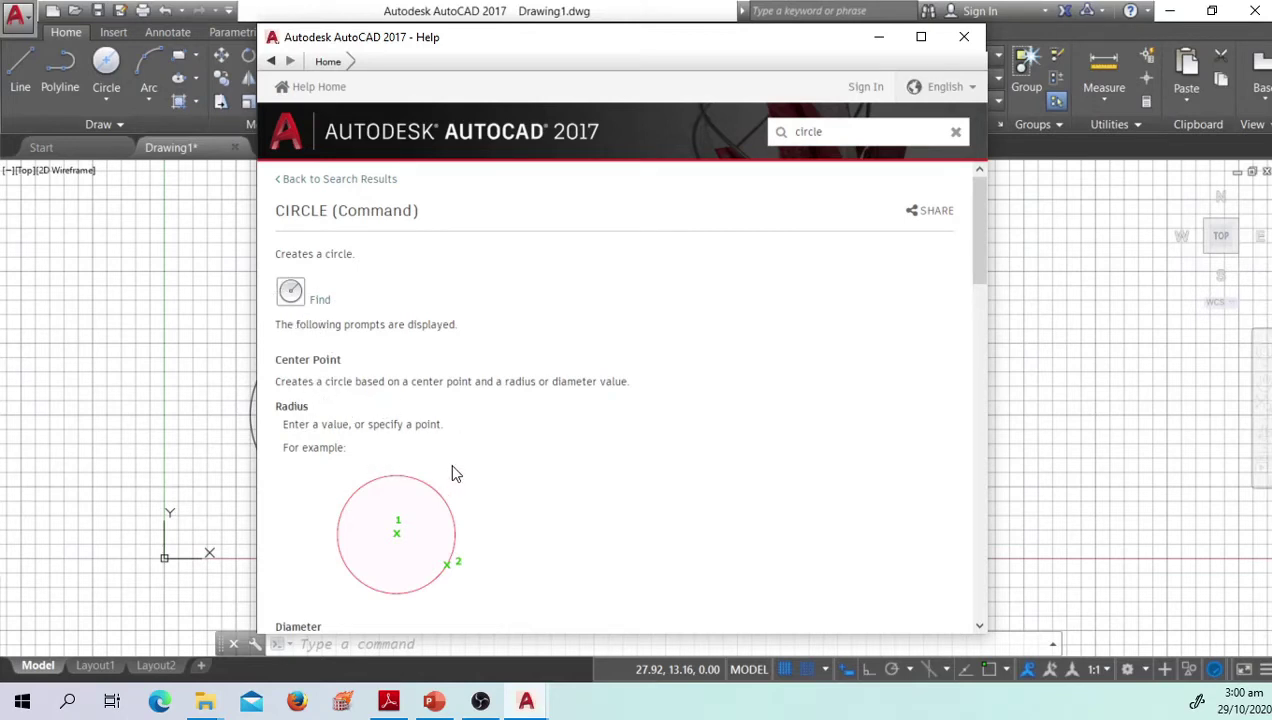
scroll(573, 500, down, 6)
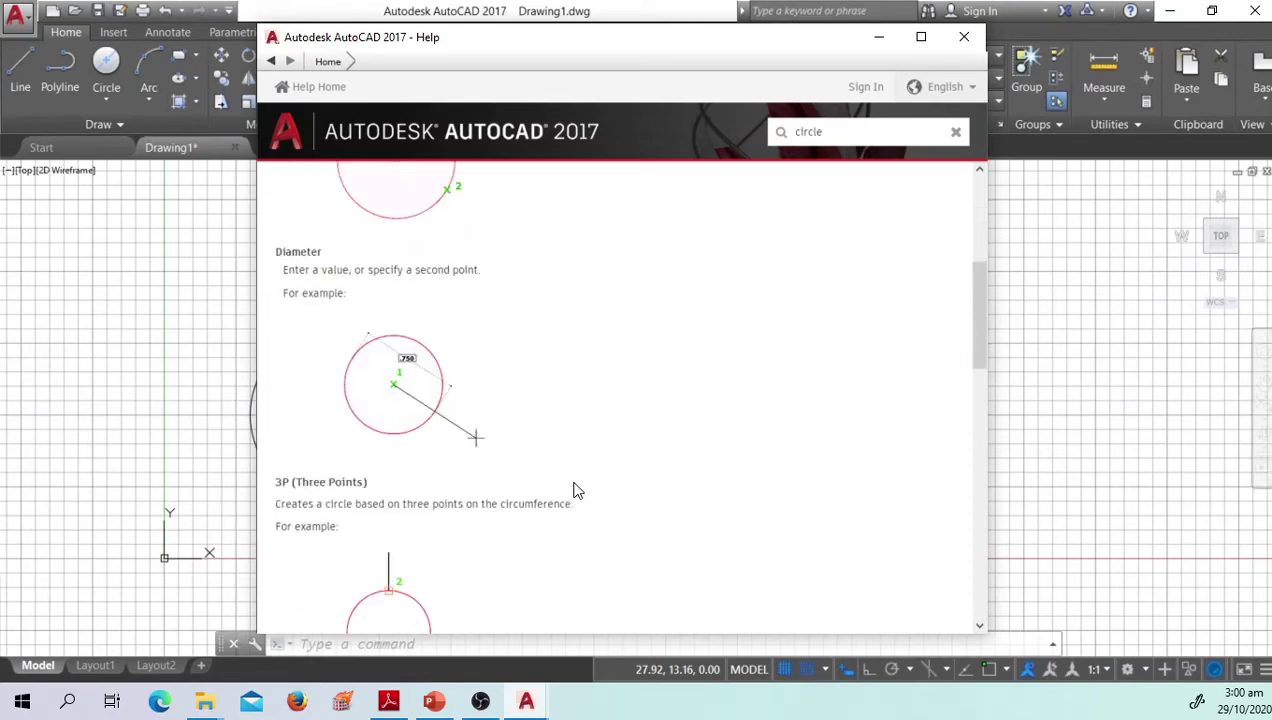
scroll(573, 490, down, 8)
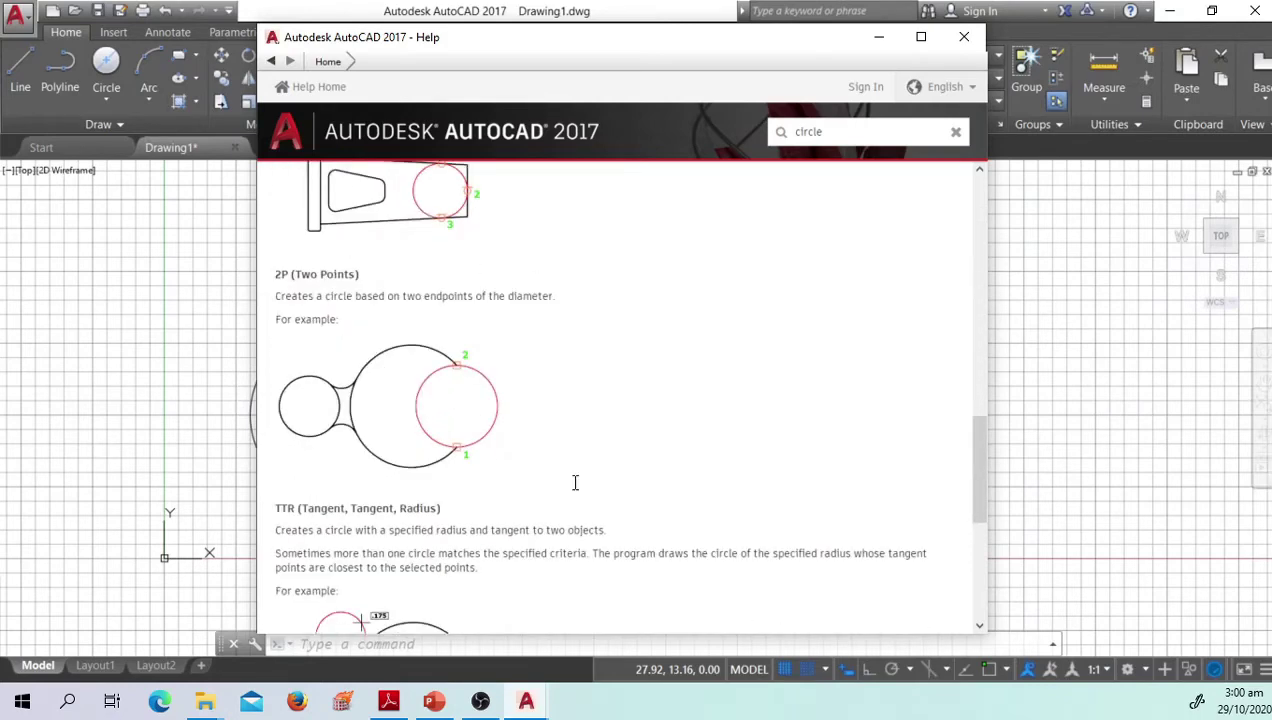
scroll(573, 490, down, 3)
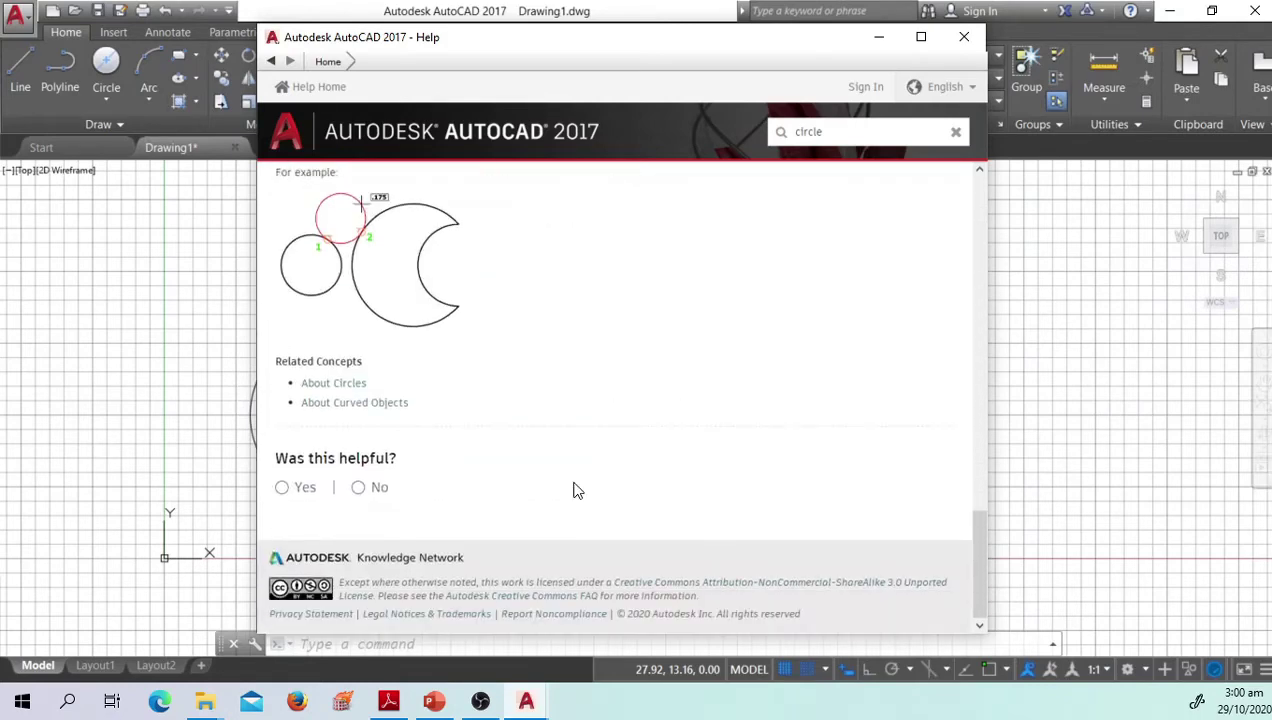
scroll(575, 490, up, 10)
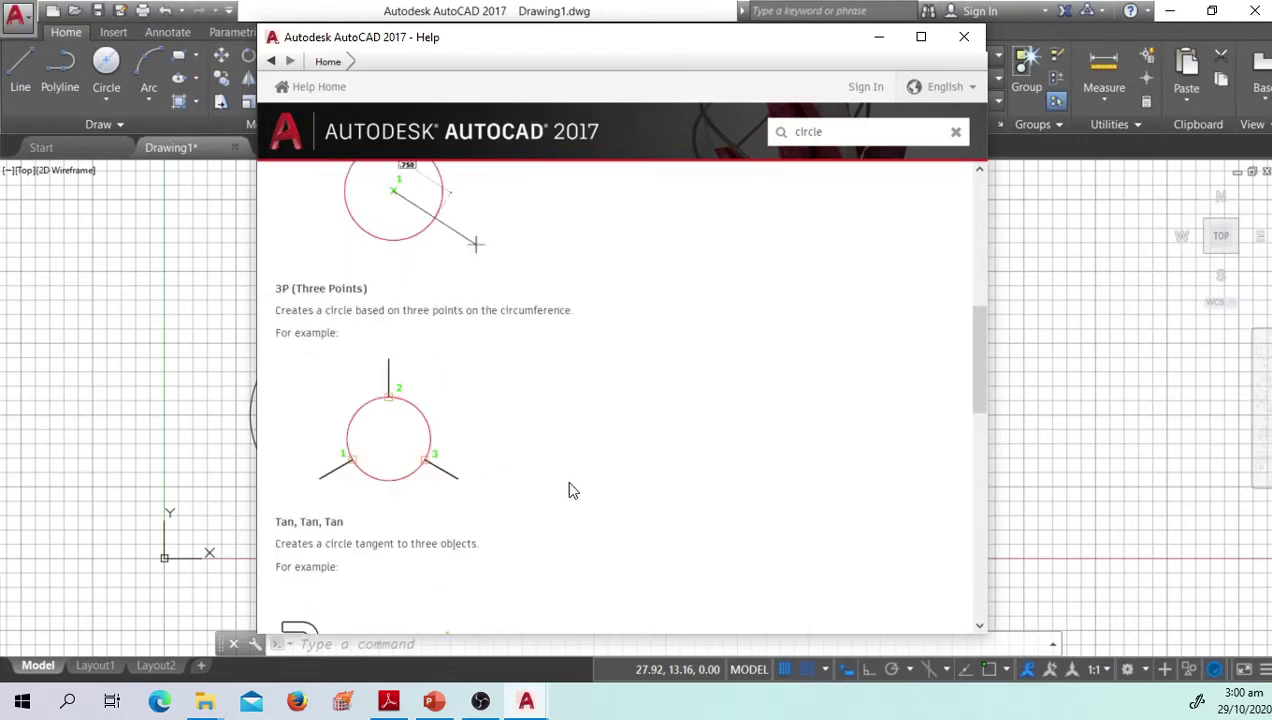
scroll(570, 490, up, 3)
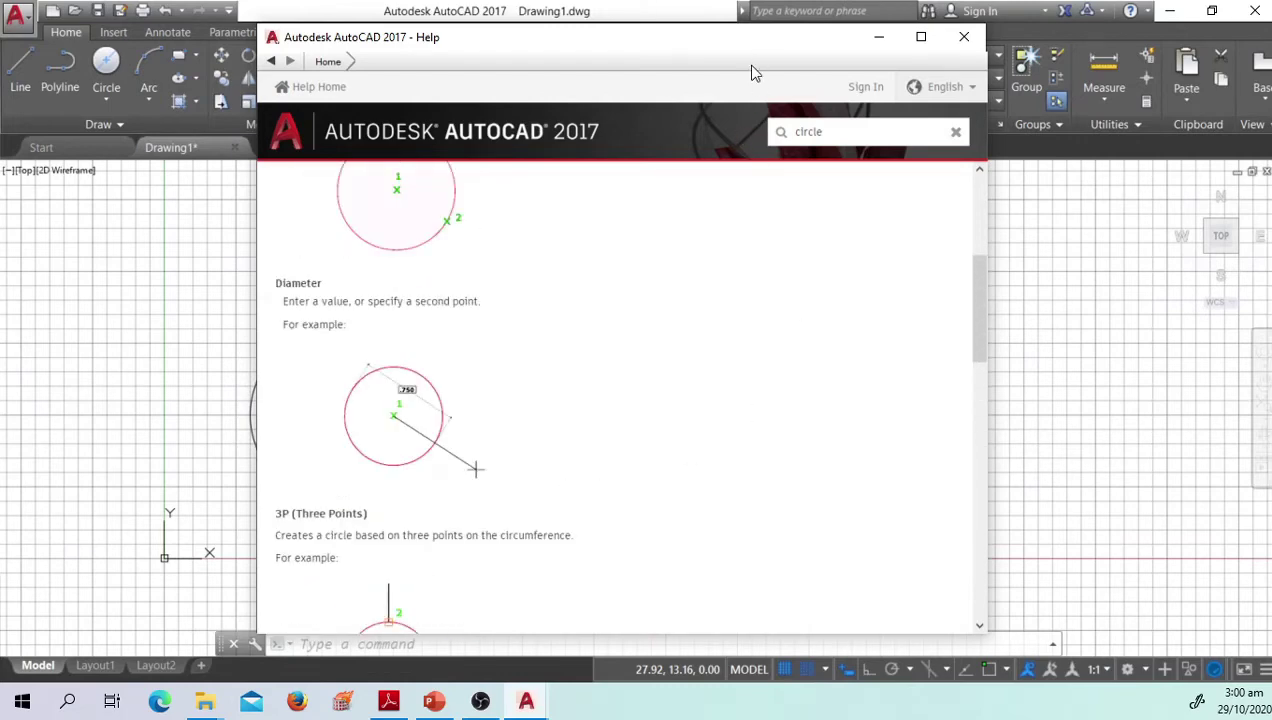
click(964, 37)
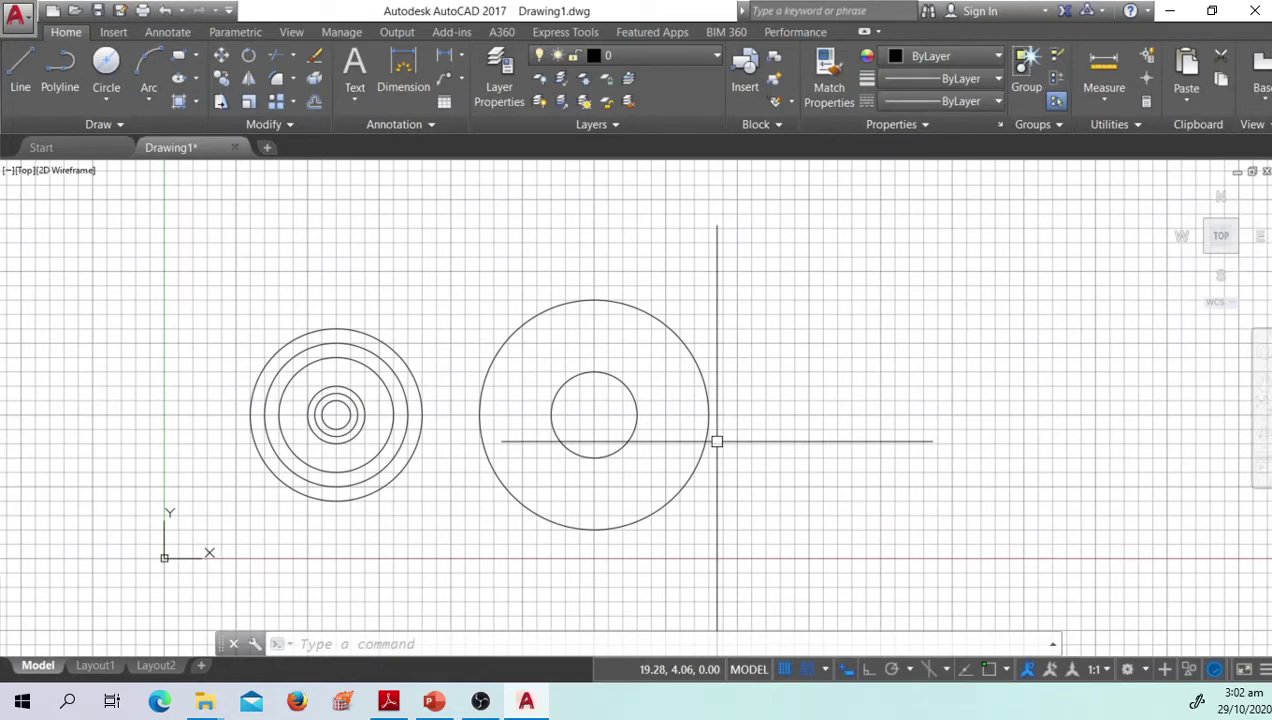
Step: Erase the radius 4 circle and the outermost circle of the concentric set centred at 6,5
text(e)
key(Return)
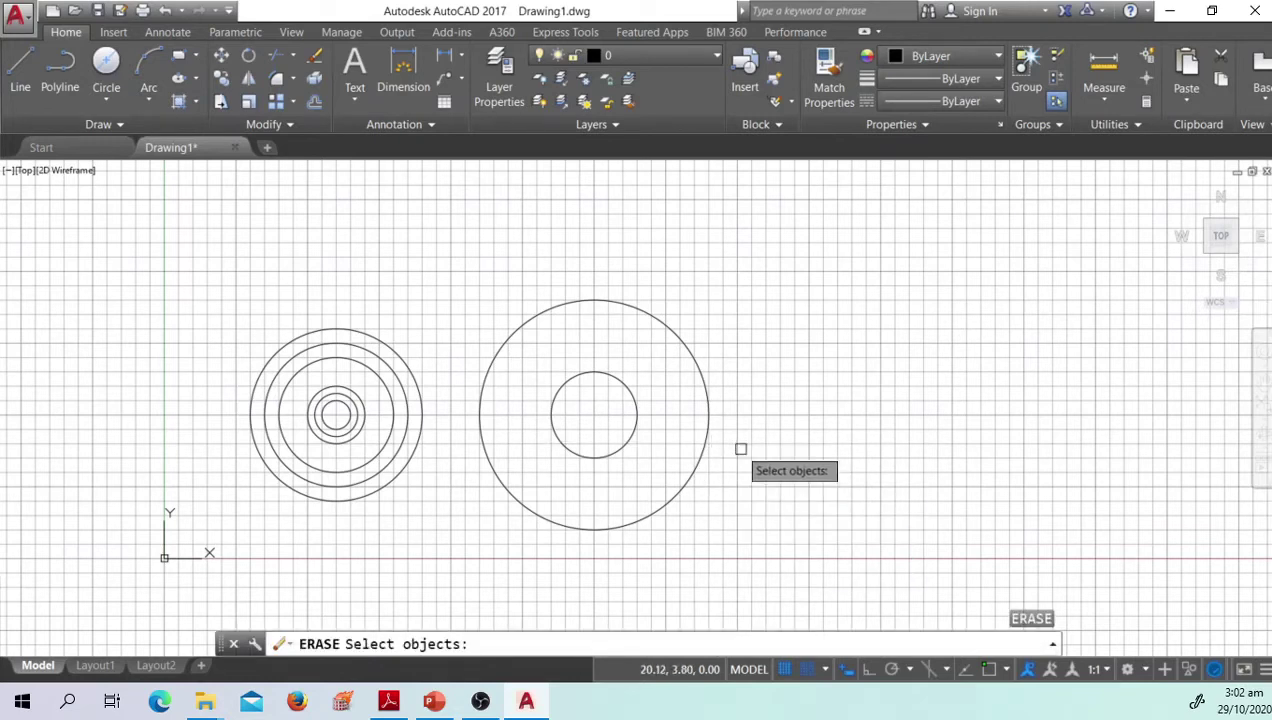
click(709, 431)
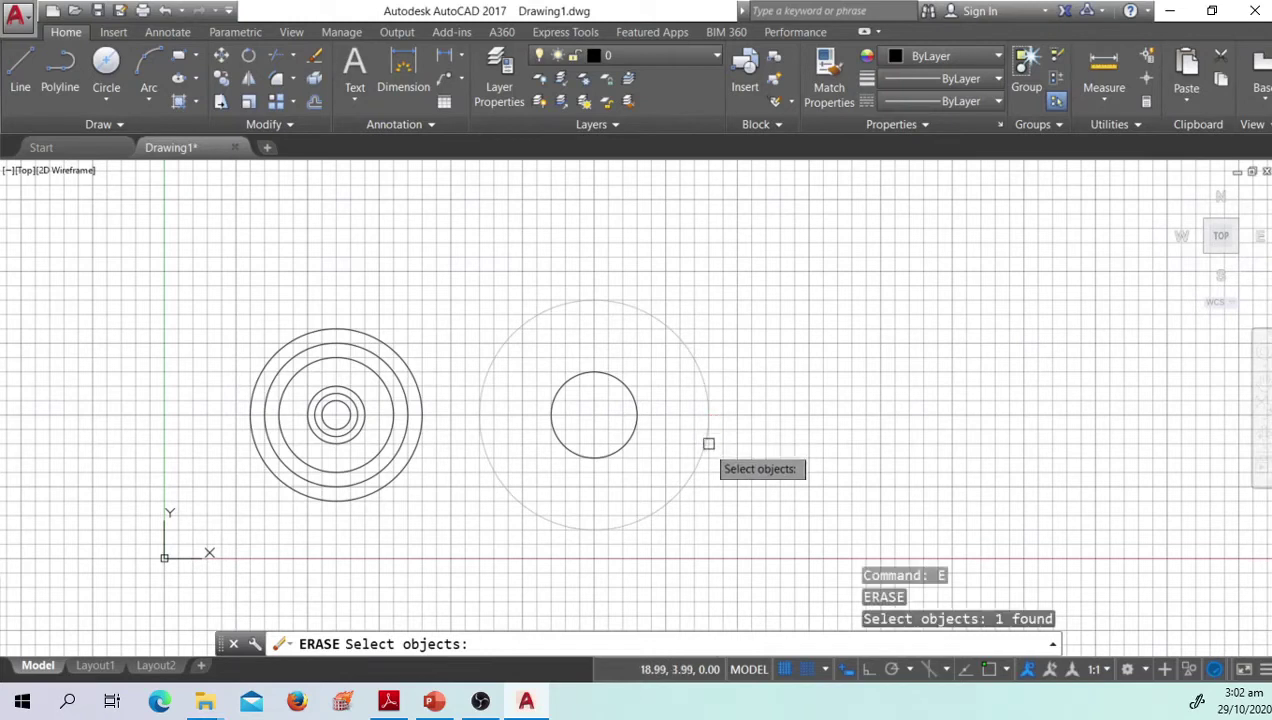
key(Return)
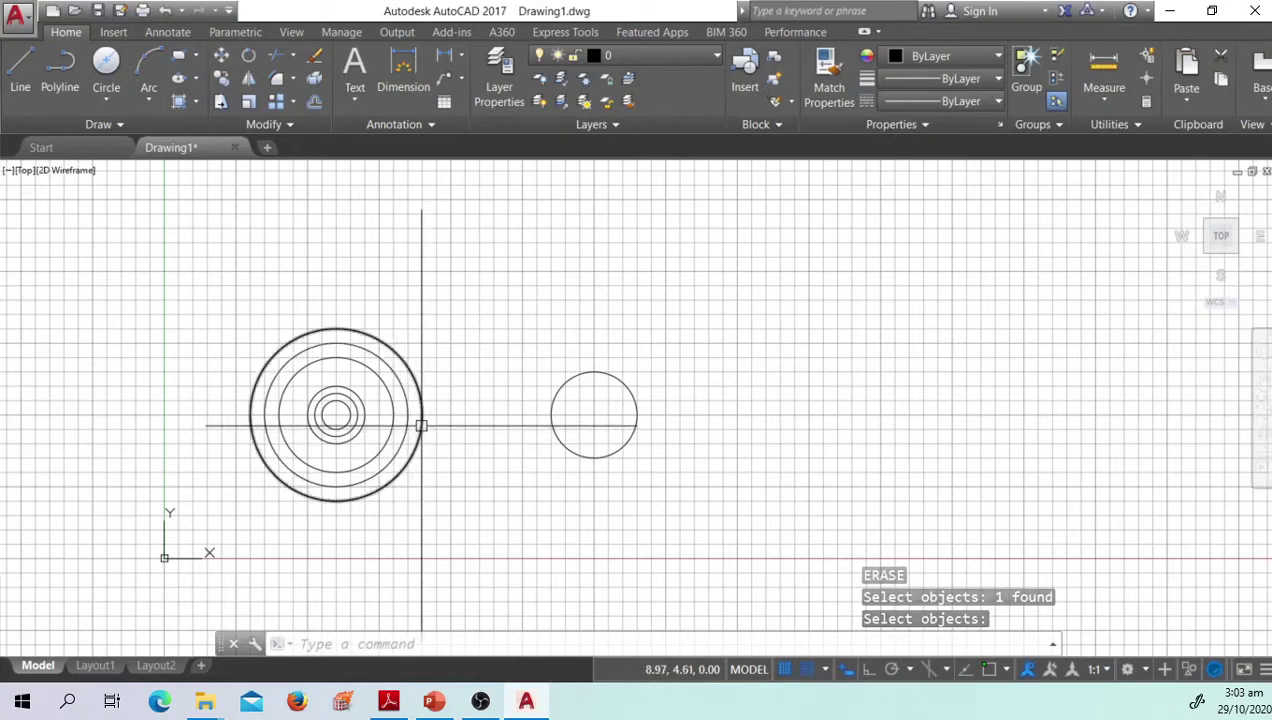
click(420, 425)
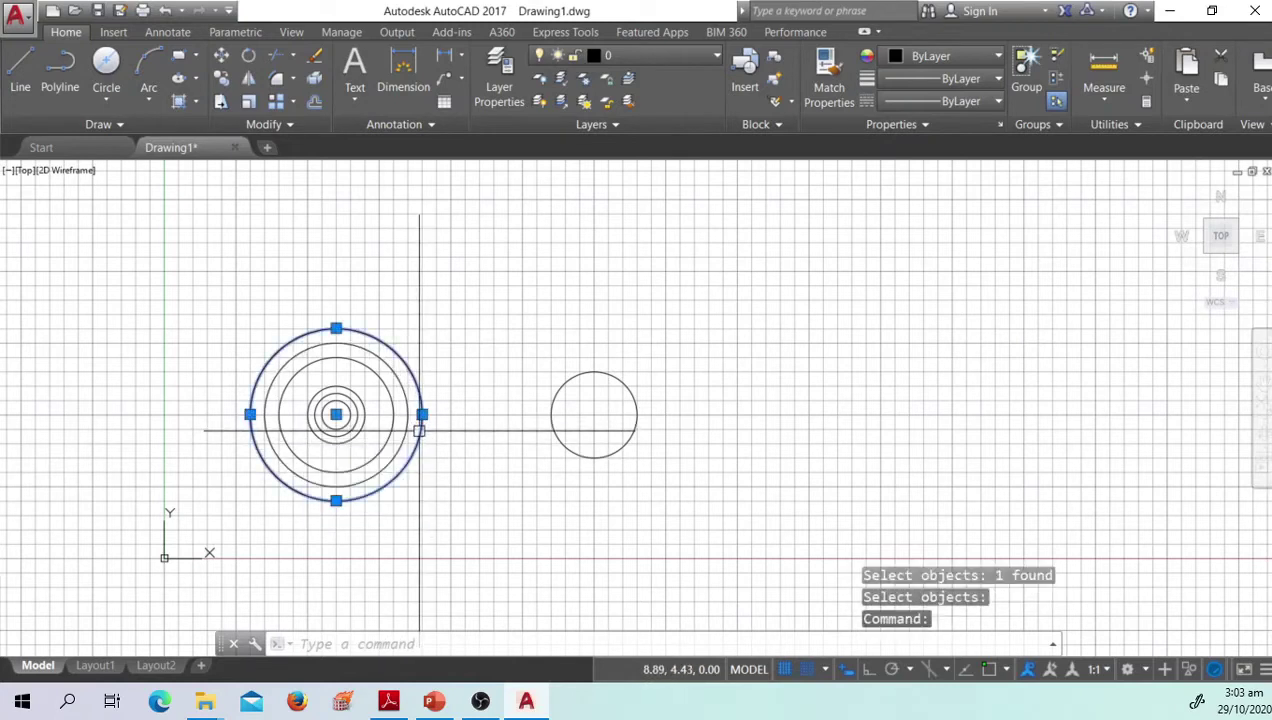
key(Return)
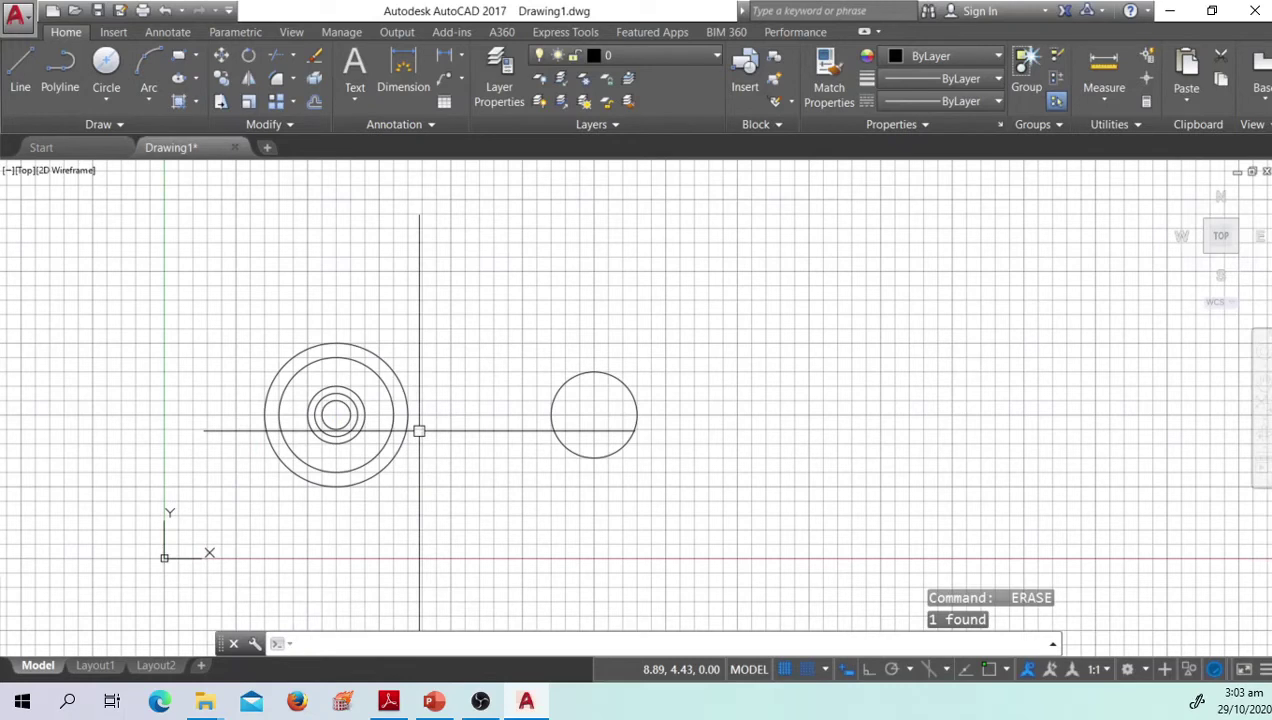
Step: Undo the last two circle erasures
text(u)
key(Return)
text(u)
key(Return)
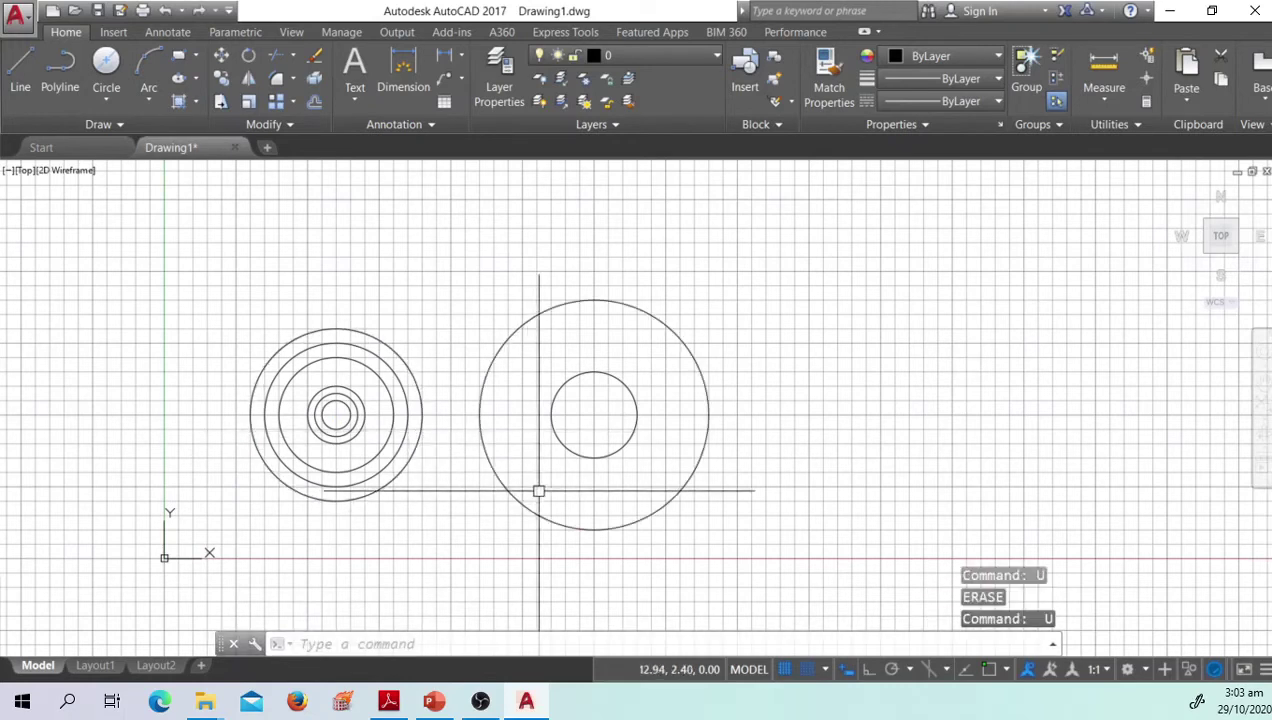
Step: Select the radius 4 circle with a crossing selection and remove it with the Erase command
click(749, 468)
click(690, 435)
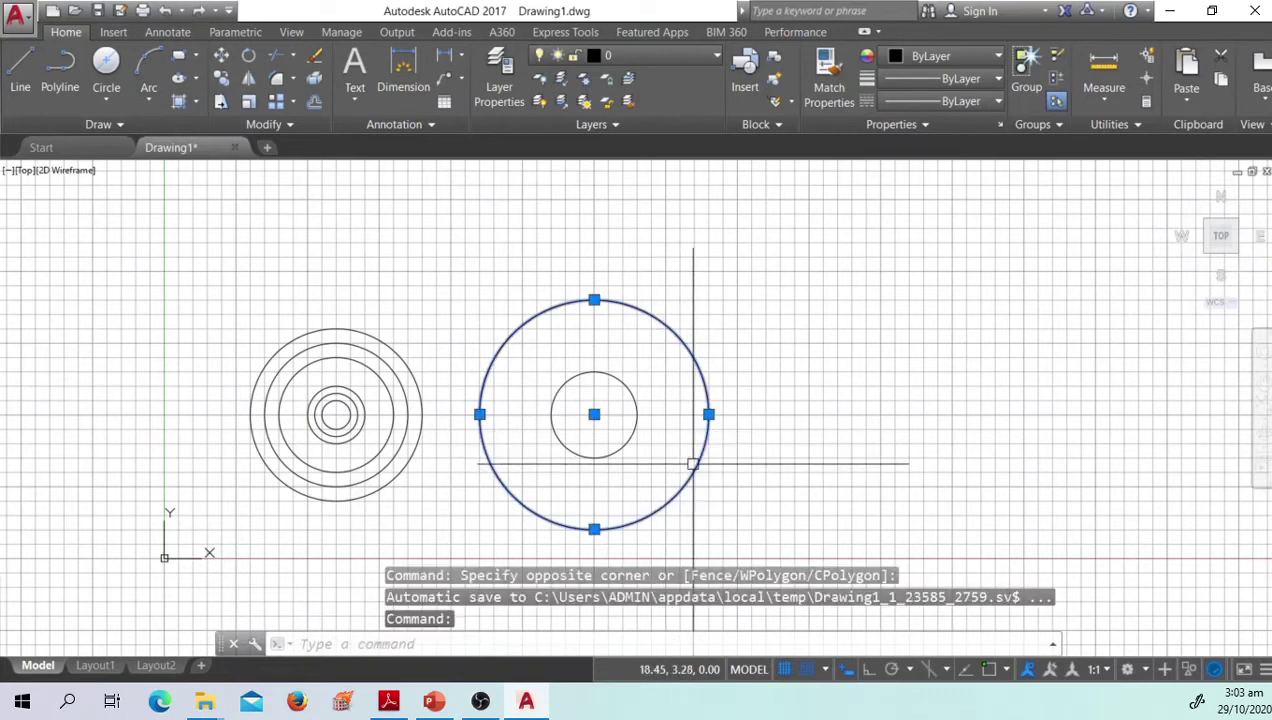
text(e)
key(Return)
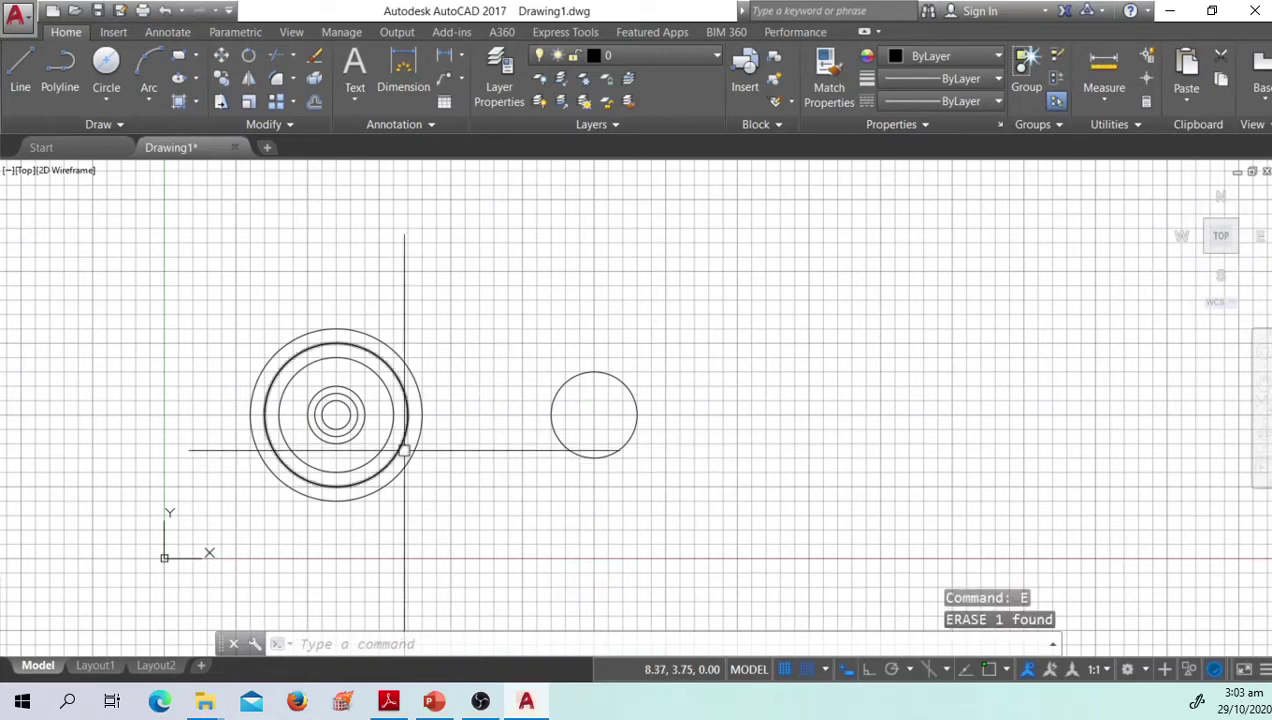
Step: Delete the three largest circles of the concentric set centred at 6,5 one by one, working from the outside in
click(408, 358)
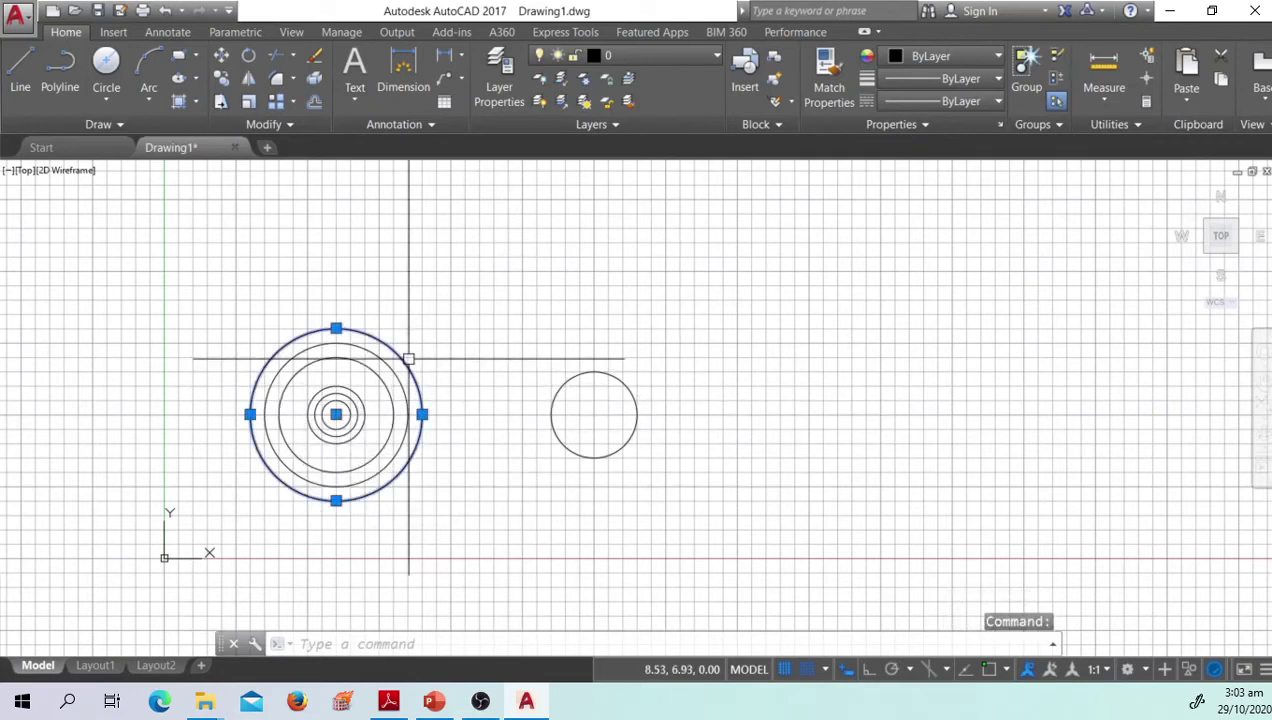
key(Delete)
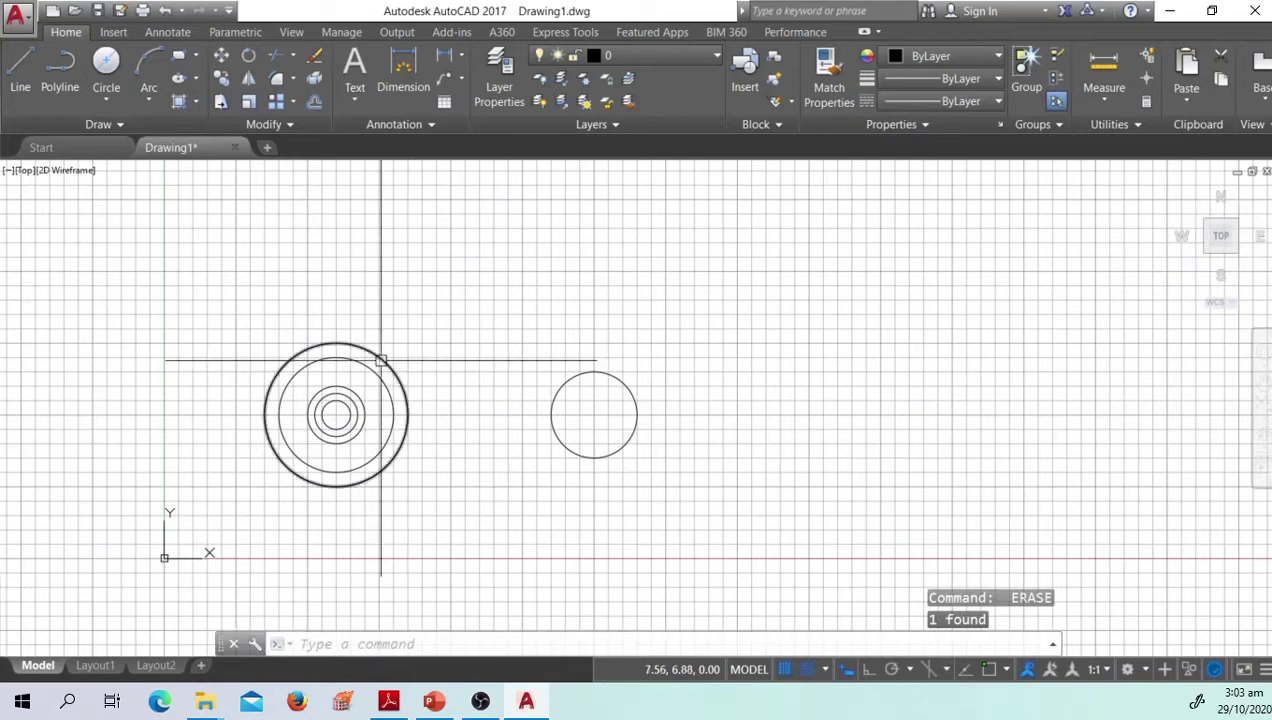
click(381, 360)
key(Delete)
click(370, 368)
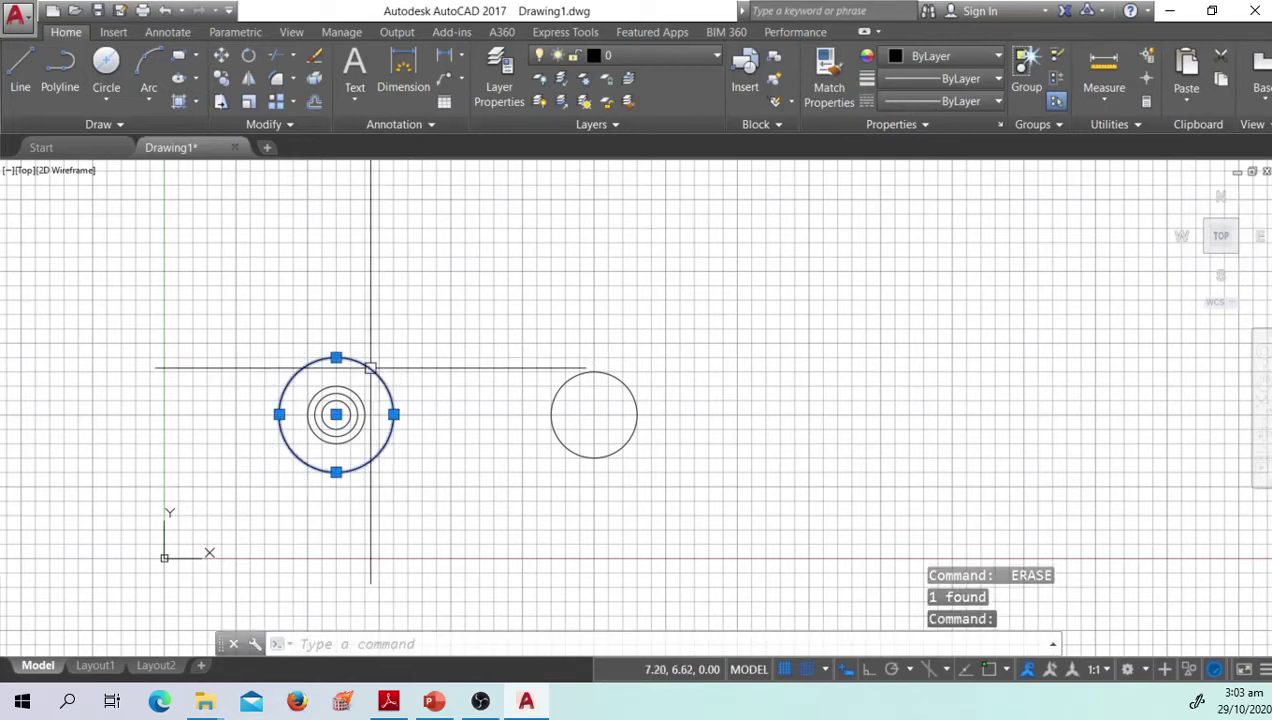
key(Delete)
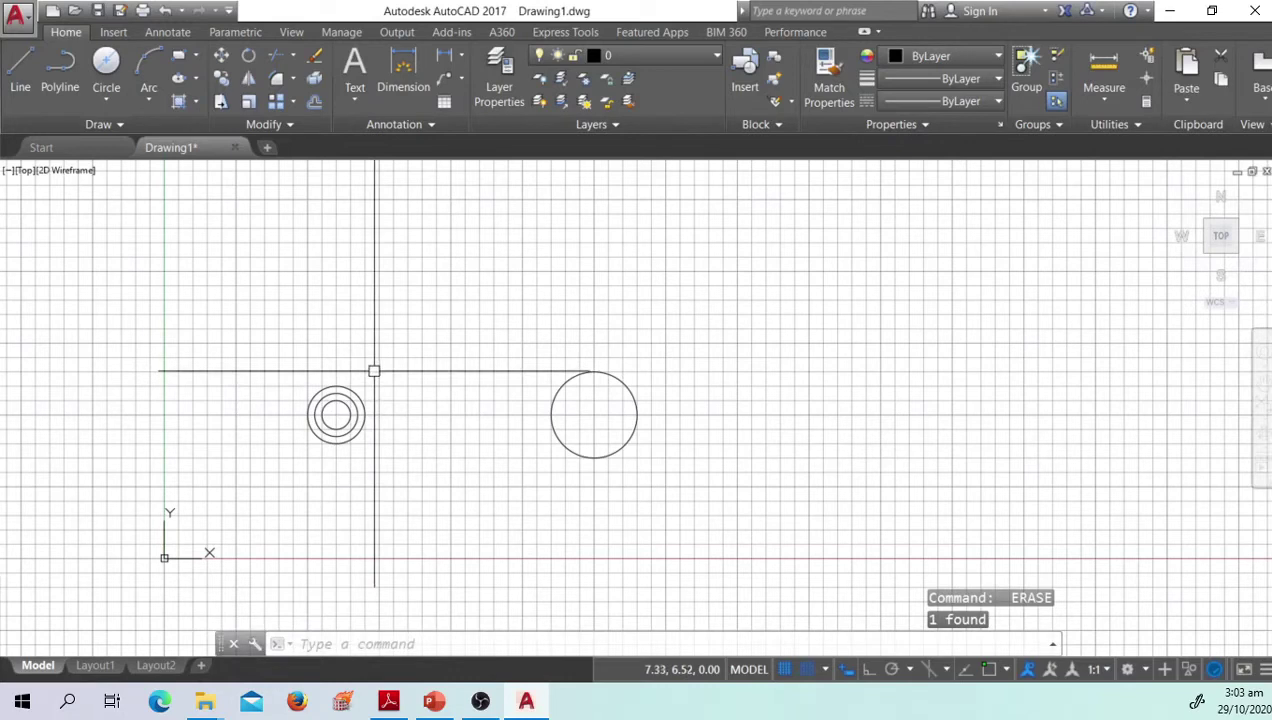
Step: Undo the last four circle erasures, back to before the radius 4 circle was erased
text(u)
key(Return)
key(Return)
key(Return)
key(Return)
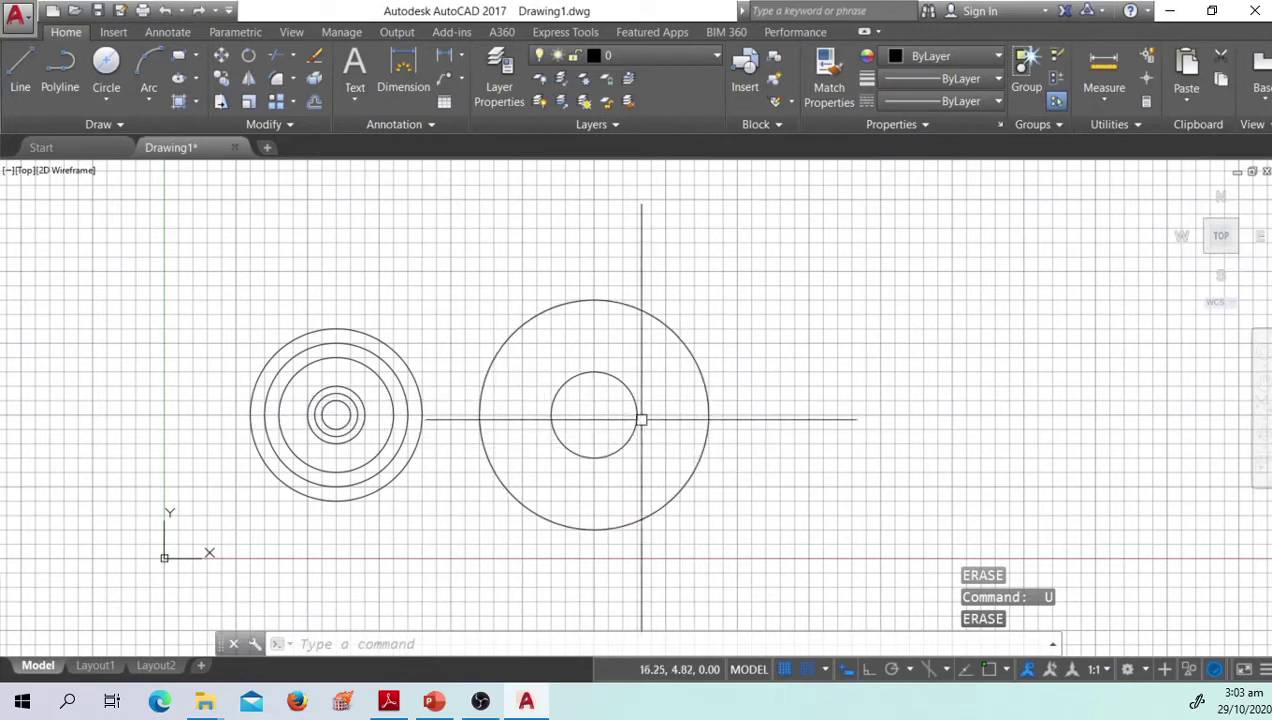
Step: Erase the radius 4 circle with the Erase command and undo the erasure
click(707, 414)
text(e)
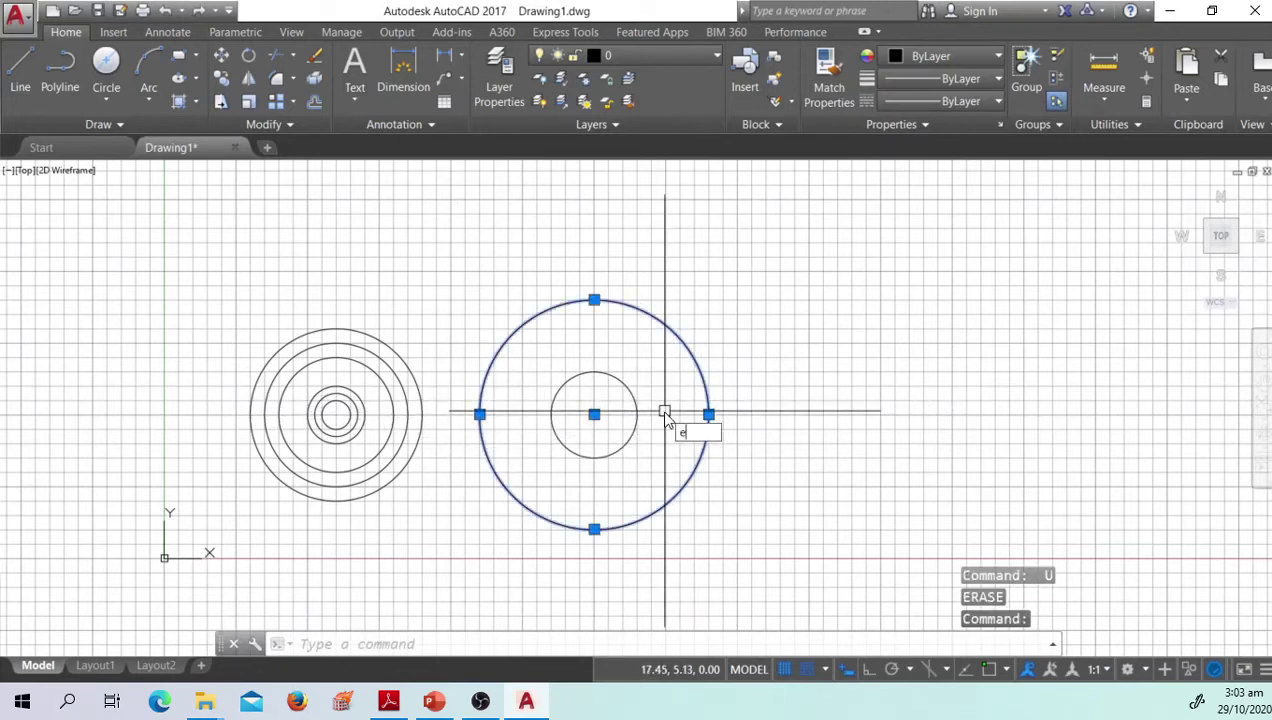
key(Return)
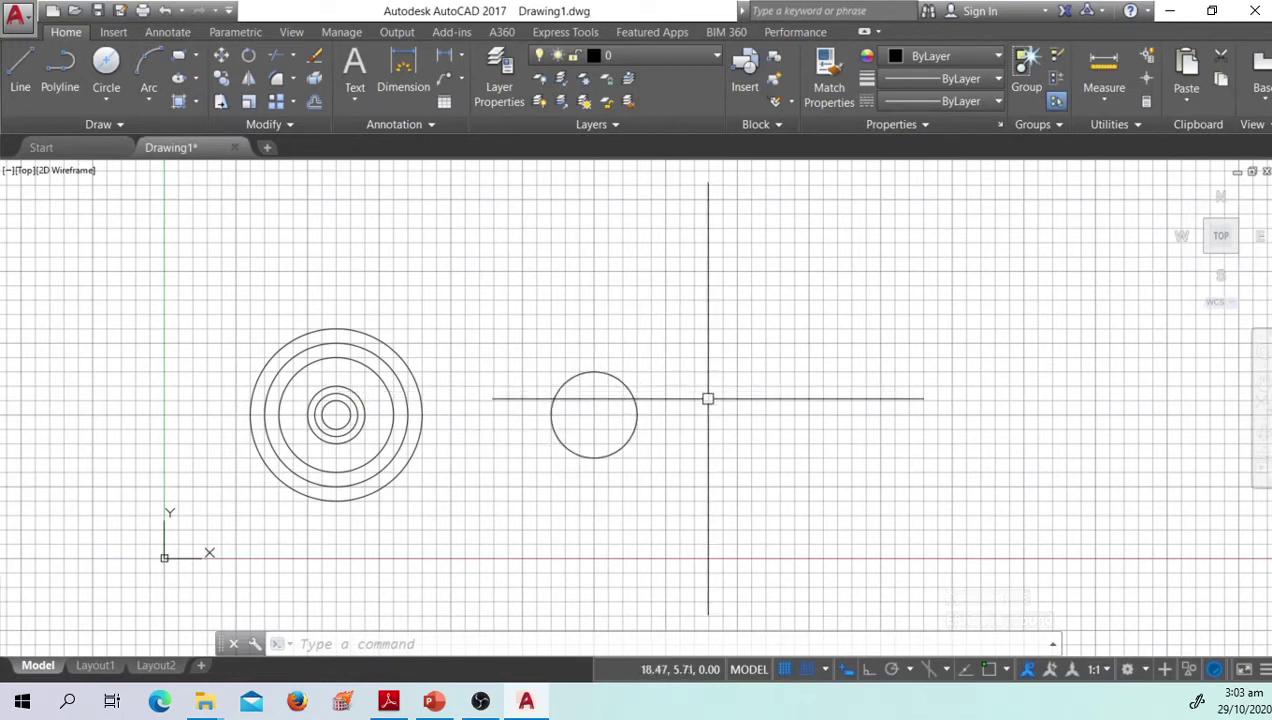
text(u)
key(Return)
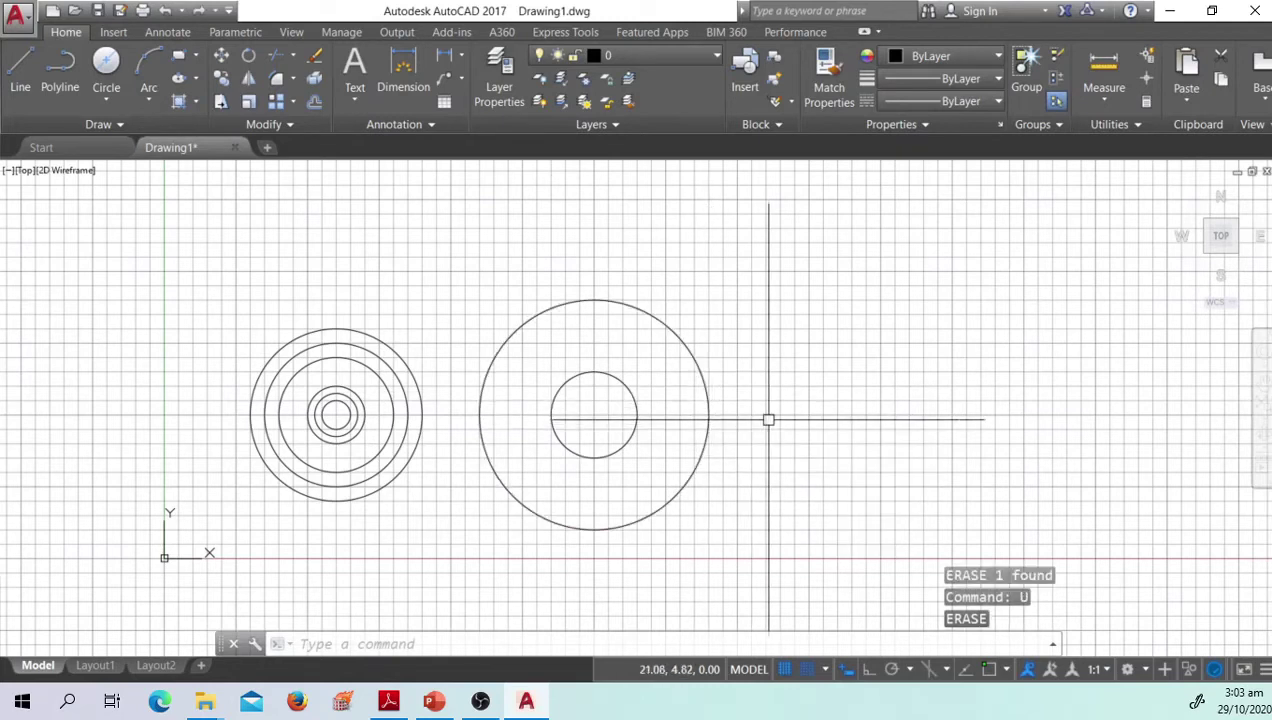
click(770, 412)
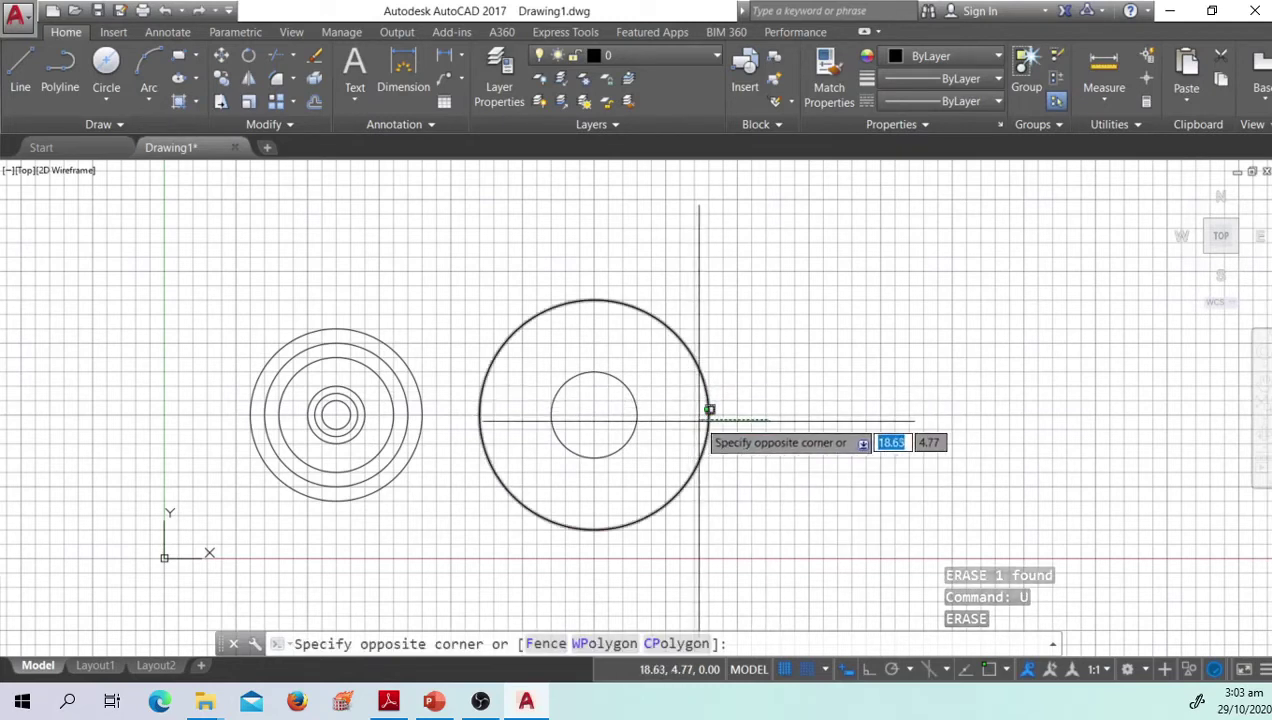
key(Escape)
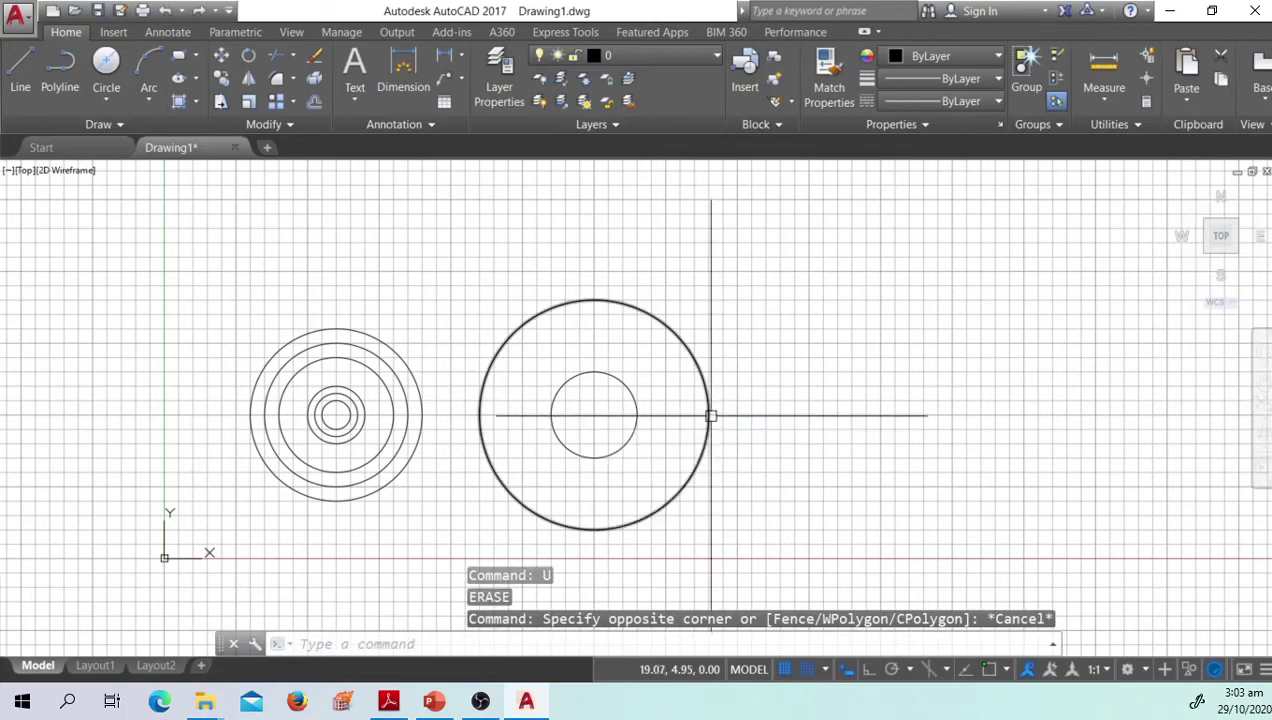
key(Escape)
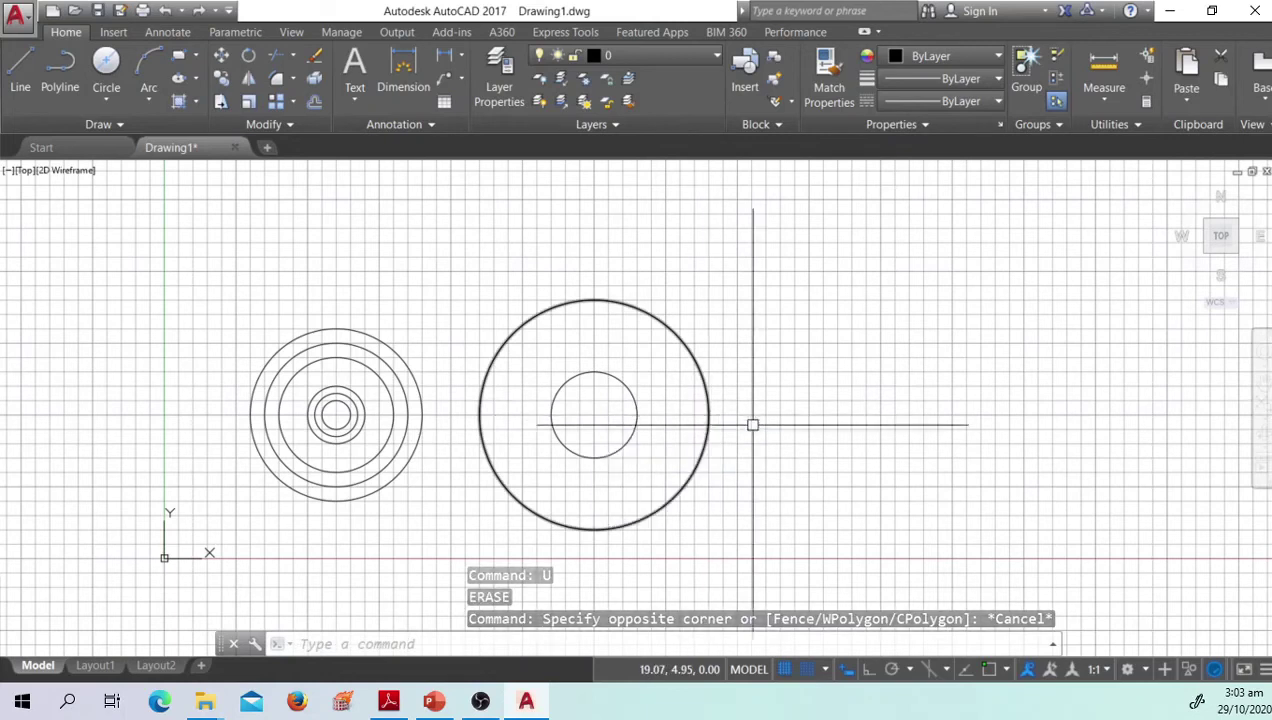
Step: Erase the radius 4 circle with the Erase command and restore it with the OOPS command
click(718, 410)
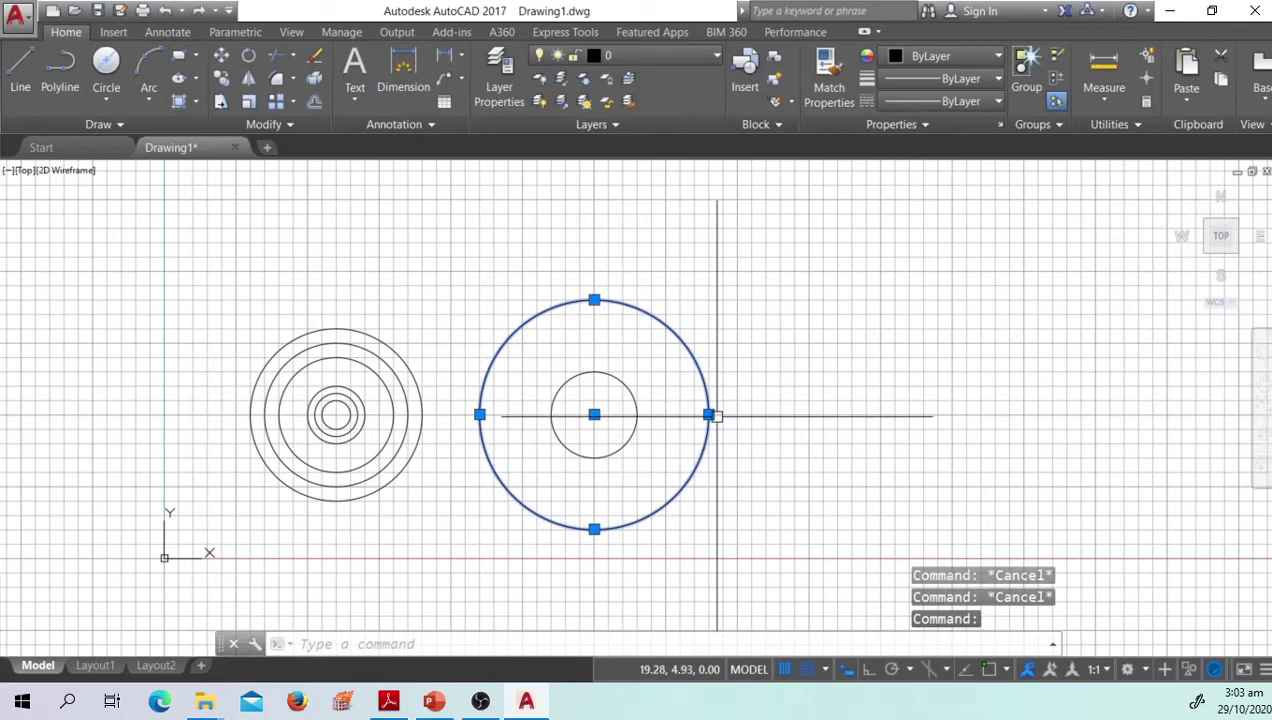
text(e)
key(Return)
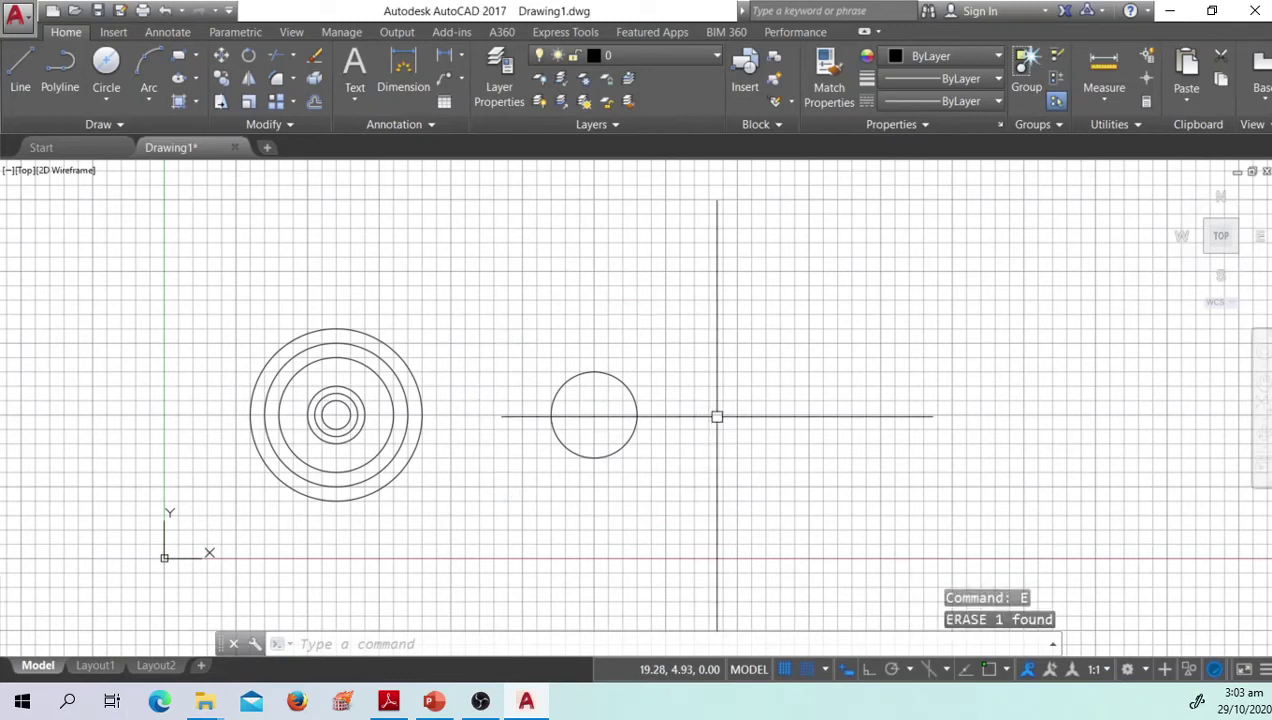
text(oop)
key(Return)
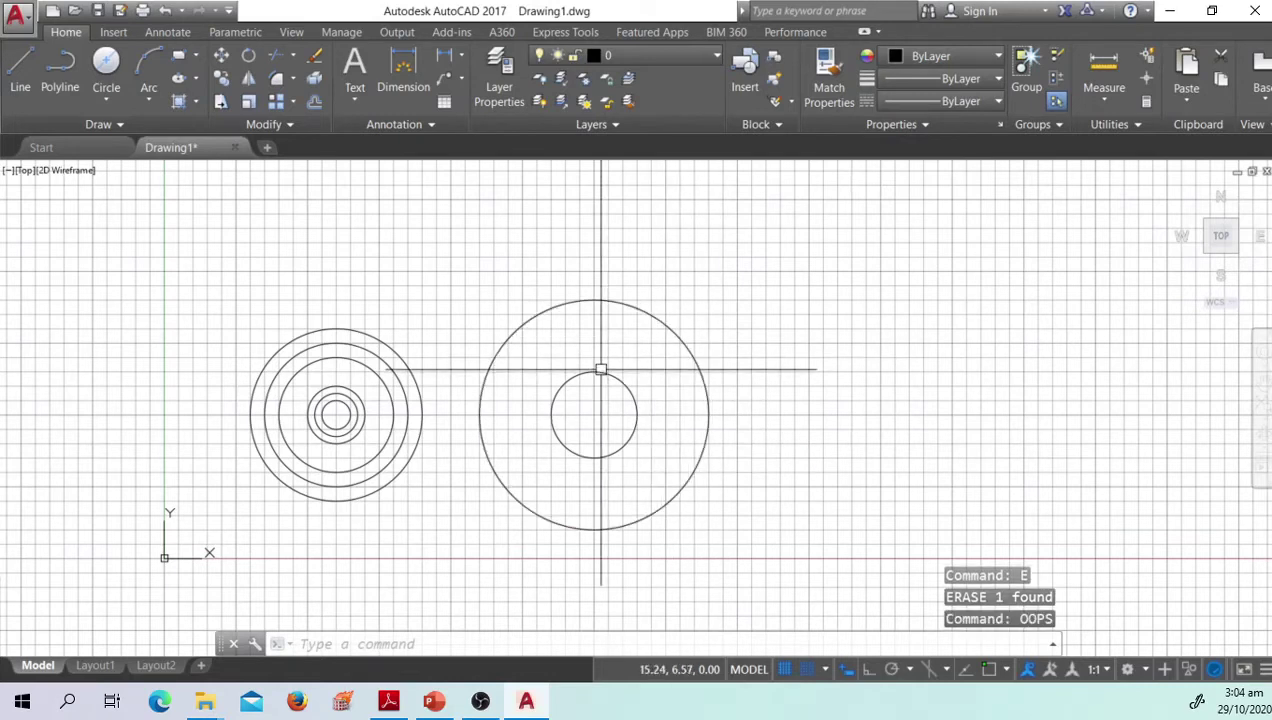
Step: Erase the three largest circles of the concentric set at 6,5 using a crossing selection, and restore them with OOPS
click(425, 462)
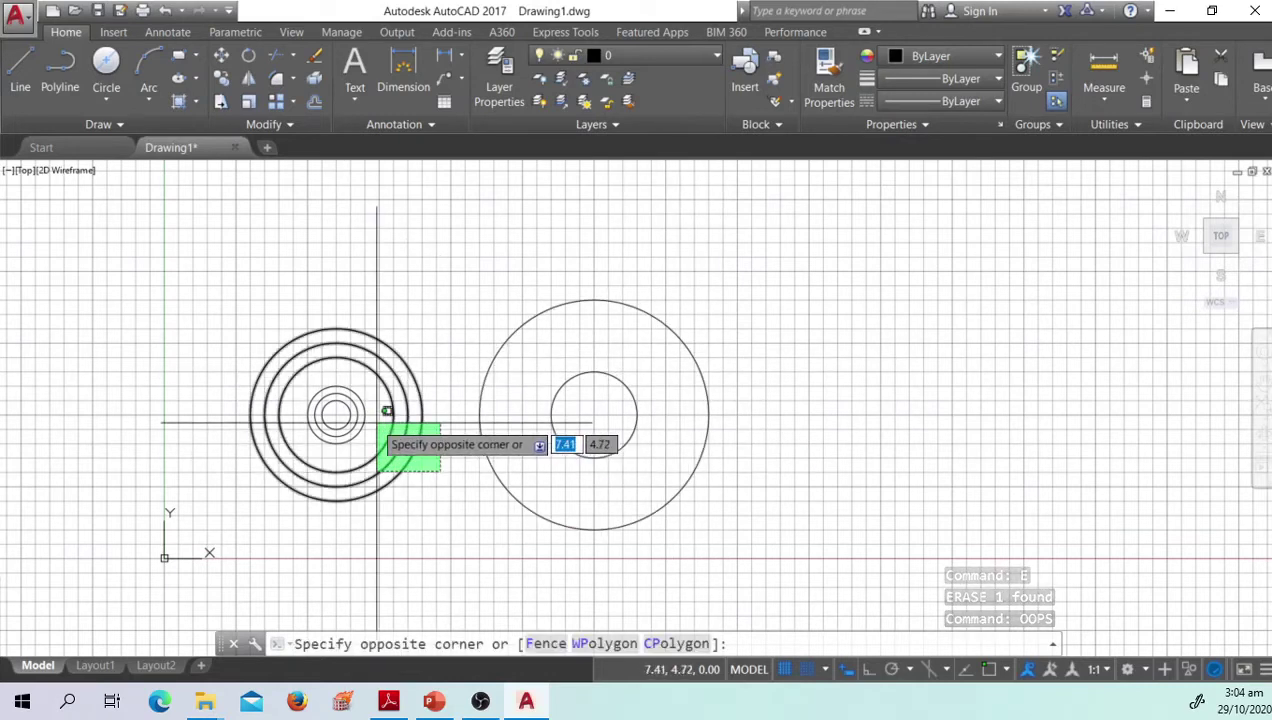
click(391, 440)
text(e)
key(Return)
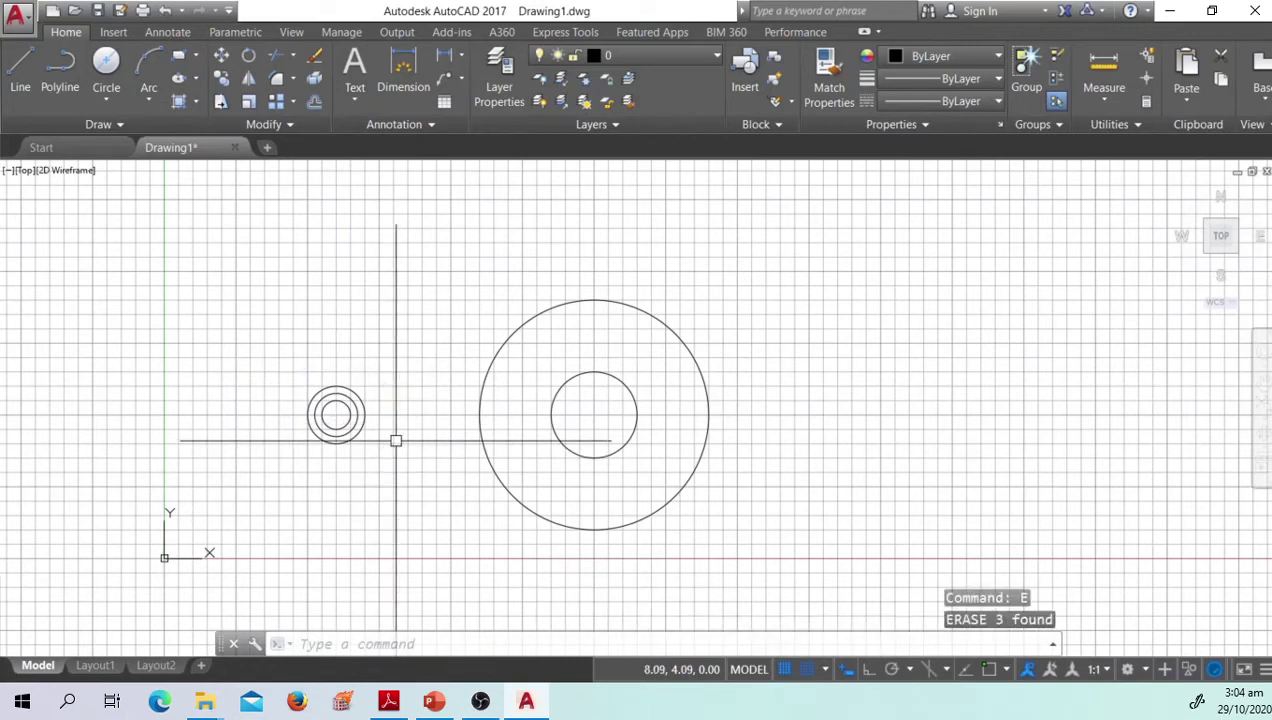
text(oops)
key(Return)
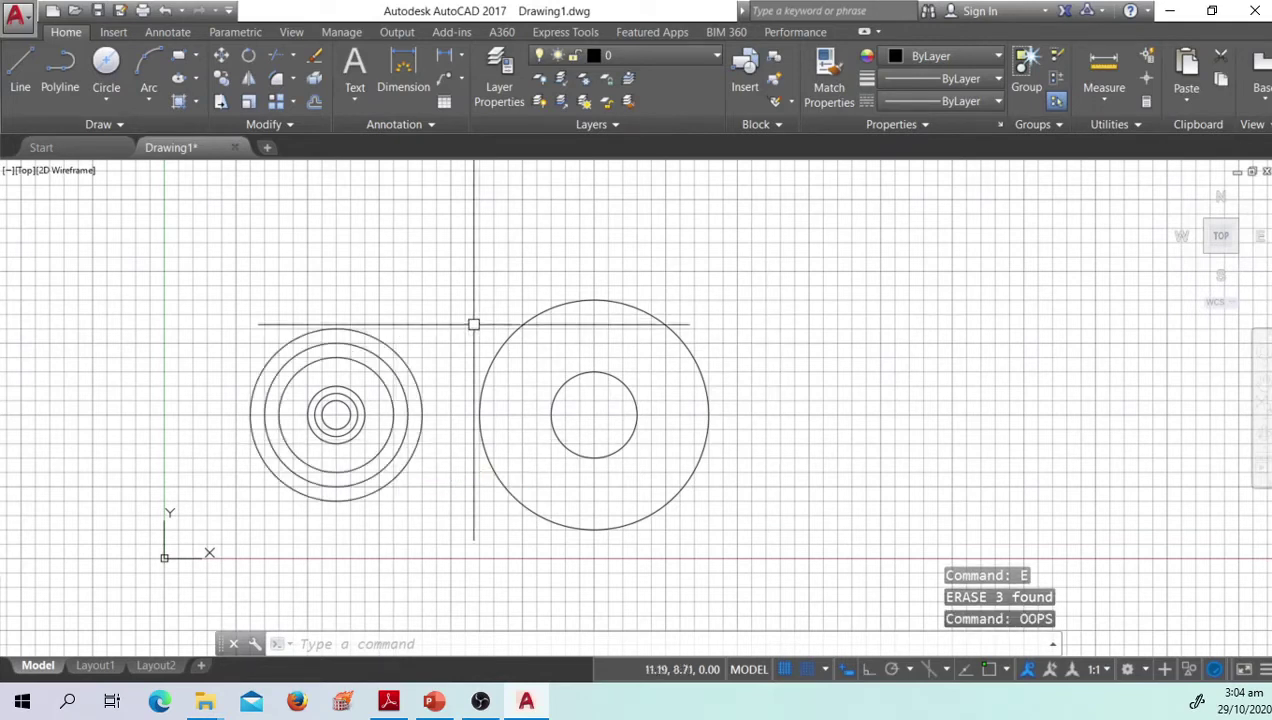
Step: Select the outermost circle of the concentric set and the radius 4 circle with a crossing selection
click(505, 421)
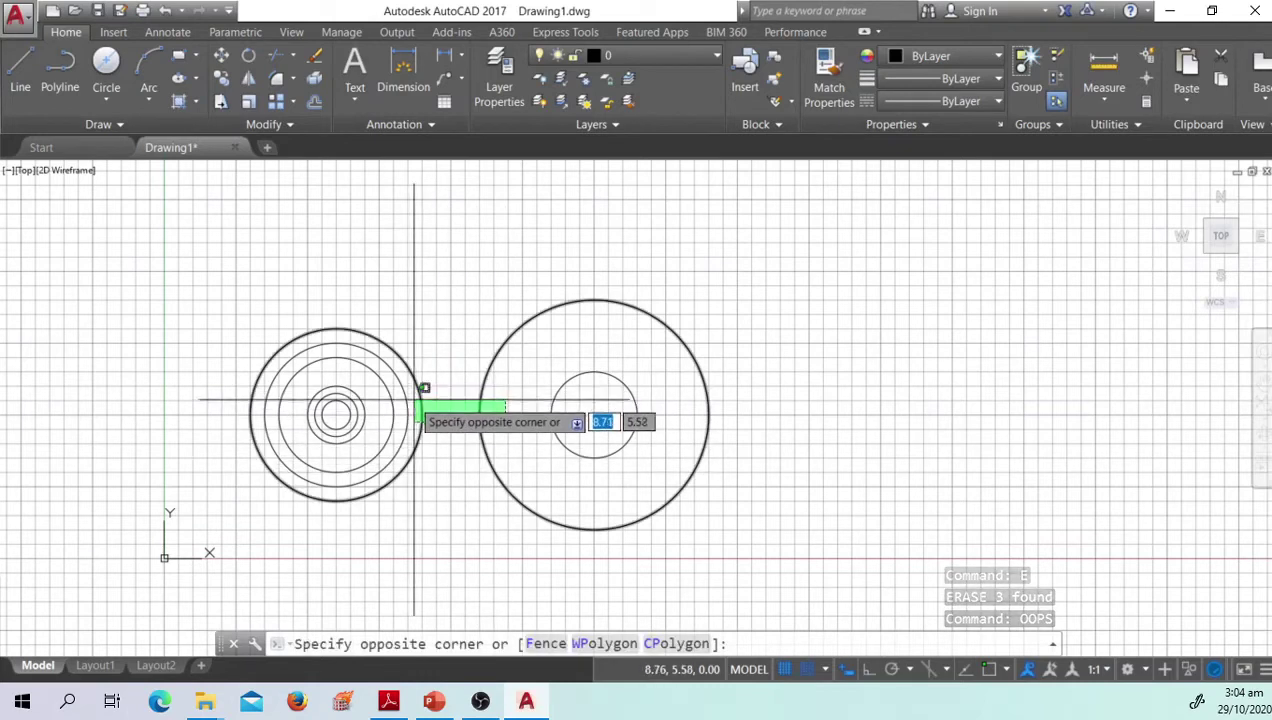
click(500, 418)
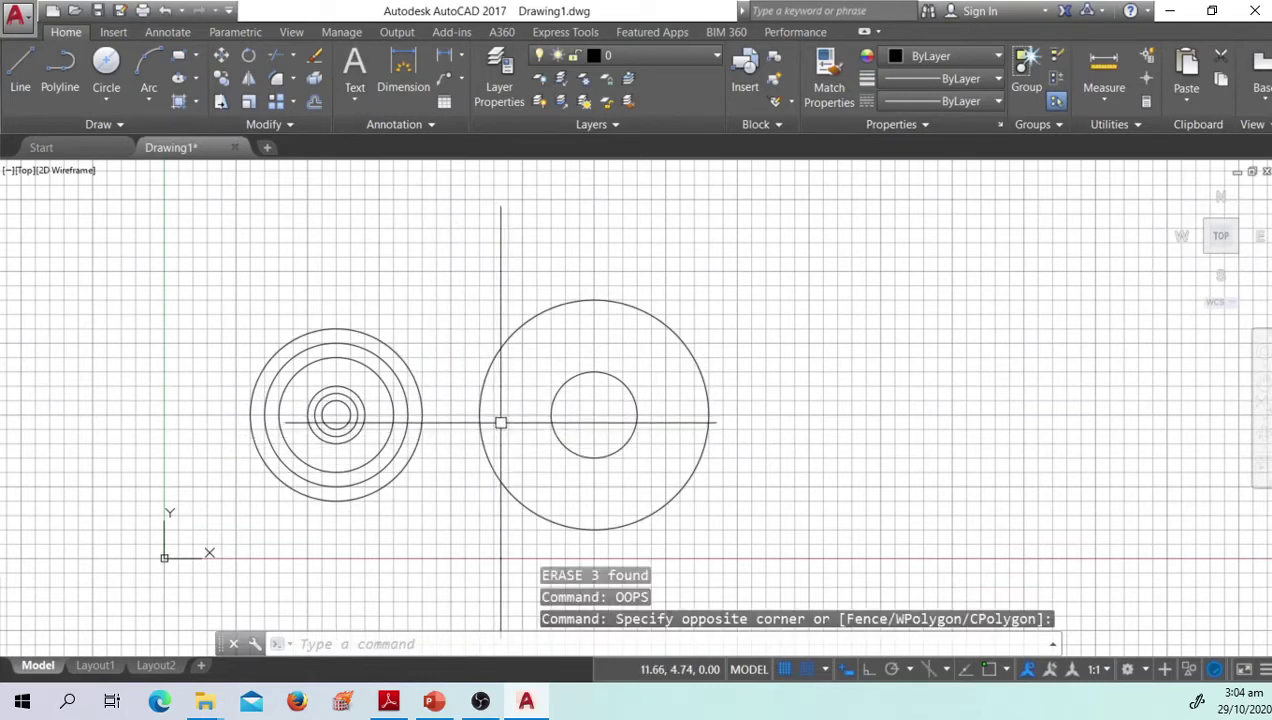
click(810, 469)
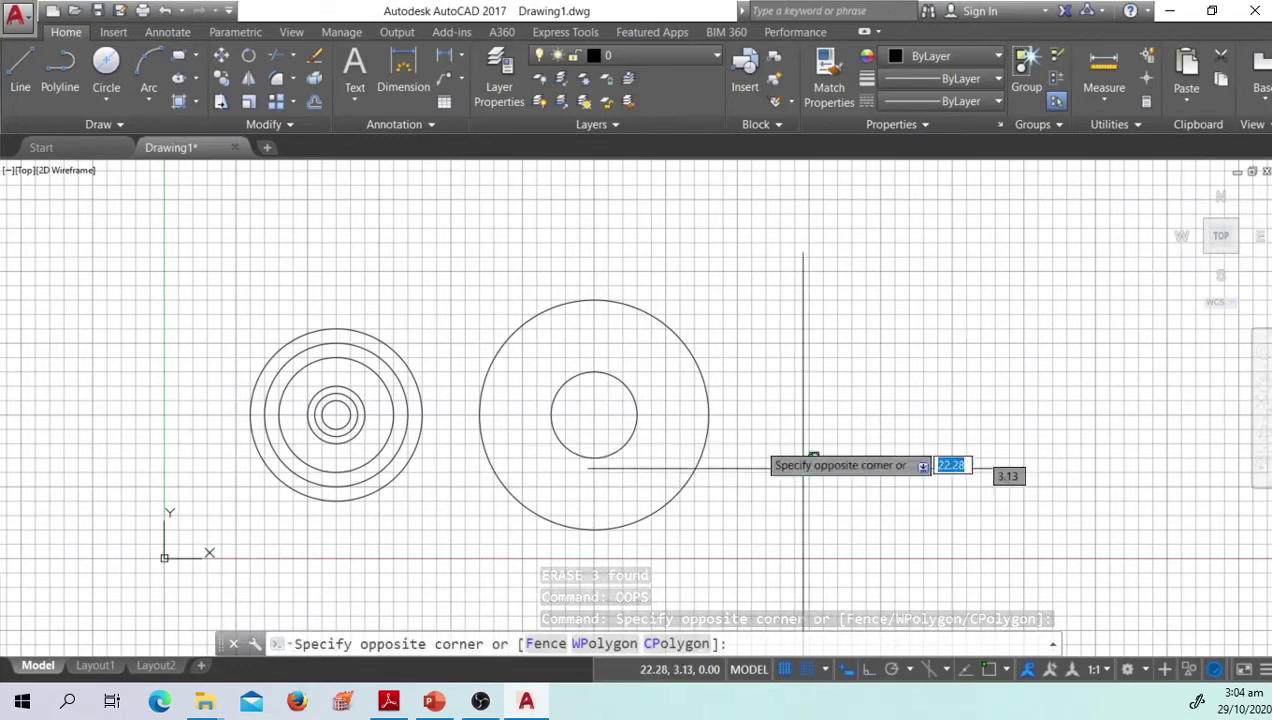
click(740, 445)
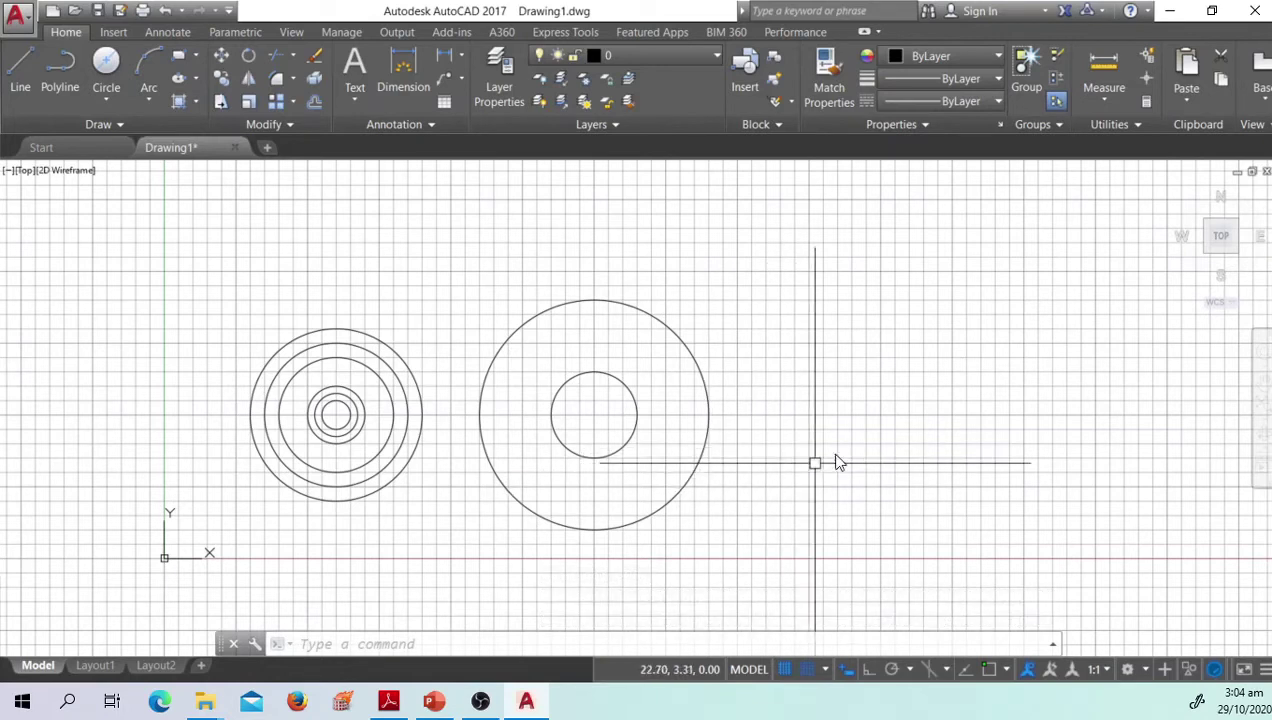
Step: Draw a circle of about 5.93 units radius on the far side of the two-circle set and run OOPS
text(c)
key(Return)
click(903, 378)
click(1053, 458)
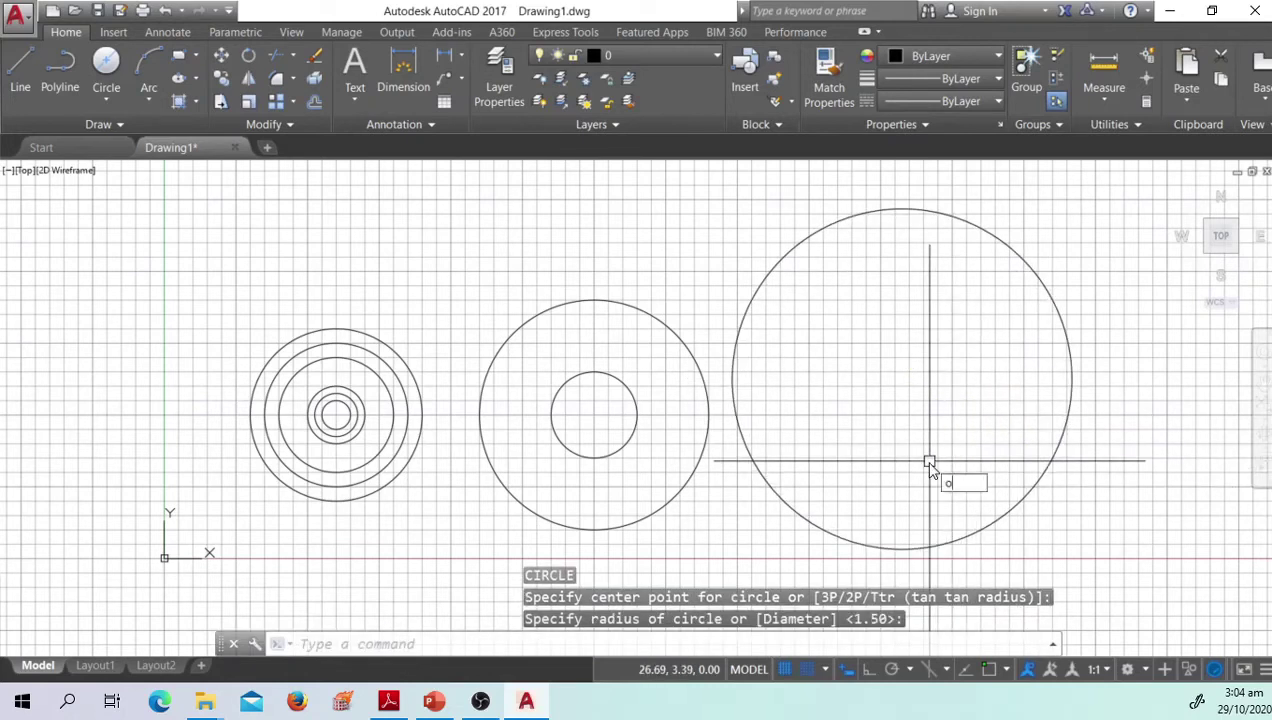
text(ps)
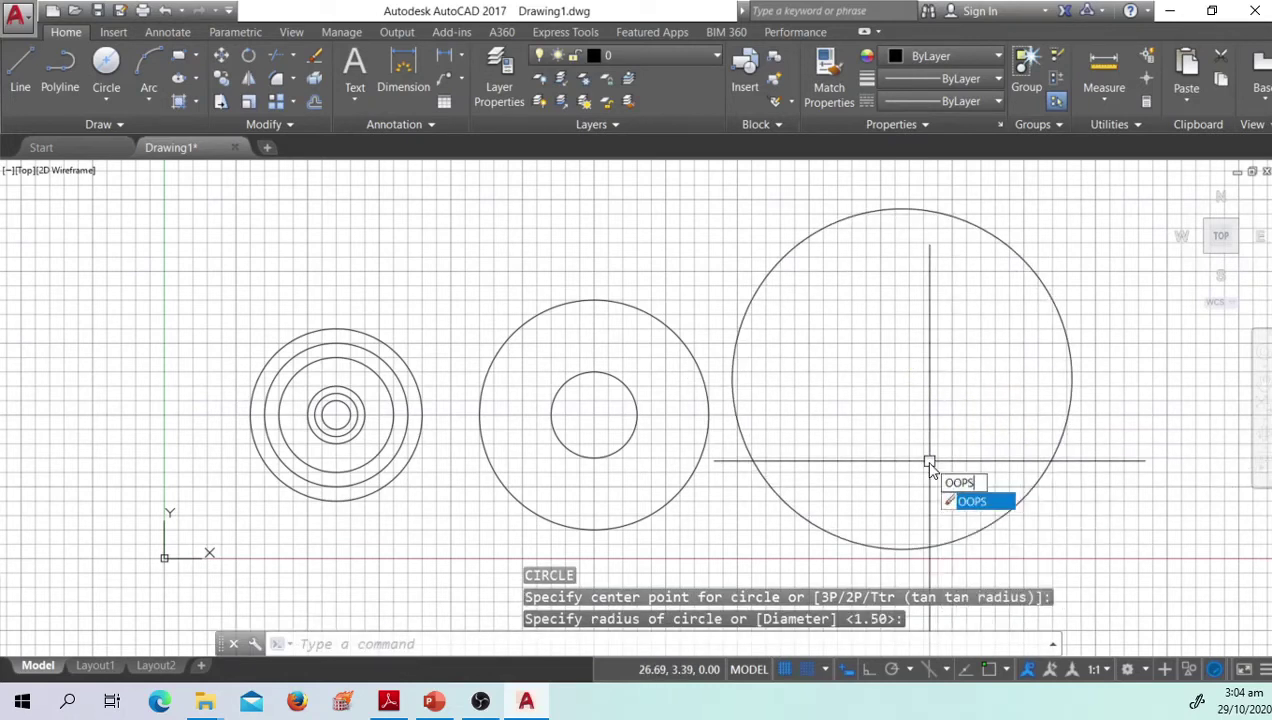
key(Return)
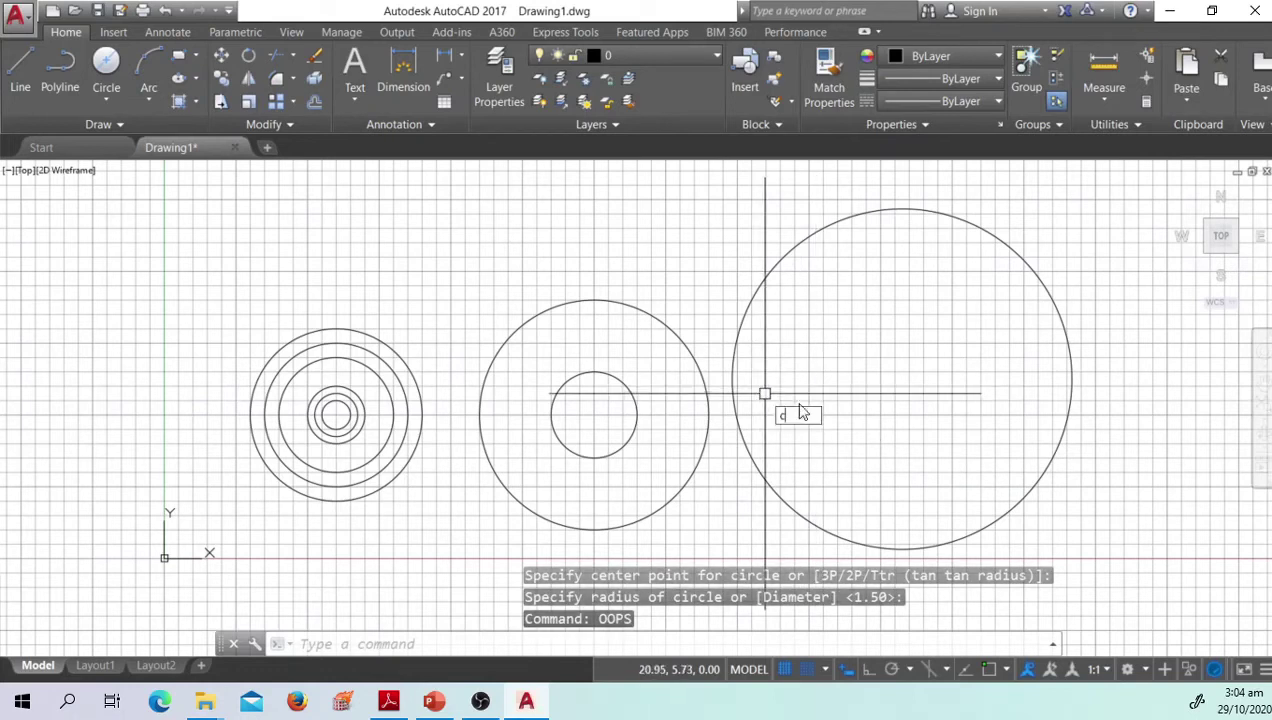
Step: Draw a smaller circle inside the new large circle and undo it with the U command
text(c)
key(Return)
click(880, 357)
click(921, 426)
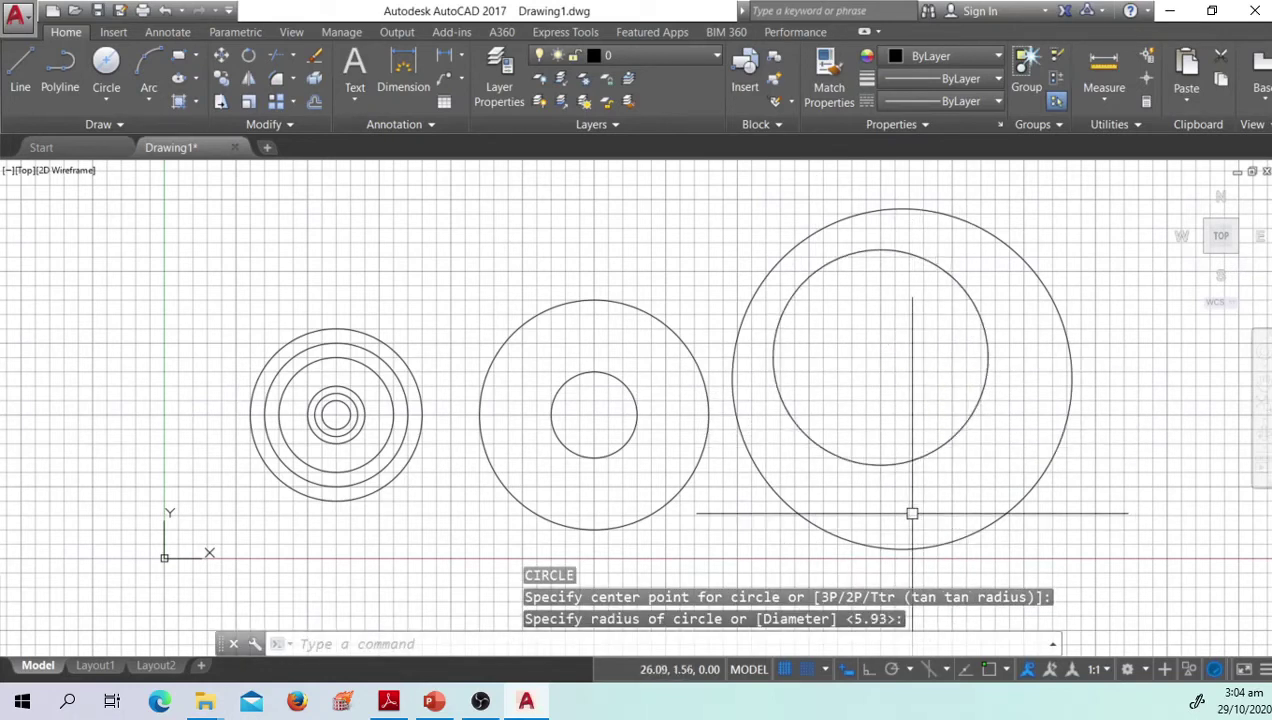
text(u)
key(Return)
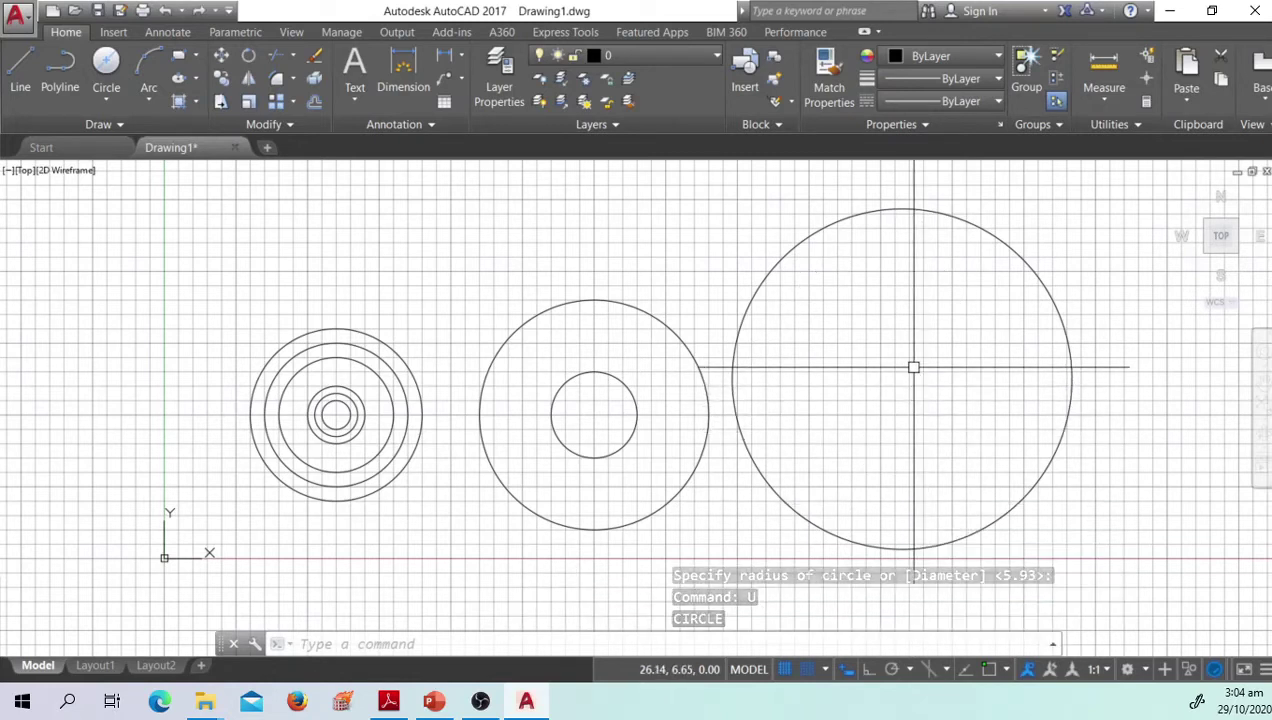
Step: Draw another smaller, off-centre circle inside the large circle and run OOPS
text(c)
key(Return)
click(888, 365)
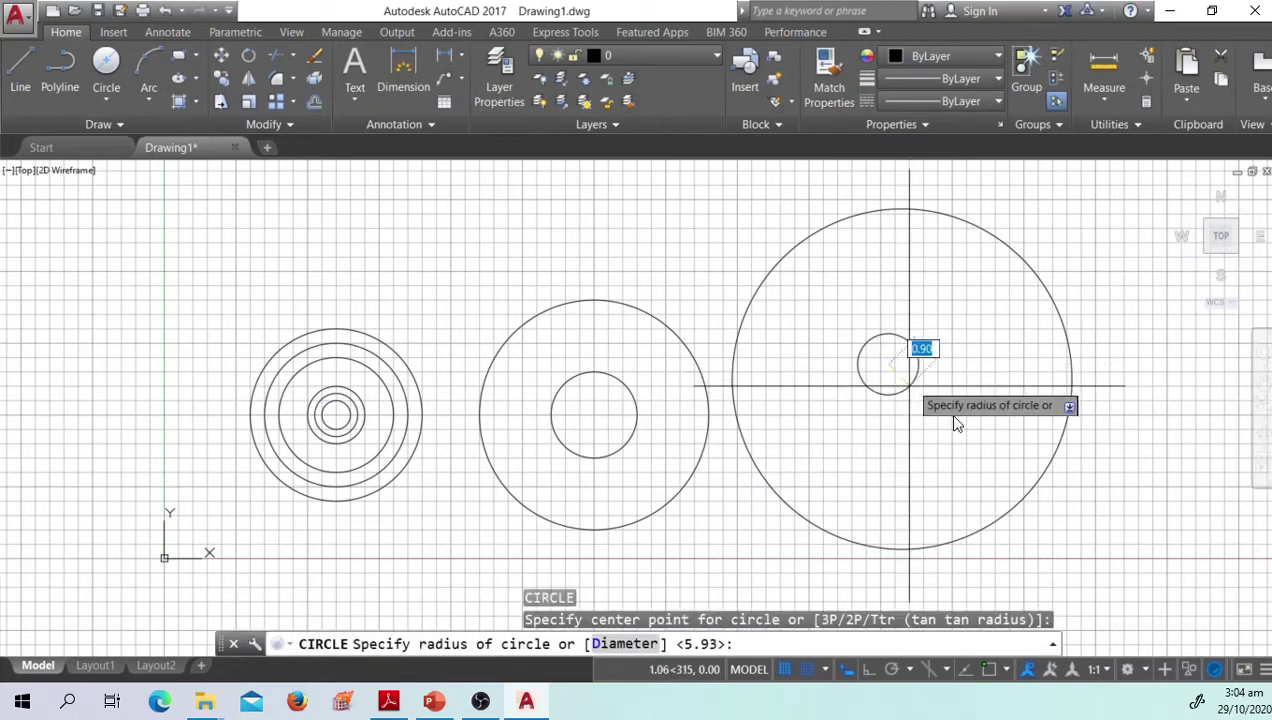
text(oops)
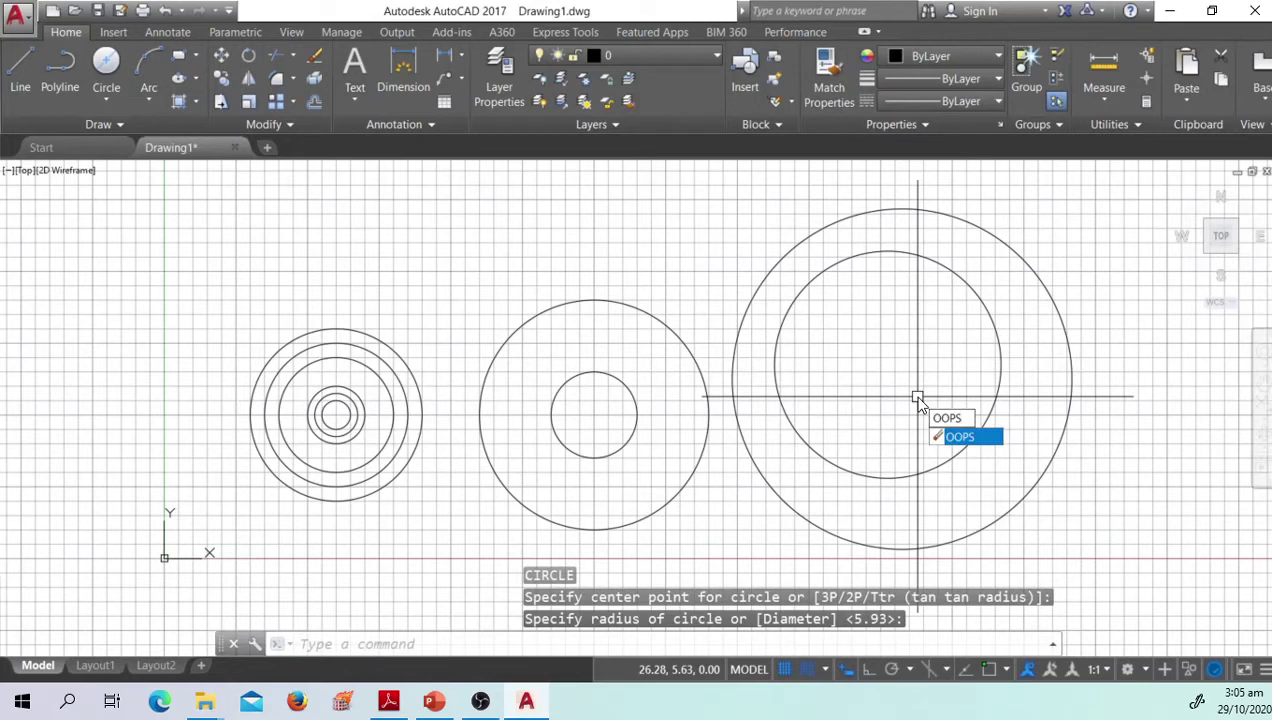
key(Return)
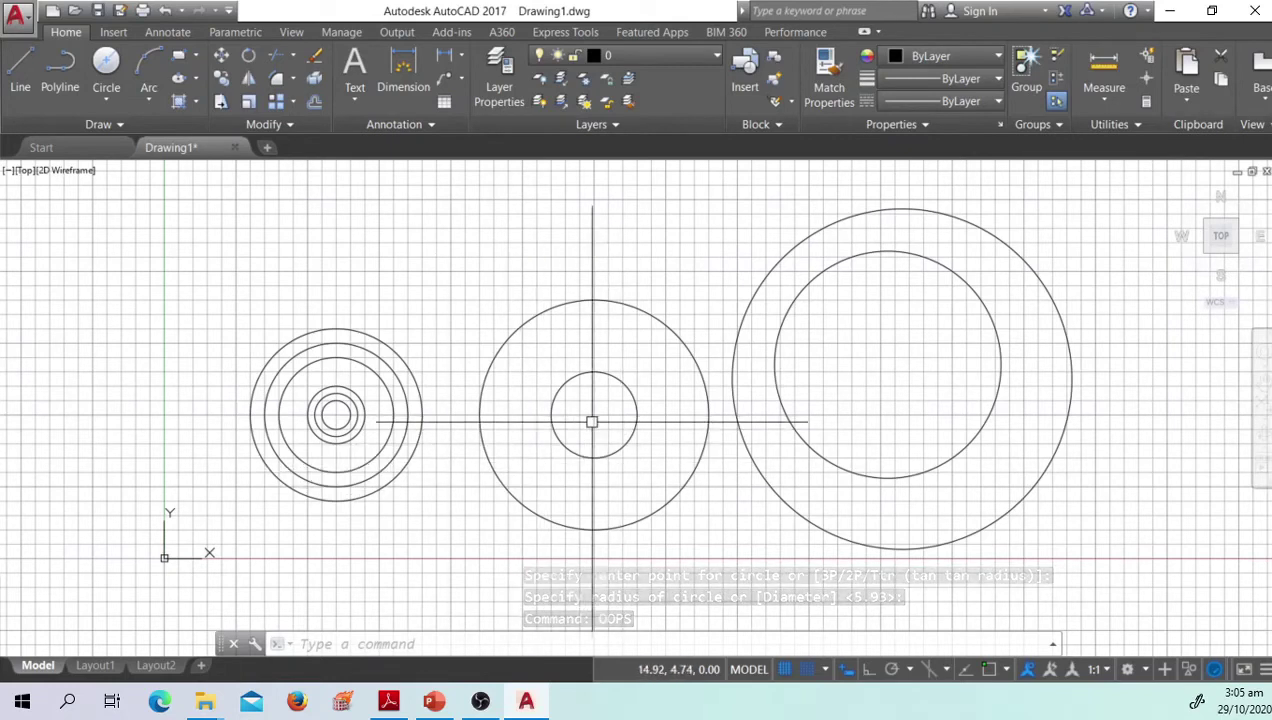
Step: Erase the six concentric circles together with the middle pair, and restore them all with OOPS
click(592, 430)
click(335, 366)
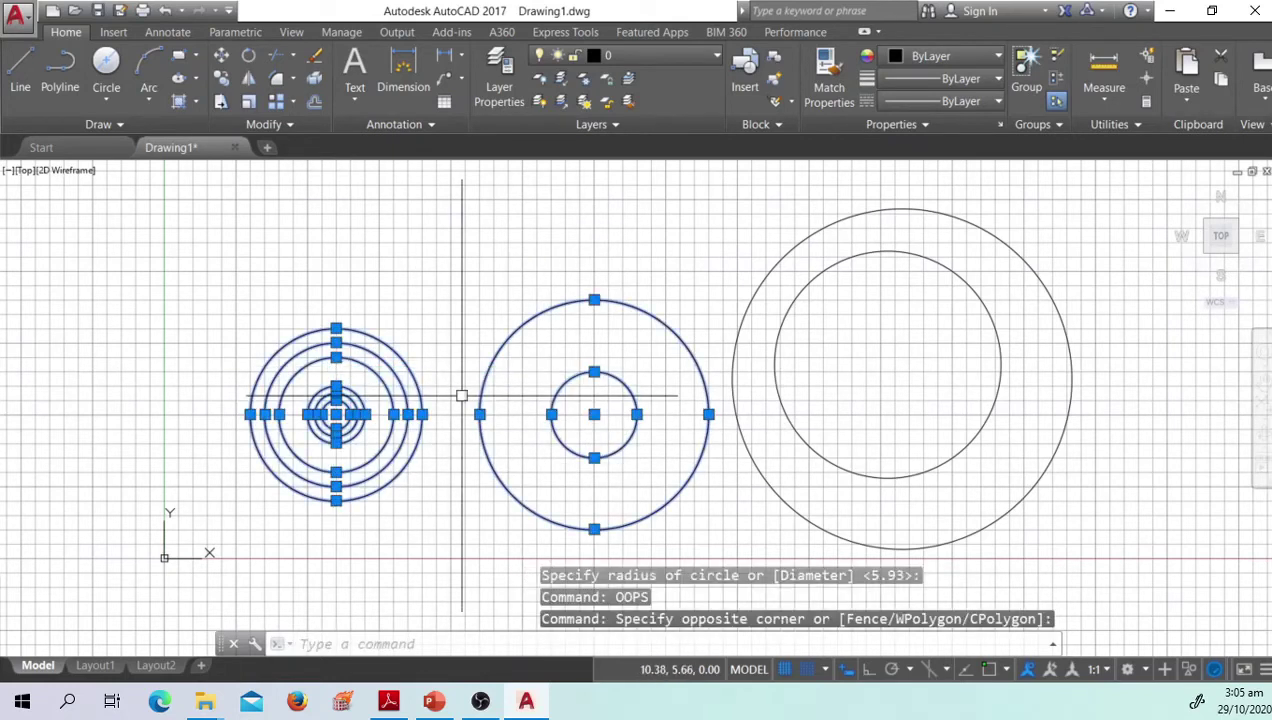
text(e)
key(Return)
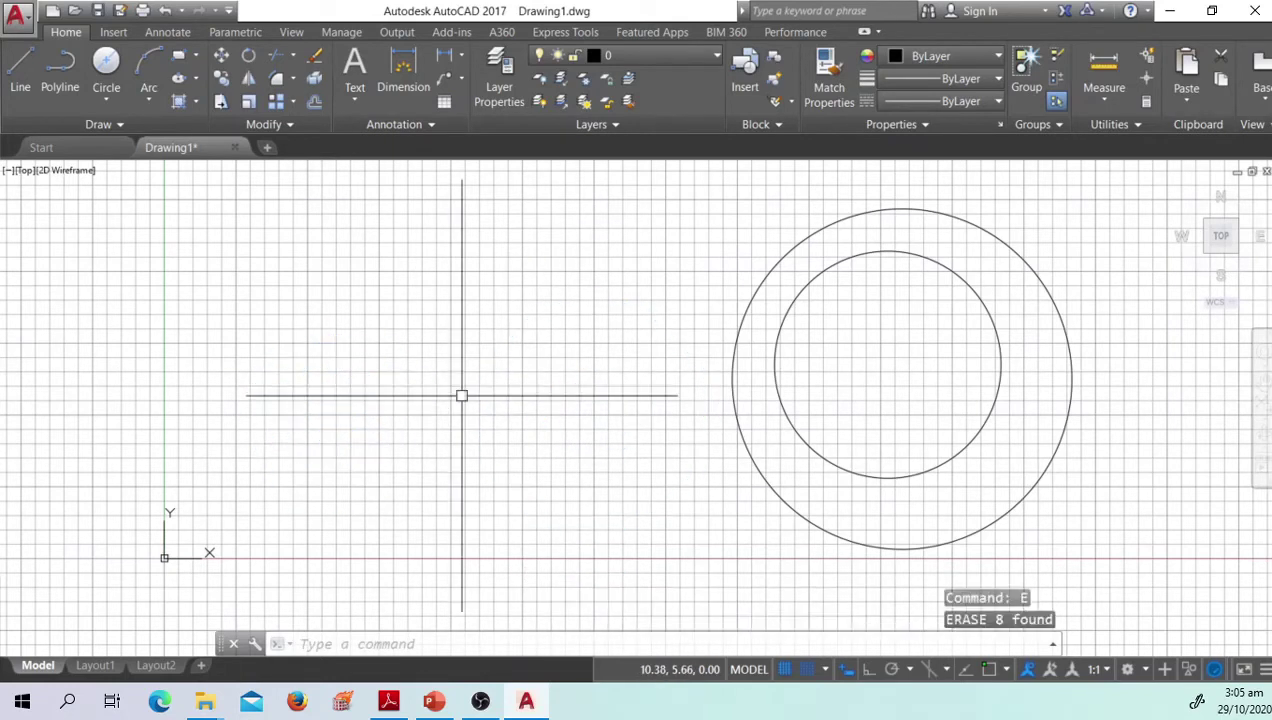
text(oops)
key(Return)
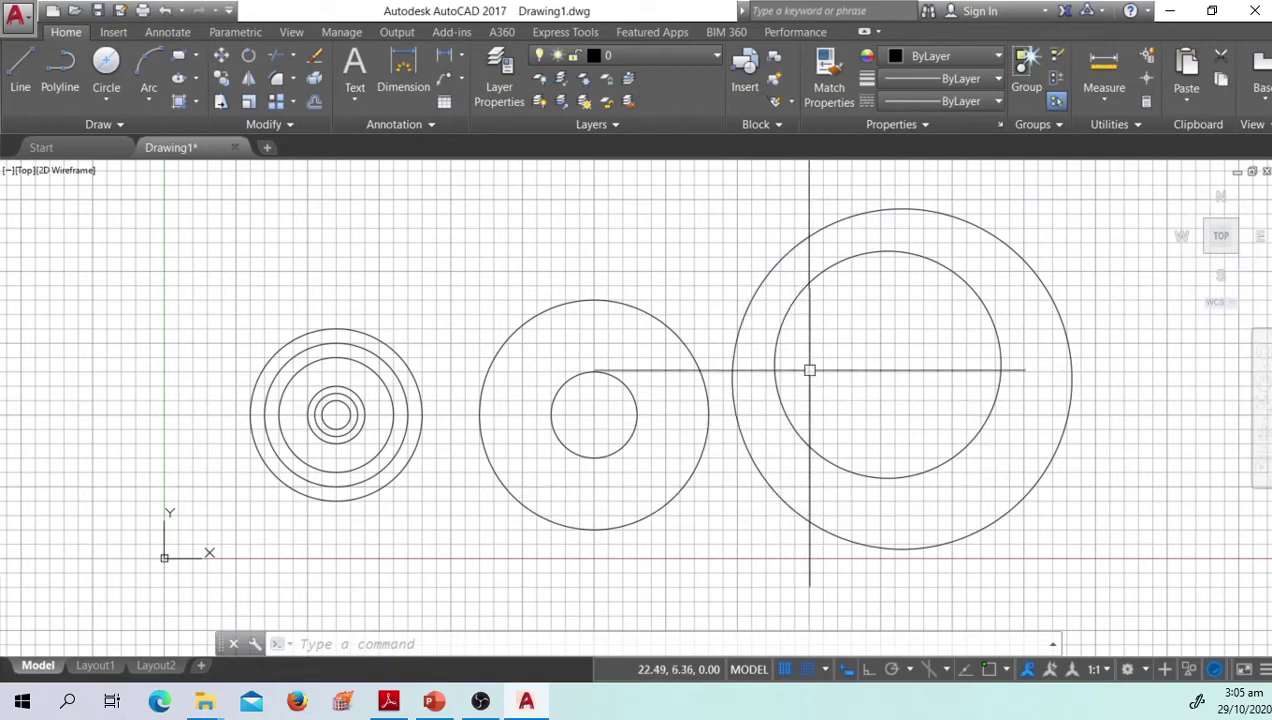
Step: Try to remove the off-centre circle inside the large circle by selecting it and running OOPS
click(866, 346)
click(791, 354)
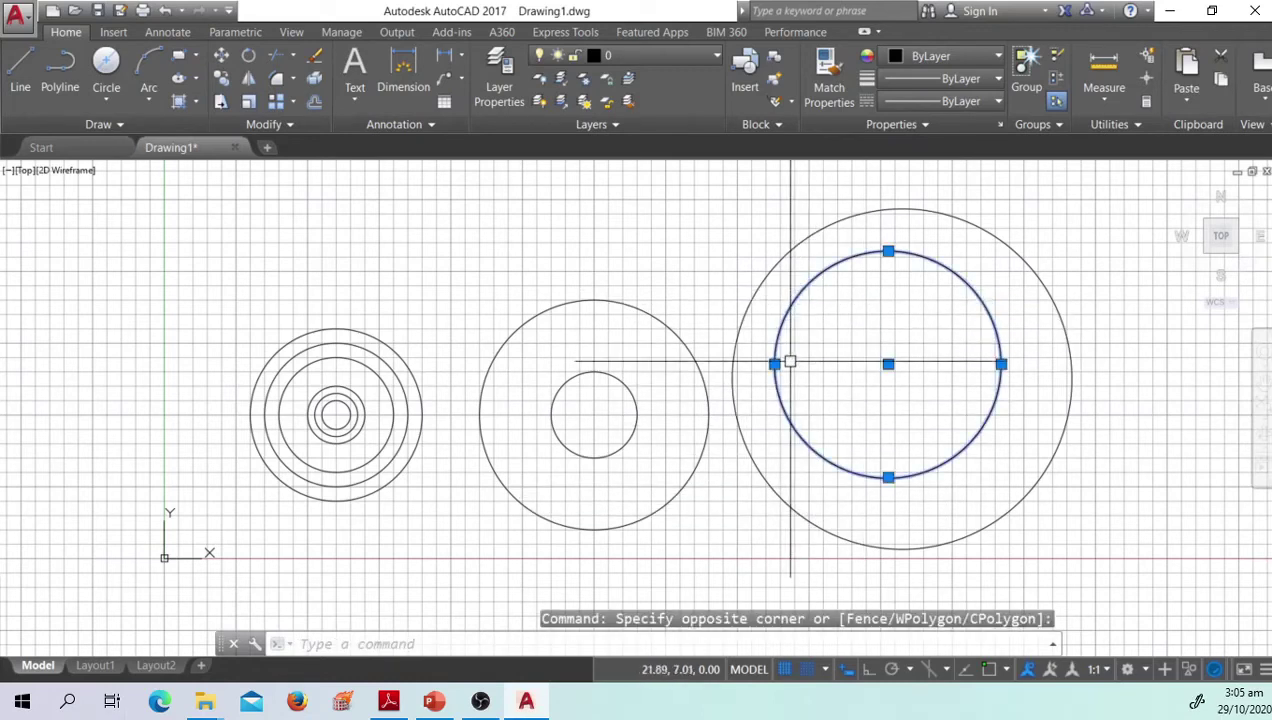
text(oops)
key(Return)
click(875, 344)
key(Escape)
Step: Erase the off-centre circle inside the large circle
click(870, 305)
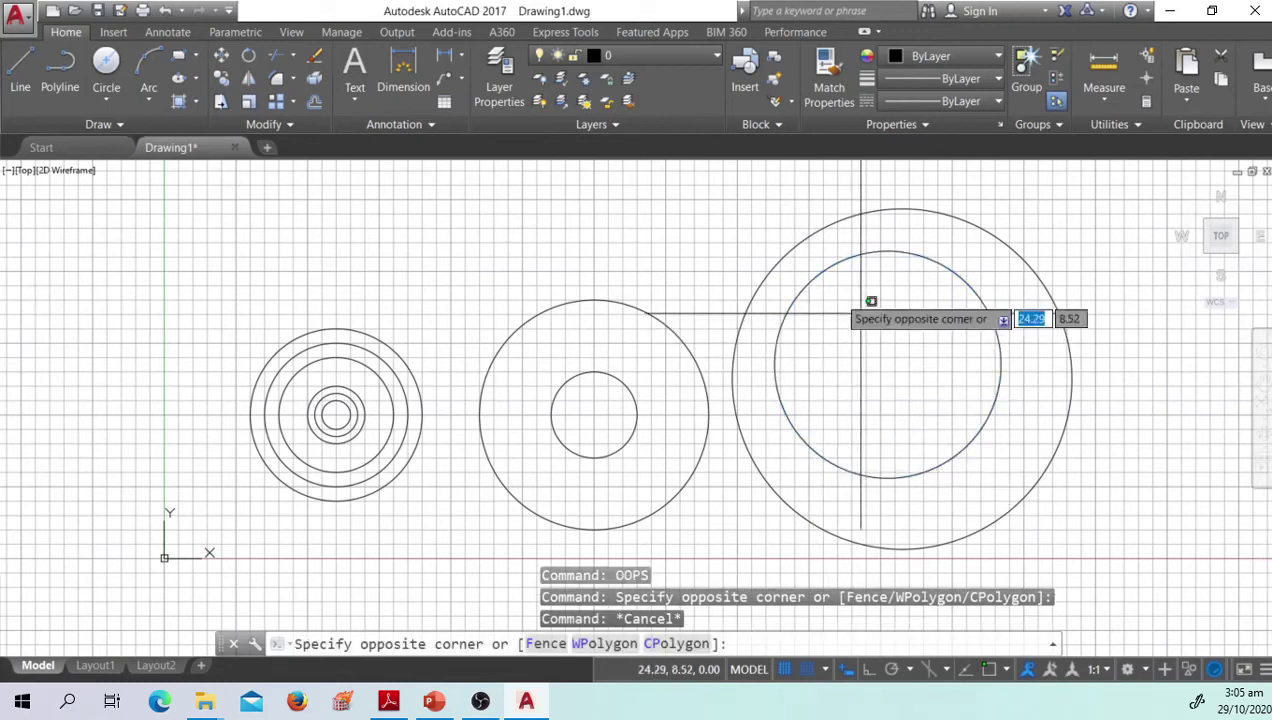
click(808, 285)
text(e)
key(Return)
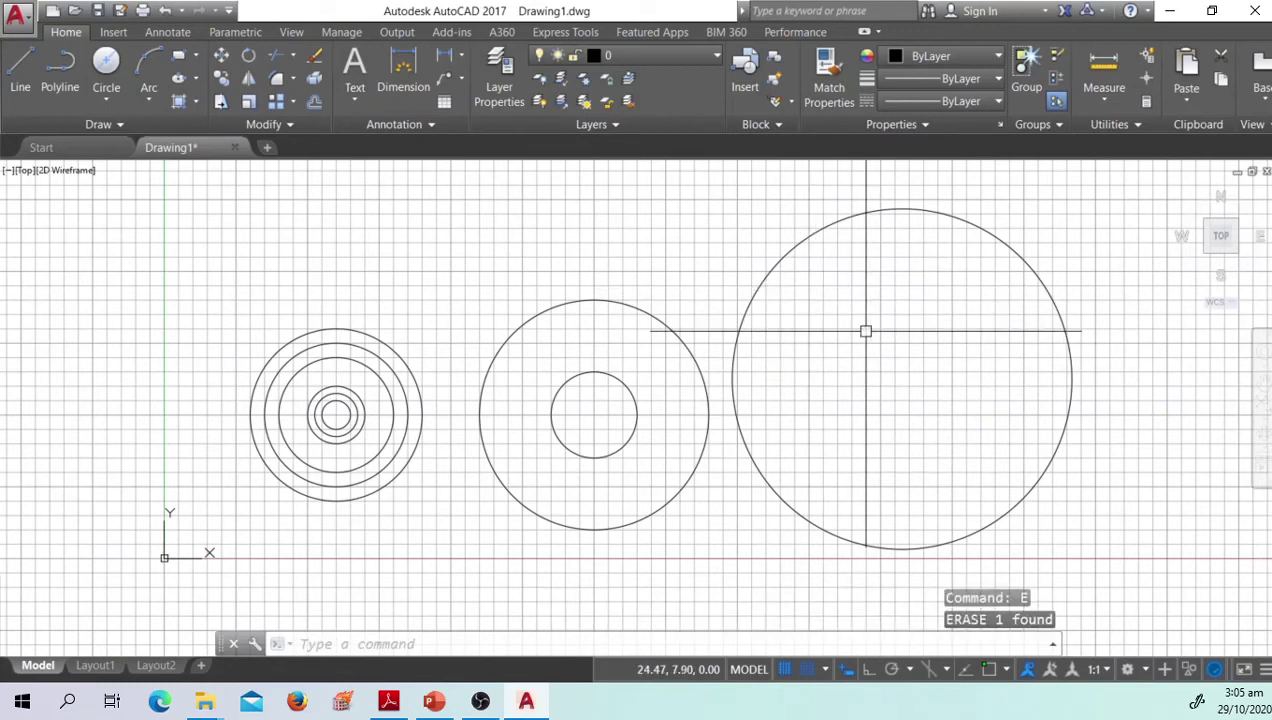
Step: Erase the outer circle of the middle pair
scroll(576, 389, down, 4)
scroll(599, 409, up, 5)
scroll(761, 406, down, 3)
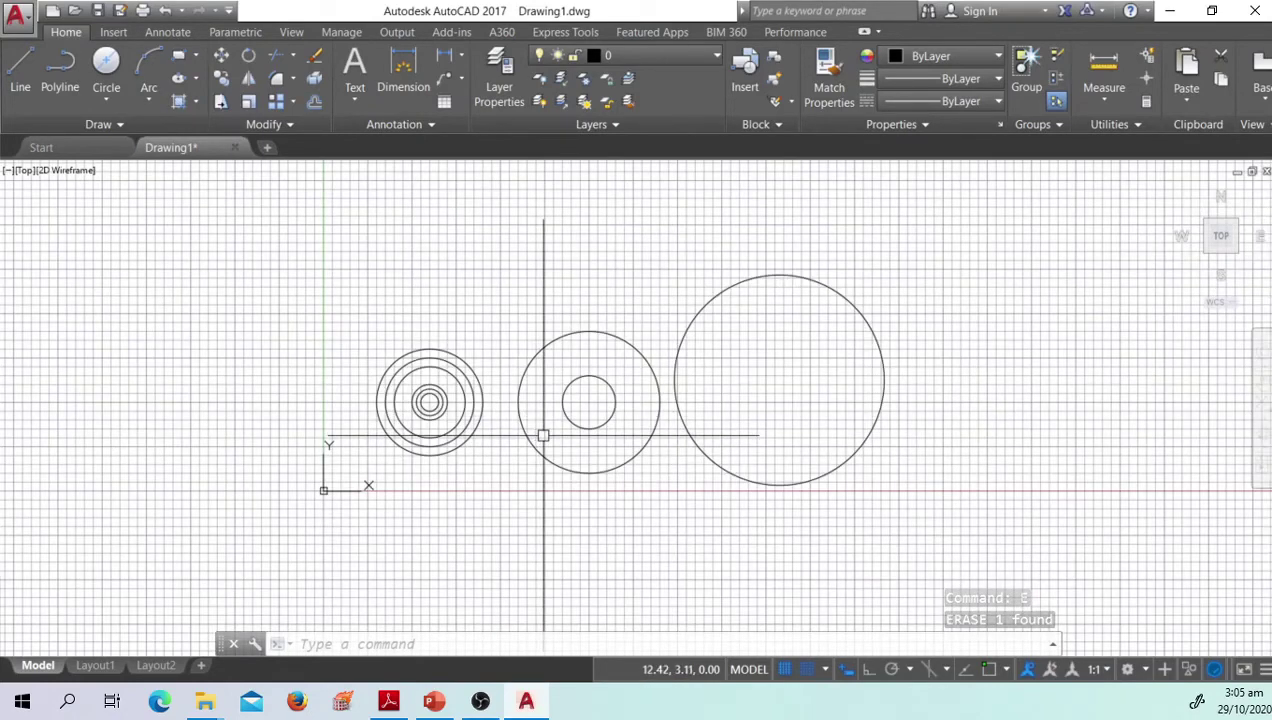
text(e)
key(Return)
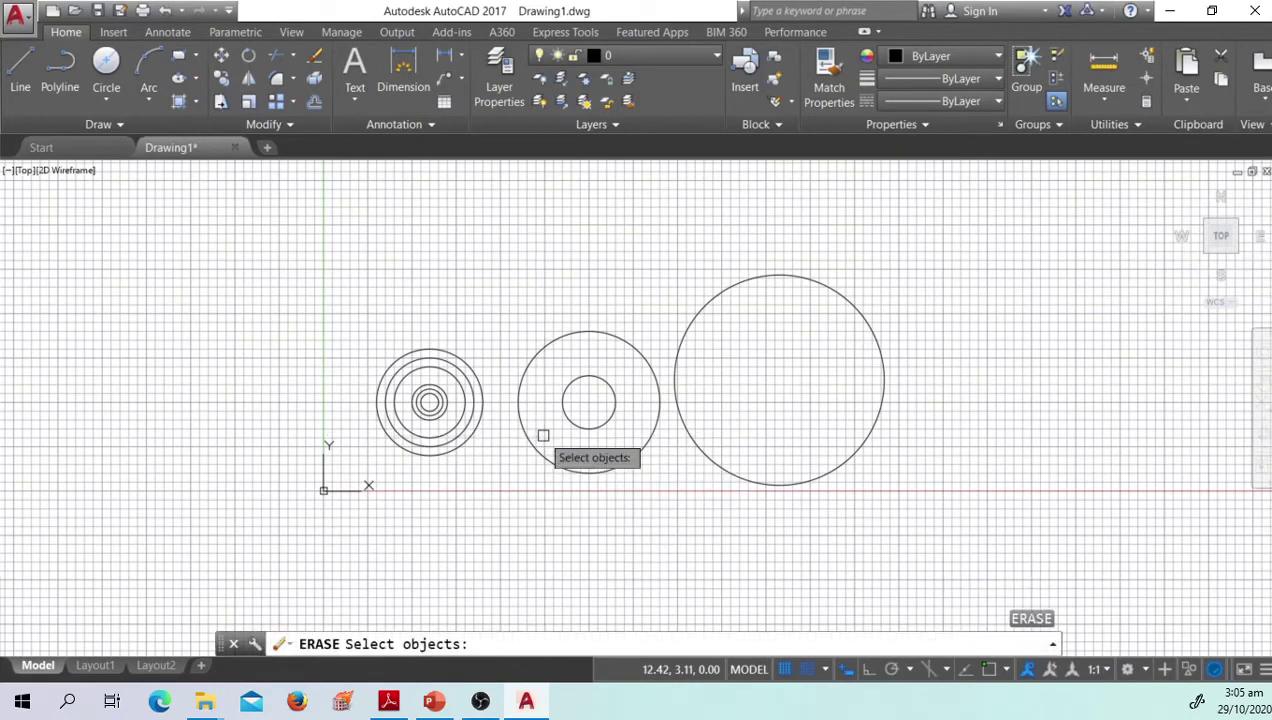
click(531, 432)
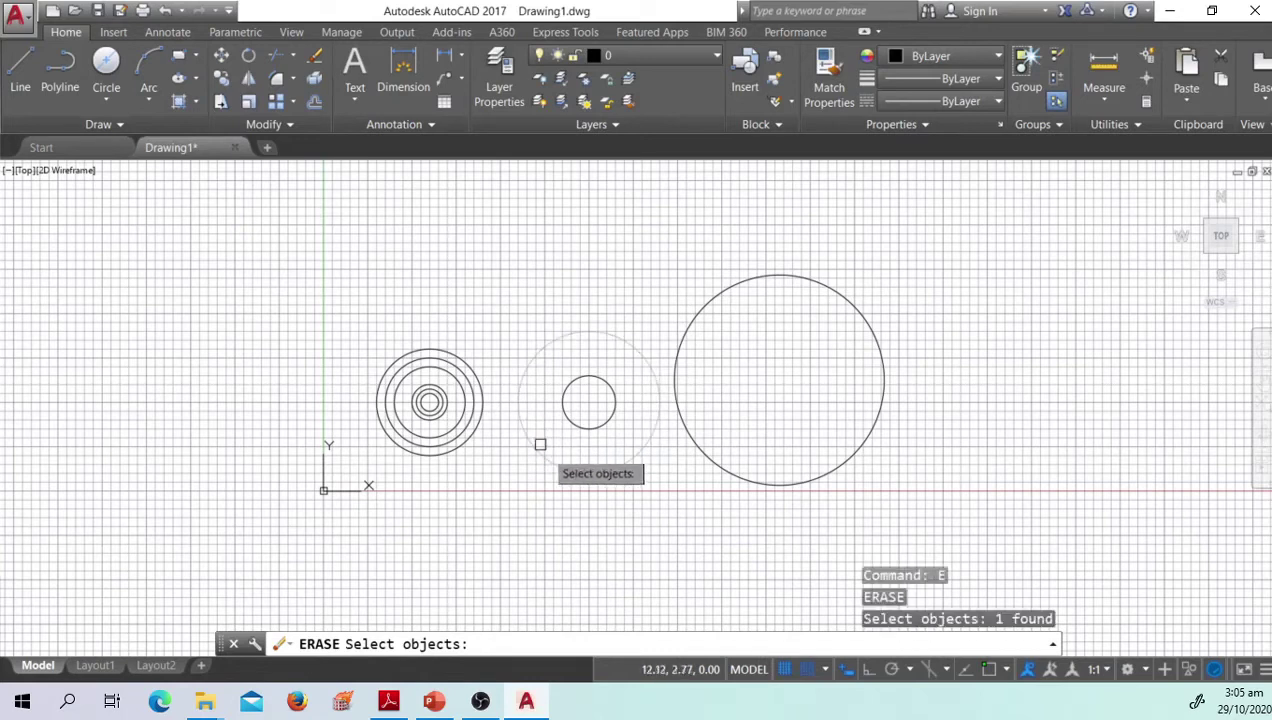
key(Return)
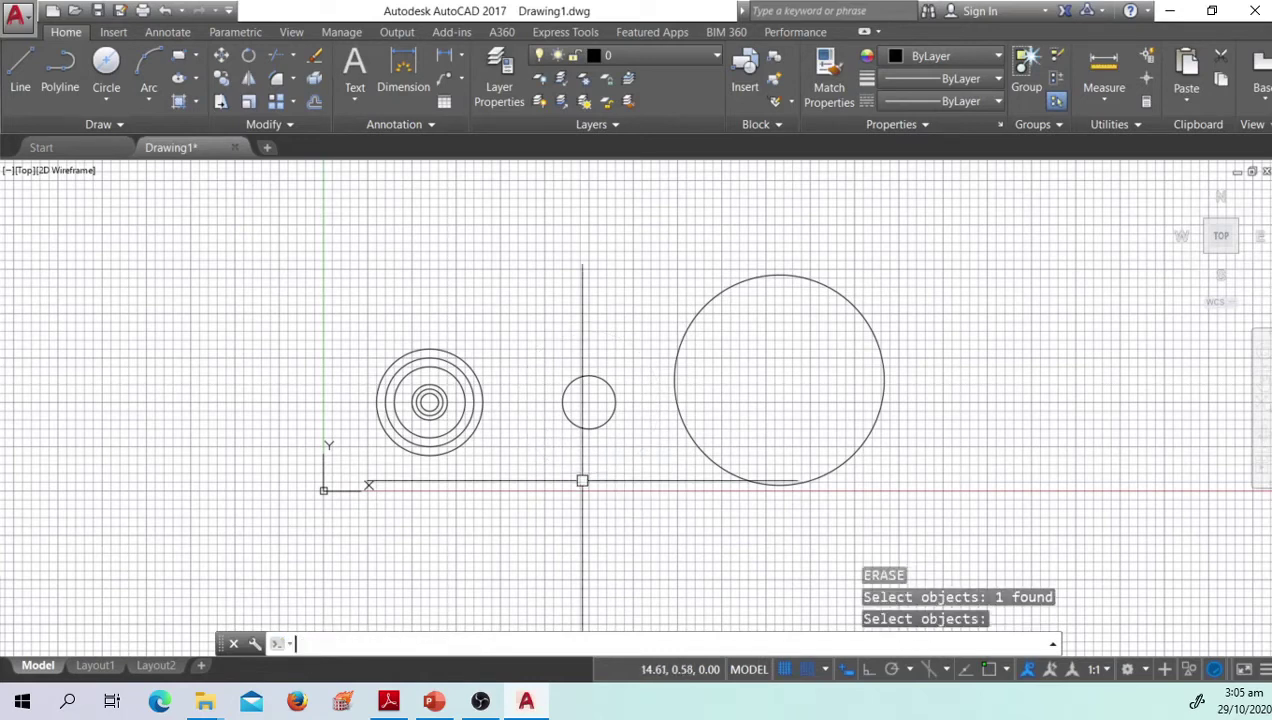
Step: Erase the three outer circles of the six-circle concentric set, and undo the last two erasures with U
click(516, 435)
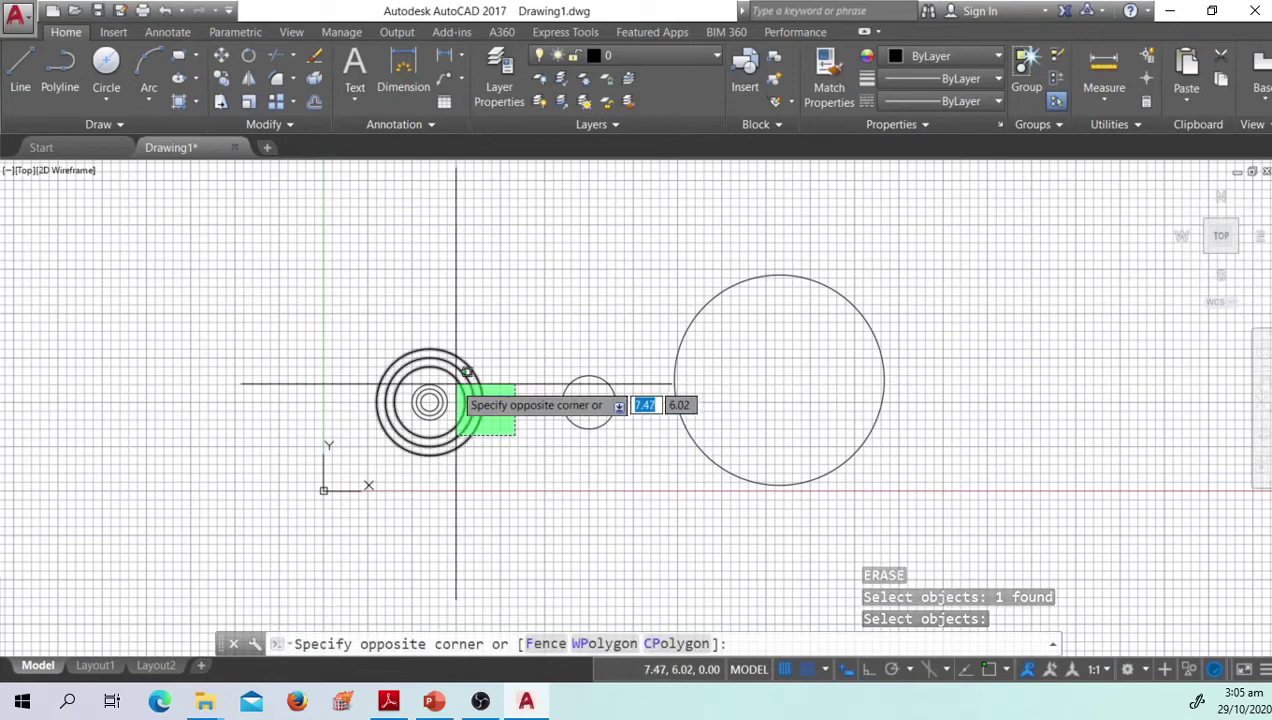
key(Escape)
click(521, 417)
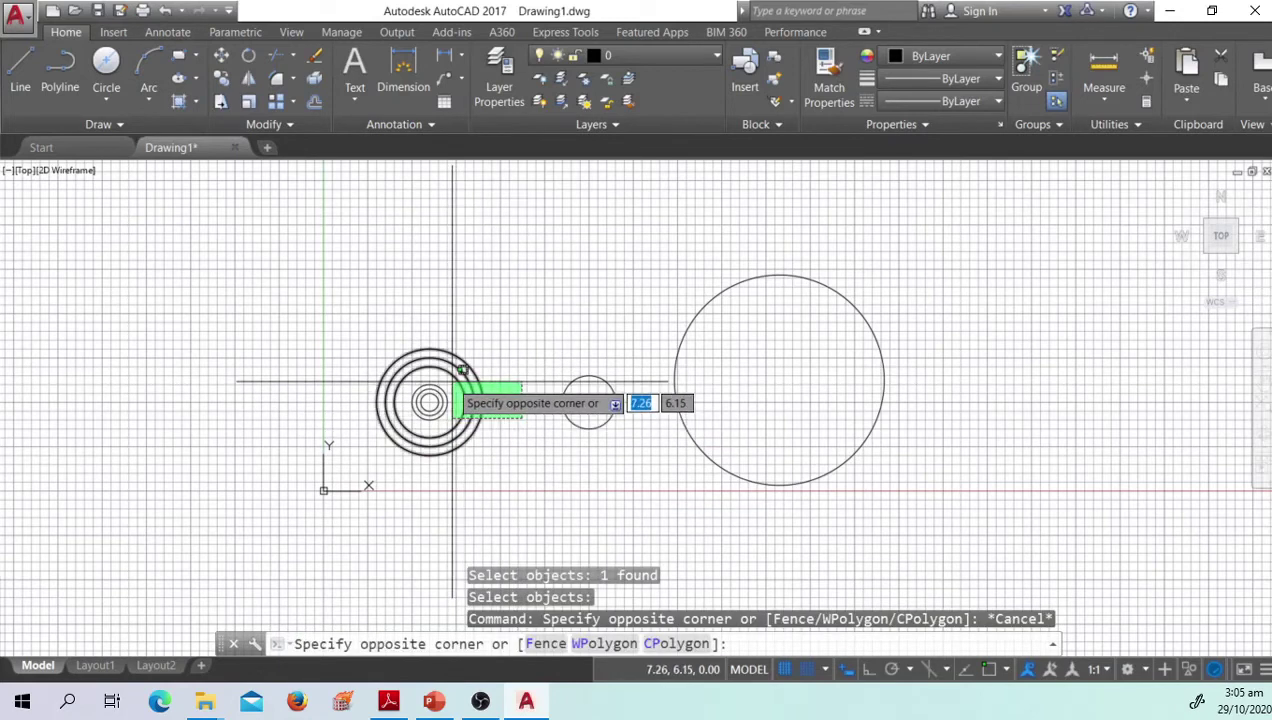
click(458, 382)
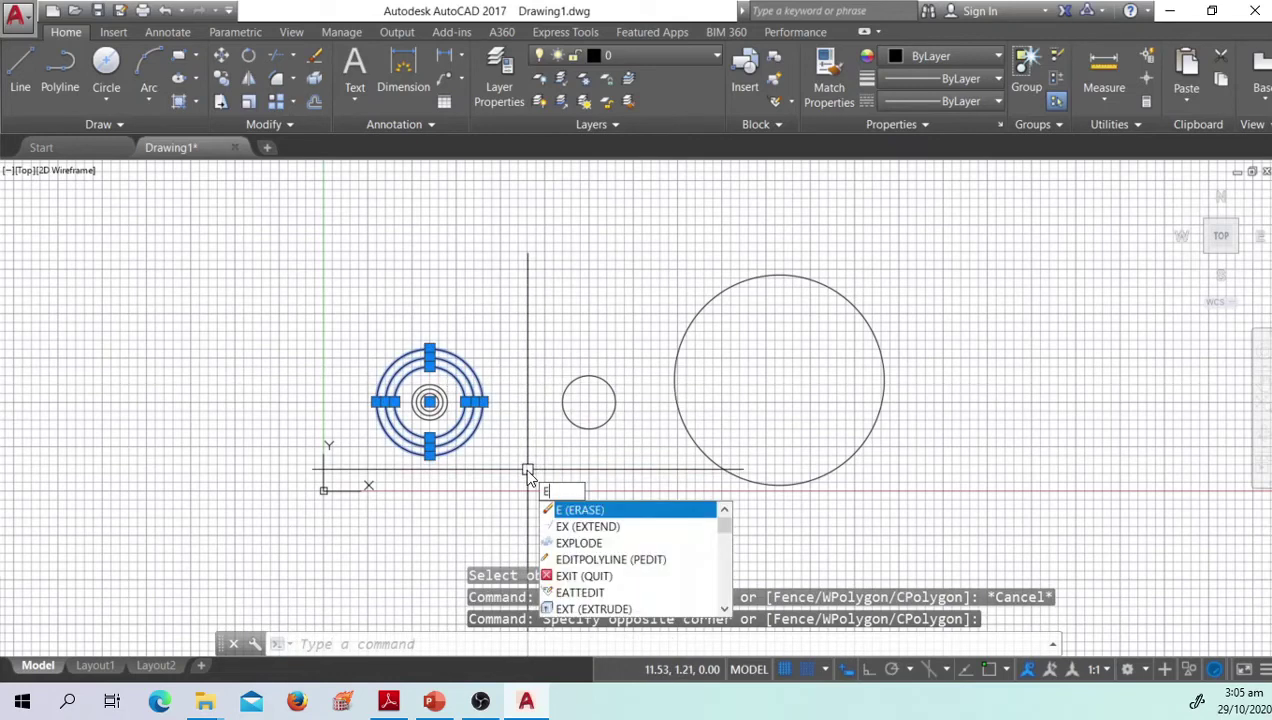
key(Return)
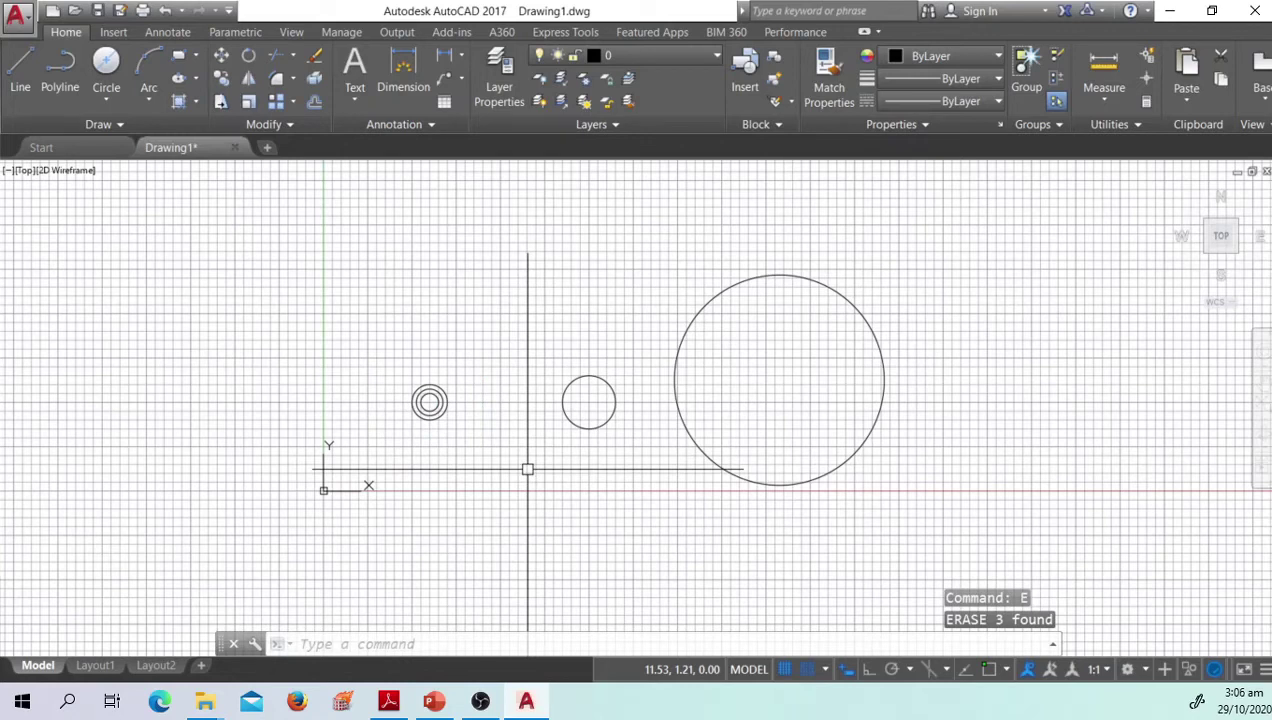
text(u)
key(Return)
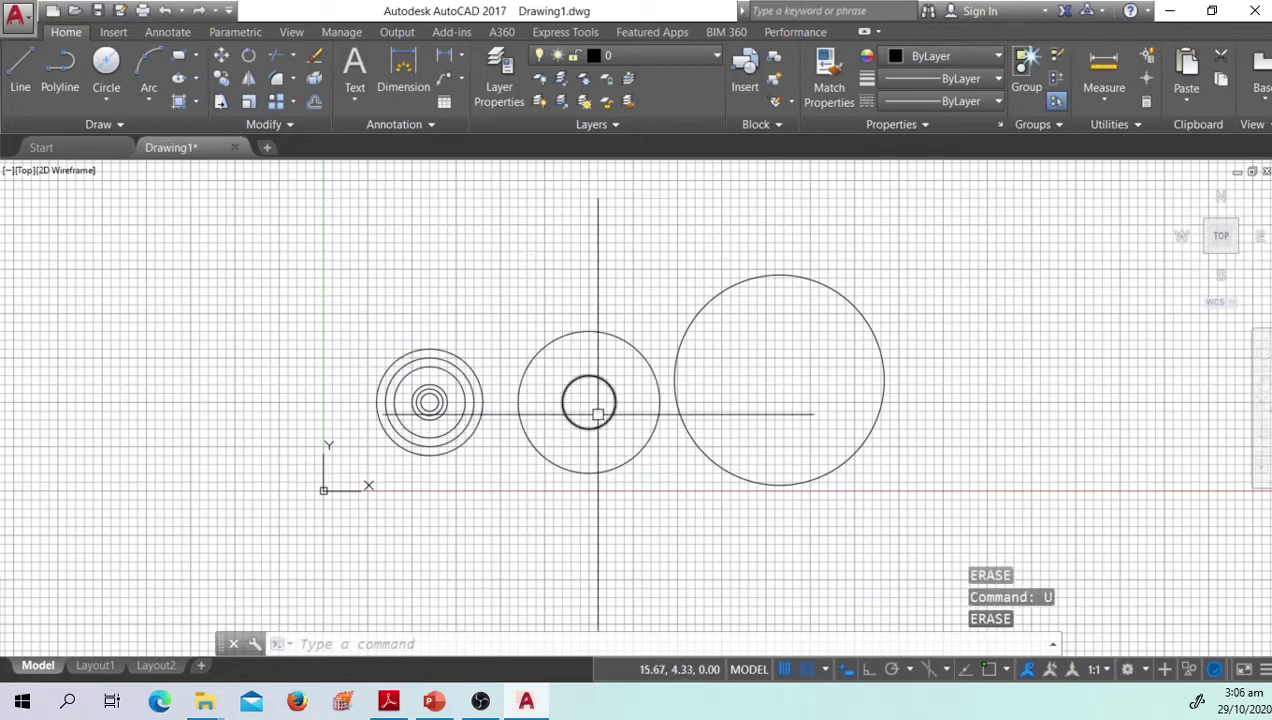
Step: Erase all six circles of the concentric set and undo the erasure with U
scroll(590, 415, up, 2)
scroll(620, 448, up, 1)
scroll(426, 511, down, 2)
scroll(503, 514, up, 2)
click(511, 503)
click(234, 412)
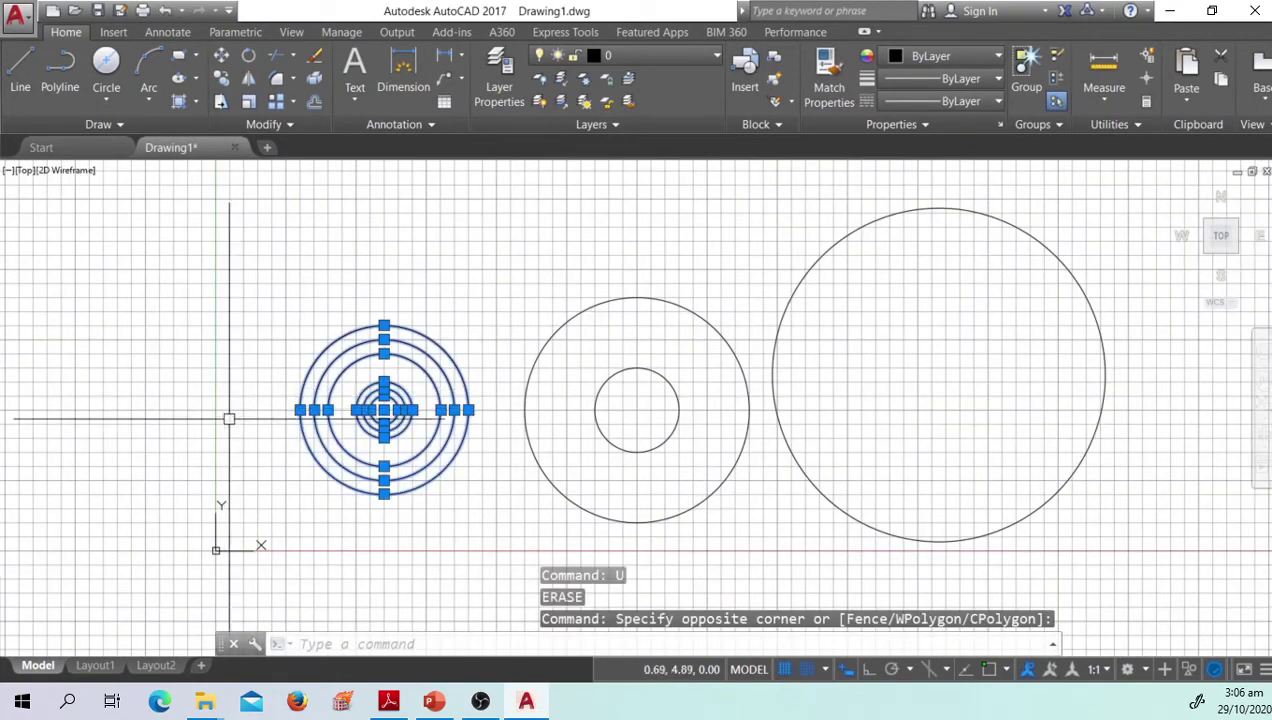
text(e)
key(Return)
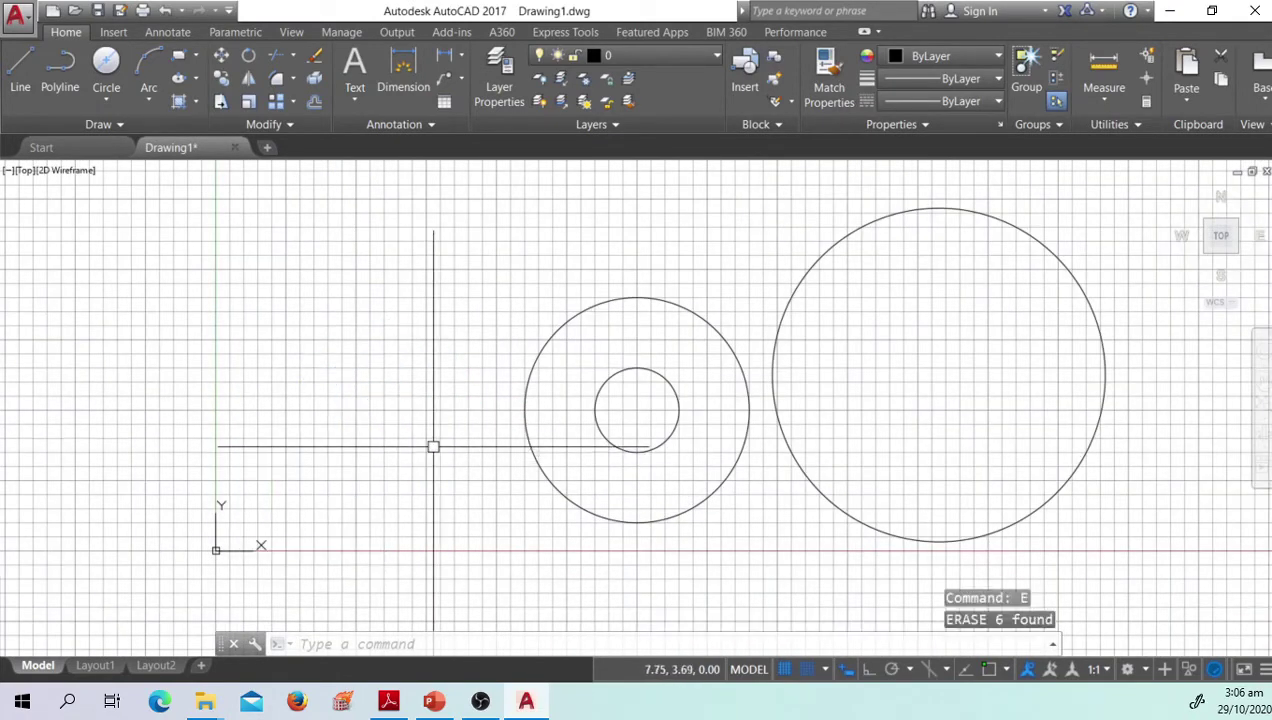
scroll(433, 447, down, 2)
text(u)
scroll(433, 447, up, 3)
key(Return)
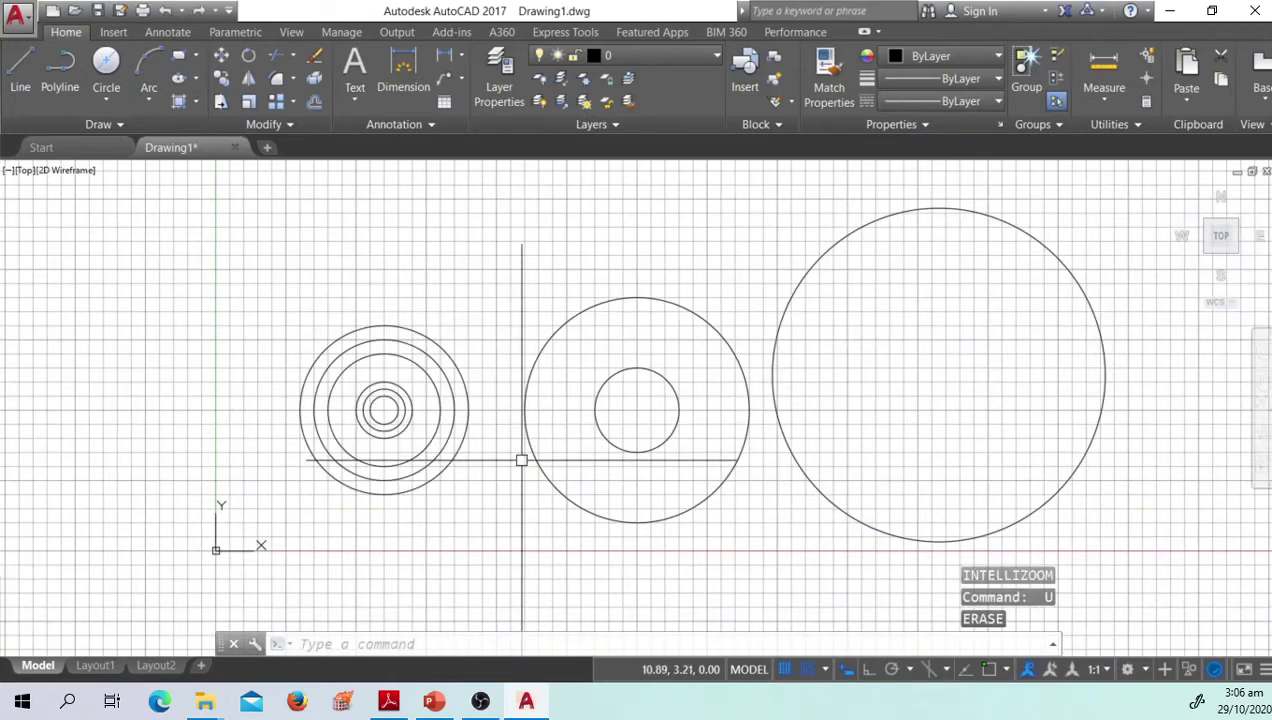
Step: Erase both circles of the middle pair and undo the erasure with U
middle_drag(522, 460, 458, 474)
scroll(505, 463, down, 1)
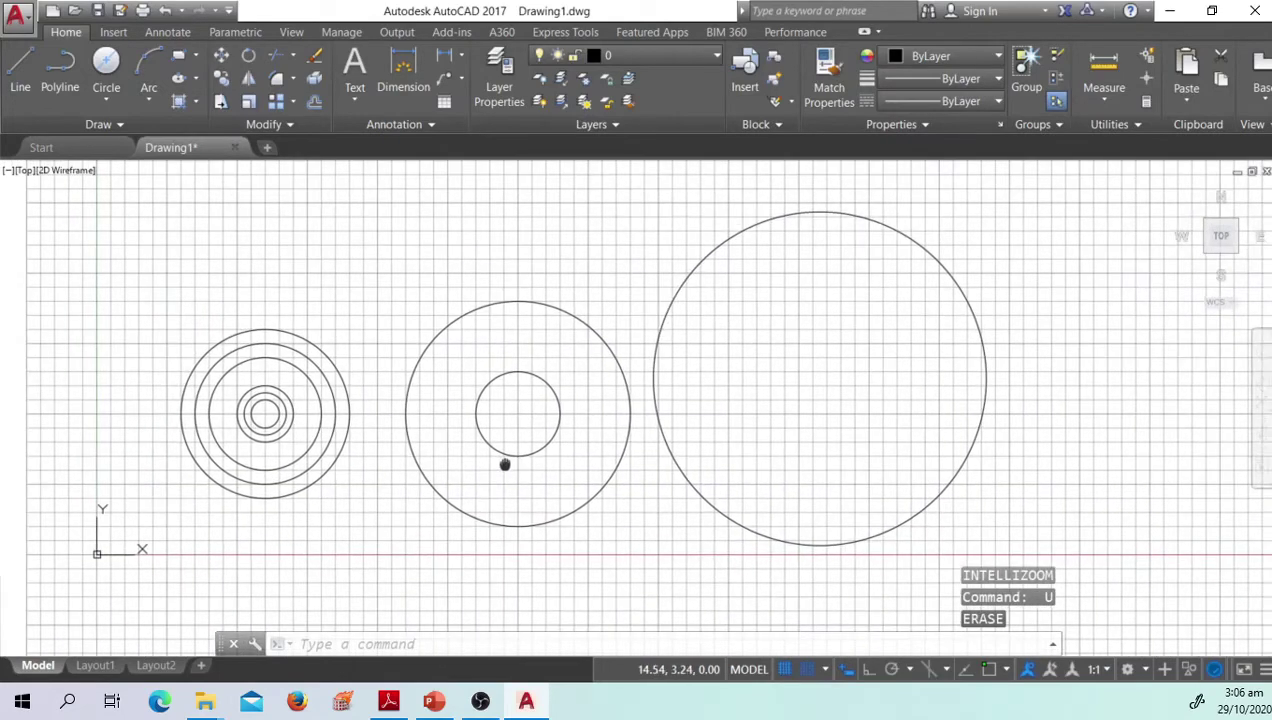
scroll(505, 463, down, 1)
scroll(506, 462, up, 2)
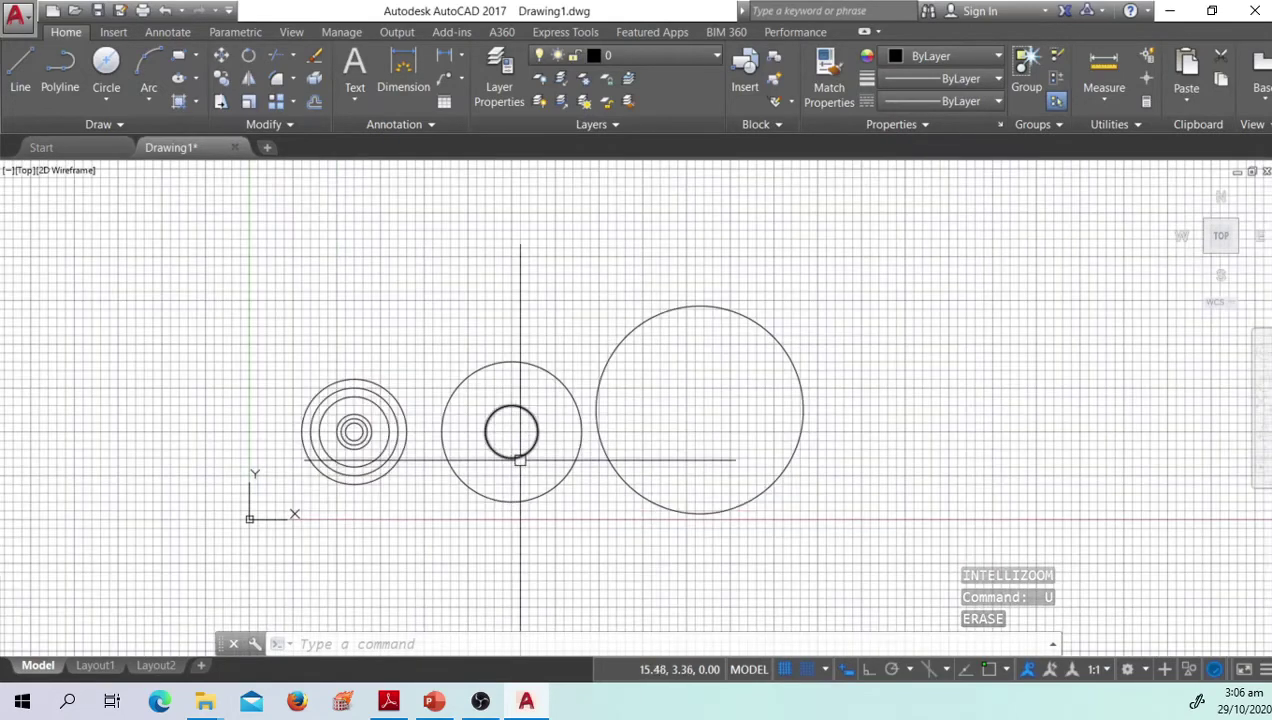
scroll(520, 456, up, 1)
scroll(517, 441, up, 1)
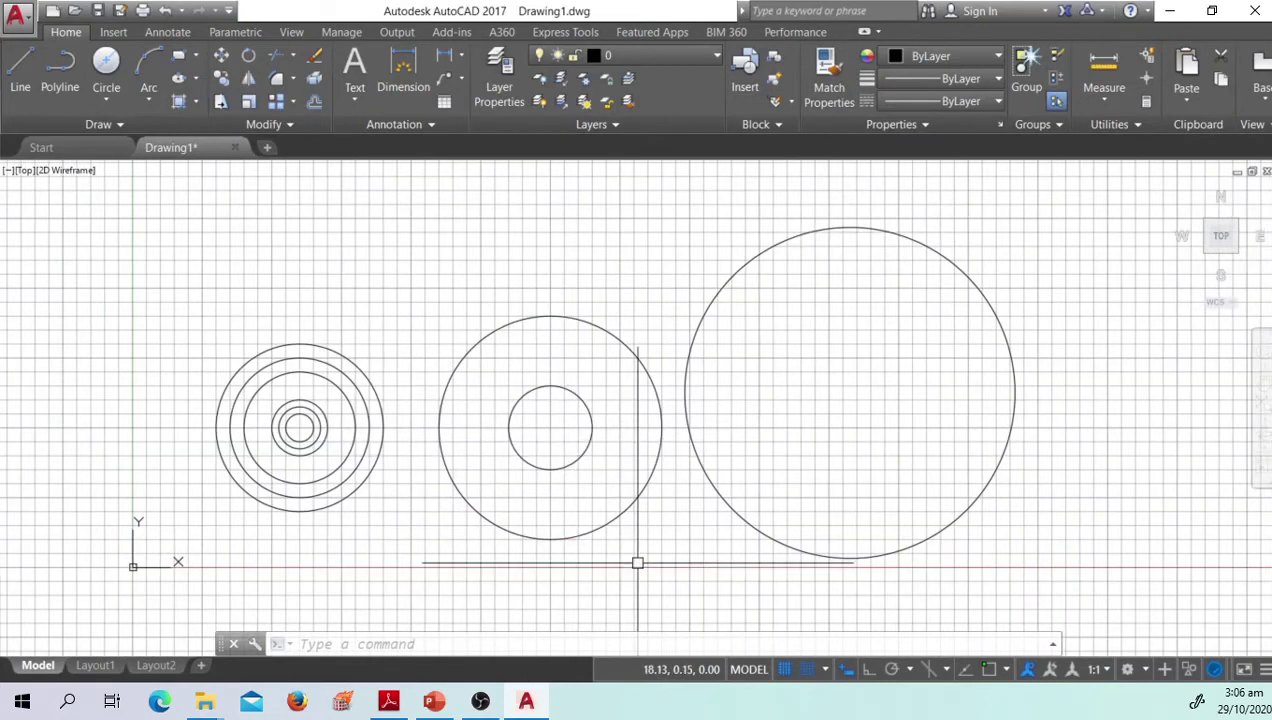
key(Return)
click(642, 511)
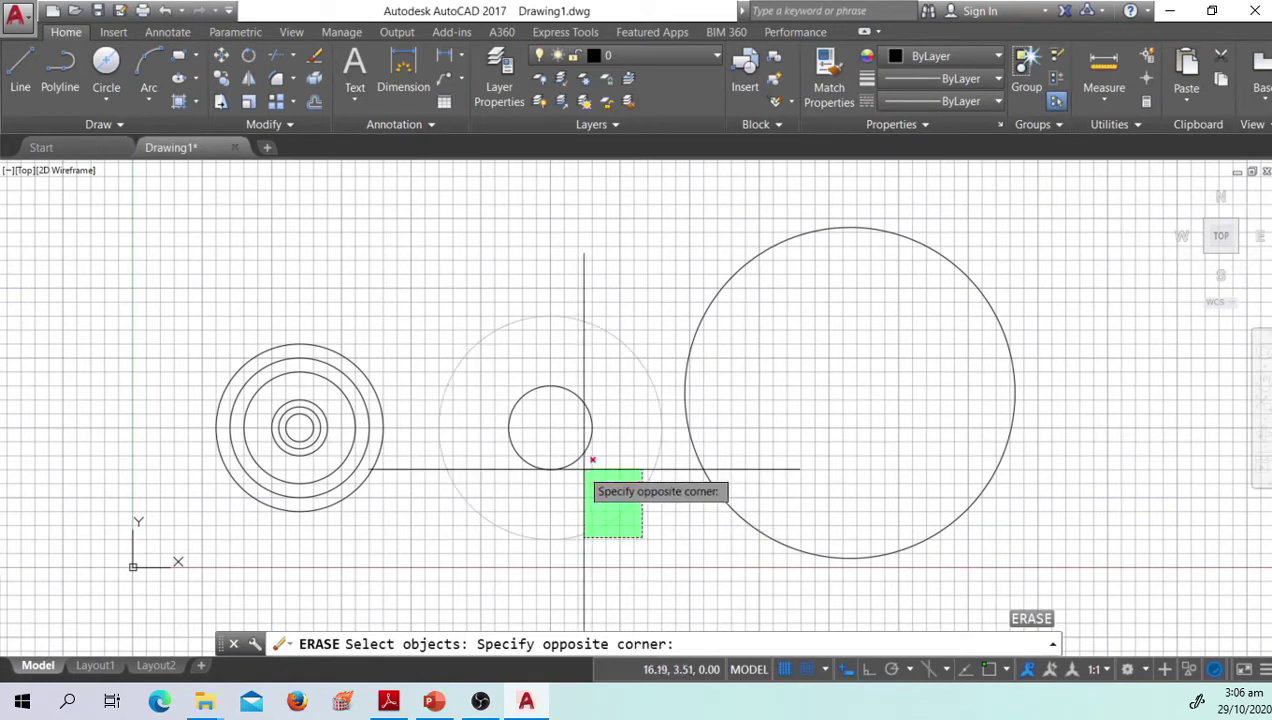
click(551, 449)
key(Return)
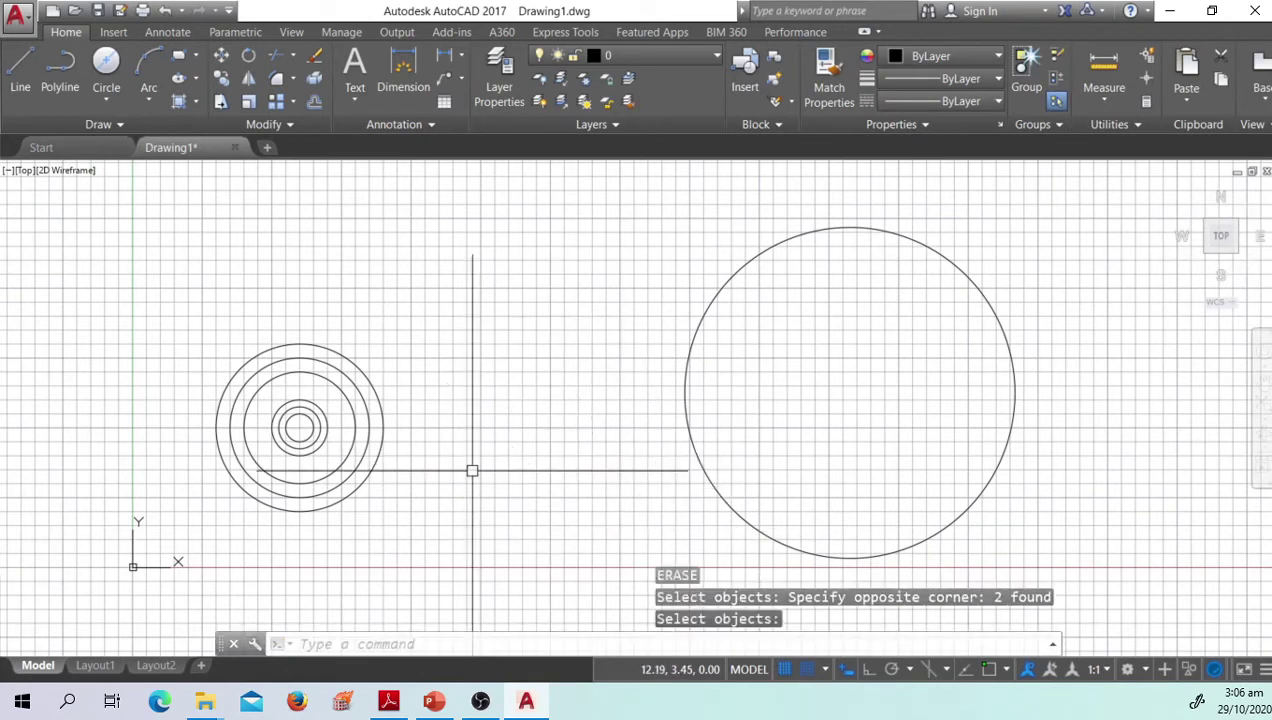
text(u)
key(Return)
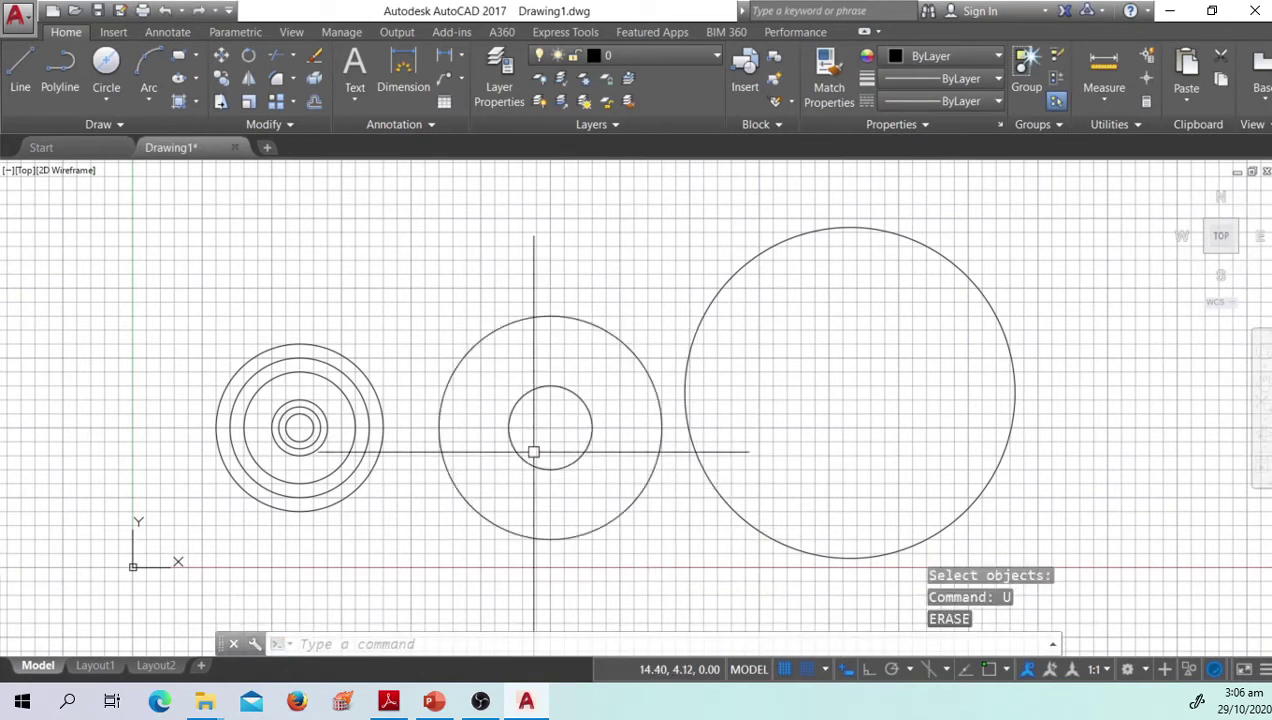
Step: Erase both circles of the middle pair with ERASE and restore them with OOPS
scroll(529, 456, down, 8)
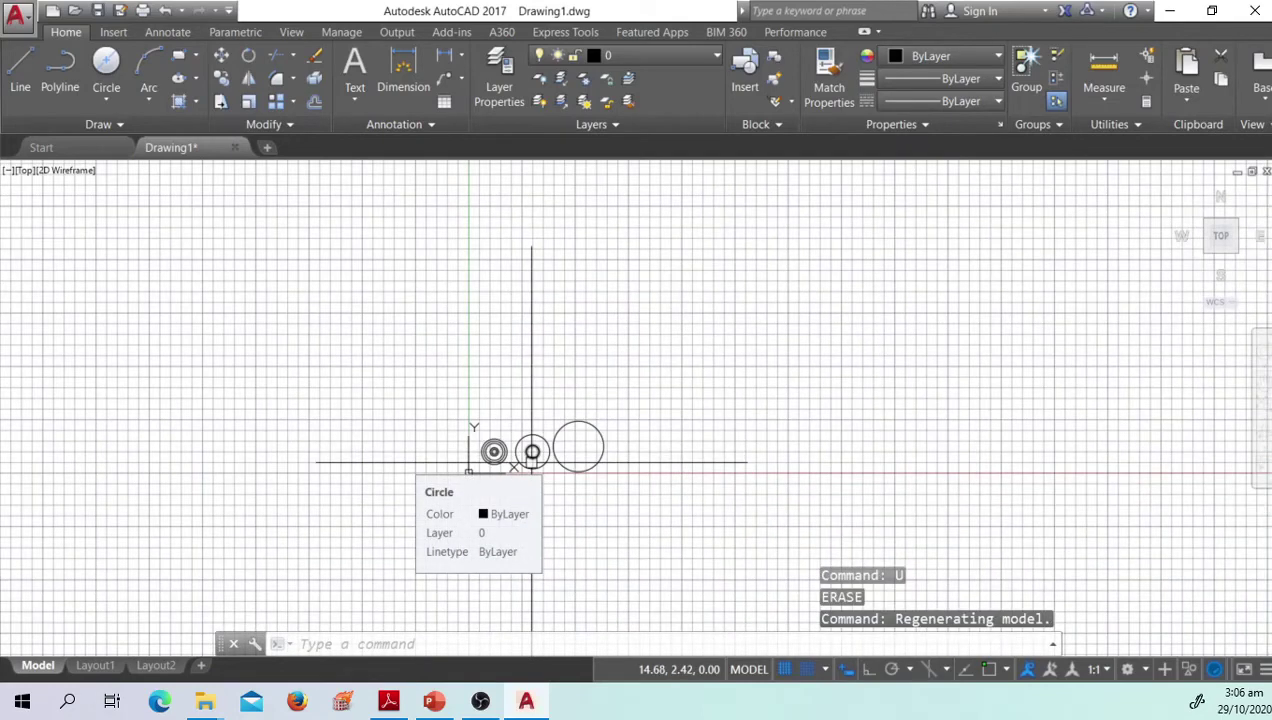
scroll(531, 462, up, 8)
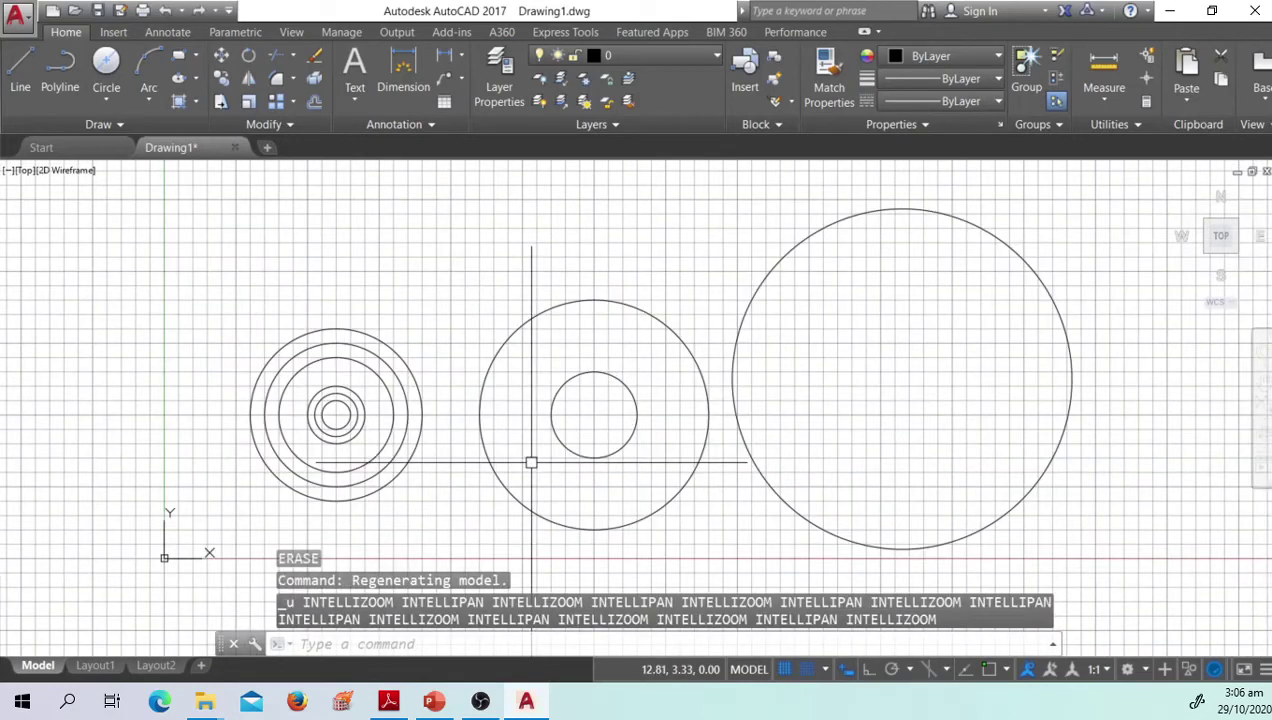
click(590, 426)
click(500, 310)
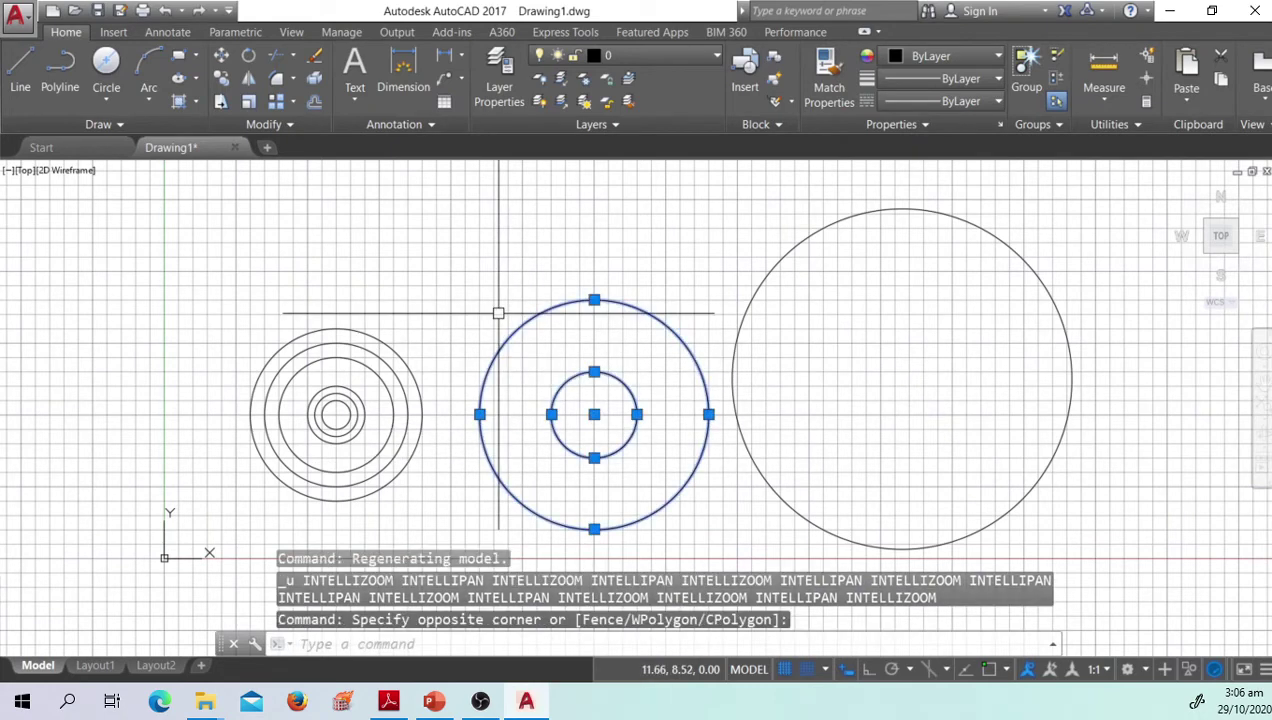
text(e)
key(Return)
scroll(541, 388, down, 6)
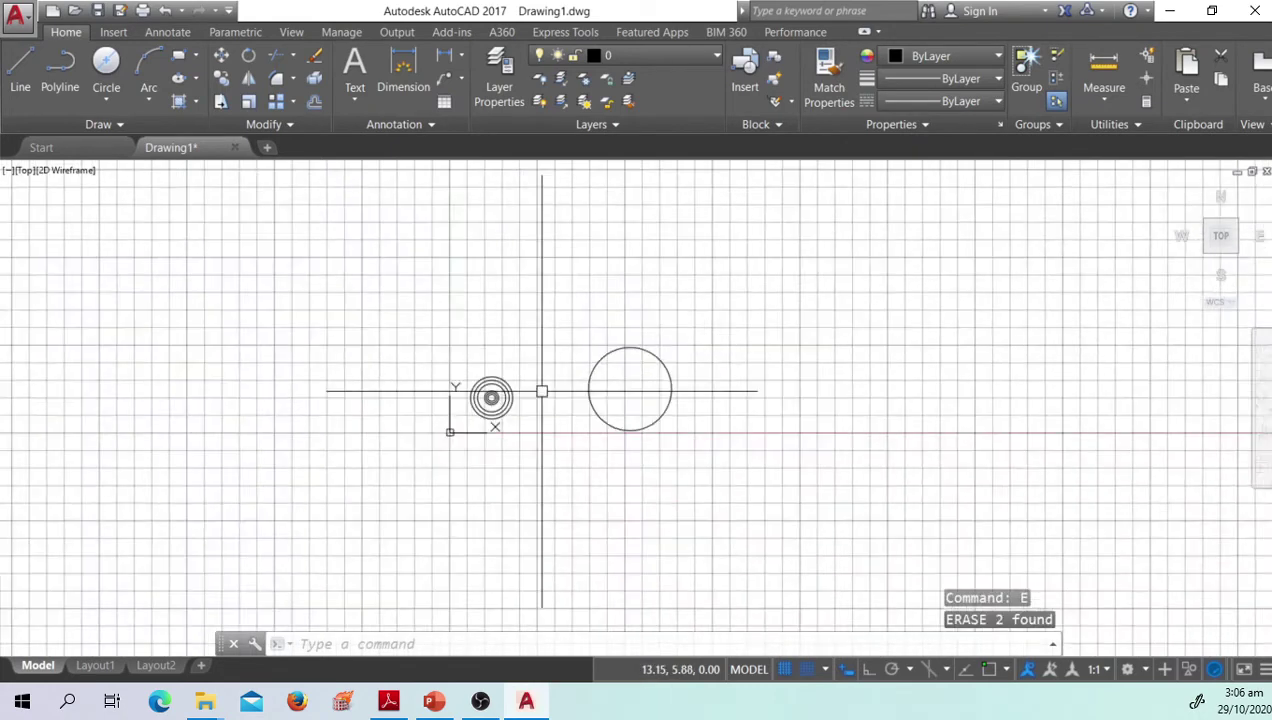
text(oops)
key(Return)
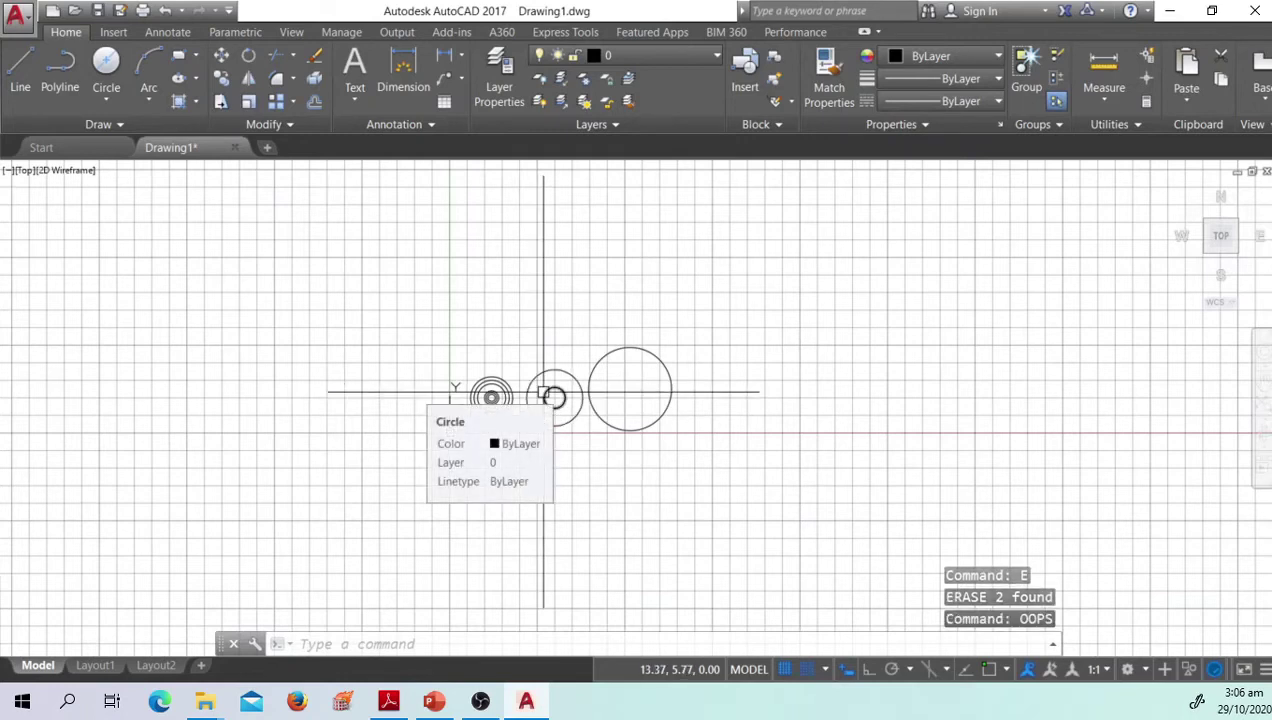
Step: Erase the middle pair of circles again and undo both the zoom and the erasure
scroll(547, 398, up, 6)
click(537, 446)
click(420, 318)
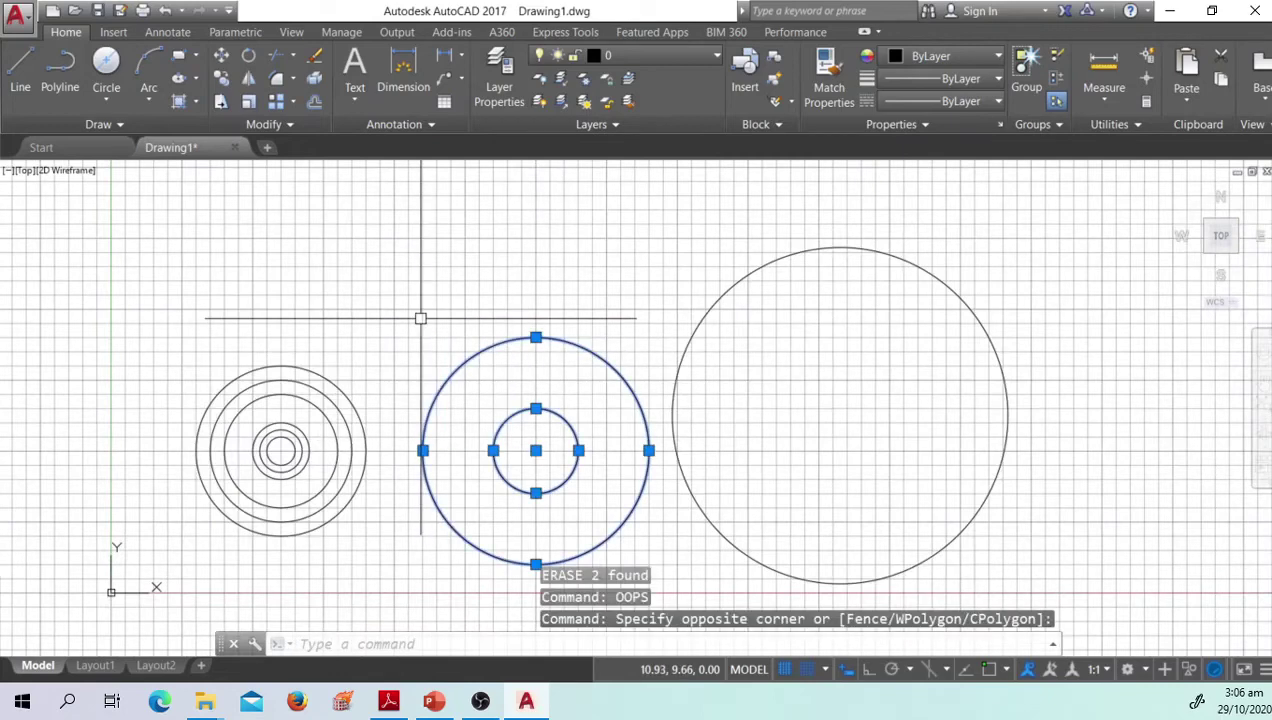
text(e)
key(Return)
scroll(507, 386, down, 6)
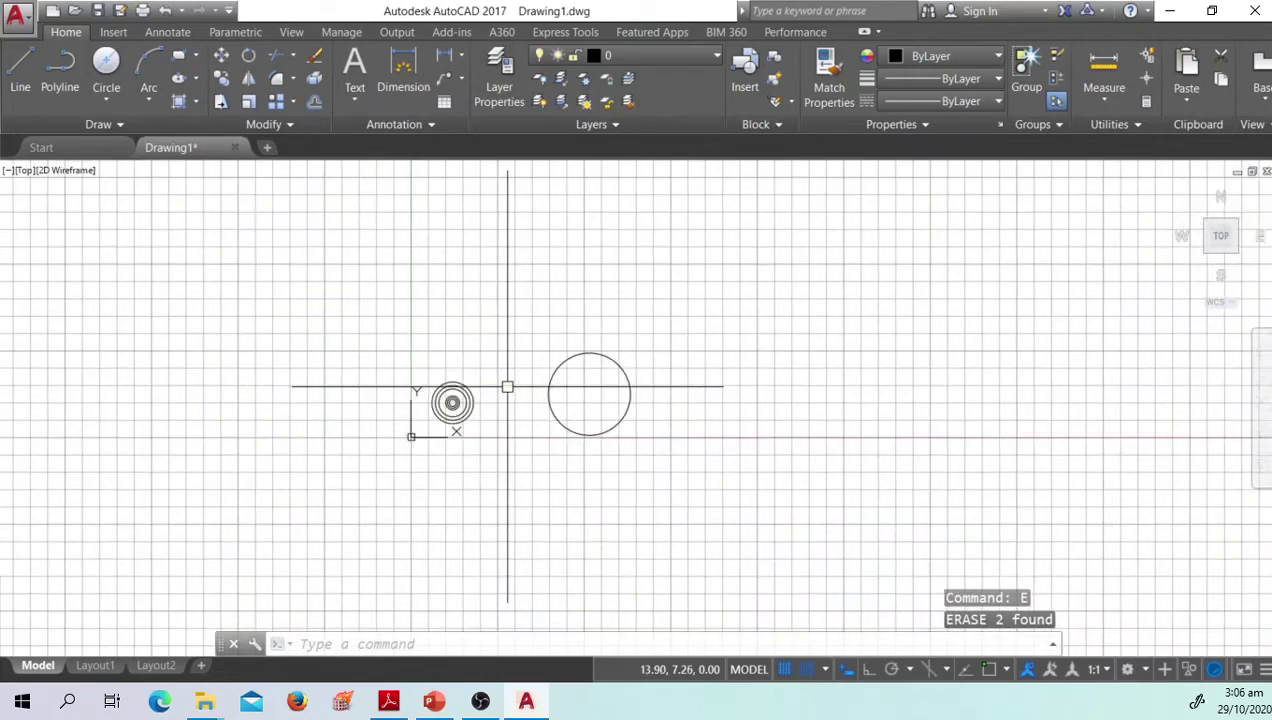
key(ctrl+z)
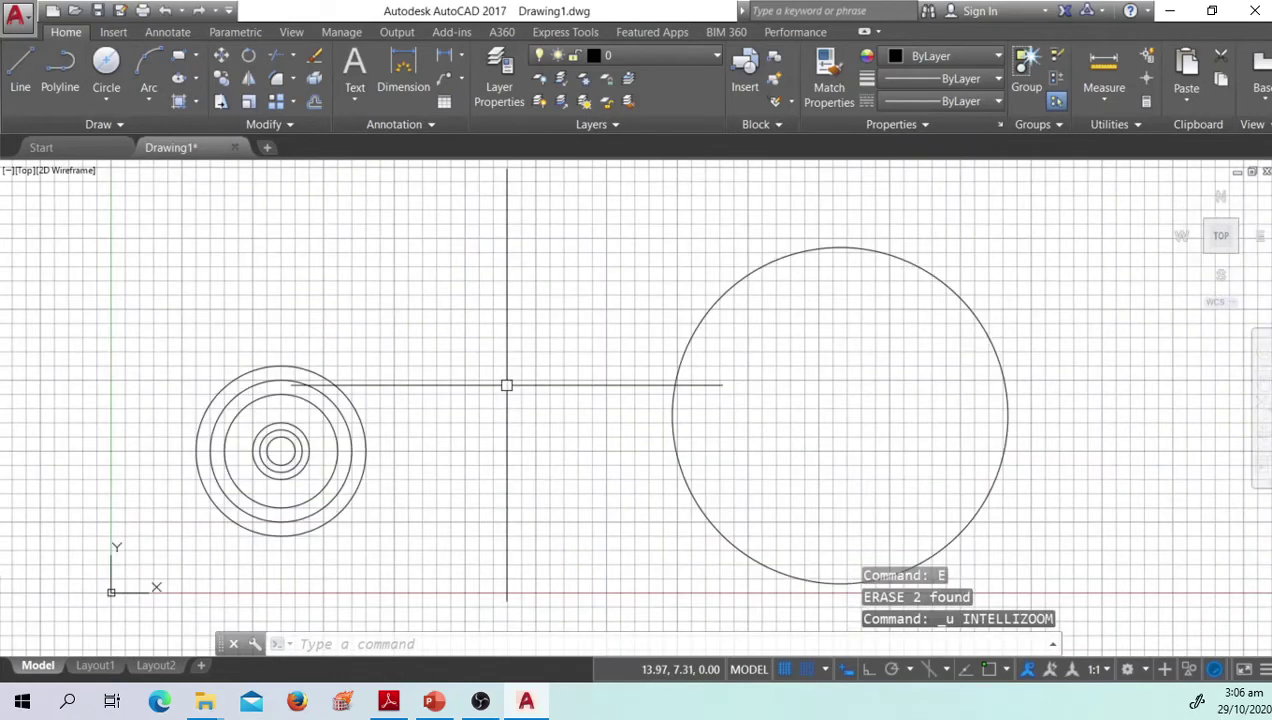
key(ctrl+z)
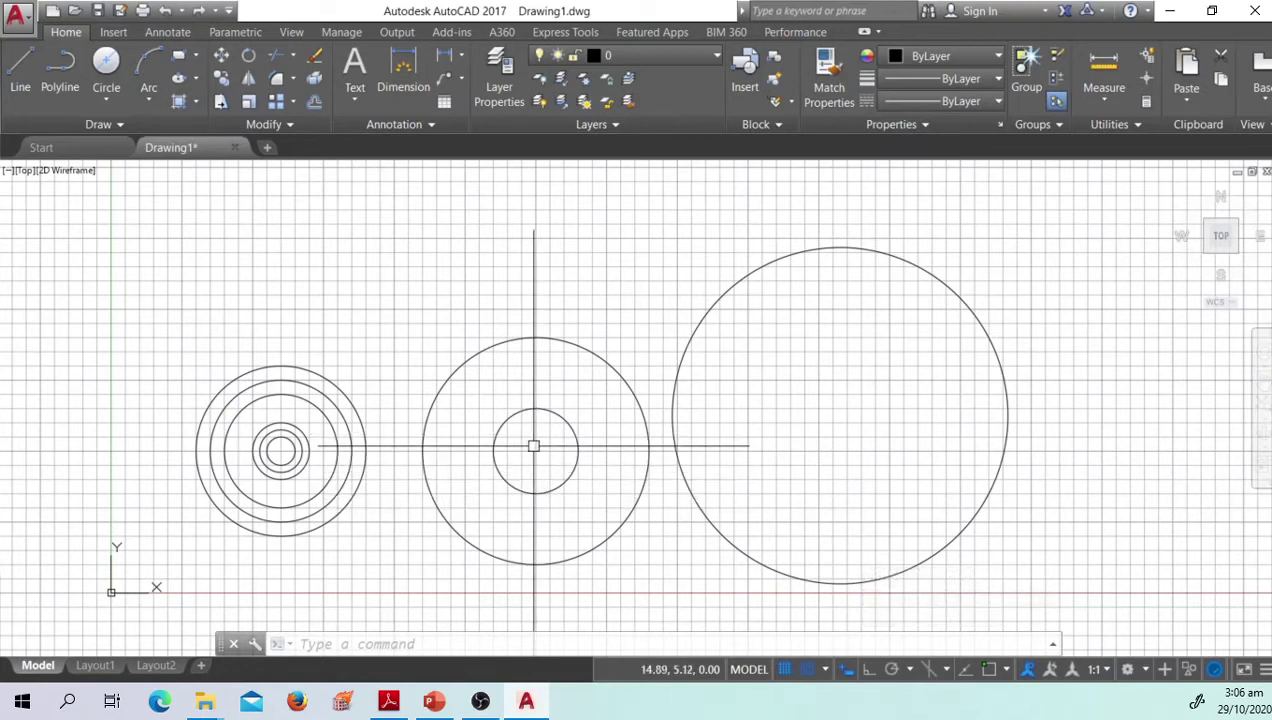
Step: Erase the middle pair of circles, undo the zoom change with U, and undo the erasure
click(535, 441)
click(409, 227)
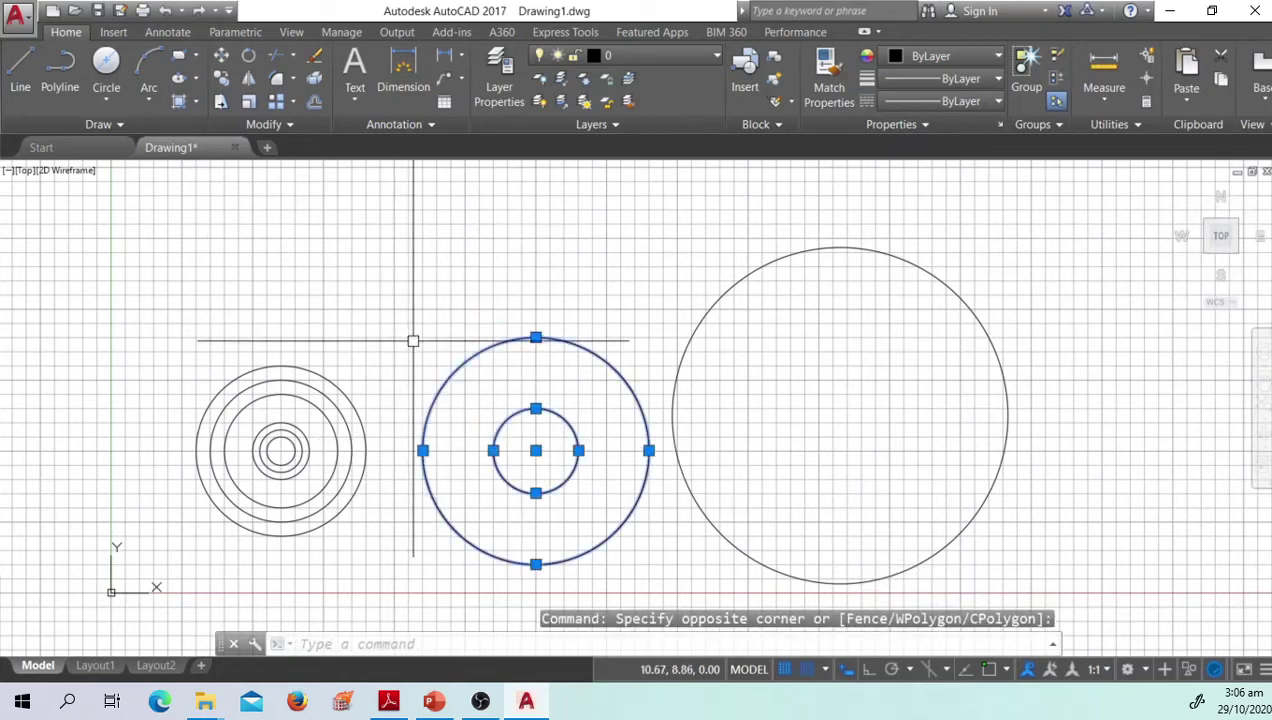
text(e)
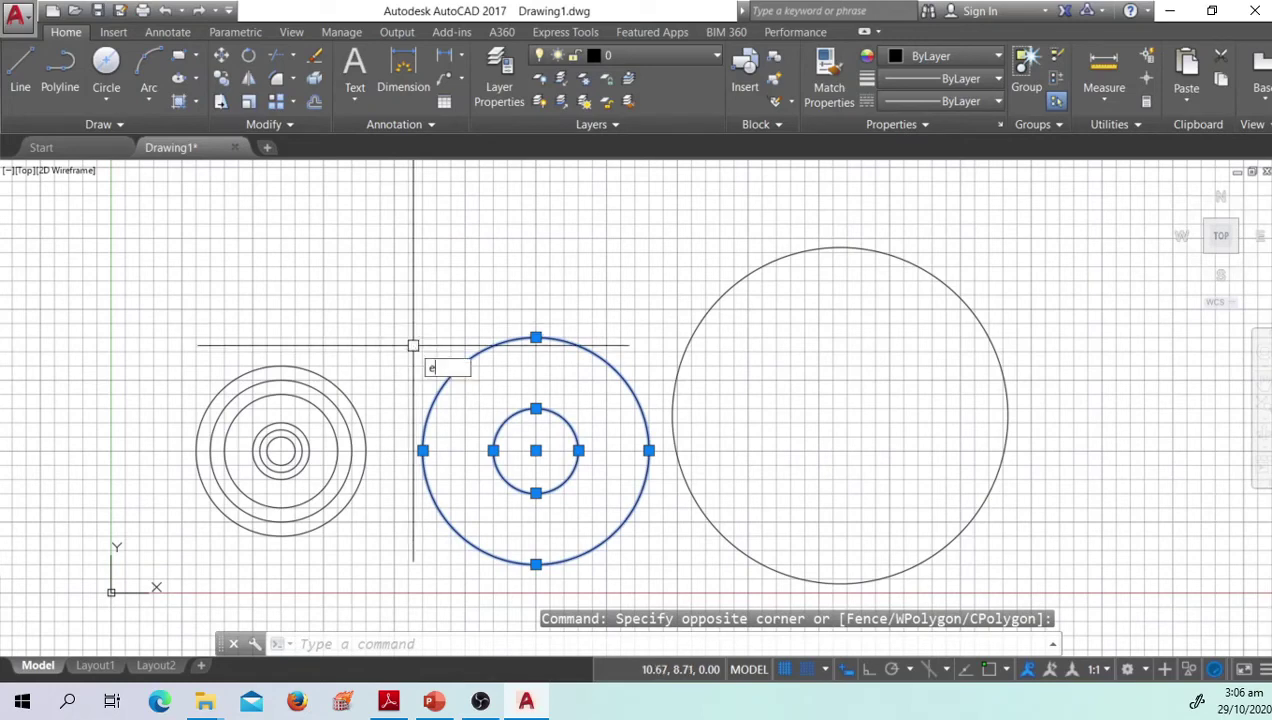
key(Return)
scroll(464, 381, down, 5)
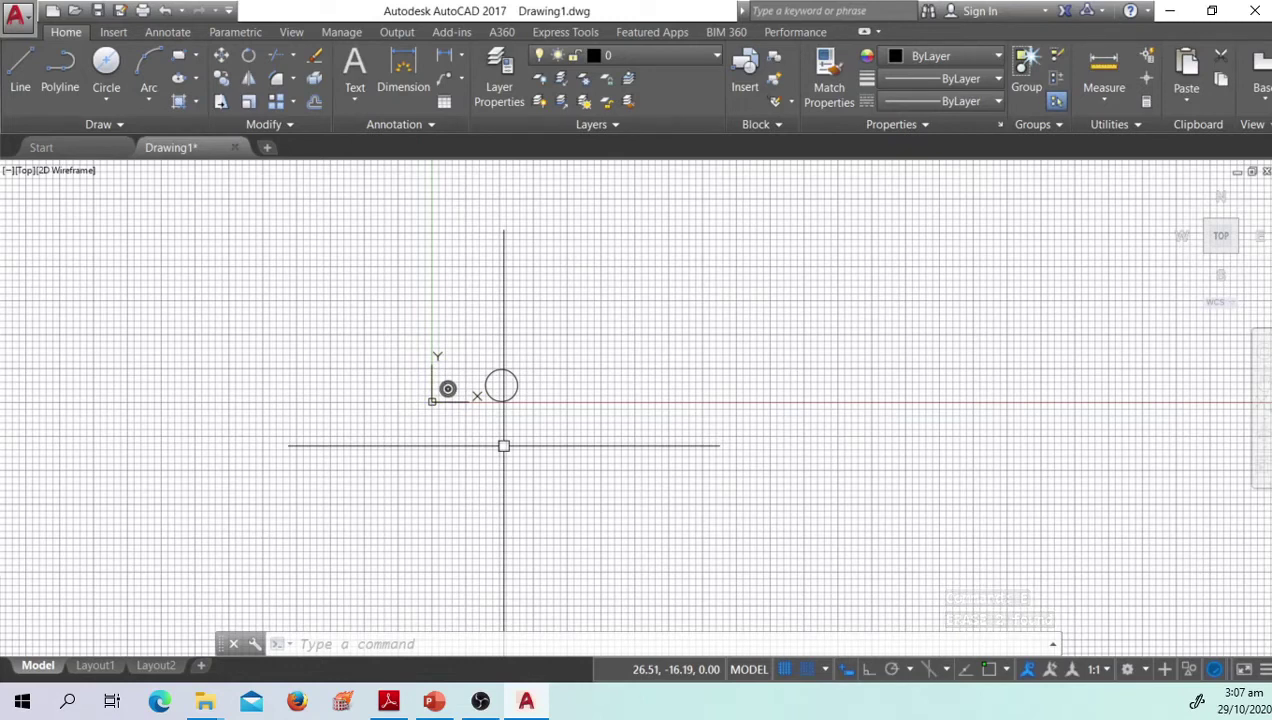
text(u)
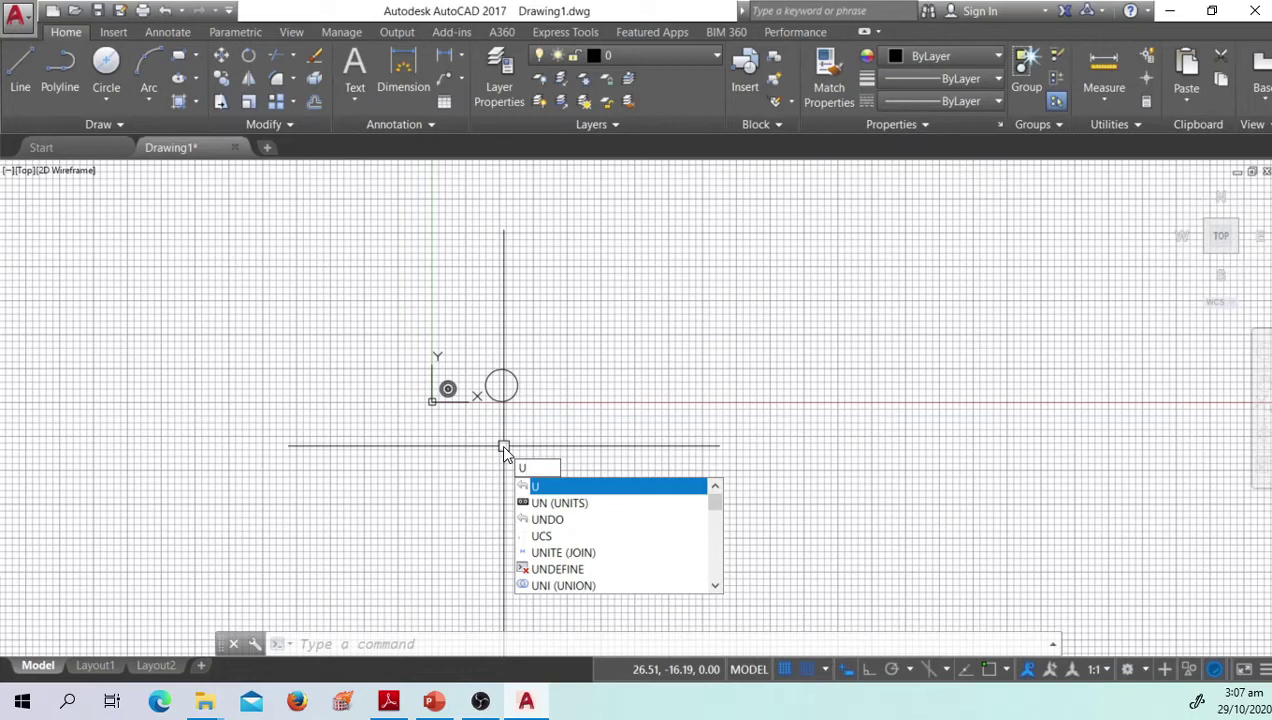
key(Return)
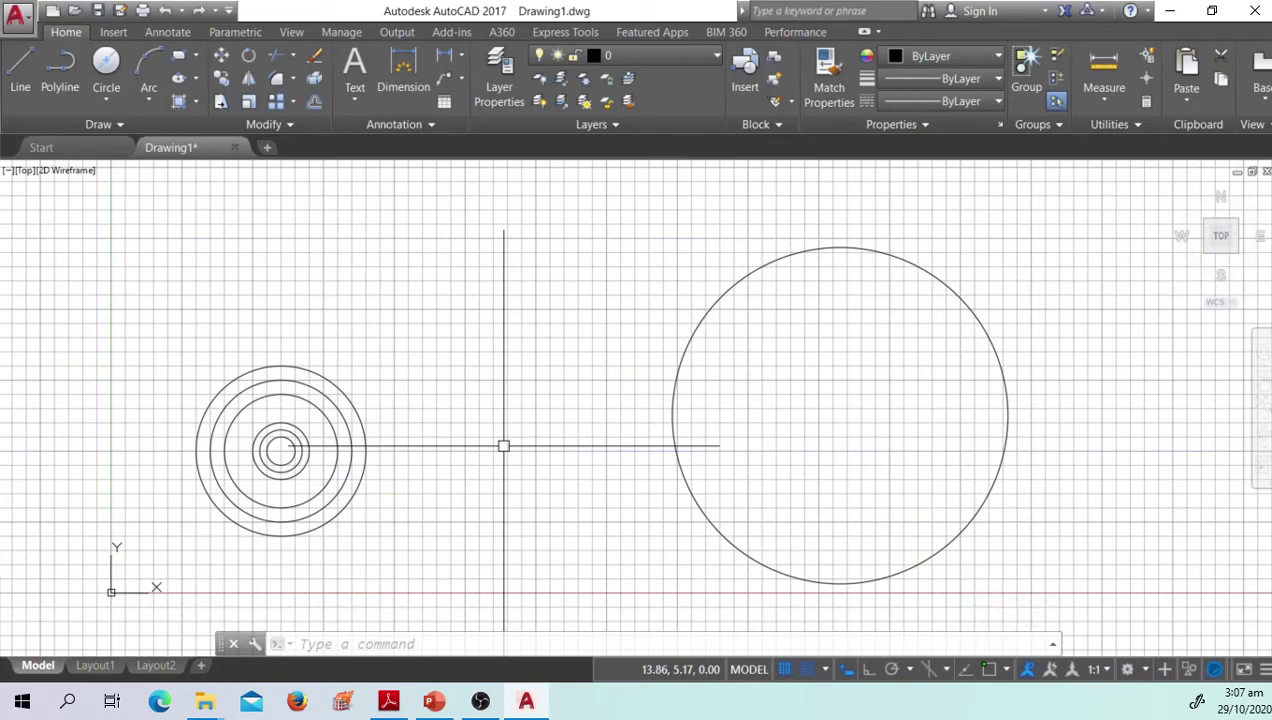
key(ctrl+z)
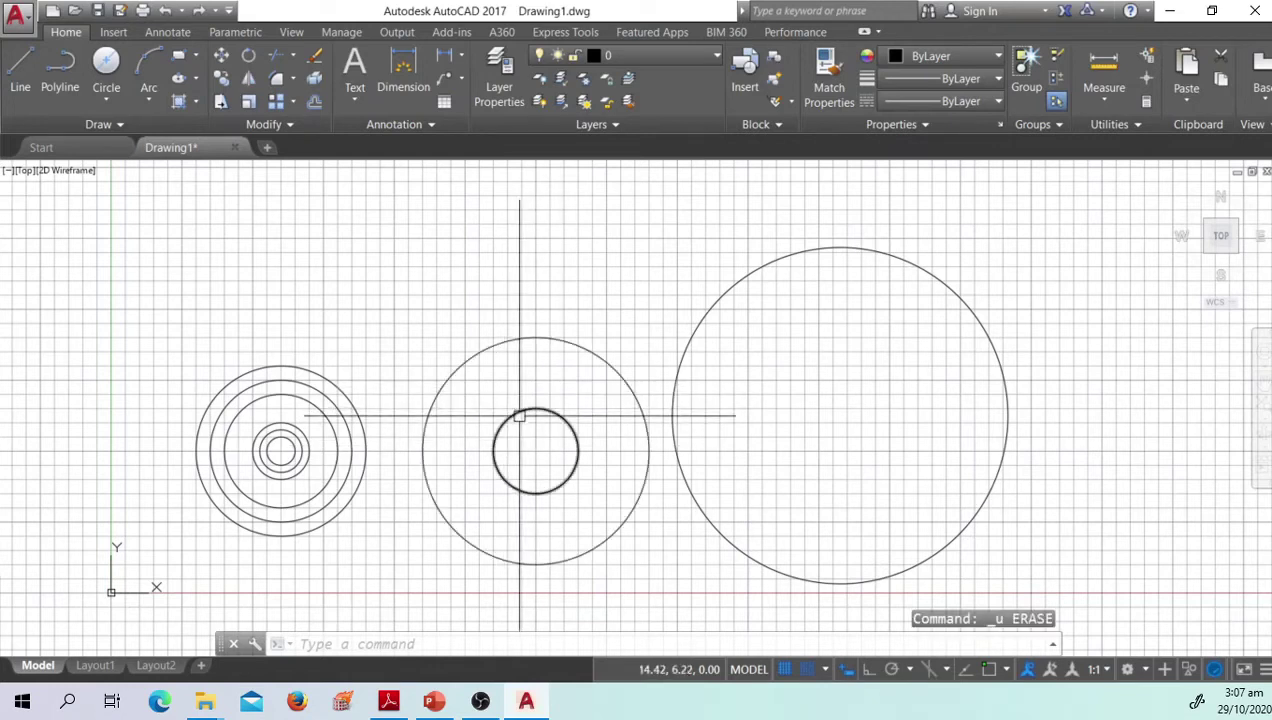
Step: Erase the middle pair of circles and bring them back with OOPS while keeping the zoomed-out view
click(536, 443)
click(438, 352)
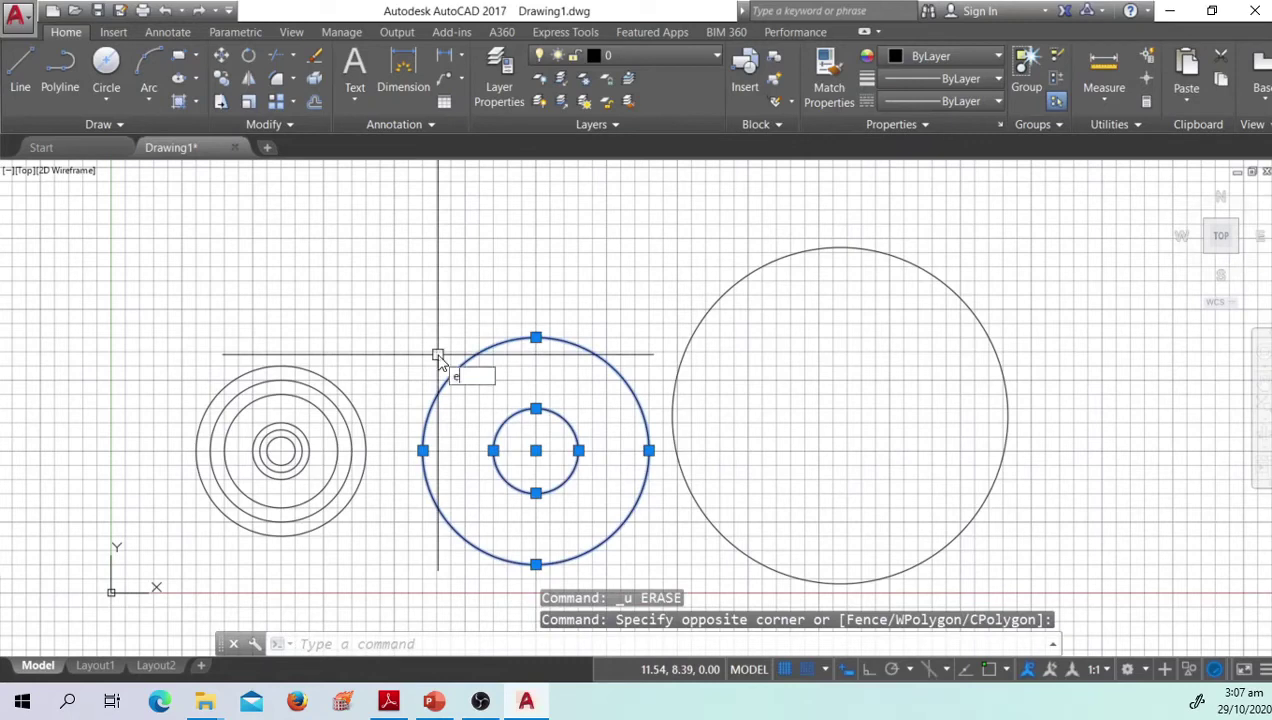
key(Return)
scroll(471, 378, down, 5)
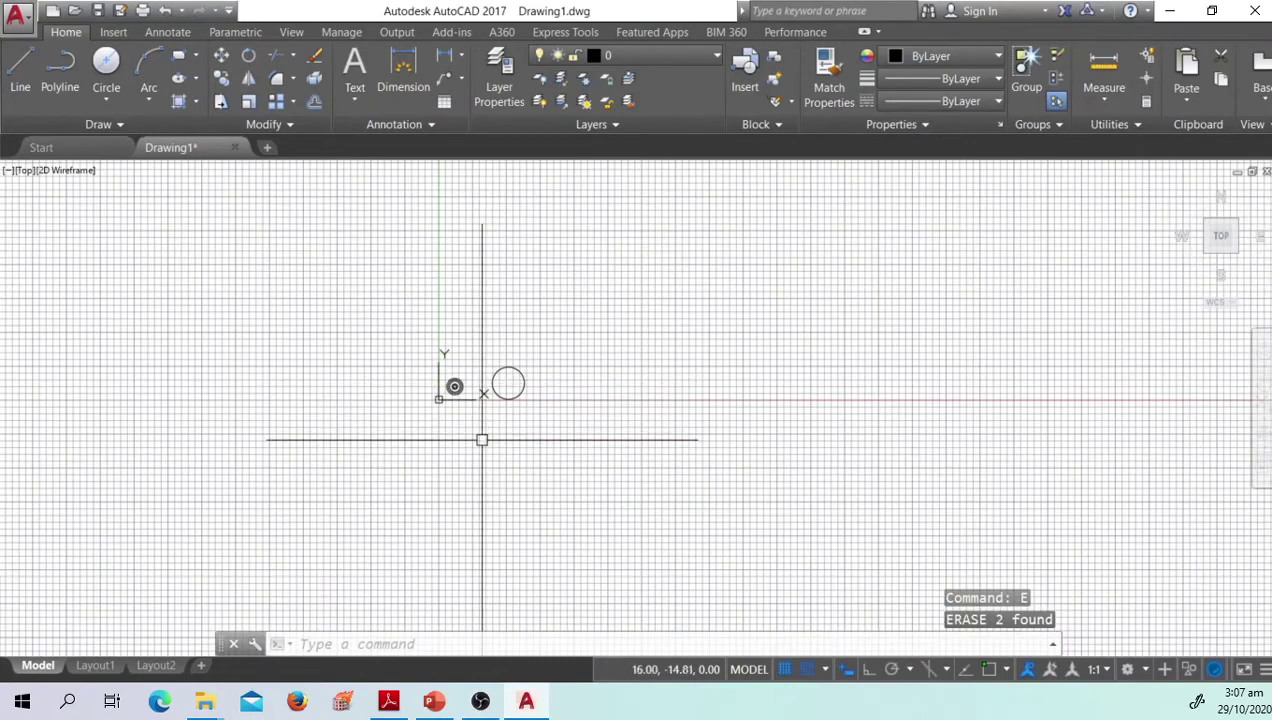
text(oo)
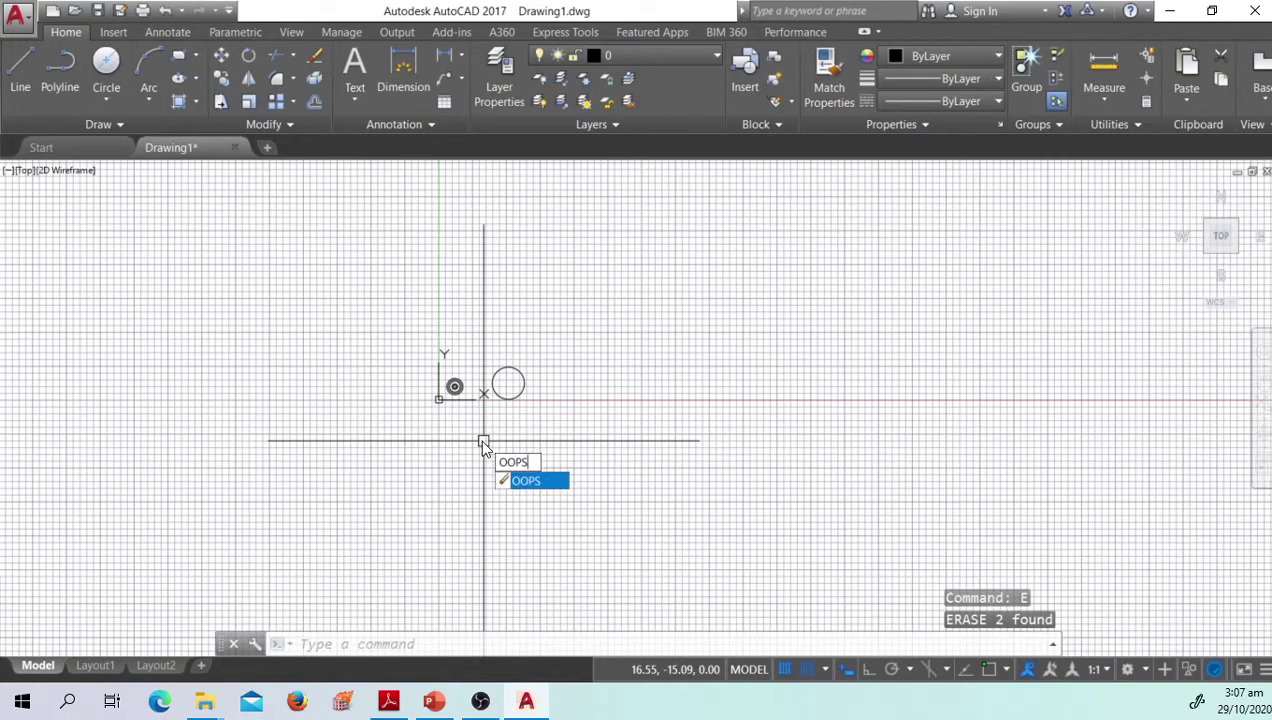
key(Return)
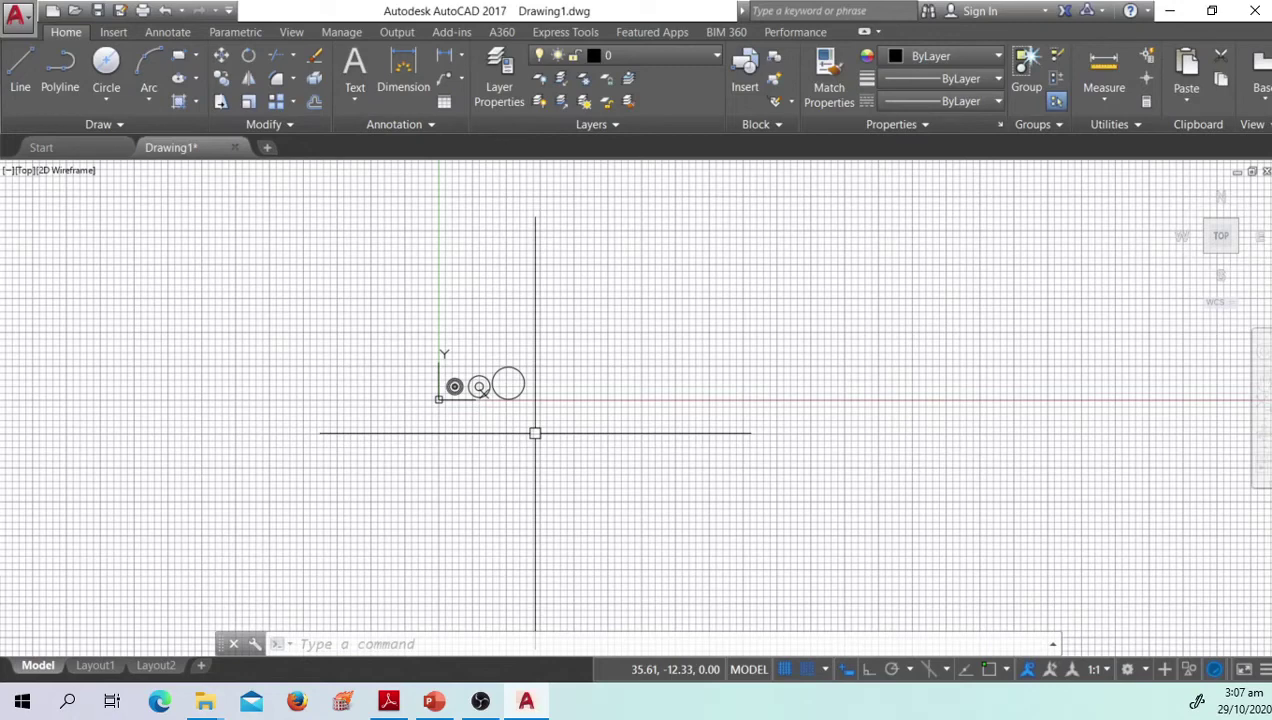
scroll(486, 380, up, 8)
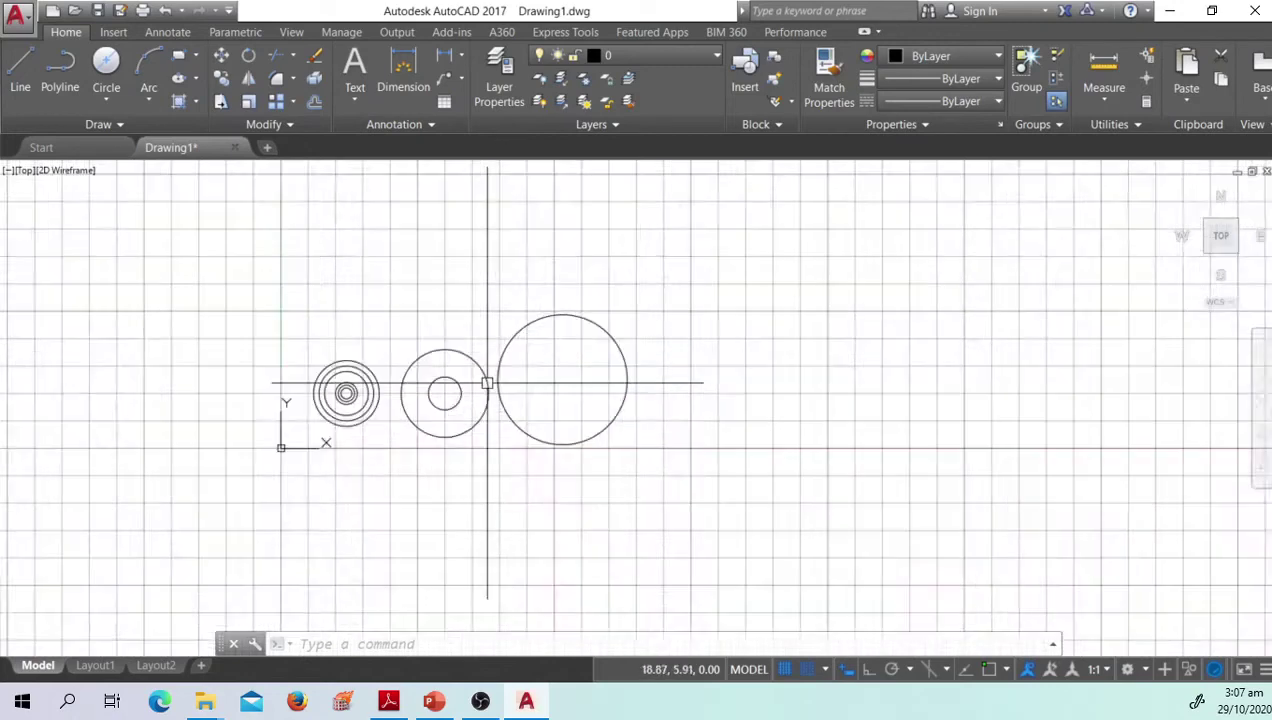
middle_drag(516, 393, 419, 456)
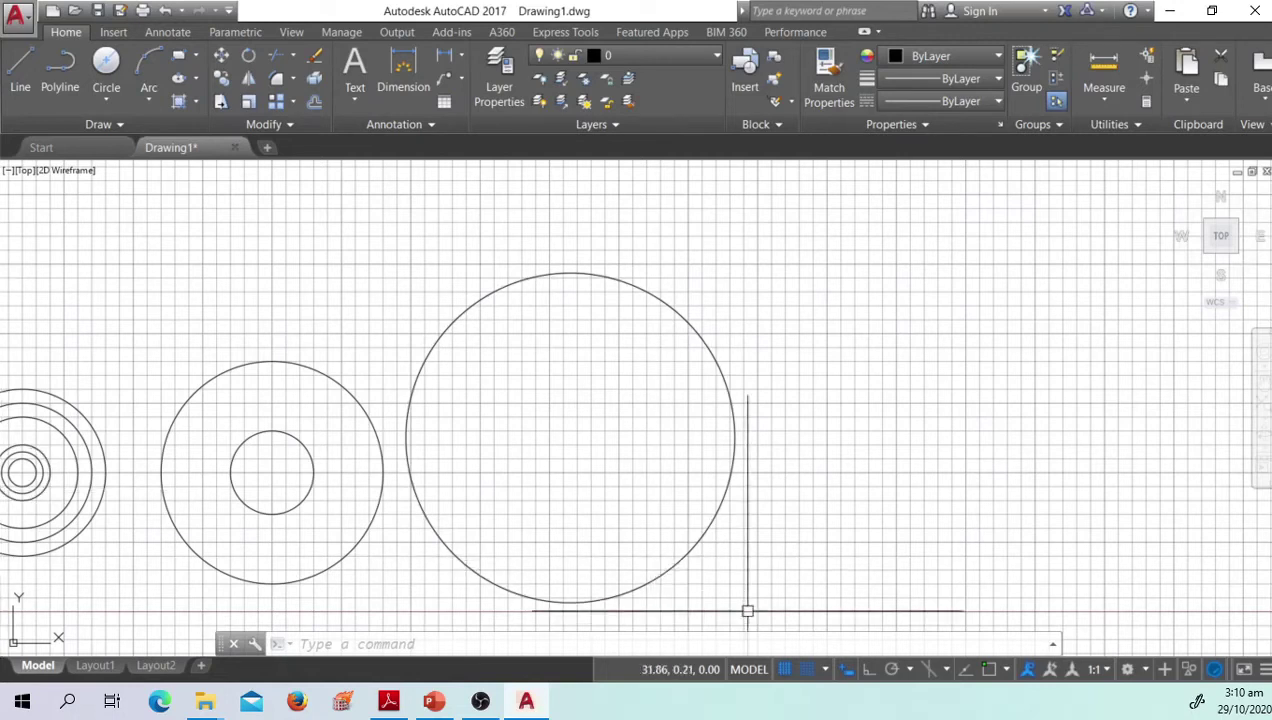
Step: Review the object snap modes in the drafting settings and close them without changes
right_click(808, 680)
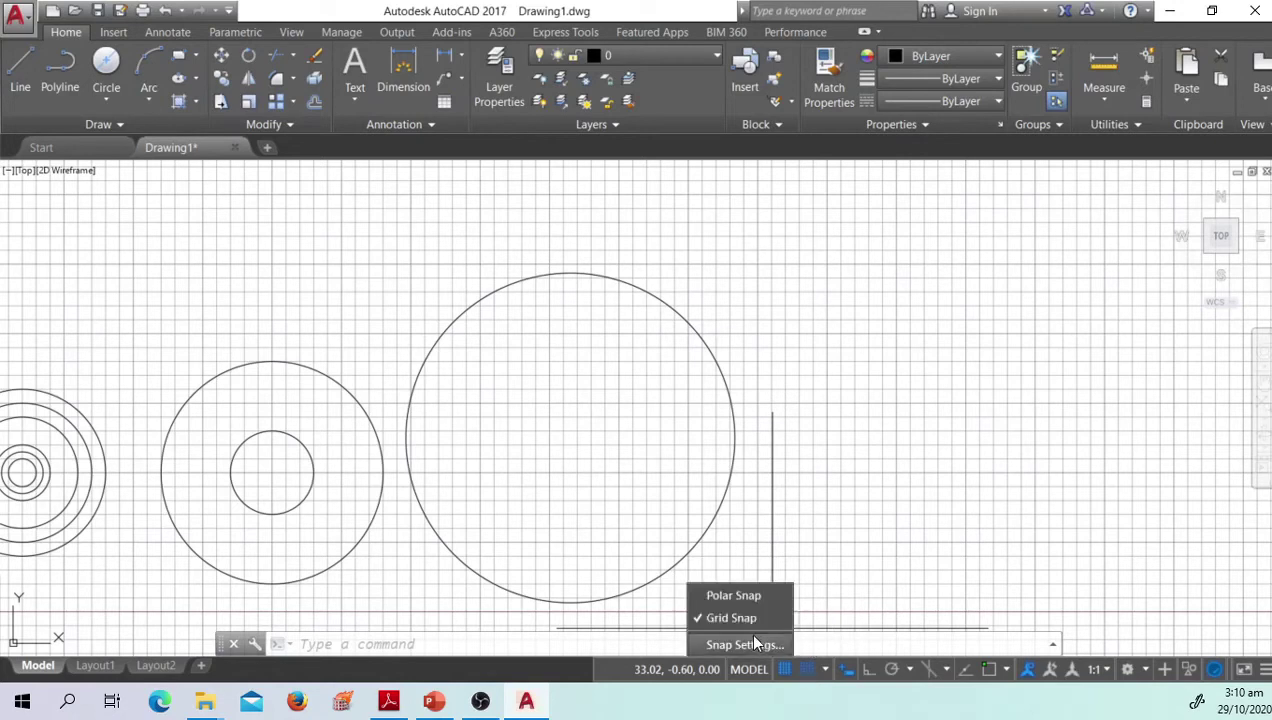
click(732, 640)
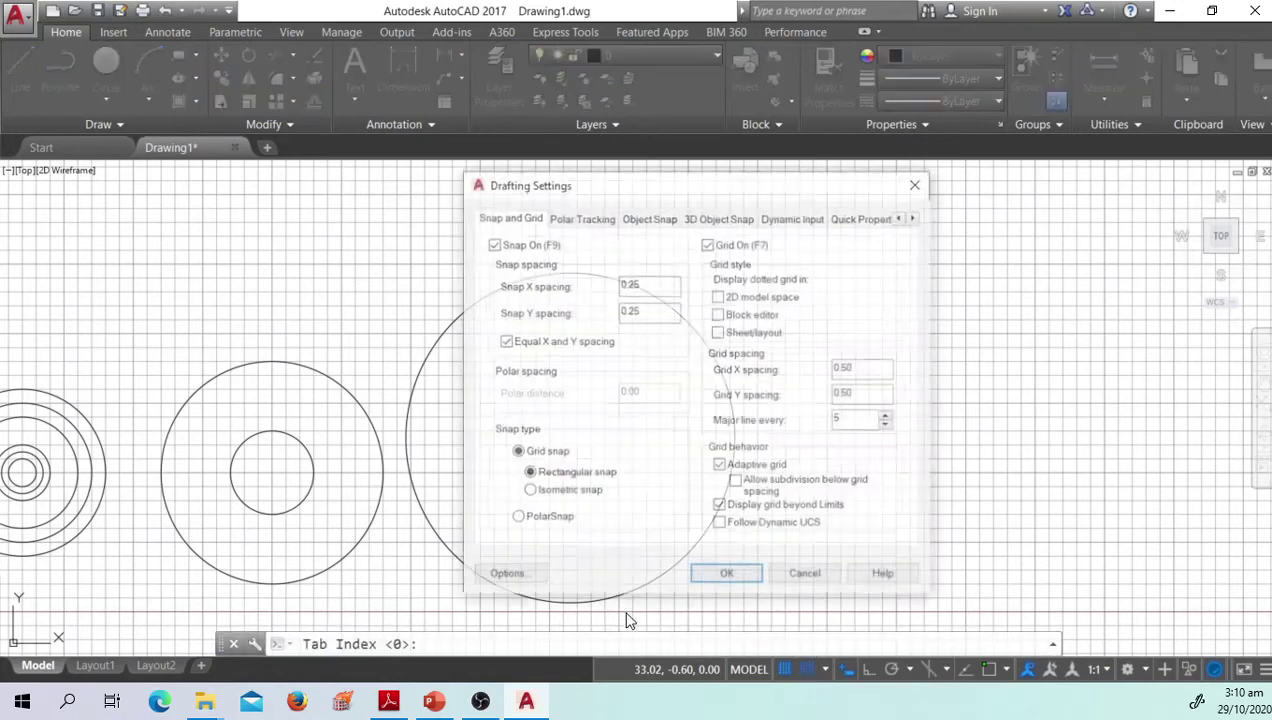
click(648, 220)
drag(680, 184, 567, 197)
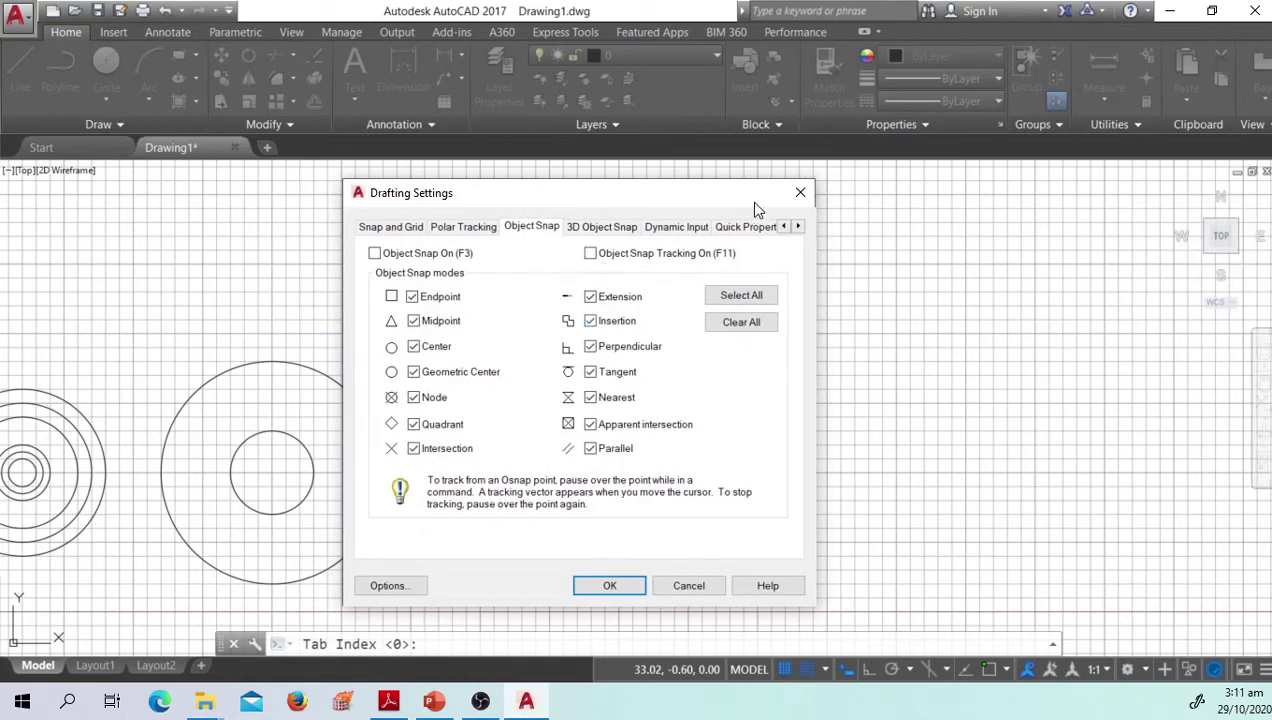
click(800, 195)
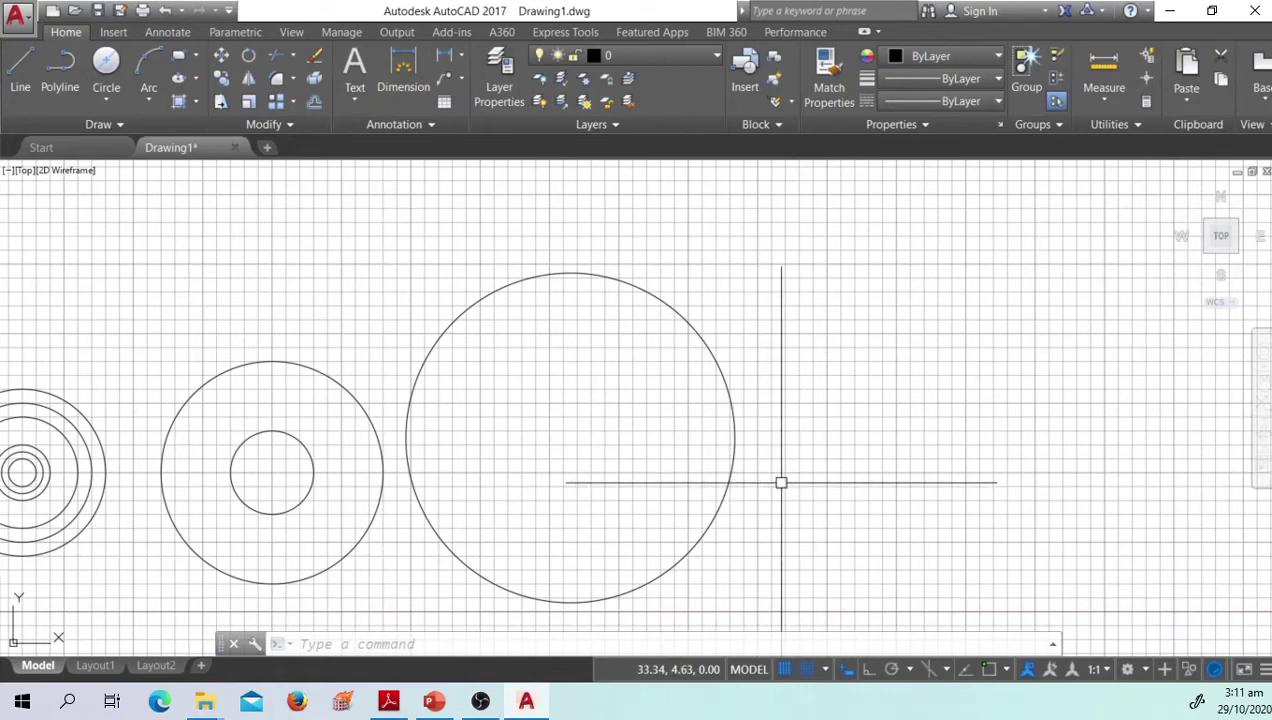
text(l)
key(Return)
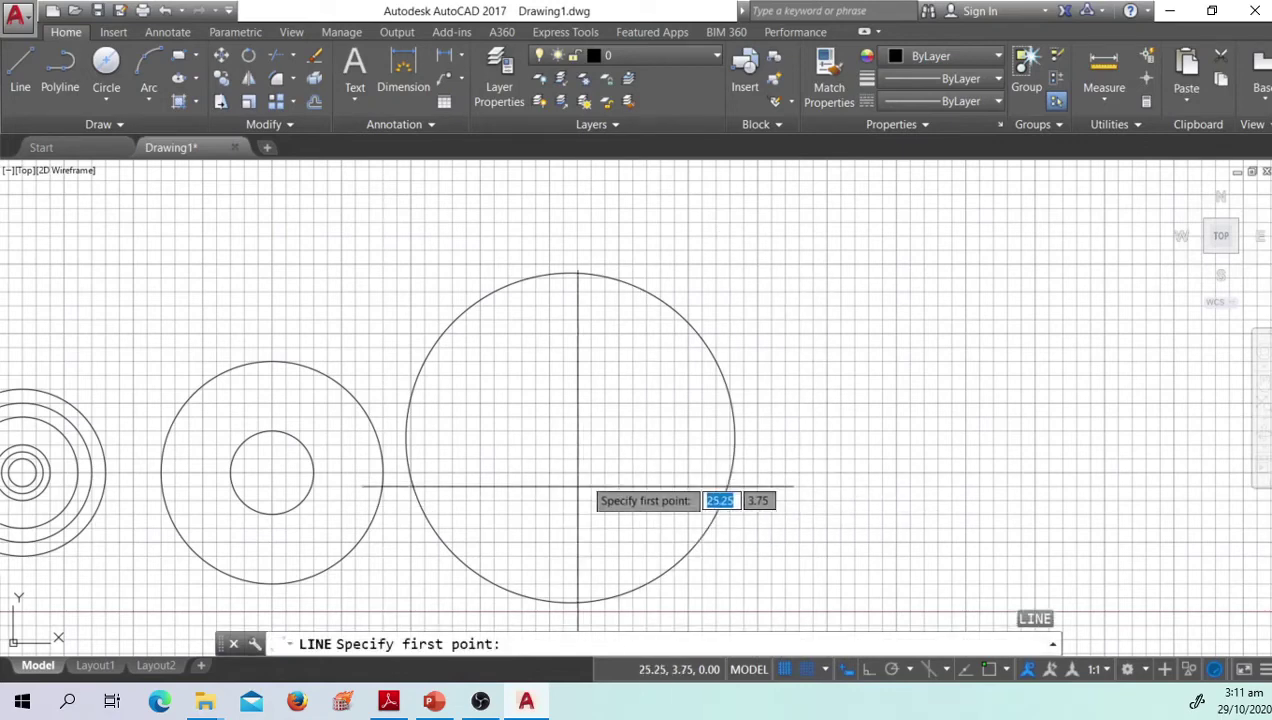
scroll(460, 422, down, 5)
scroll(350, 437, up, 7)
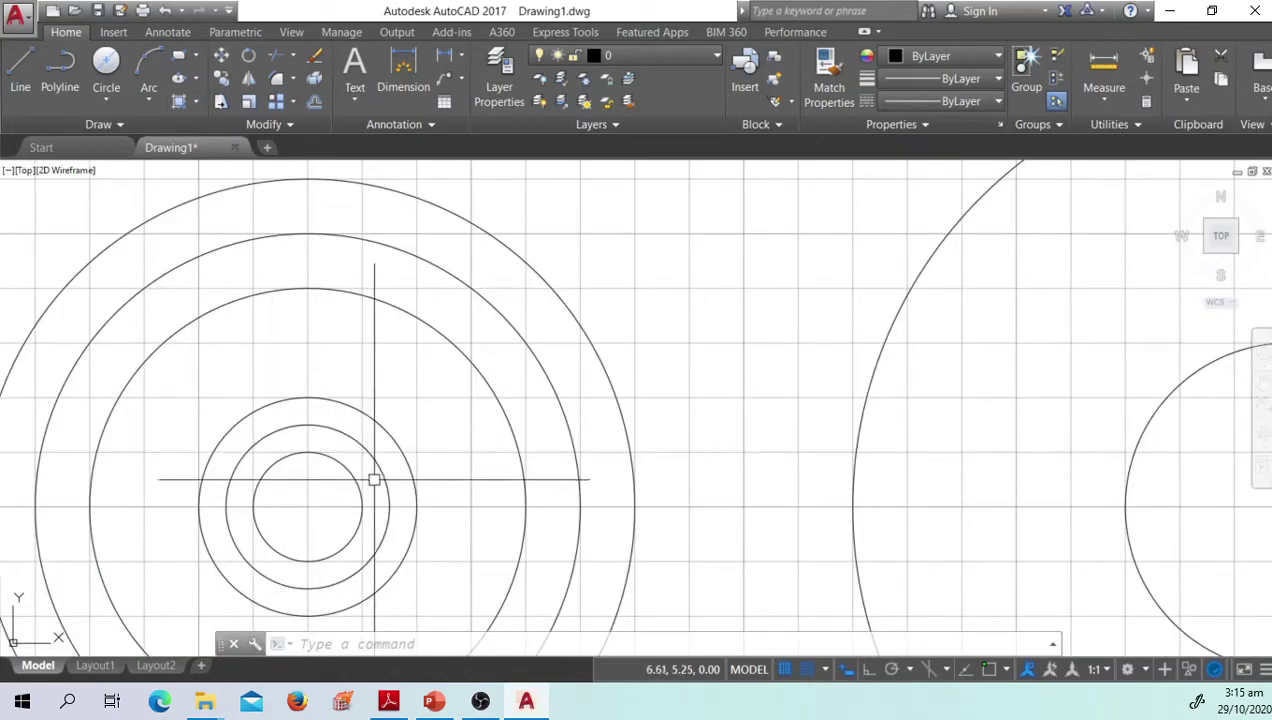
Step: Examine up close how the six concentric circles line up with the drawing grid
scroll(368, 443, down, 3)
scroll(385, 448, up, 5)
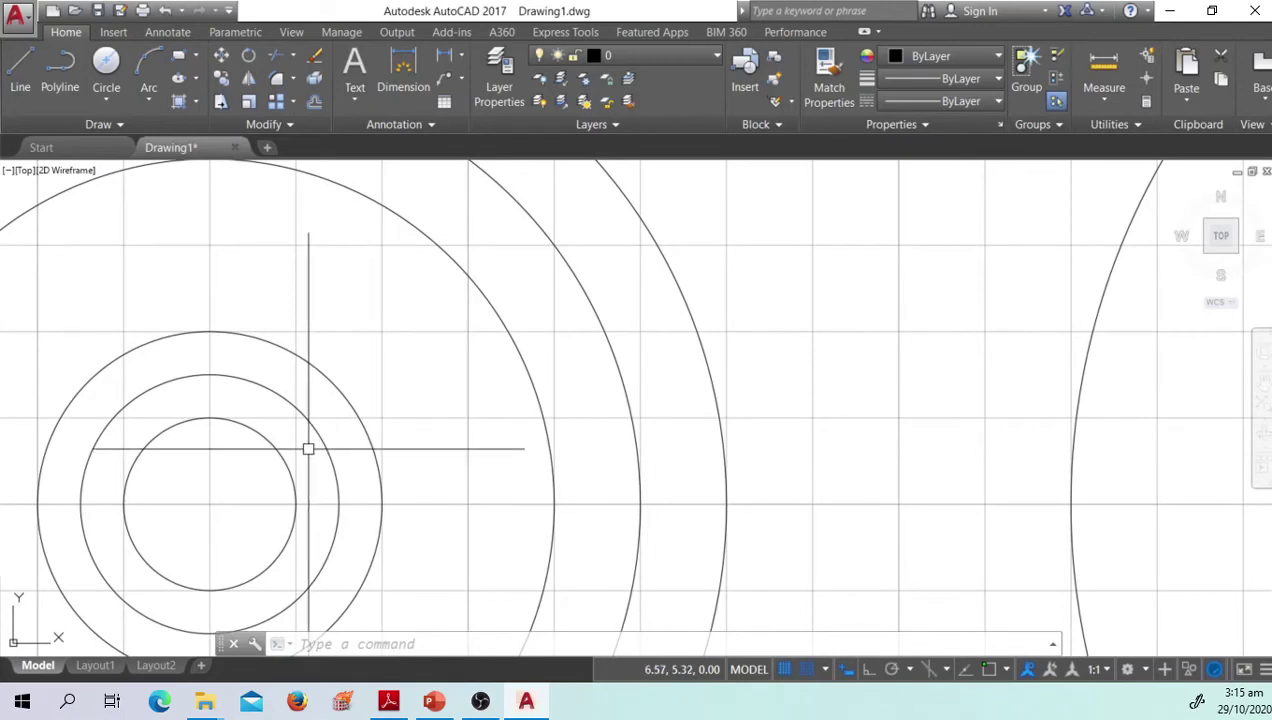
middle_drag(434, 520, 426, 485)
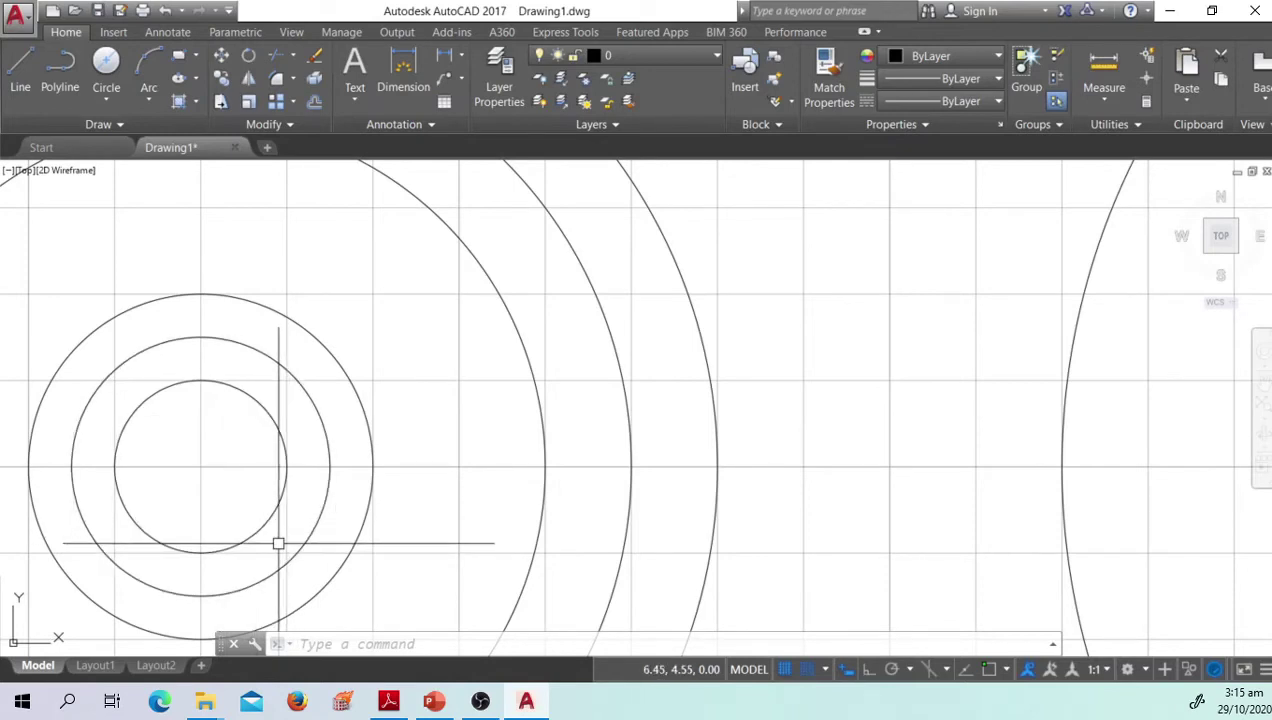
middle_drag(372, 522, 356, 510)
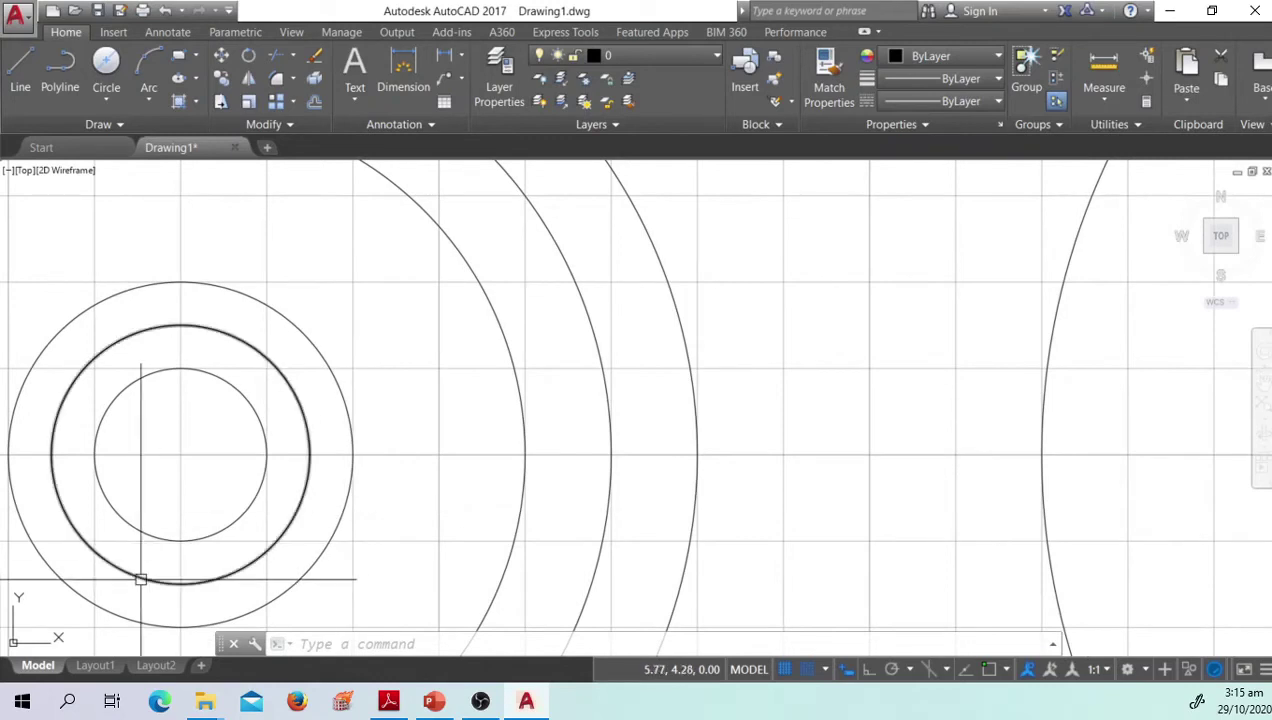
middle_drag(193, 613, 178, 550)
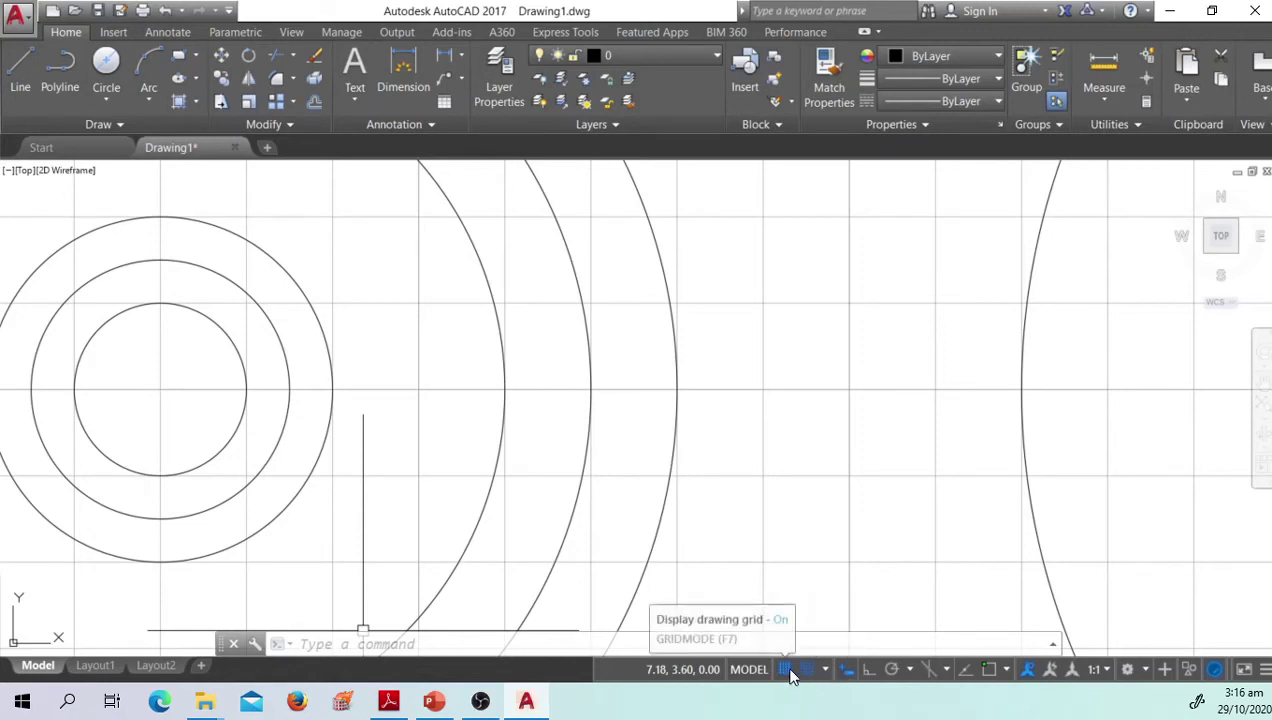
scroll(374, 530, down, 5)
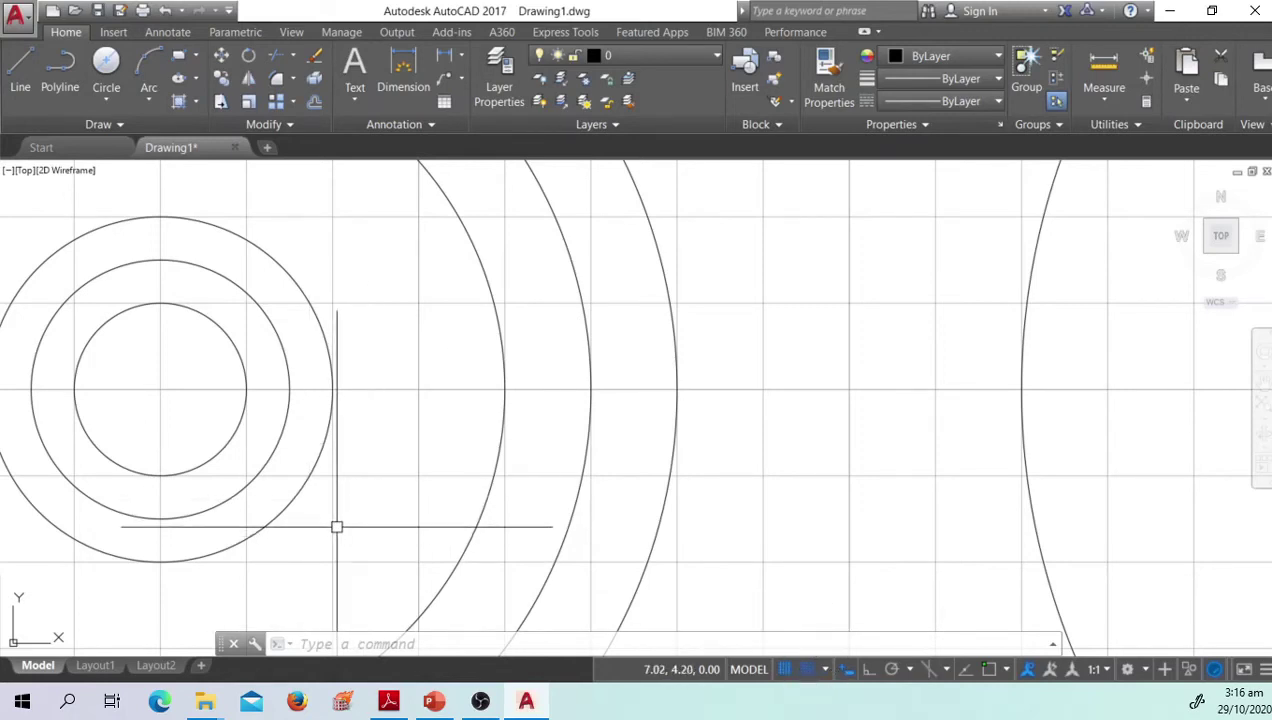
scroll(330, 460, up, 5)
middle_drag(324, 422, 335, 372)
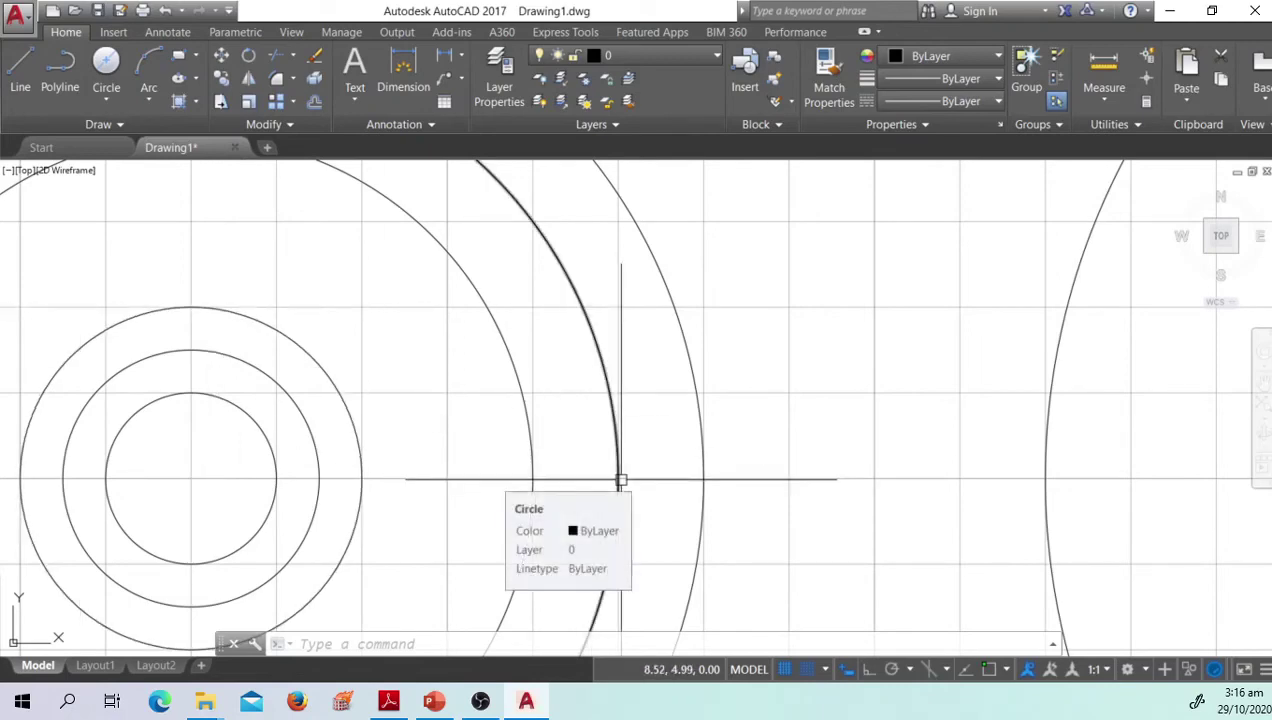
scroll(621, 480, down, 4)
scroll(627, 494, up, 4)
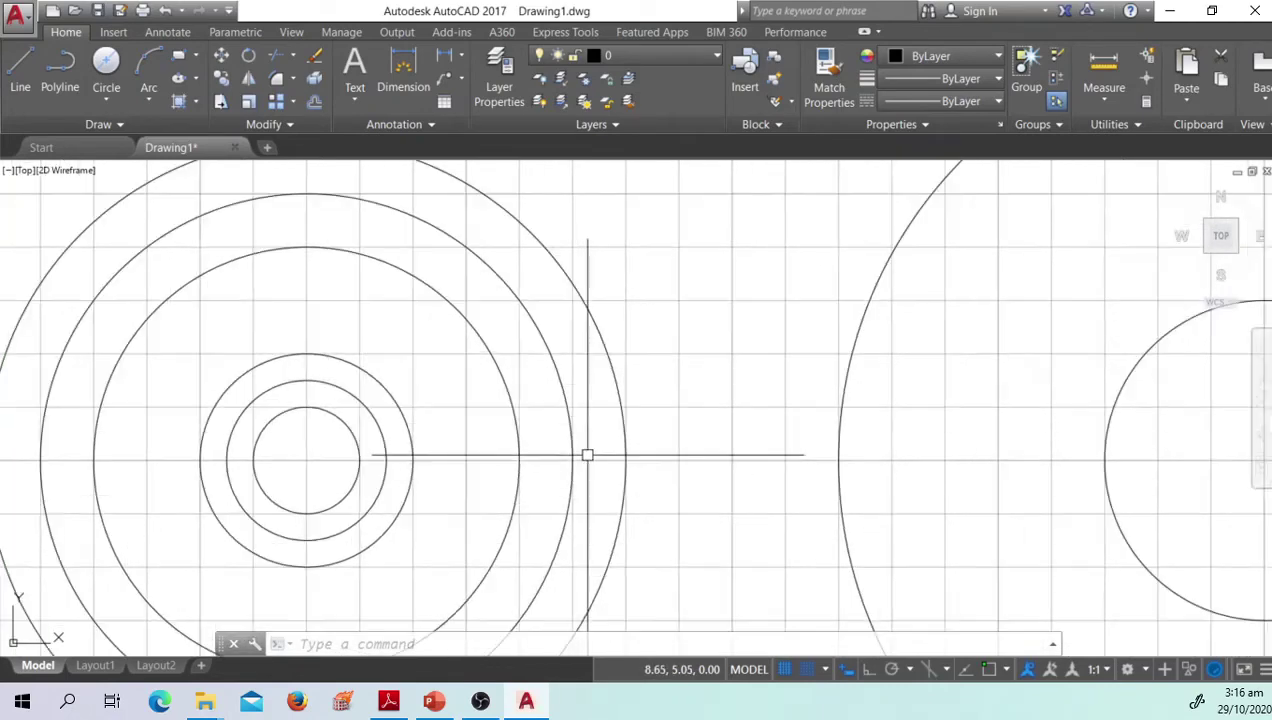
text(l)
key(Return)
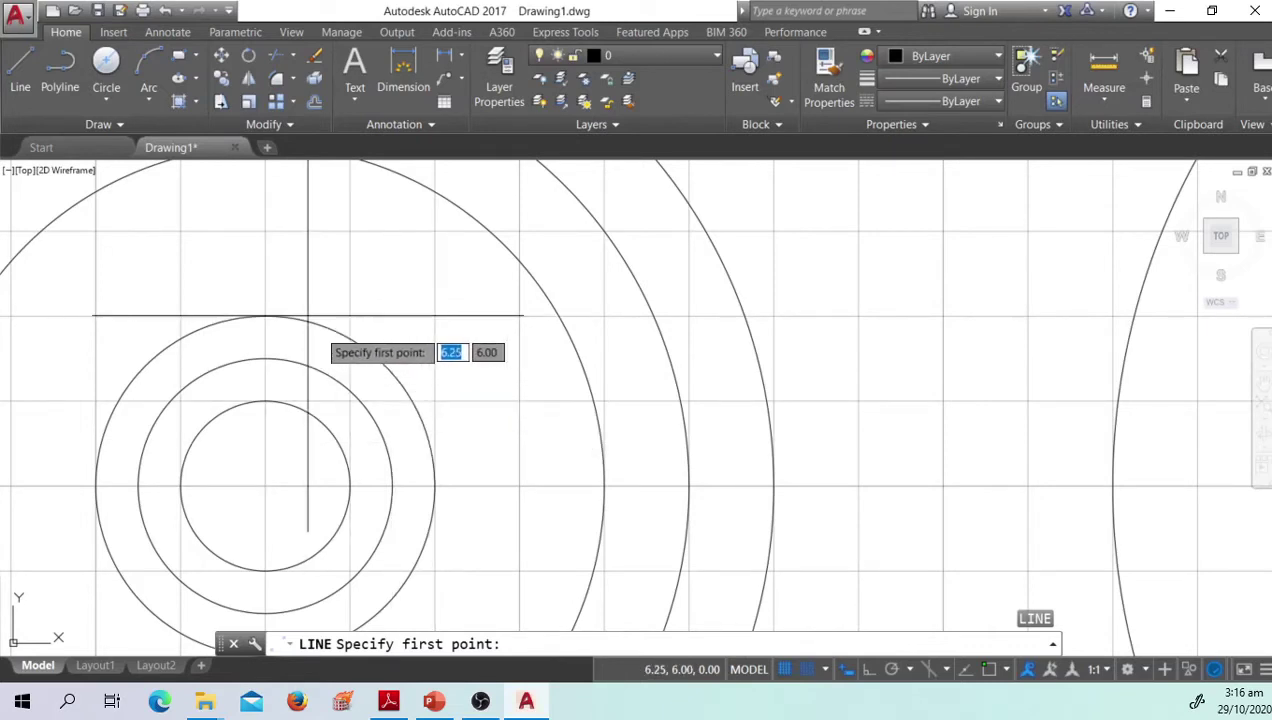
click(805, 667)
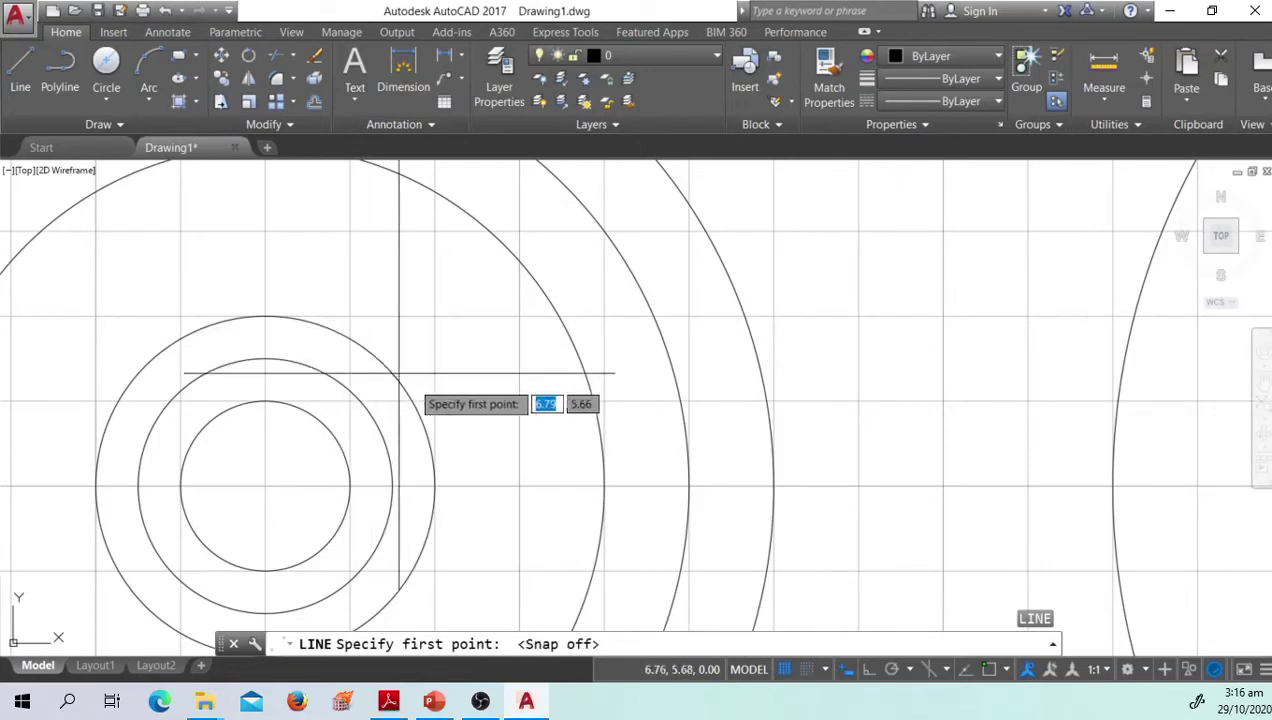
click(807, 669)
click(688, 487)
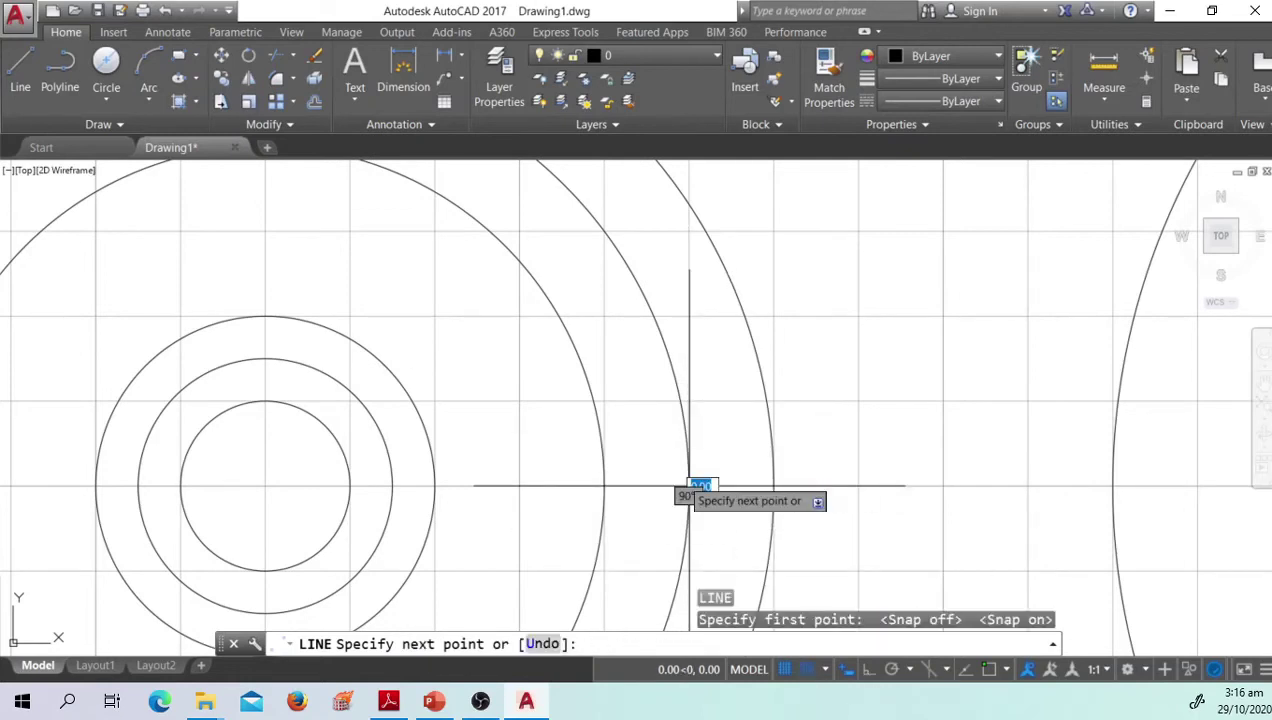
scroll(690, 525, down, 3)
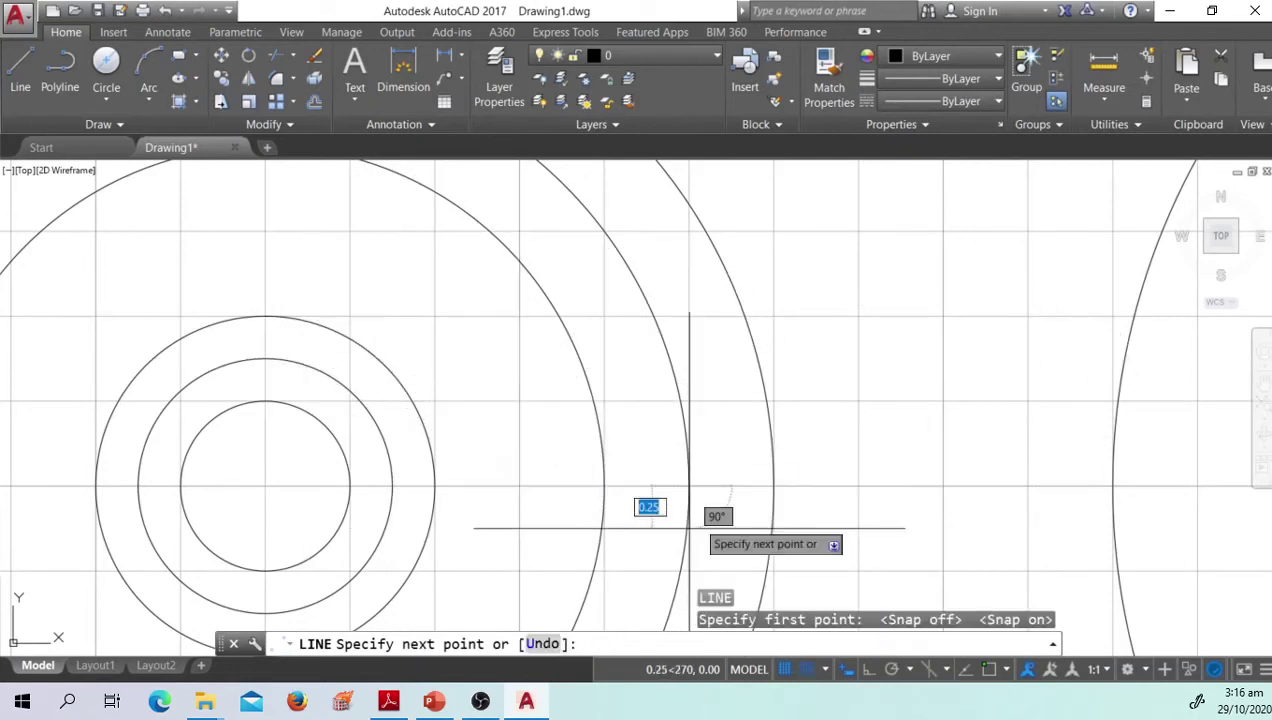
mouse_move(690, 483)
middle_down()
mouse_move(752, 511)
mouse_move(583, 420)
middle_up()
scroll(540, 430, down, 3)
scroll(548, 440, up, 5)
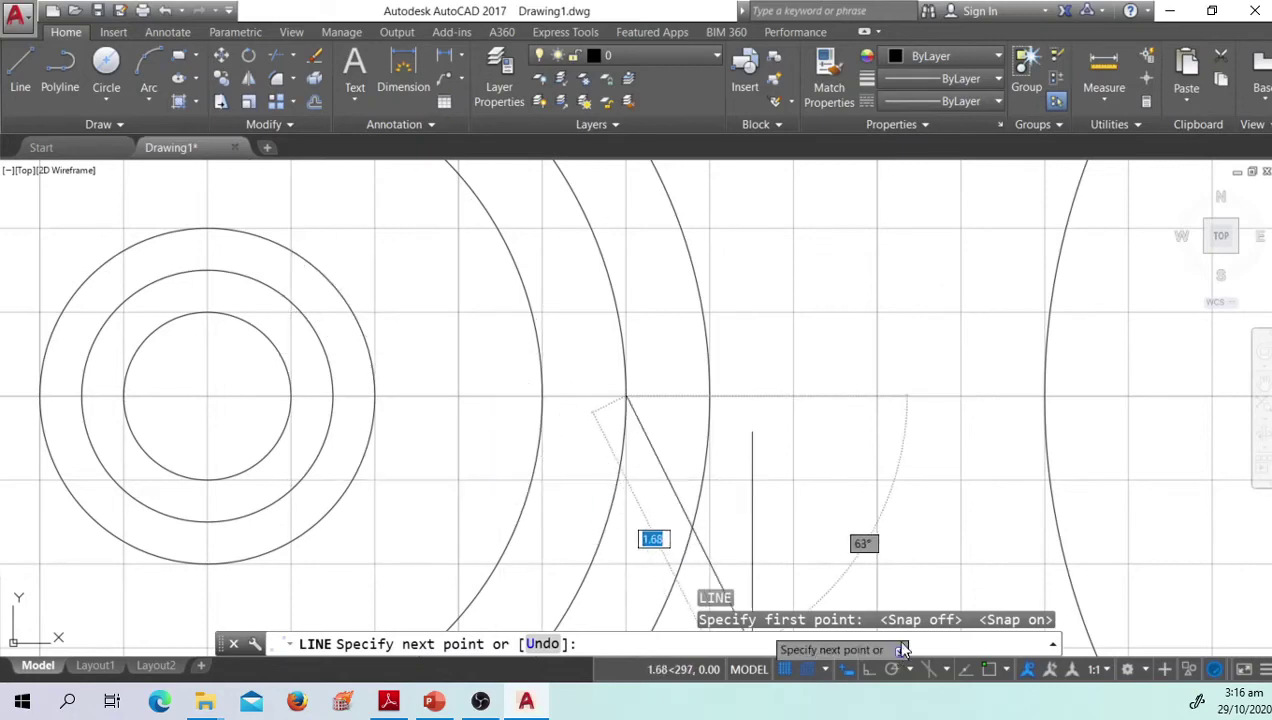
key(Escape)
Step: Try the one-time Quadrant snap on the concentric circles twice with no drawing command running
middle_drag(517, 477, 582, 489)
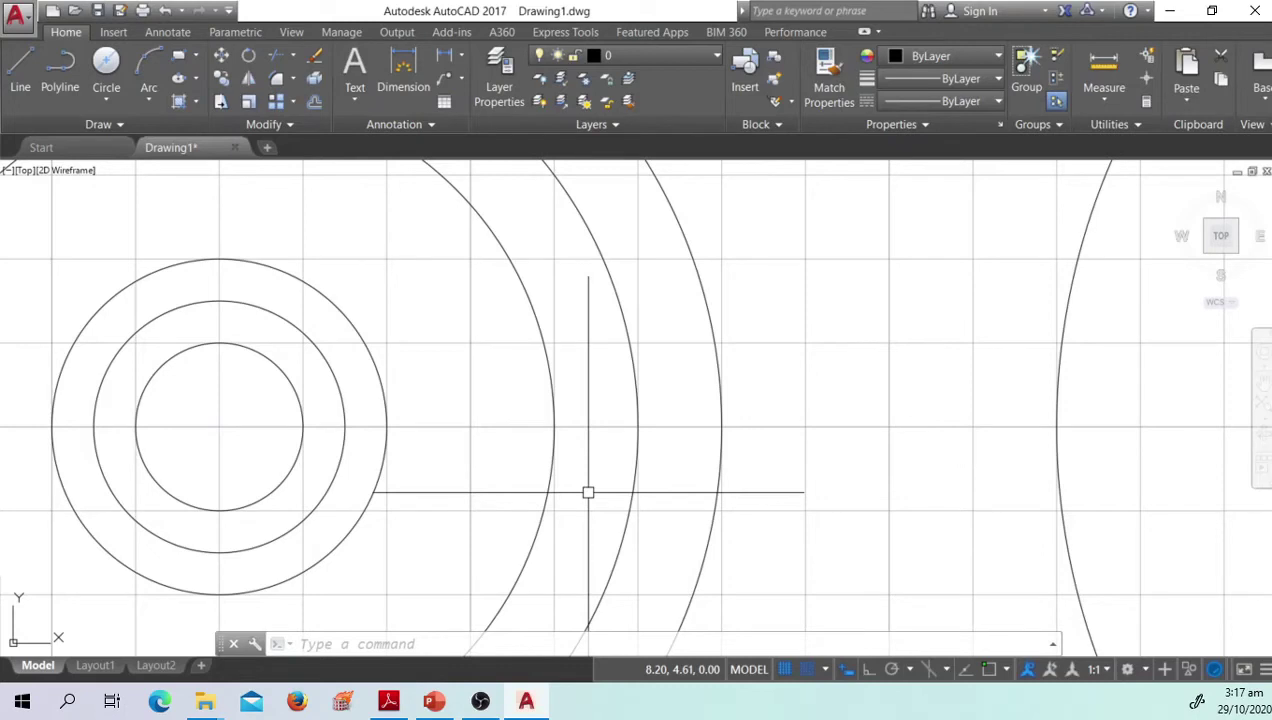
shift+right_click(588, 493)
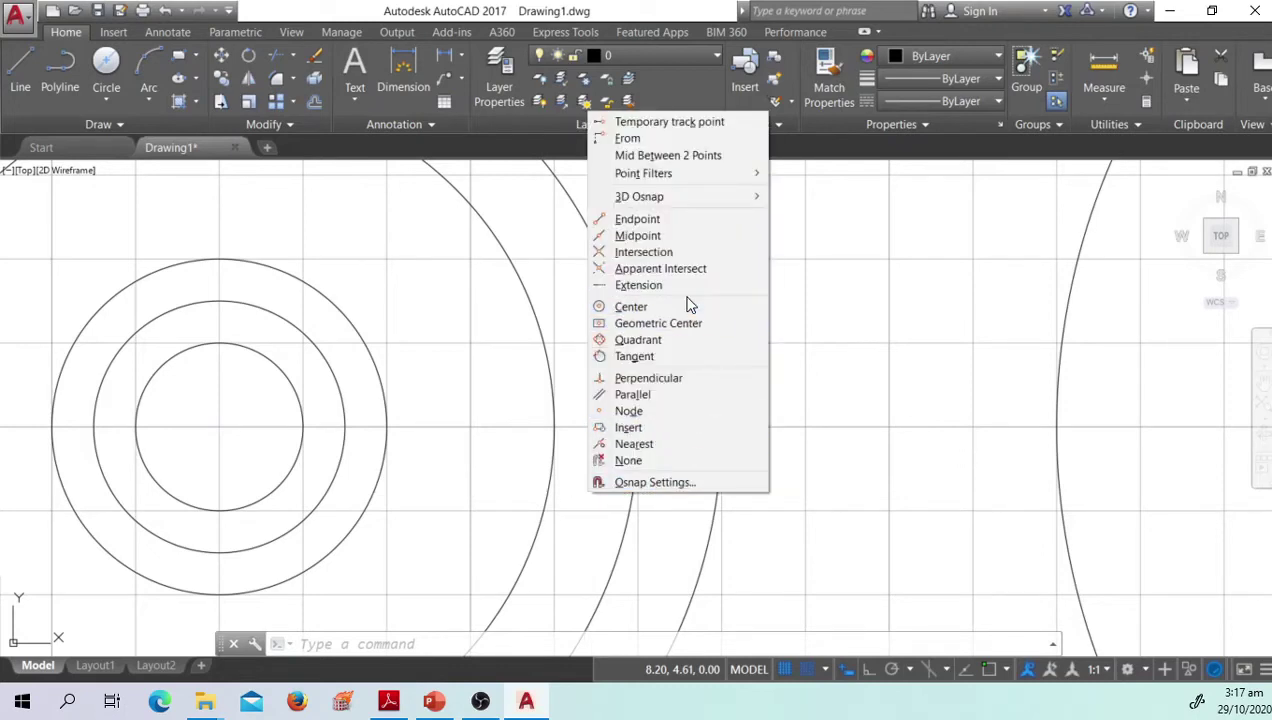
click(650, 341)
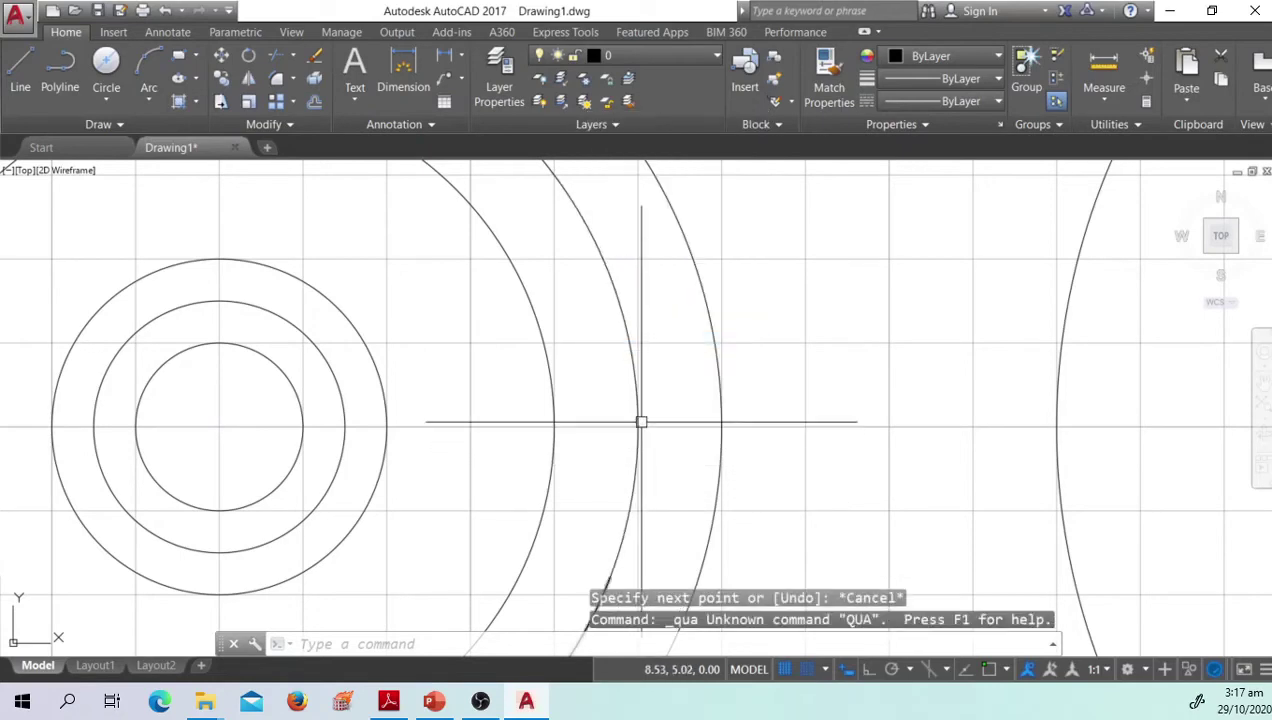
scroll(698, 508, down, 5)
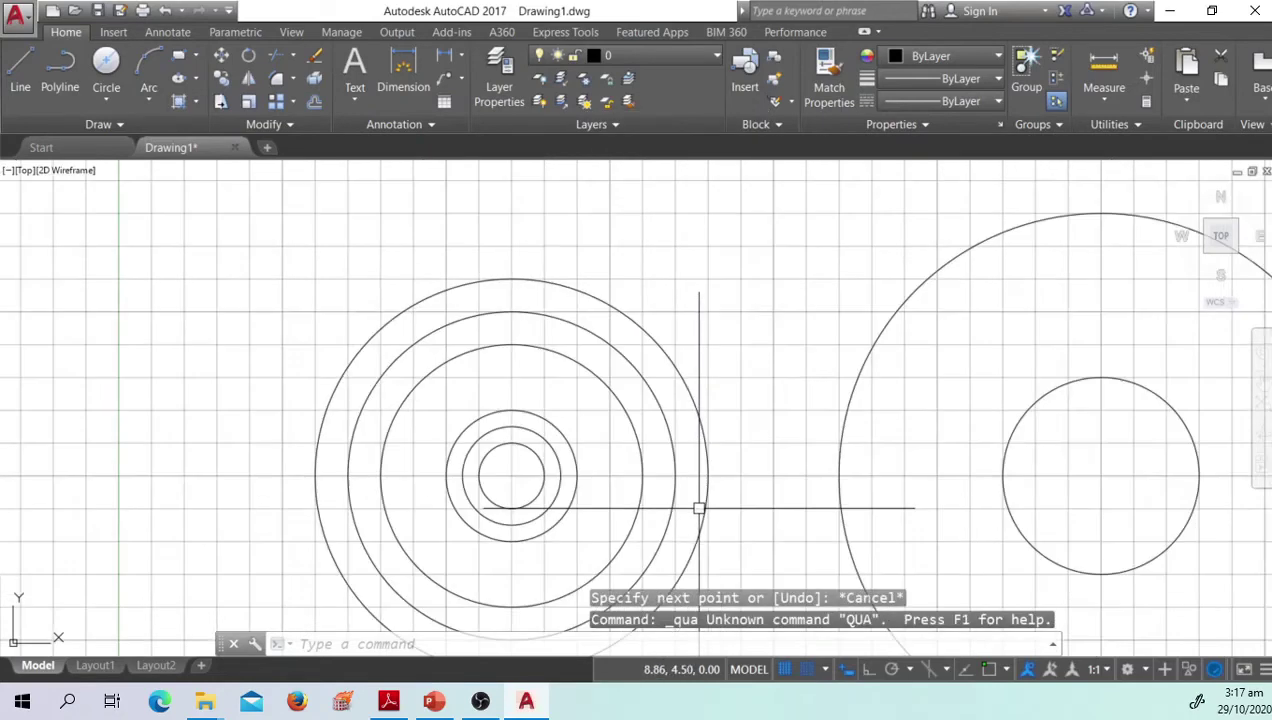
scroll(677, 481, up, 5)
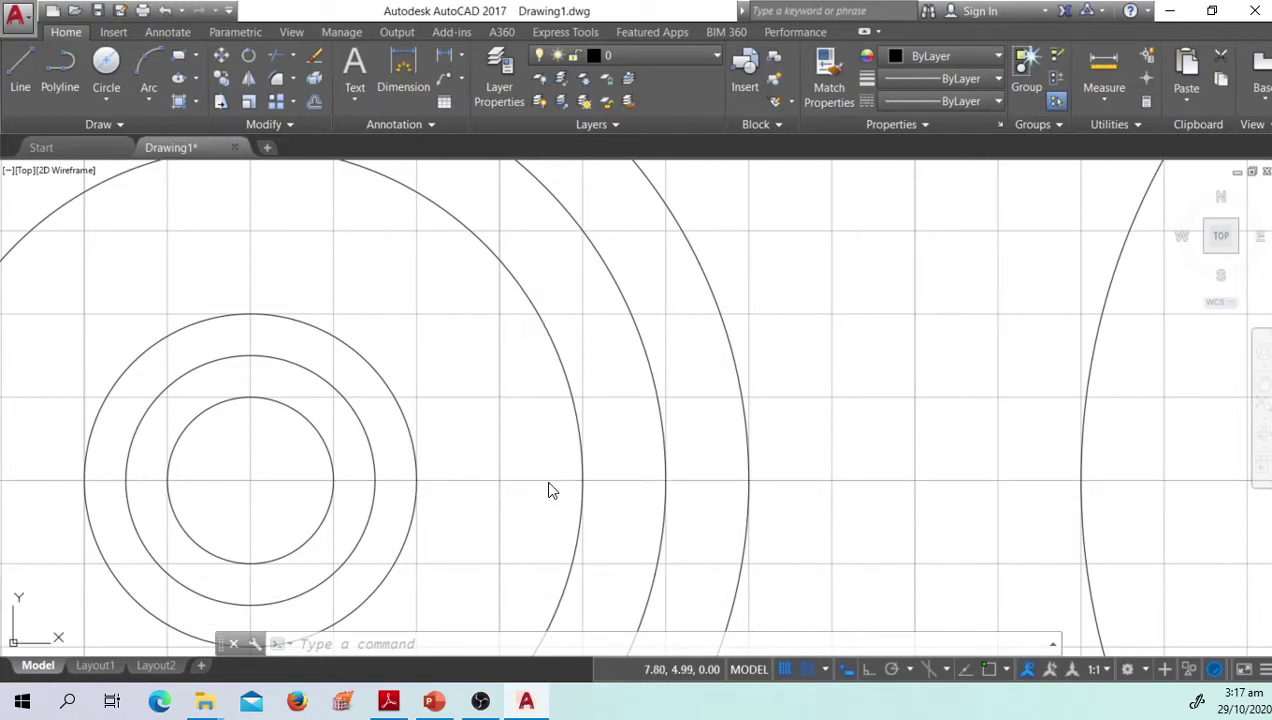
shift+right_click(551, 486)
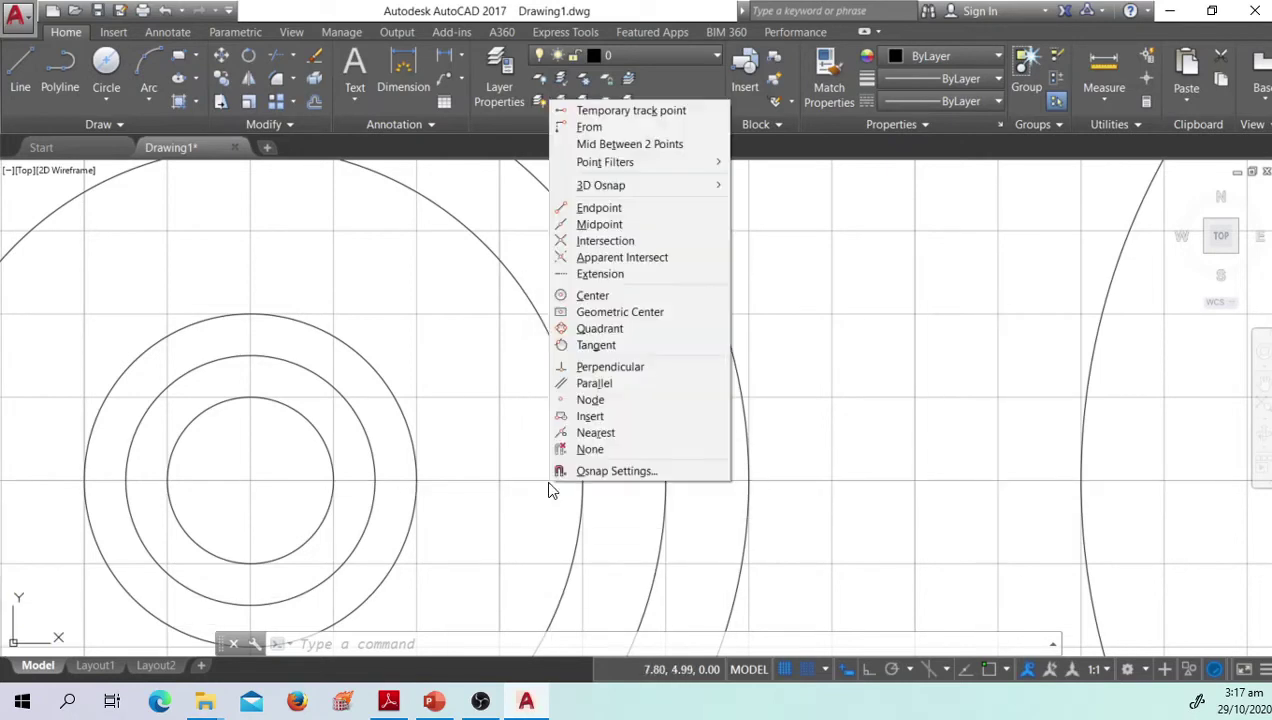
click(600, 329)
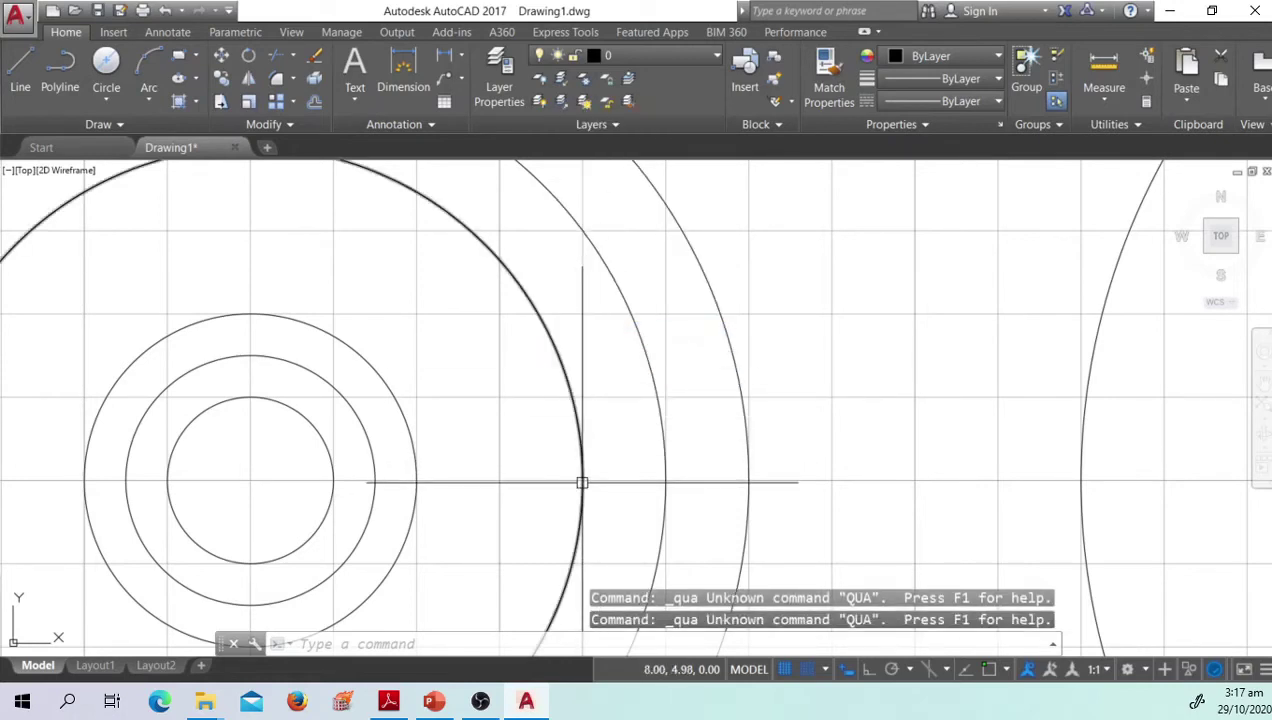
key(Escape)
key(Escape)
key(Escape)
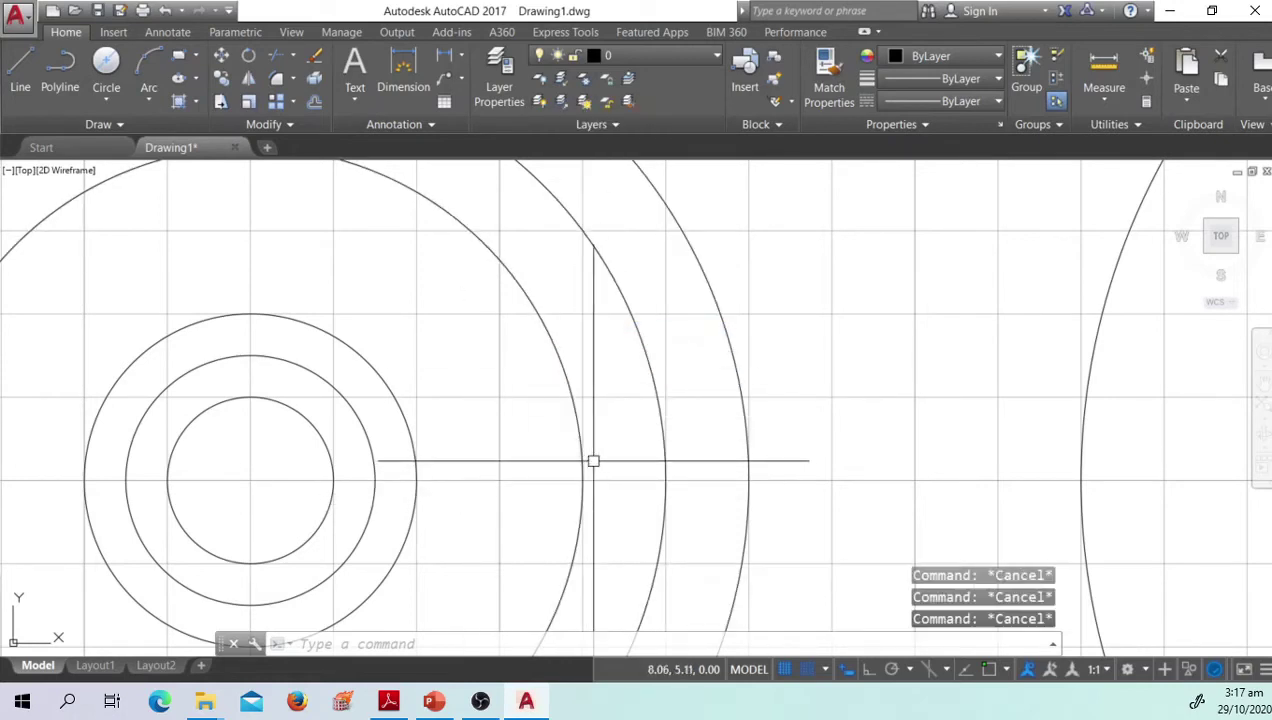
Step: Start a line at the right-hand quadrant of the second-largest concentric circle (8.50, 5.00), using the one-time Quadrant snap
click(20, 66)
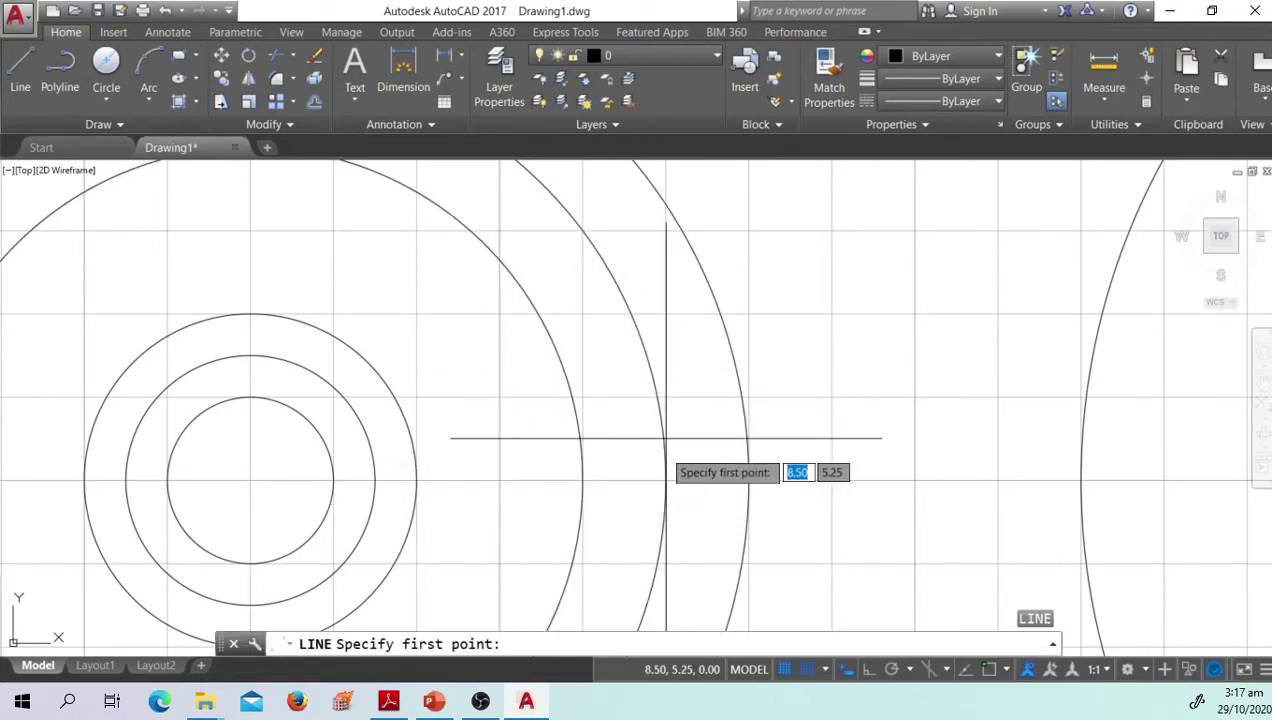
shift+right_click(630, 485)
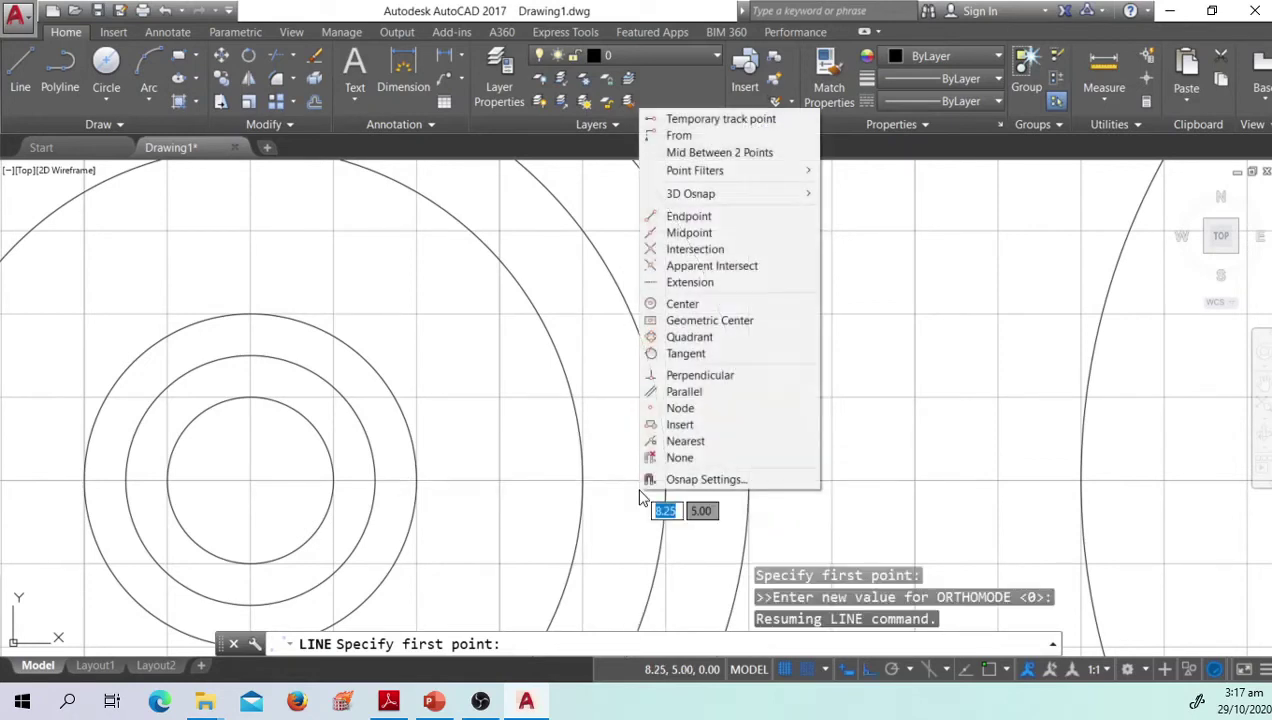
click(688, 337)
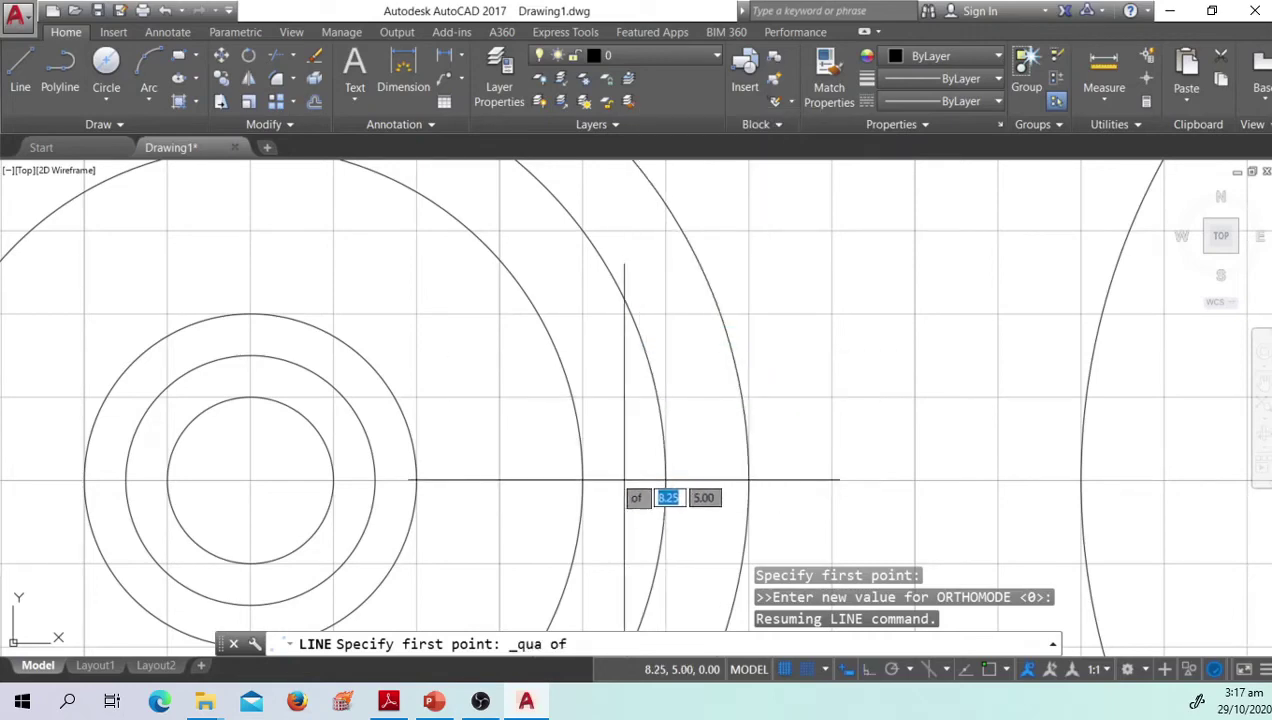
scroll(600, 486, down, 3)
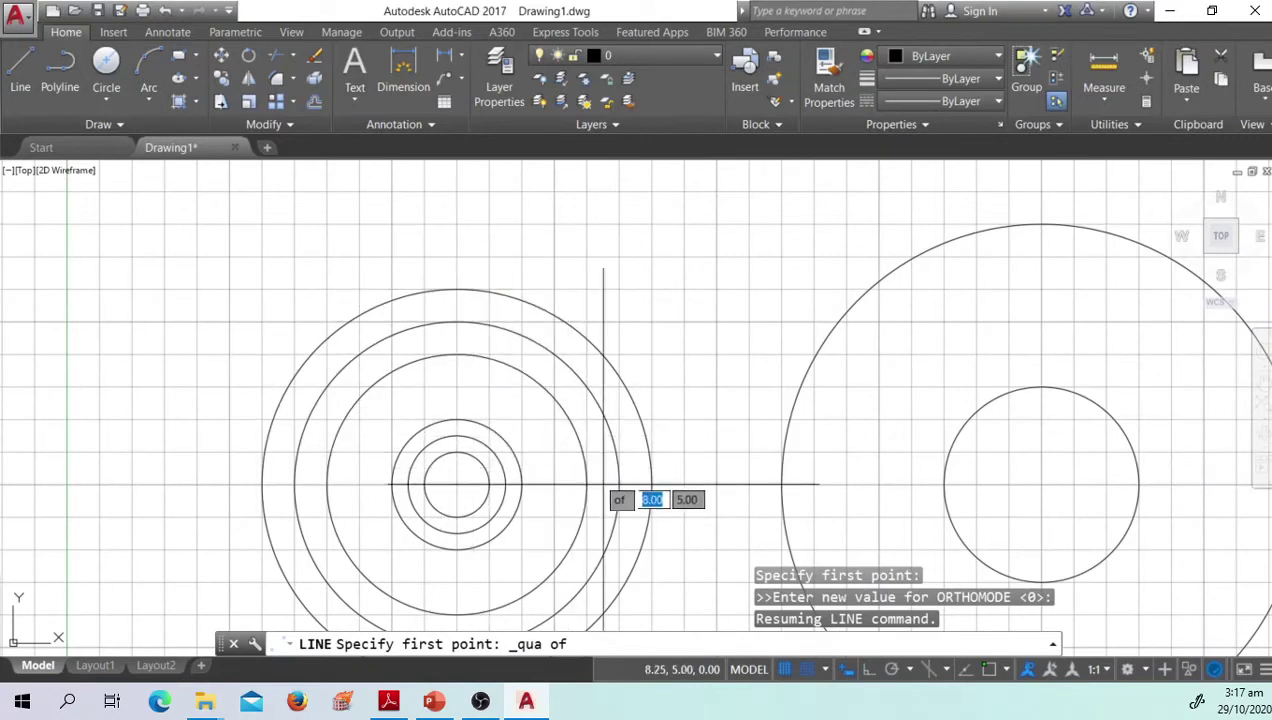
scroll(619, 486, up, 2)
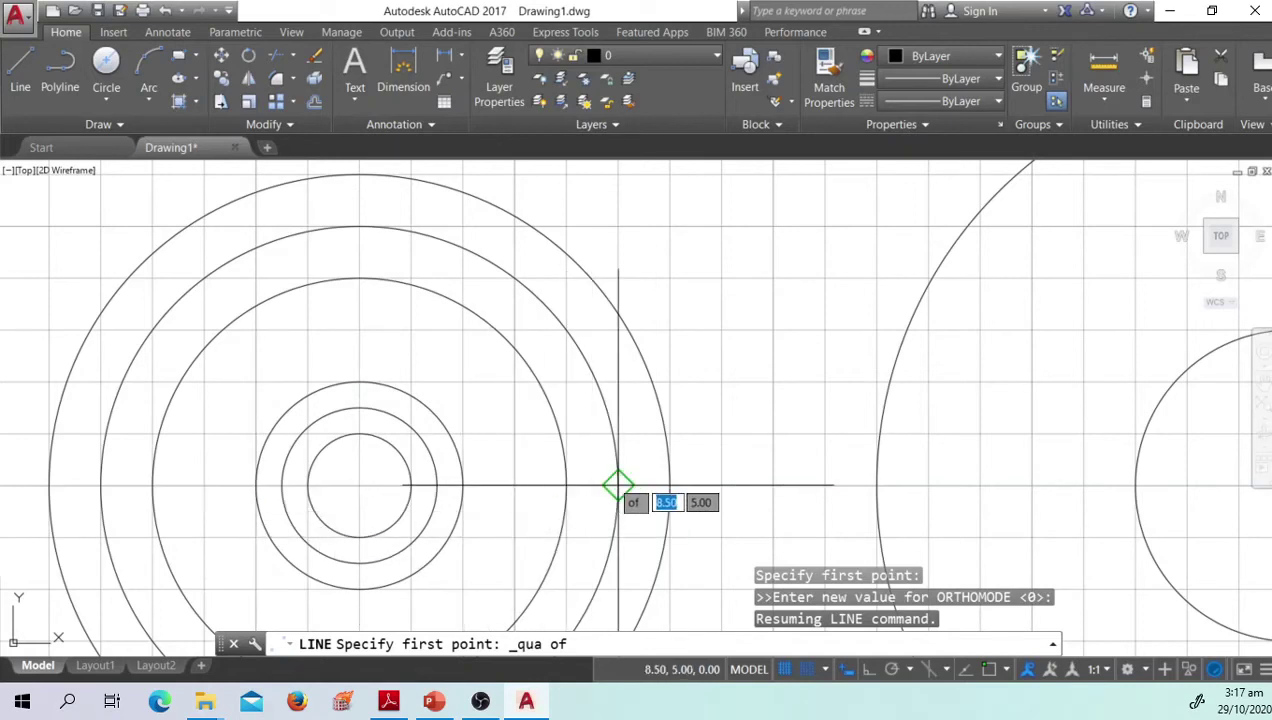
click(618, 486)
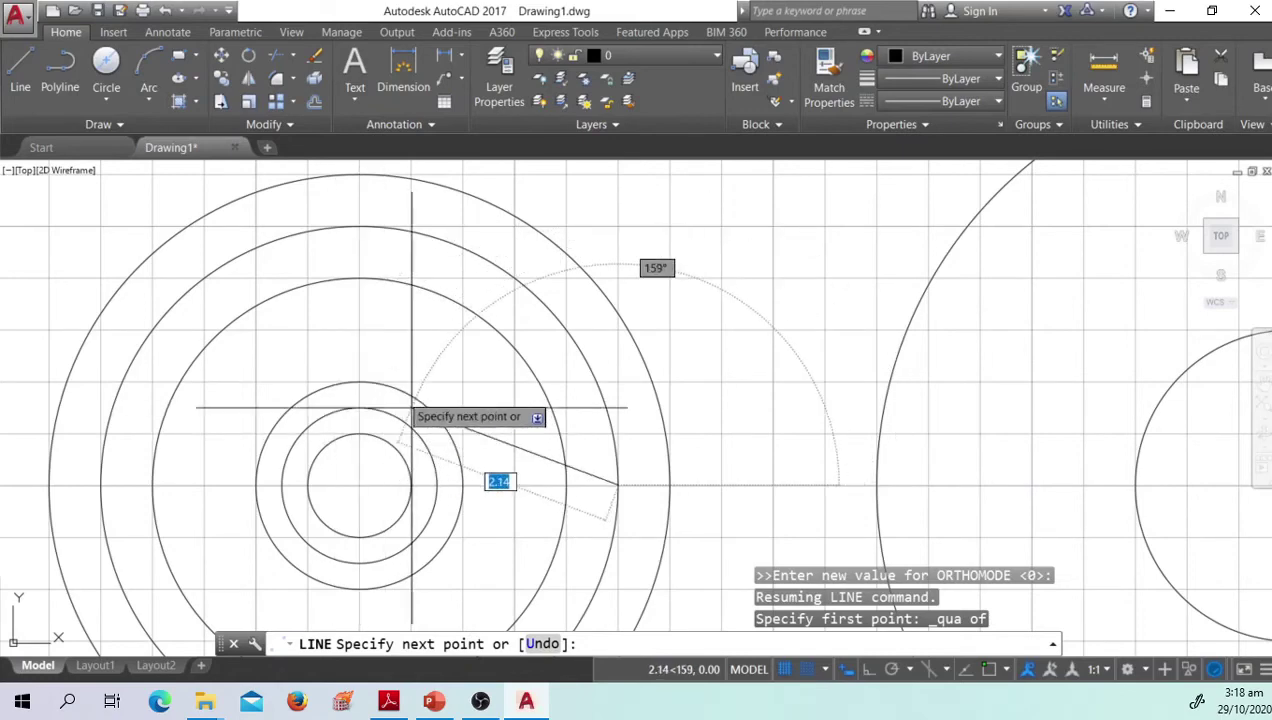
Step: End the line tangent to the upper side of the largest of the three inner circles with the one-time Tangent snap
scroll(438, 436, up, 3)
scroll(430, 360, down, 4)
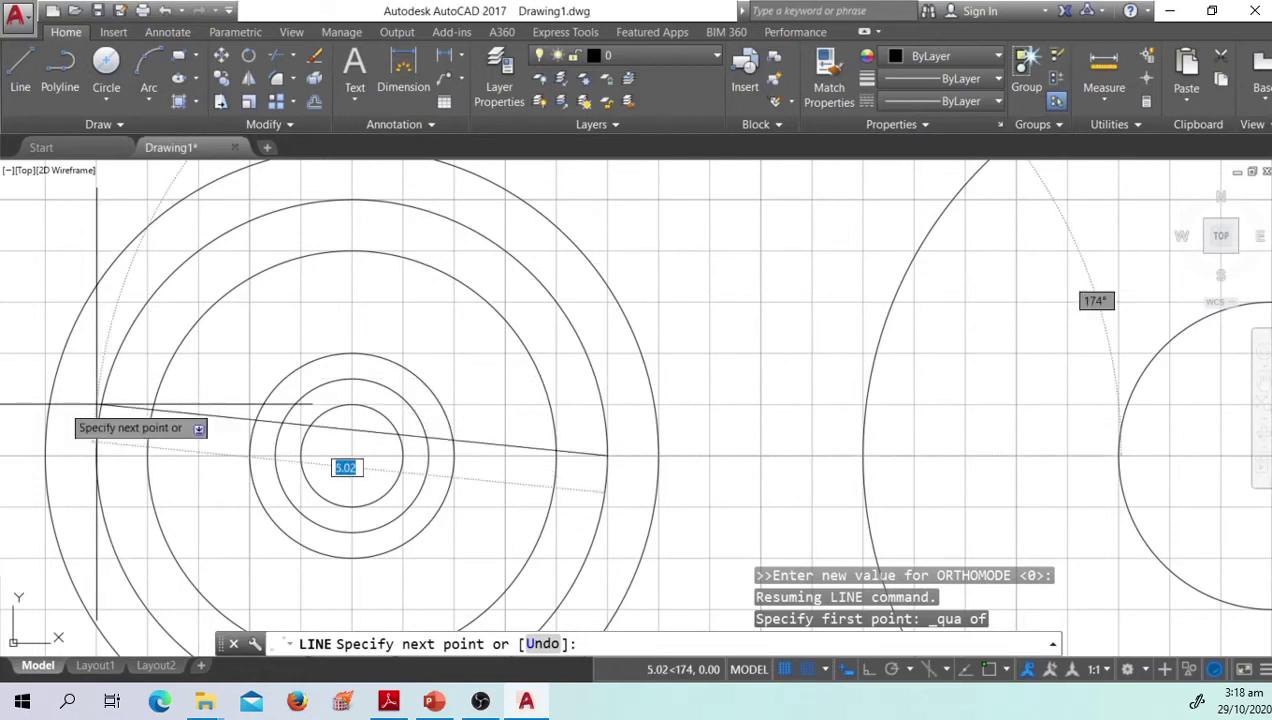
shift+right_click(622, 410)
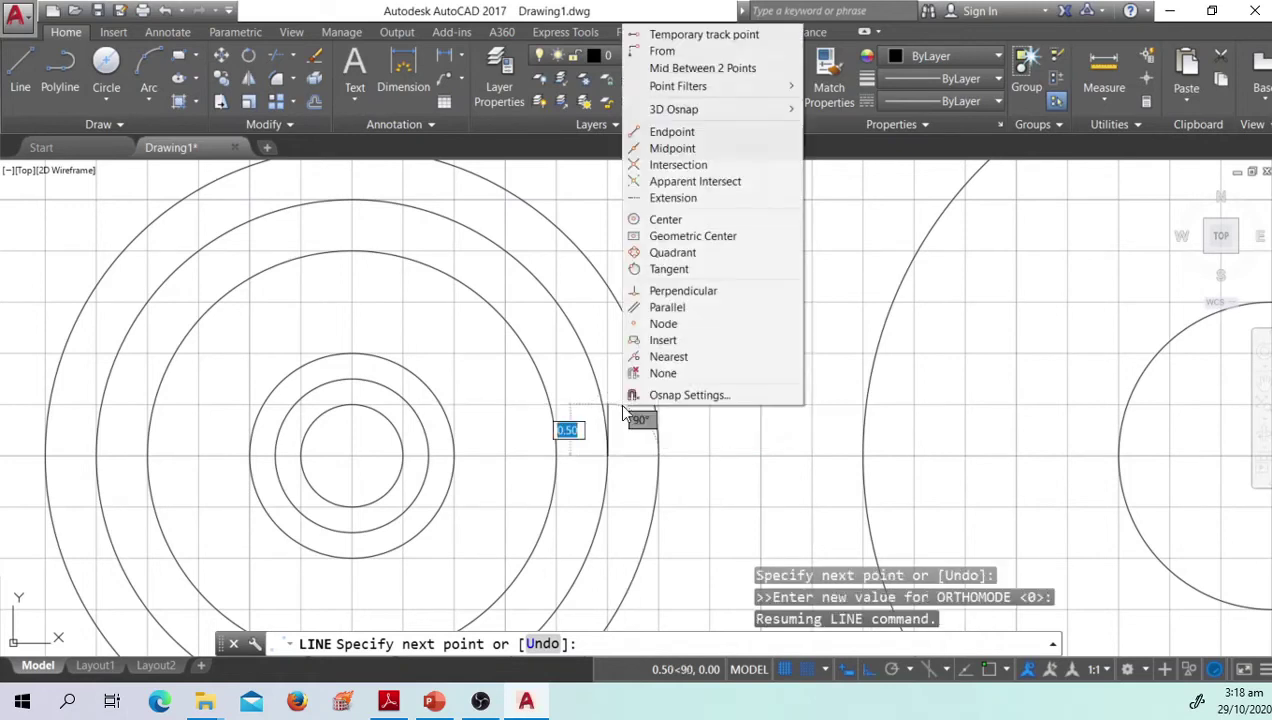
click(635, 269)
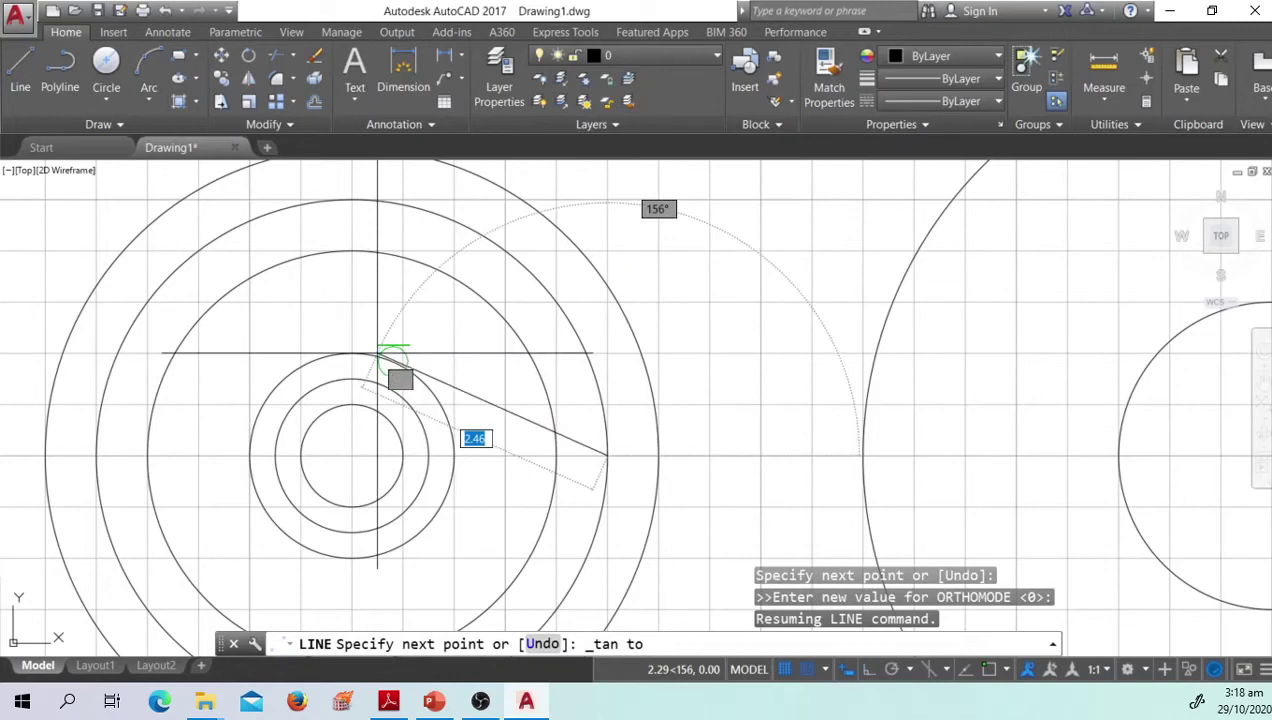
scroll(377, 352, up, 2)
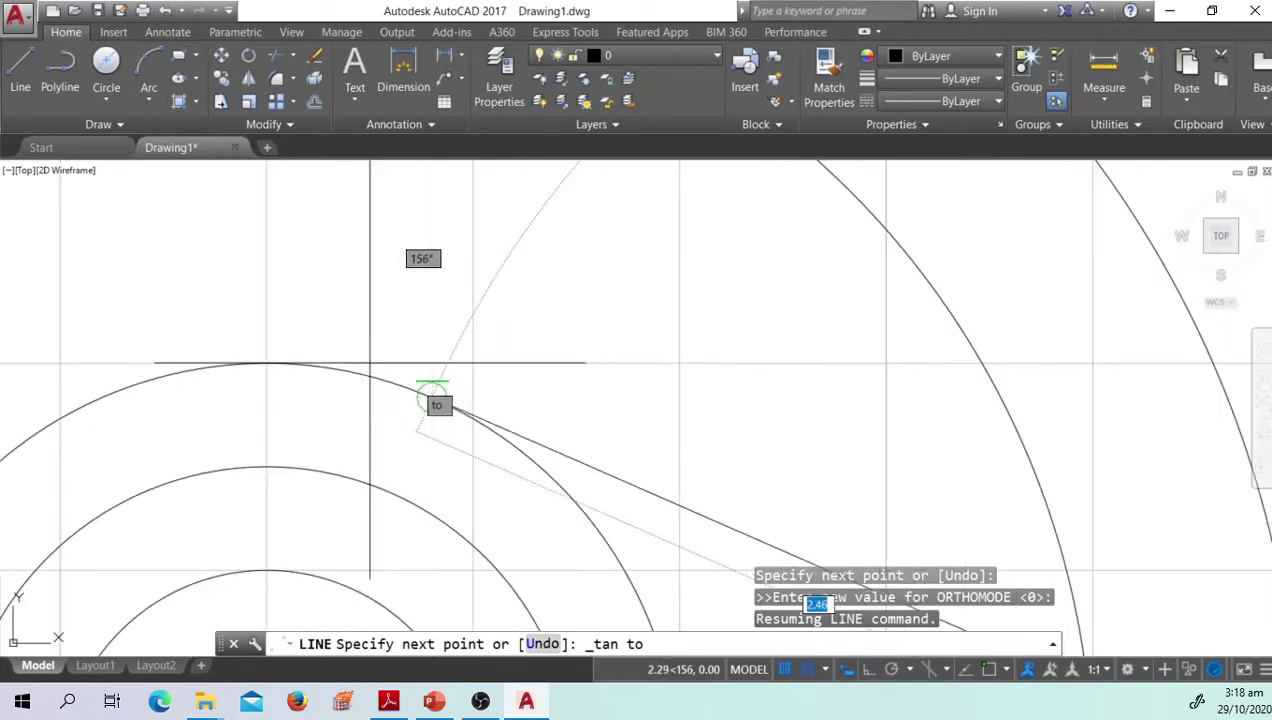
click(432, 397)
scroll(455, 320, down, 4)
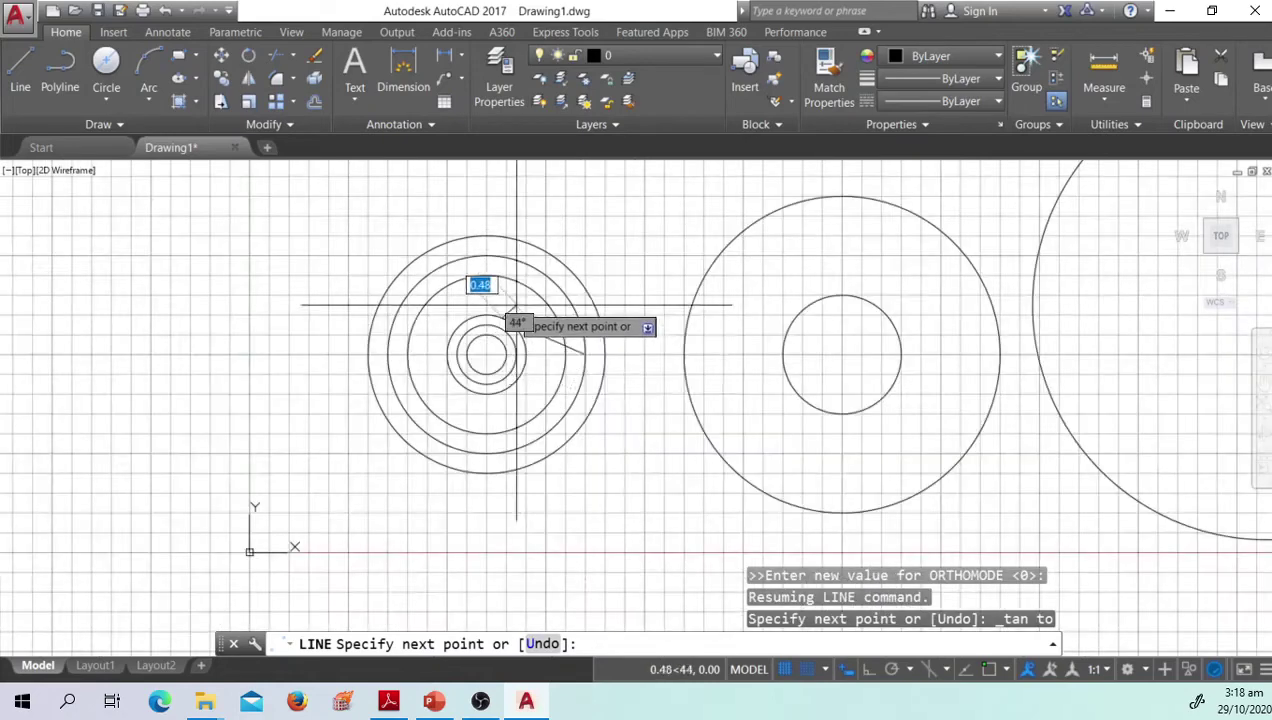
scroll(585, 365, up, 3)
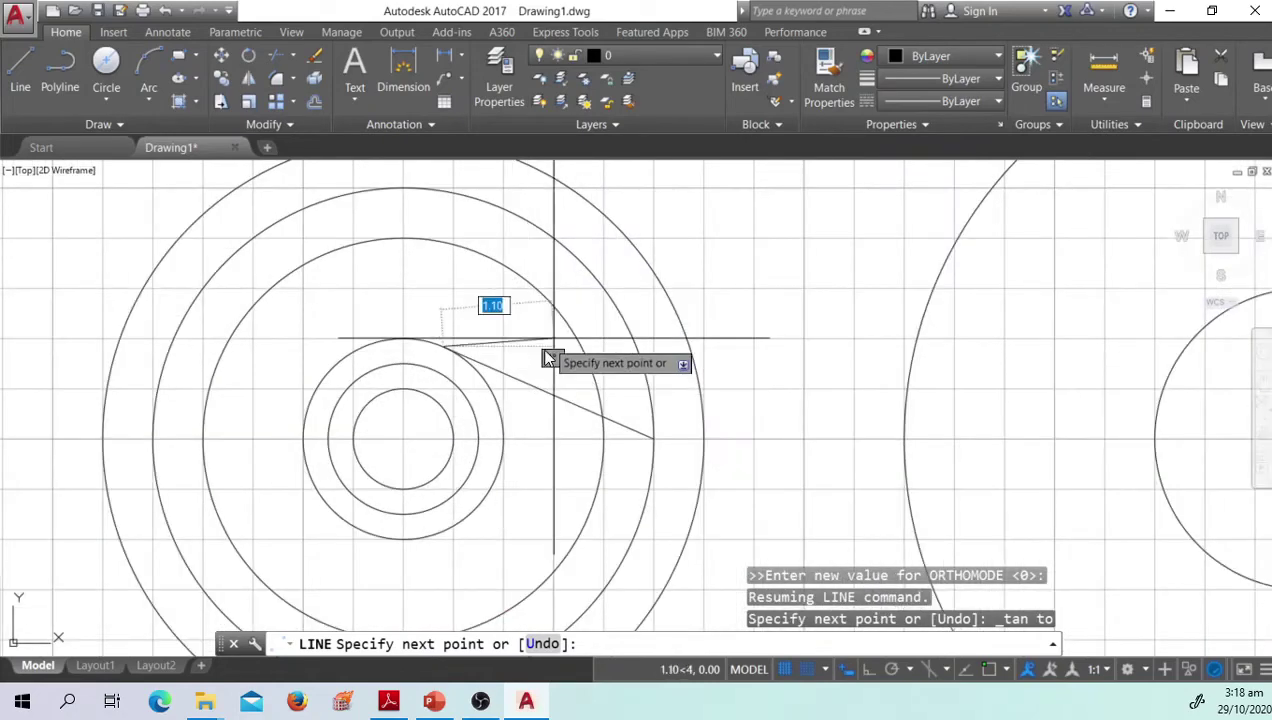
key(Return)
scroll(460, 355, up, 4)
scroll(480, 355, down, 4)
scroll(497, 352, up, 4)
scroll(426, 323, down, 2)
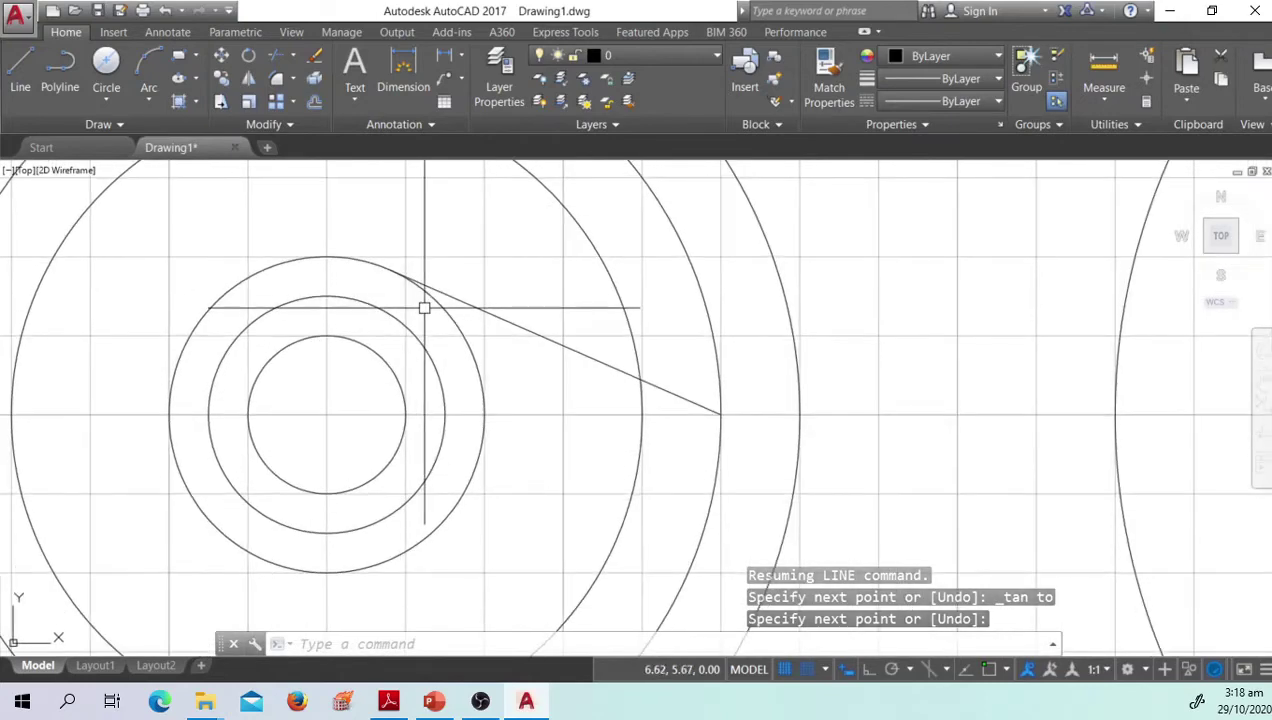
text(l)
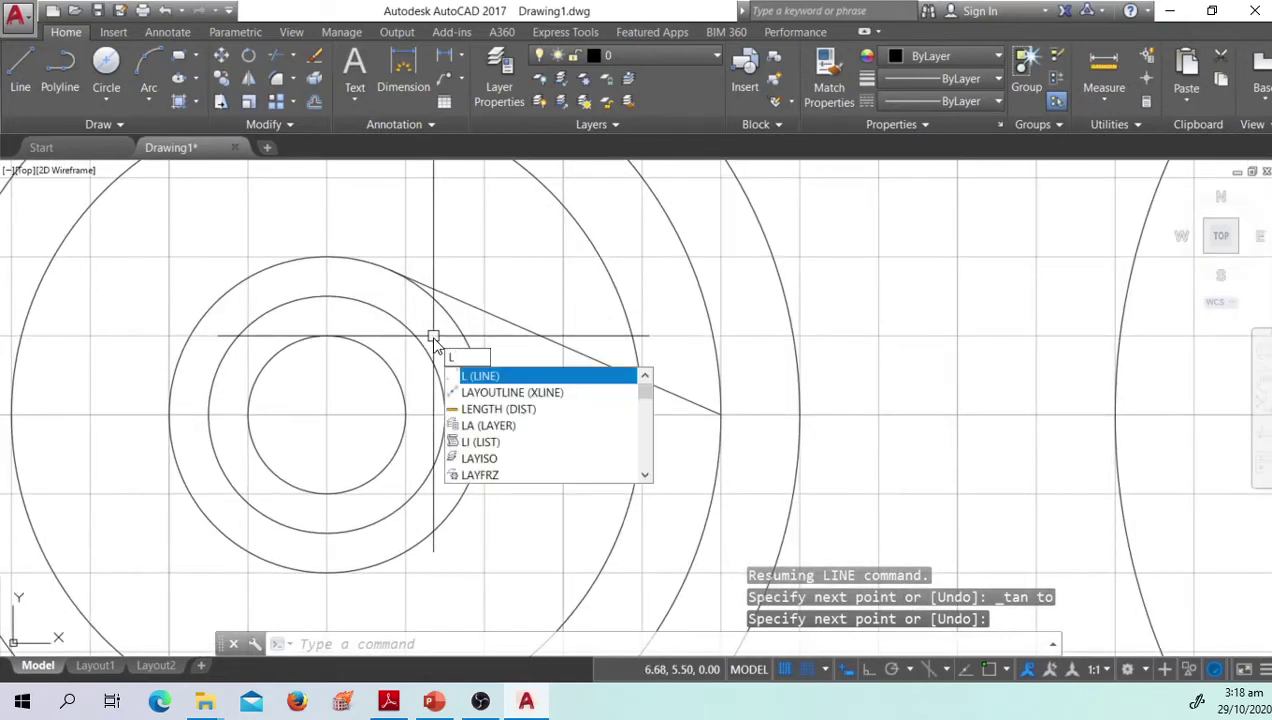
key(Return)
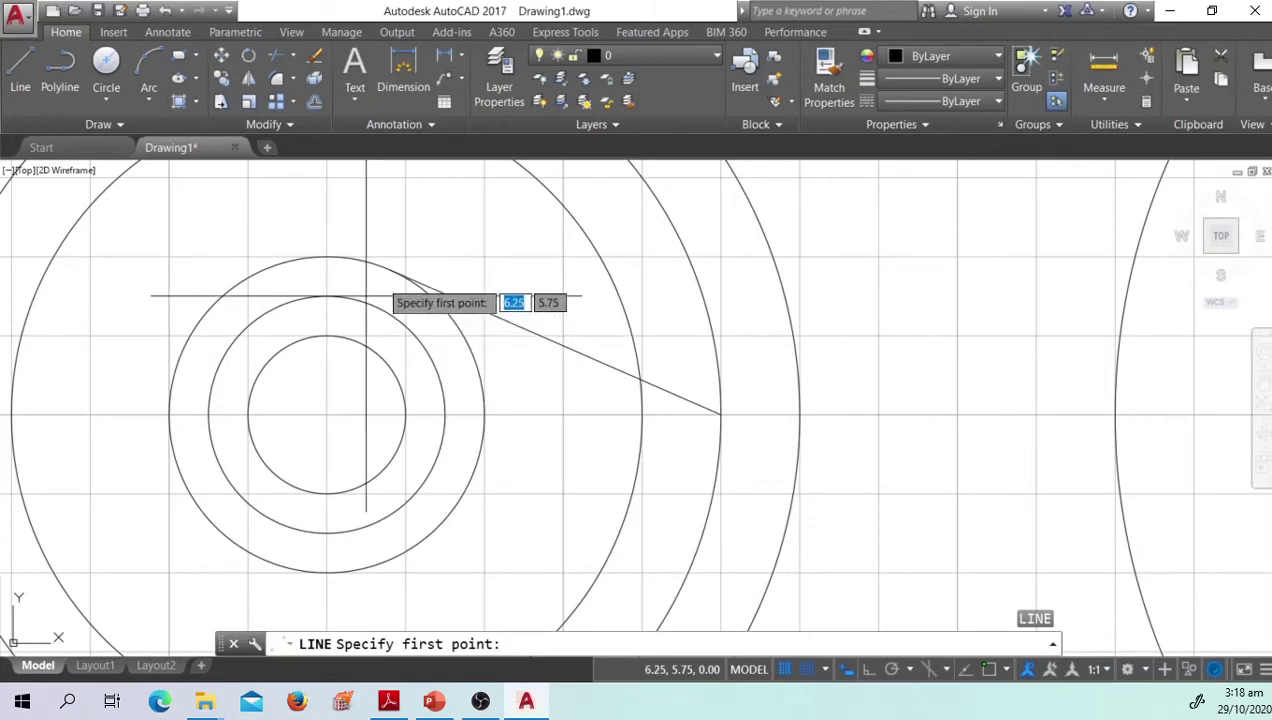
scroll(395, 275, up, 4)
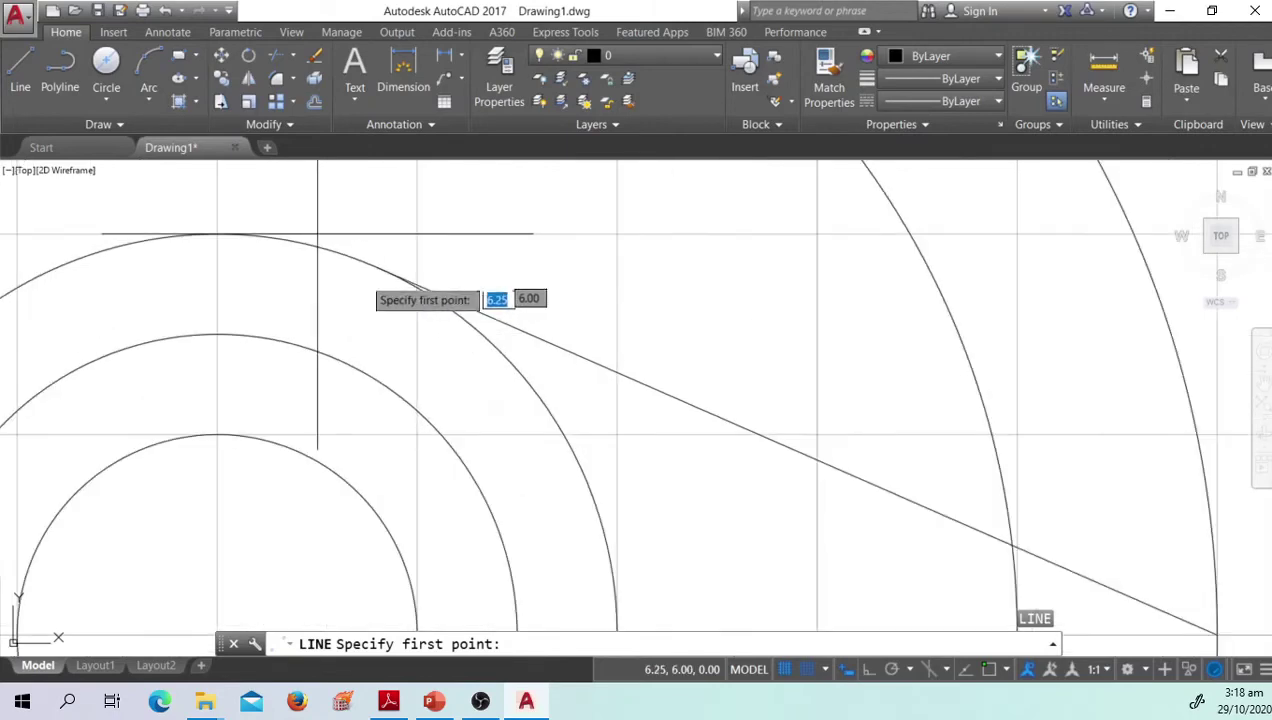
scroll(345, 330, down, 4)
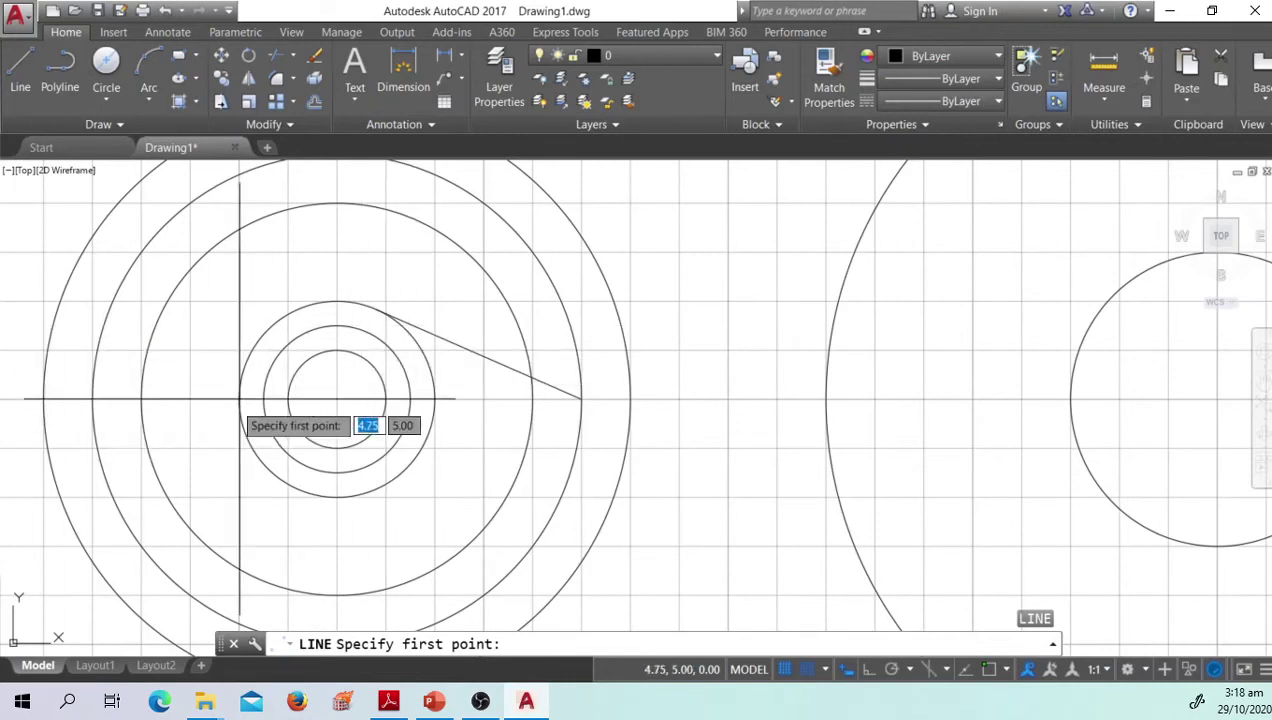
scroll(380, 410, up, 2)
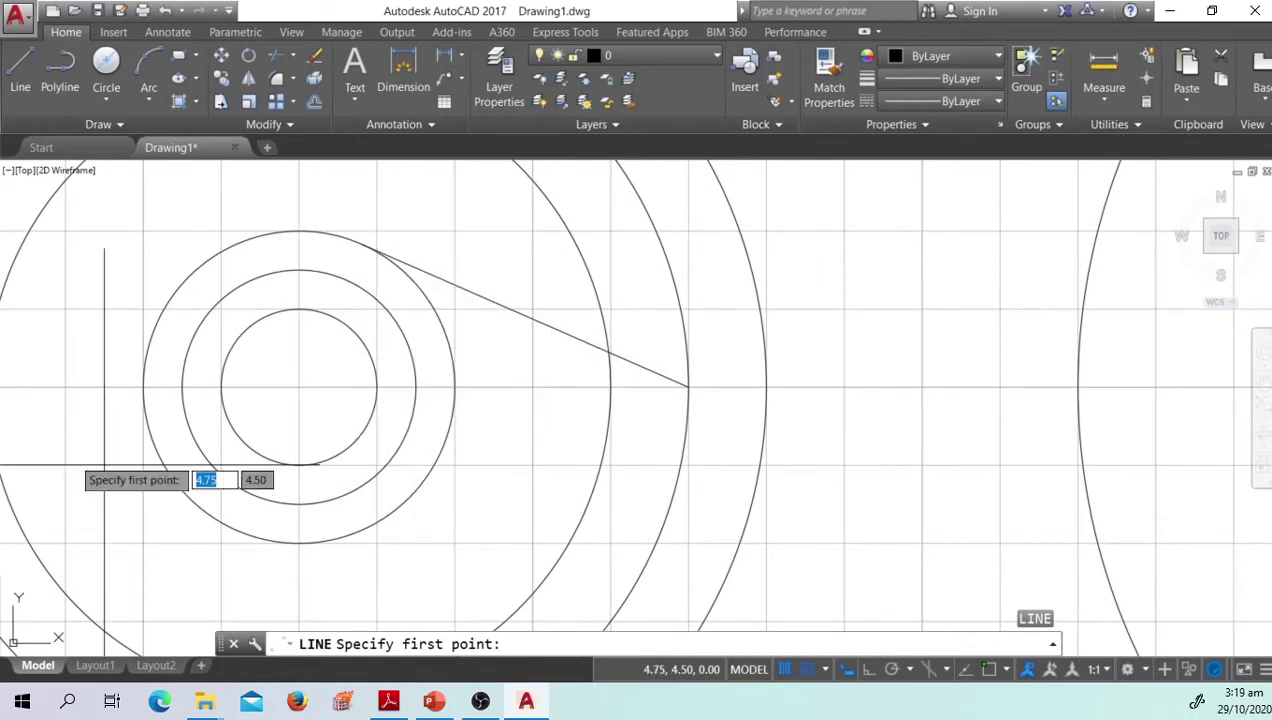
key(Escape)
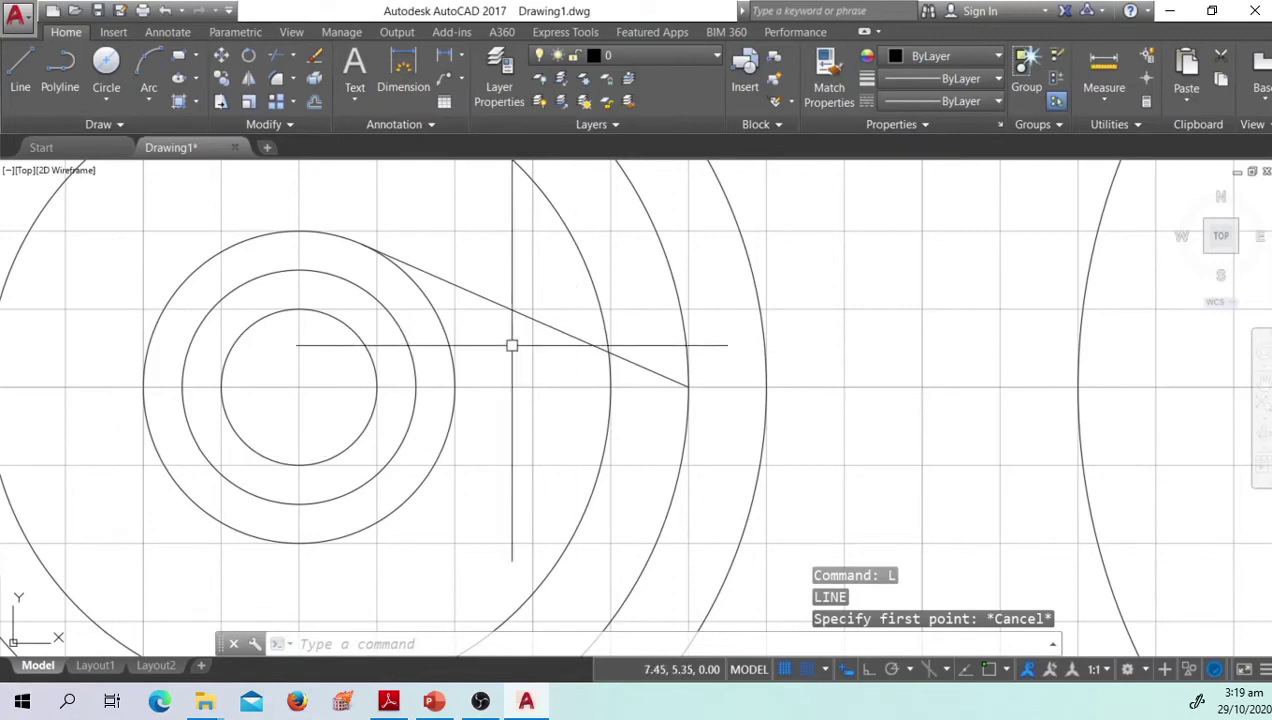
Step: Erase all the circles and the tangent line together with one window selection around them
scroll(515, 400, down, 3)
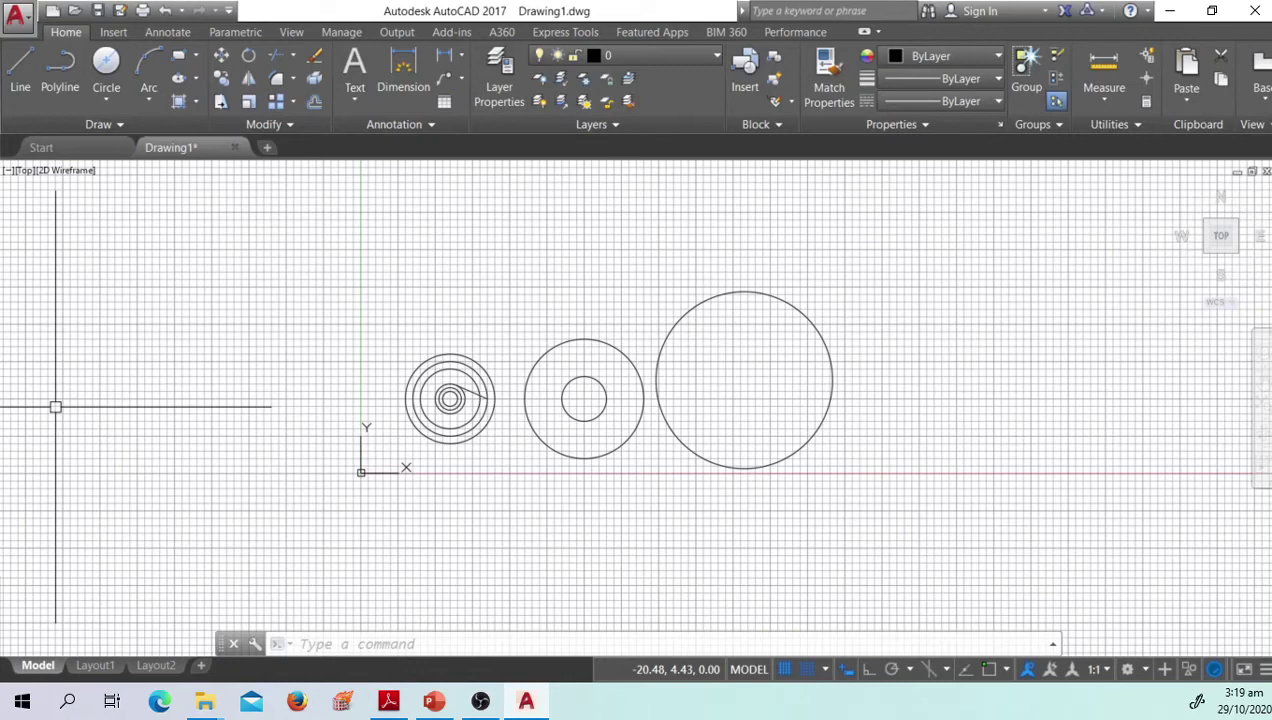
middle_drag(761, 412, 628, 458)
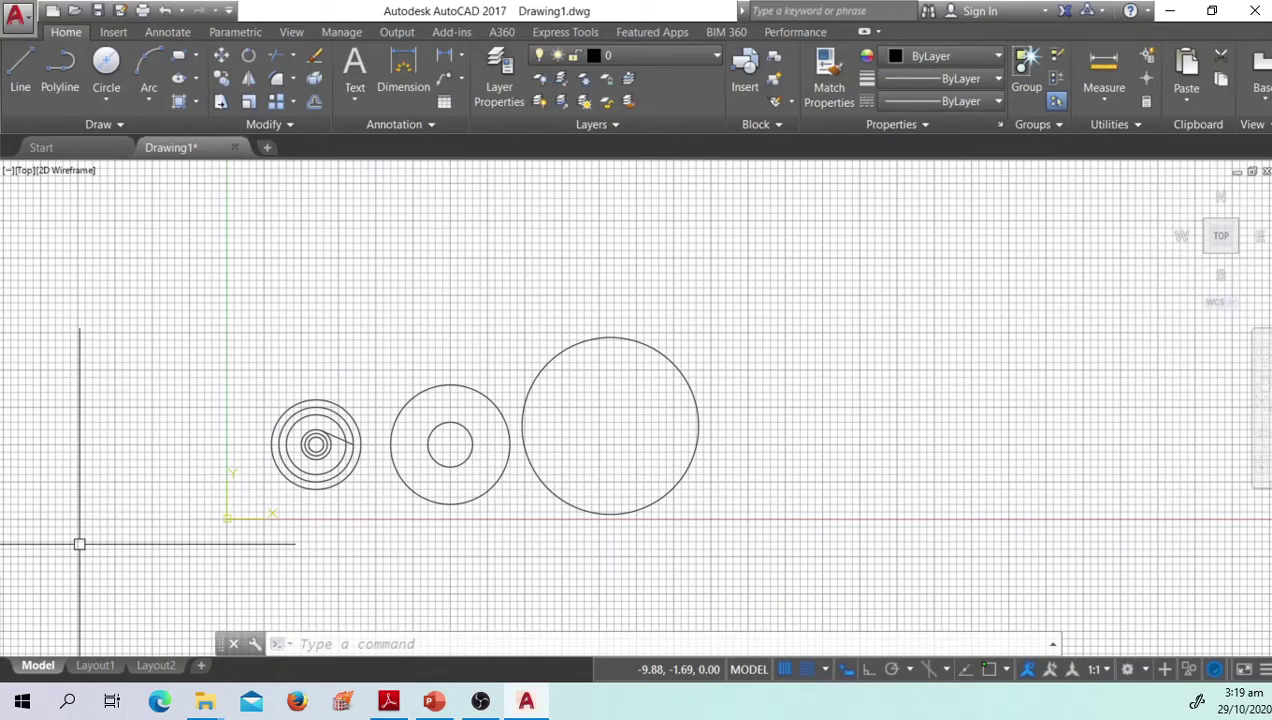
click(157, 235)
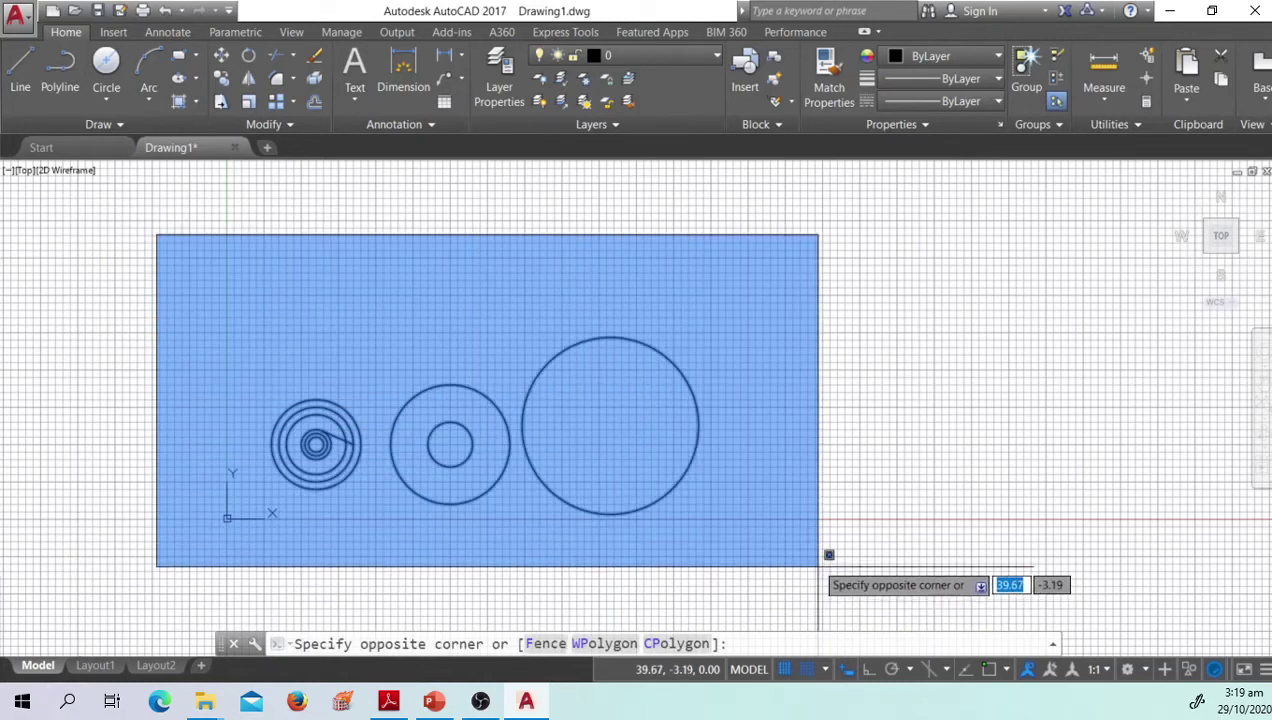
click(828, 554)
text(e)
key(Return)
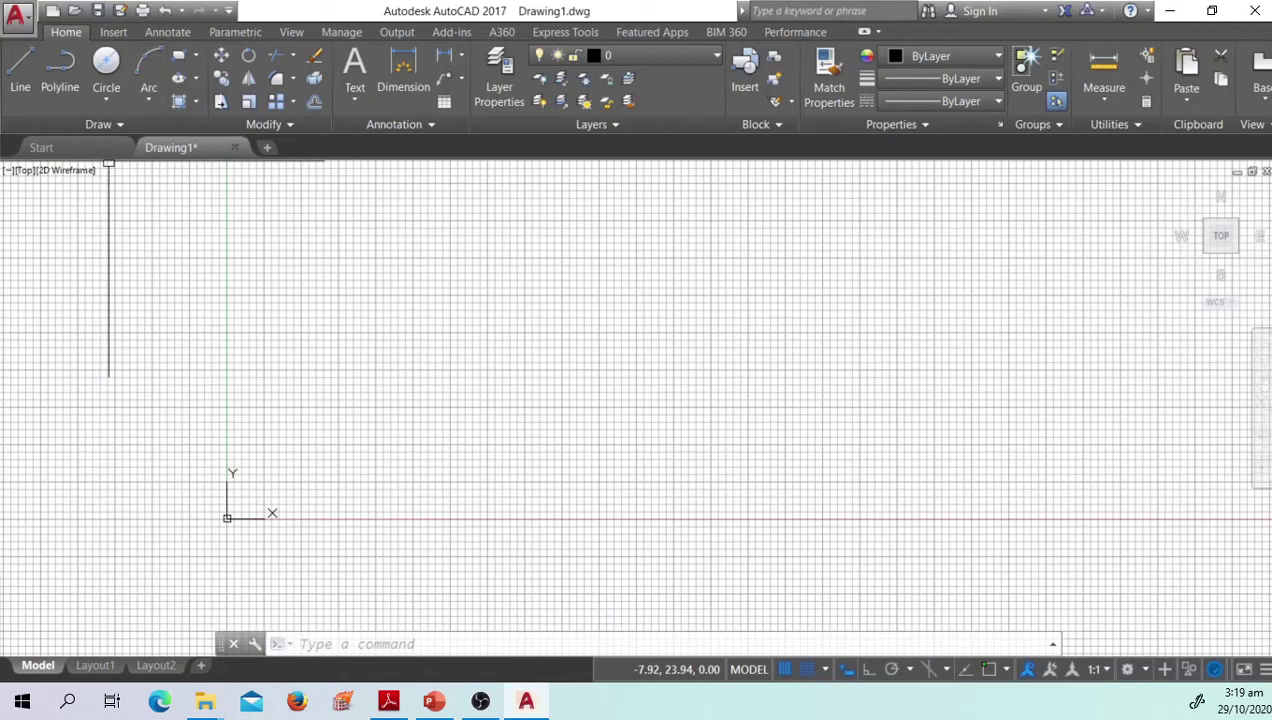
Step: Draw a rectangle by two corners from (8.00, 5.50), about 10 by 5.25 units, and erase it
click(179, 59)
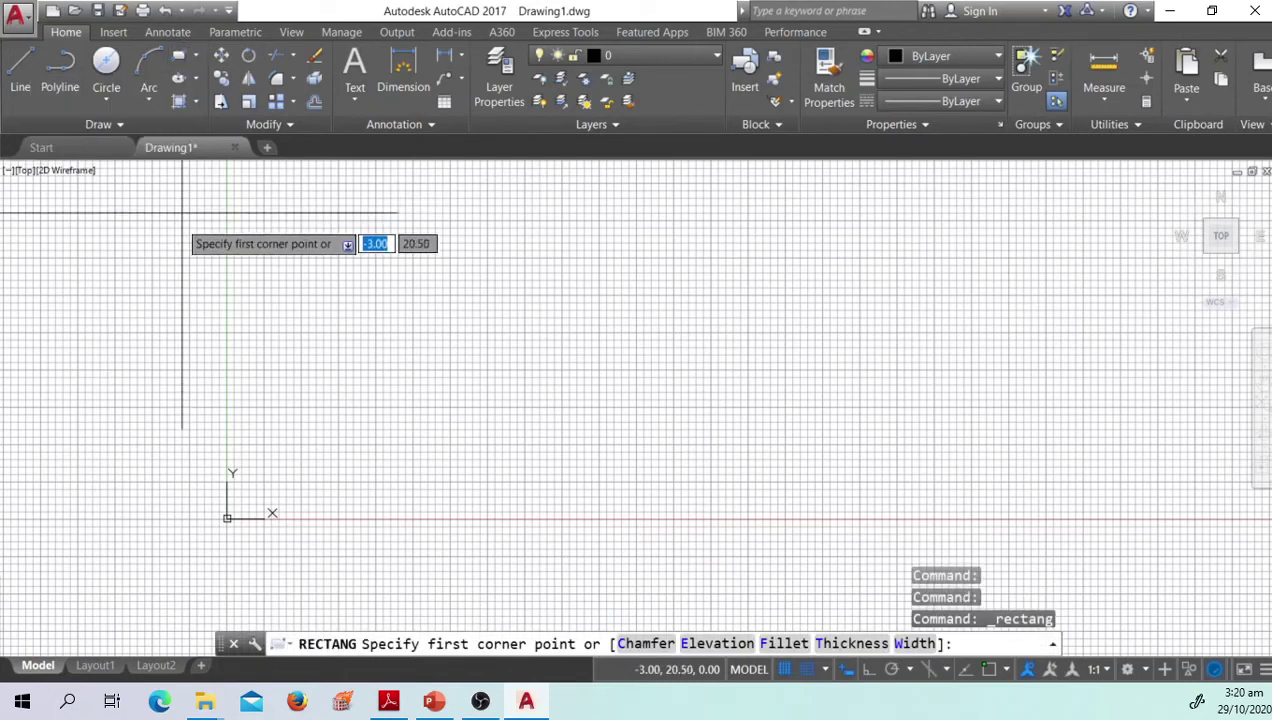
click(345, 435)
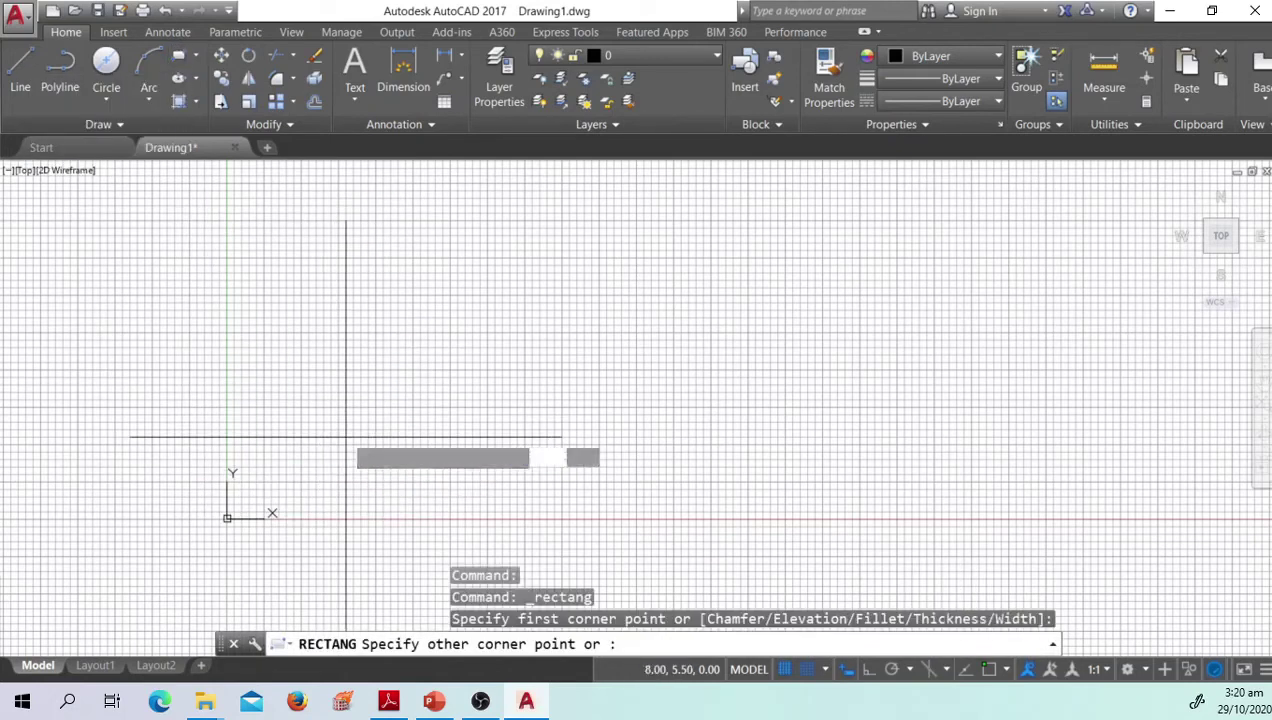
click(494, 358)
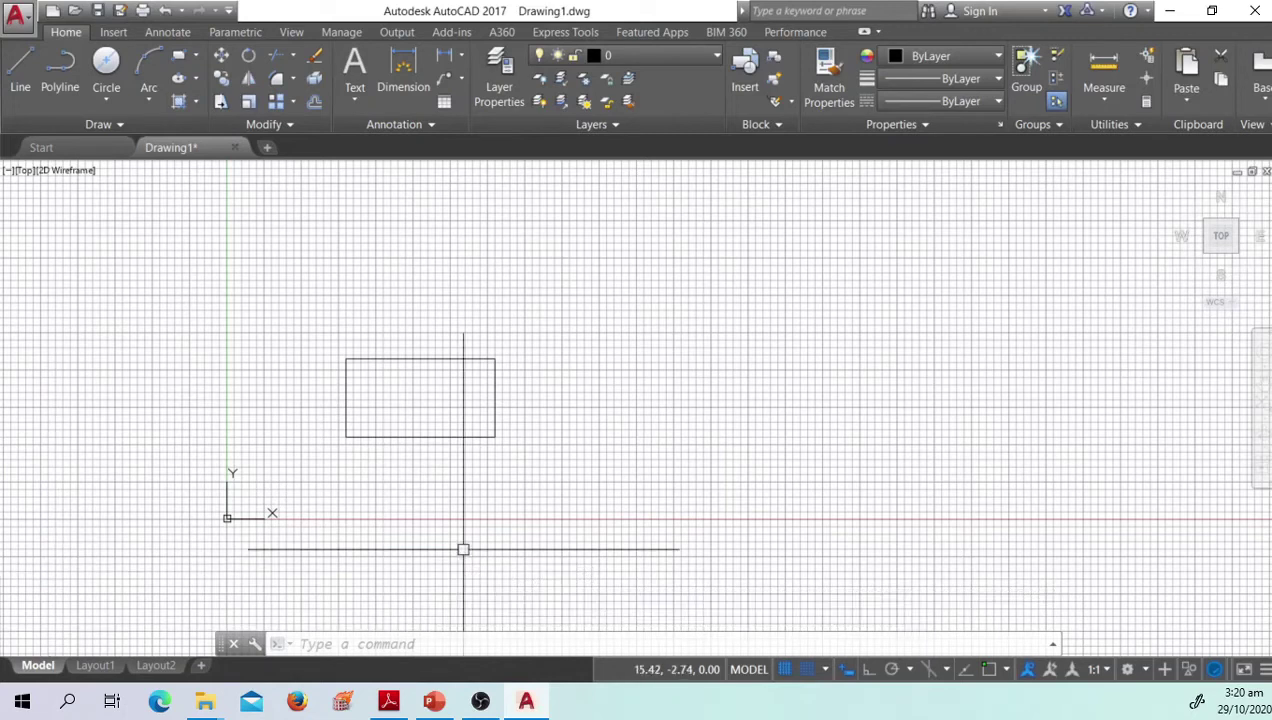
click(430, 437)
text(E)
key(Return)
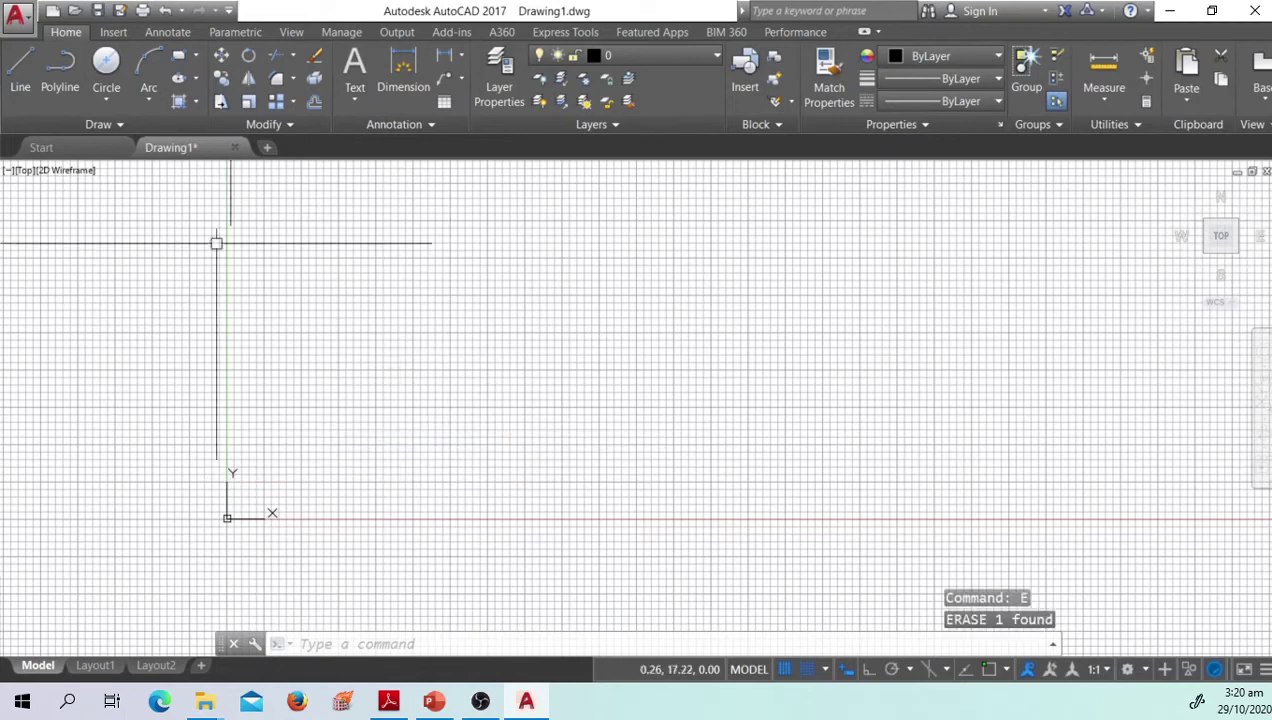
Step: Draw a rectangle from corner (3.00, 3.00) to corner (9.00, 6.00), snapping both corners to the grid
click(181, 56)
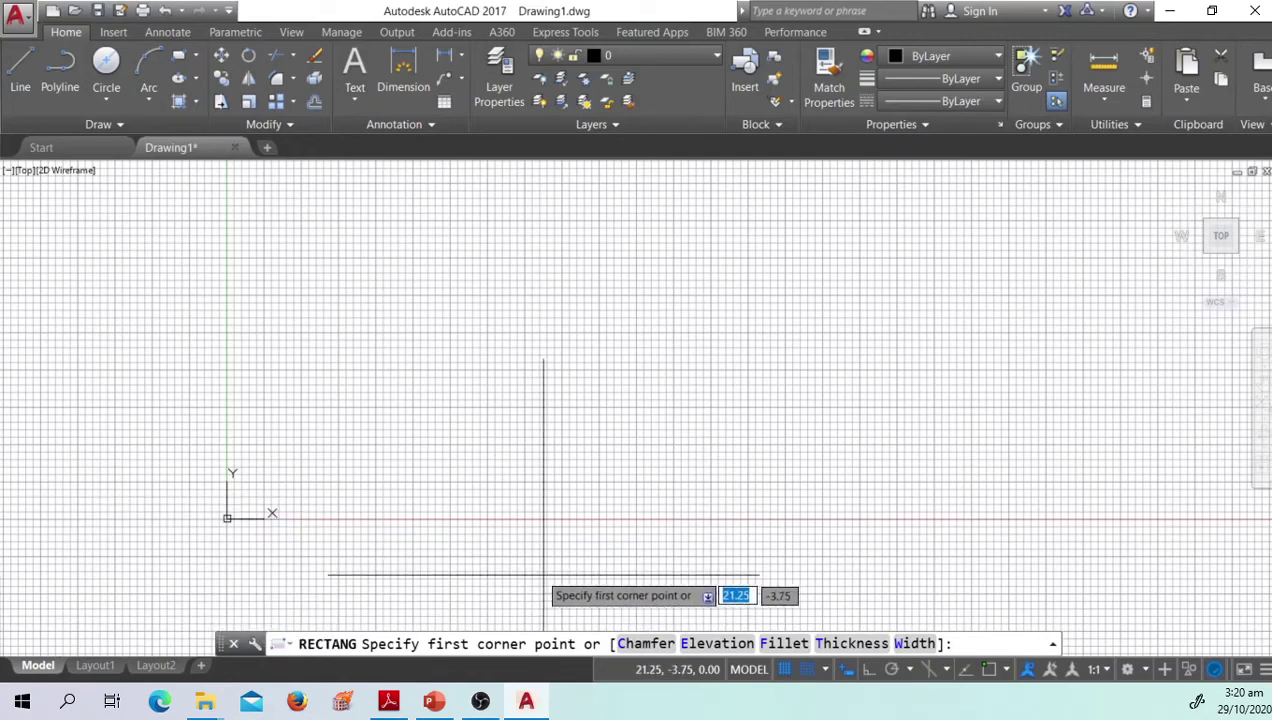
middle_drag(571, 477, 543, 509)
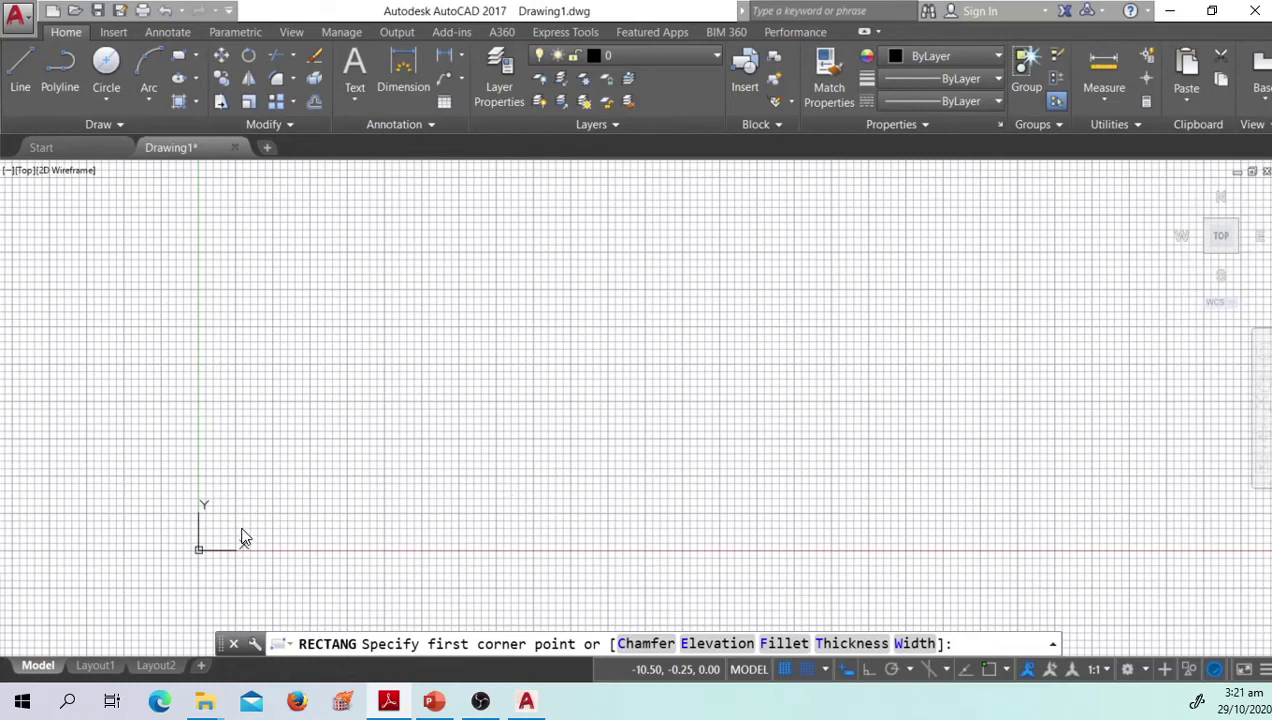
scroll(272, 528, up, 4)
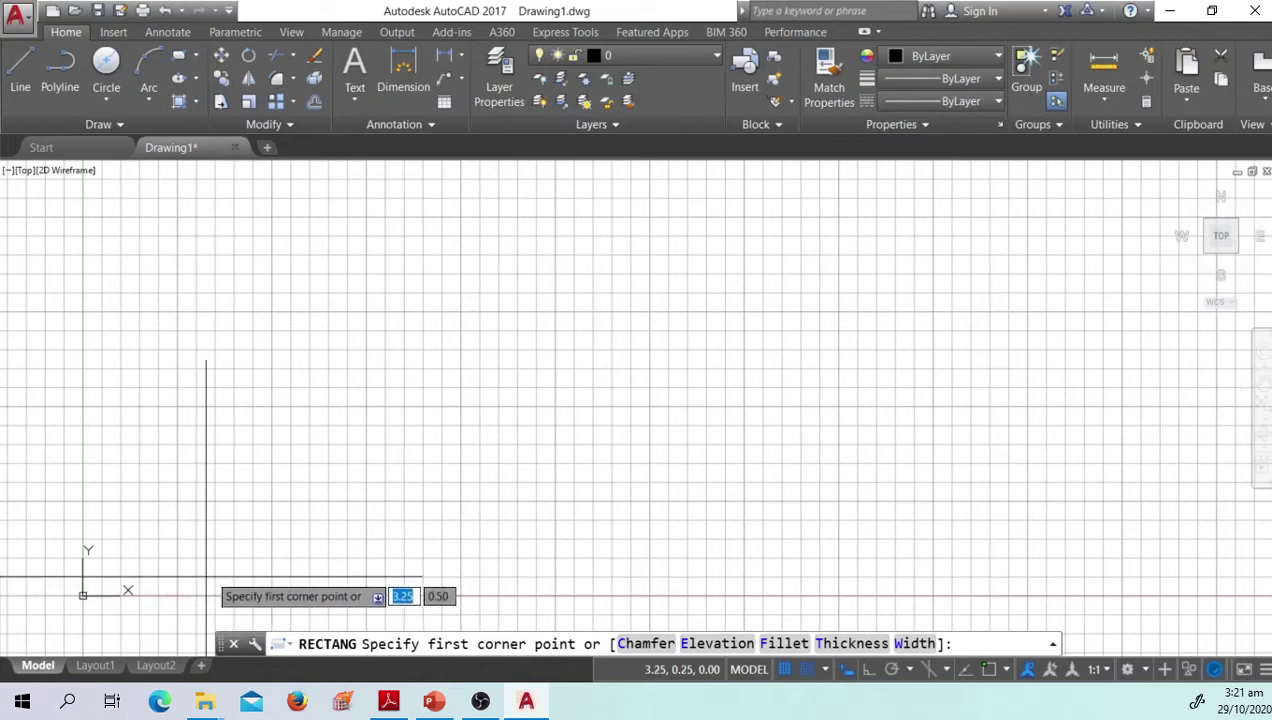
click(196, 483)
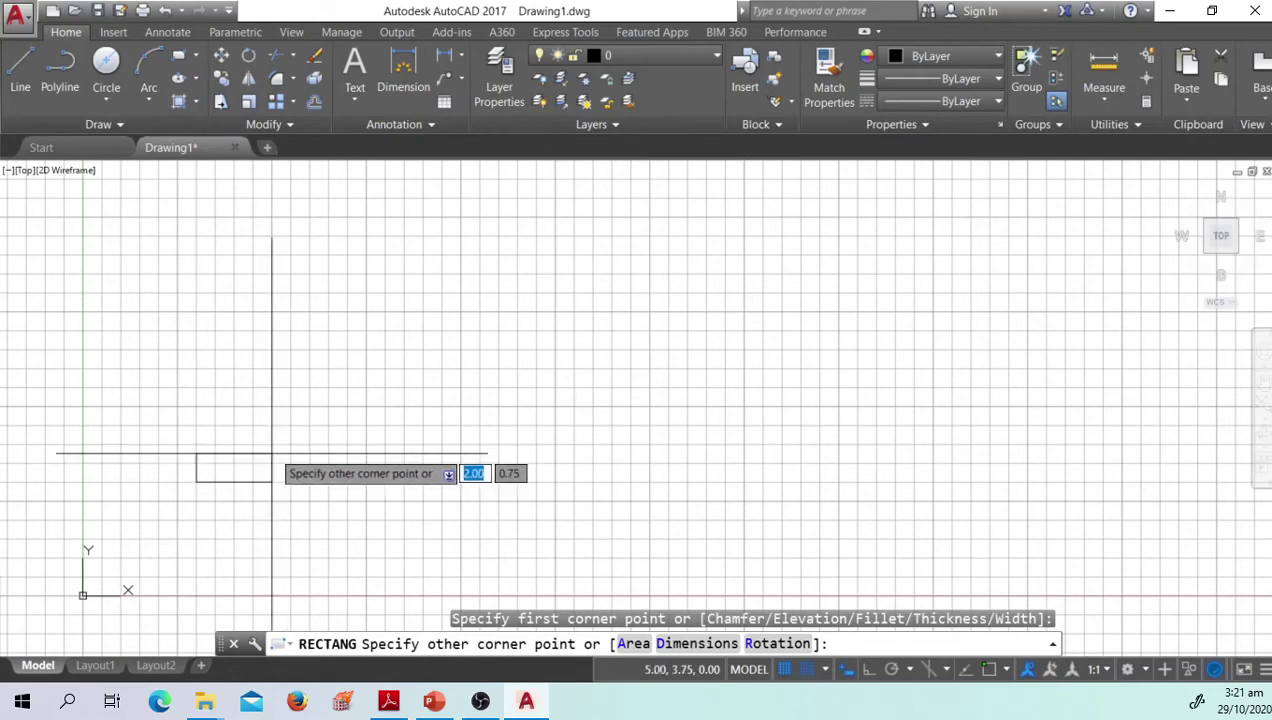
scroll(266, 452, down, 4)
scroll(330, 421, up, 4)
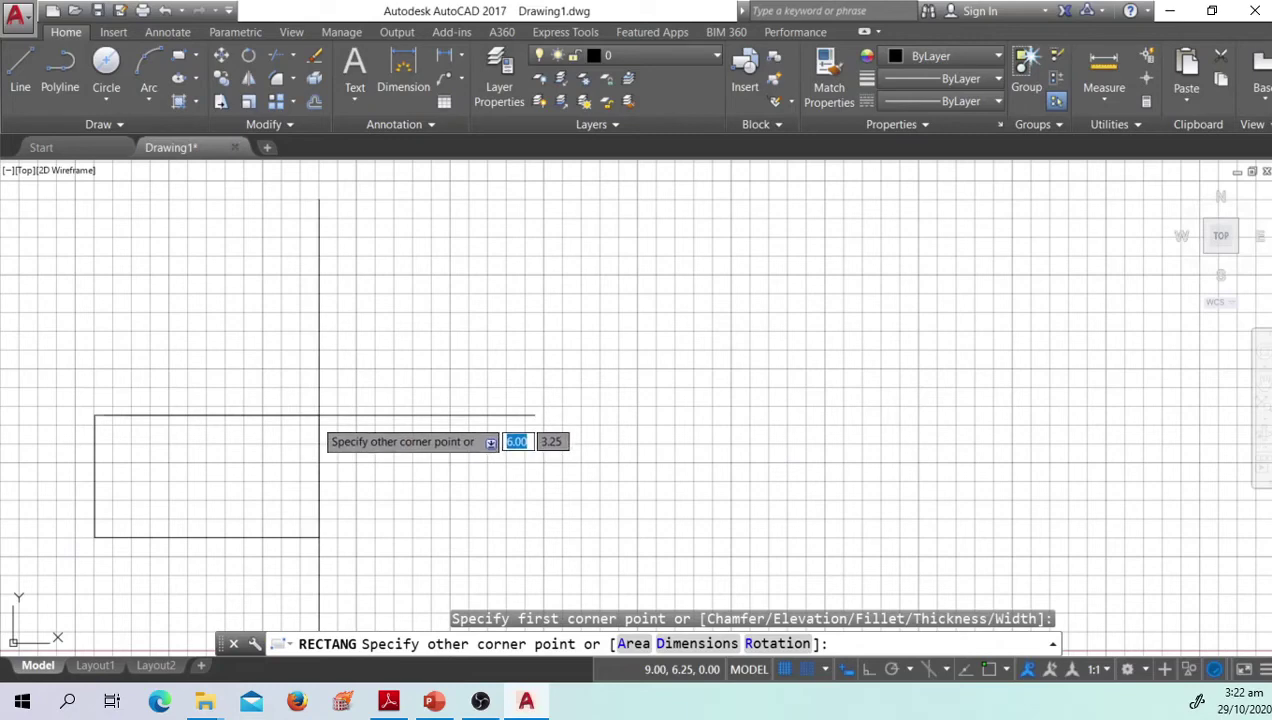
click(317, 424)
Step: Examine how the rectangle's edges line up with the drawing grid and the origin
scroll(295, 465, down, 4)
middle_drag(295, 460, 302, 458)
scroll(301, 454, up, 6)
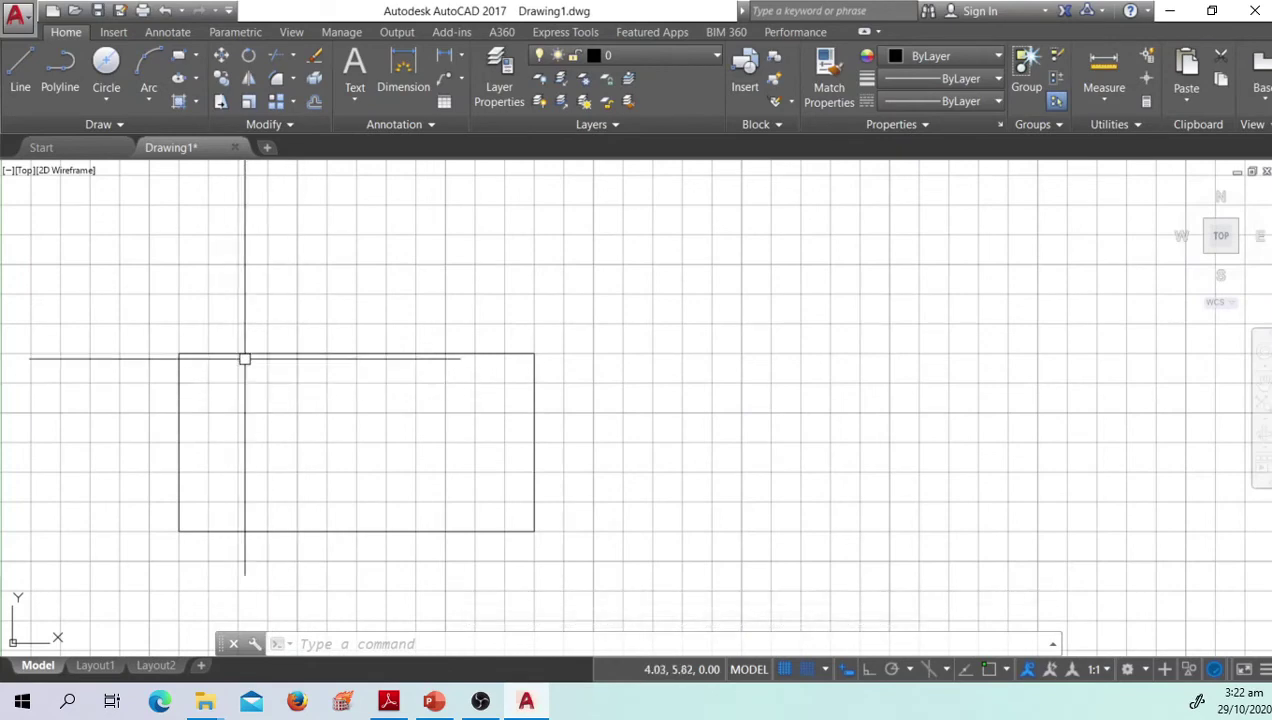
scroll(240, 360, down, 4)
scroll(253, 322, up, 4)
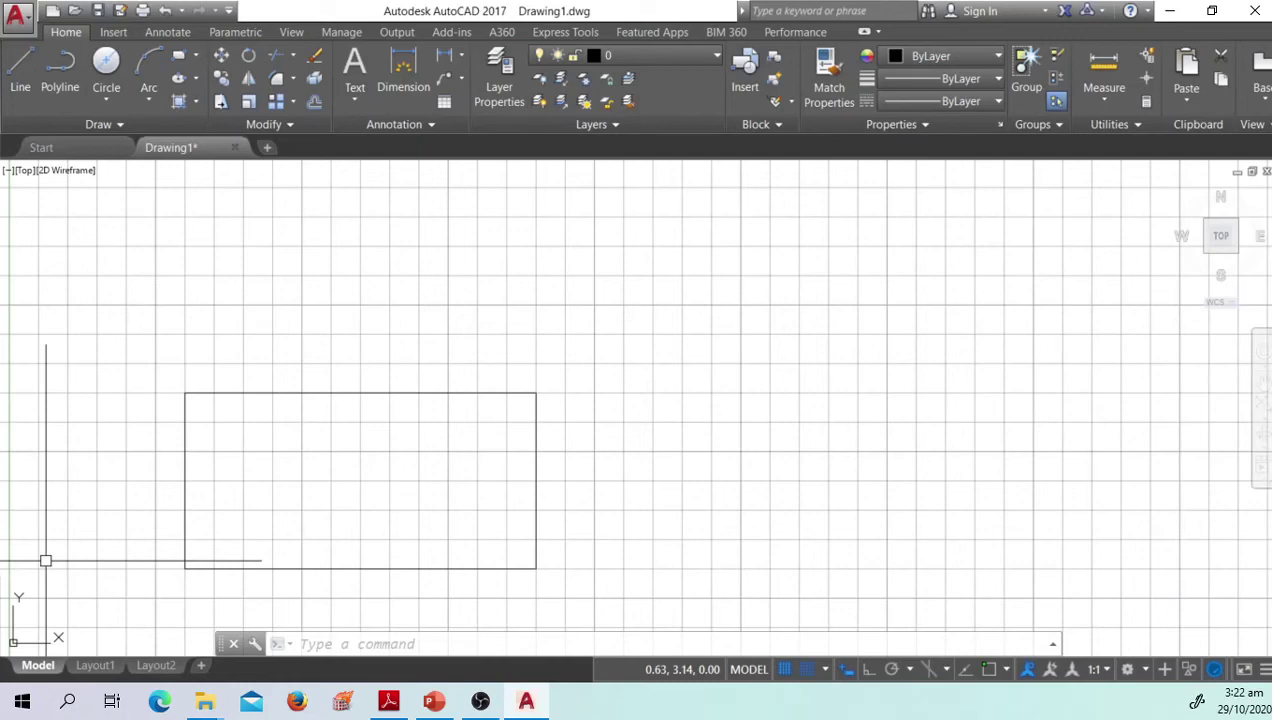
scroll(350, 430, down, 4)
scroll(302, 437, up, 2)
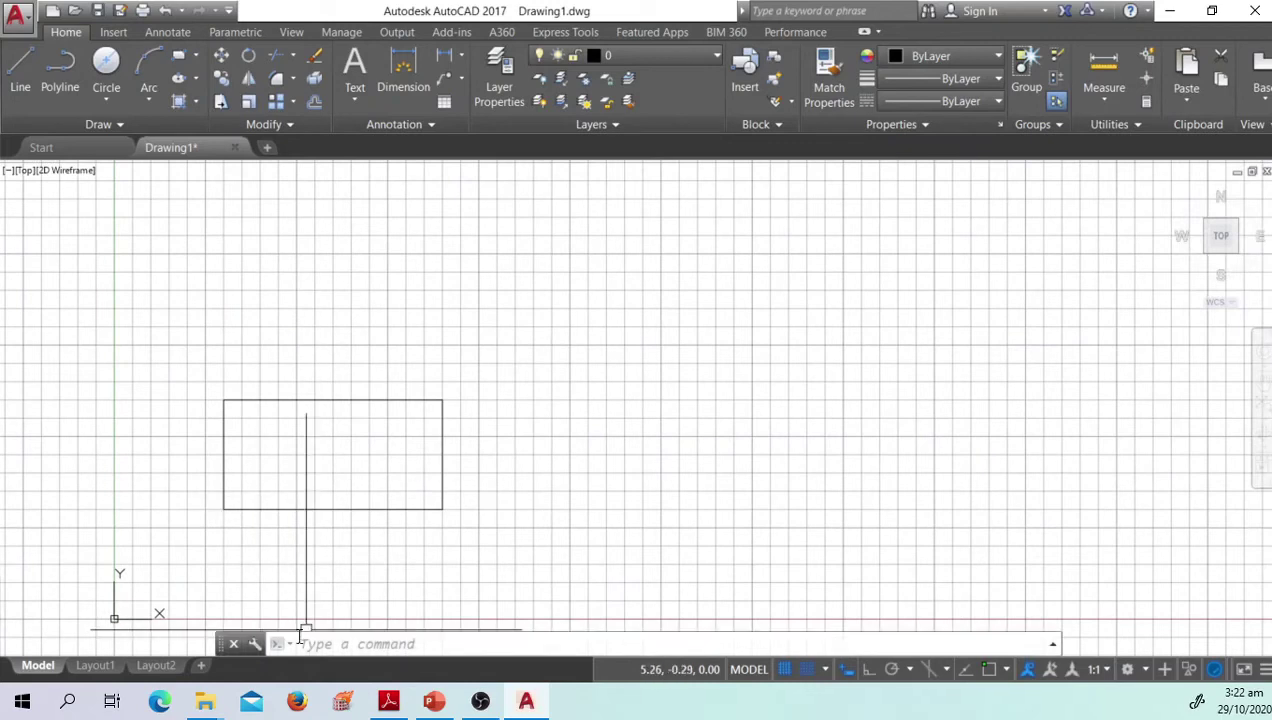
Step: Hide the grid and draw a second rectangle, about 6.25 by 2.25 units, beside the first one
click(789, 676)
scroll(400, 440, down, 2)
scroll(394, 429, up, 2)
scroll(394, 429, up, 2)
text(re)
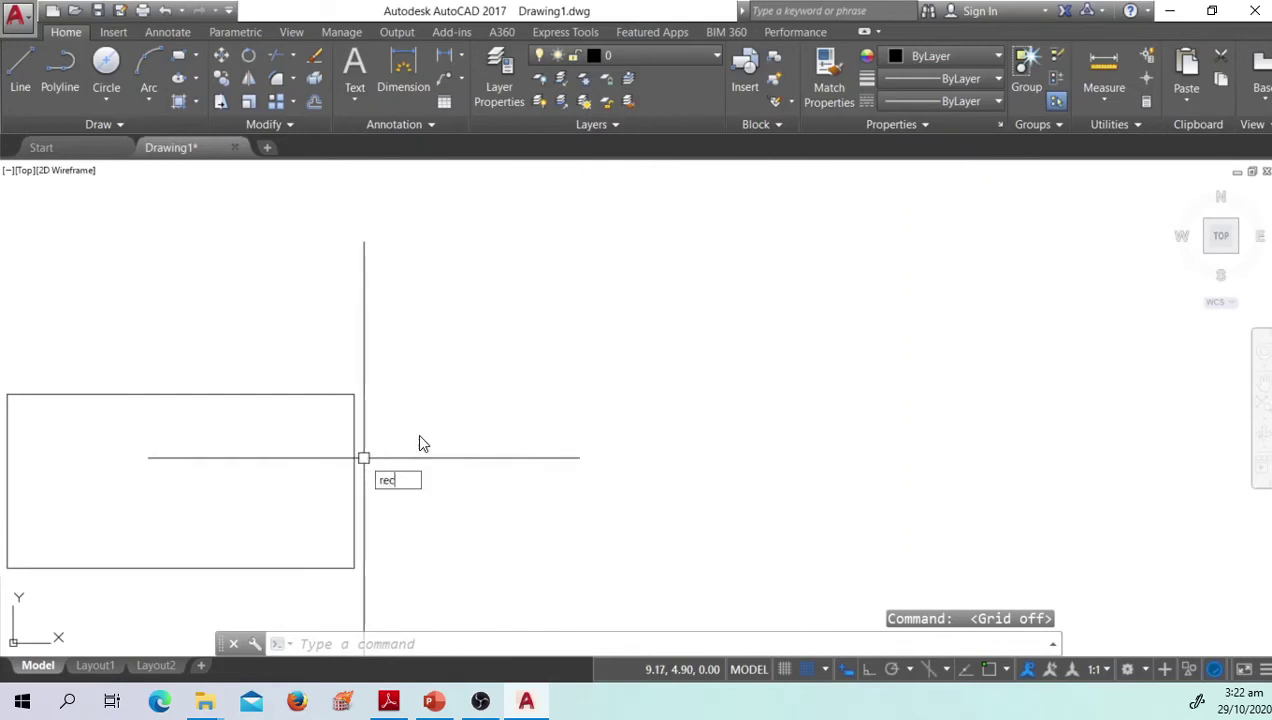
text(c)
key(Return)
click(455, 380)
click(817, 510)
Step: Draw a small rectangle, about 1.5 by 0.75 units, above the two larger rectangles
key(Return)
click(340, 264)
click(426, 306)
key(Escape)
scroll(424, 320, down, 2)
middle_drag(440, 338, 332, 349)
key(Escape)
key(Escape)
Step: Try a rectangle from (17.75, 8.25) with only 1 entered for its opposite corner, and erase it
text(rec)
key(Return)
click(586, 297)
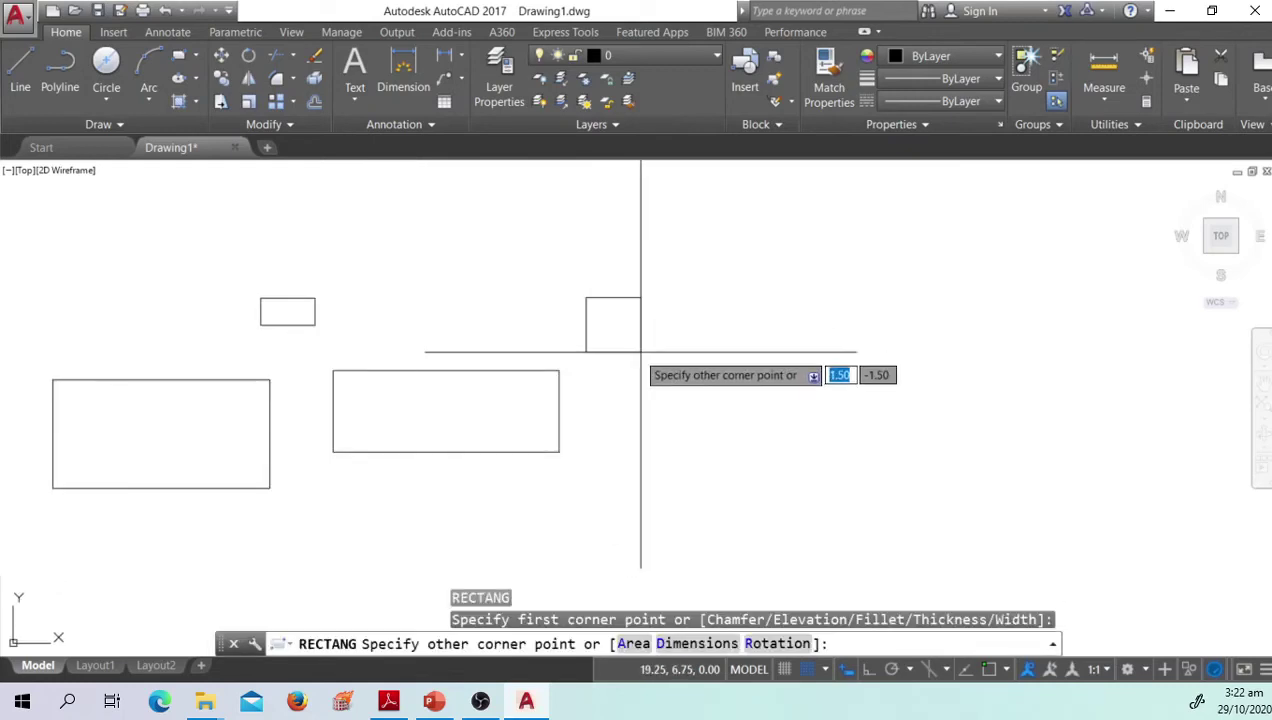
scroll(630, 330, up, 2)
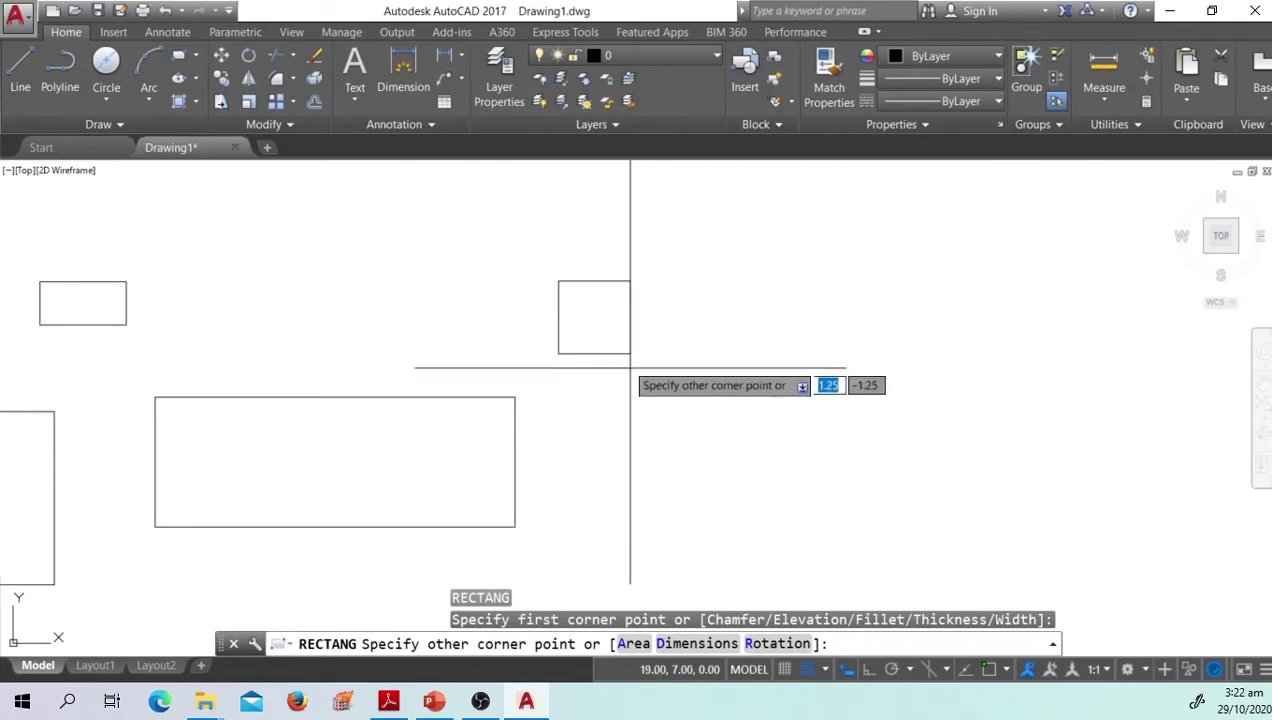
text(1)
key(Return)
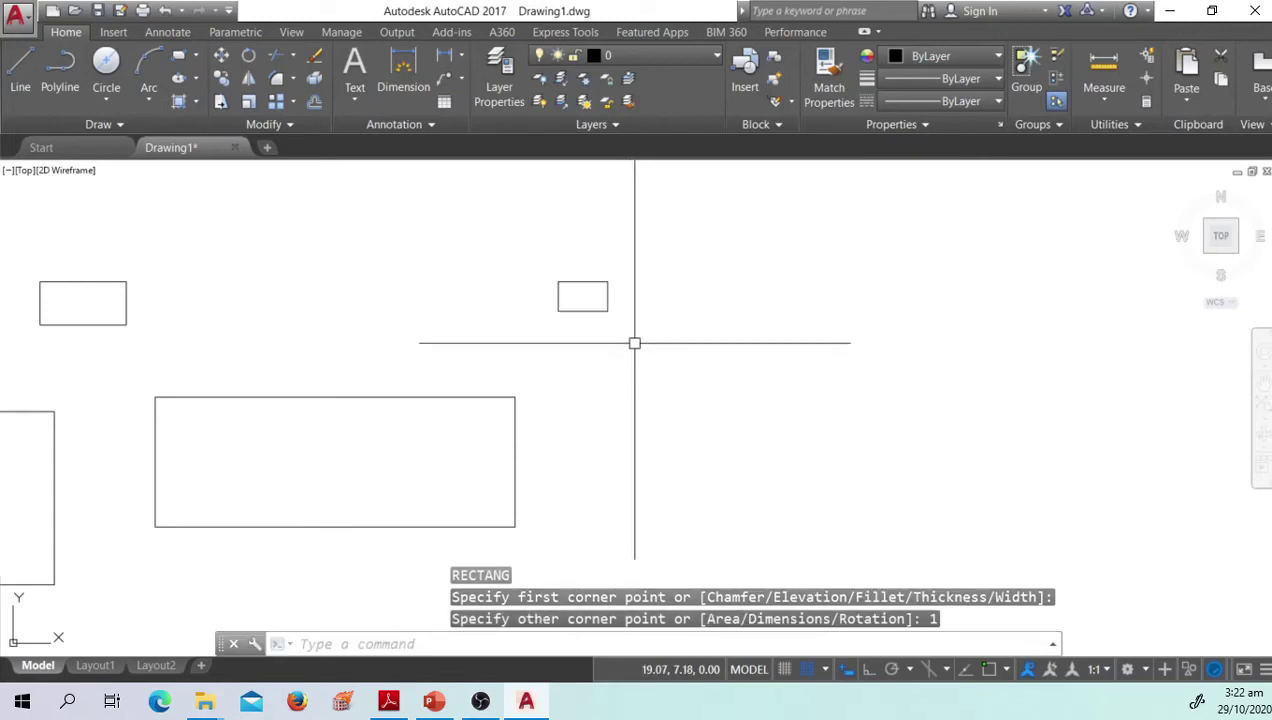
click(583, 310)
text(e)
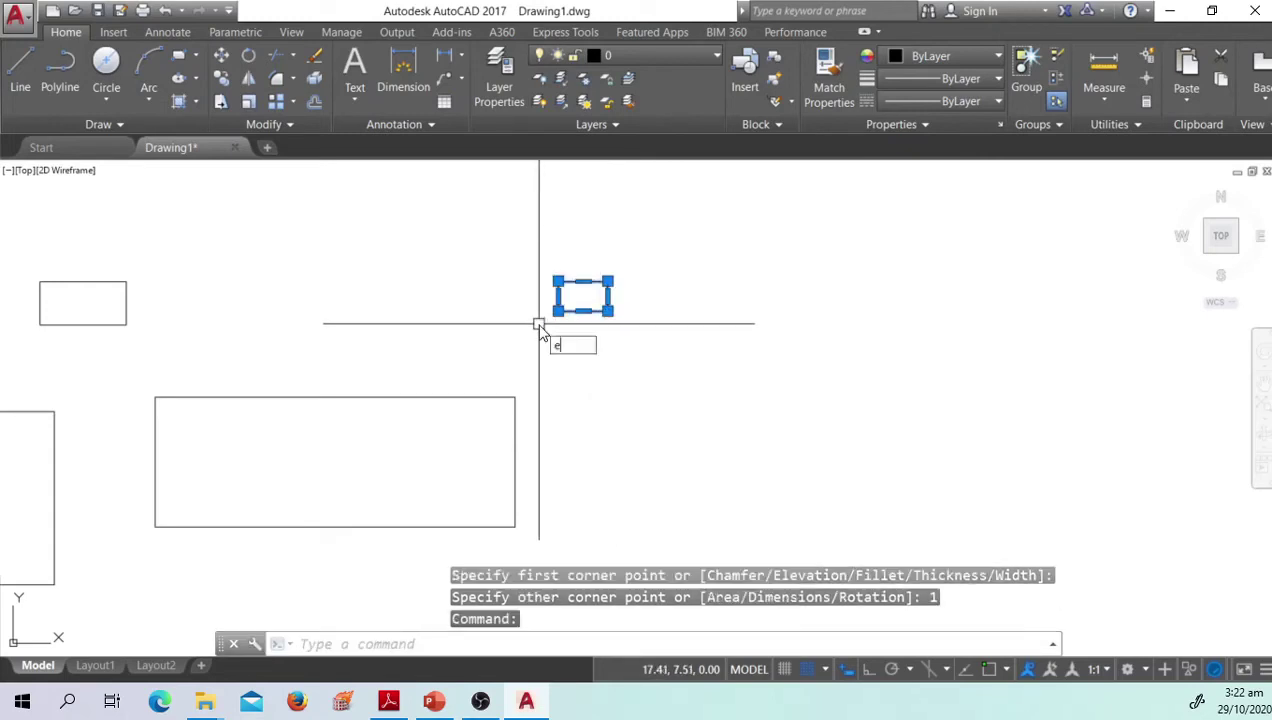
key(Return)
key(Escape)
Step: Draw a rectangle from (17.00, 8.00) with the Dimensions option, length 1 and width 1, extending down and to the right
text(rec)
key(Return)
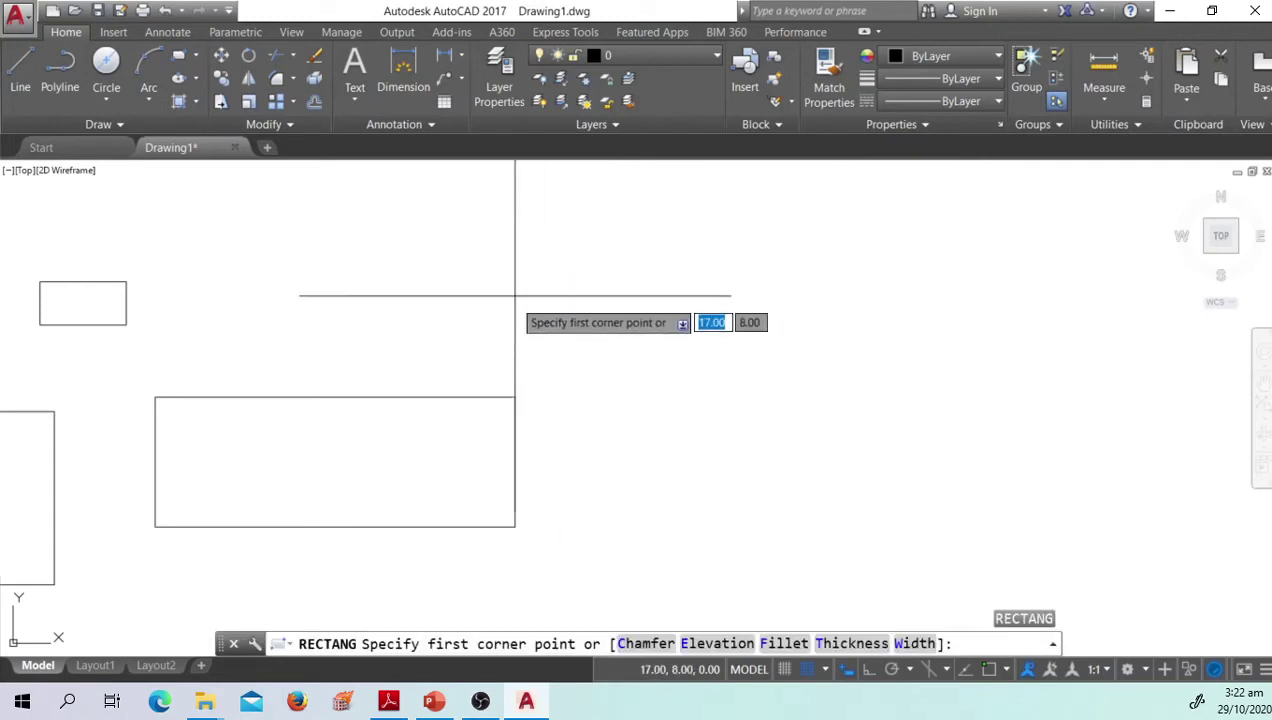
click(515, 296)
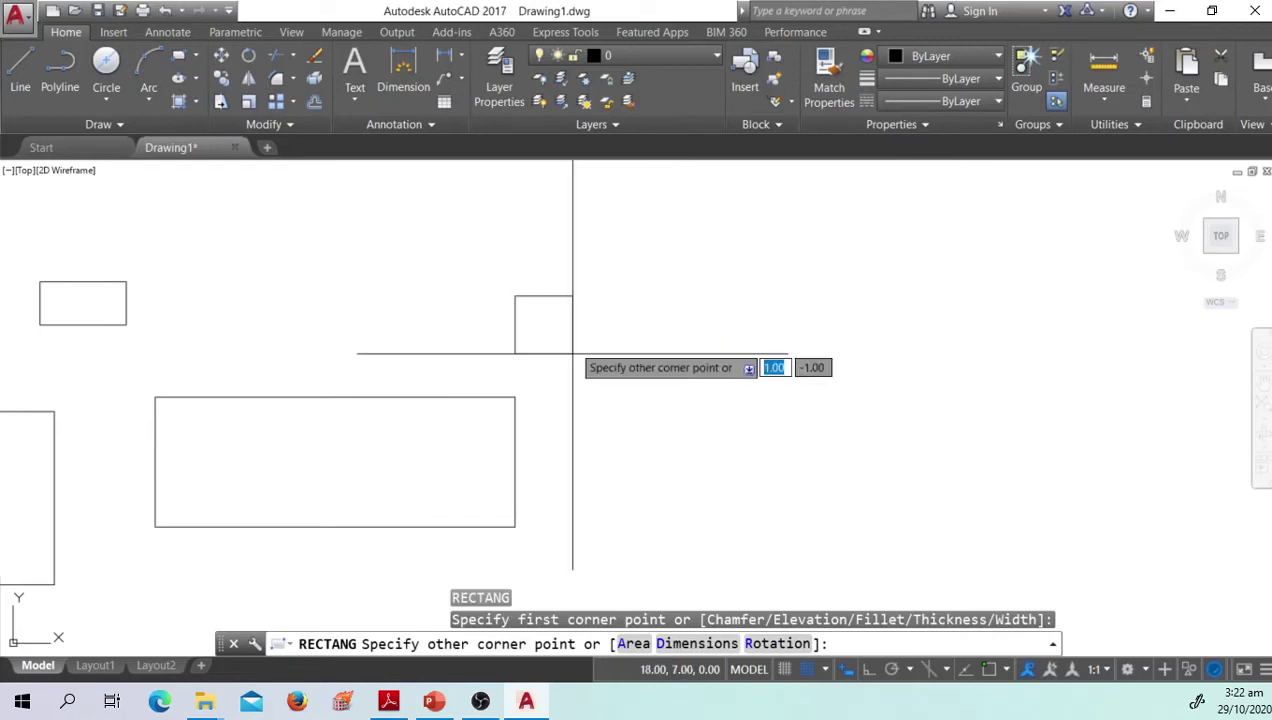
click(663, 644)
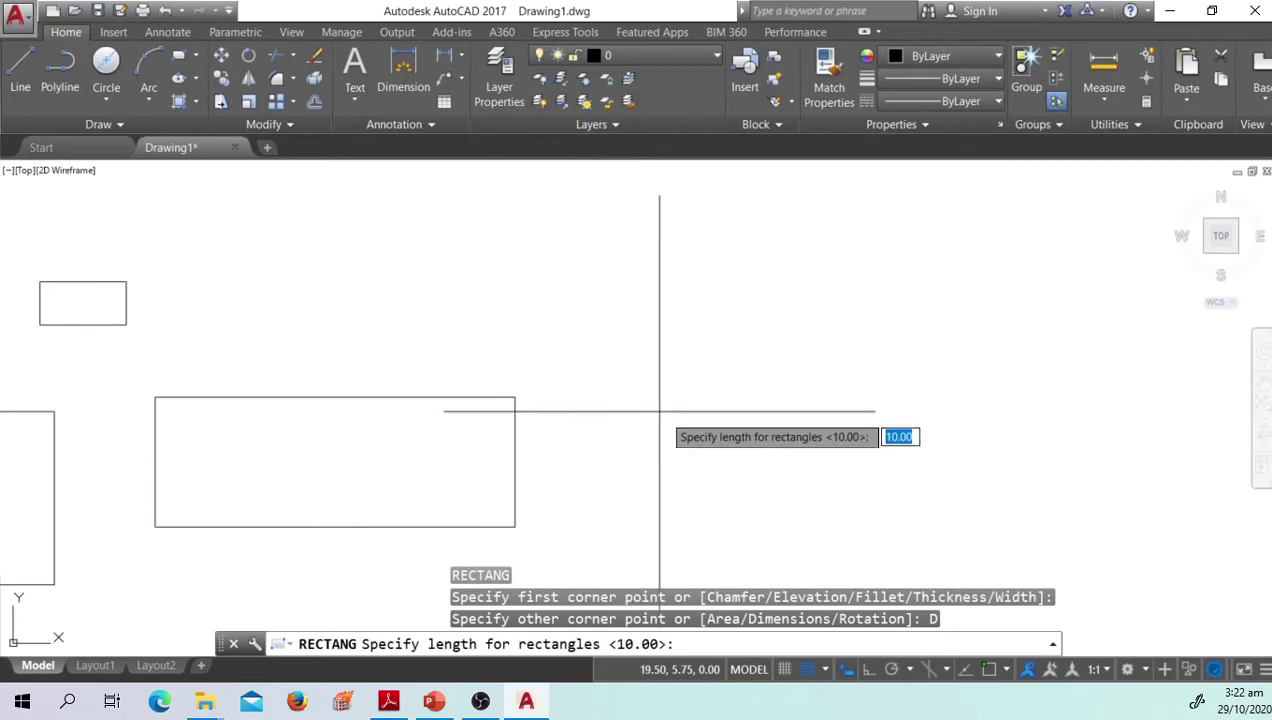
text(1)
key(Return)
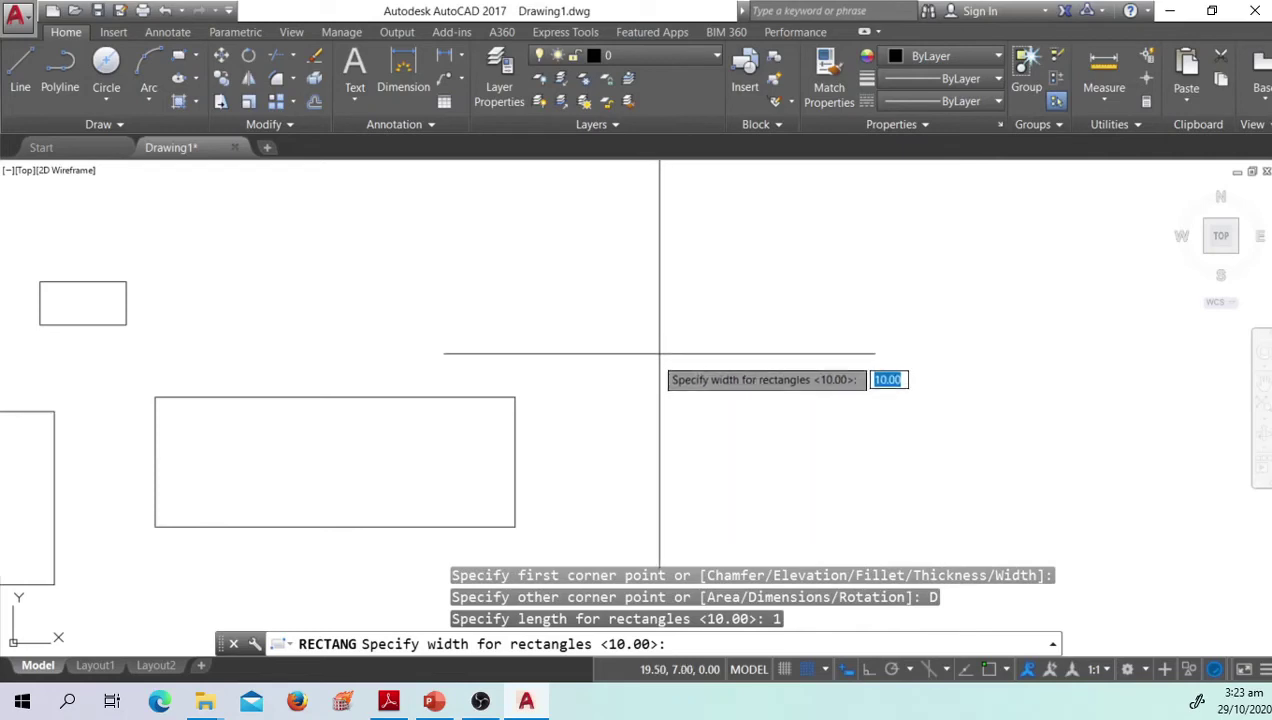
text(1)
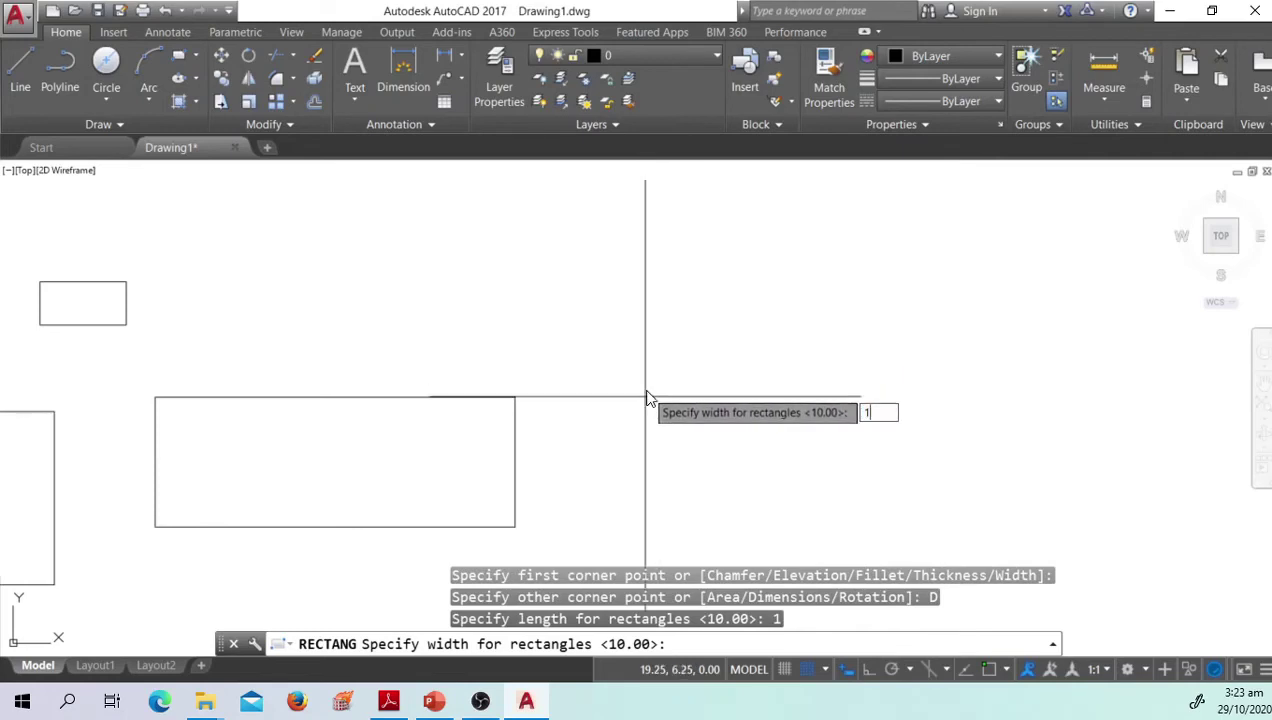
key(Return)
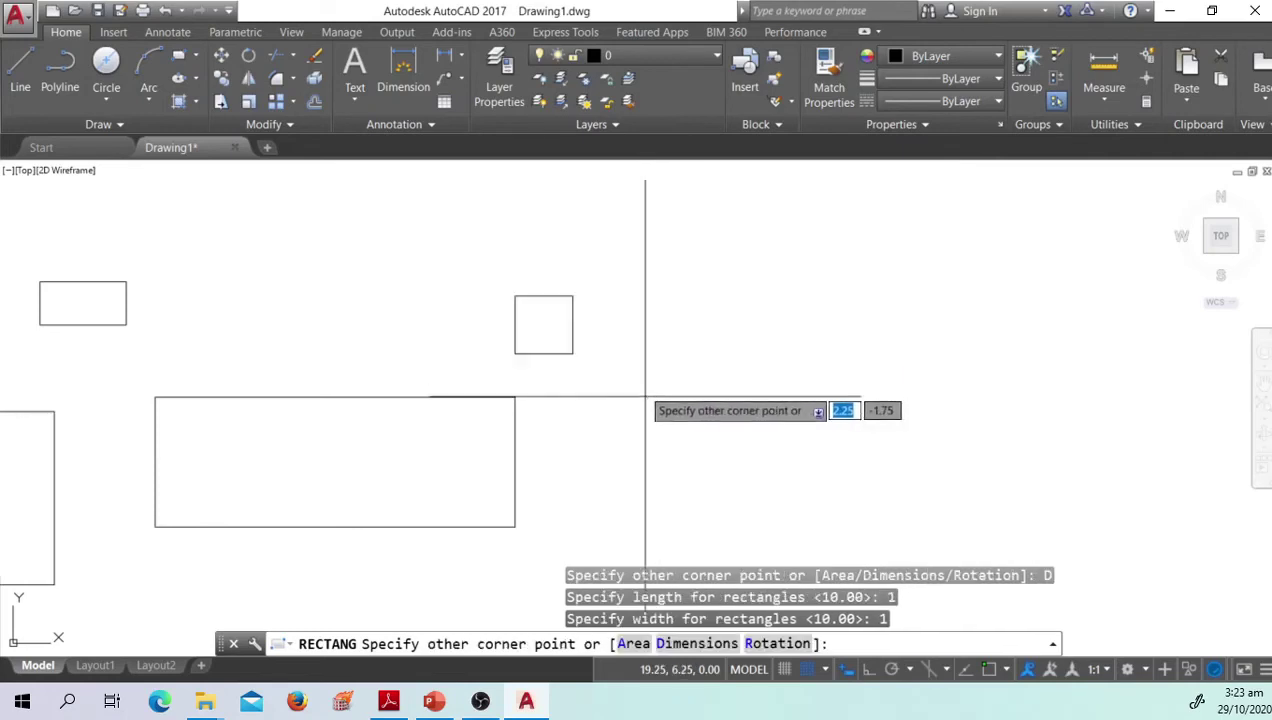
click(590, 365)
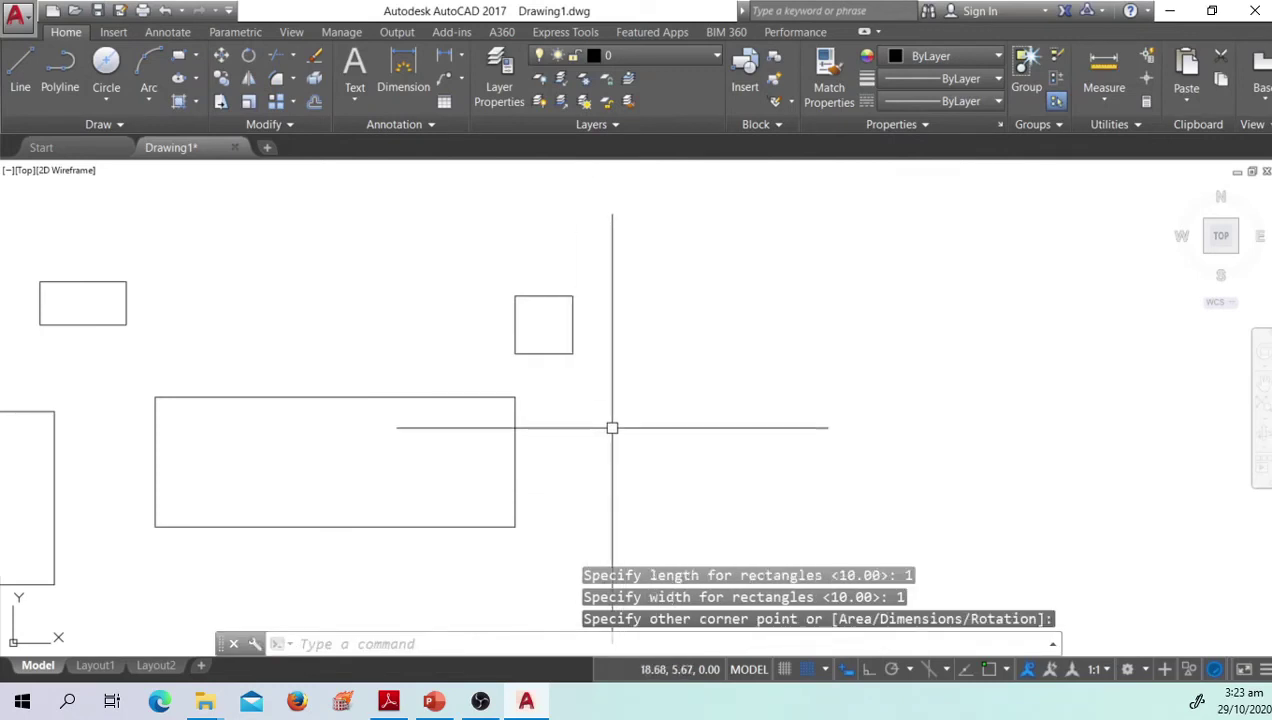
Step: Show the grid behind the rectangles, switching it off and on again to compare their edges with it
scroll(525, 319, up, 4)
scroll(511, 346, down, 8)
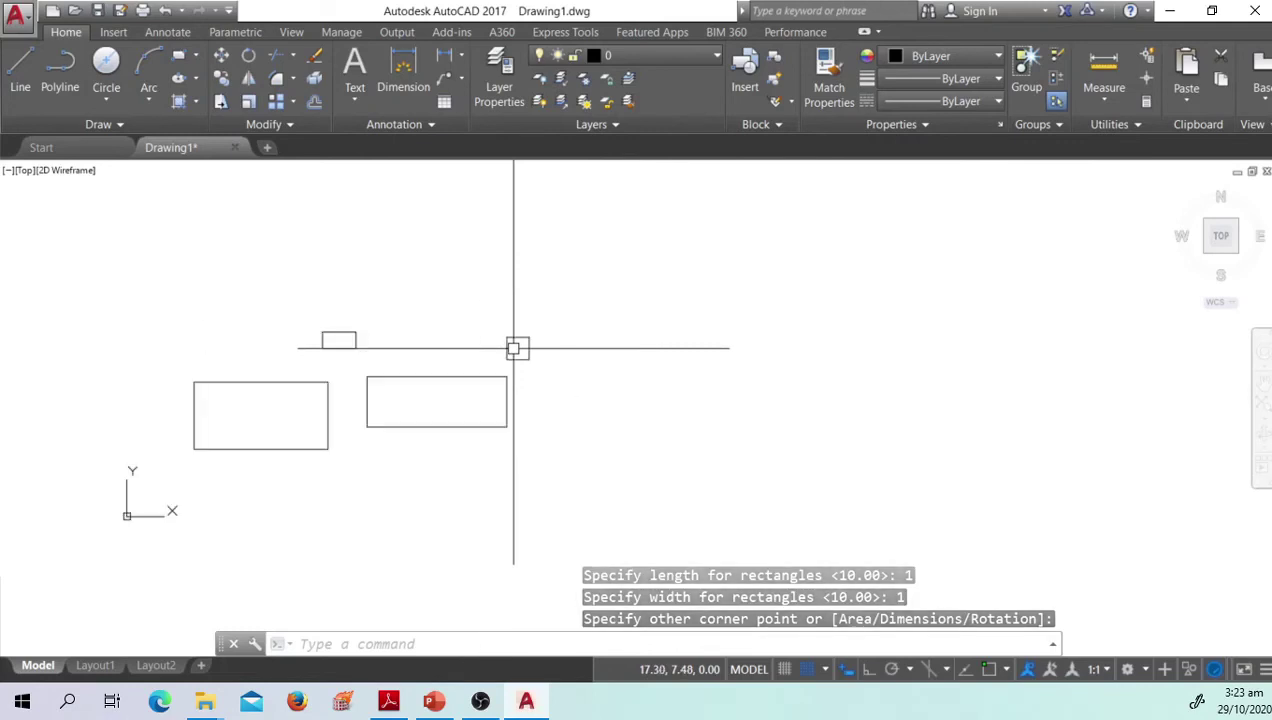
middle_drag(490, 403, 514, 403)
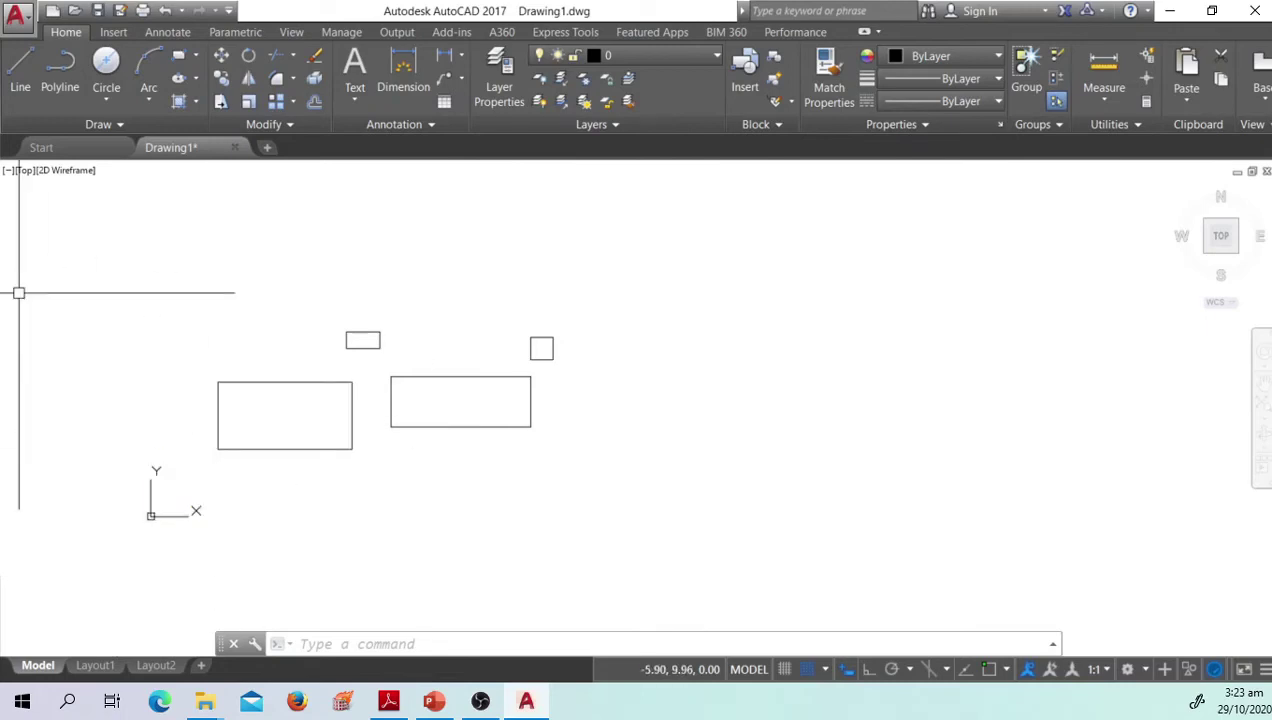
scroll(315, 497, up, 2)
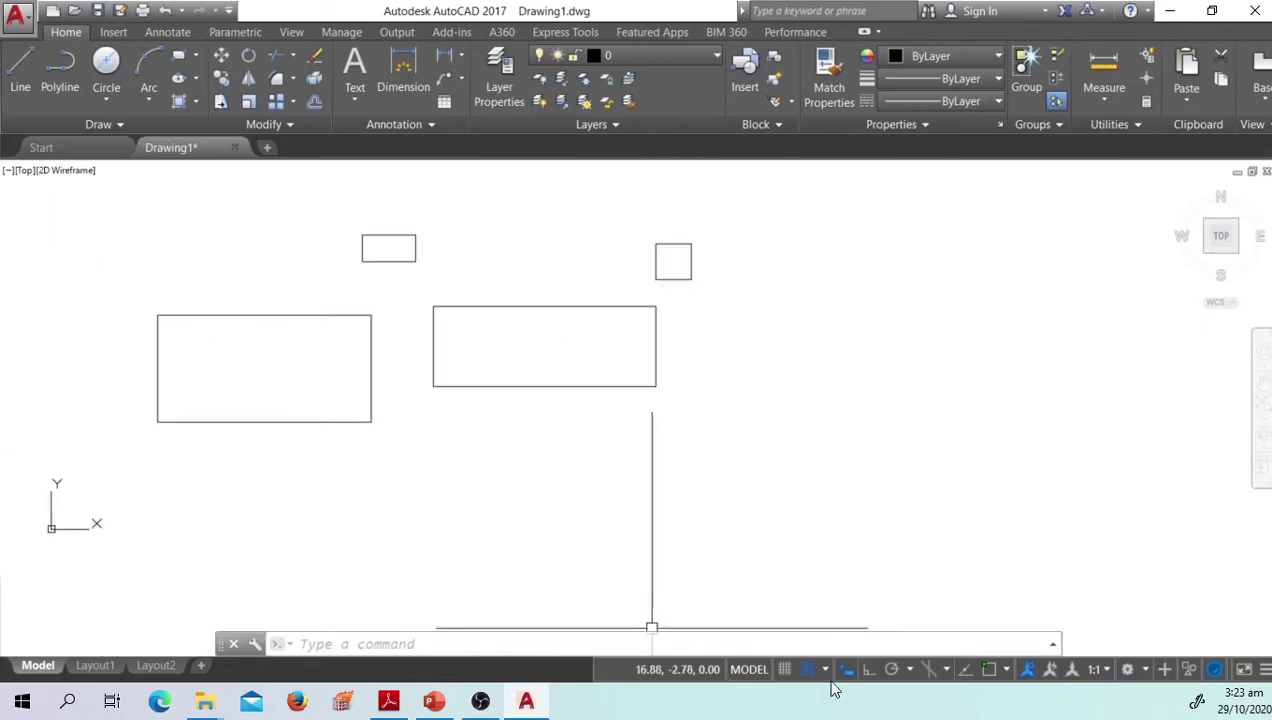
click(785, 669)
middle_drag(463, 437, 494, 528)
scroll(473, 432, up, 2)
mouse_move(473, 432)
middle_down()
mouse_move(433, 452)
mouse_move(405, 437)
middle_up()
middle_drag(721, 363, 516, 414)
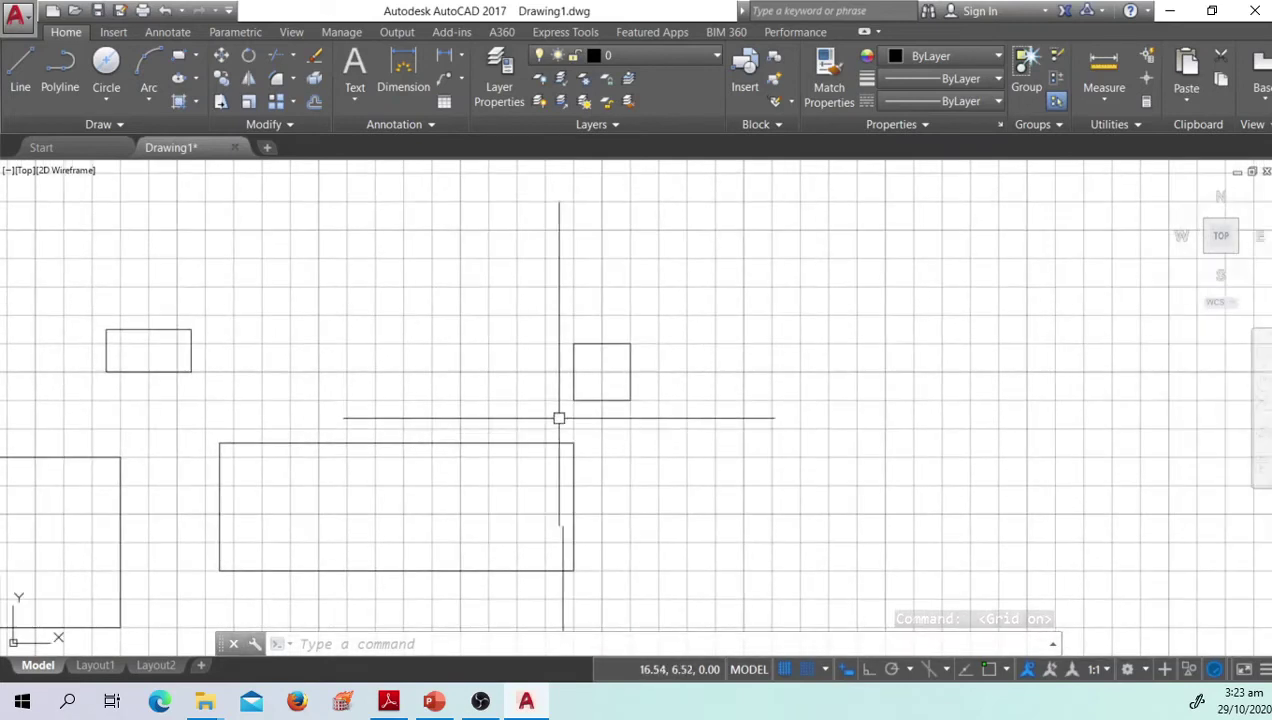
click(785, 670)
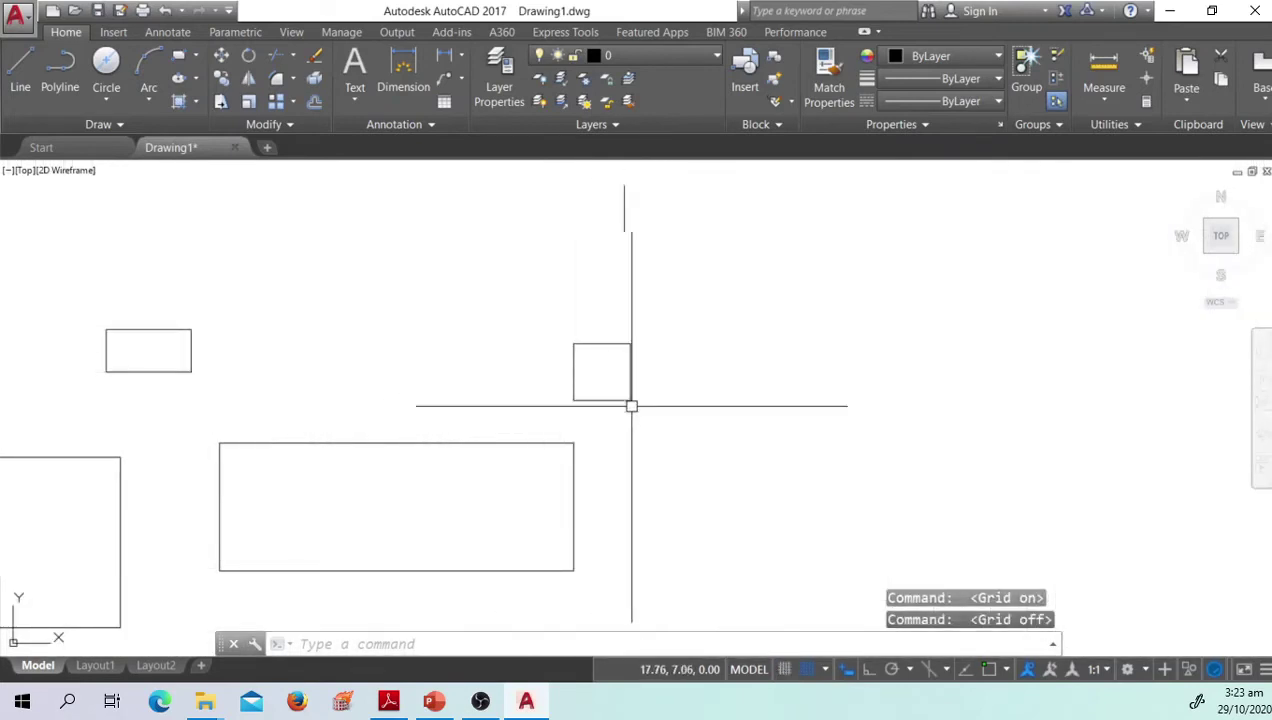
click(785, 670)
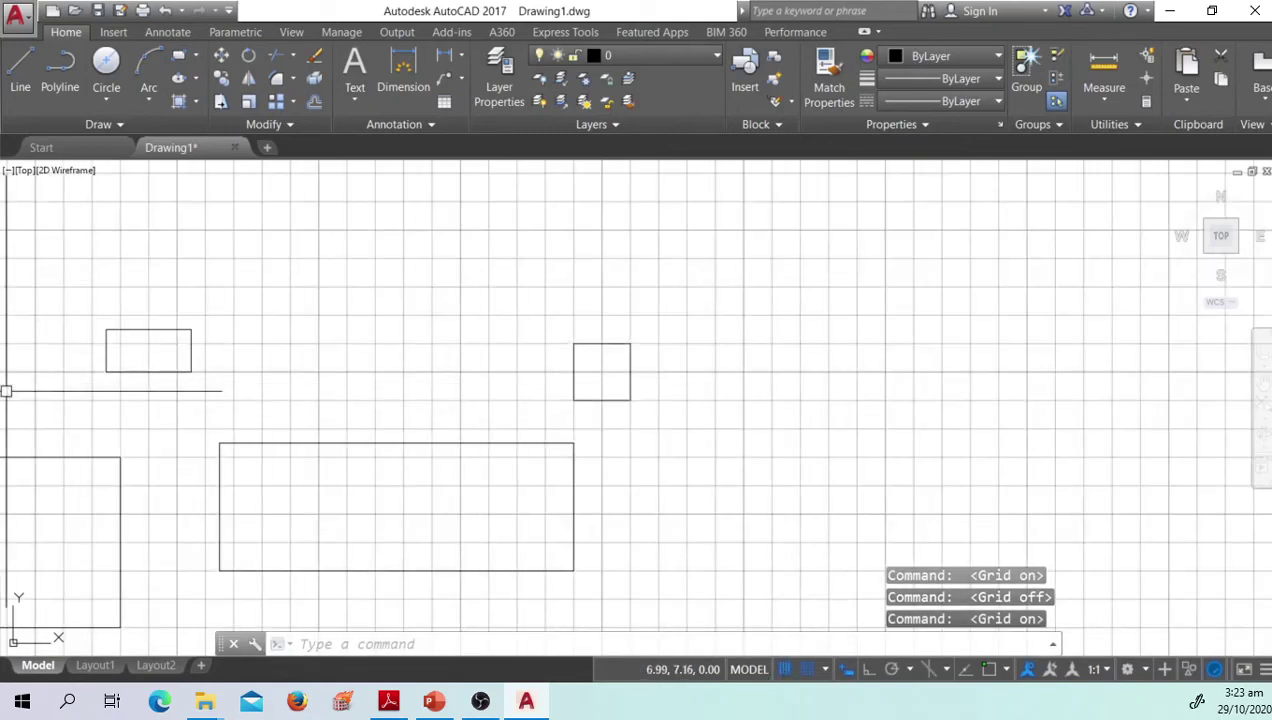
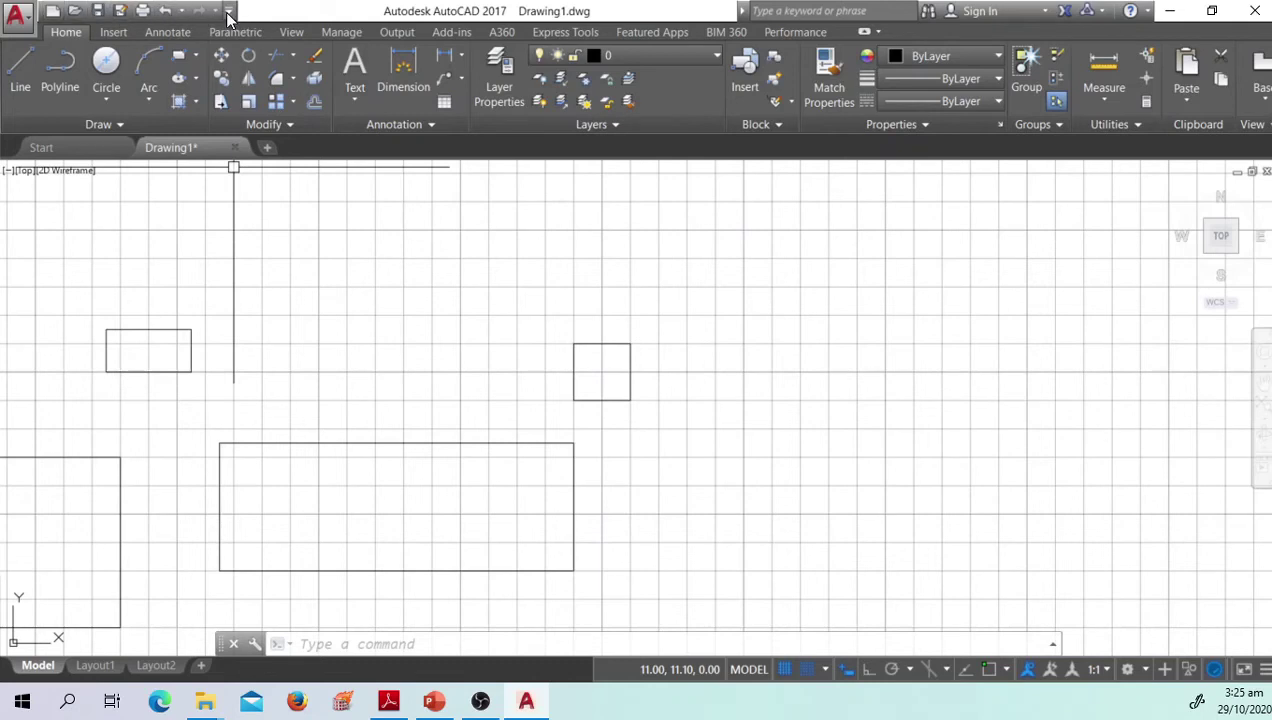
Step: Display the classic menu bar above the ribbon and hide it again
click(229, 12)
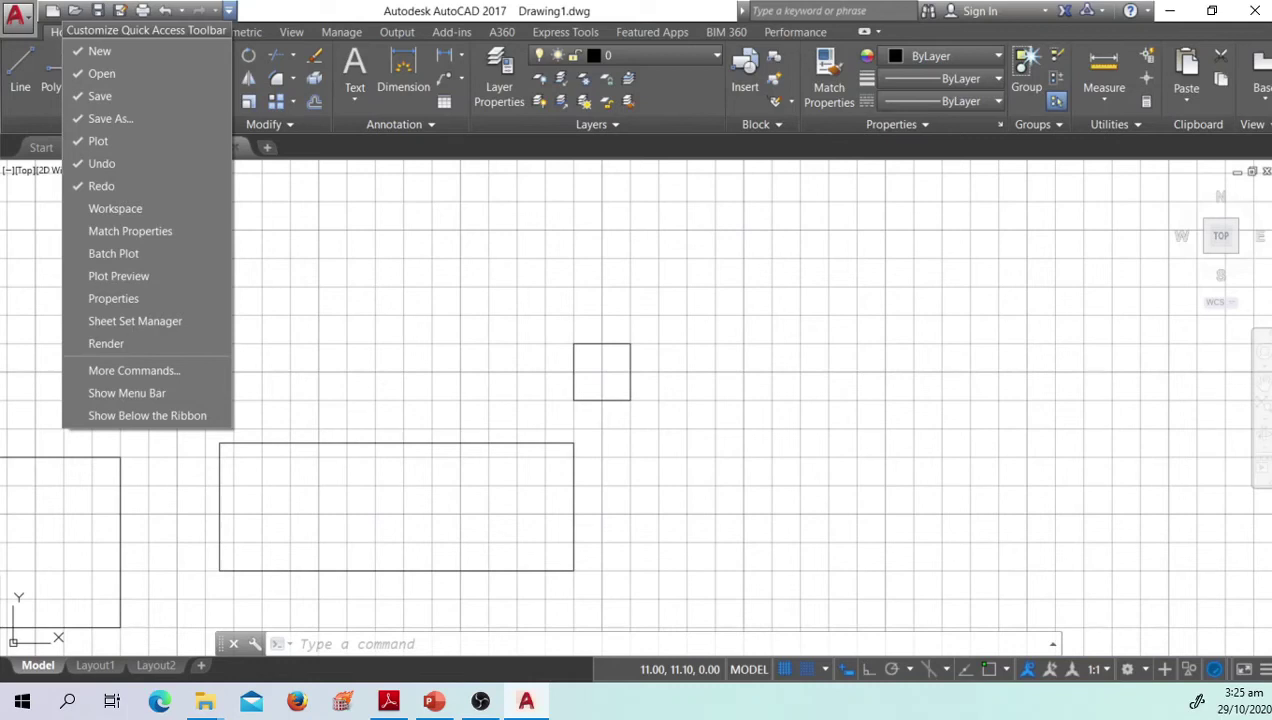
click(146, 393)
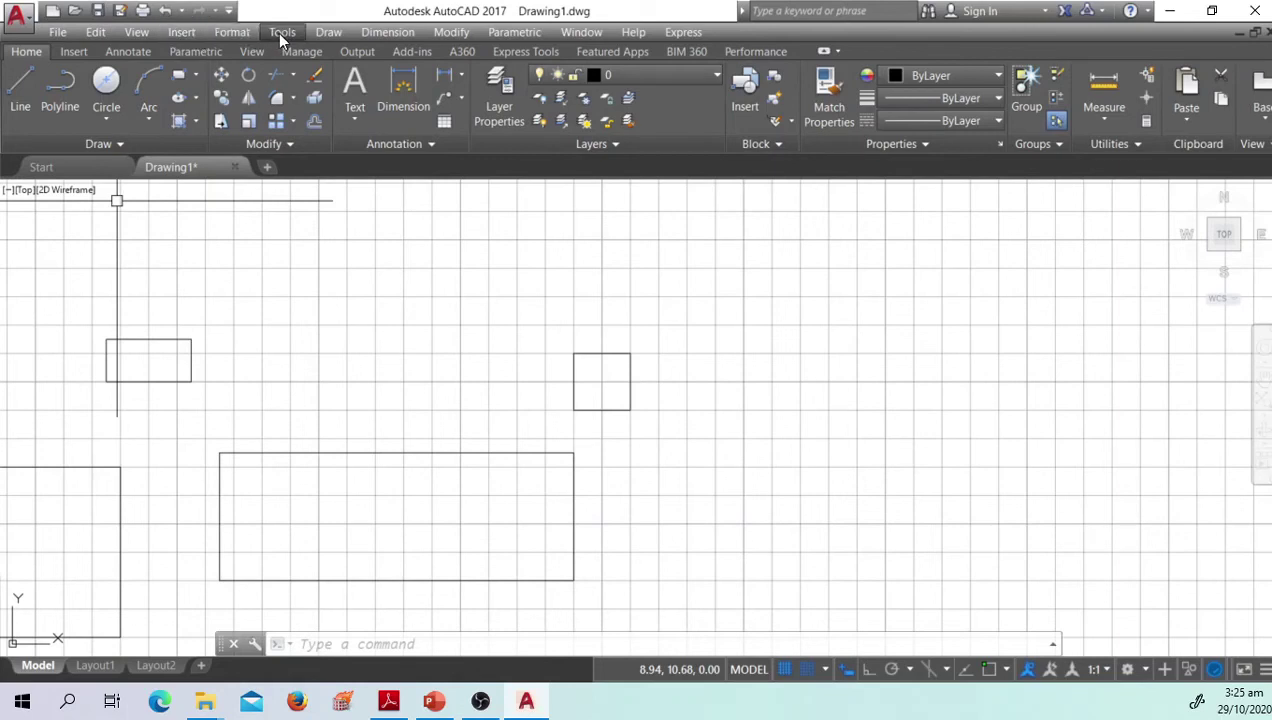
click(229, 10)
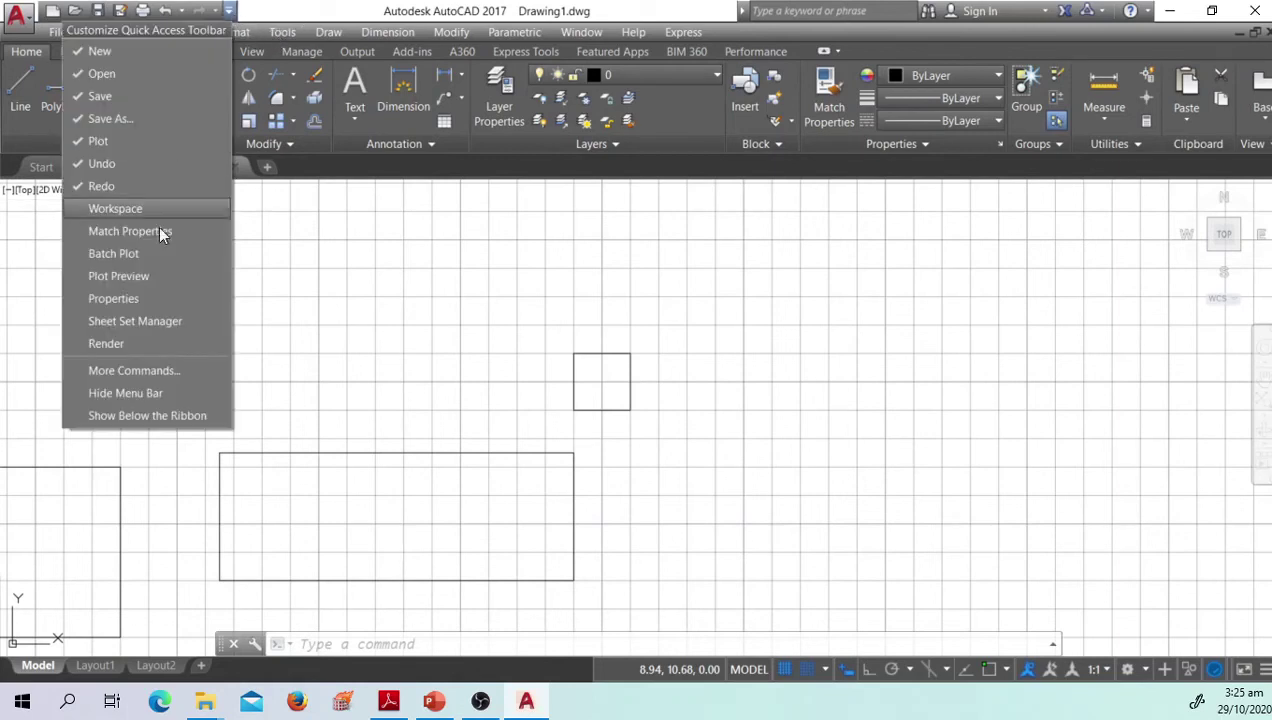
click(132, 393)
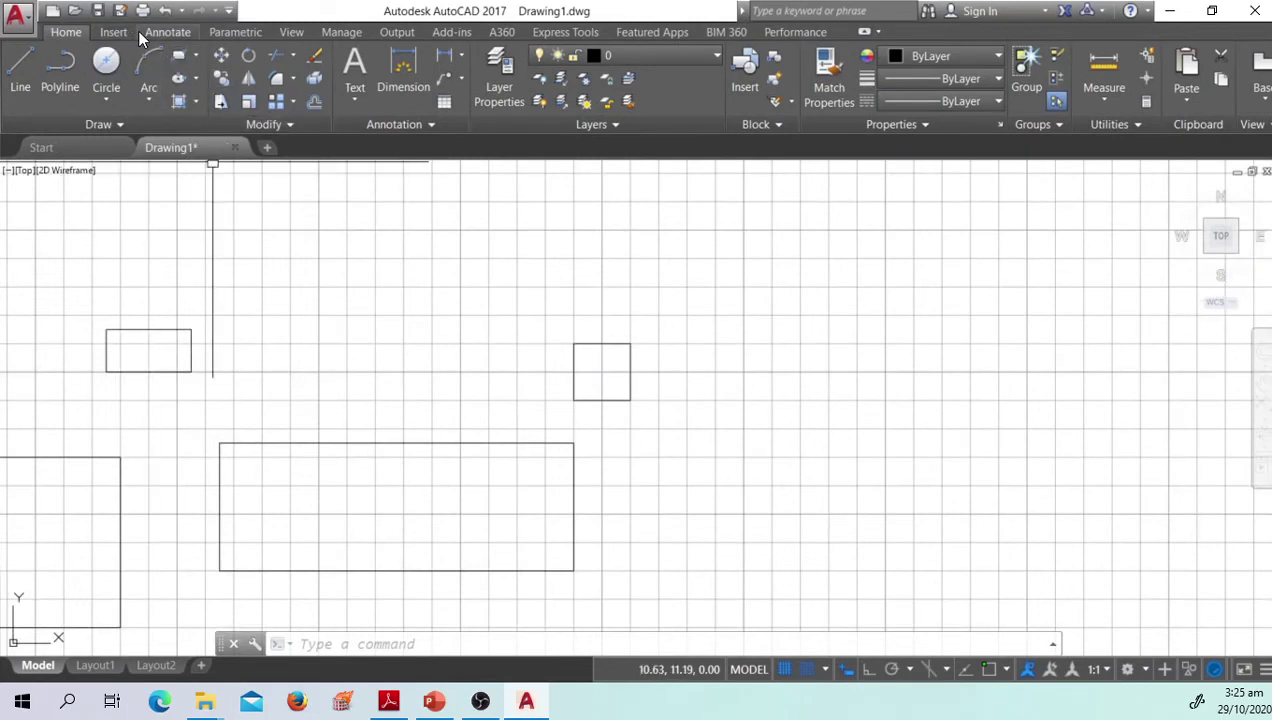
Step: Show the classic menu bar above the ribbon
click(29, 29)
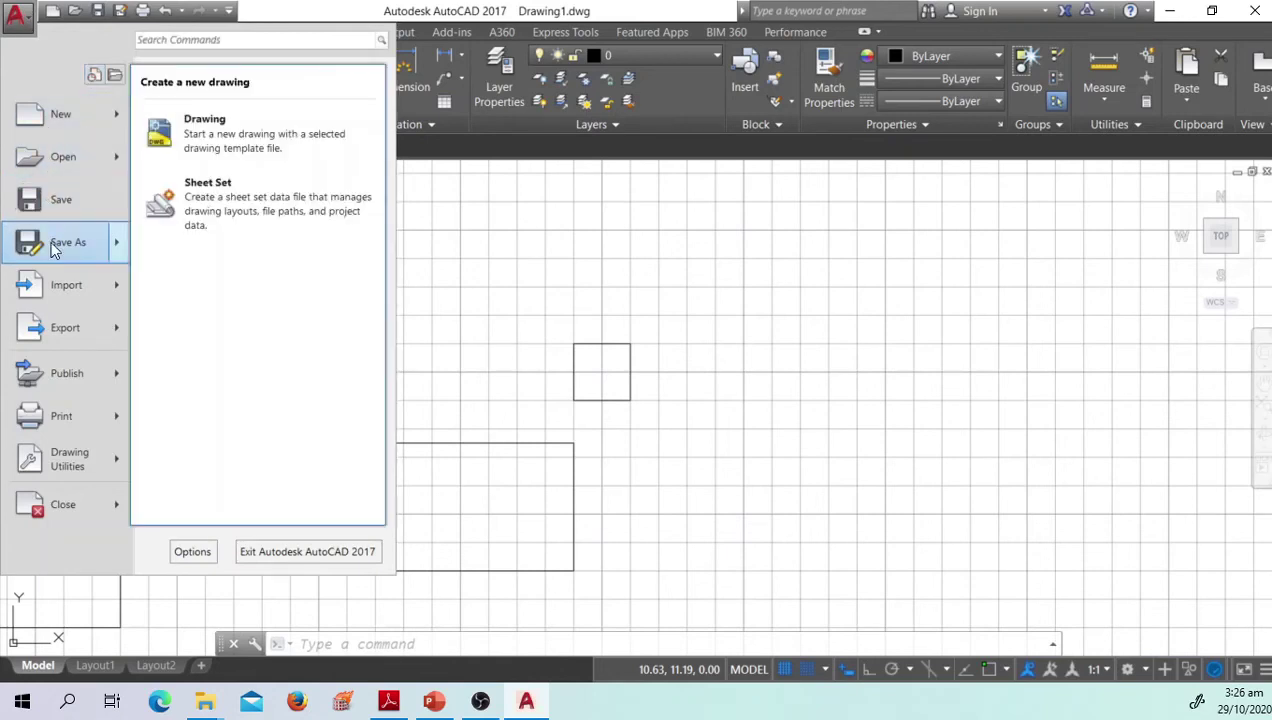
click(186, 20)
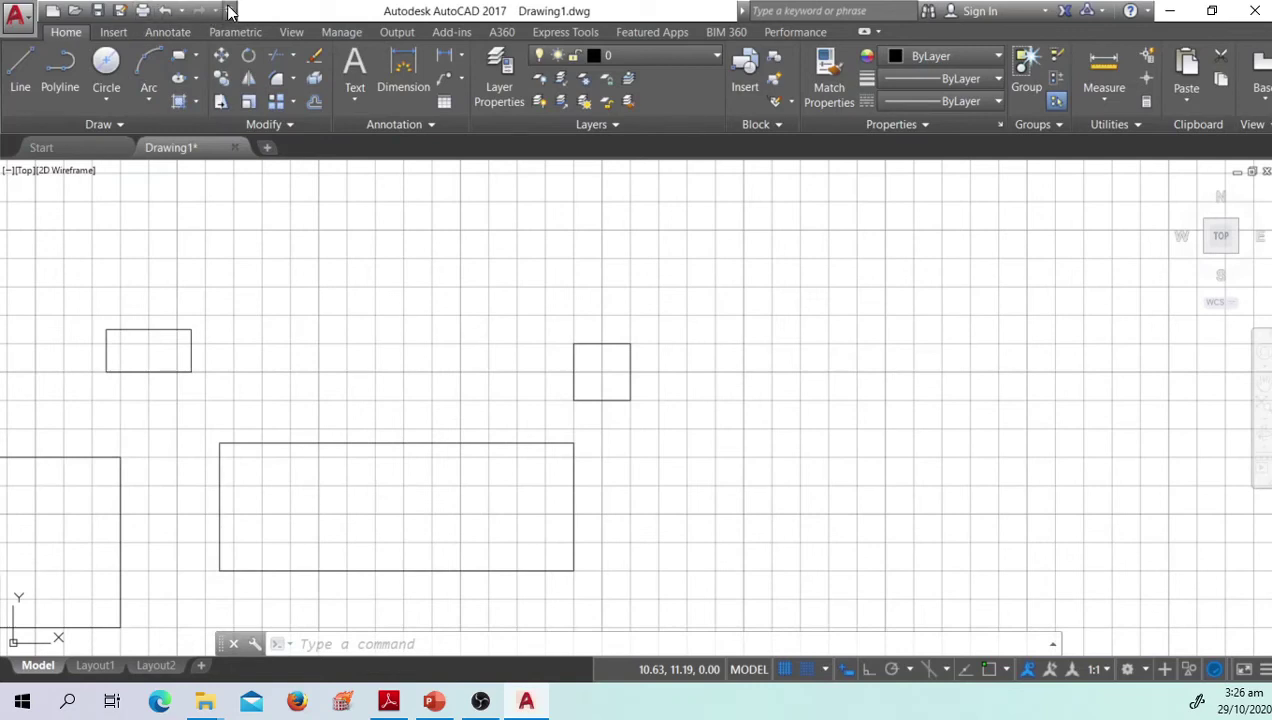
click(229, 11)
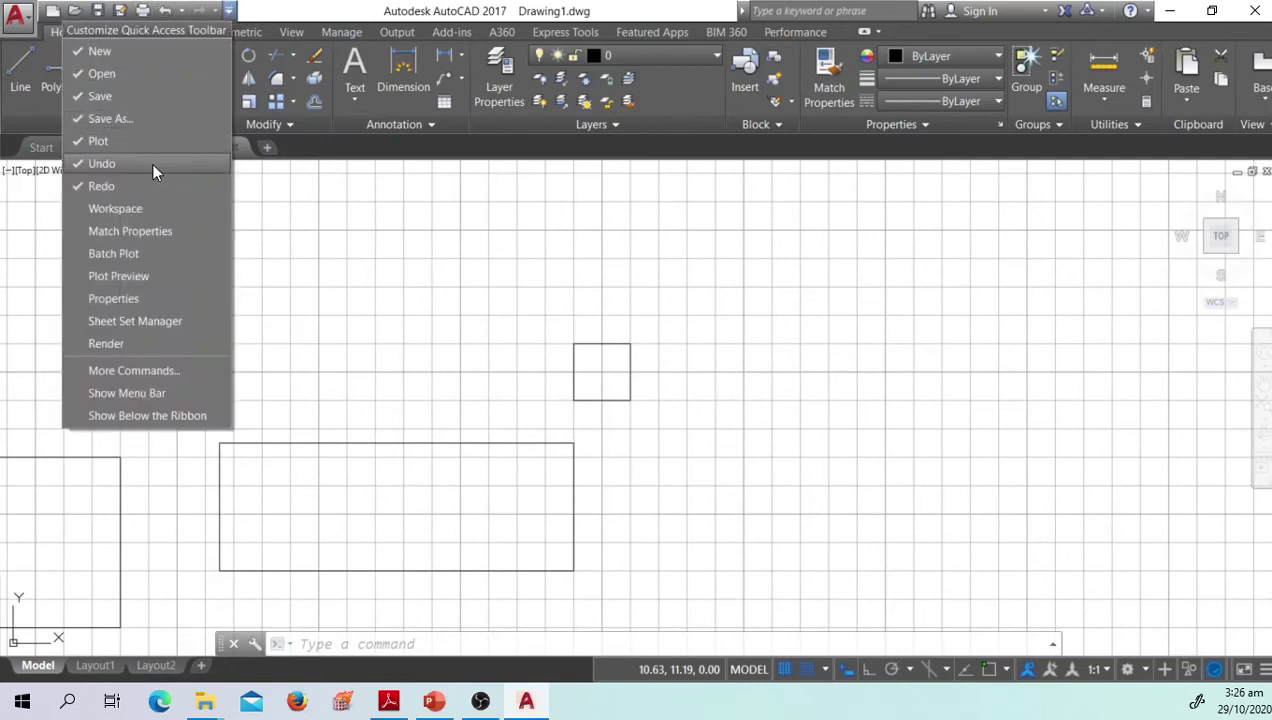
click(121, 396)
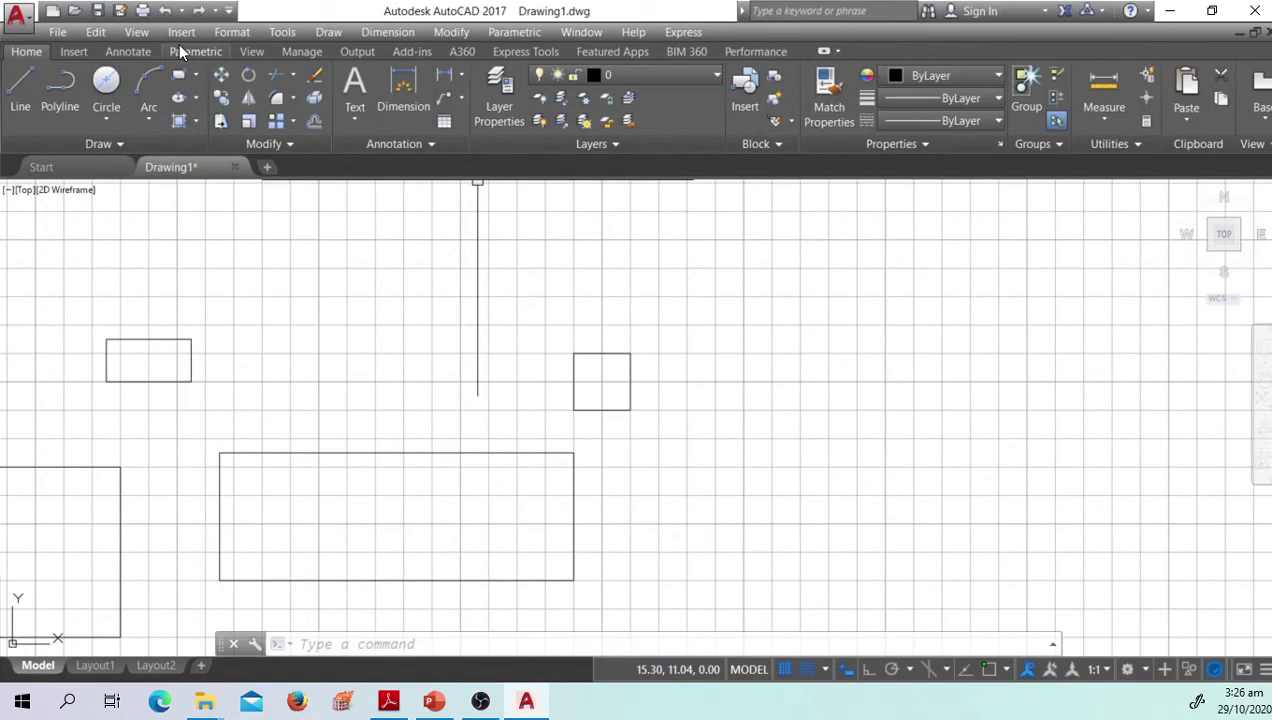
Step: Examine the available workspaces and the Save Workspace dialog, closing them without saving or switching the workspace
click(270, 34)
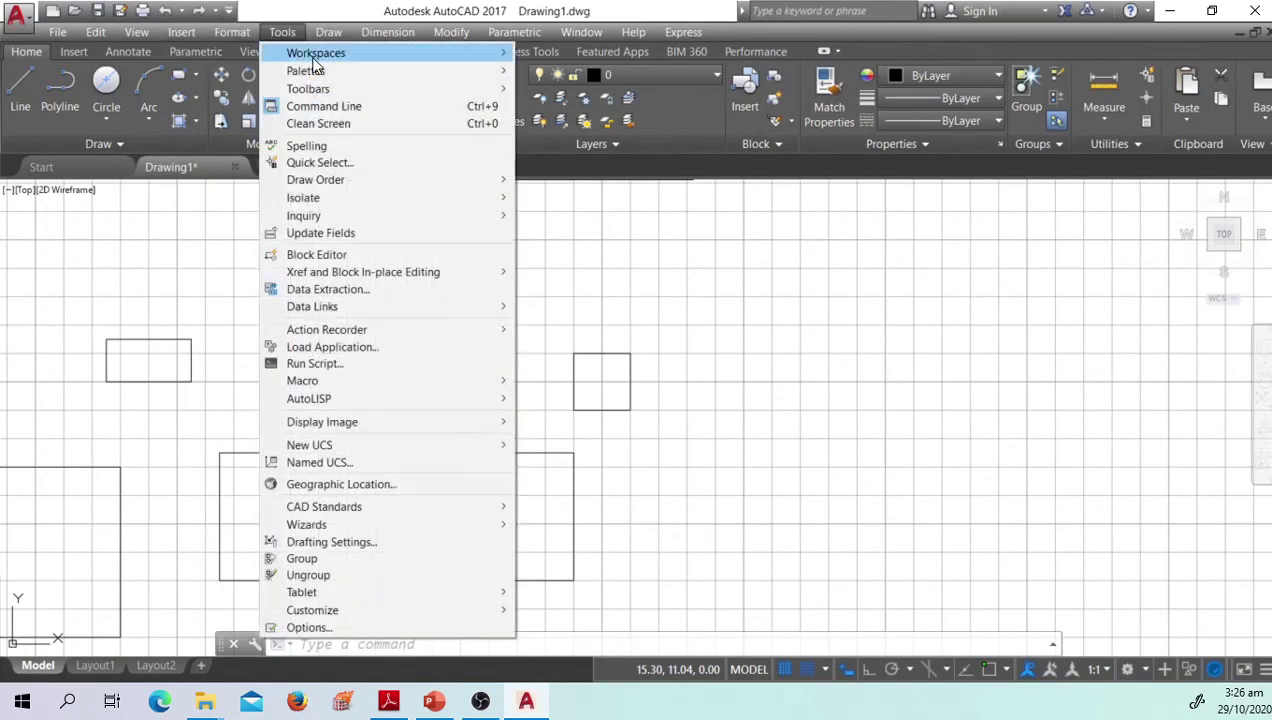
mouse_move(315, 60)
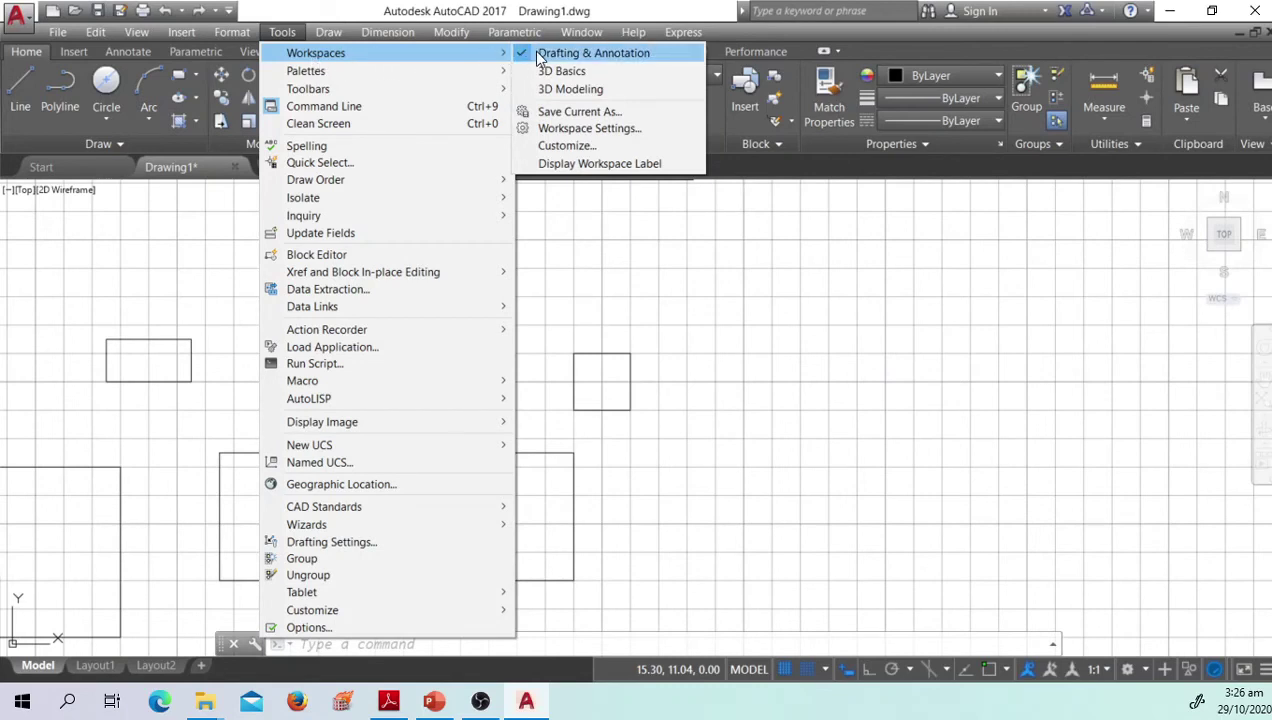
click(619, 119)
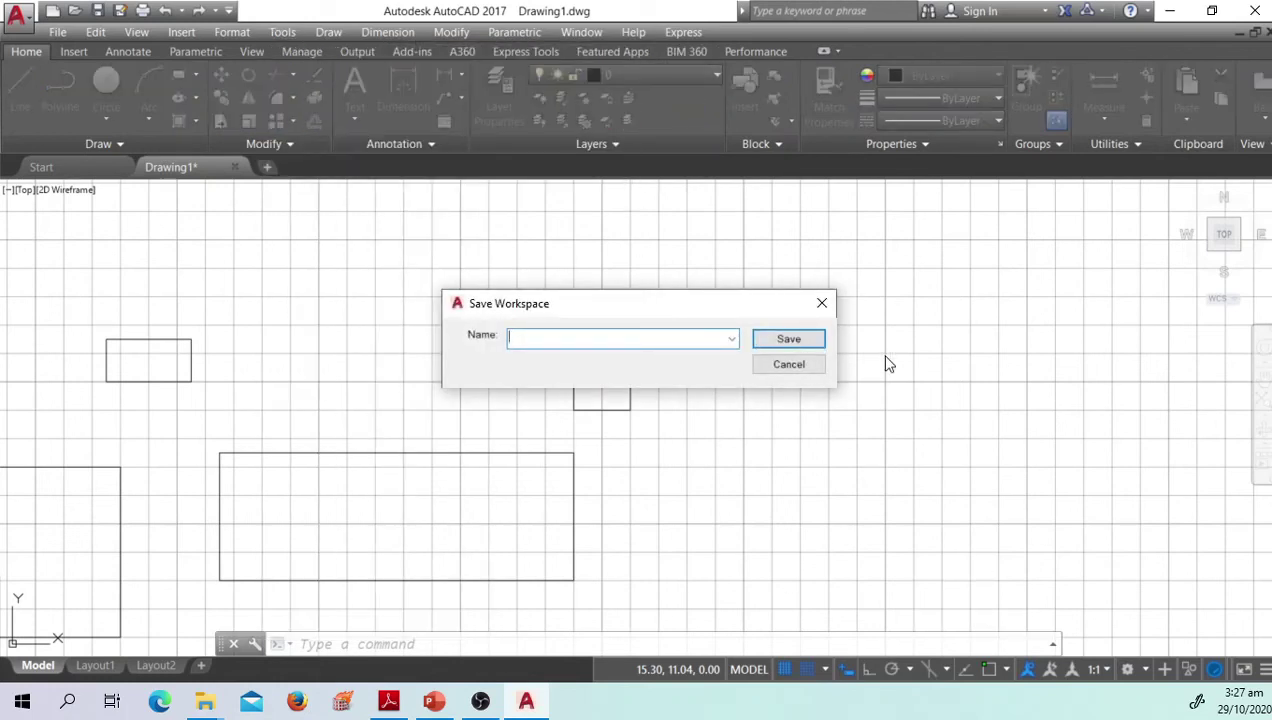
drag(642, 315, 624, 311)
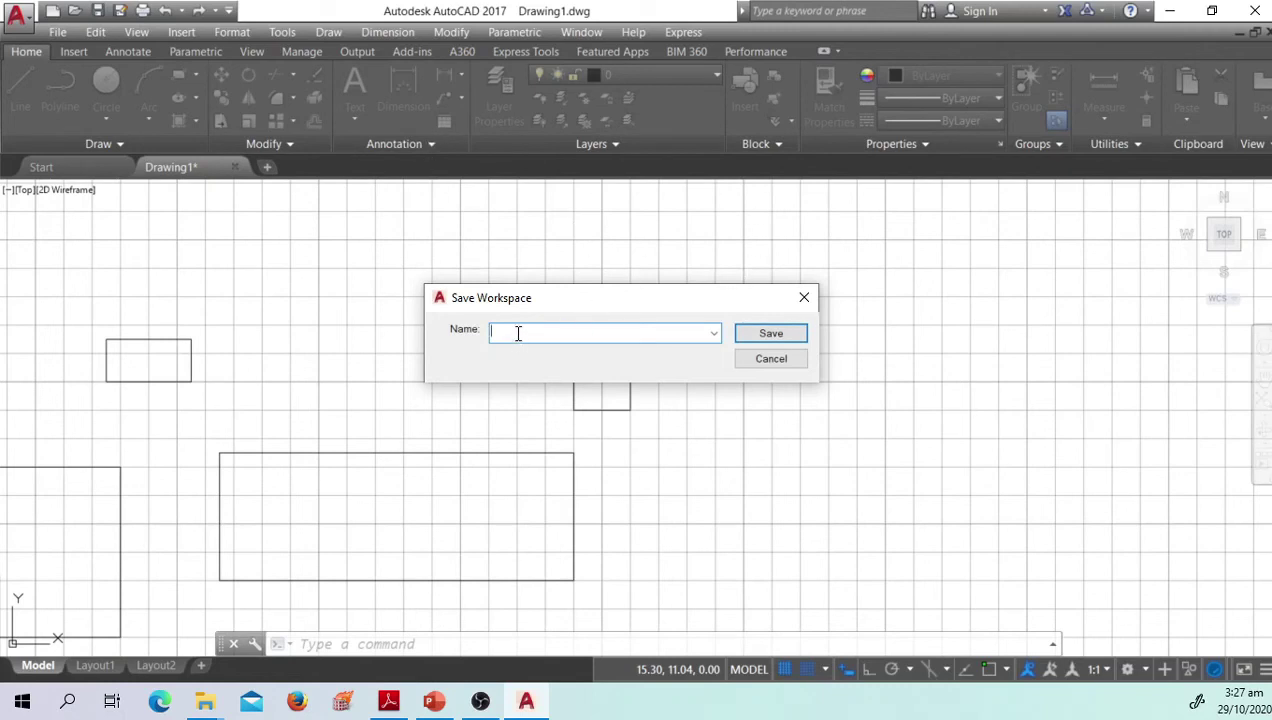
drag(599, 297, 570, 285)
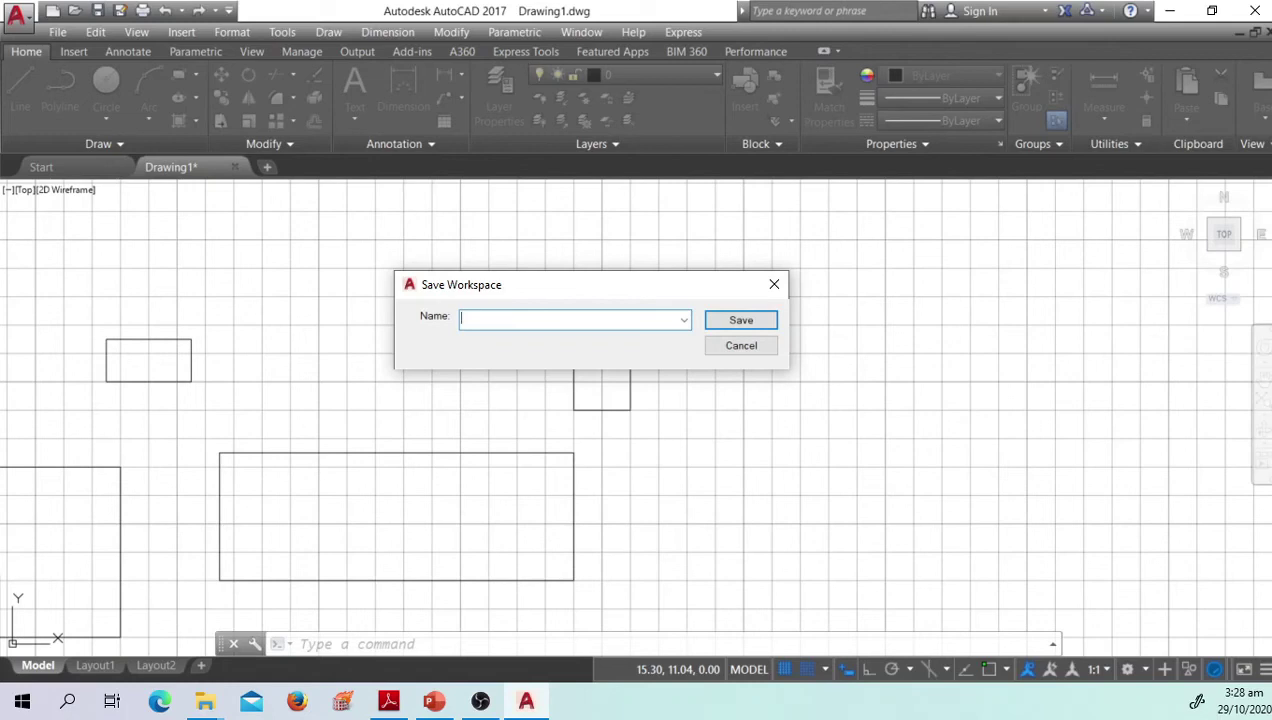
drag(600, 290, 536, 292)
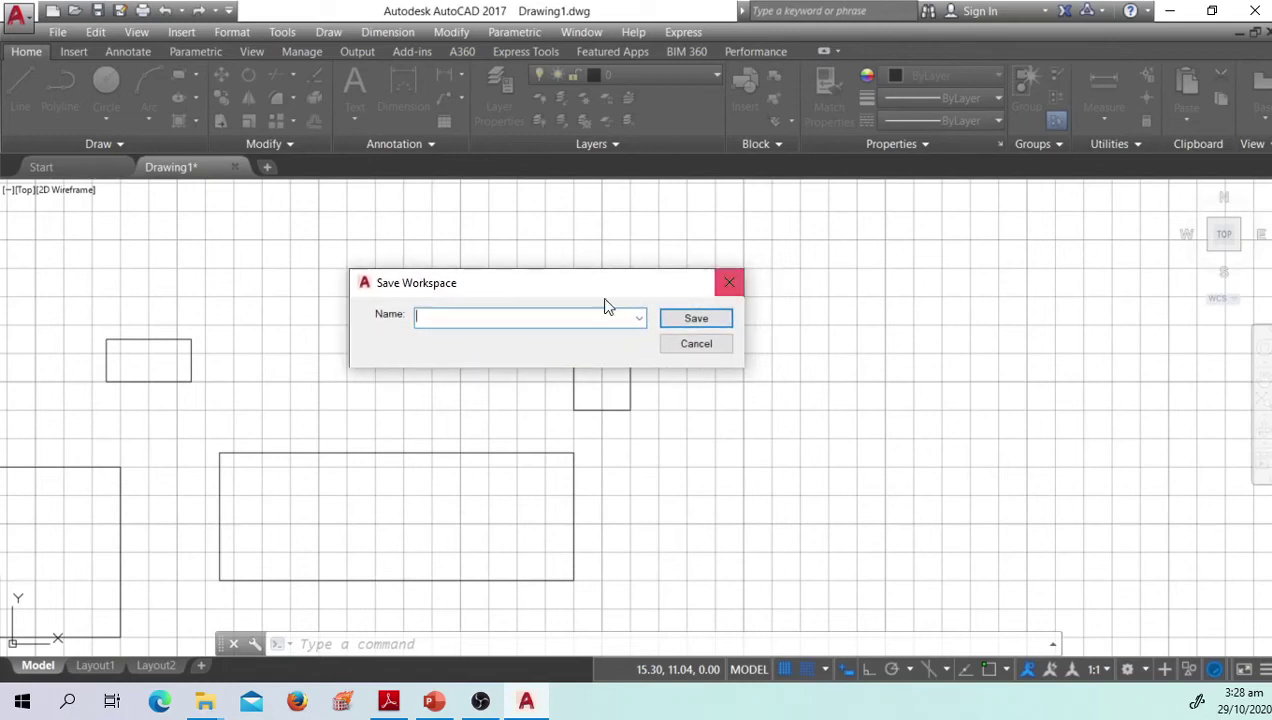
drag(571, 298, 656, 315)
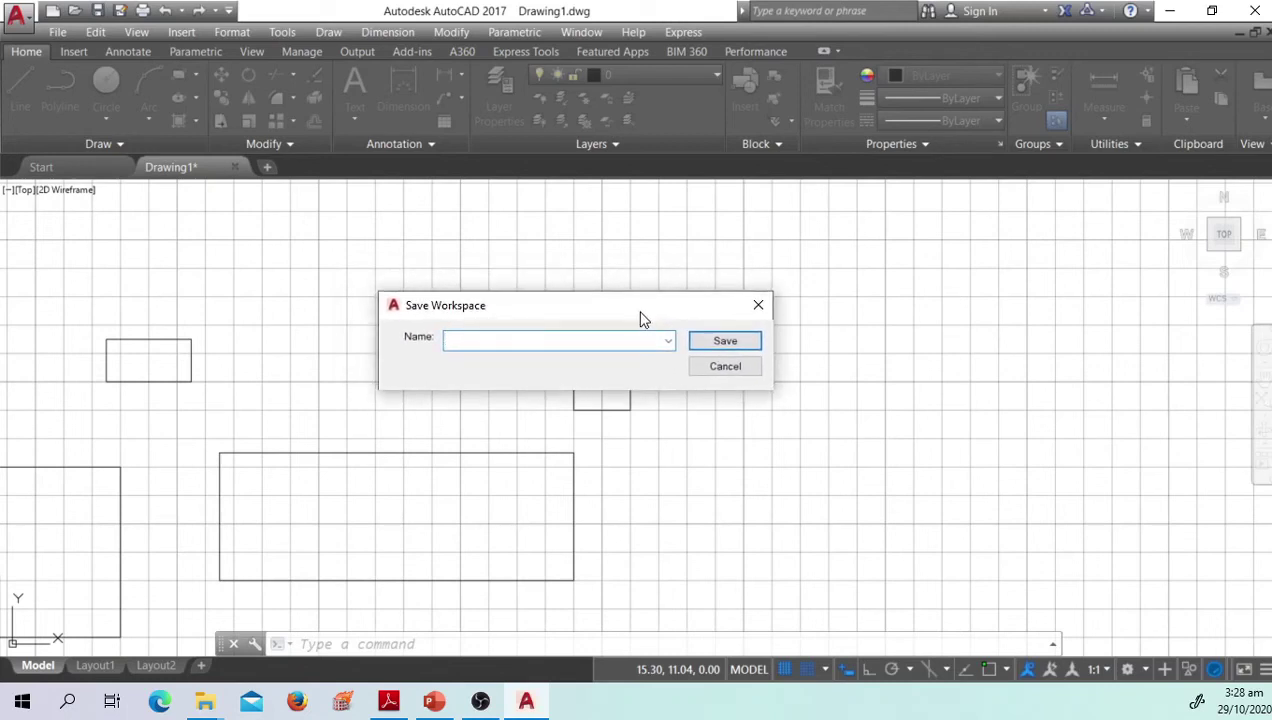
click(757, 306)
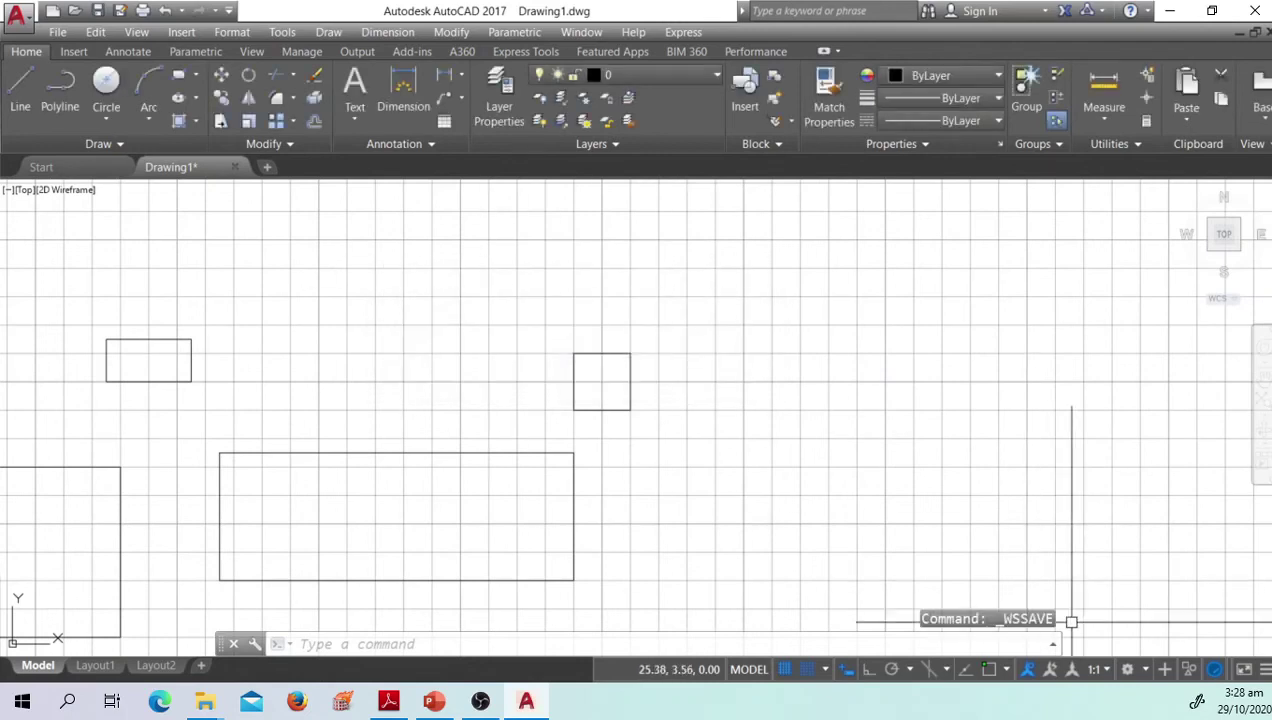
click(1126, 668)
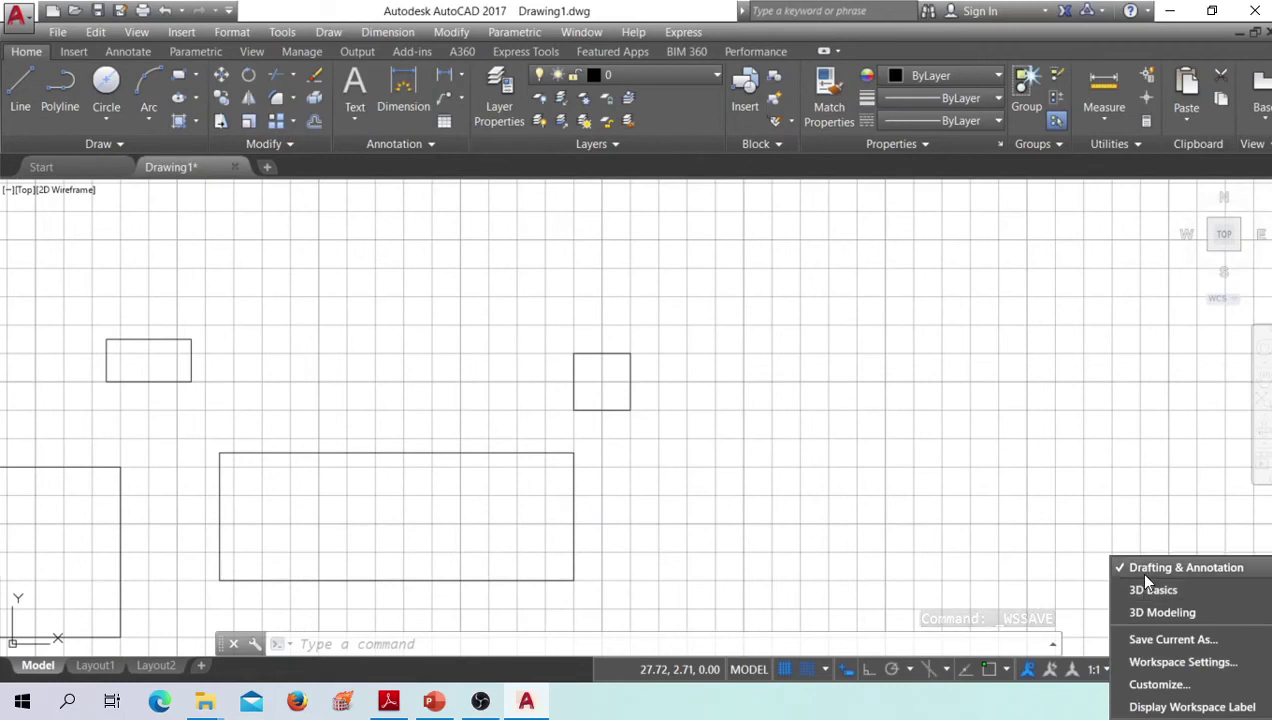
click(800, 473)
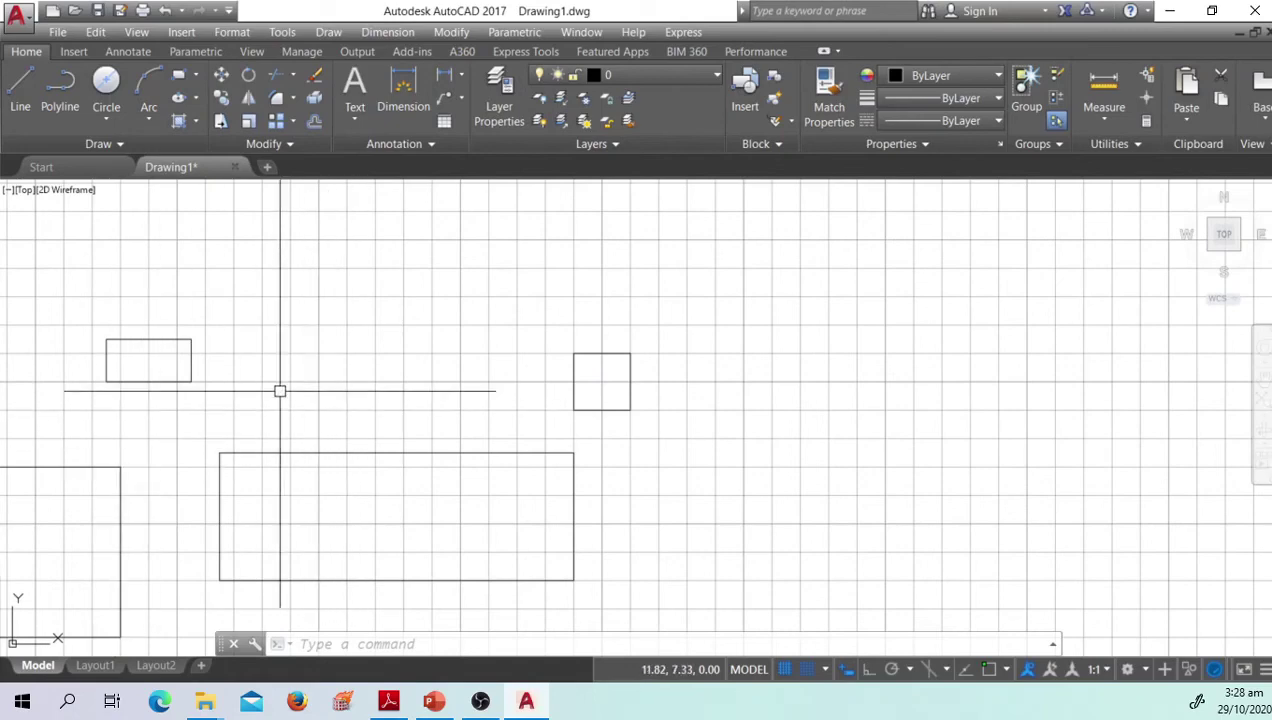
Step: Examine the layout of the four rectangles relative to each other and to the drawing origin
scroll(278, 388, down, 5)
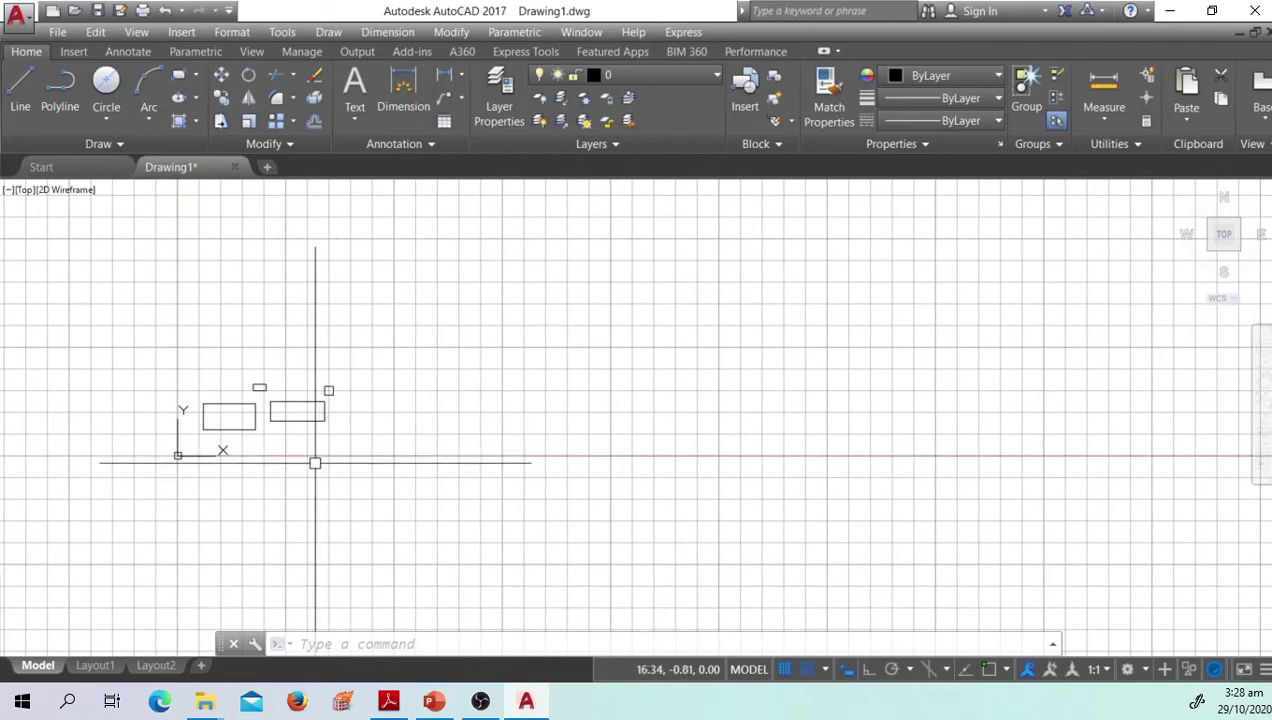
scroll(305, 405, up, 3)
scroll(292, 400, up, 4)
scroll(298, 400, down, 6)
scroll(264, 358, up, 2)
scroll(197, 427, up, 2)
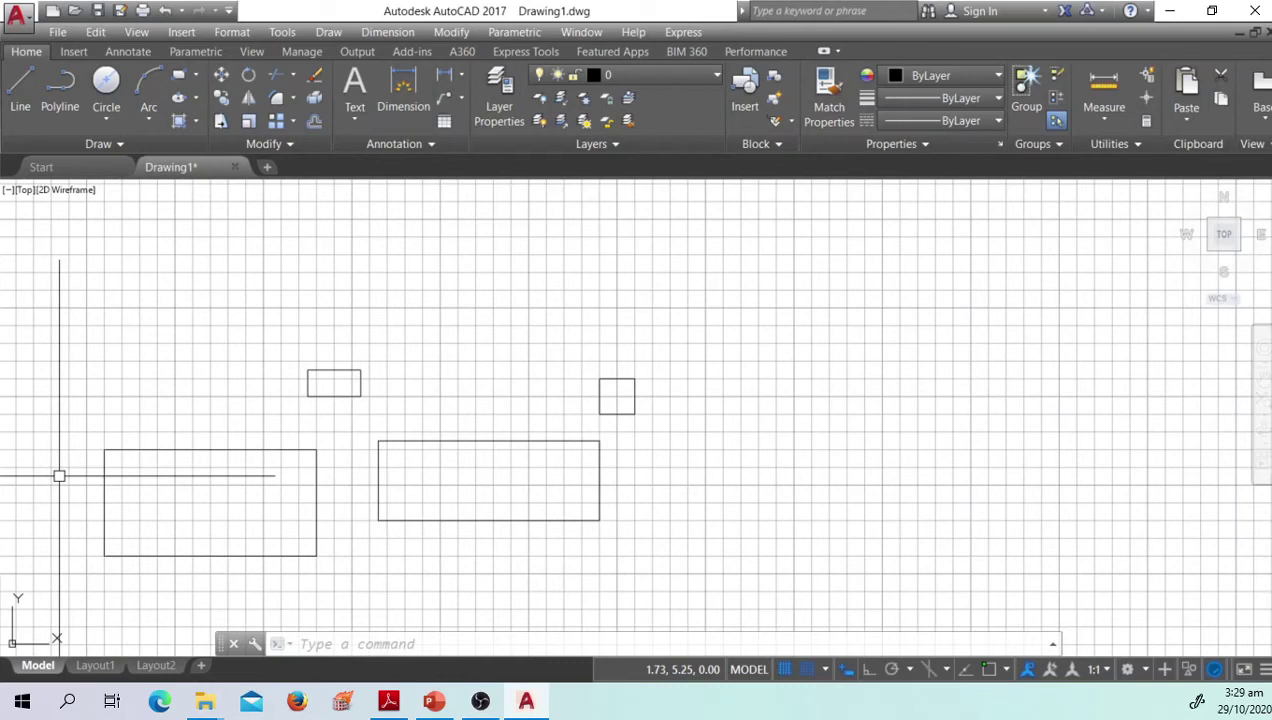
scroll(471, 454, down, 4)
scroll(382, 424, up, 4)
middle_drag(382, 424, 430, 440)
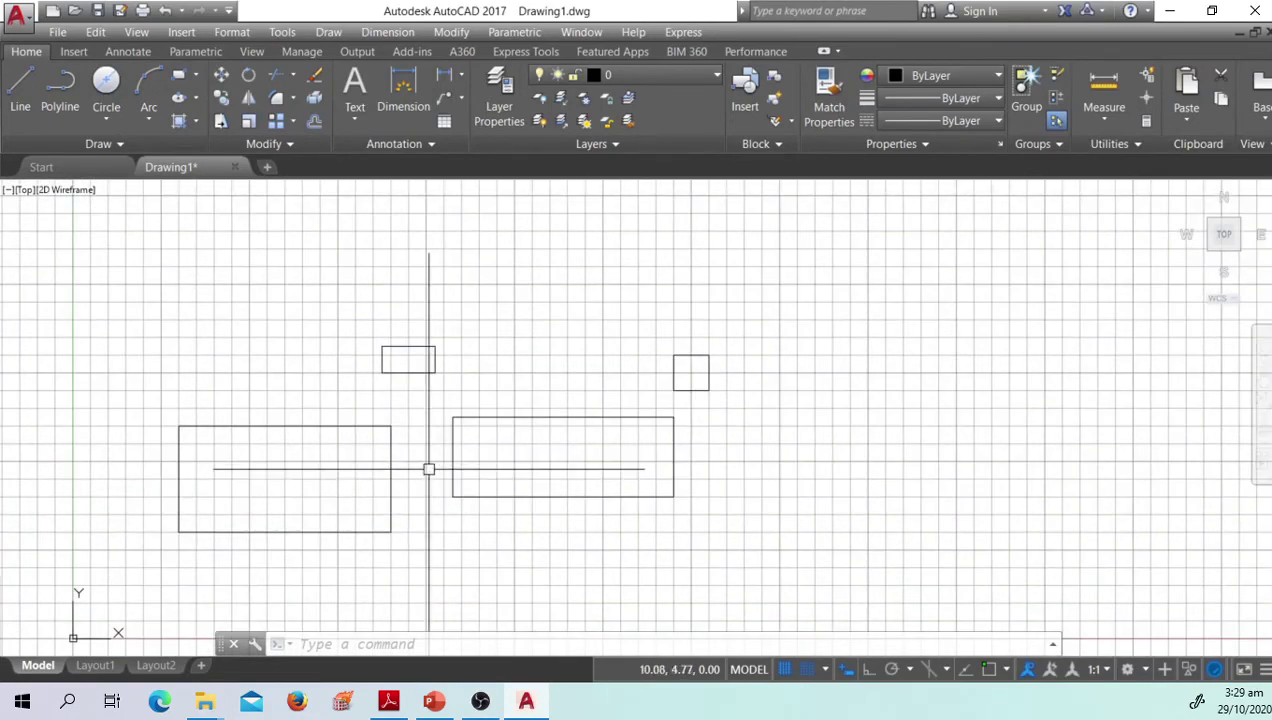
mouse_move(434, 520)
middle_down()
mouse_move(431, 474)
mouse_move(503, 483)
mouse_move(485, 505)
middle_up()
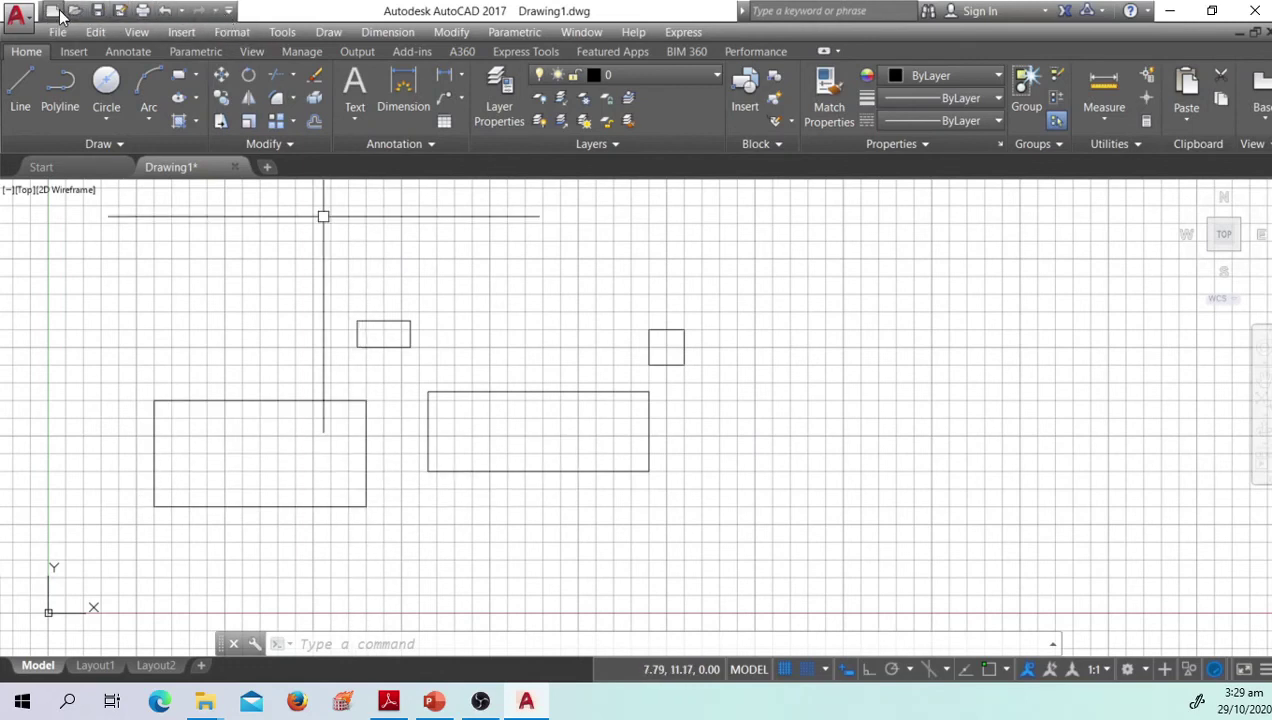
Step: Start plotting the model and choose DWG To PDF.pc3 as the plotter
click(143, 12)
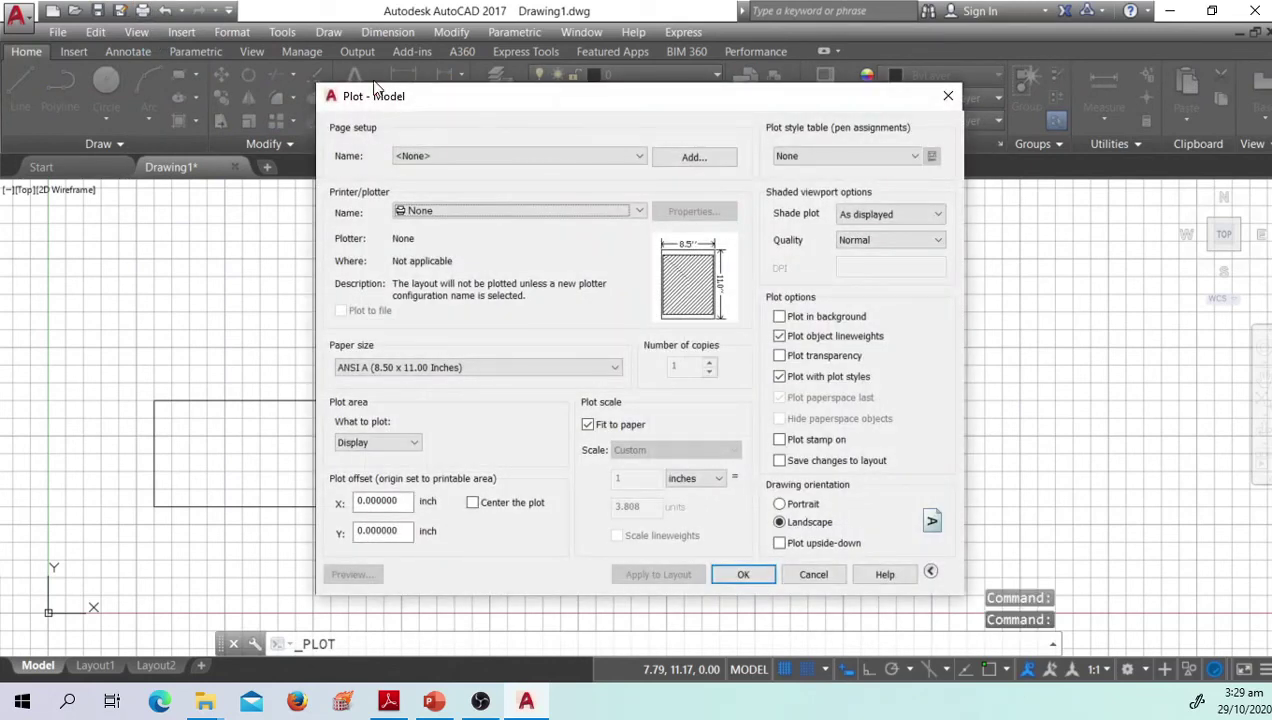
drag(415, 102, 375, 89)
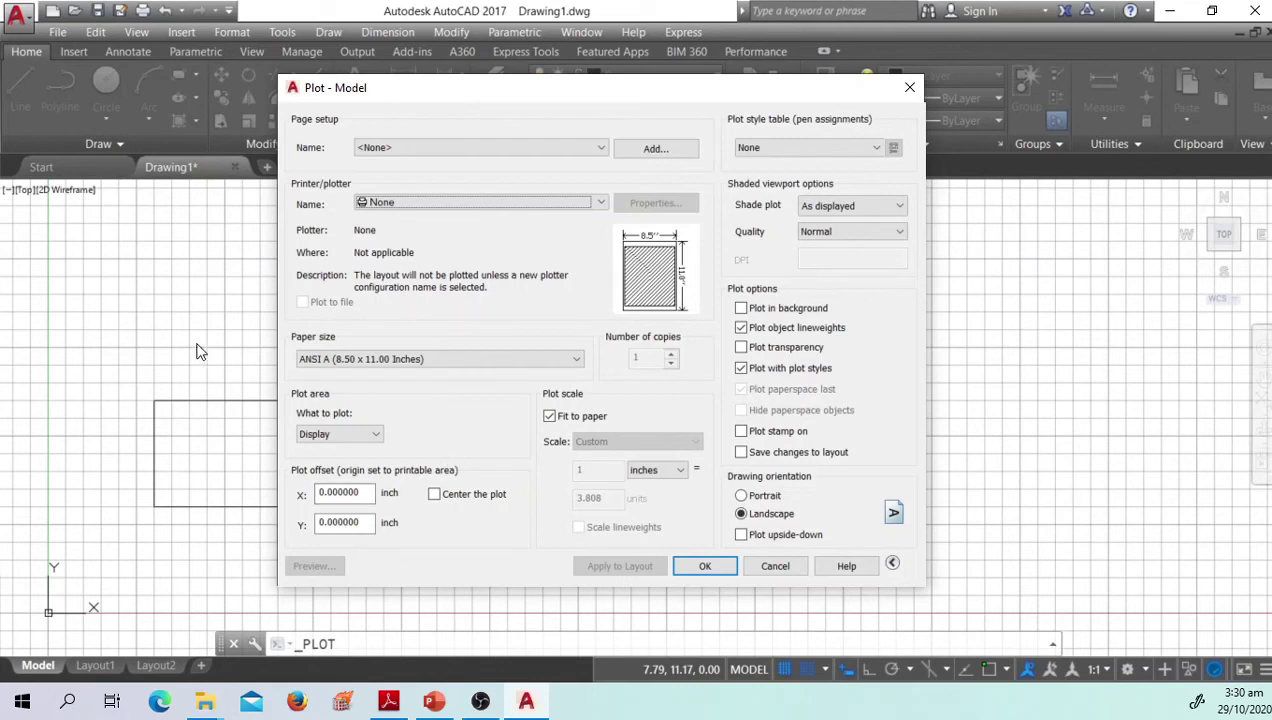
click(448, 204)
click(448, 204)
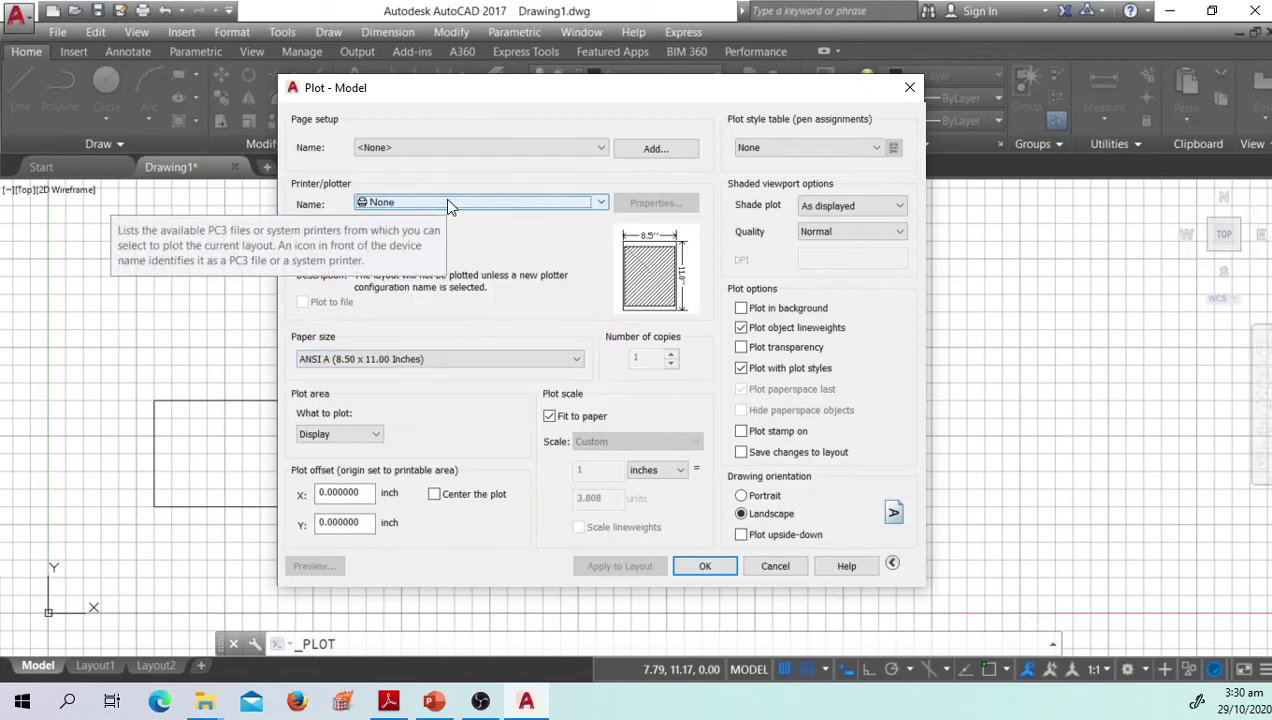
click(434, 206)
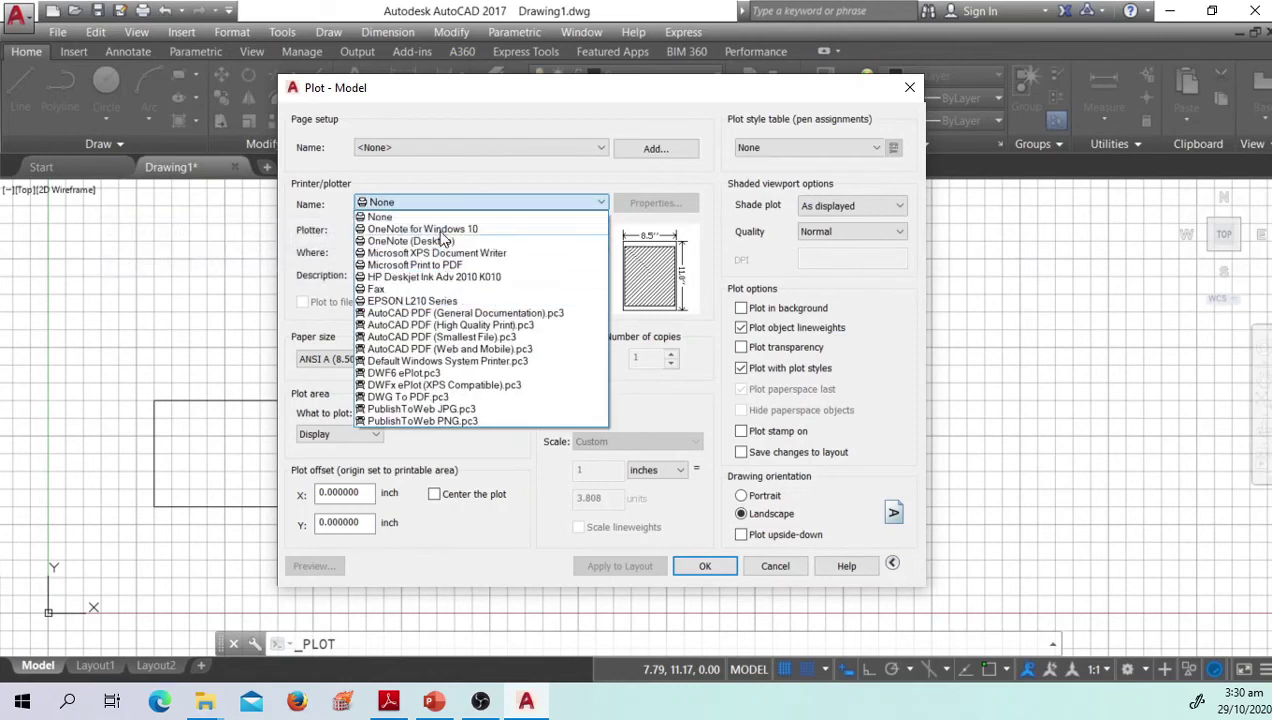
click(430, 217)
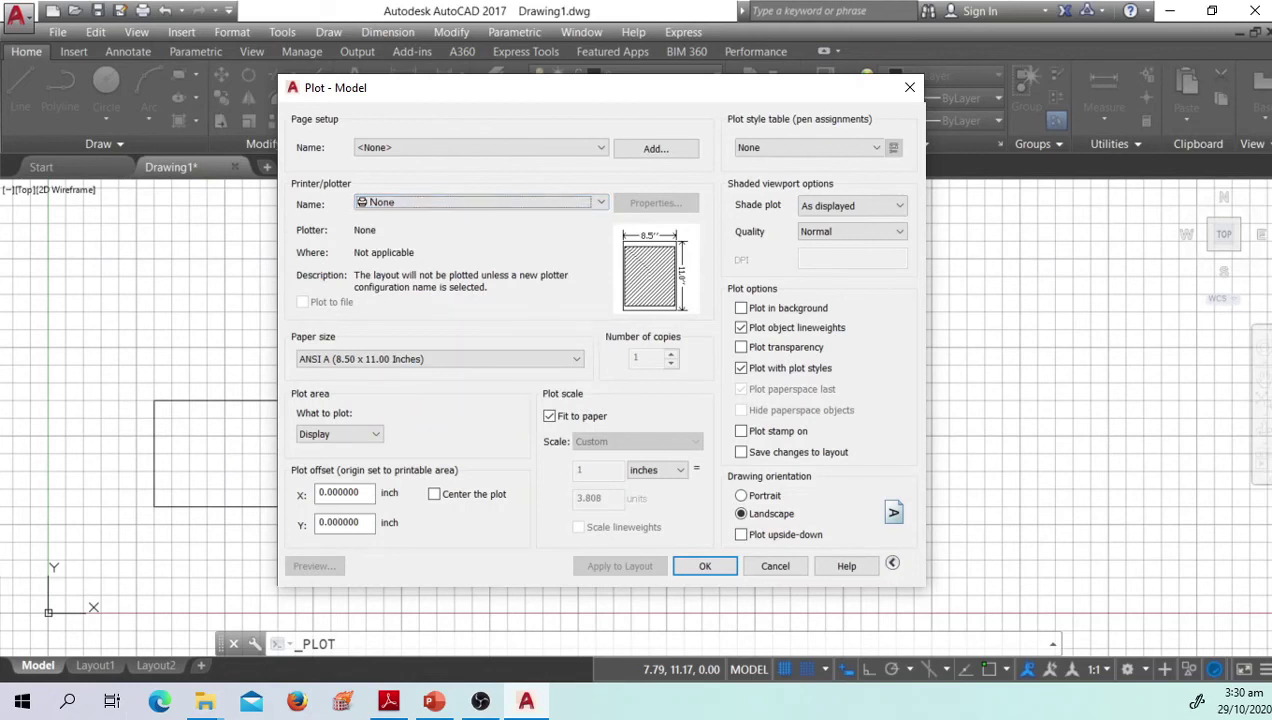
click(416, 204)
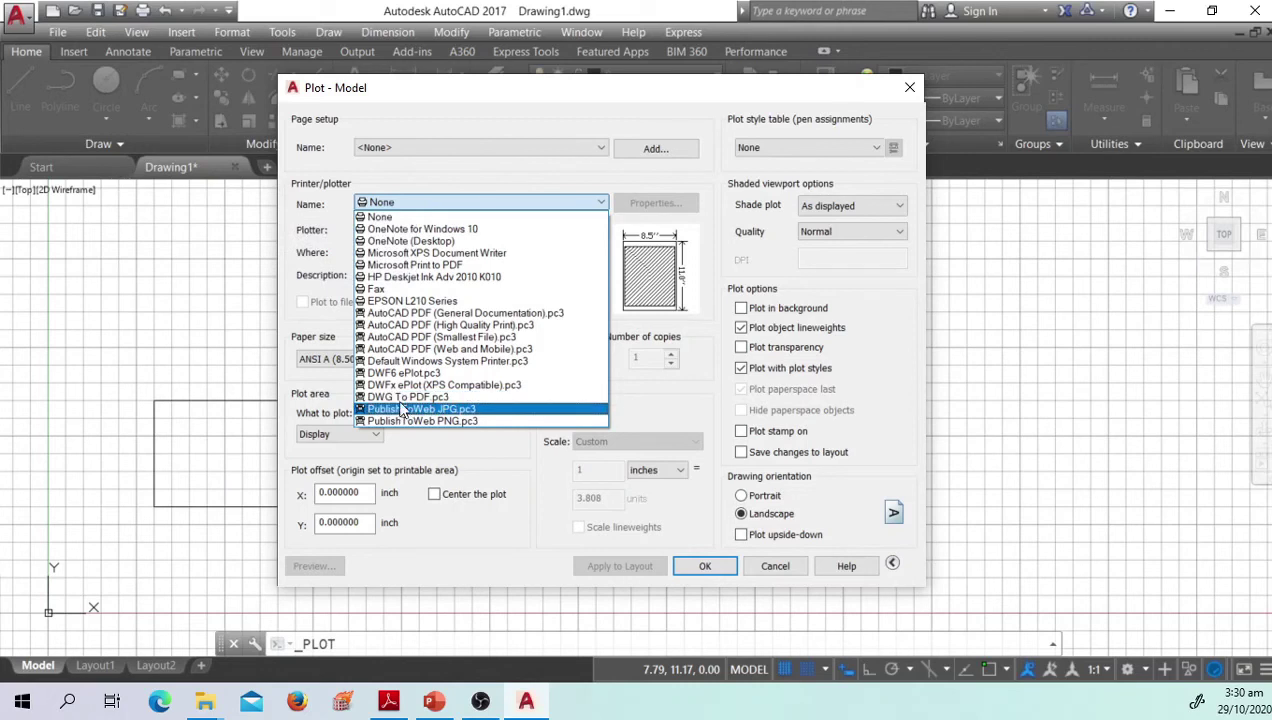
click(404, 397)
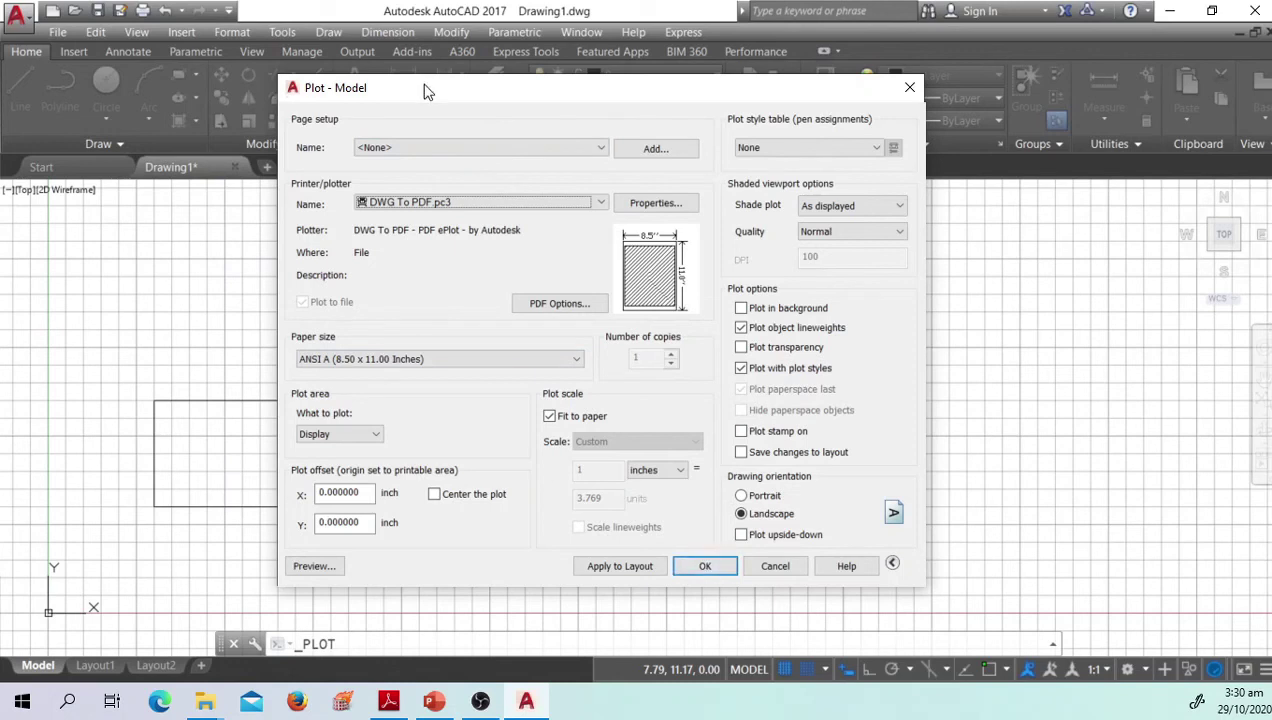
Step: Preview how the rectangles plot on the ANSI A sheet, and close the preview
drag(429, 92, 405, 88)
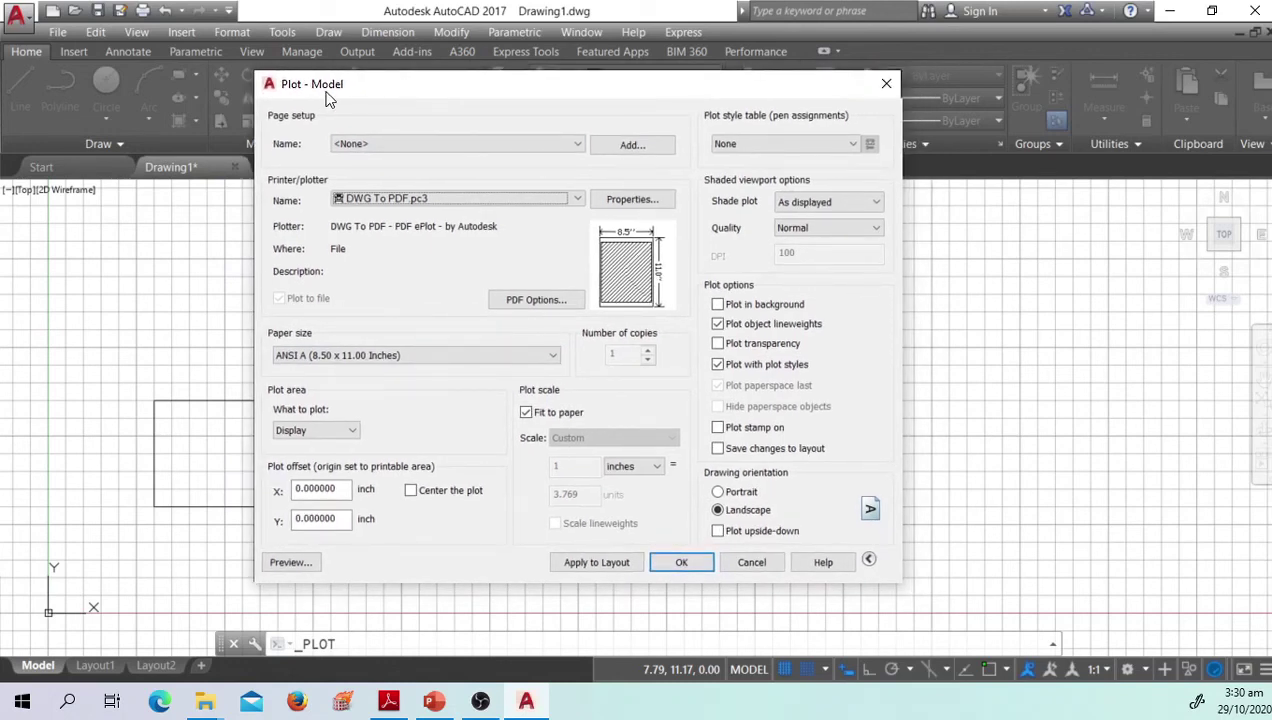
click(290, 563)
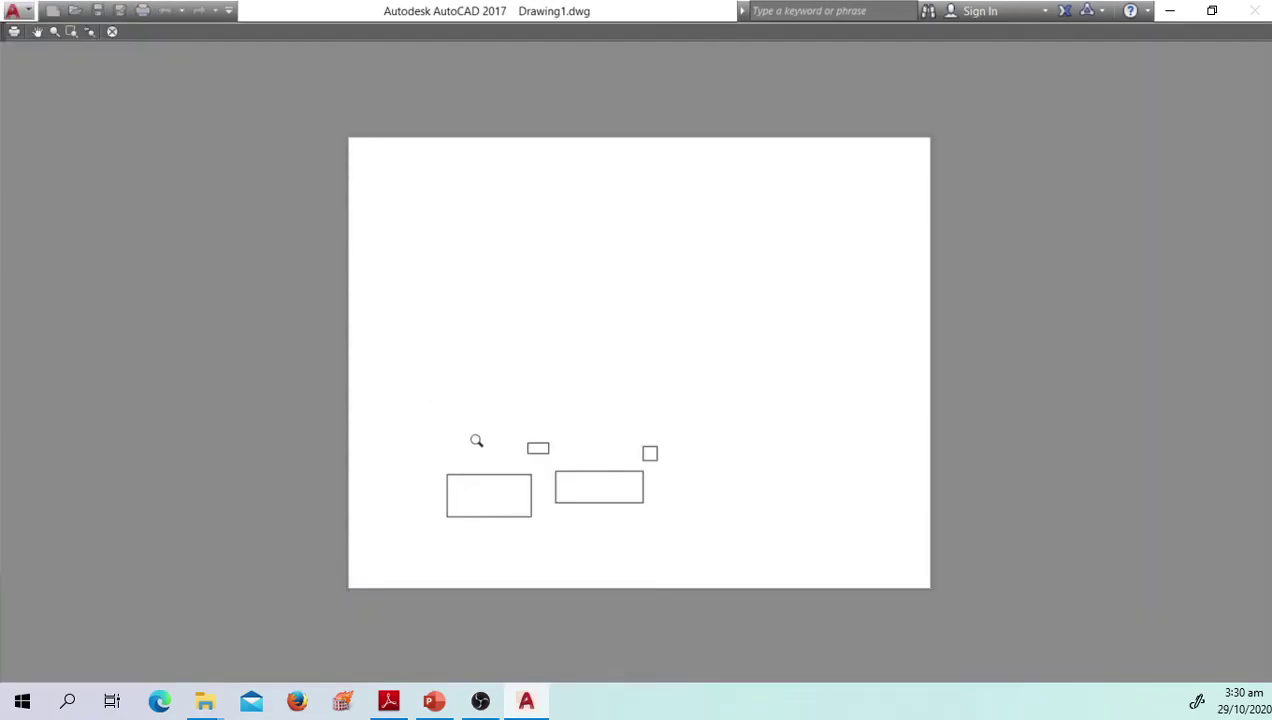
click(112, 33)
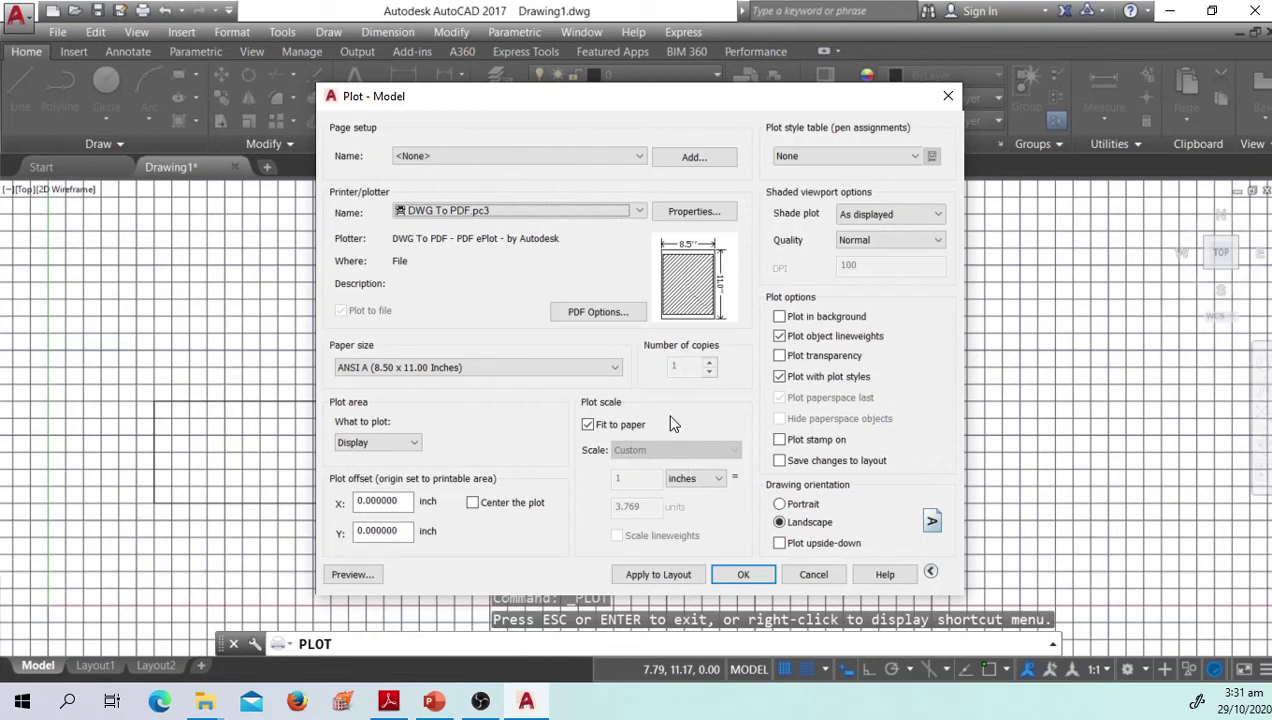
Step: Switch Fit to paper off for the plot scale and turn it back on
click(588, 424)
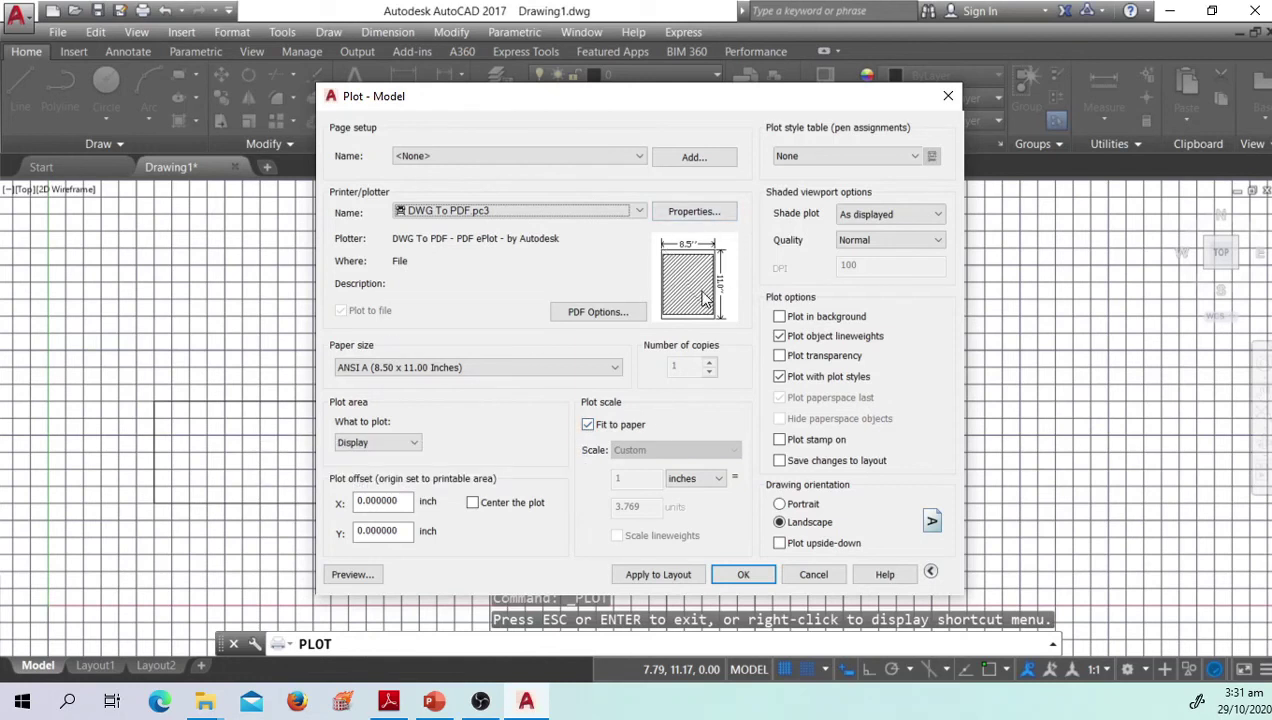
click(588, 425)
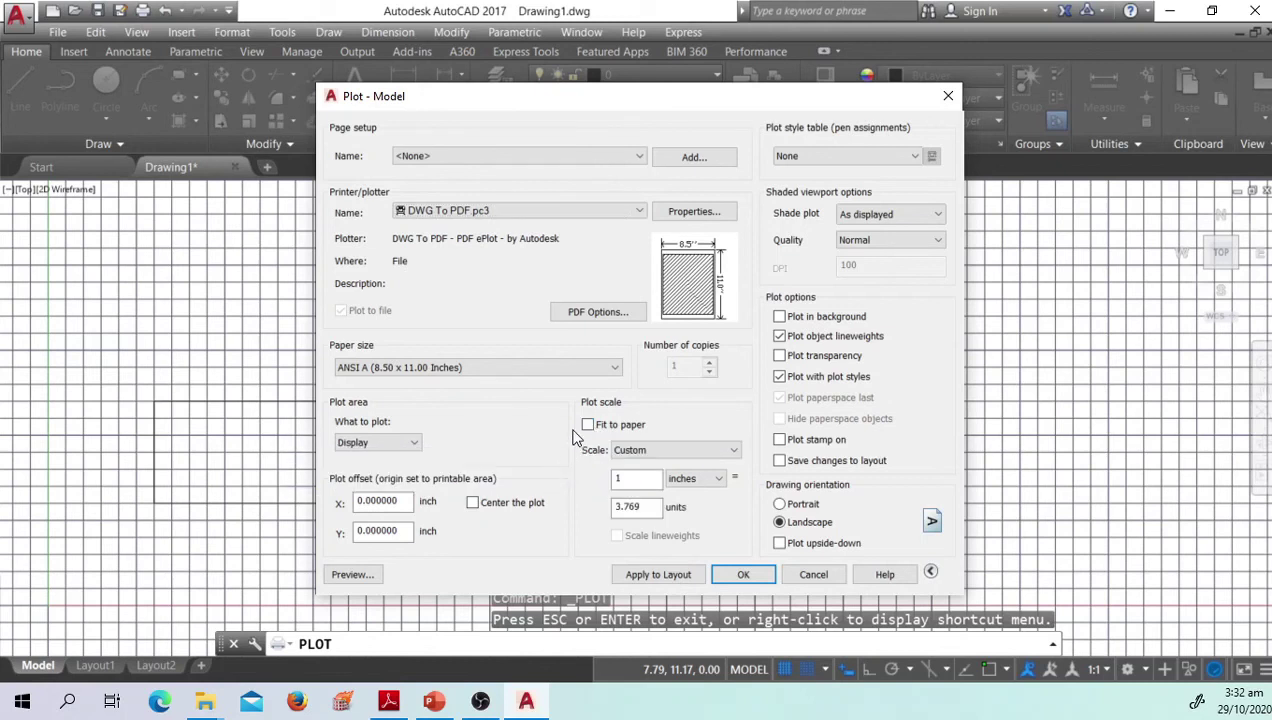
click(588, 427)
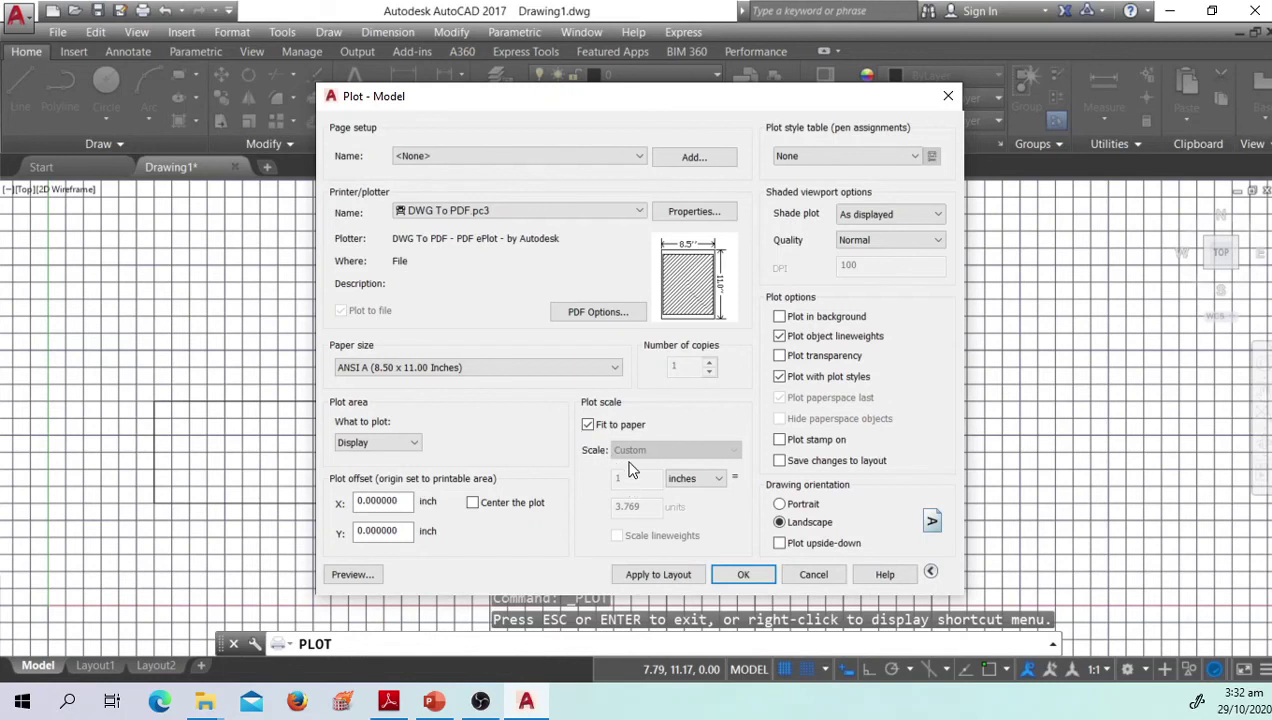
Step: Examine the custom plot scale fields with Fit to paper switched off, and restore Fit to paper
click(587, 427)
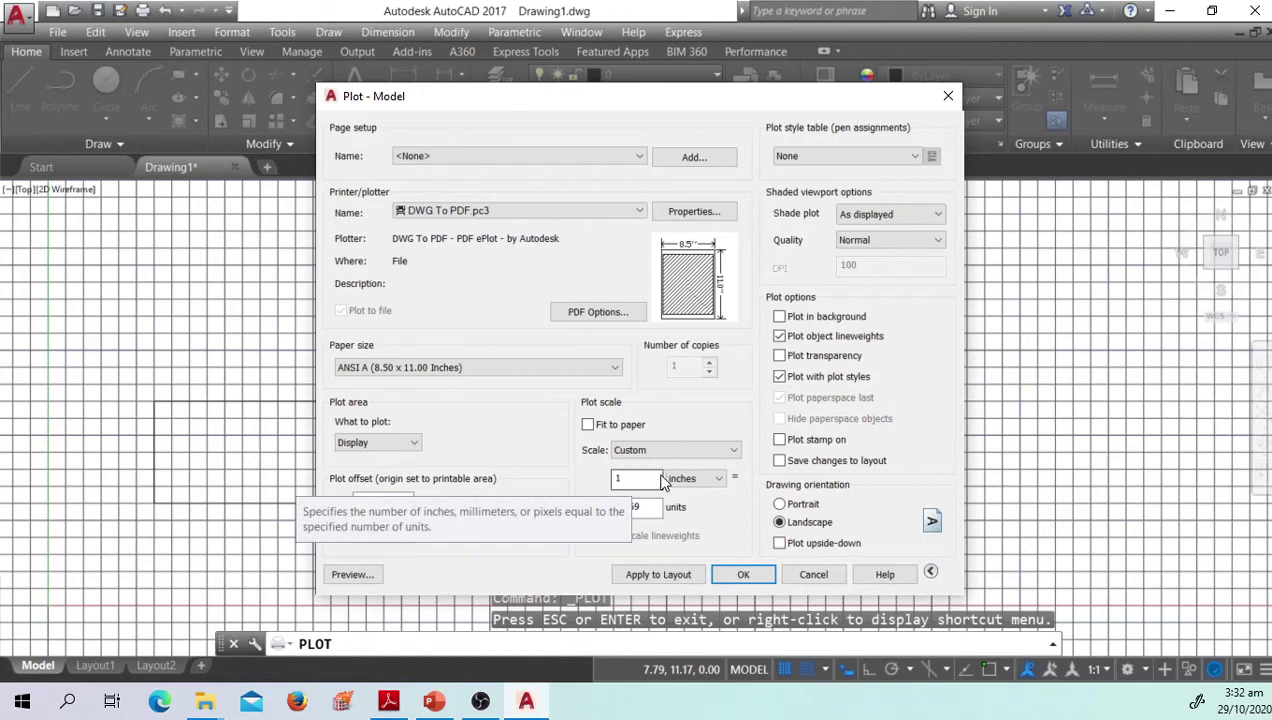
click(625, 478)
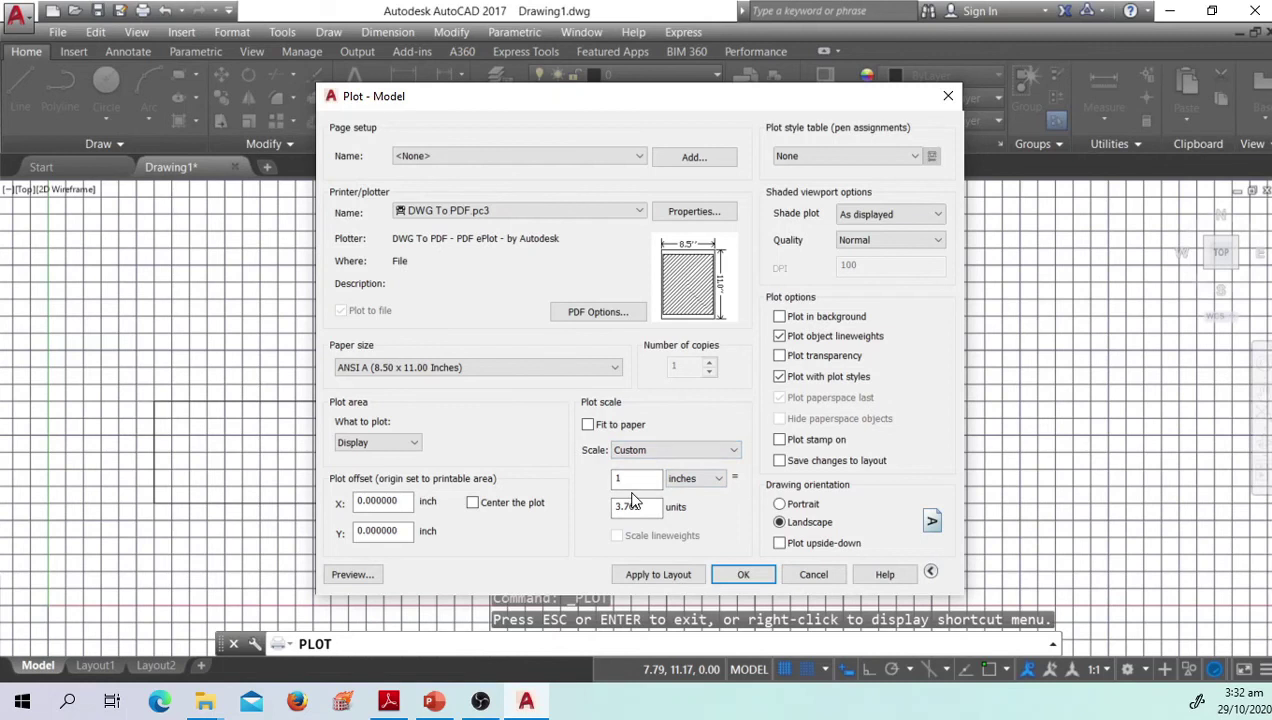
click(588, 424)
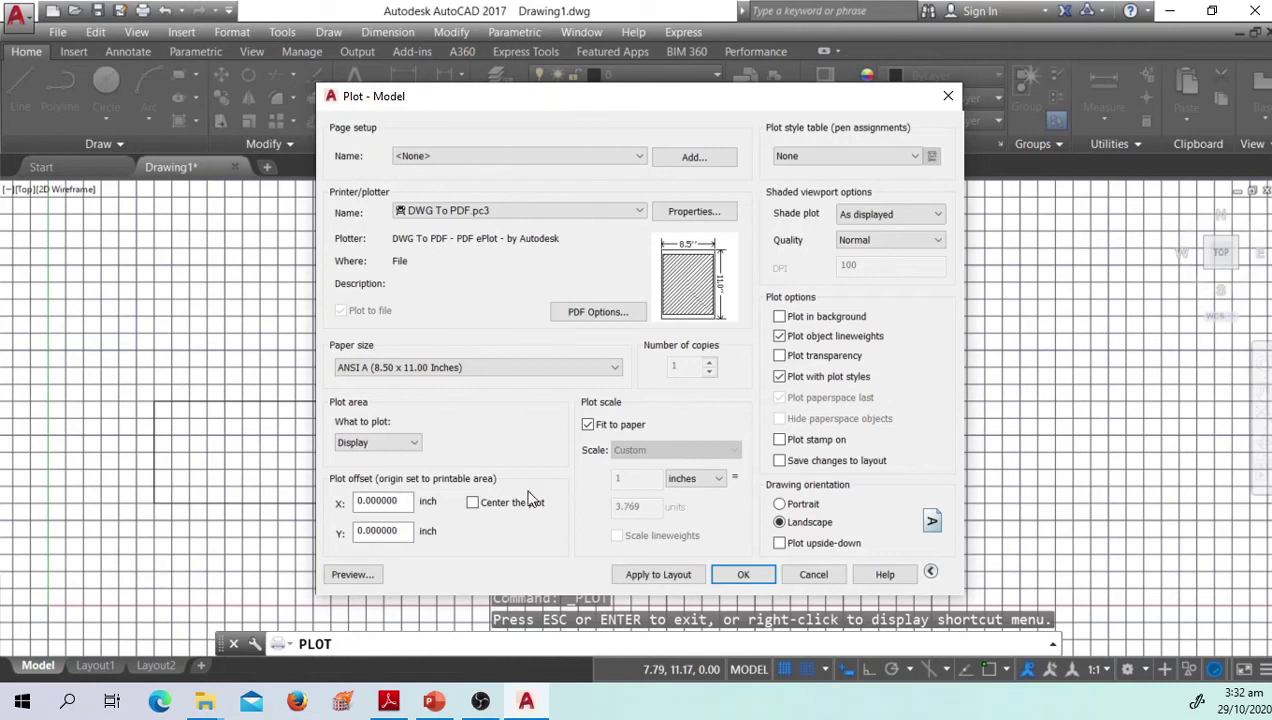
click(414, 446)
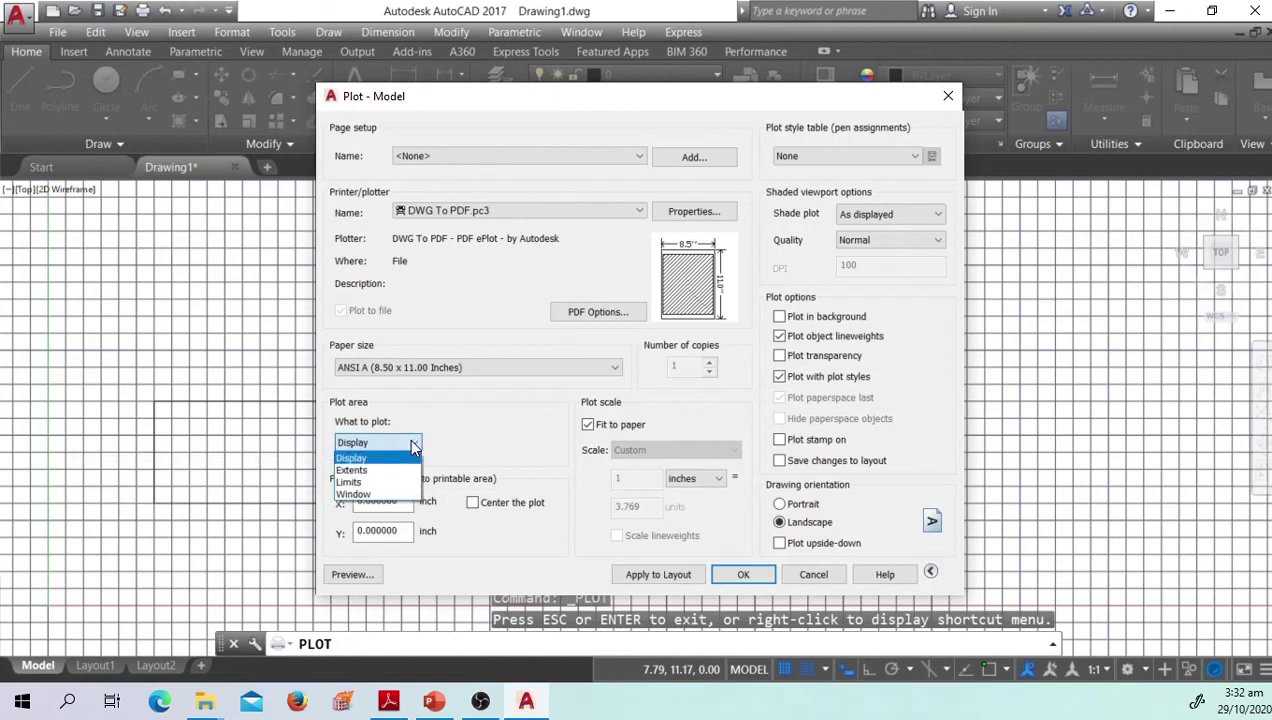
click(358, 496)
key(Escape)
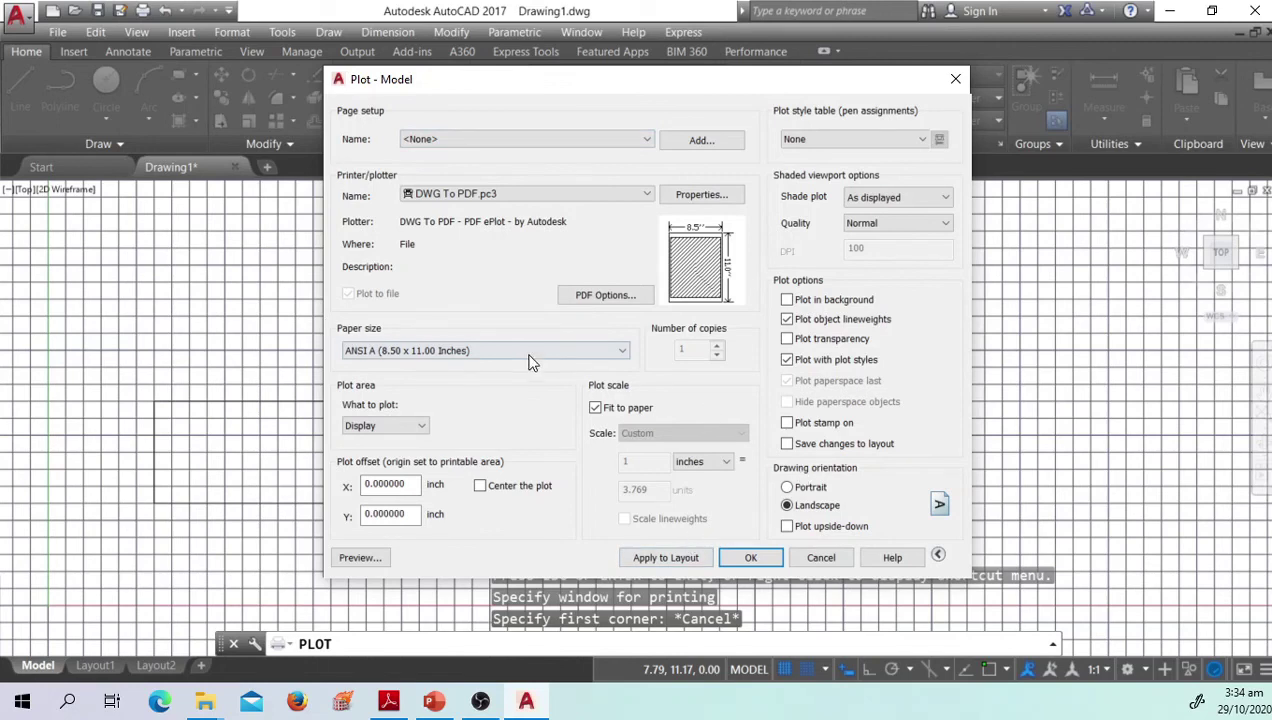
drag(709, 90, 672, 92)
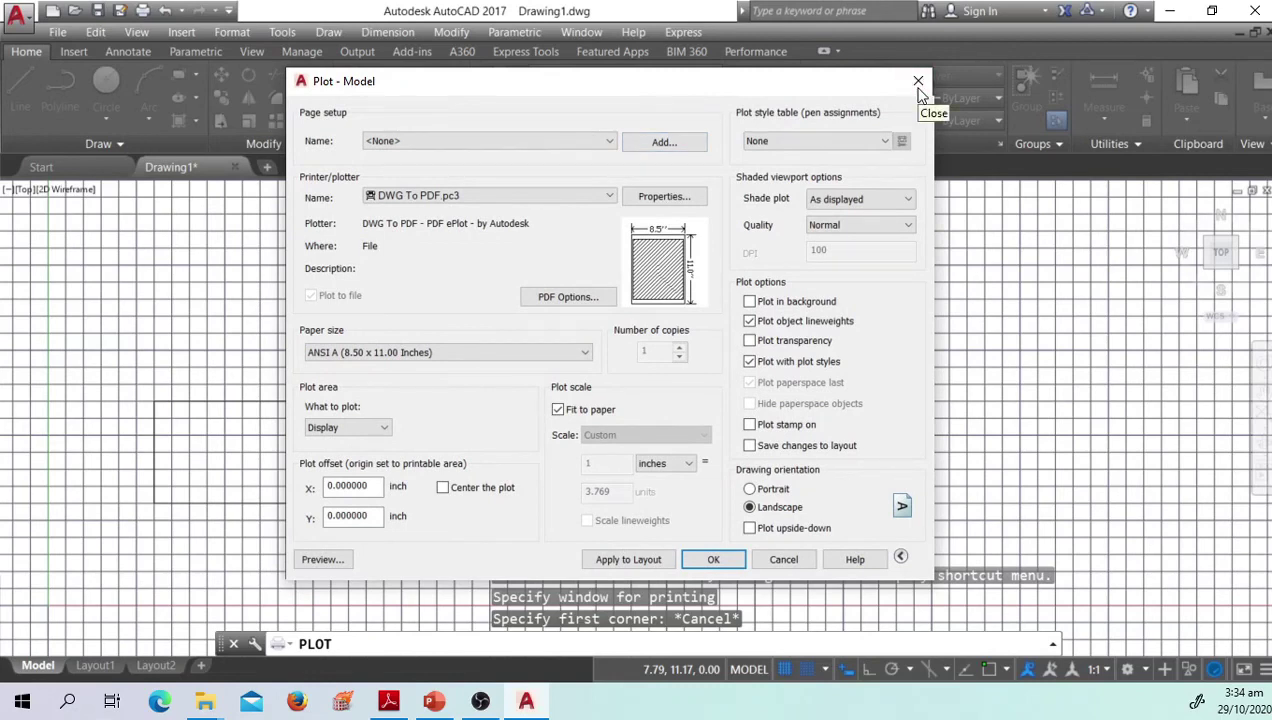
drag(804, 91, 747, 95)
drag(643, 98, 920, 88)
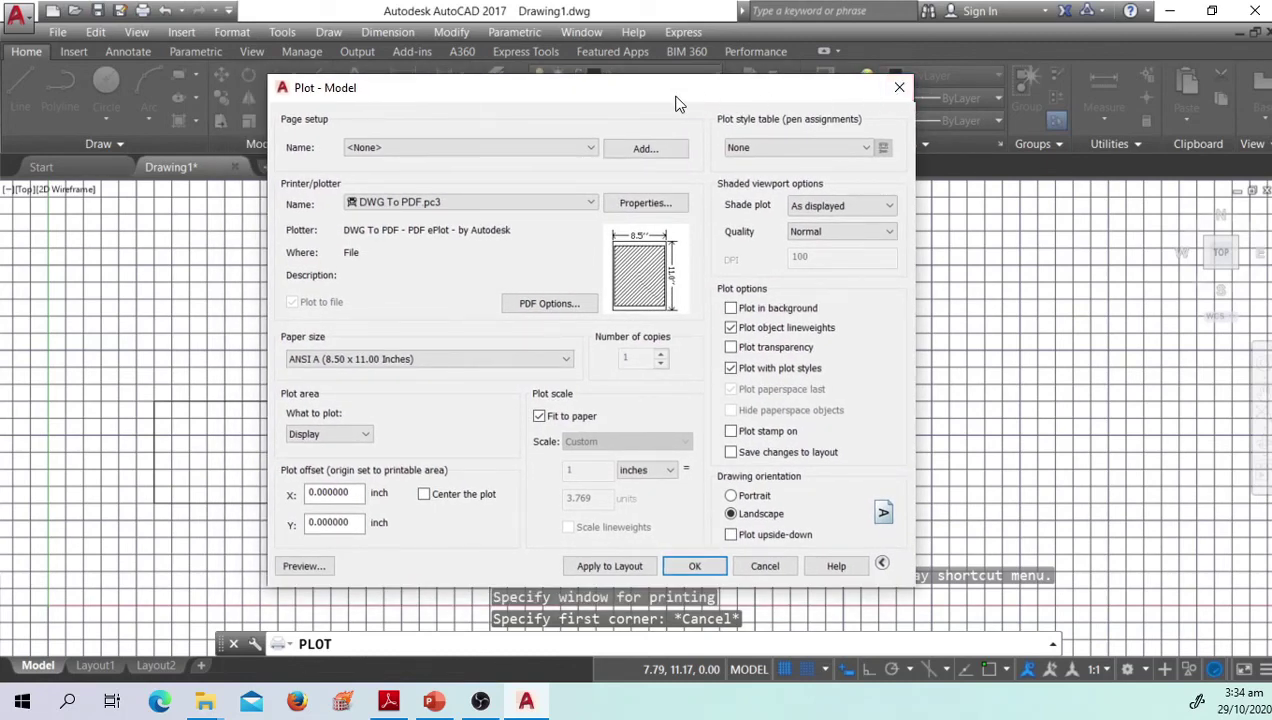
mouse_move(679, 100)
mouse_down()
mouse_move(669, 103)
mouse_move(693, 136)
mouse_move(740, 72)
mouse_move(700, 87)
mouse_up()
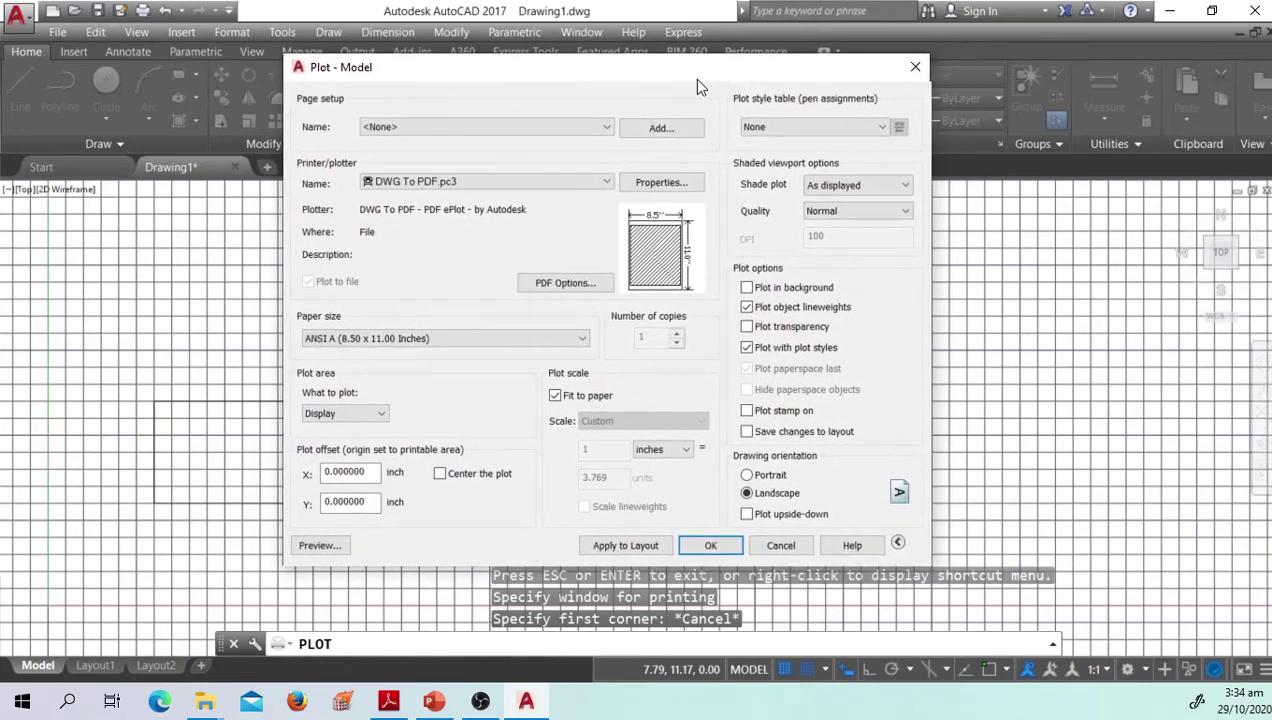
click(913, 70)
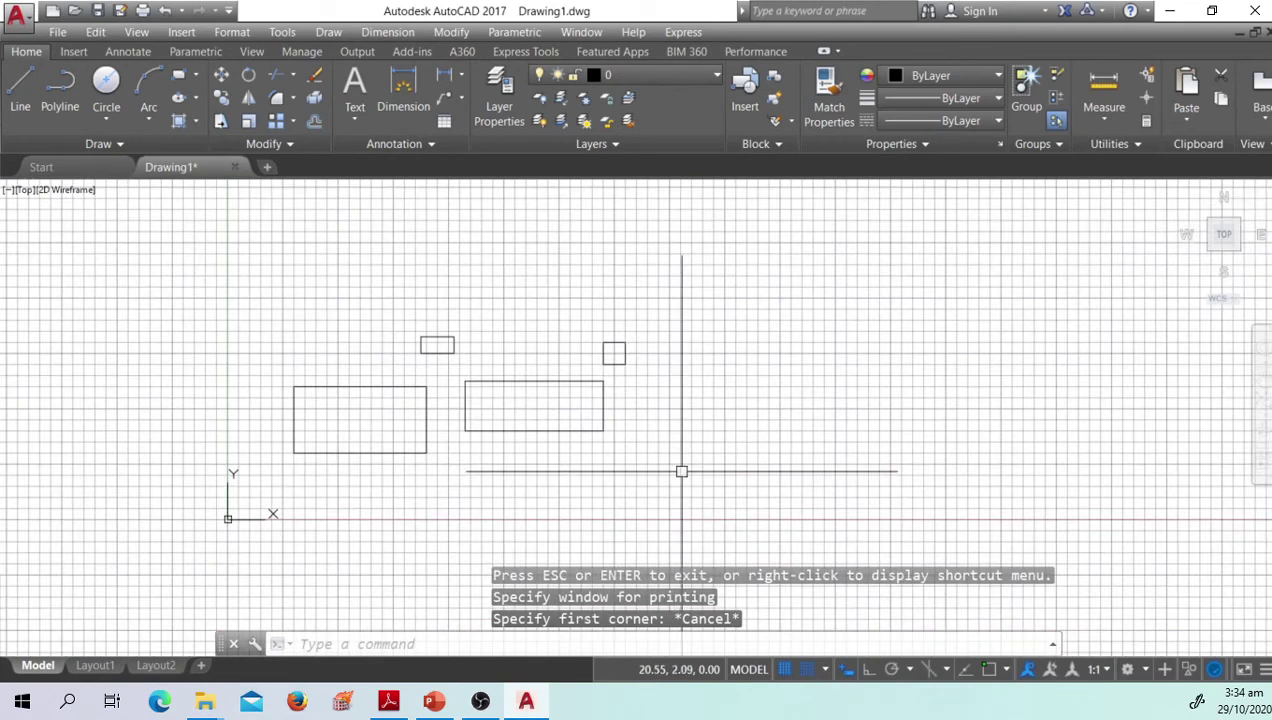
Step: Erase the other three rectangles, keeping only the large one nearest the drawing origin
click(681, 471)
click(465, 322)
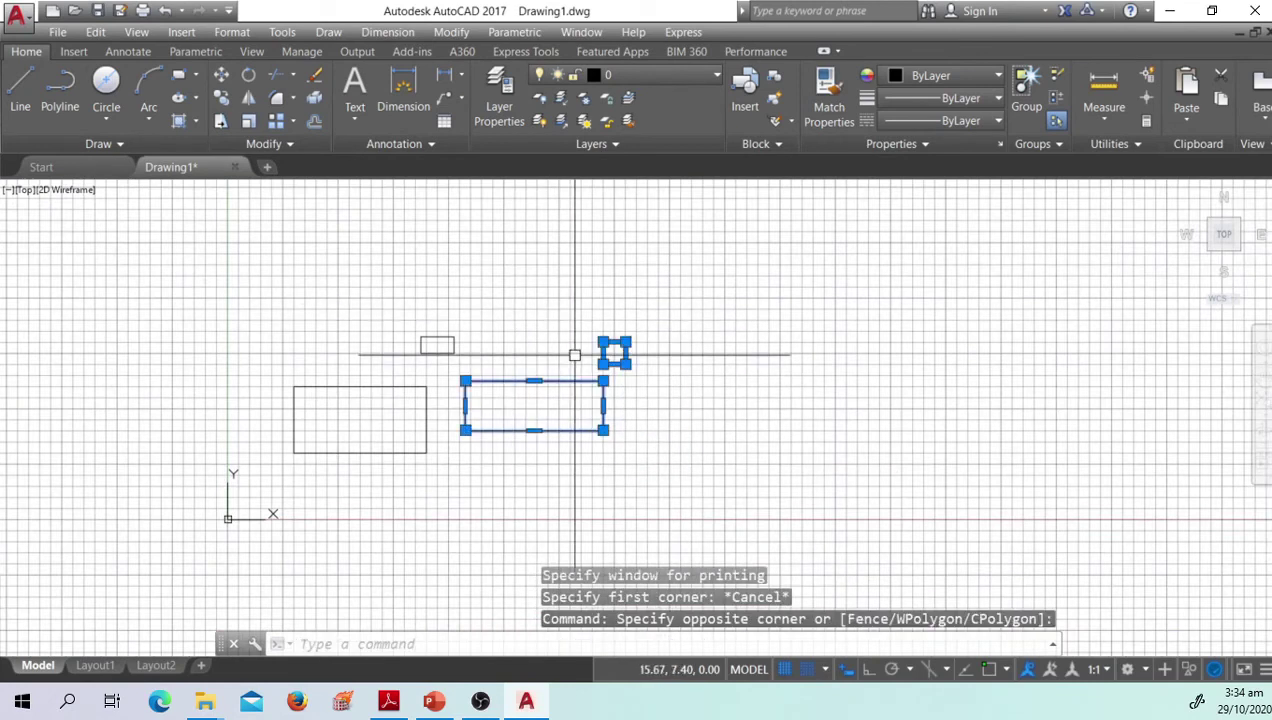
key(Return)
click(442, 345)
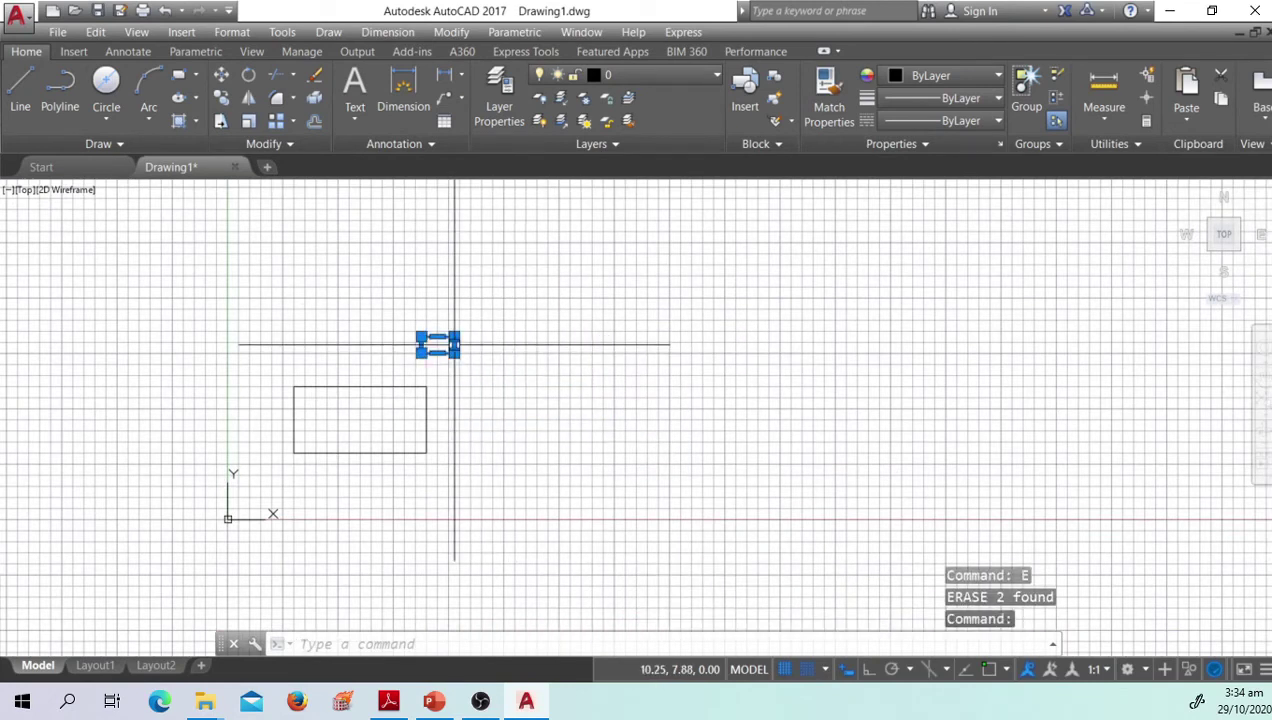
key(Return)
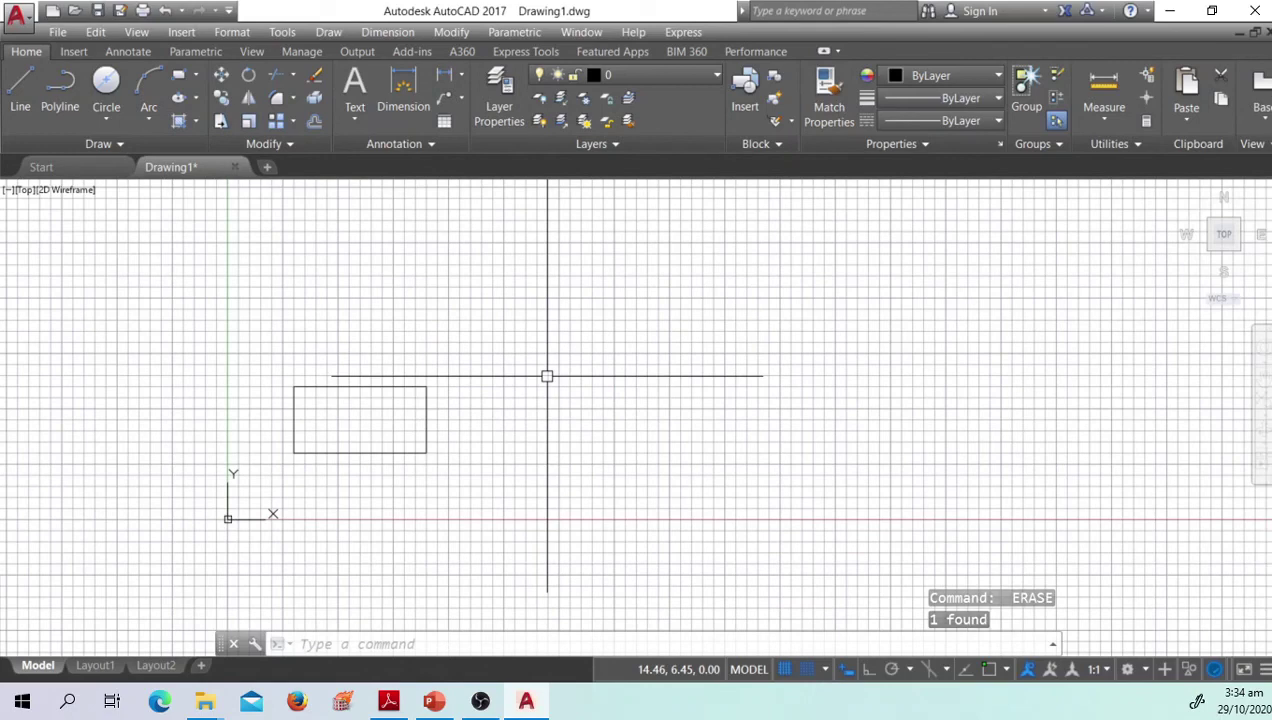
Step: Start plotting the model and set the plot area to a window from the origin to about 14.75, 9.50 around the rectangle
key(ctrl+p)
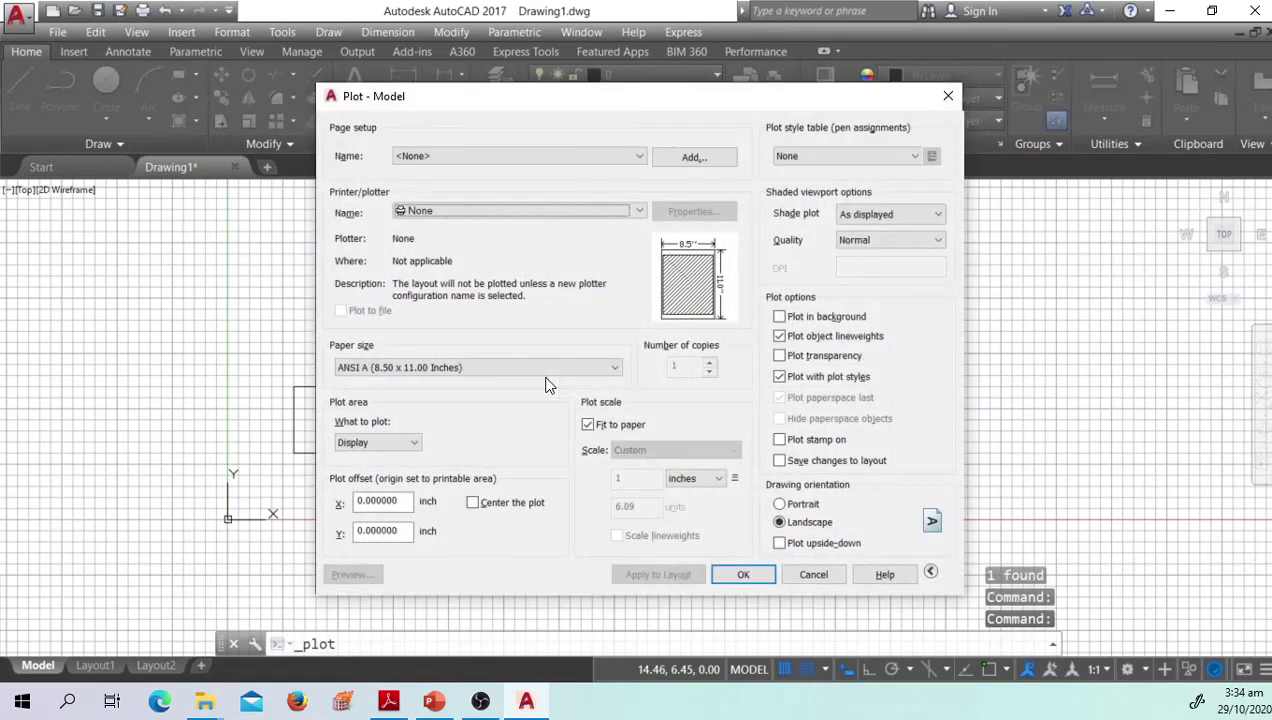
drag(548, 105, 500, 137)
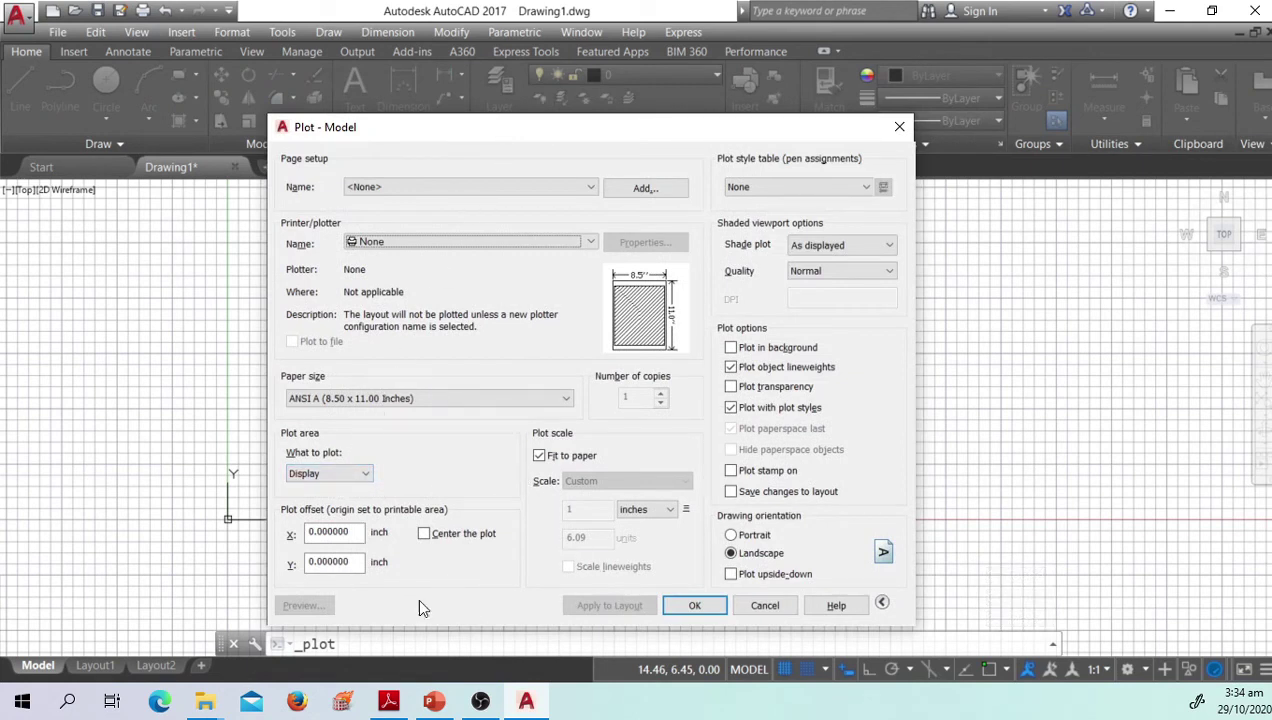
click(364, 474)
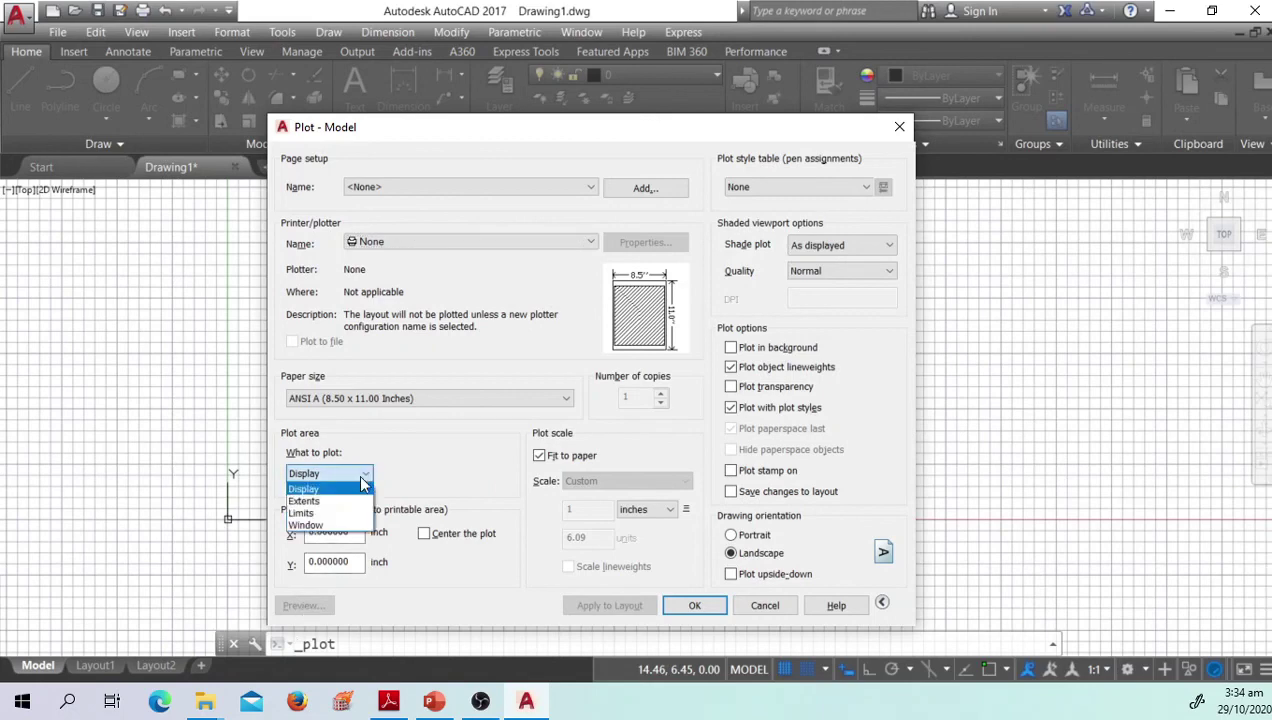
click(318, 524)
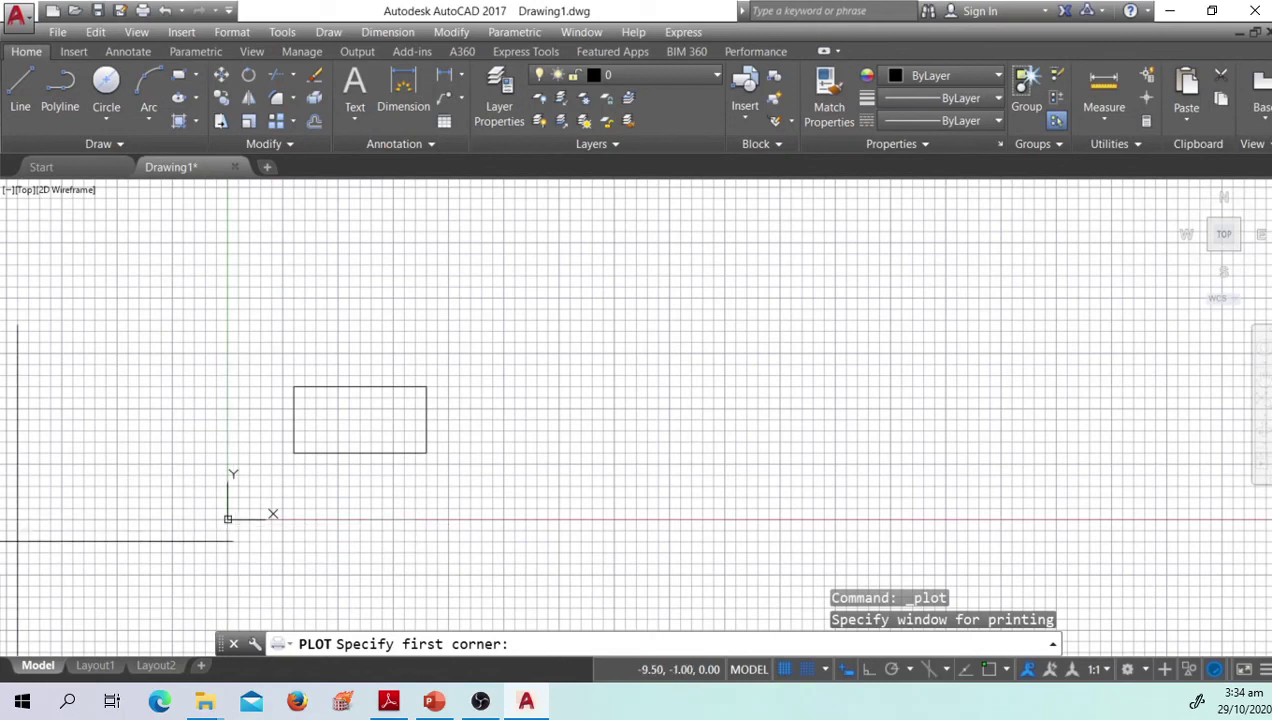
click(228, 518)
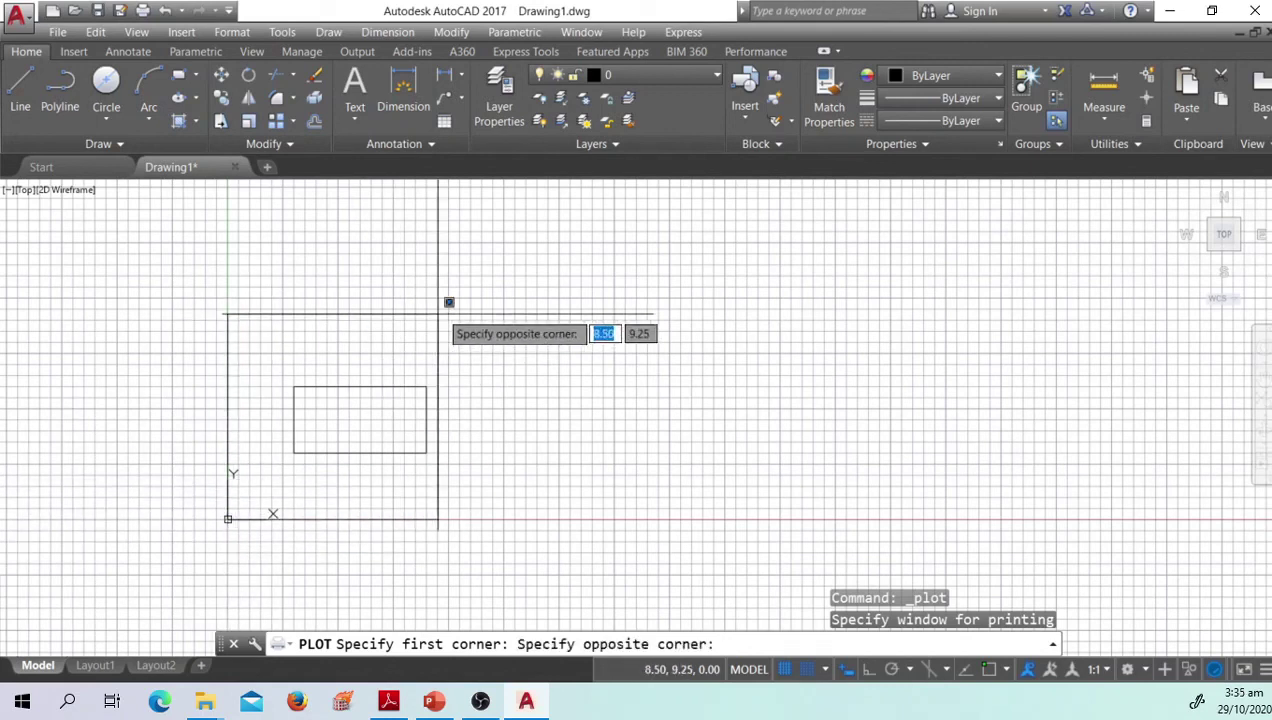
click(548, 312)
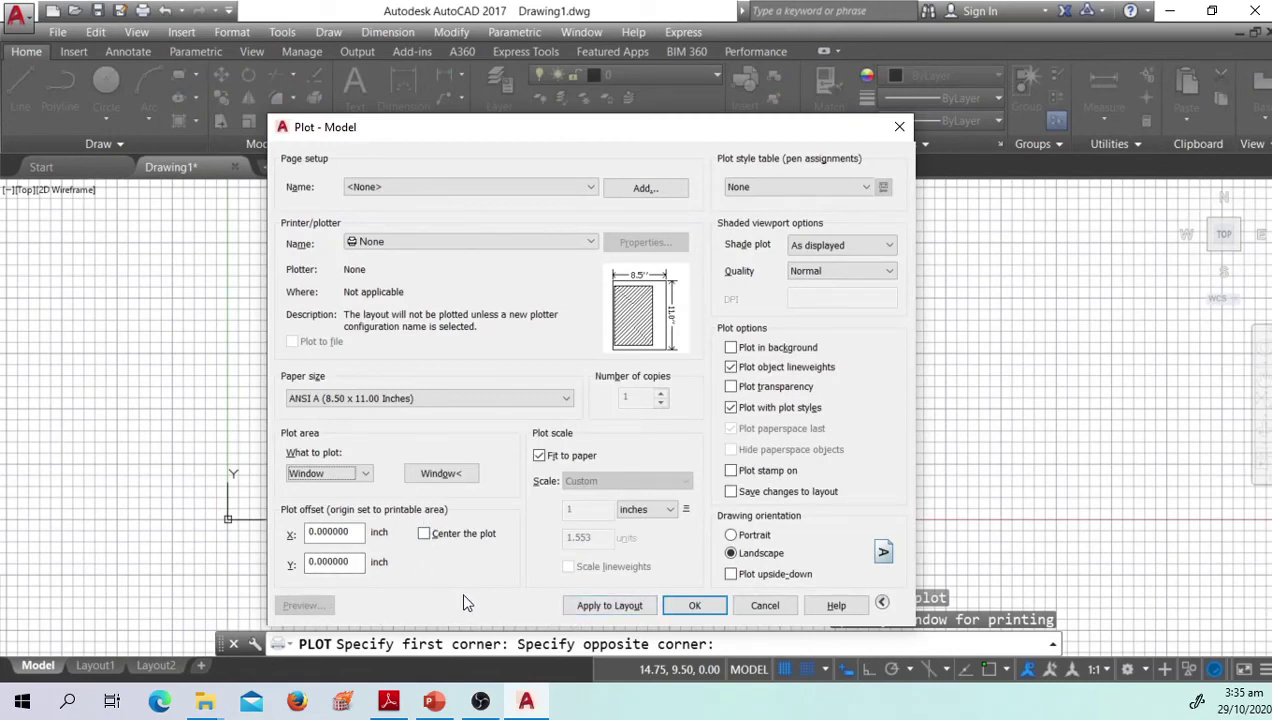
Step: Choose DWG To PDF.pc3 as the plotter, preview the windowed plot on the ANSI A sheet, and close the preview
click(480, 240)
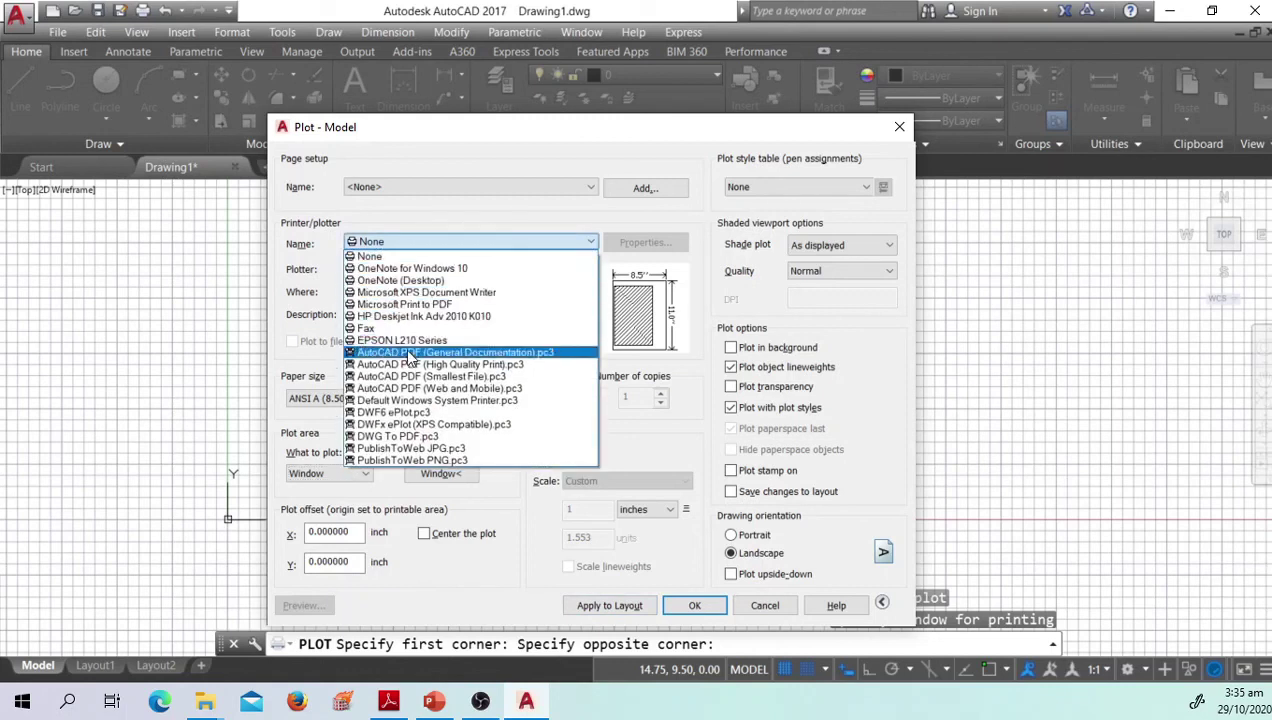
click(415, 437)
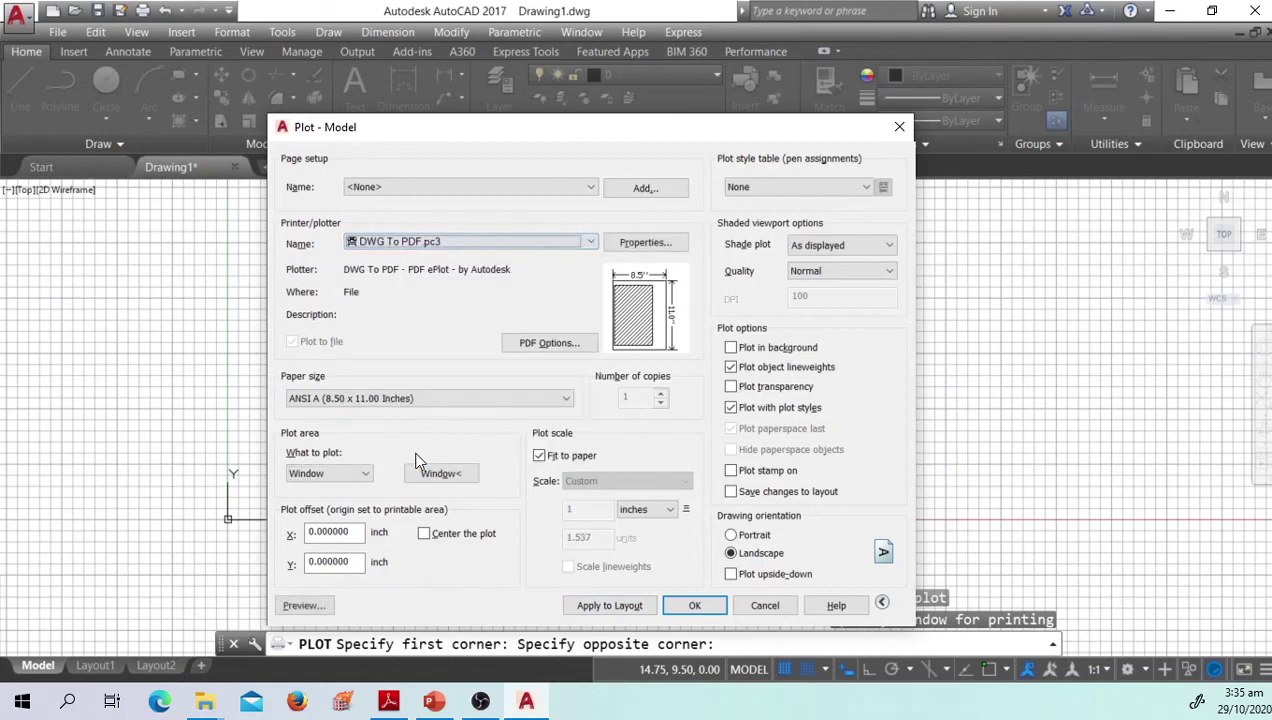
click(305, 606)
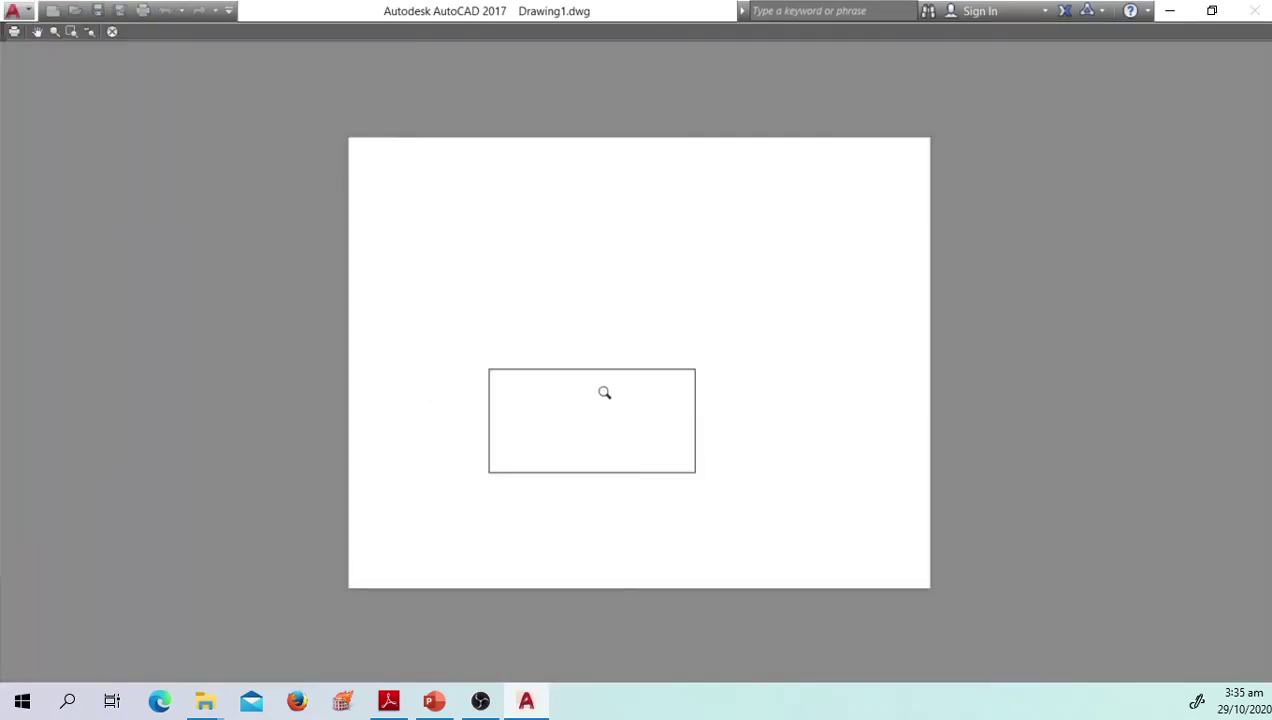
key(Escape)
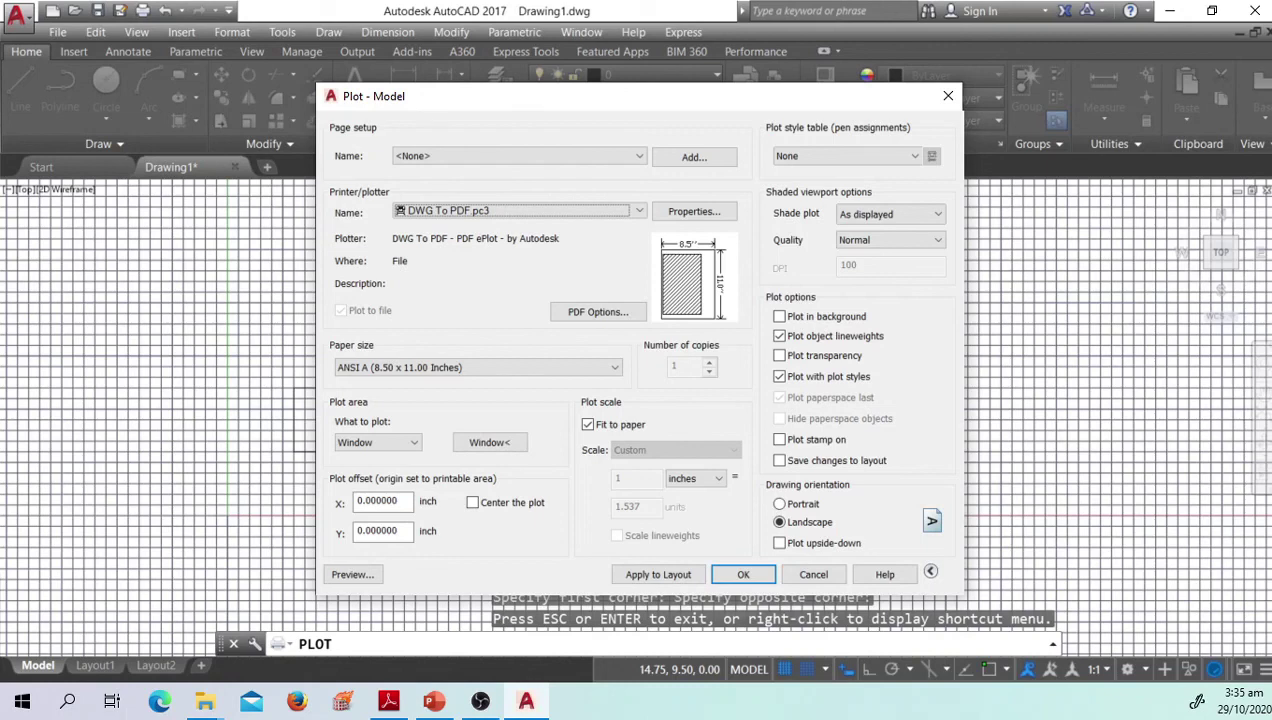
click(394, 437)
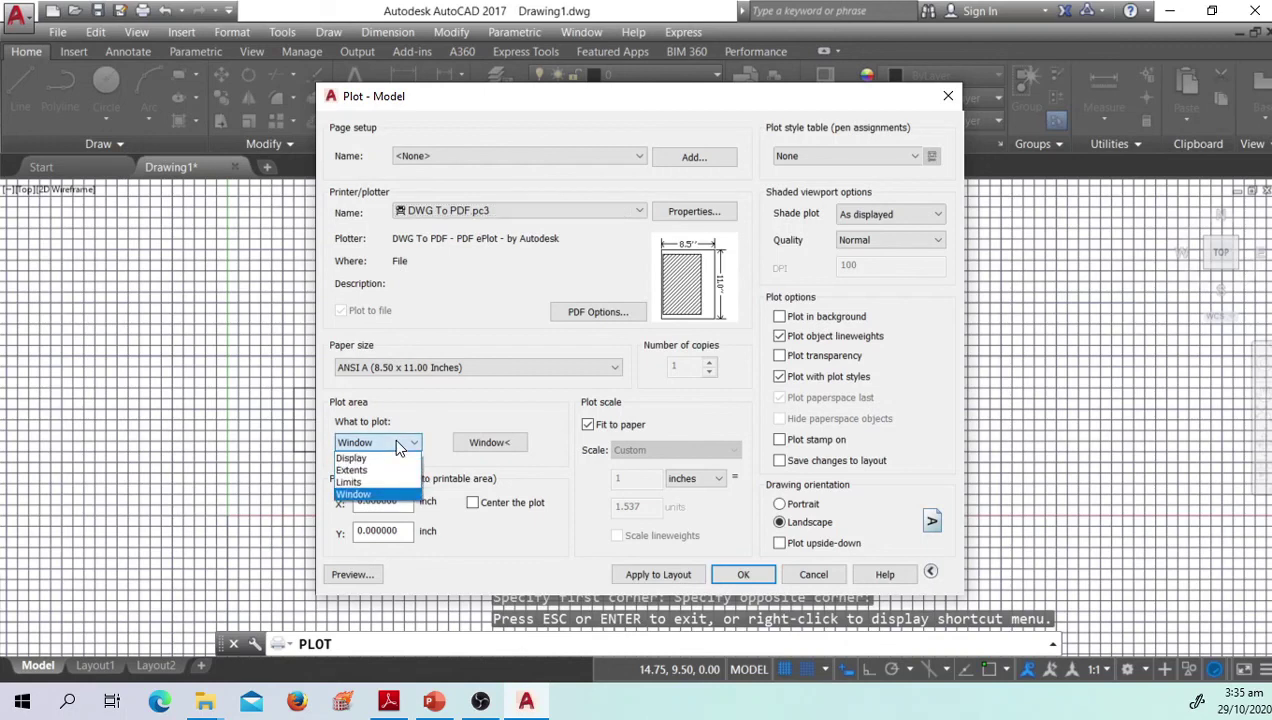
click(358, 495)
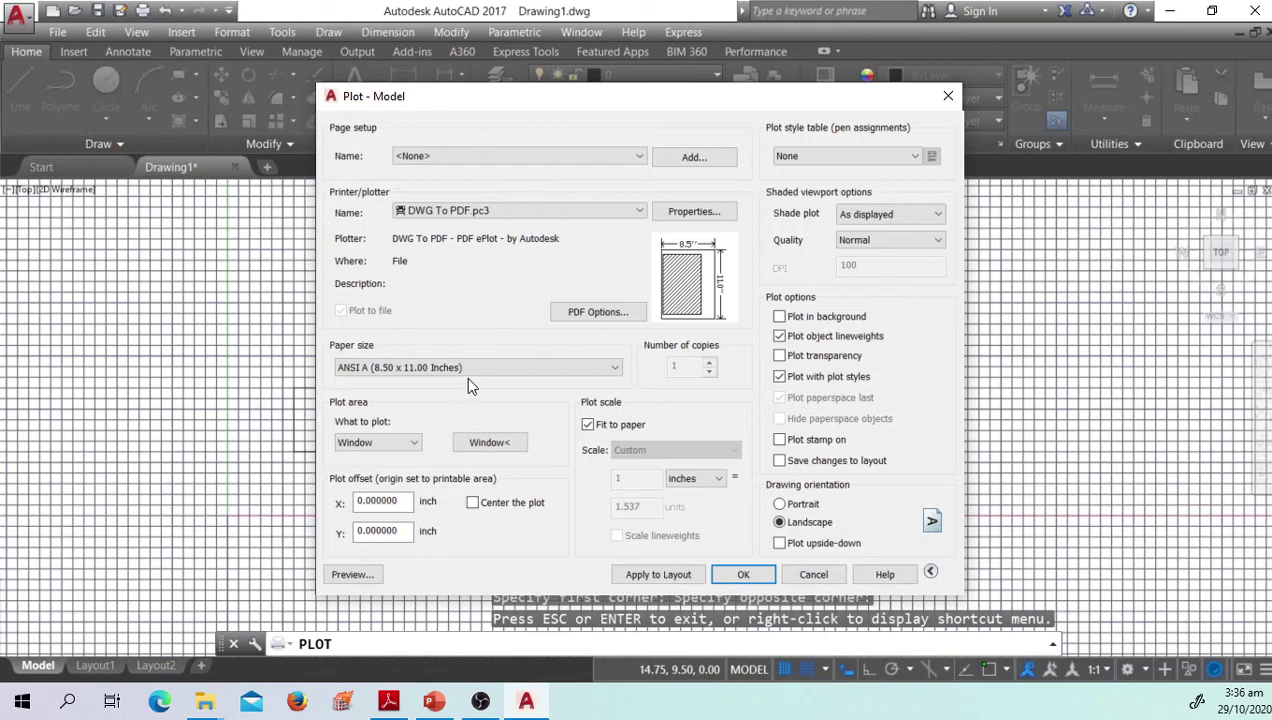
click(403, 451)
click(363, 499)
click(510, 446)
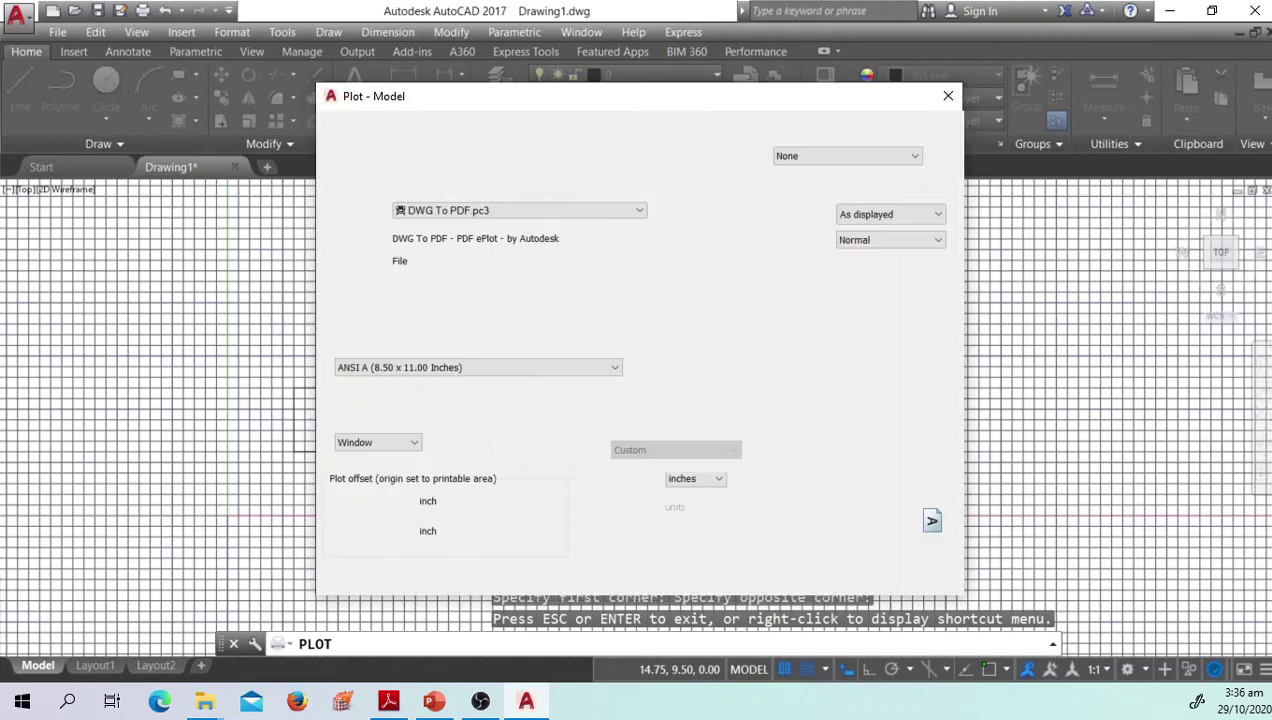
key(Escape)
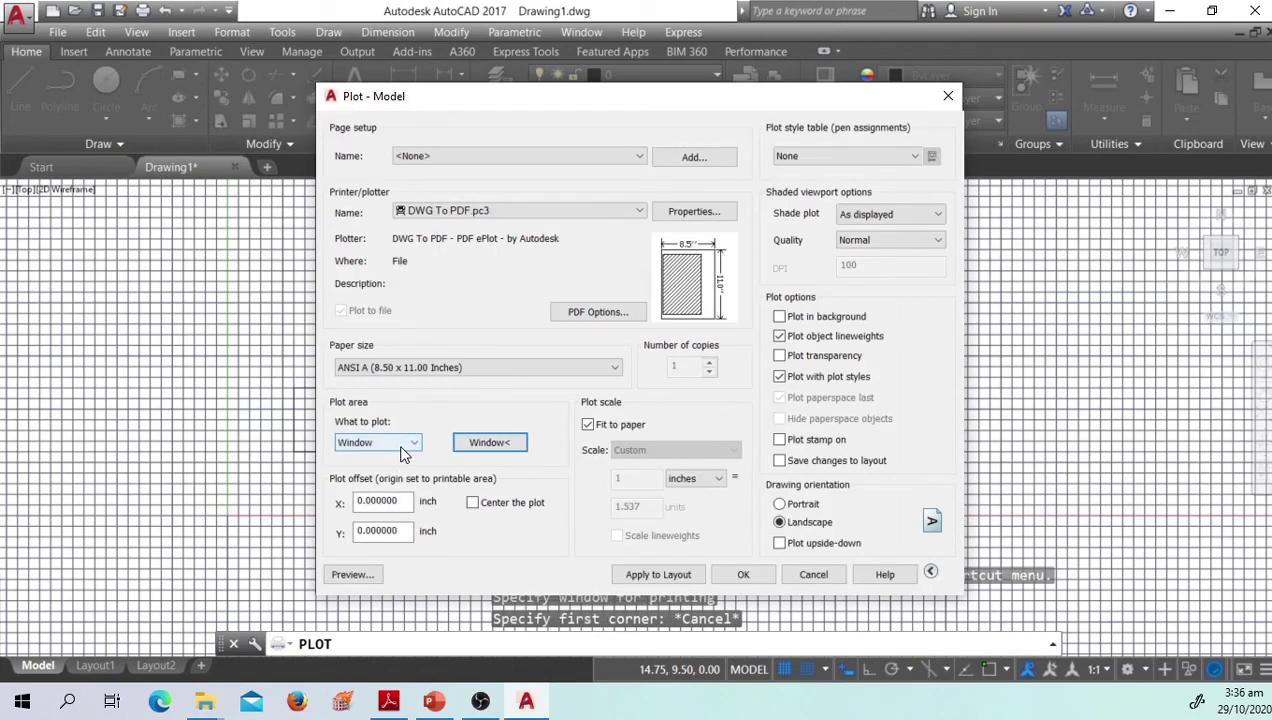
click(466, 445)
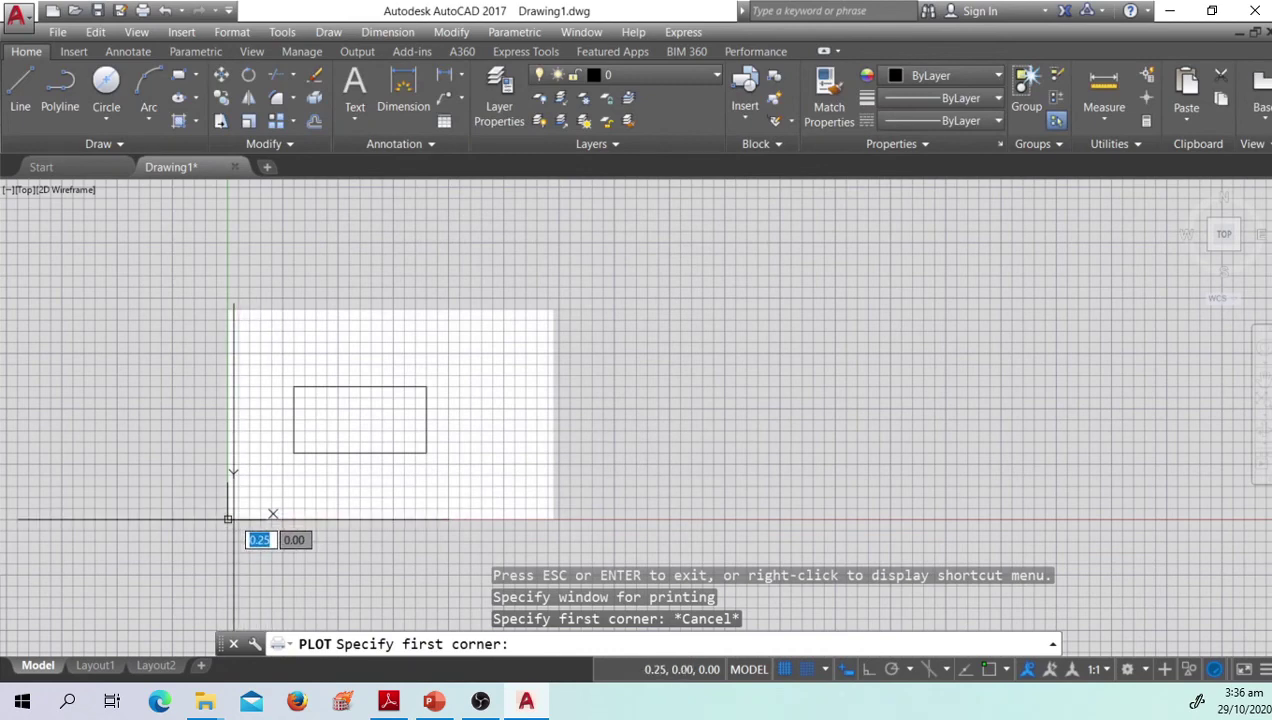
key(Escape)
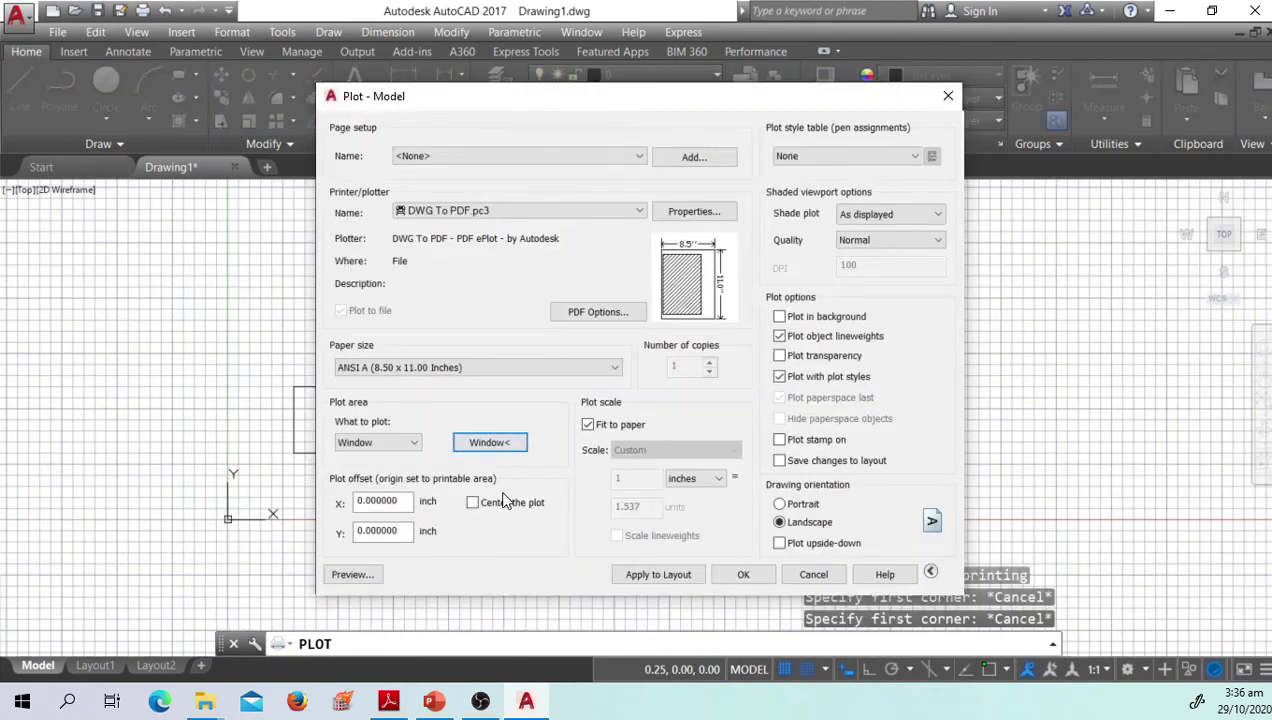
Step: Restart the plot and set the plot area to a window around the rectangle, from just inside the origin to 11.00, 8.00
click(409, 443)
click(378, 492)
click(379, 493)
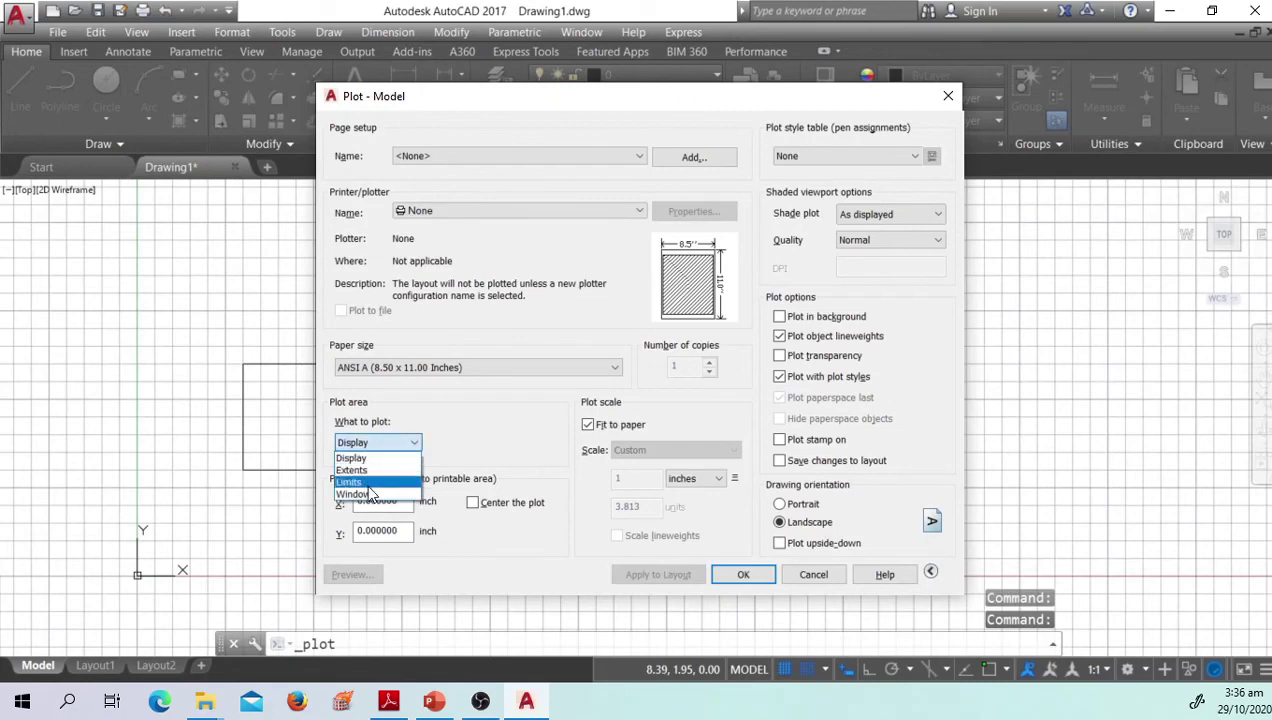
click(366, 494)
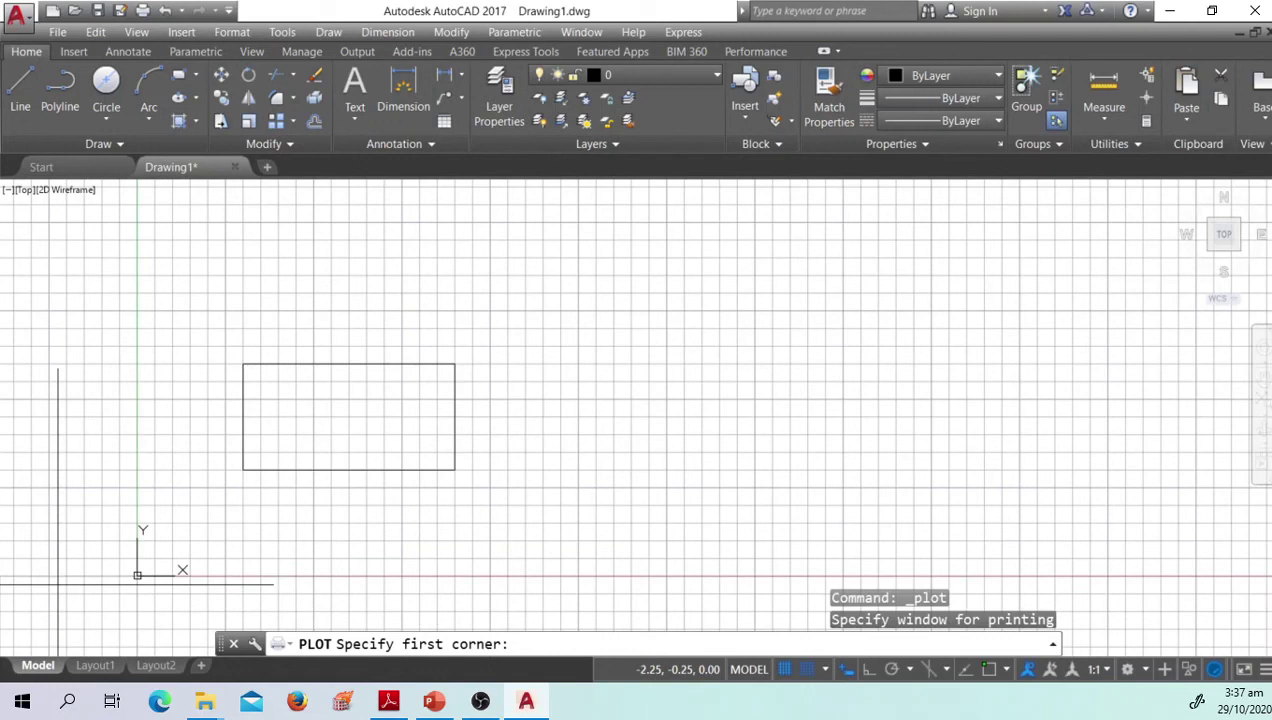
click(173, 541)
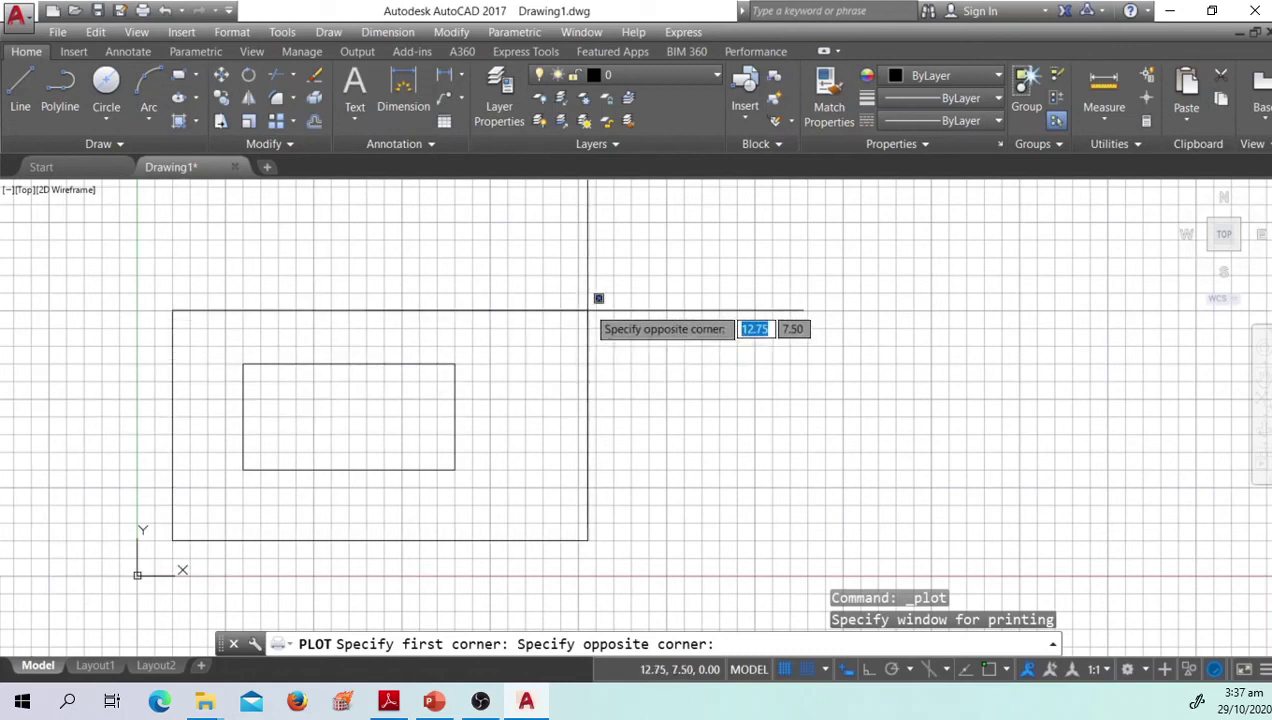
click(525, 293)
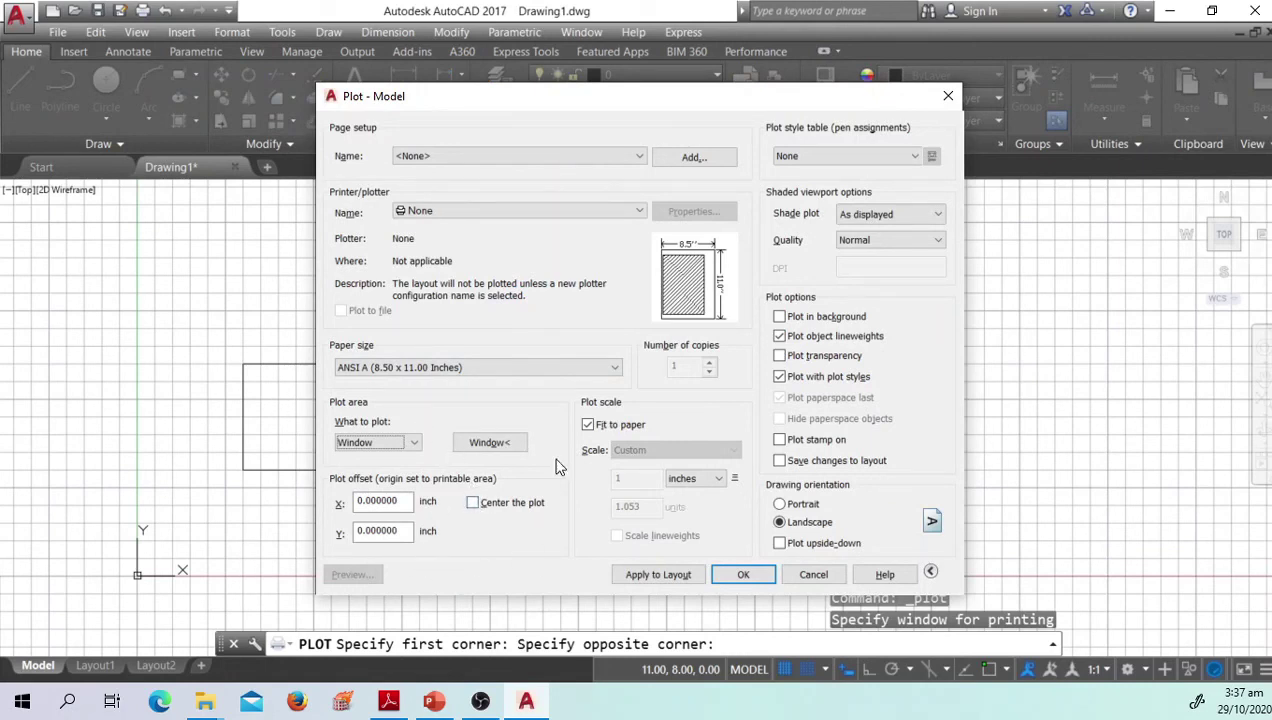
Step: Choose DWG To PDF.pc3 as the plotter and preview the new plot window on the ANSI A sheet
click(532, 214)
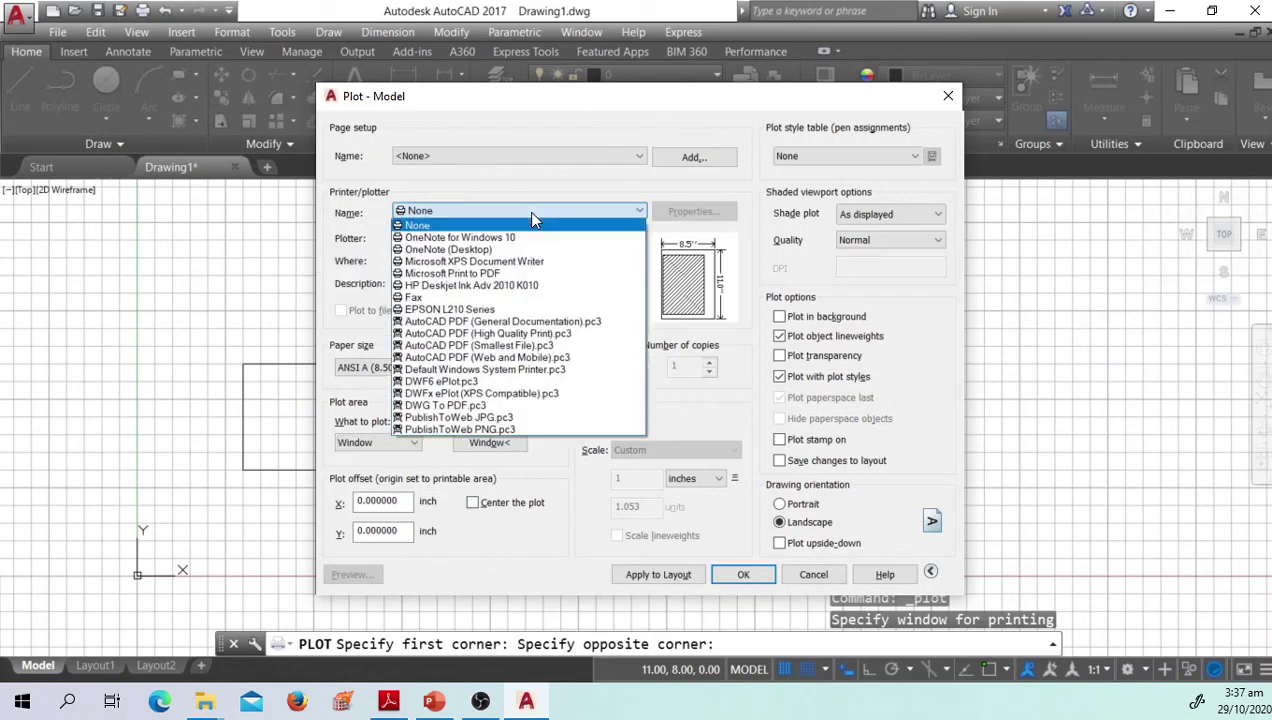
click(466, 405)
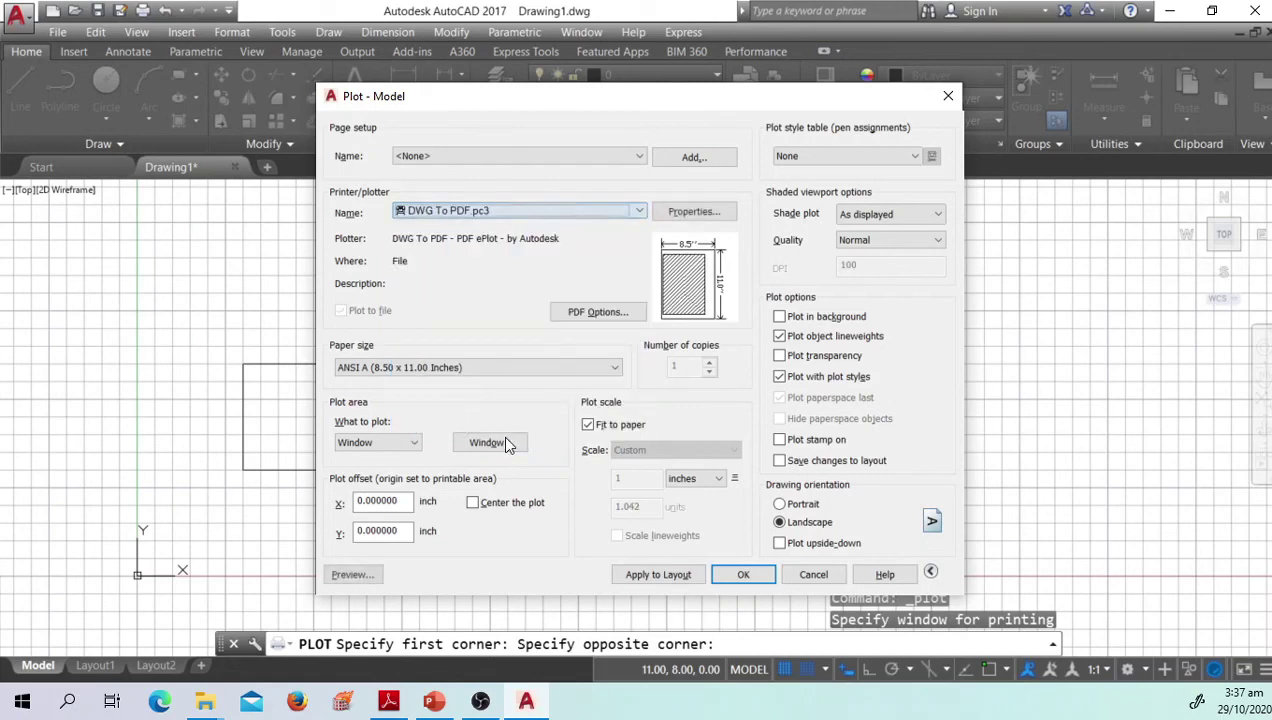
click(350, 575)
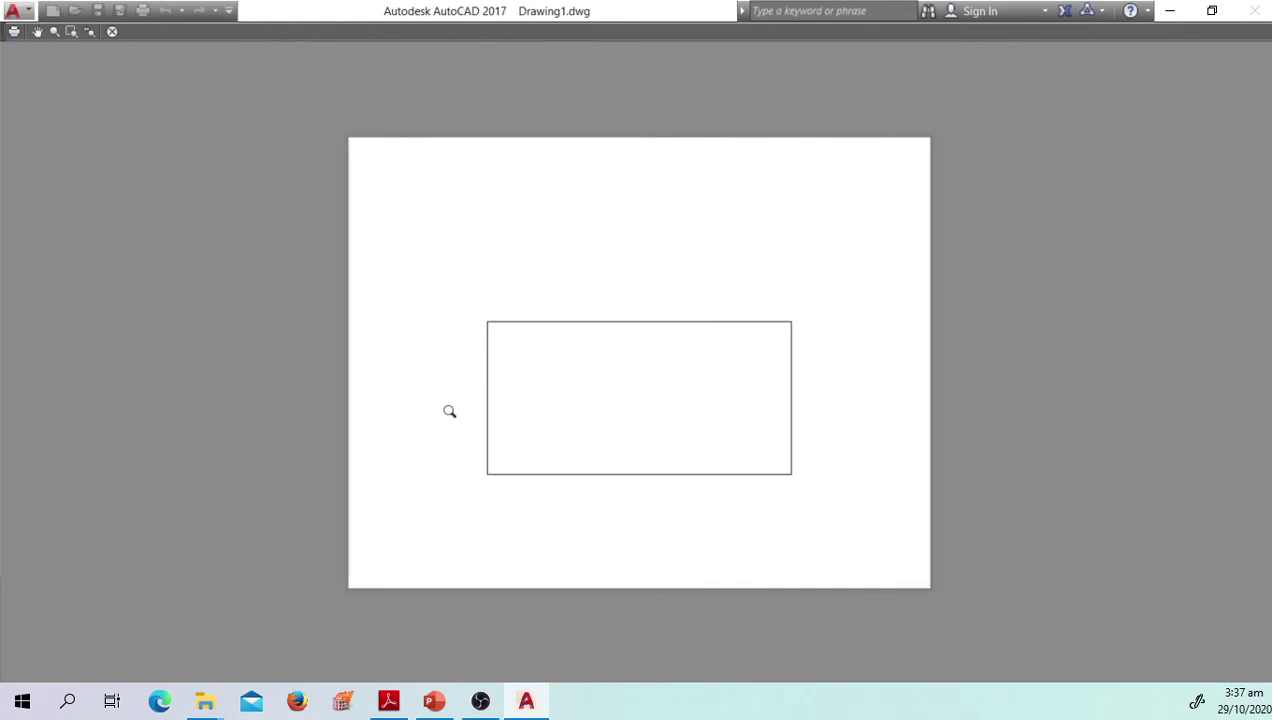
Step: Close the plot preview and apply the DWG To PDF.pc3 window plot settings to the layout
key(Escape)
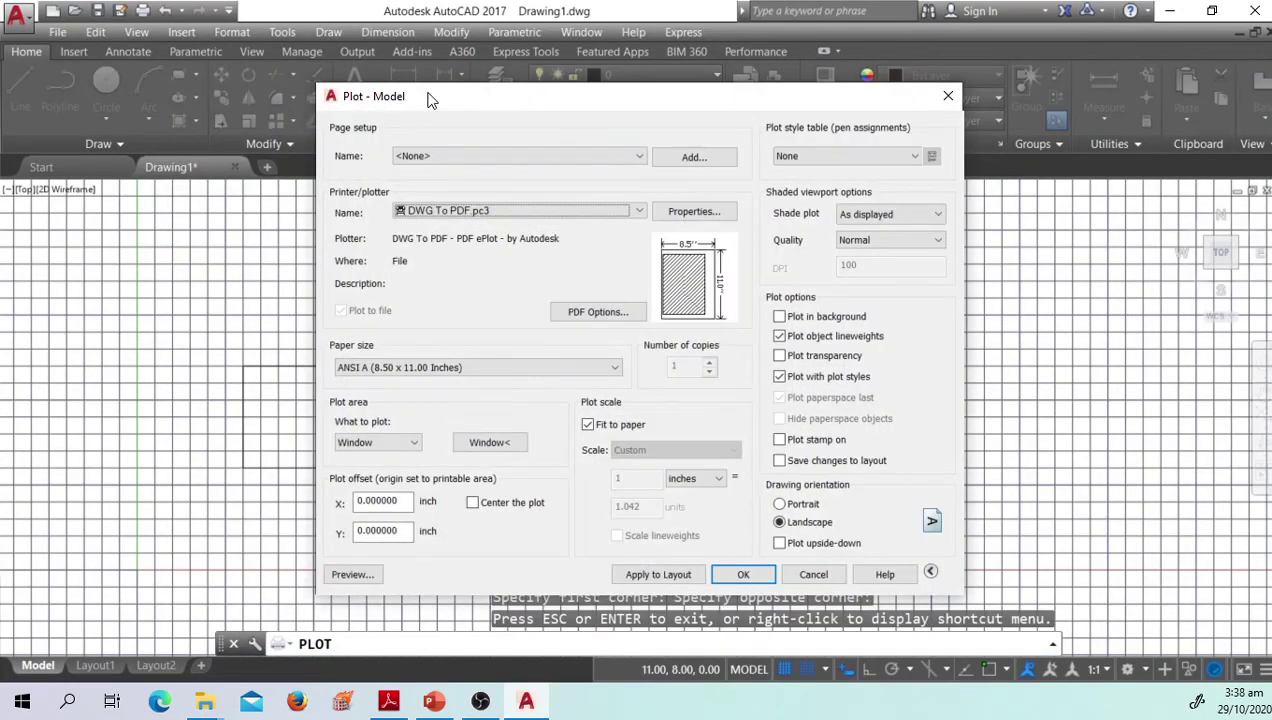
drag(435, 101, 398, 100)
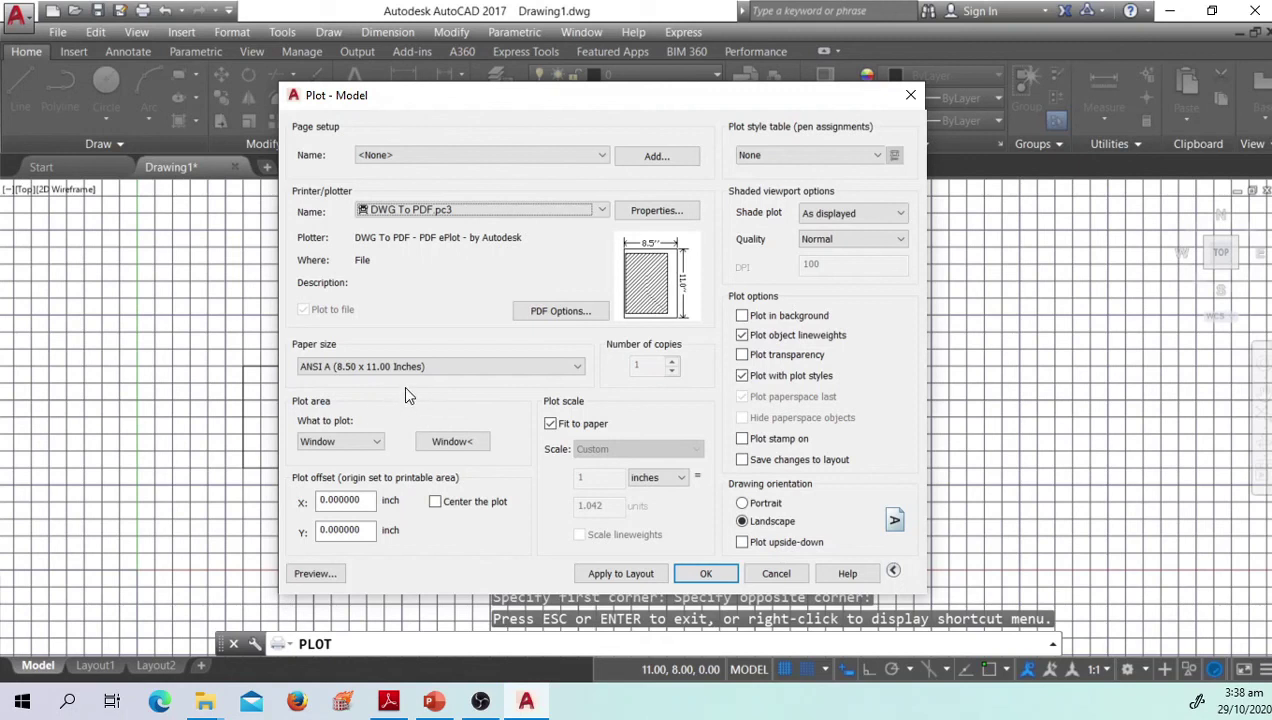
click(642, 575)
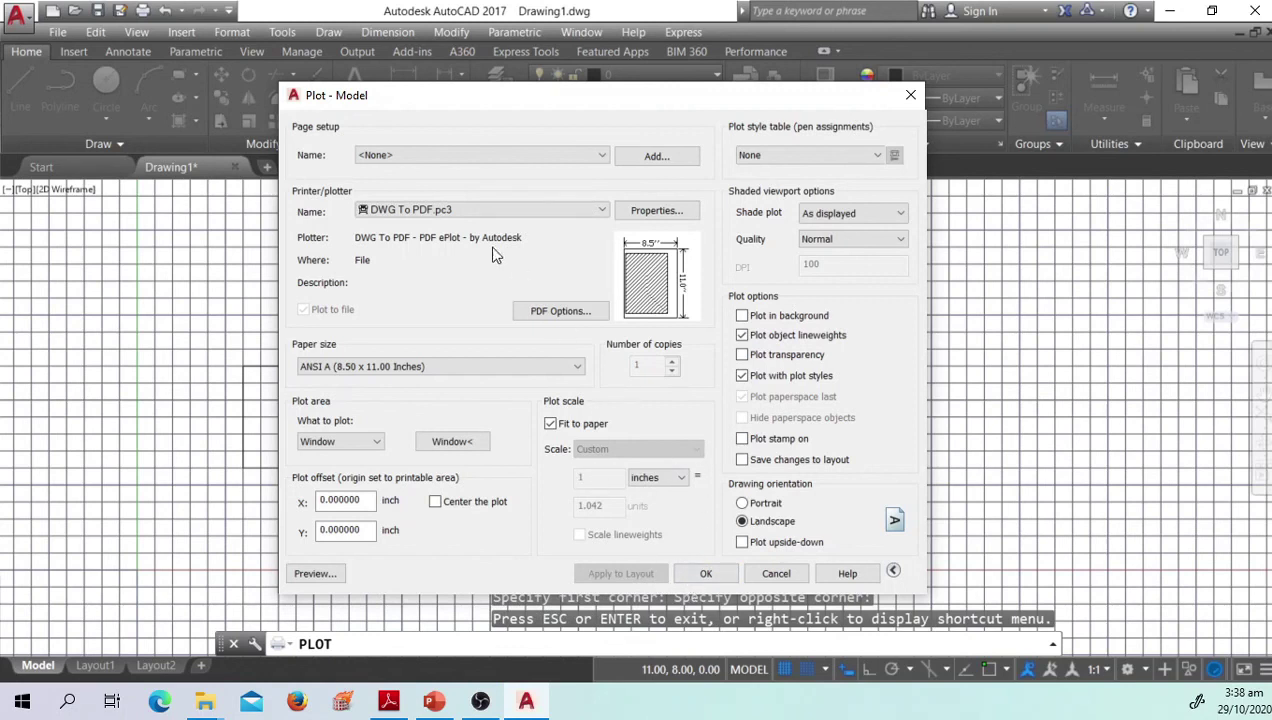
Step: Run the plot and save the PDF on the Desktop under the file name "example rectangle"
click(712, 584)
click(670, 580)
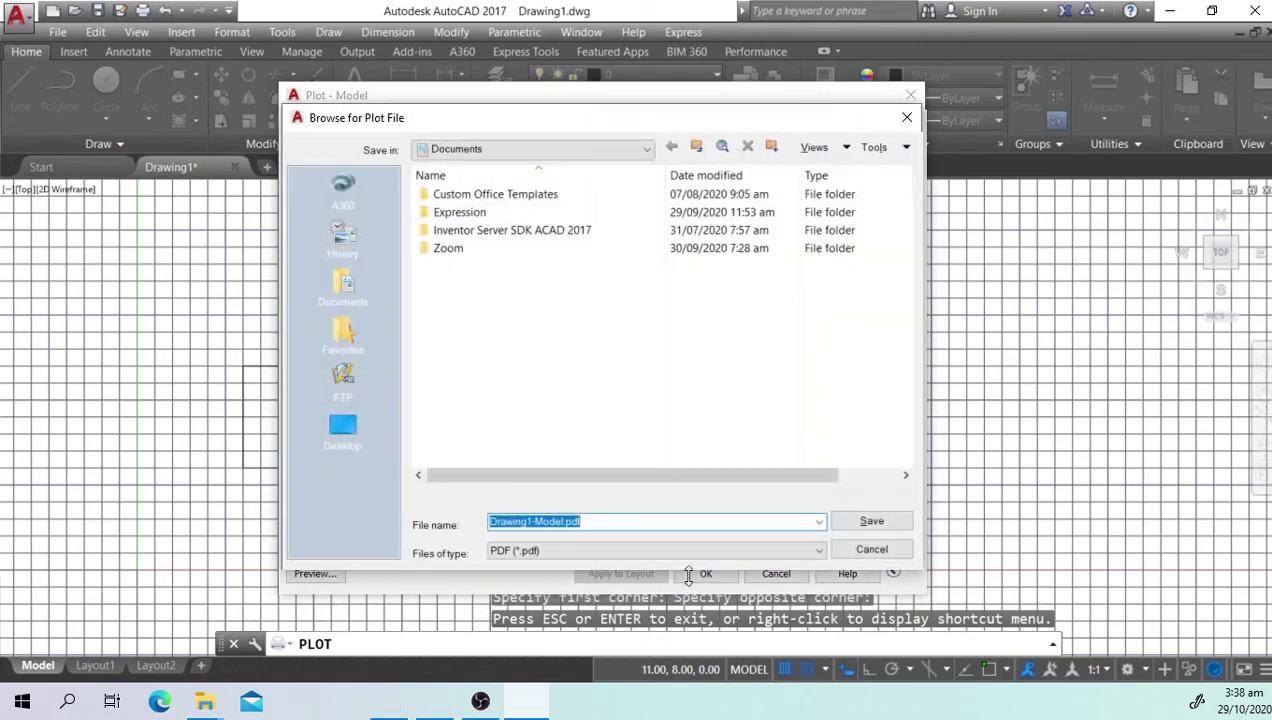
drag(518, 118, 578, 106)
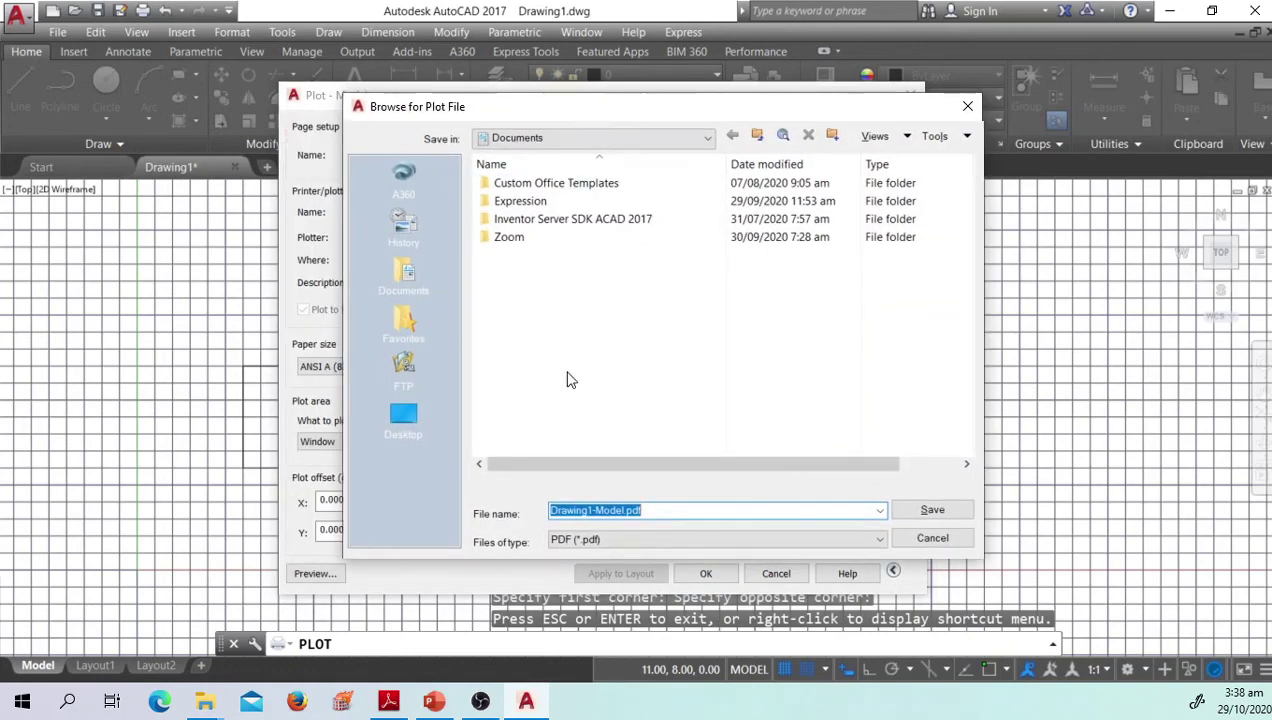
click(401, 428)
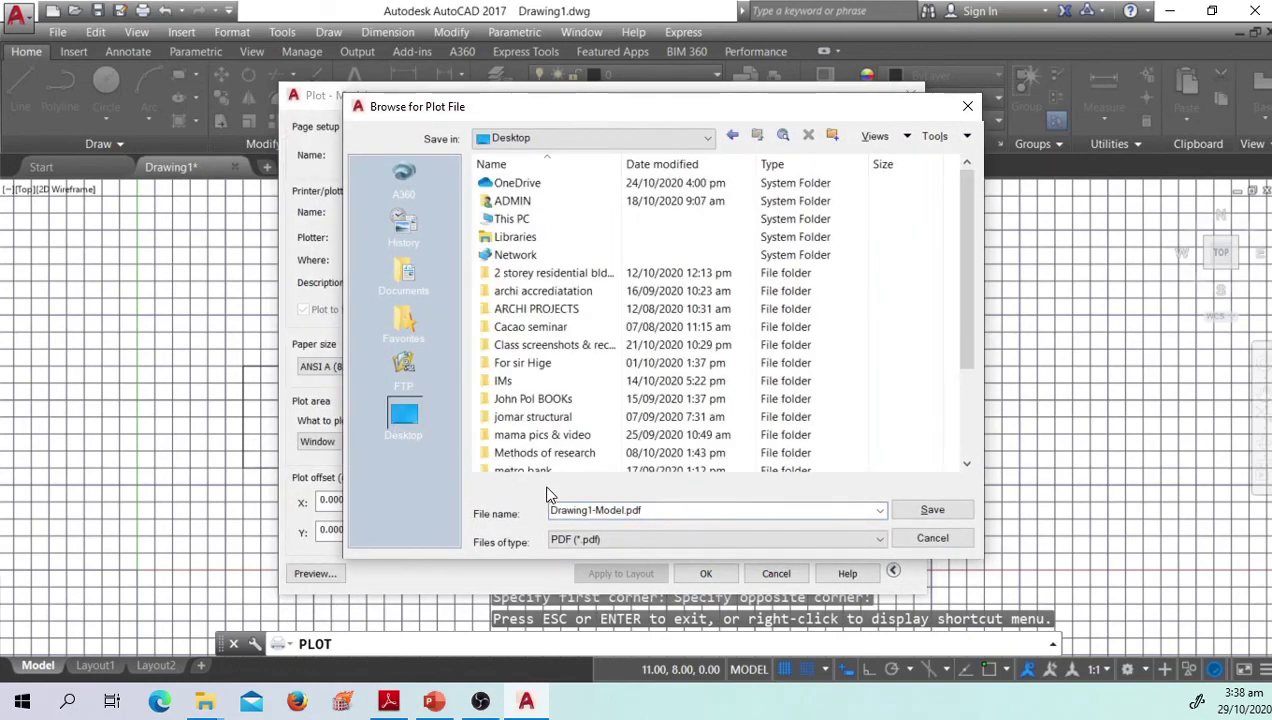
click(655, 510)
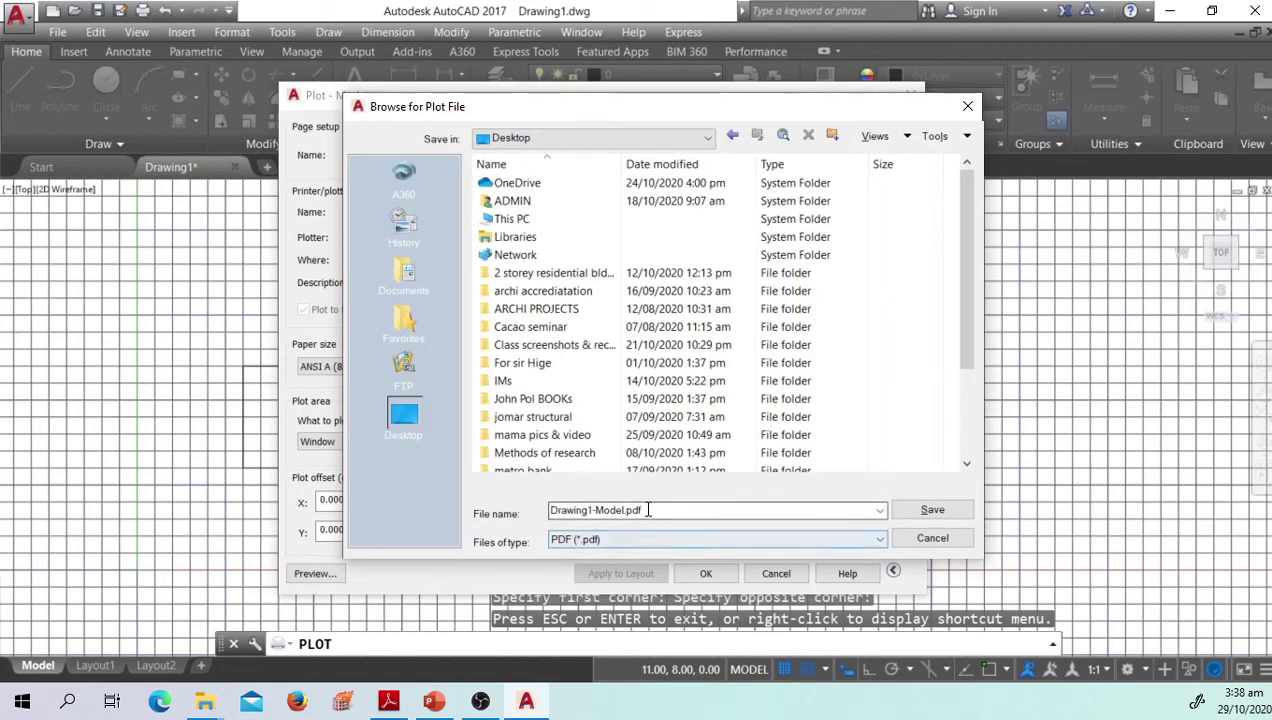
double_click(655, 510)
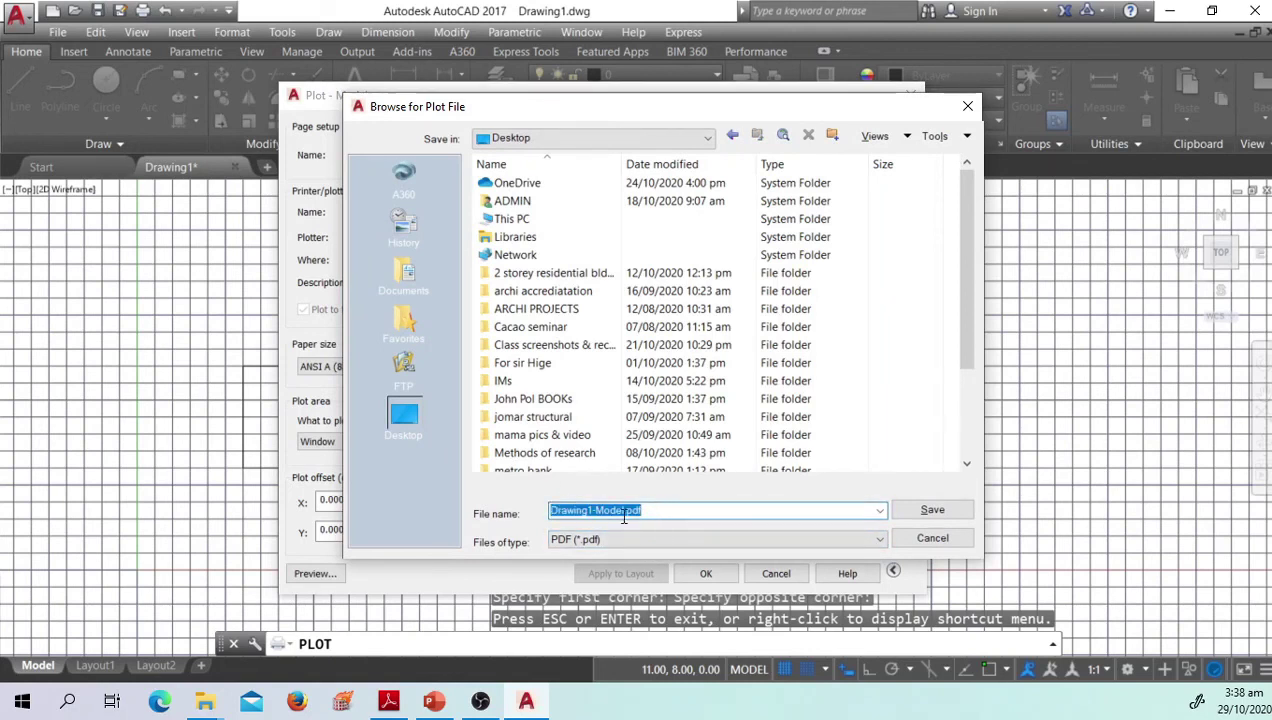
text(e)
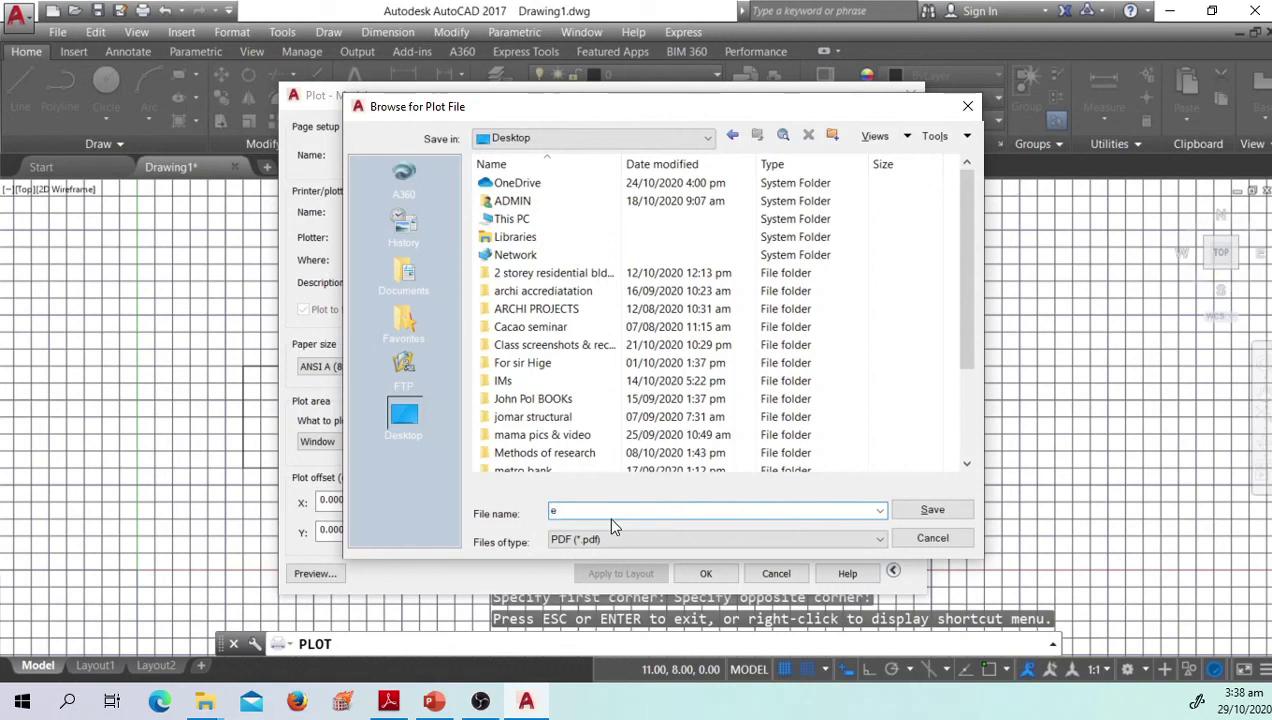
text(xample rectangle)
click(946, 516)
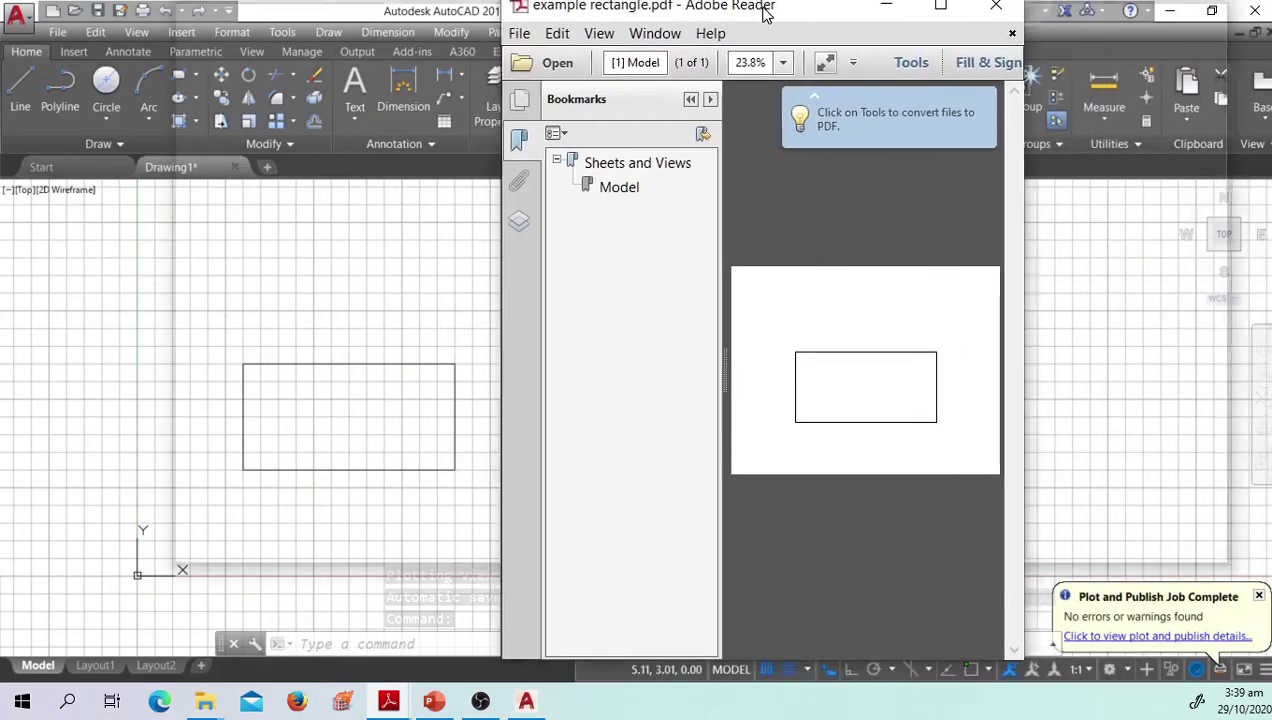
Step: Maximize the plotted PDF in Adobe Reader to examine the rectangle on the sheet, and close the PDF viewer
double_click(832, 11)
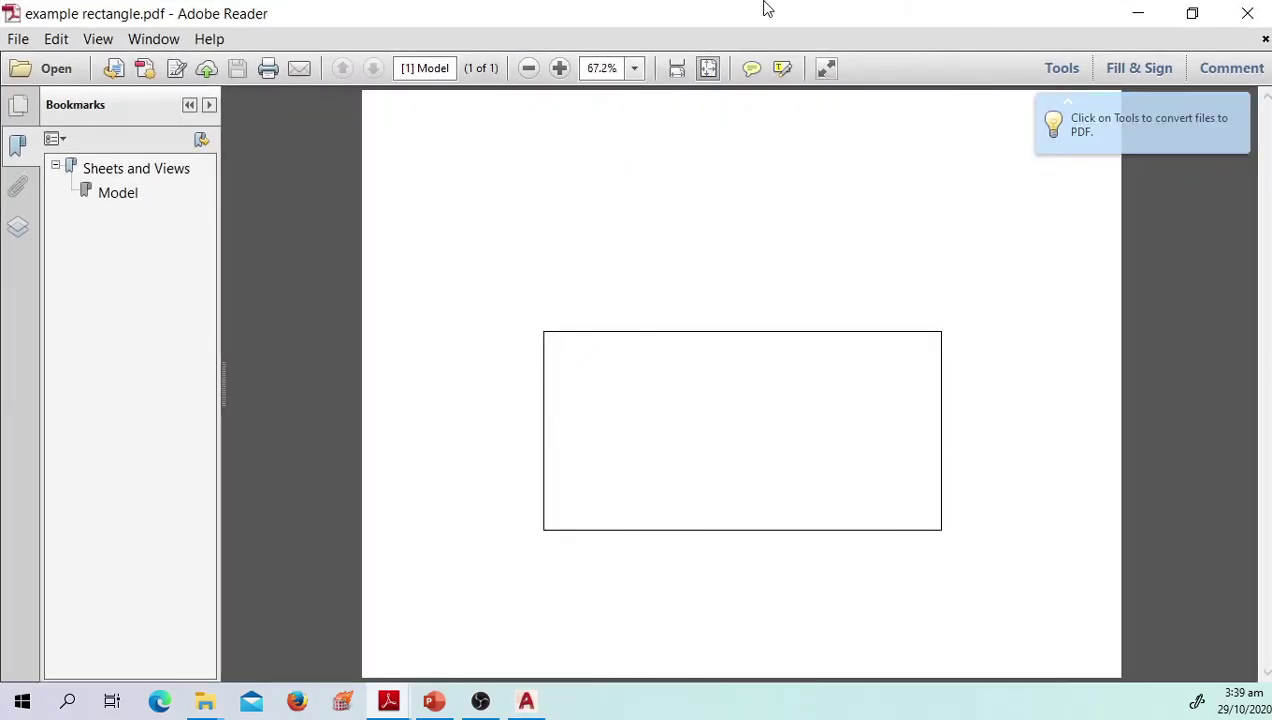
click(1247, 14)
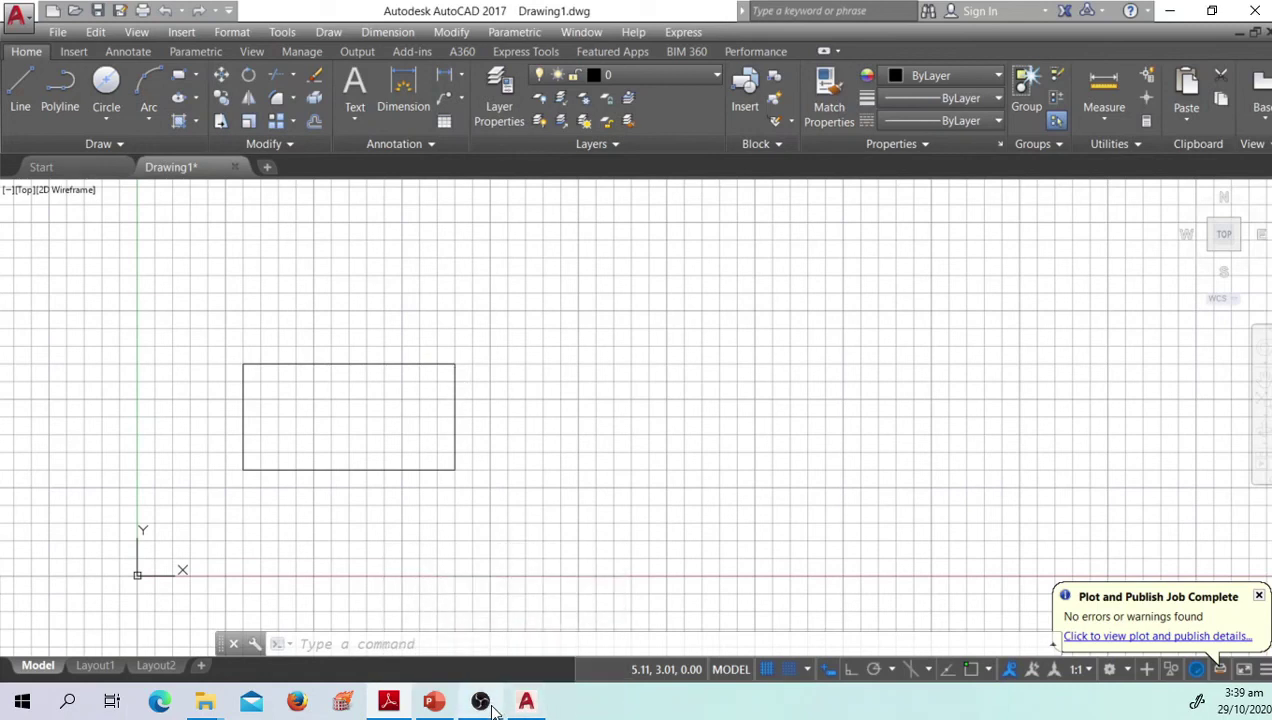
mouse_move(486, 706)
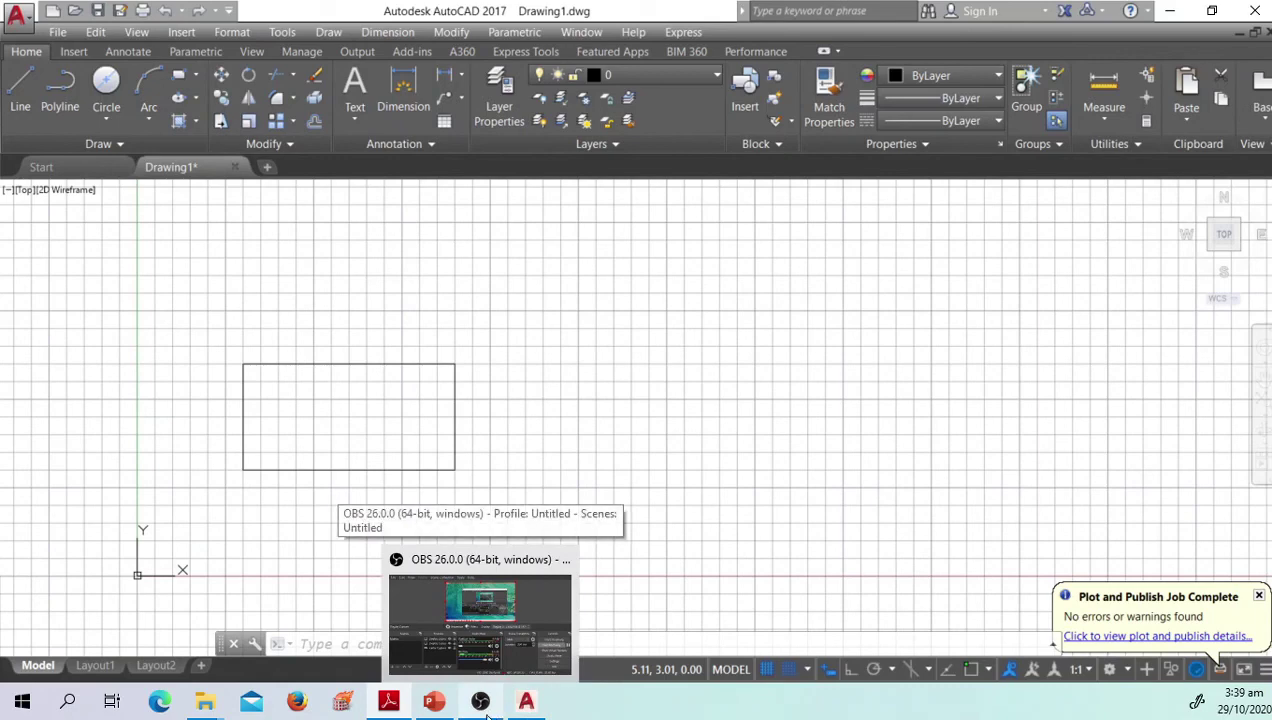